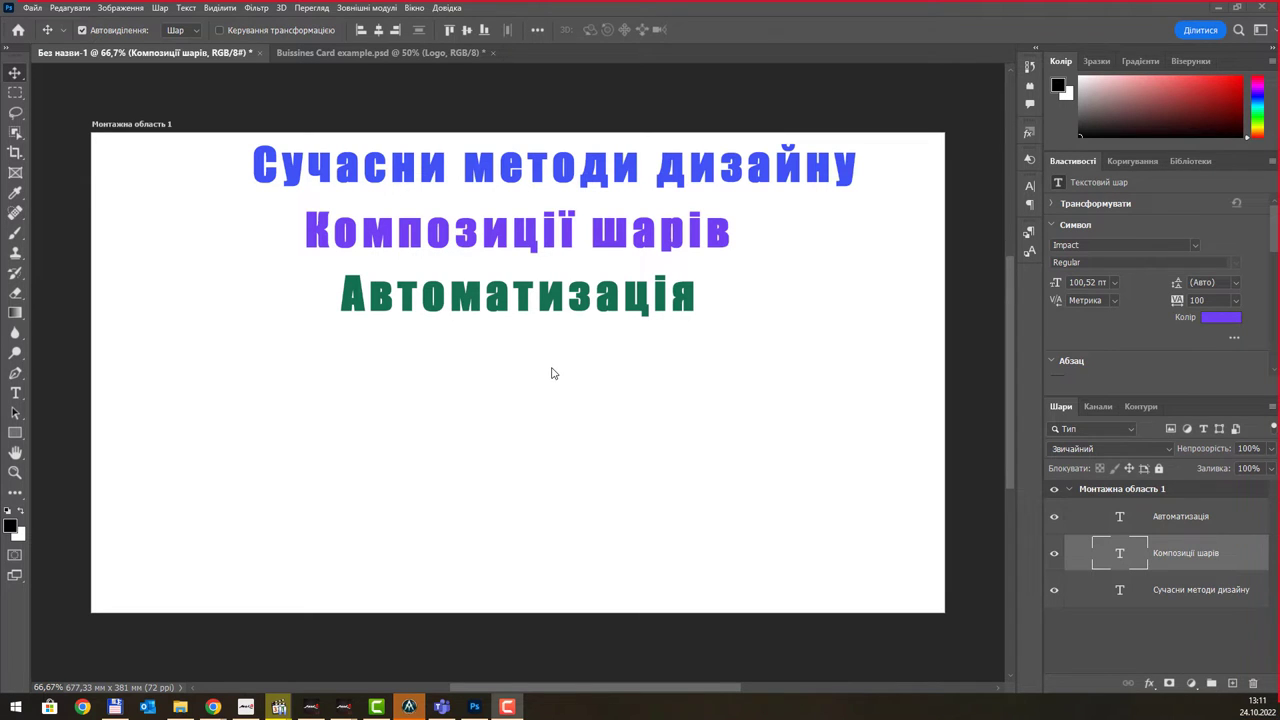
# - Switch to Buissines Card example.psd and zoom and pan until both orange card sides show
pyautogui.click(400, 53)
pyautogui.scroll(1, 281, 318)
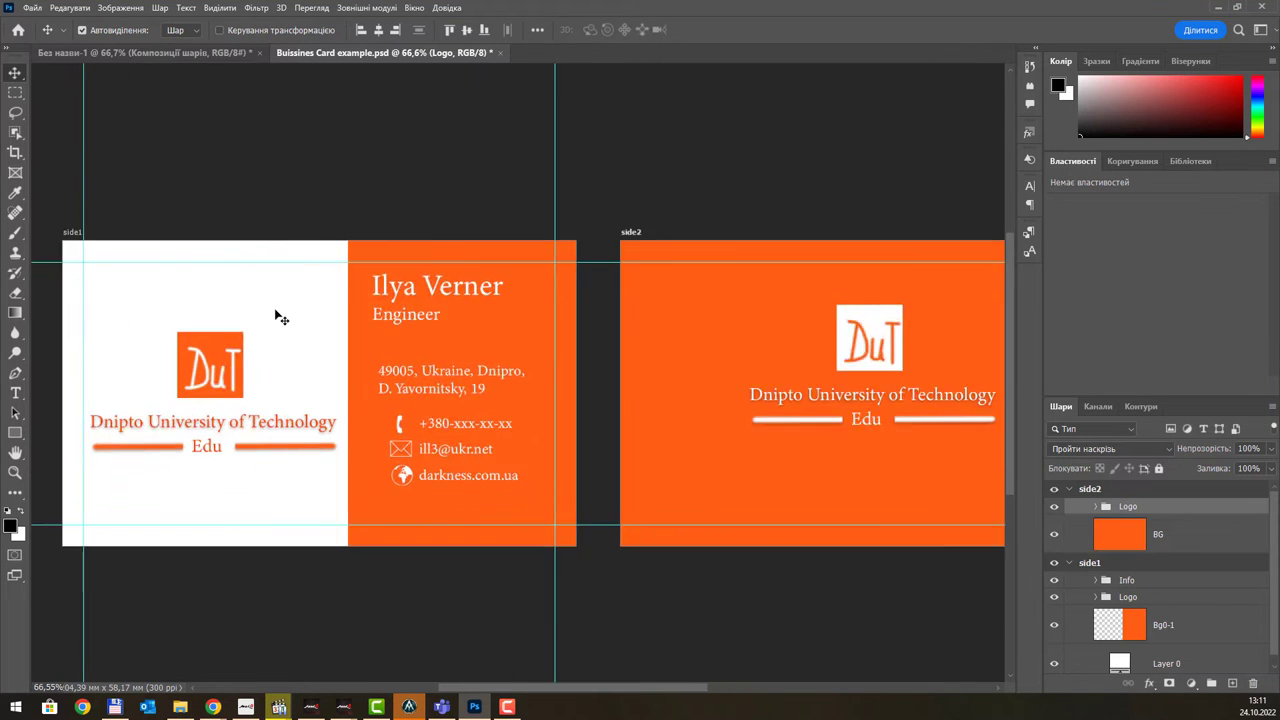
pyautogui.scroll(1, 281, 318)
pyautogui.moveTo(300, 329)
pyautogui.mouseDown()
pyautogui.moveTo(465, 262)
pyautogui.moveTo(441, 268)
pyautogui.mouseUp()
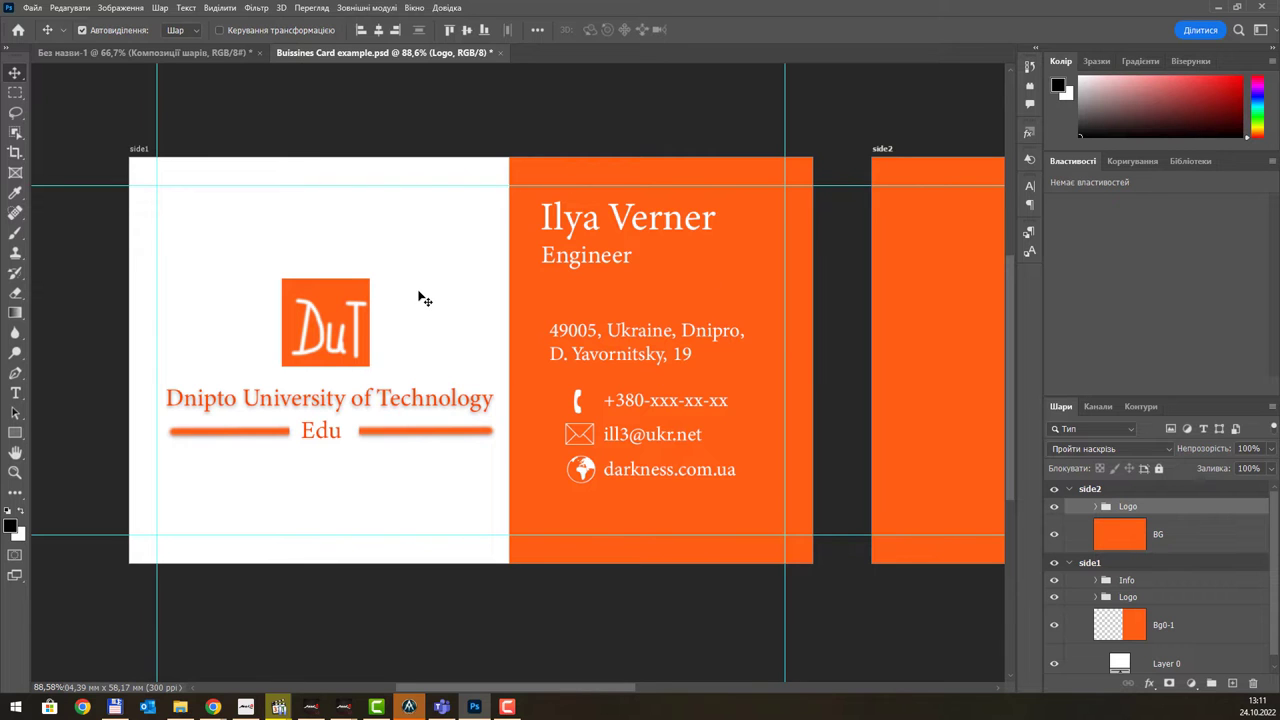
pyautogui.scroll(-1, 424, 299)
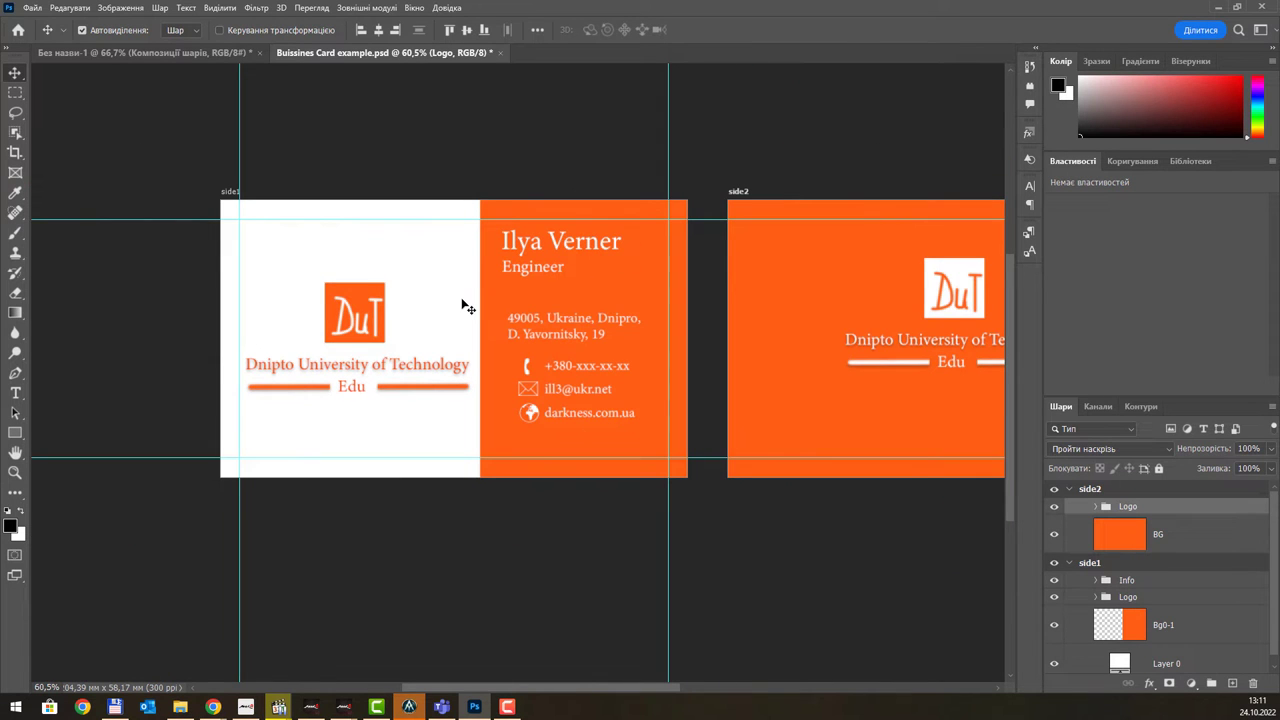
pyautogui.scroll(1, 512, 240)
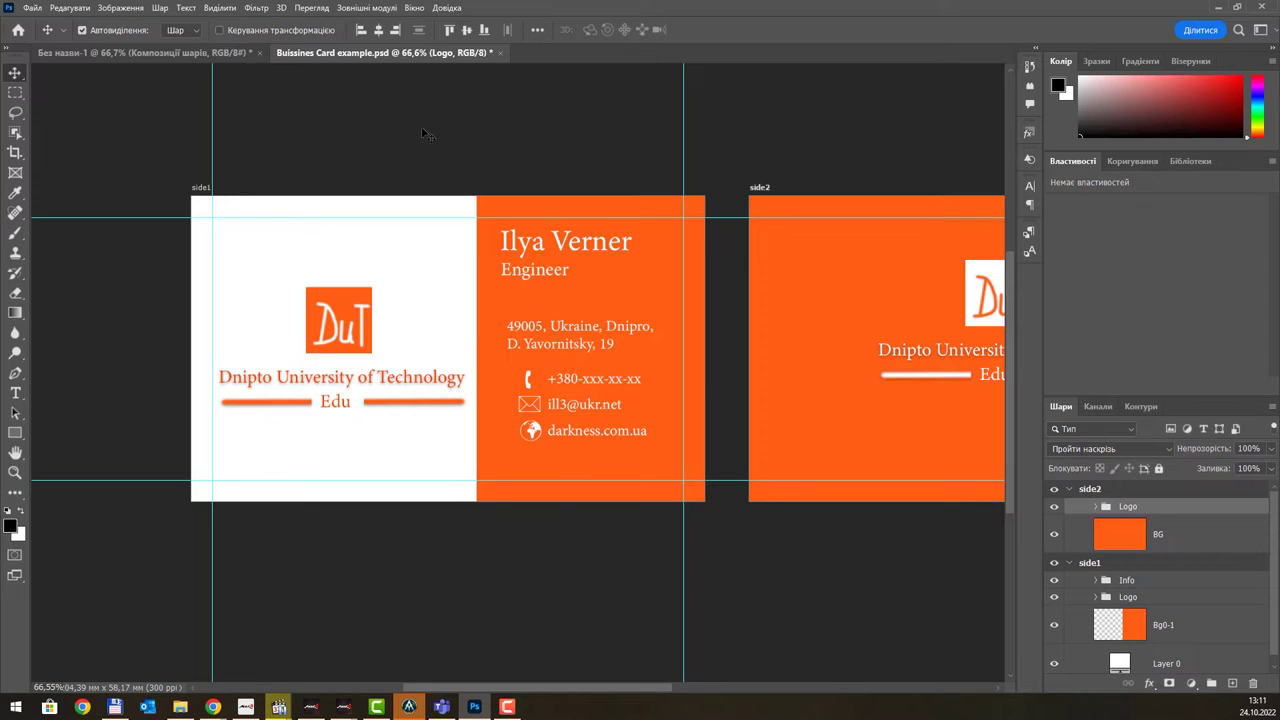
# - Show the Layer Comps panel from the Window menu beside the business card
pyautogui.click(413, 8)
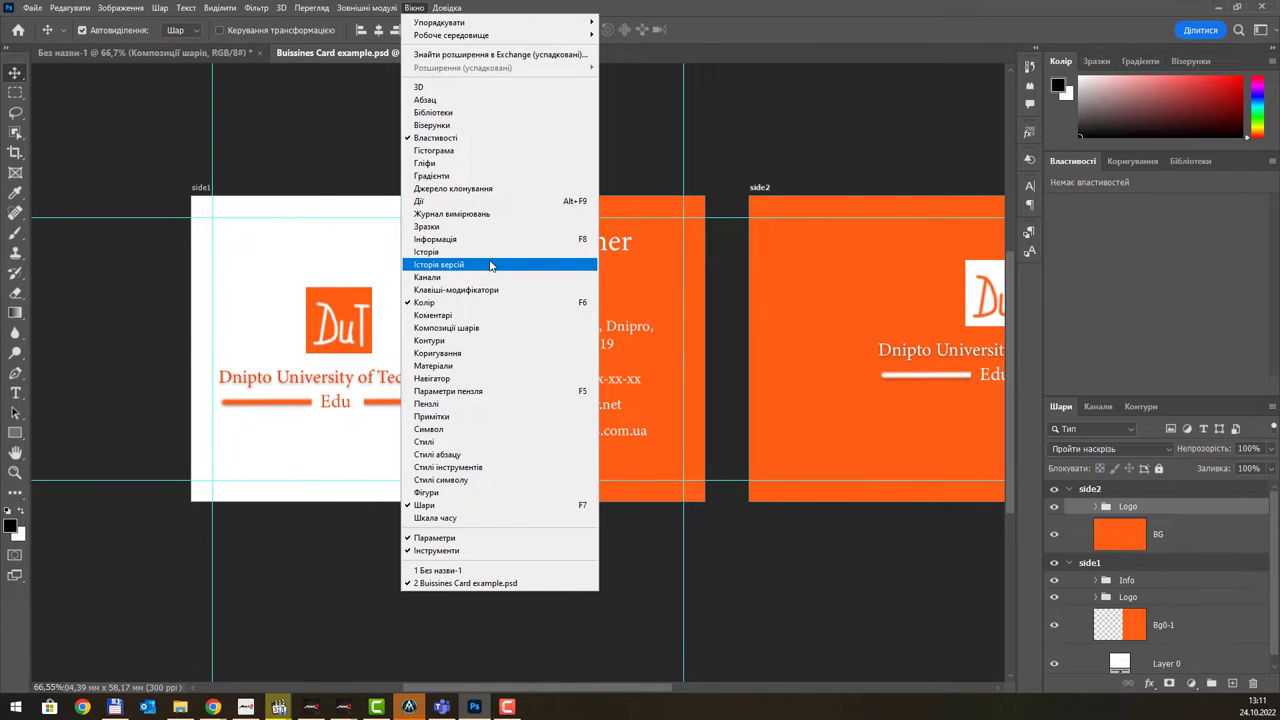
pyautogui.click(487, 328)
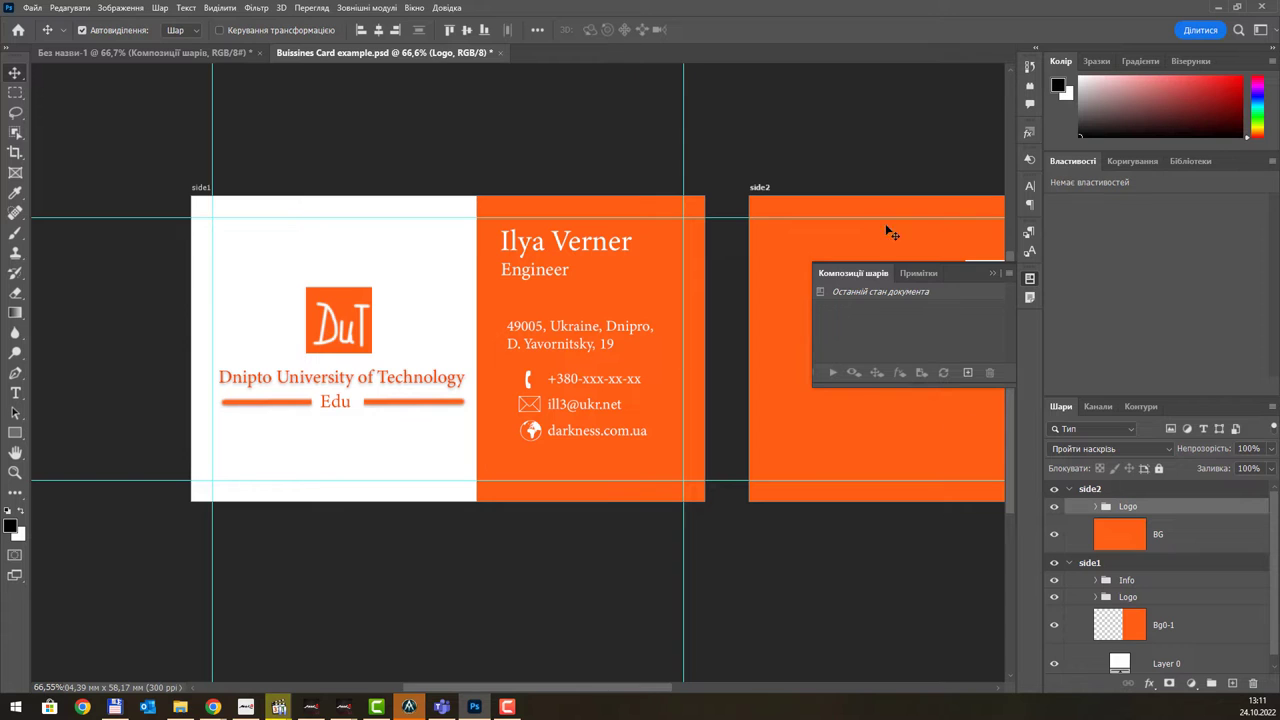
pyautogui.click(414, 8)
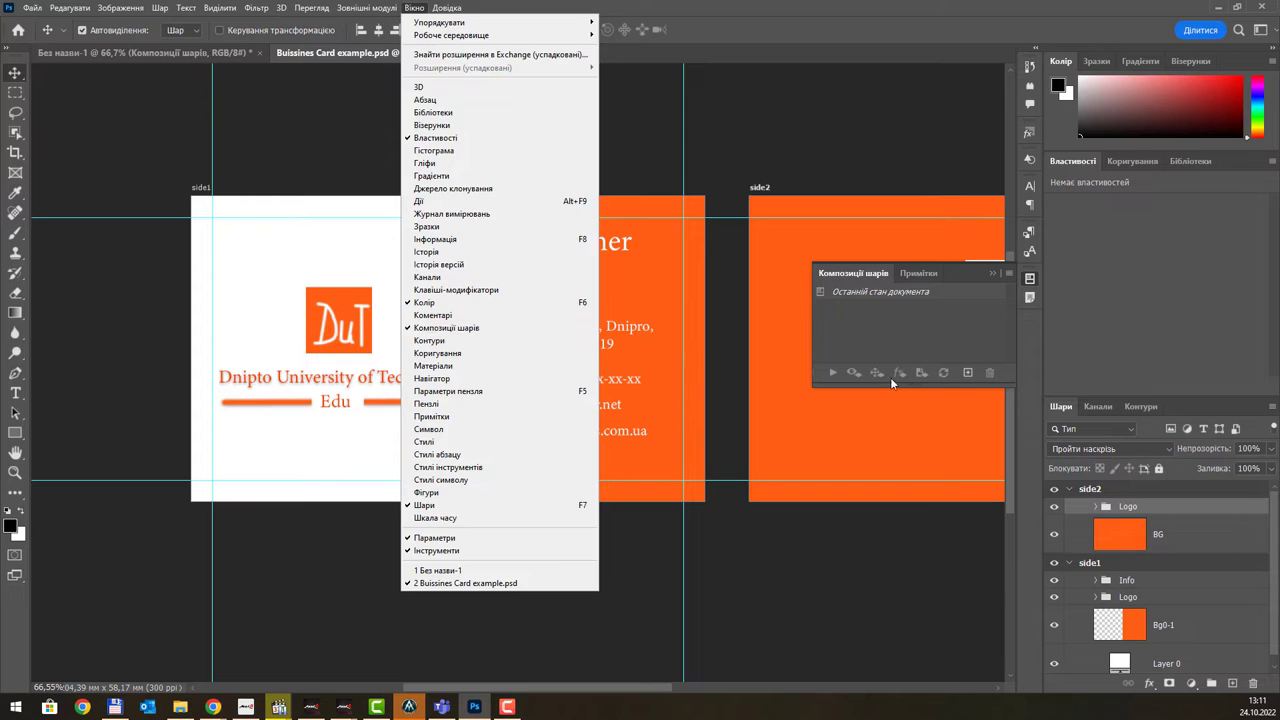
pyautogui.click(940, 324)
pyautogui.click(1030, 279)
pyautogui.click(1030, 279)
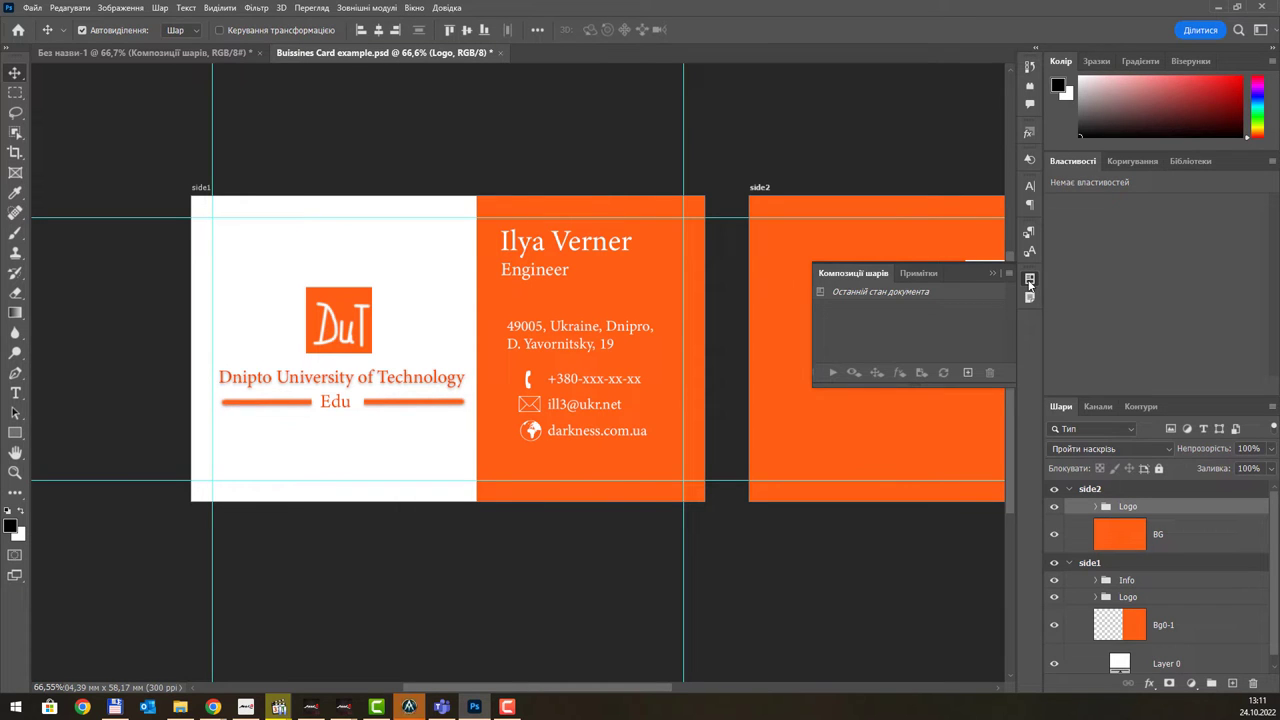
# - Create layer comp 'Налаштування 1' with Position and Smart Object selection, commented 'класичний стиль'
pyautogui.doubleClick(1030, 279)
pyautogui.click(968, 373)
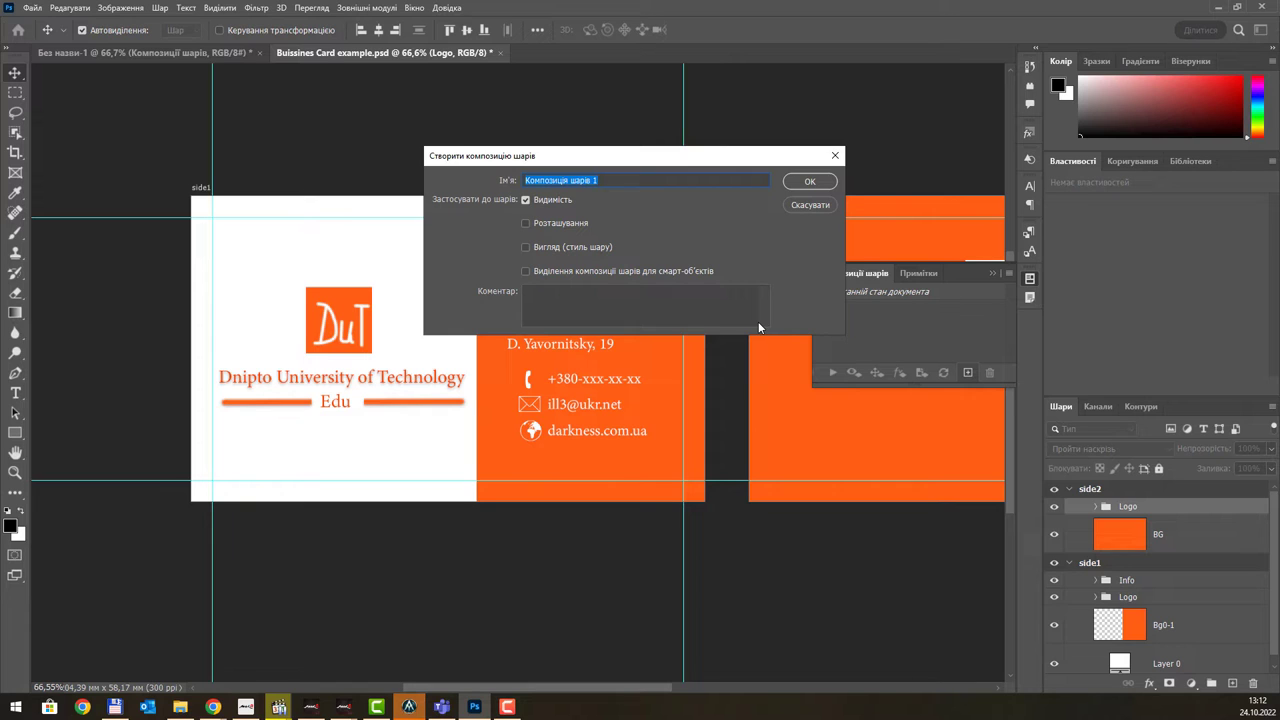
pyautogui.write('H')
pyautogui.write('штування')
pyautogui.moveTo(637, 161)
pyautogui.mouseDown()
pyautogui.moveTo(620, 272)
pyautogui.moveTo(630, 237)
pyautogui.mouseUp()
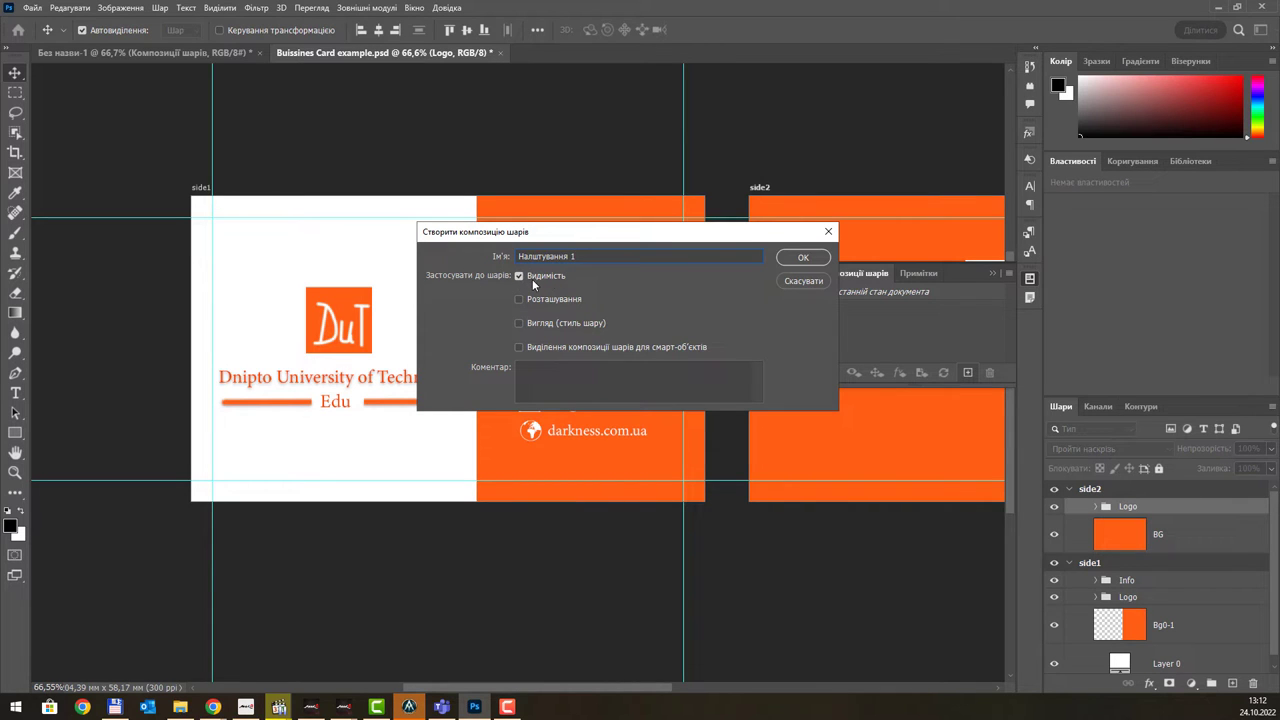
pyautogui.click(530, 299)
pyautogui.click(562, 346)
pyautogui.write('ласичний стиль')
pyautogui.click(801, 257)
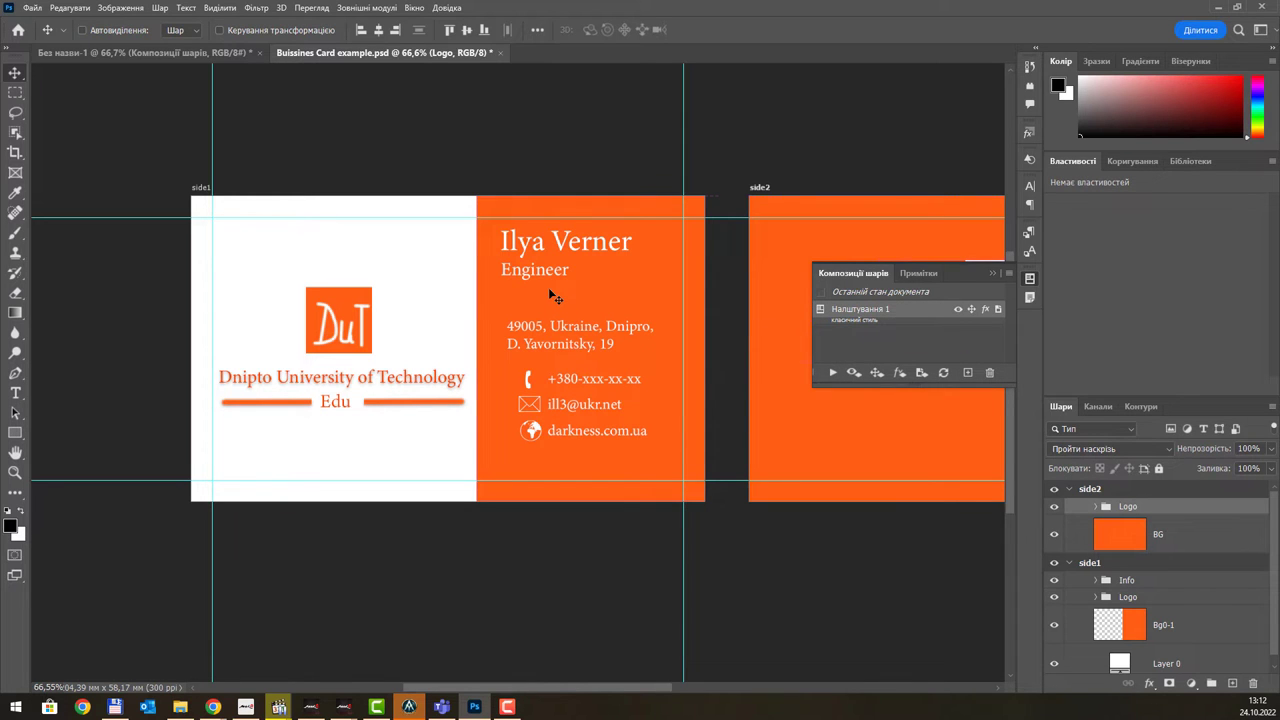
# - Move the orange Bg0-1 strip left and link and move the DuT logo layers right
pyautogui.moveTo(549, 291)
pyautogui.mouseDown()
pyautogui.moveTo(114, 293)
pyautogui.moveTo(126, 292)
pyautogui.mouseUp()
pyautogui.moveTo(344, 312); pyautogui.dragTo(620, 308)
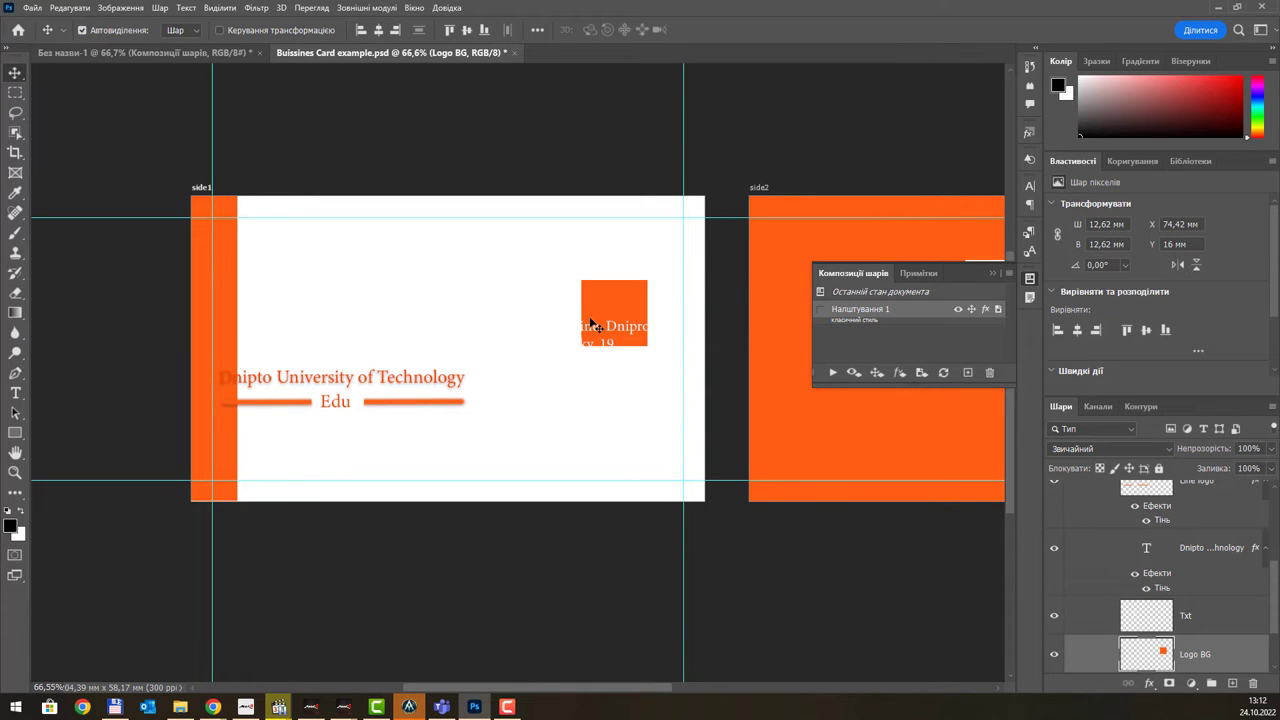
pyautogui.hotkey('ctrl', 'z')
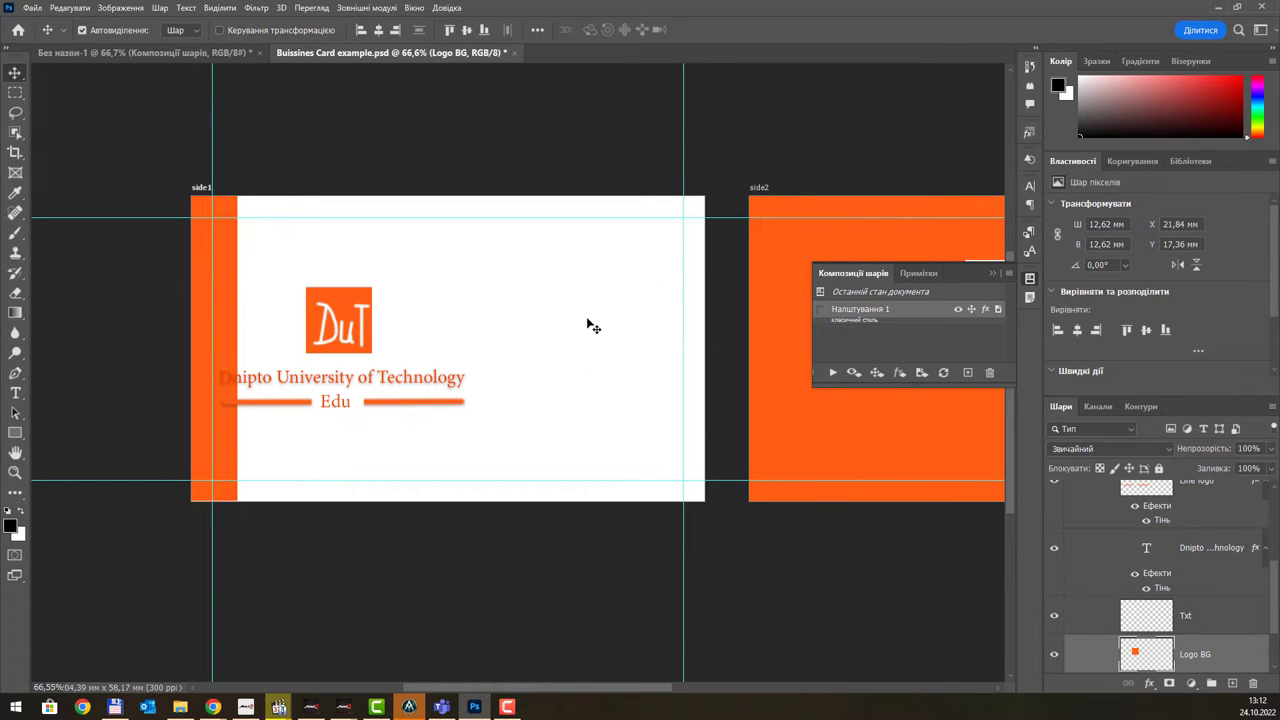
pyautogui.scroll(-1, 1195, 615)
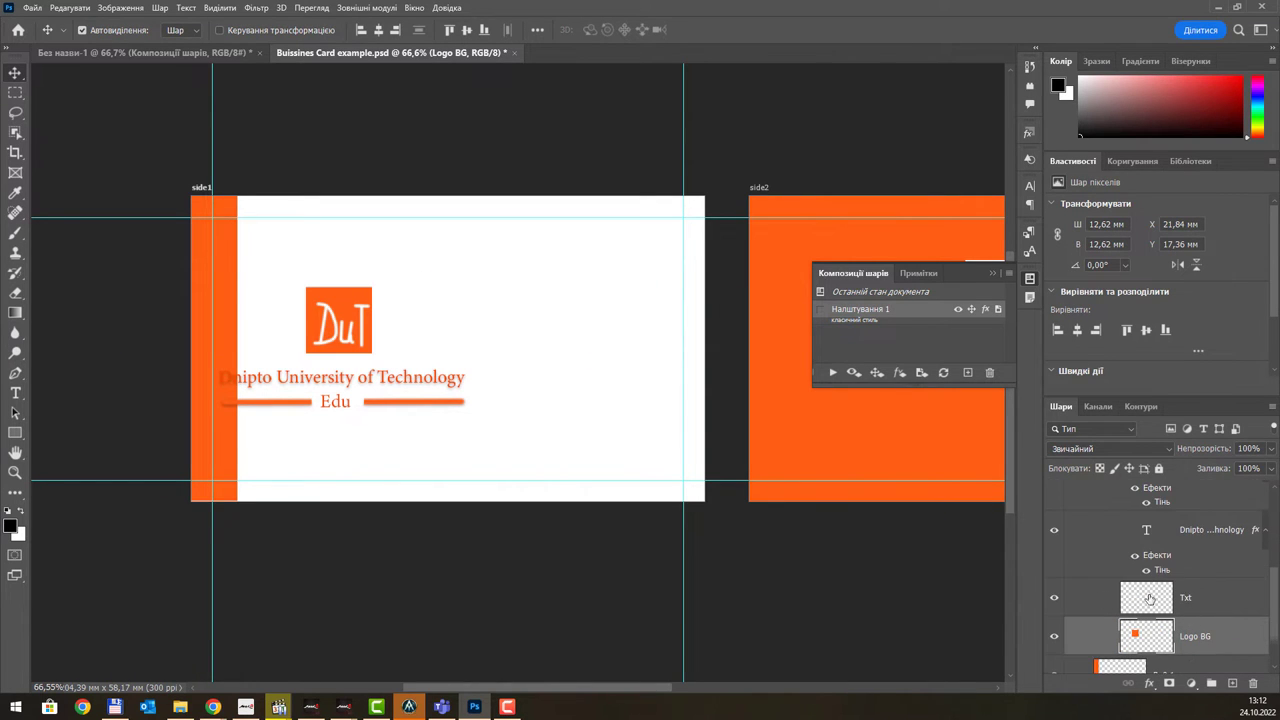
pyautogui.click(1053, 597)
pyautogui.click(1053, 597)
pyautogui.keyDown('ctrl'); pyautogui.click(1200, 597); pyautogui.keyUp('ctrl')
pyautogui.click(1129, 686)
pyautogui.moveTo(348, 324); pyautogui.dragTo(633, 326)
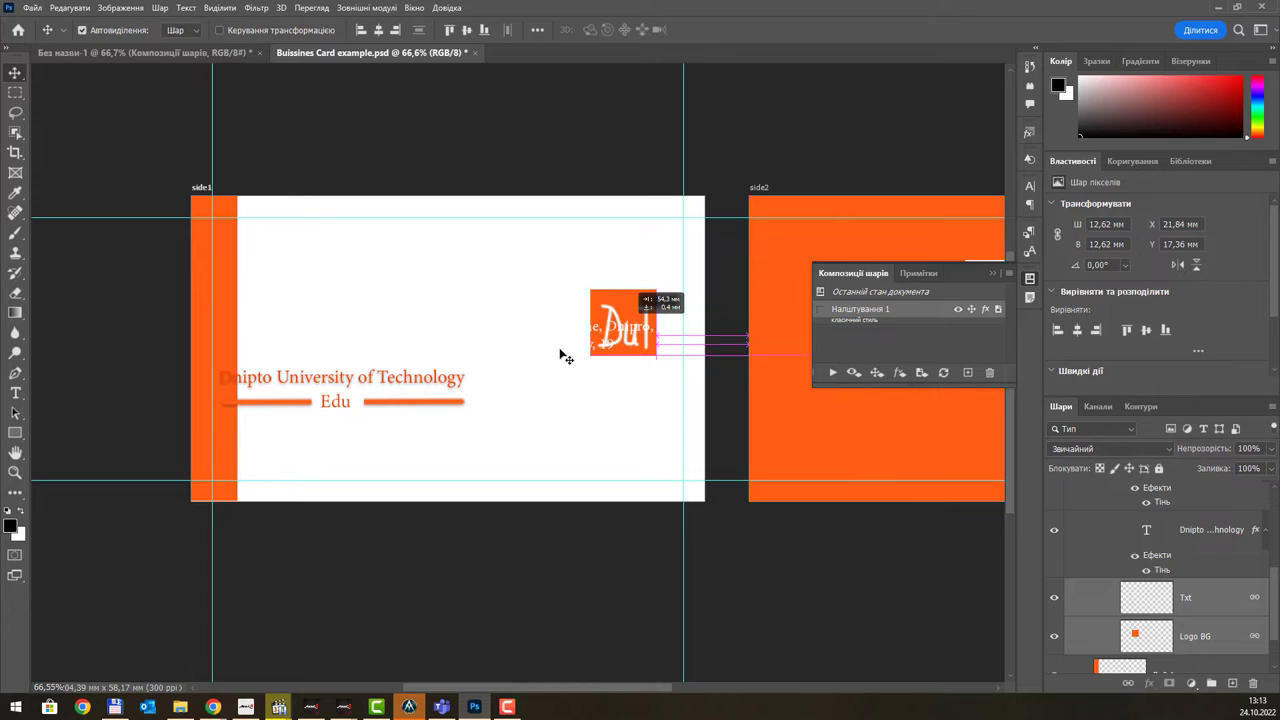
# - Place the university name, orange underline and Edu under the logo on the right
pyautogui.keyDown('ctrl'); pyautogui.click(417, 386); pyautogui.keyUp('ctrl')
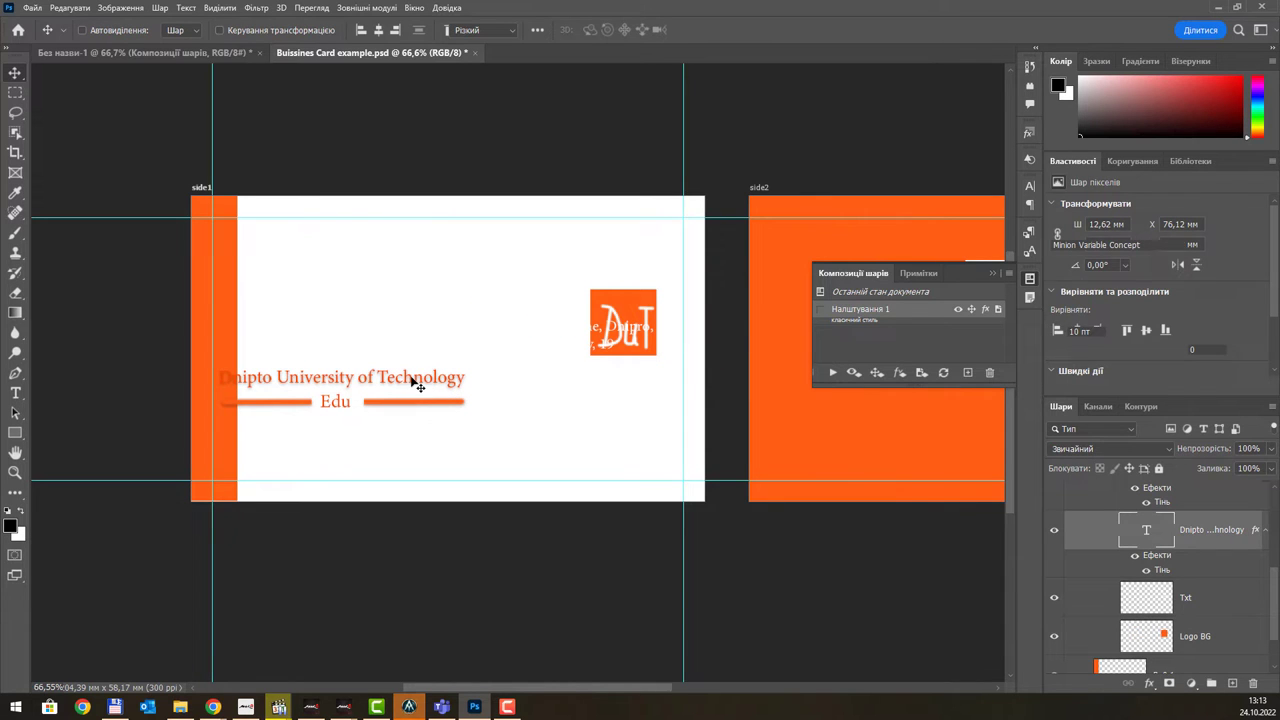
pyautogui.doubleClick(417, 386)
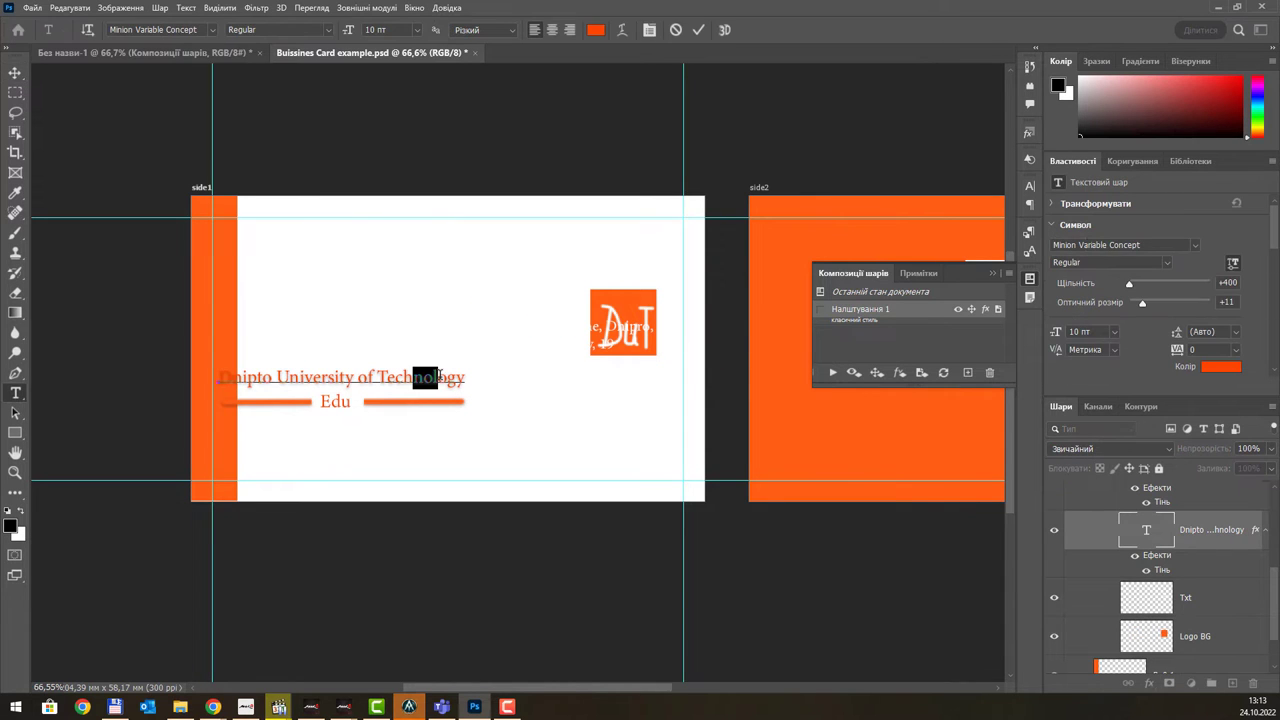
pyautogui.click(16, 73)
pyautogui.moveTo(405, 380); pyautogui.dragTo(611, 380)
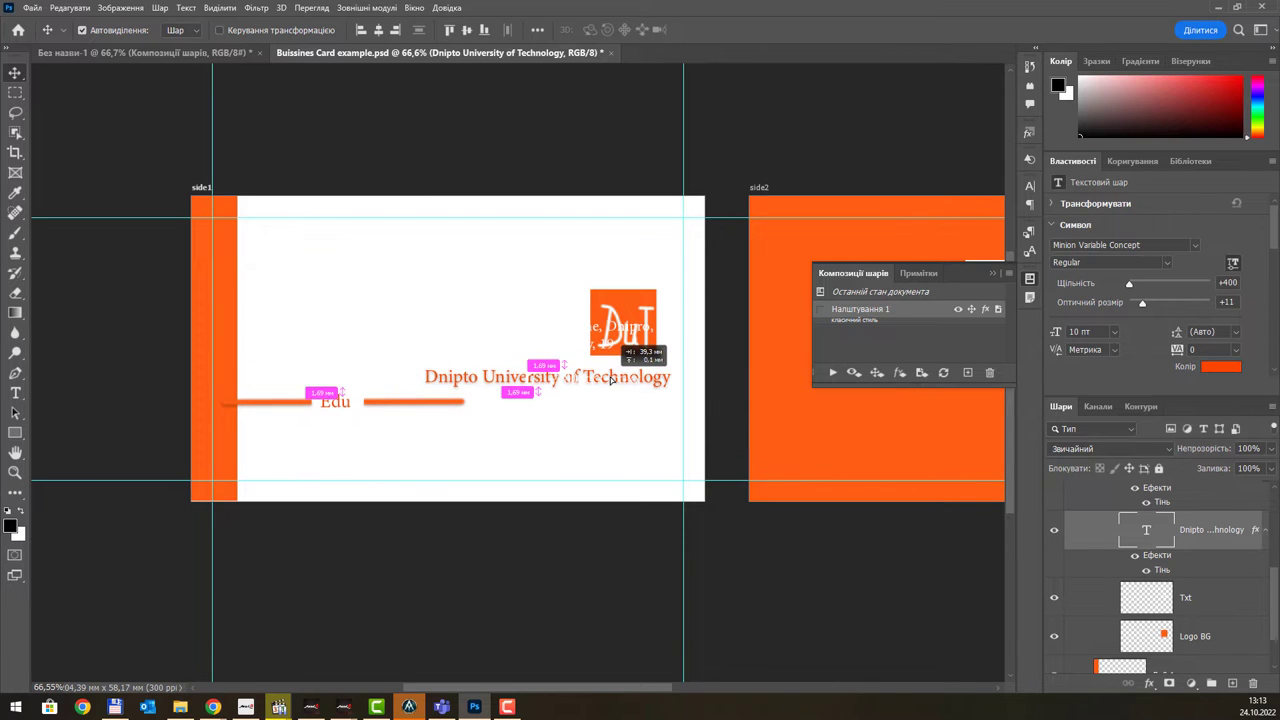
pyautogui.moveTo(455, 405)
pyautogui.mouseDown()
pyautogui.moveTo(619, 410)
pyautogui.moveTo(646, 386)
pyautogui.mouseUp()
pyautogui.moveTo(346, 403); pyautogui.dragTo(581, 406)
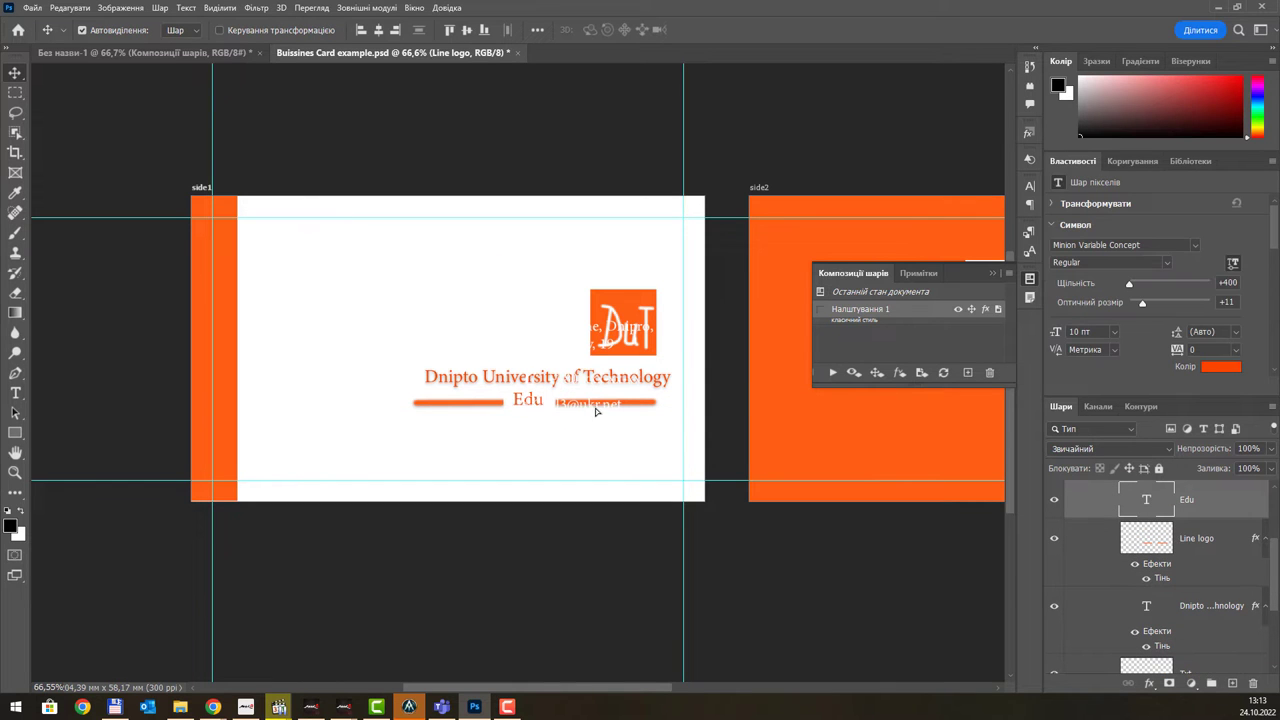
# - Widen the orange strip and move the contact lines and address onto it
pyautogui.moveTo(219, 314); pyautogui.dragTo(382, 300)
pyautogui.moveTo(602, 412); pyautogui.dragTo(298, 437)
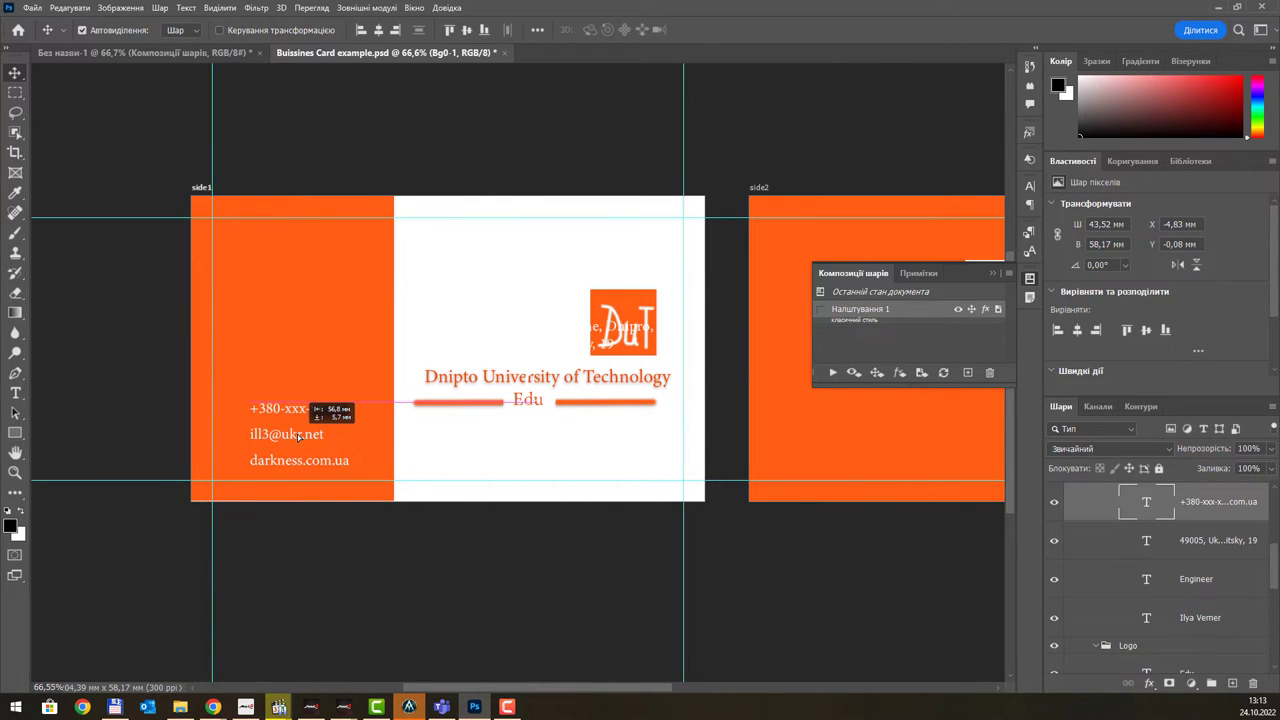
pyautogui.moveTo(298, 437); pyautogui.dragTo(300, 437)
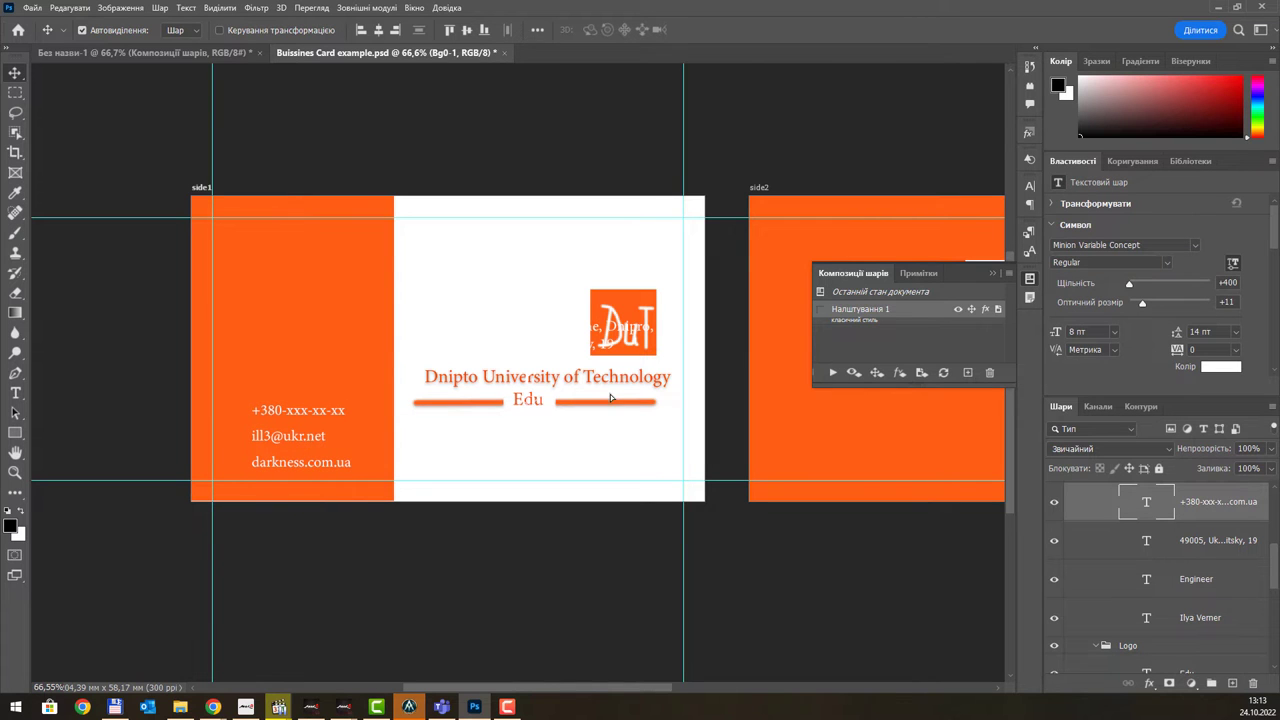
pyautogui.press('ctrl')
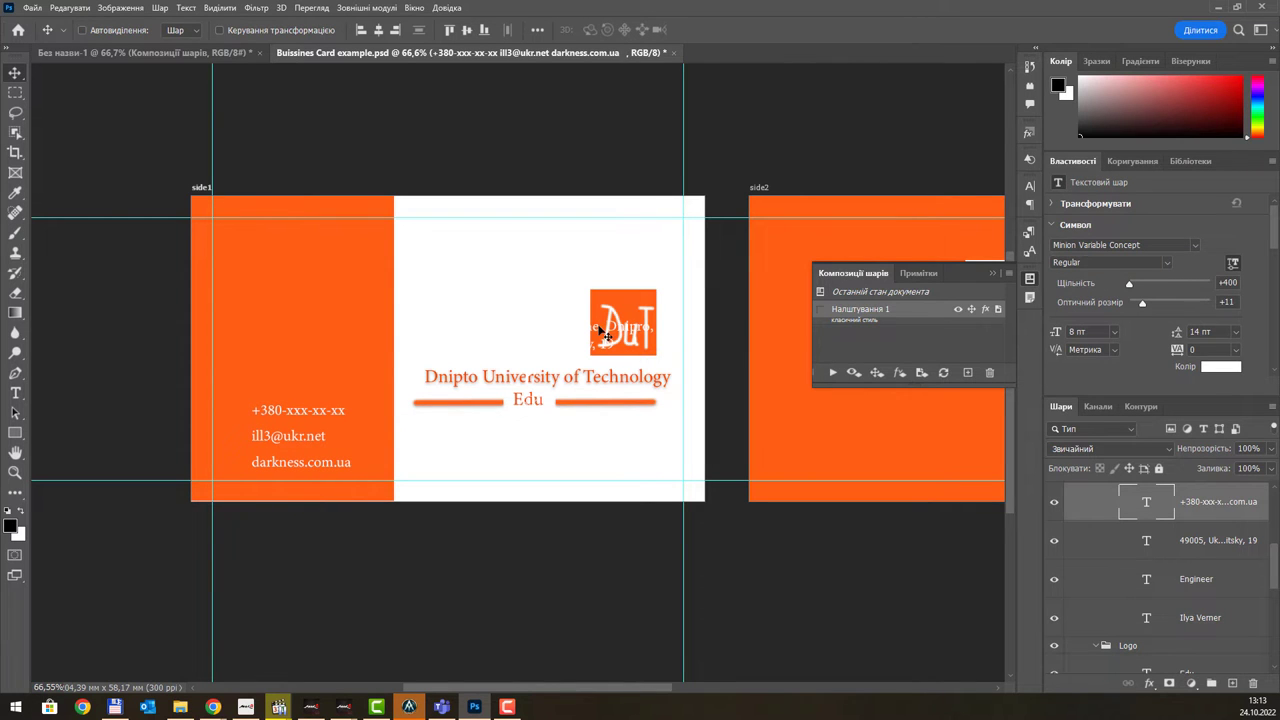
pyautogui.moveTo(602, 333); pyautogui.dragTo(317, 317)
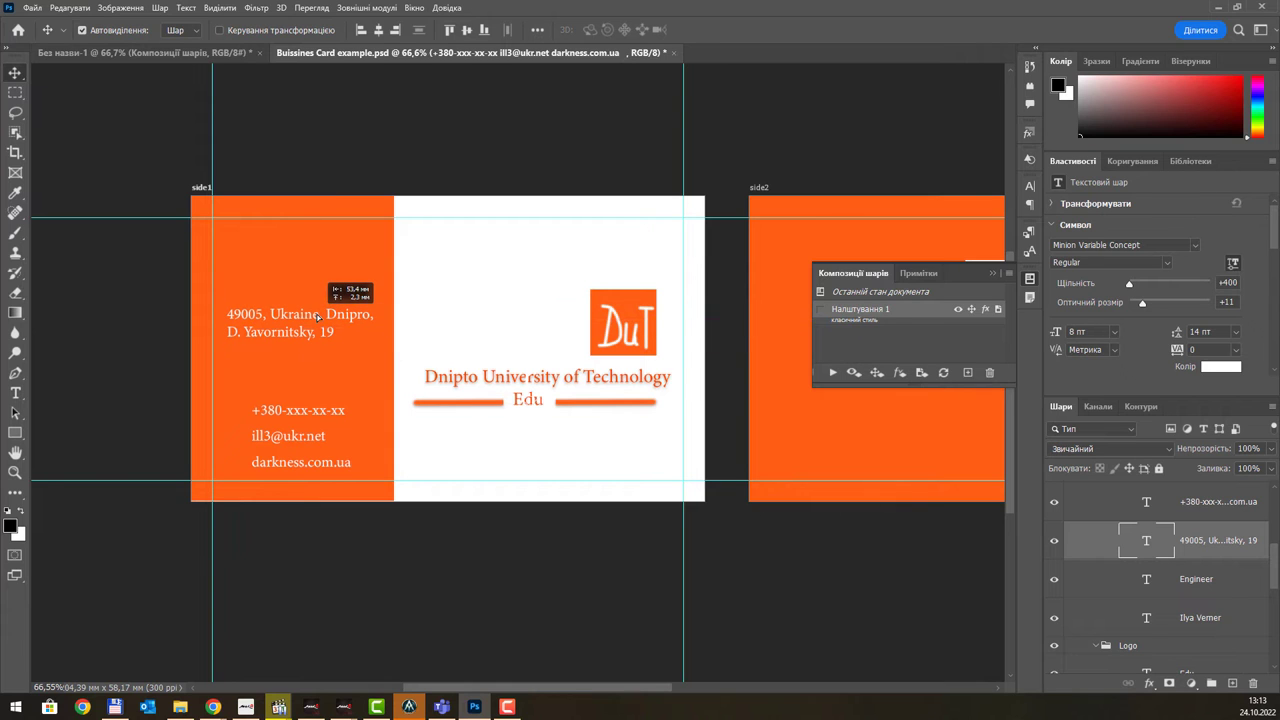
# - Save the layout as comp 'Композиція шарів 2', then reapply the Налаштування 1 layout
pyautogui.scroll(3, 1140, 503)
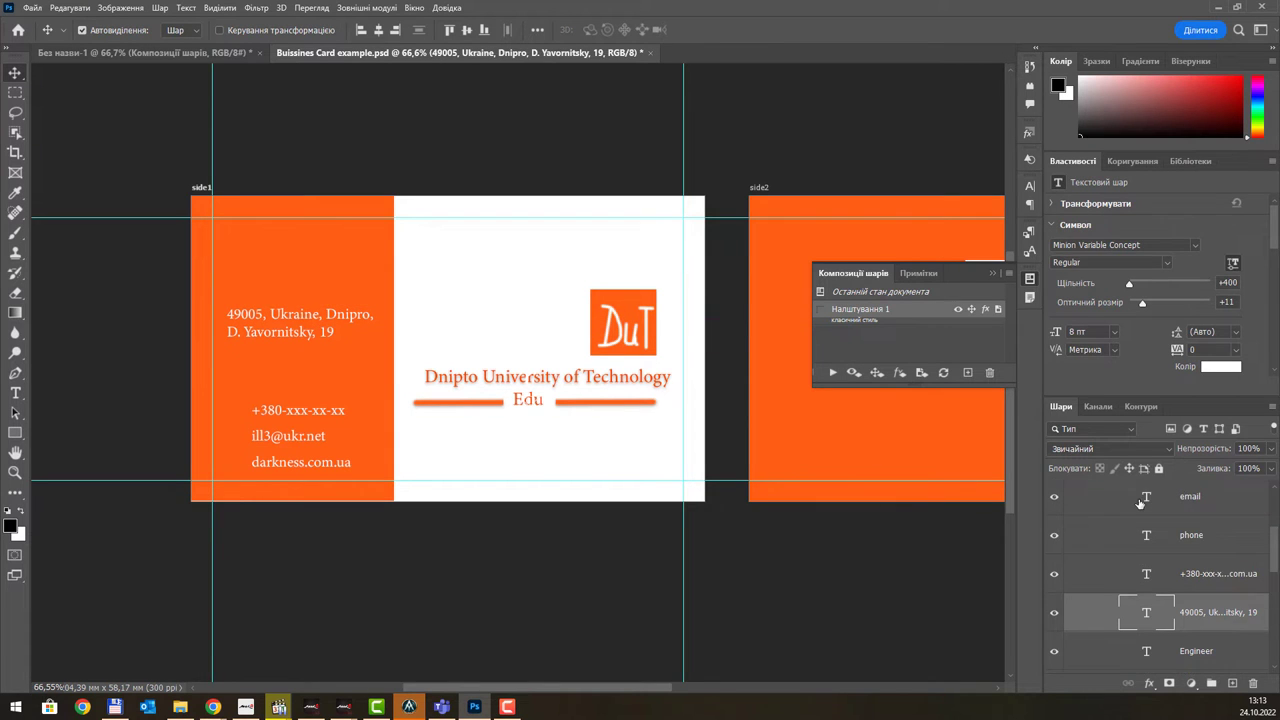
pyautogui.scroll(3, 1140, 503)
pyautogui.click(967, 372)
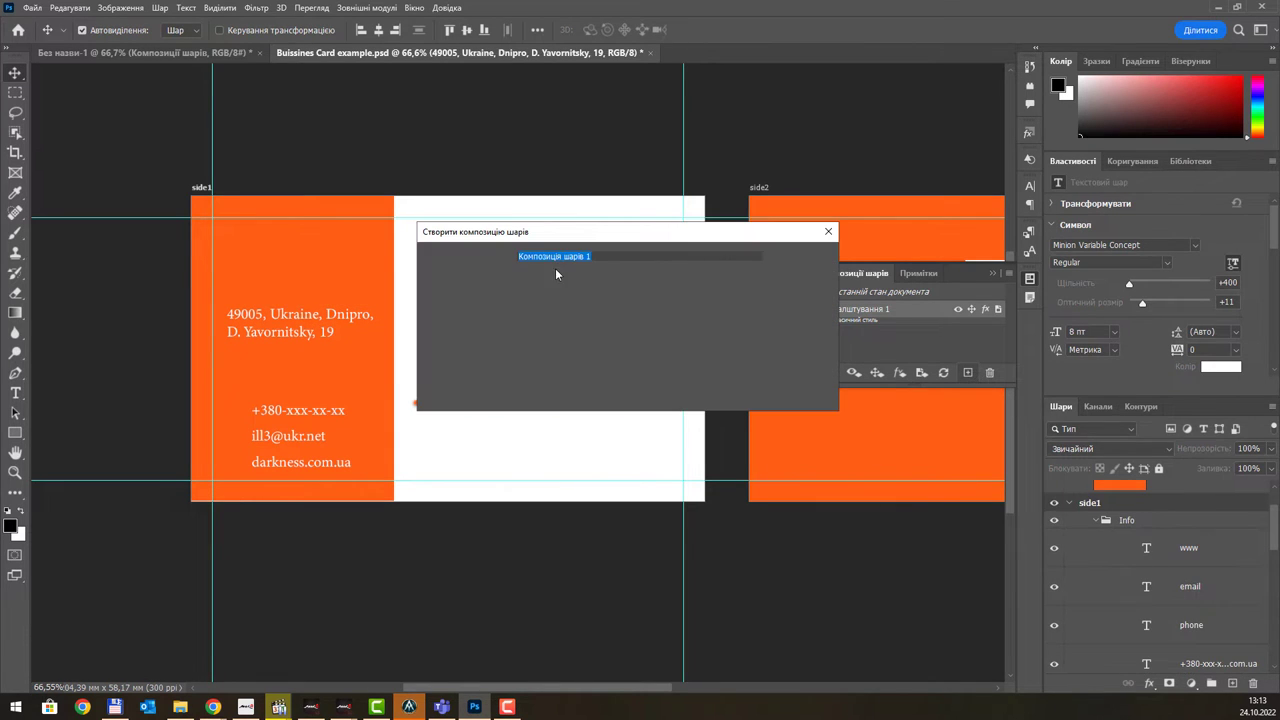
pyautogui.click(590, 256)
pyautogui.press('BackSpace')
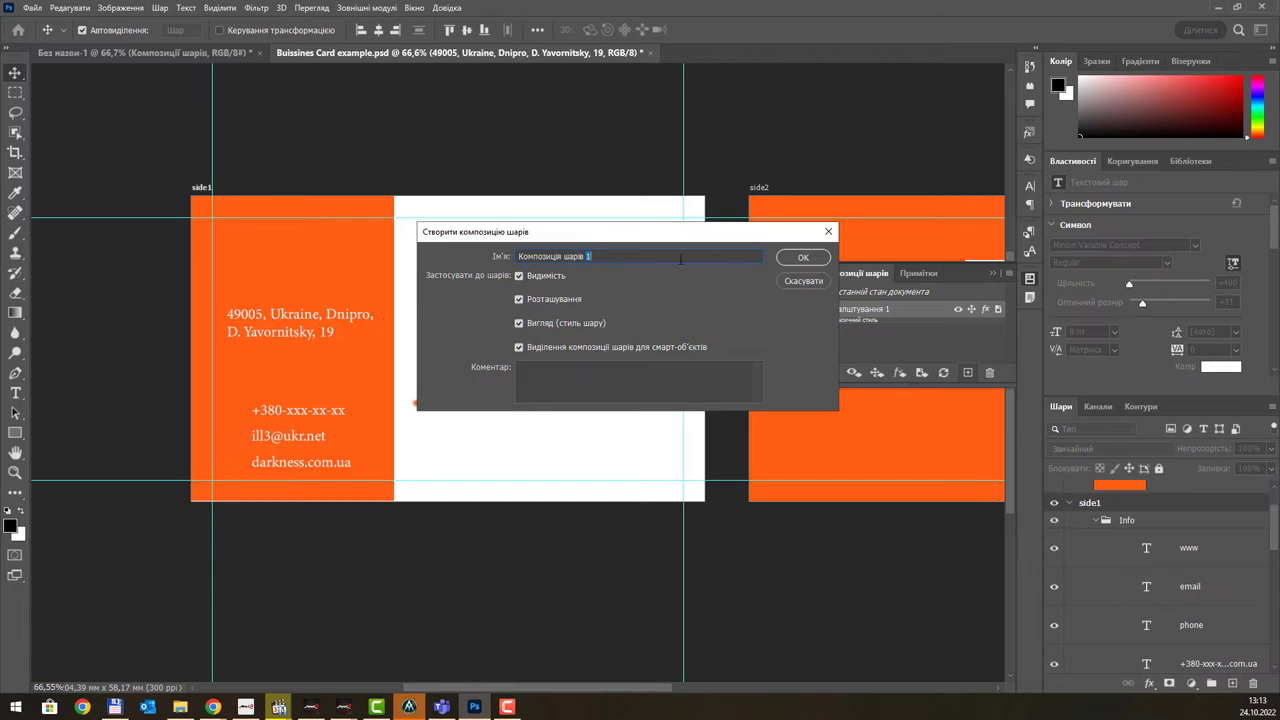
pyautogui.write('2')
pyautogui.click(800, 259)
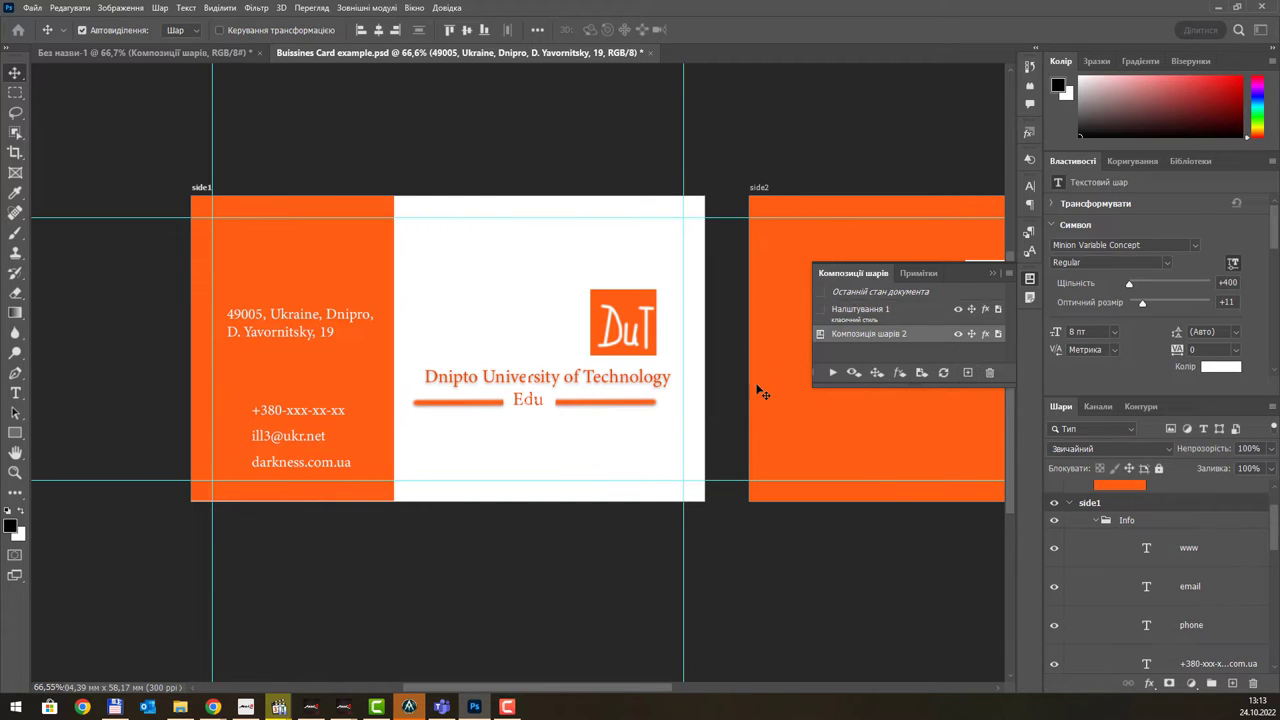
pyautogui.click(821, 310)
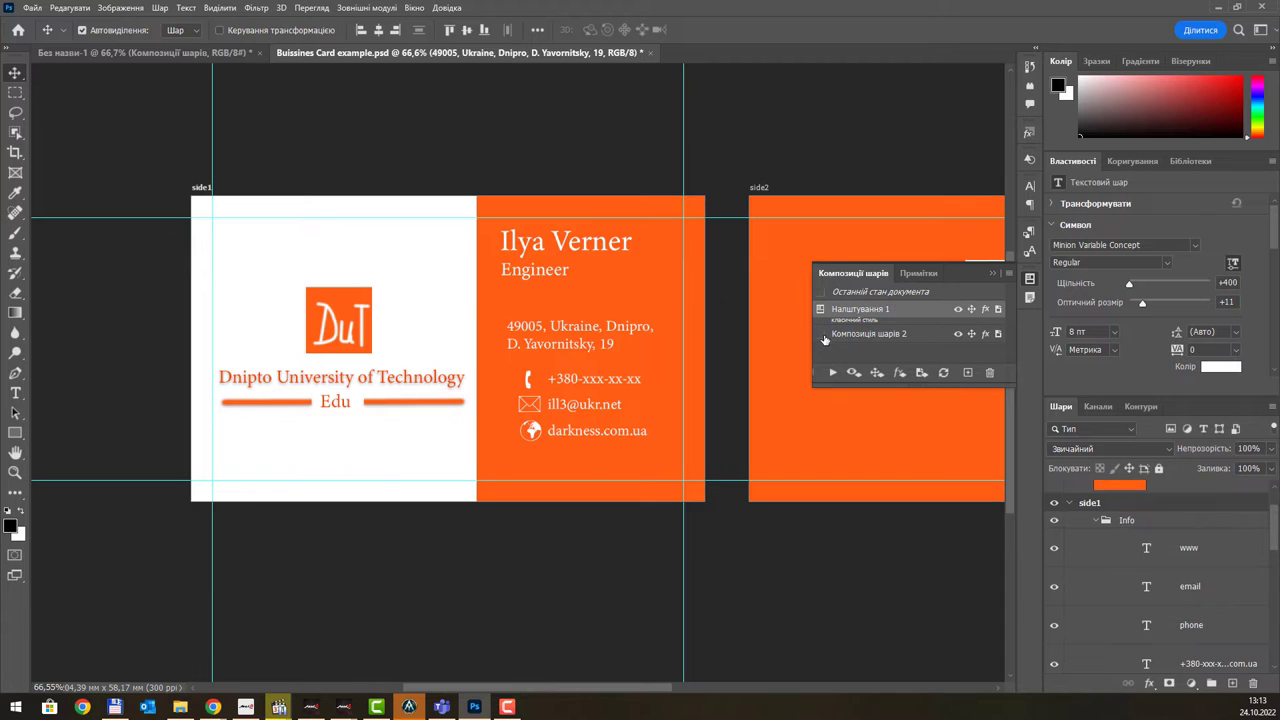
pyautogui.click(821, 334)
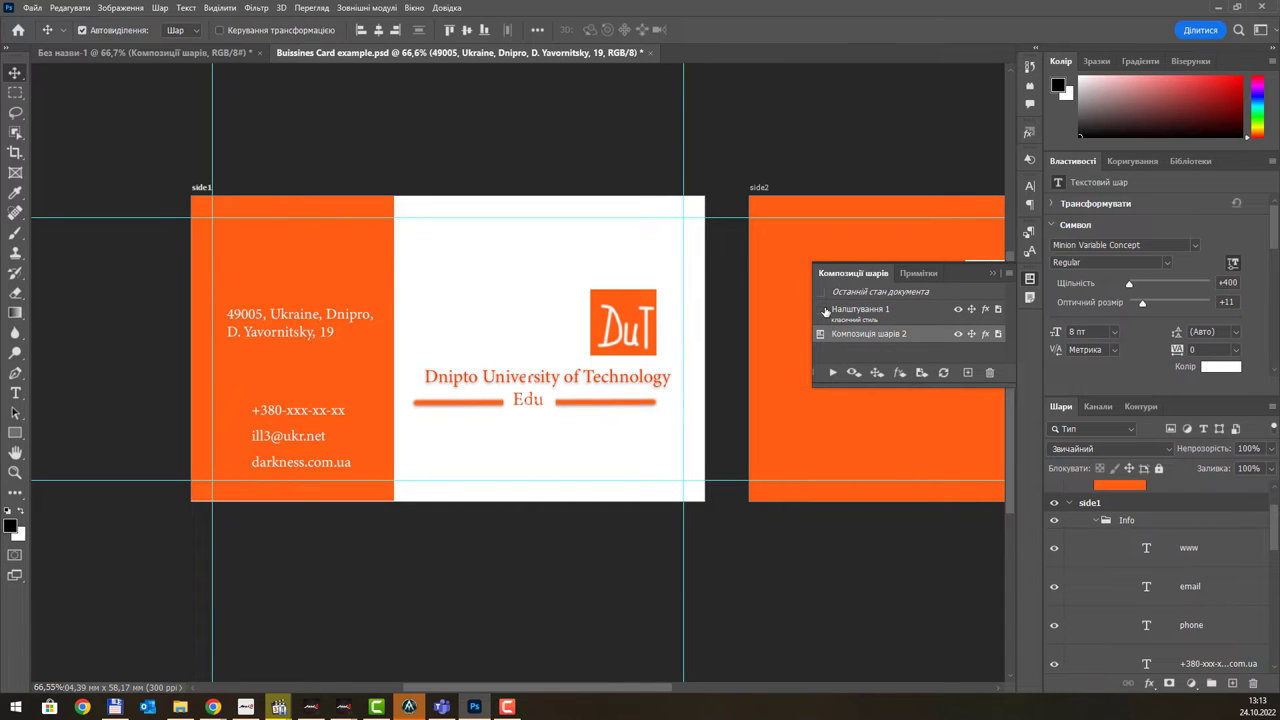
pyautogui.click(821, 310)
pyautogui.click(823, 334)
pyautogui.click(821, 310)
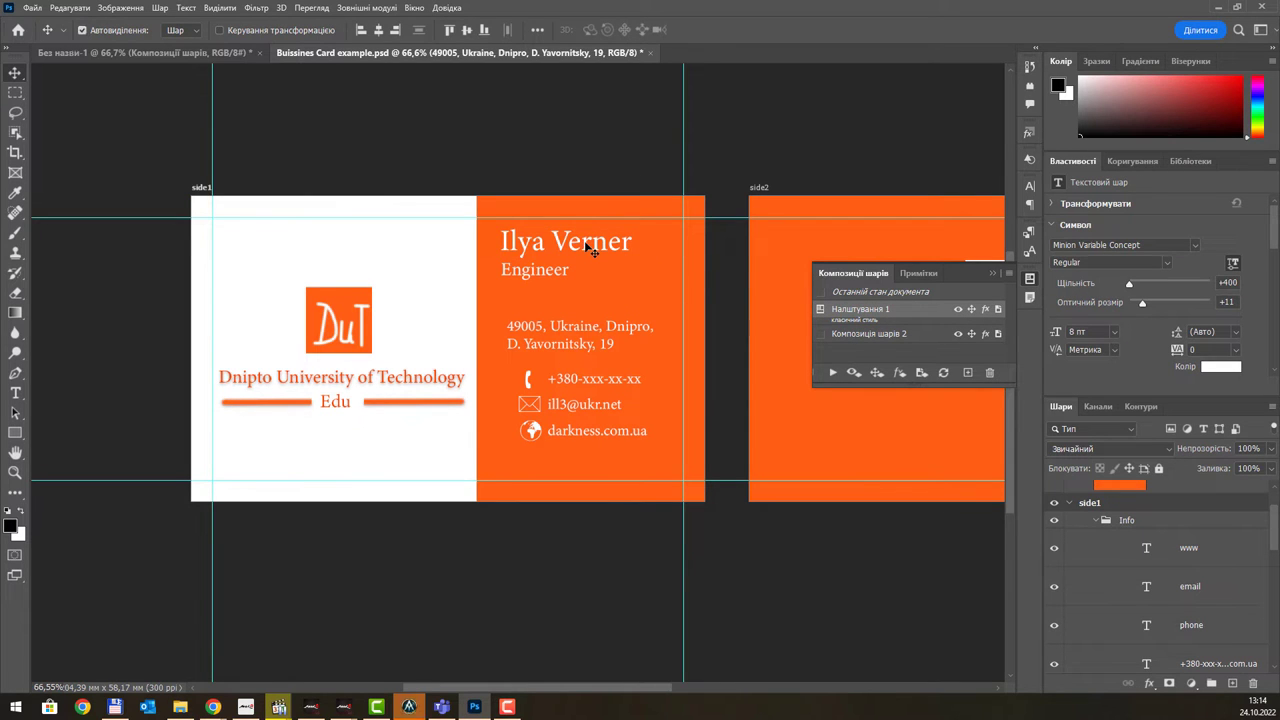
pyautogui.click(858, 340)
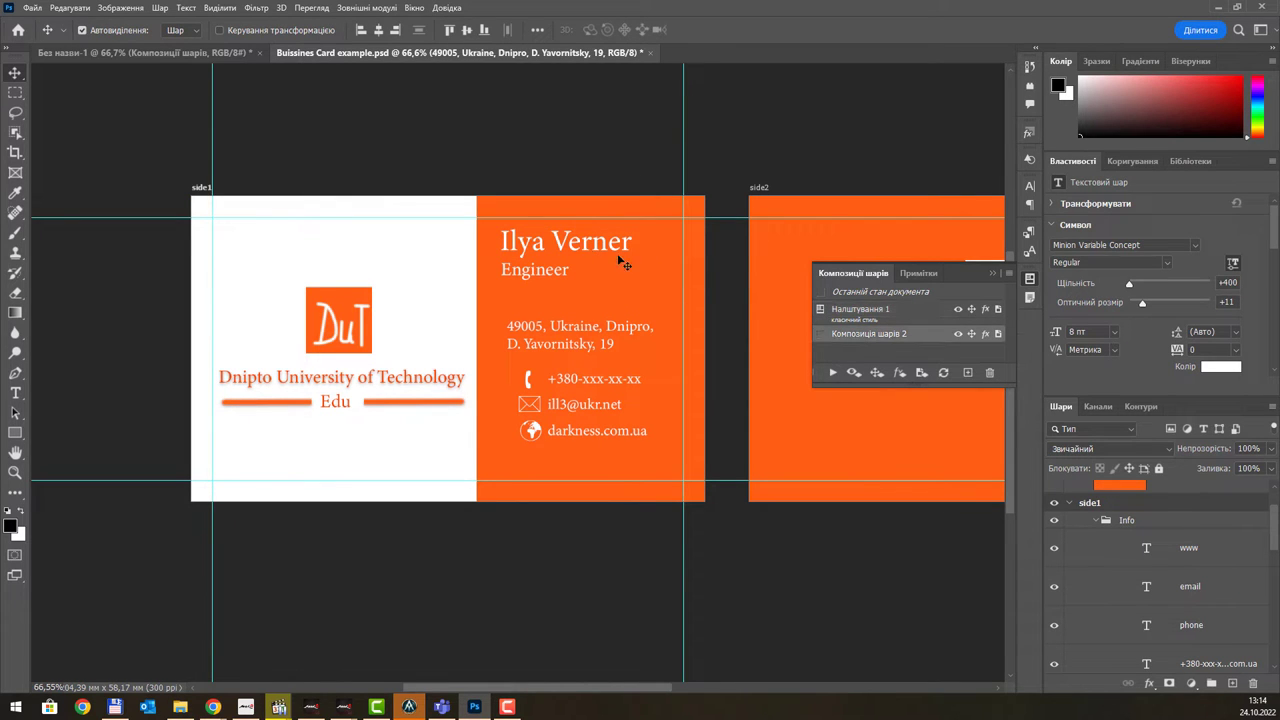
pyautogui.click(821, 334)
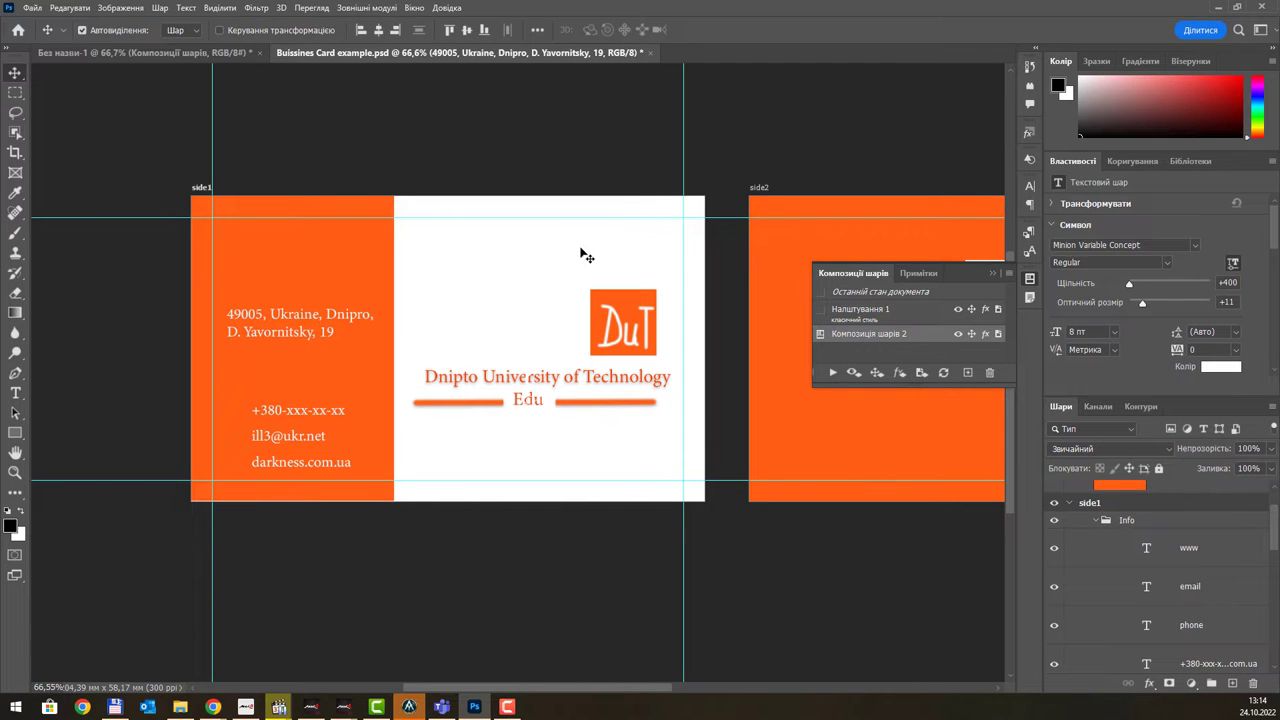
pyautogui.moveTo(588, 257); pyautogui.dragTo(296, 250)
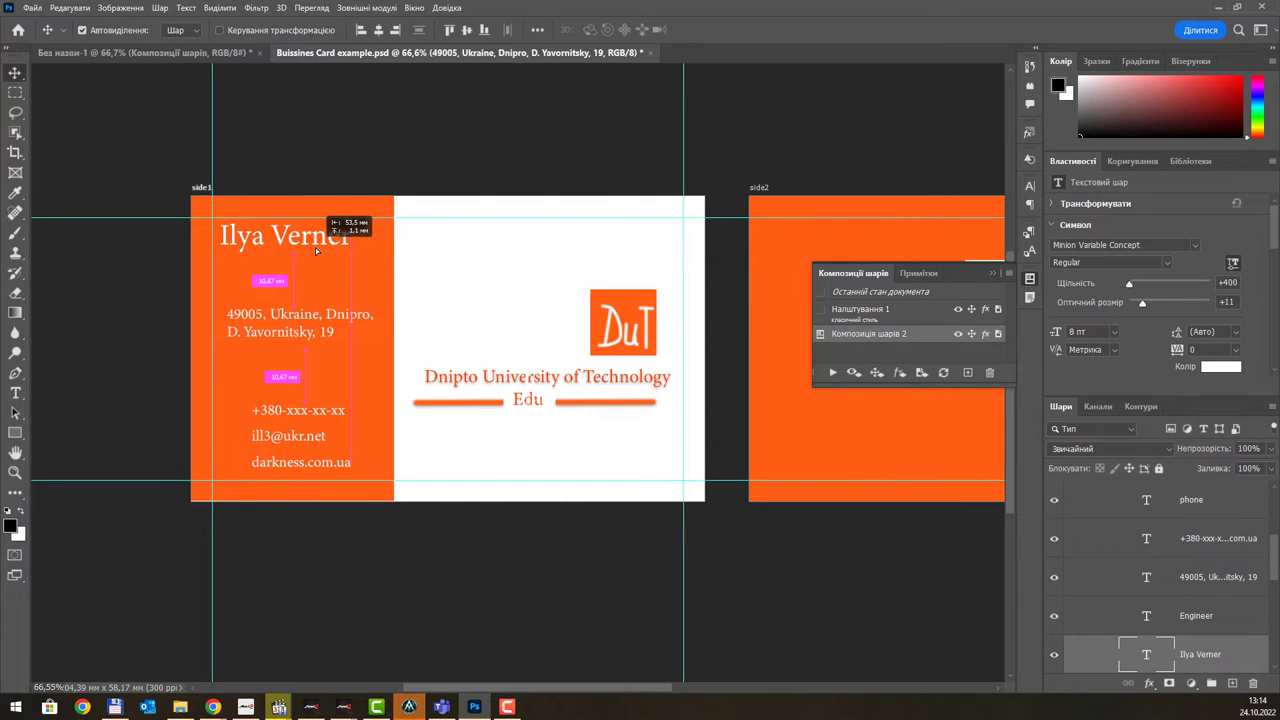
pyautogui.click(824, 314)
pyautogui.click(821, 334)
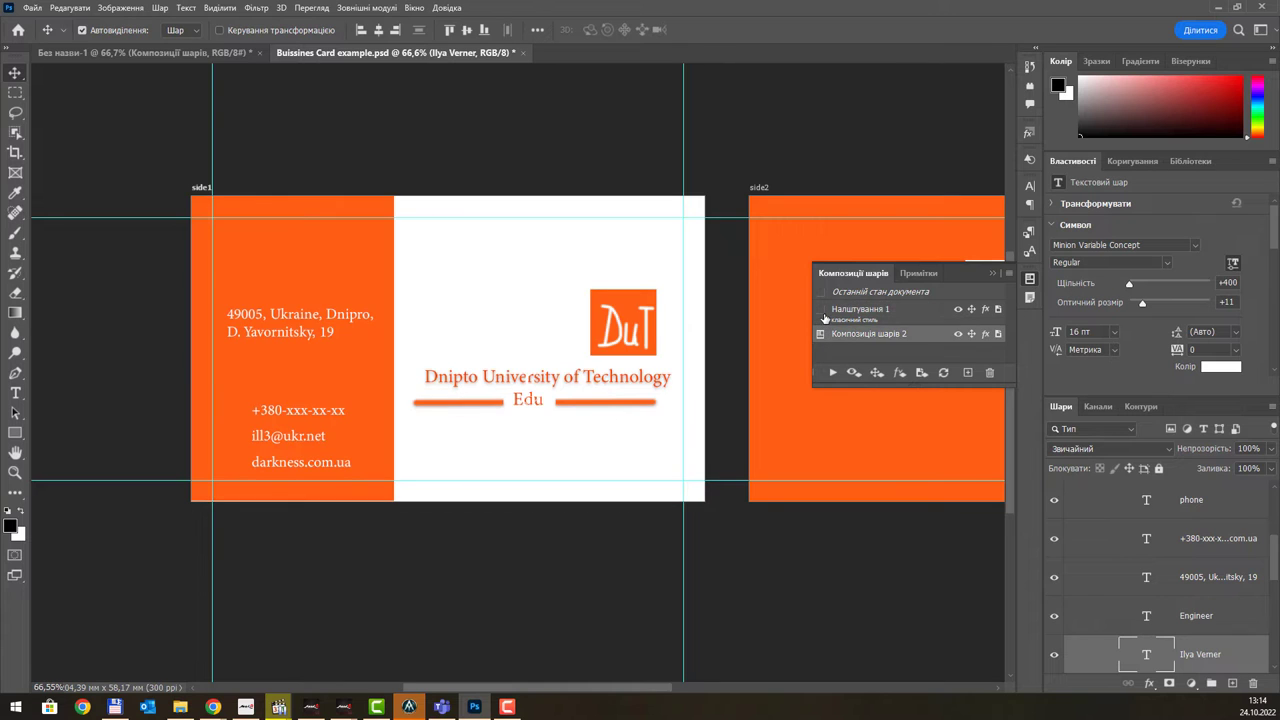
pyautogui.click(821, 310)
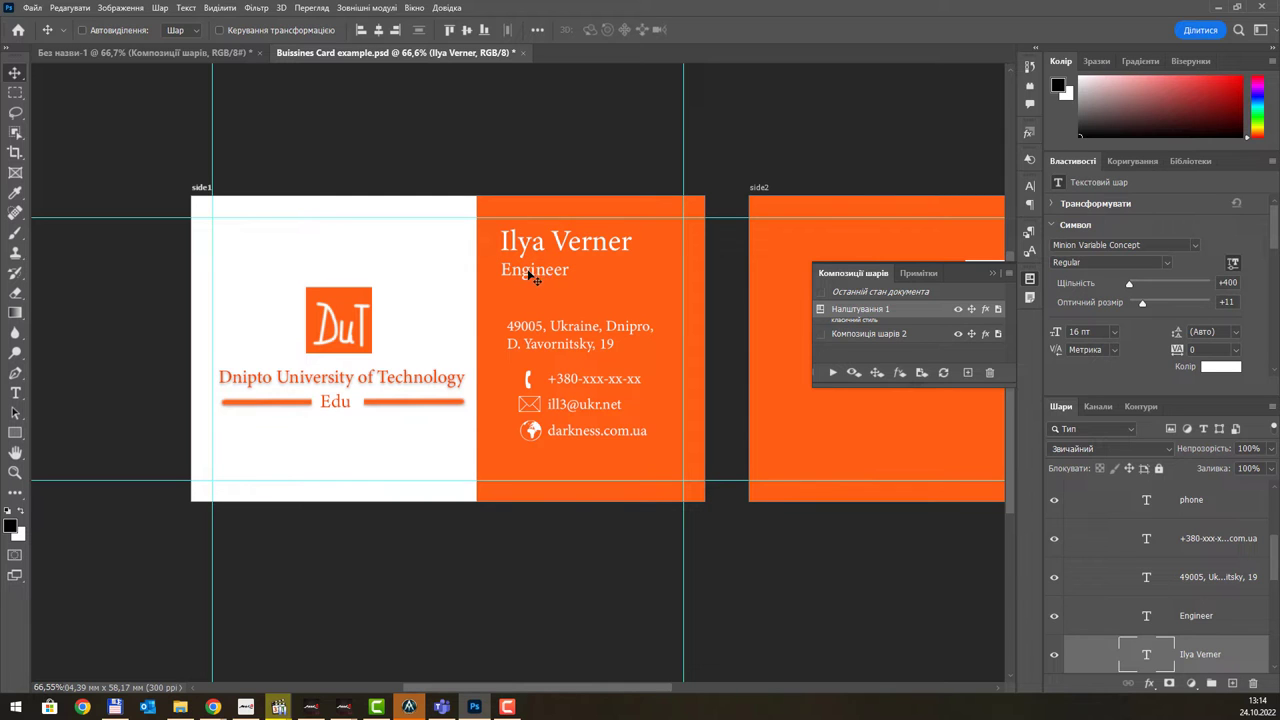
# - With Auto-Select on, shift the orange Bg0-1 toward the centre and the DuT logo top-left
pyautogui.click(821, 335)
pyautogui.click(584, 300)
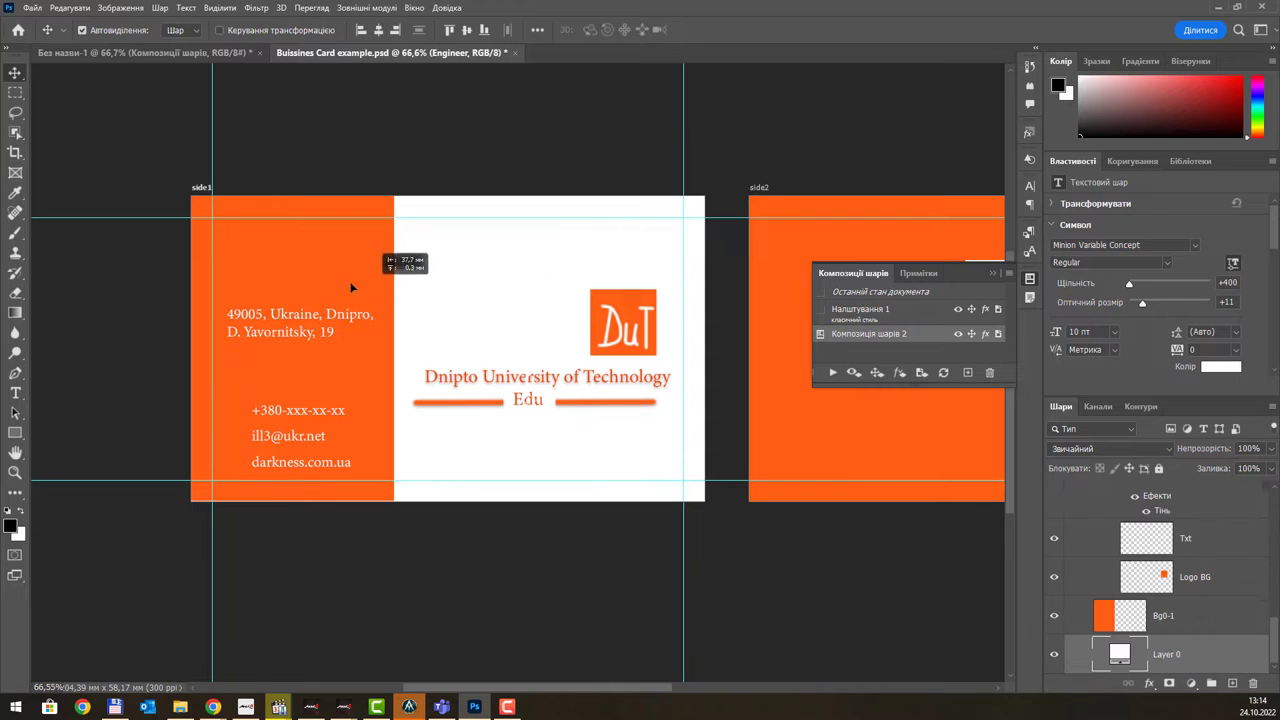
pyautogui.click(284, 267)
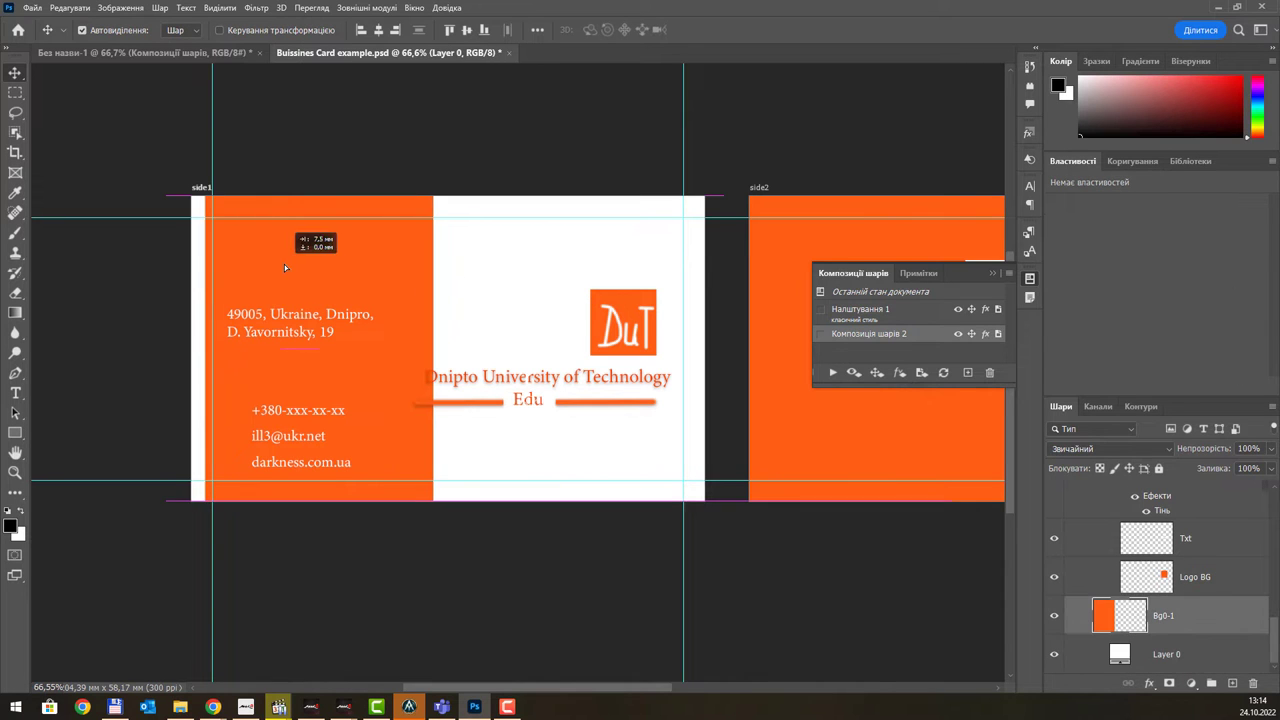
pyautogui.press('ctrl')
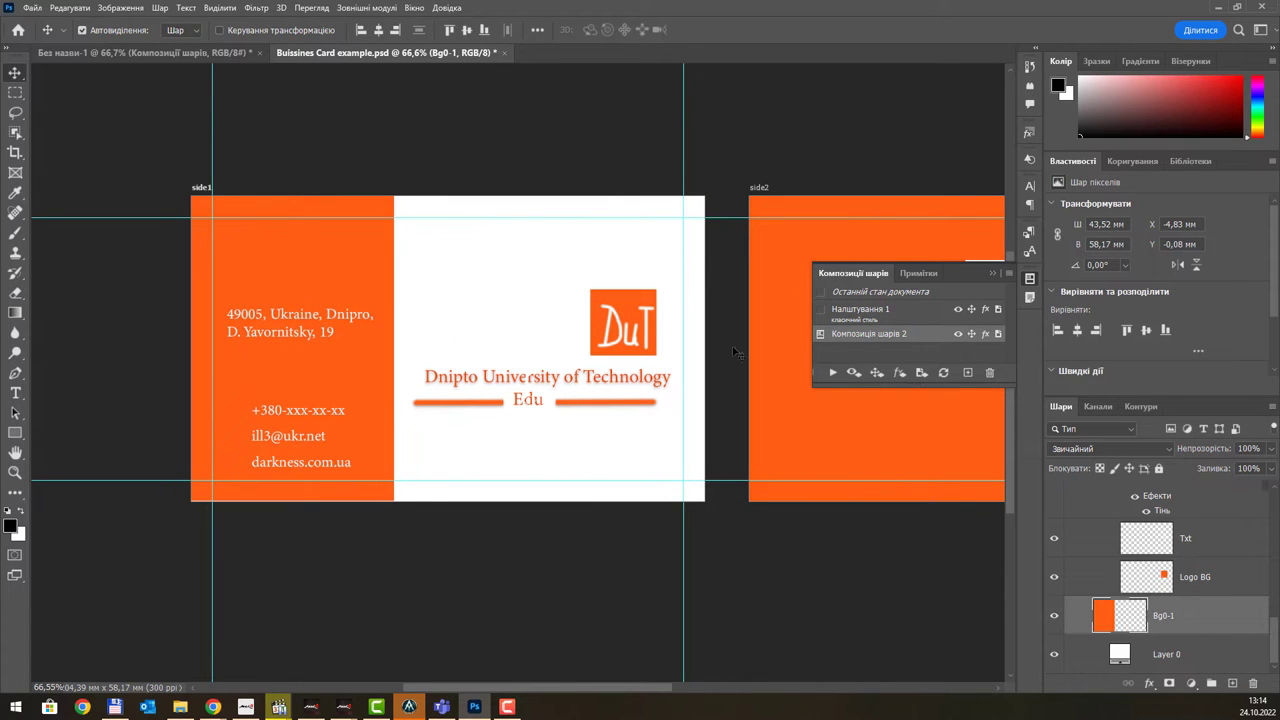
pyautogui.click(821, 309)
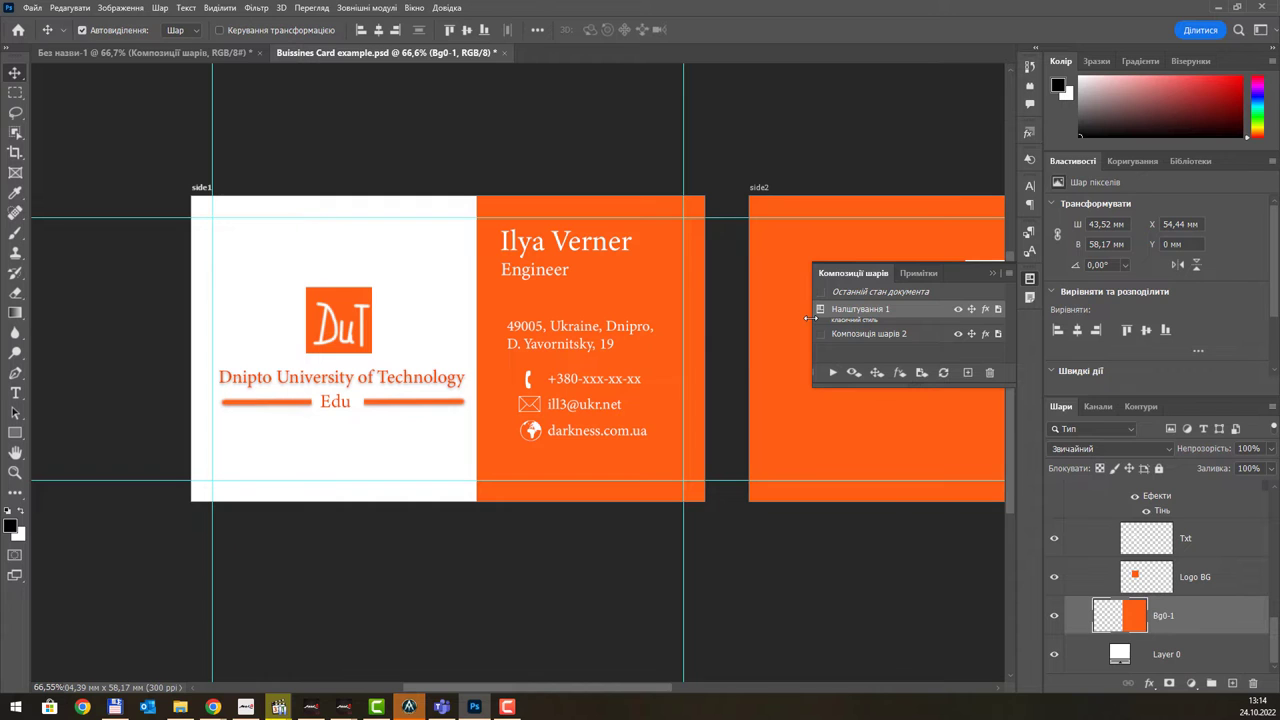
pyautogui.moveTo(634, 288); pyautogui.dragTo(491, 281)
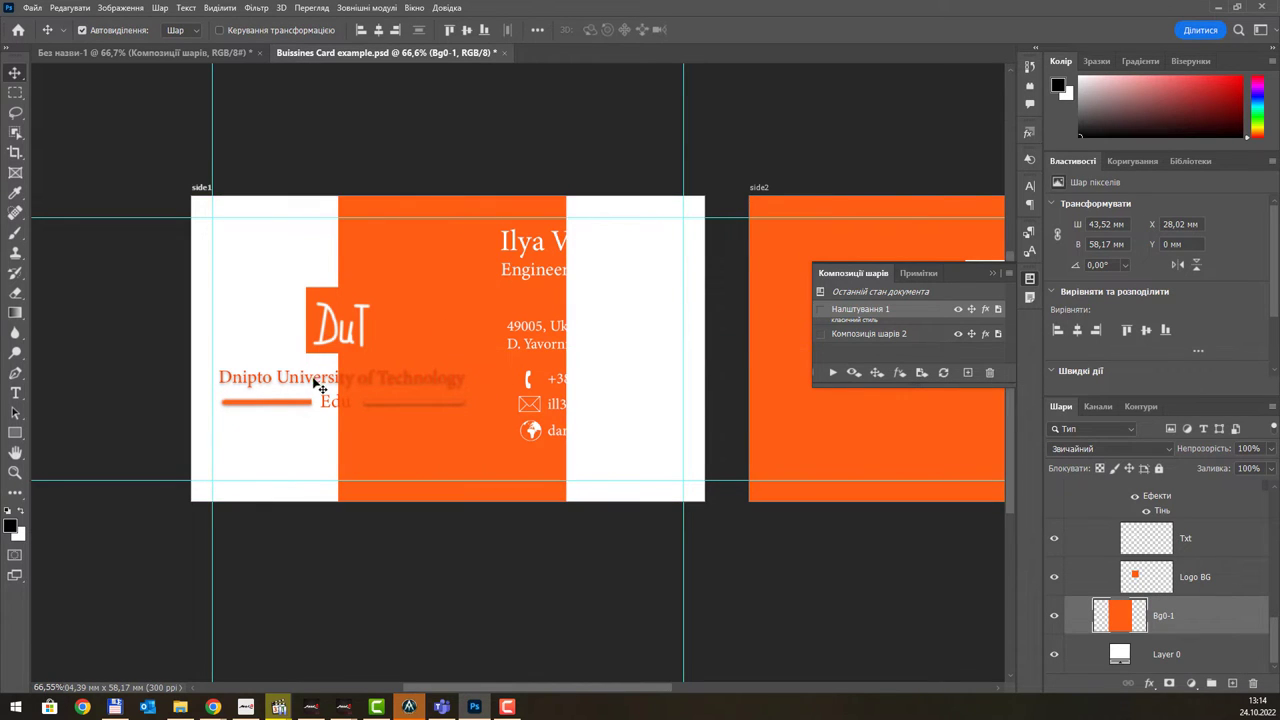
pyautogui.moveTo(349, 313); pyautogui.dragTo(273, 247)
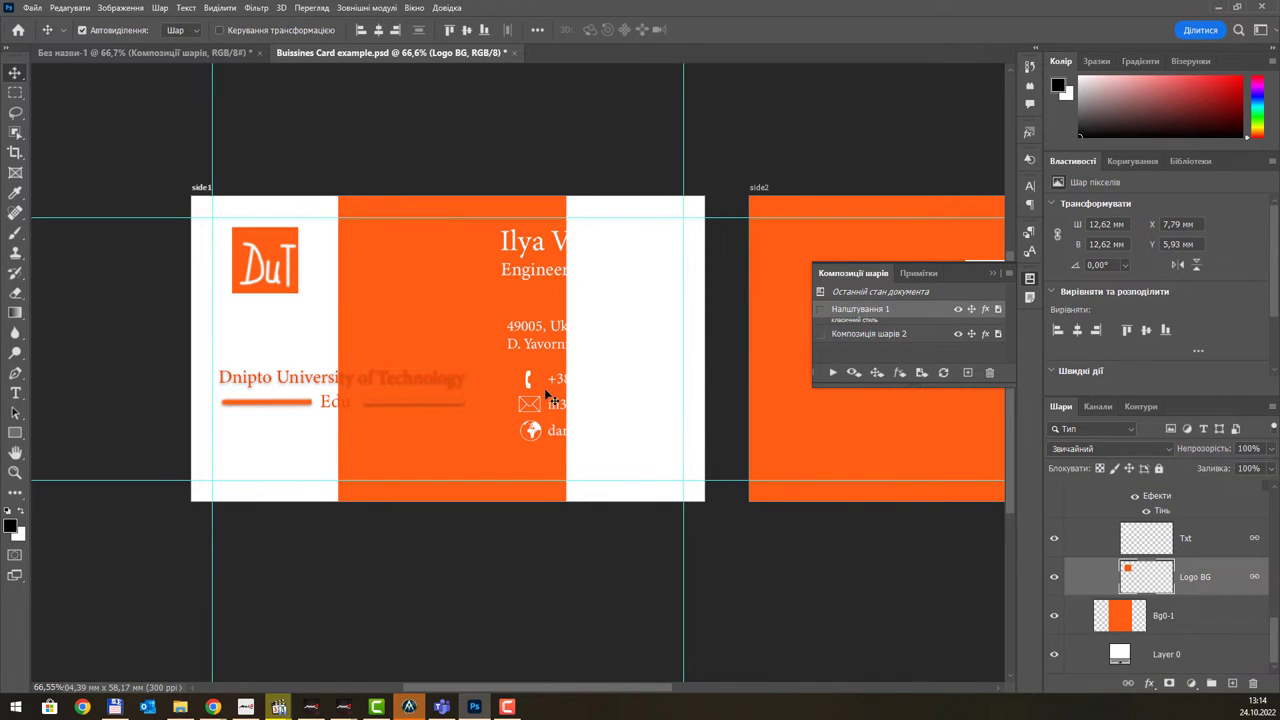
# - Move the address block up and left toward the orange band
pyautogui.moveTo(538, 344); pyautogui.dragTo(415, 318)
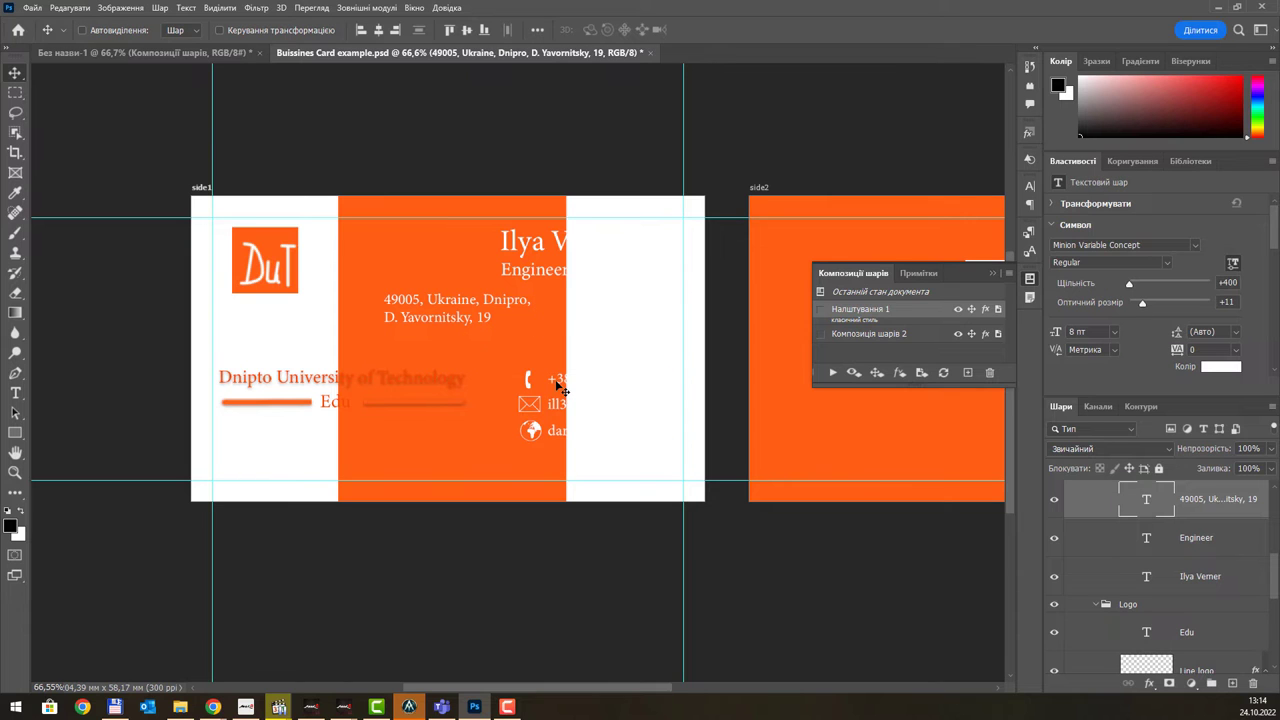
pyautogui.scroll(2, 1185, 535)
pyautogui.scroll(2, 1187, 540)
pyautogui.scroll(2, 1188, 545)
pyautogui.scroll(2, 1190, 549)
pyautogui.scroll(-2, 1190, 549)
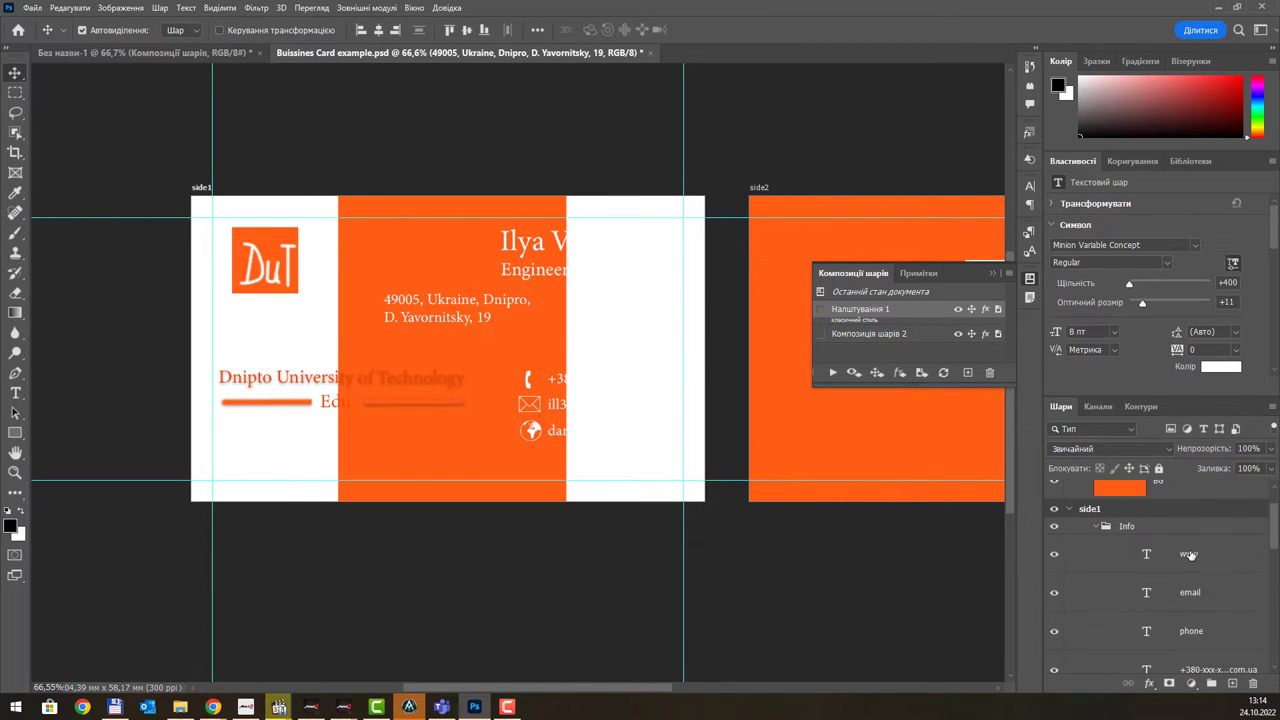
pyautogui.click(1110, 526)
pyautogui.moveTo(563, 387); pyautogui.dragTo(421, 385)
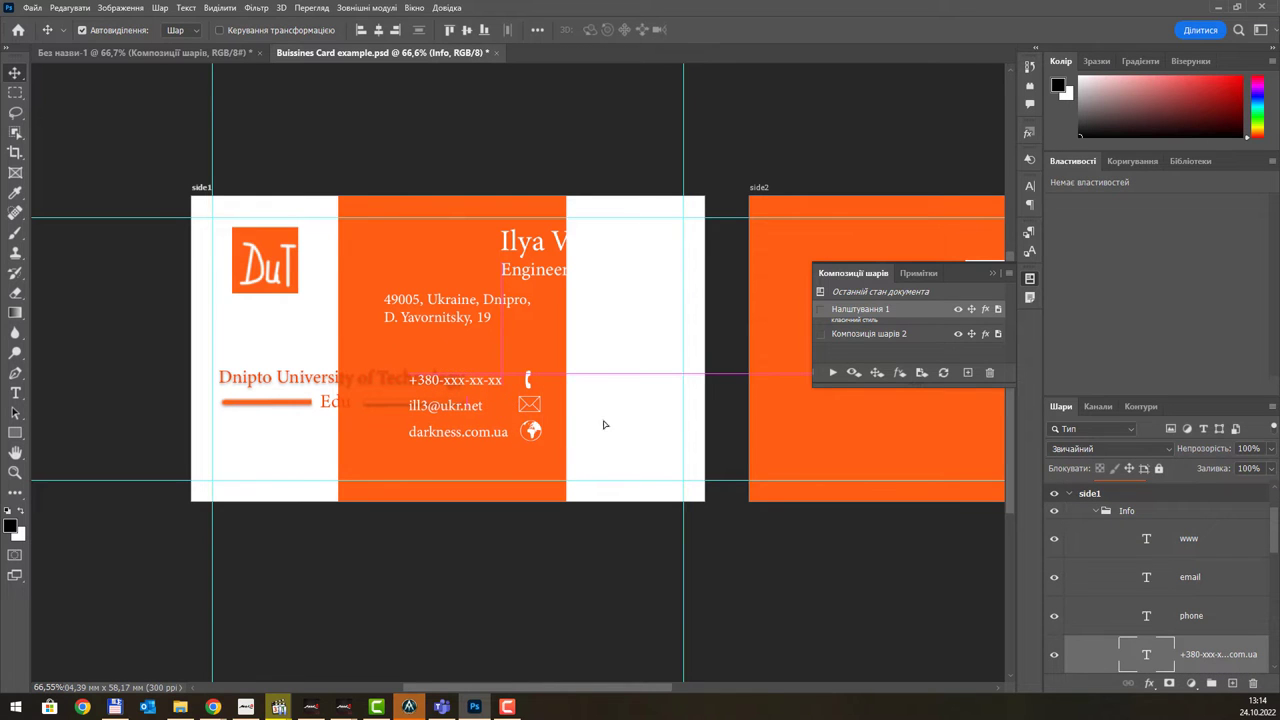
pyautogui.hotkey('ctrl', 'z')
# - Move the Info contact group and the address fully onto the orange band
pyautogui.click(99, 31)
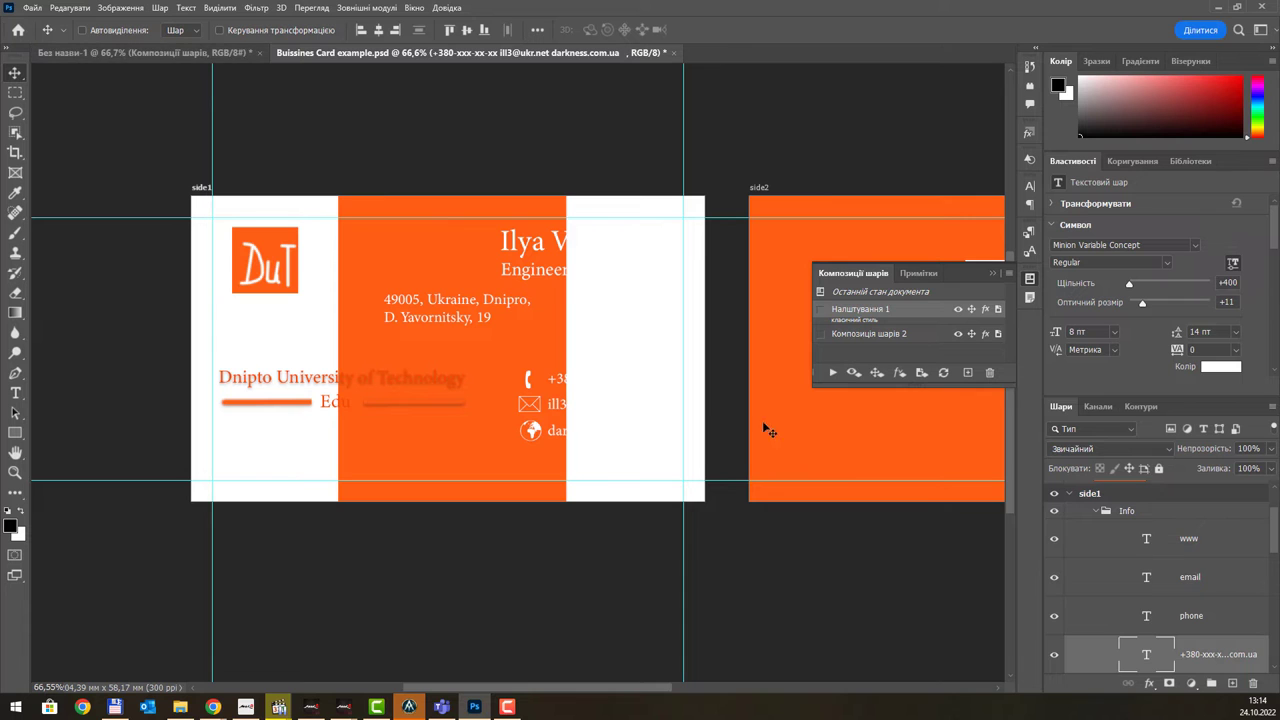
pyautogui.scroll(1, 1113, 535)
pyautogui.click(1133, 564)
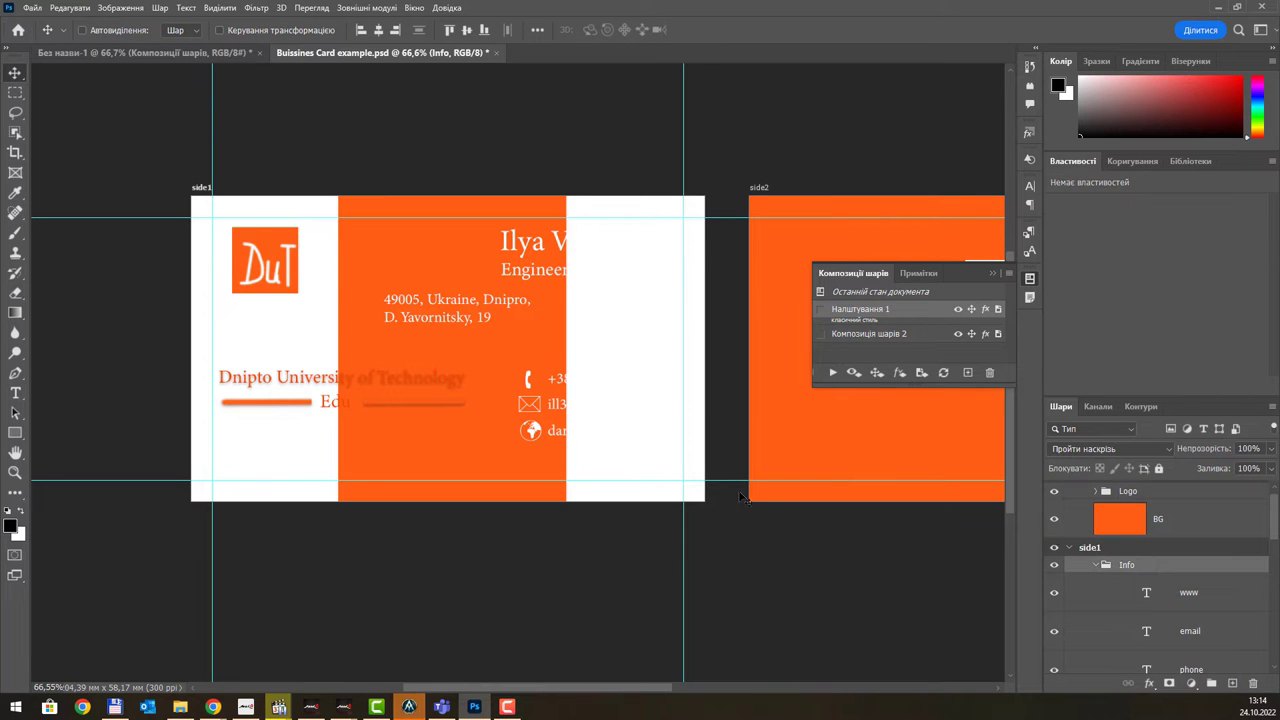
pyautogui.moveTo(532, 397)
pyautogui.mouseDown()
pyautogui.moveTo(441, 406)
pyautogui.moveTo(451, 403)
pyautogui.mouseUp()
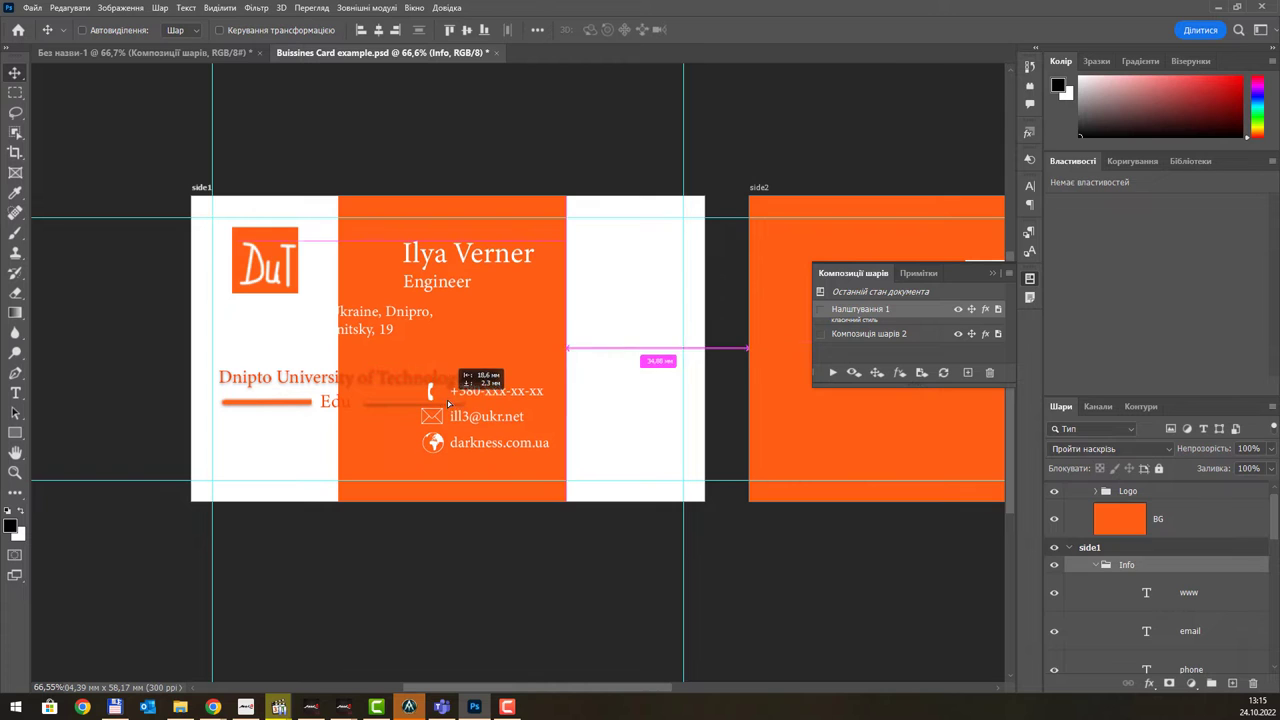
pyautogui.keyDown('ctrl'); pyautogui.click(398, 316); pyautogui.keyUp('ctrl')
pyautogui.moveTo(398, 316); pyautogui.dragTo(496, 318)
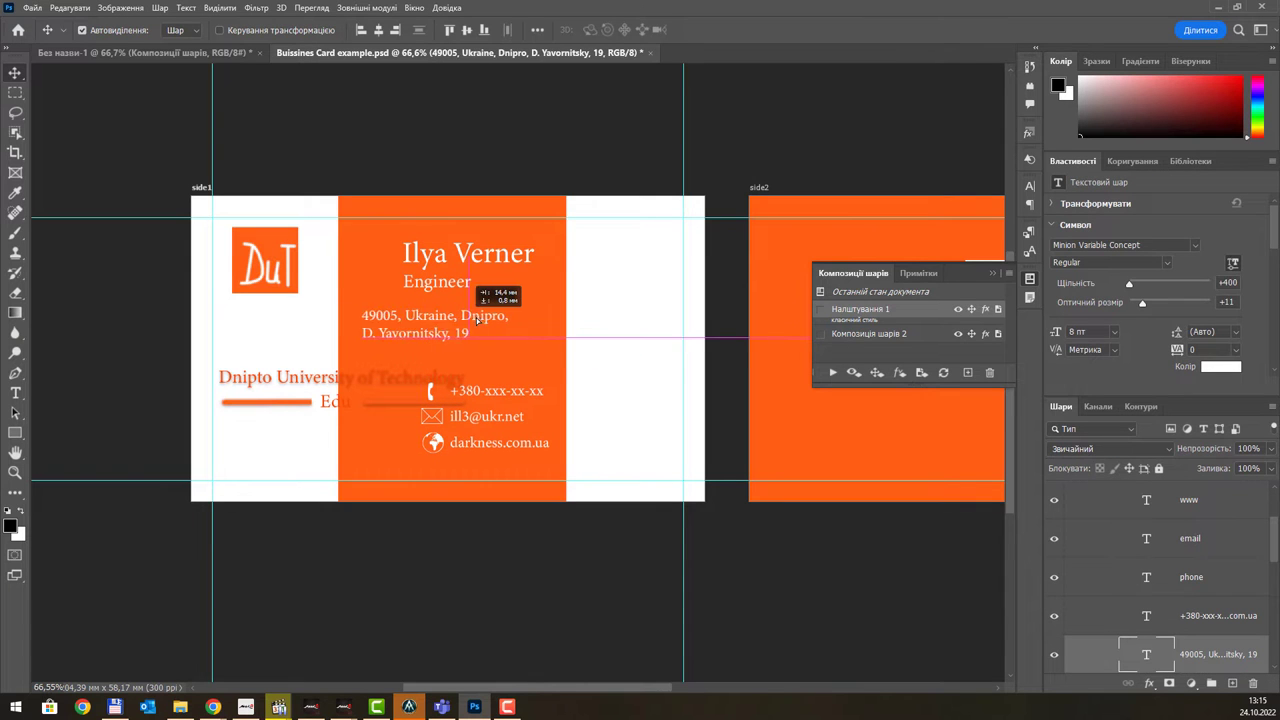
# - Reposition the university name under the logo, with the underline and Edu moved lower
pyautogui.moveTo(409, 374)
pyautogui.mouseDown()
pyautogui.moveTo(369, 365)
pyautogui.moveTo(376, 353)
pyautogui.mouseUp()
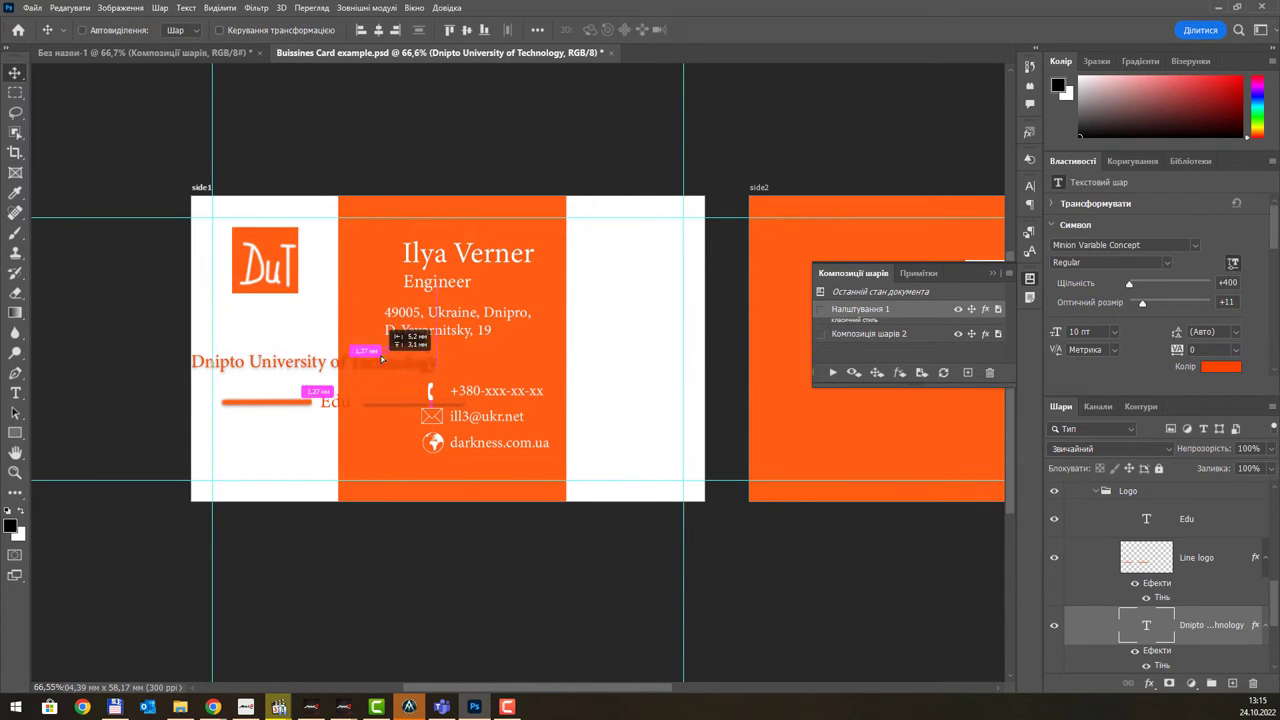
pyautogui.moveTo(376, 353)
pyautogui.mouseDown()
pyautogui.moveTo(395, 363)
pyautogui.moveTo(378, 364)
pyautogui.mouseUp()
pyautogui.keyDown('ctrl'); pyautogui.click(333, 410); pyautogui.keyUp('ctrl')
pyautogui.moveTo(333, 410); pyautogui.dragTo(323, 423)
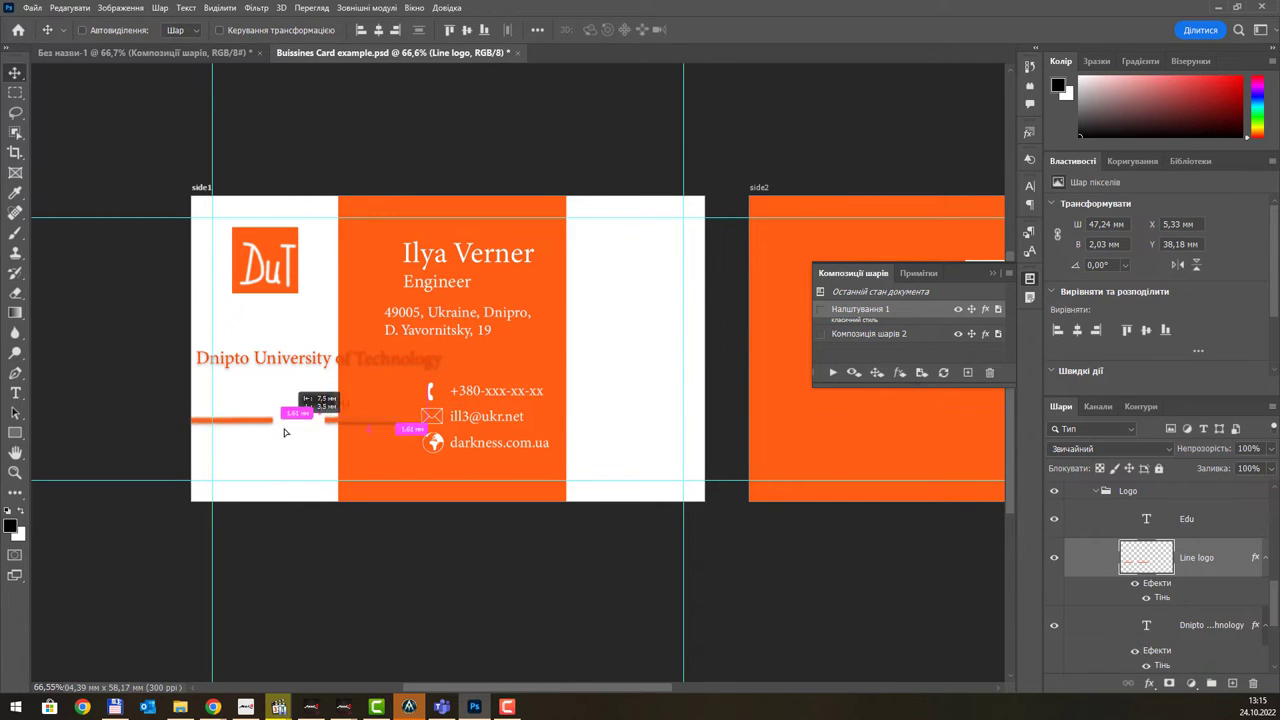
pyautogui.keyDown('ctrl'); pyautogui.click(323, 410); pyautogui.keyUp('ctrl')
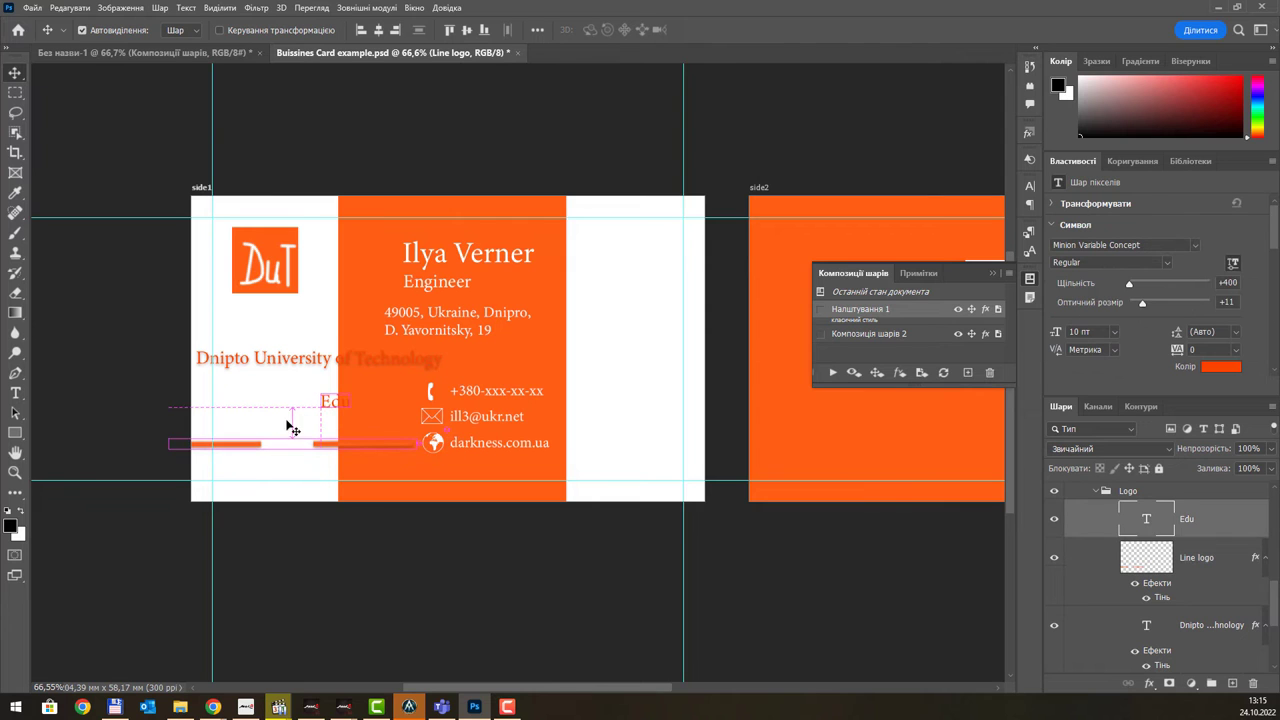
pyautogui.press('t')
pyautogui.moveTo(325, 408); pyautogui.dragTo(312, 425)
pyautogui.press('v')
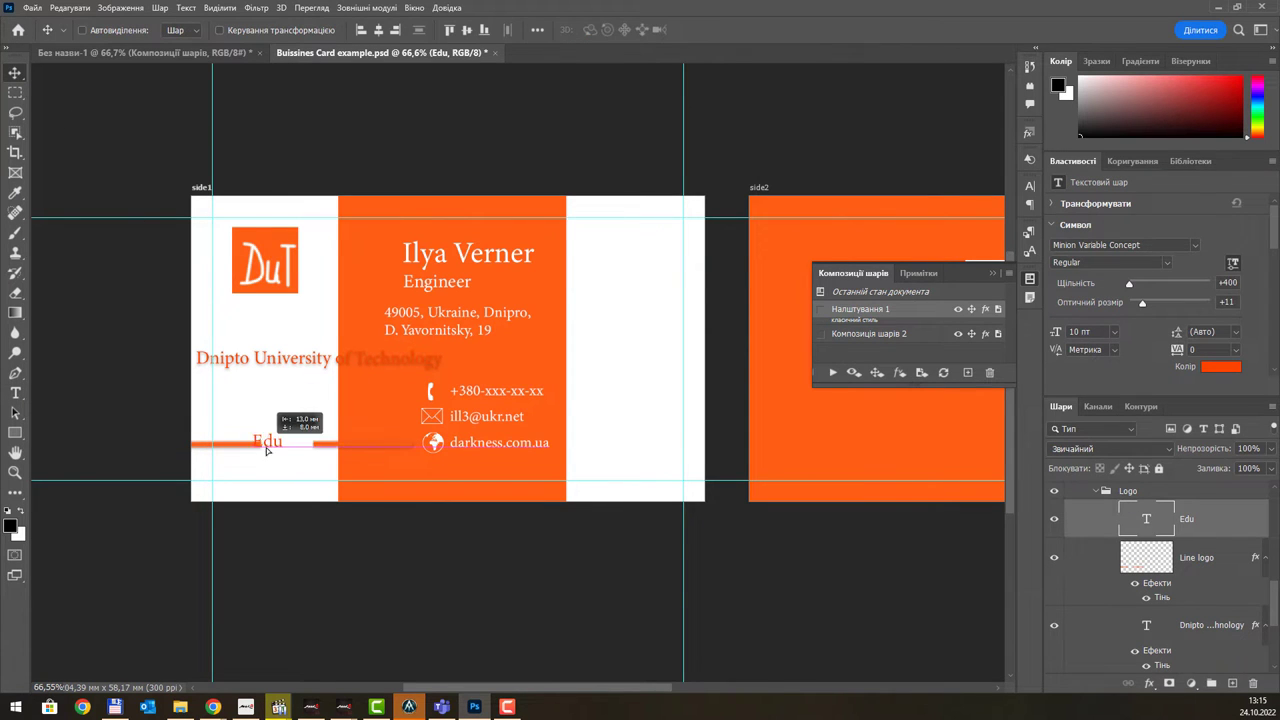
# - Save comp 'Композиція шарів 3', preview each comp, return to Налаштування 1 and enlarge the panel
pyautogui.click(967, 372)
pyautogui.click(802, 257)
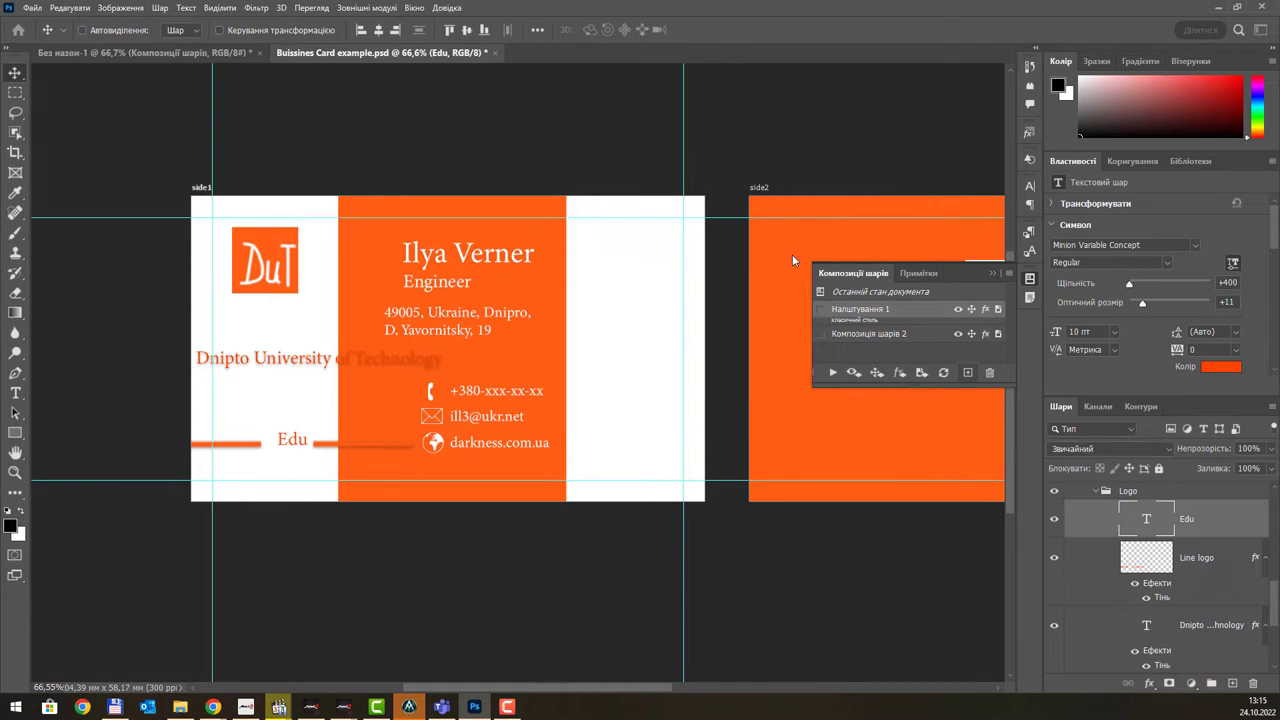
pyautogui.click(821, 334)
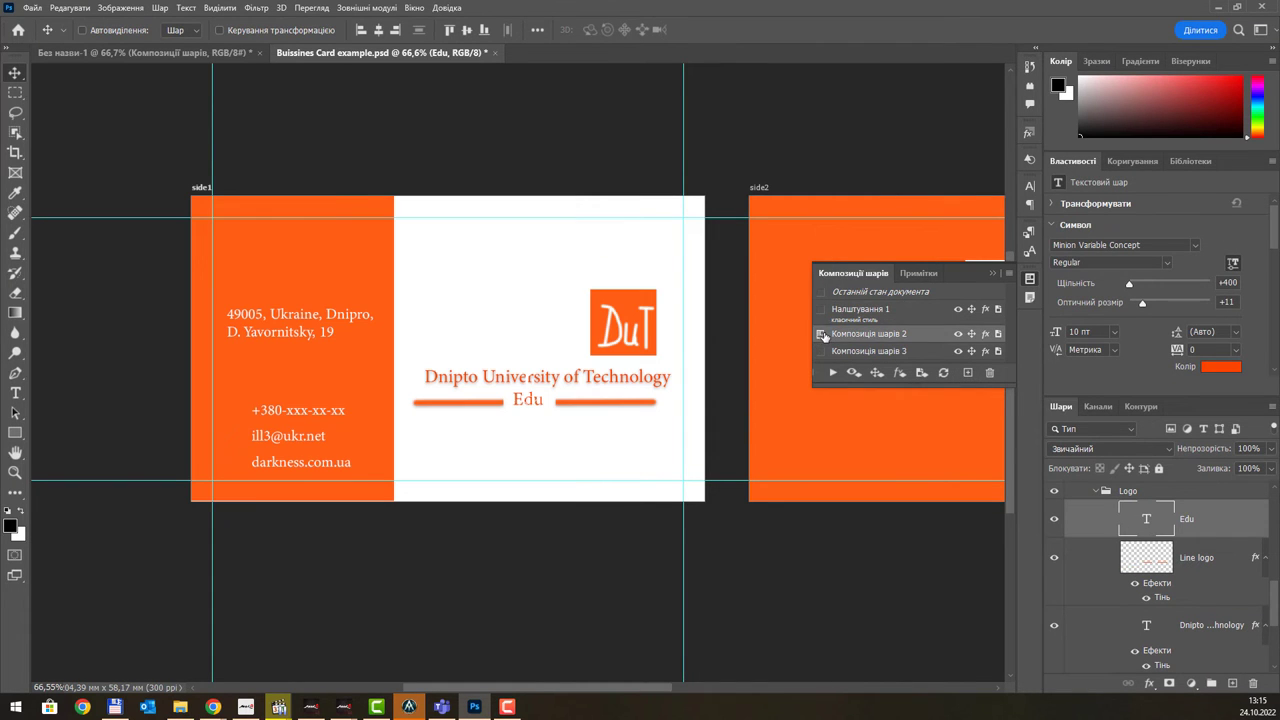
pyautogui.click(821, 316)
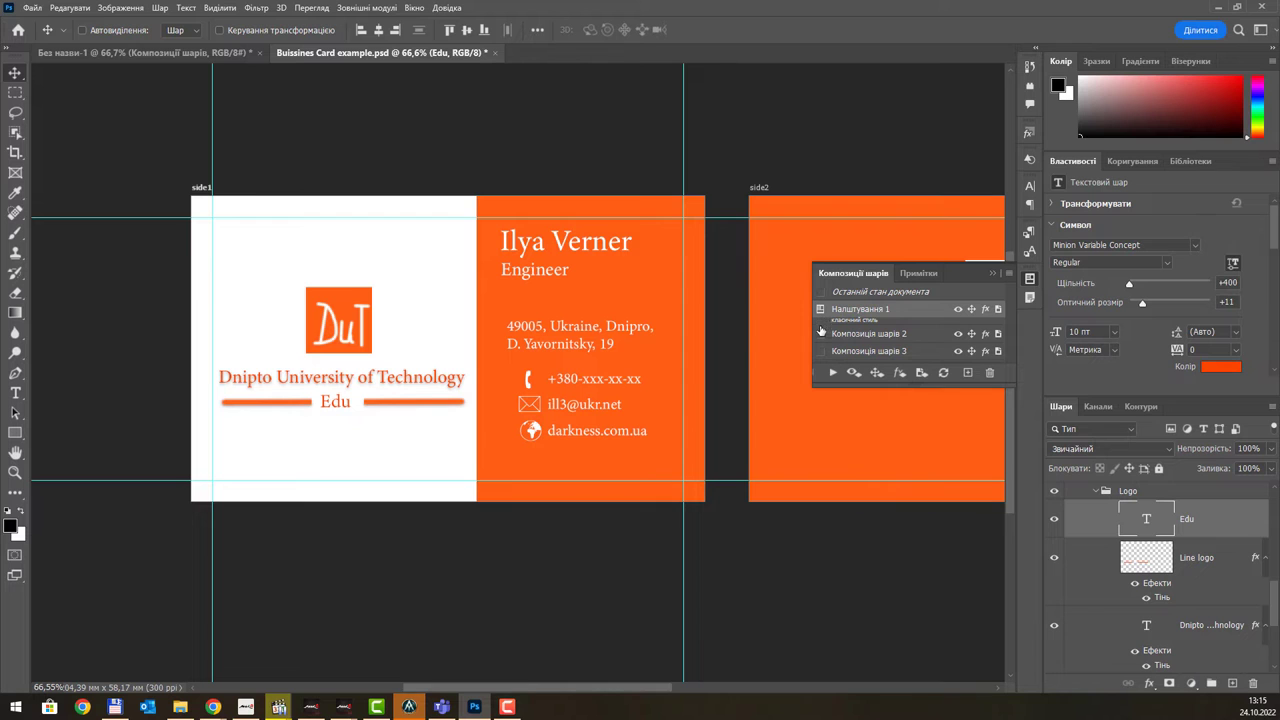
pyautogui.click(821, 334)
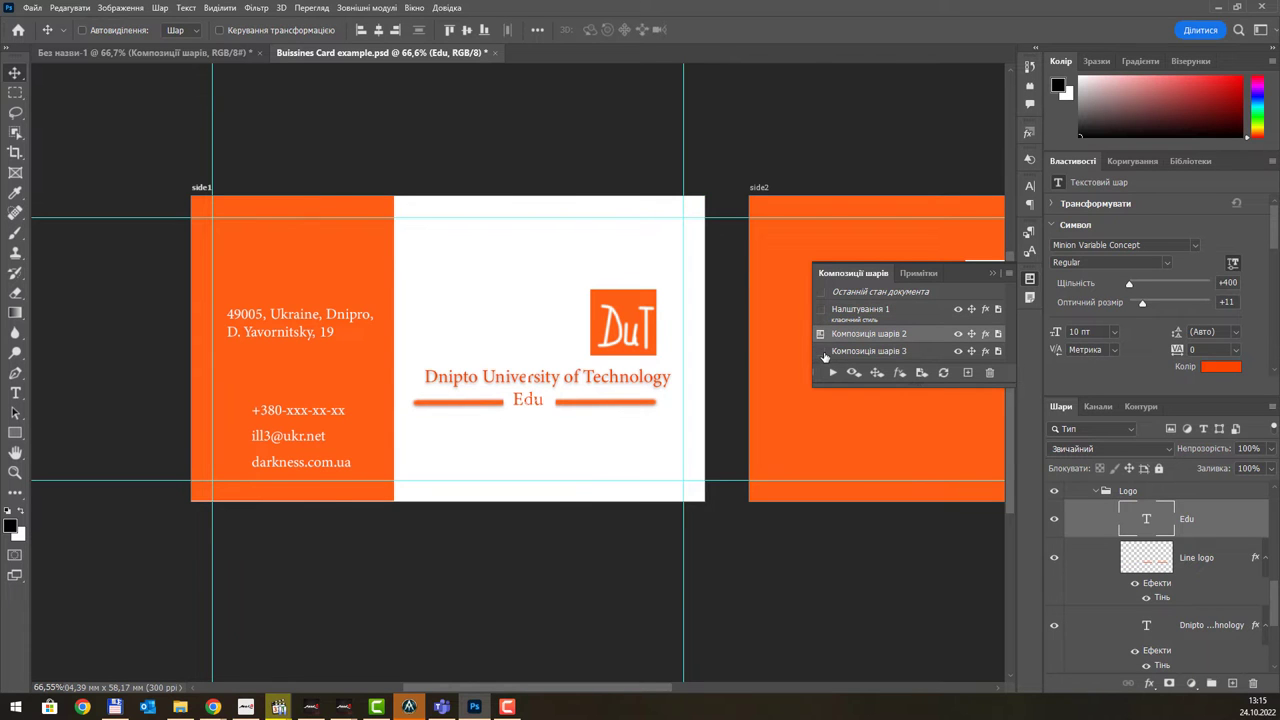
pyautogui.click(821, 351)
pyautogui.click(819, 335)
pyautogui.click(821, 311)
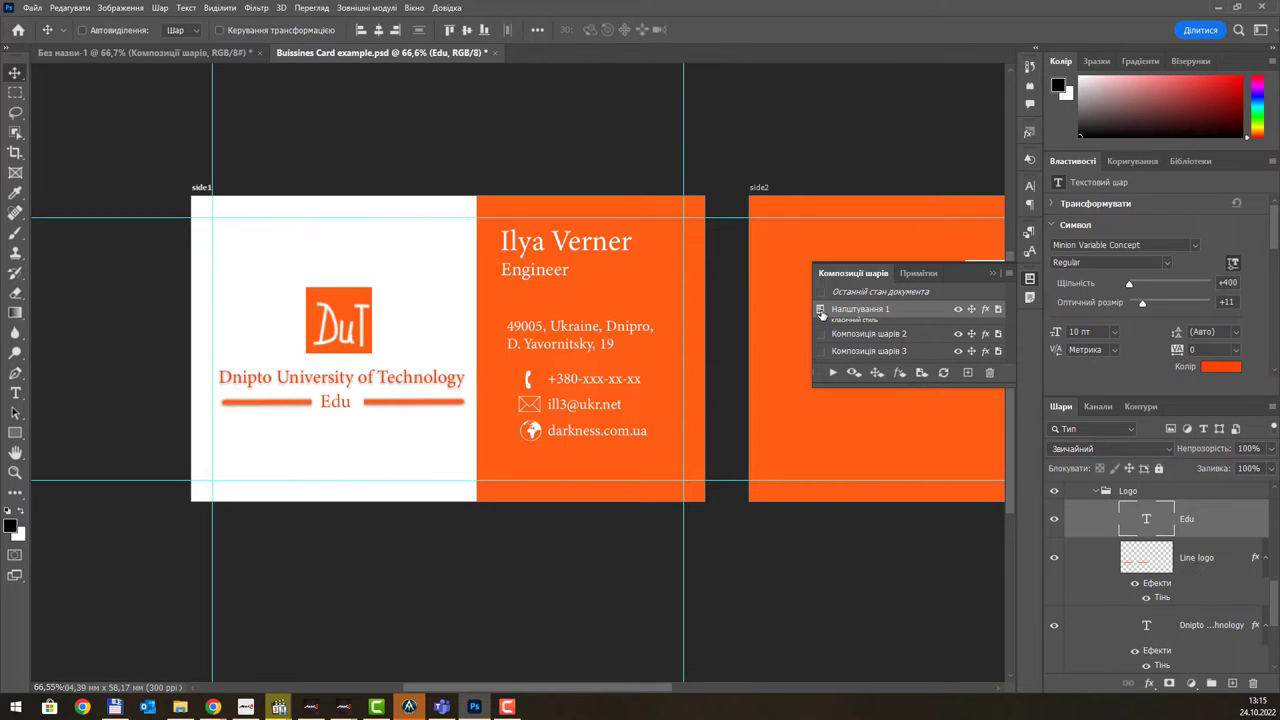
pyautogui.moveTo(894, 385); pyautogui.dragTo(894, 438)
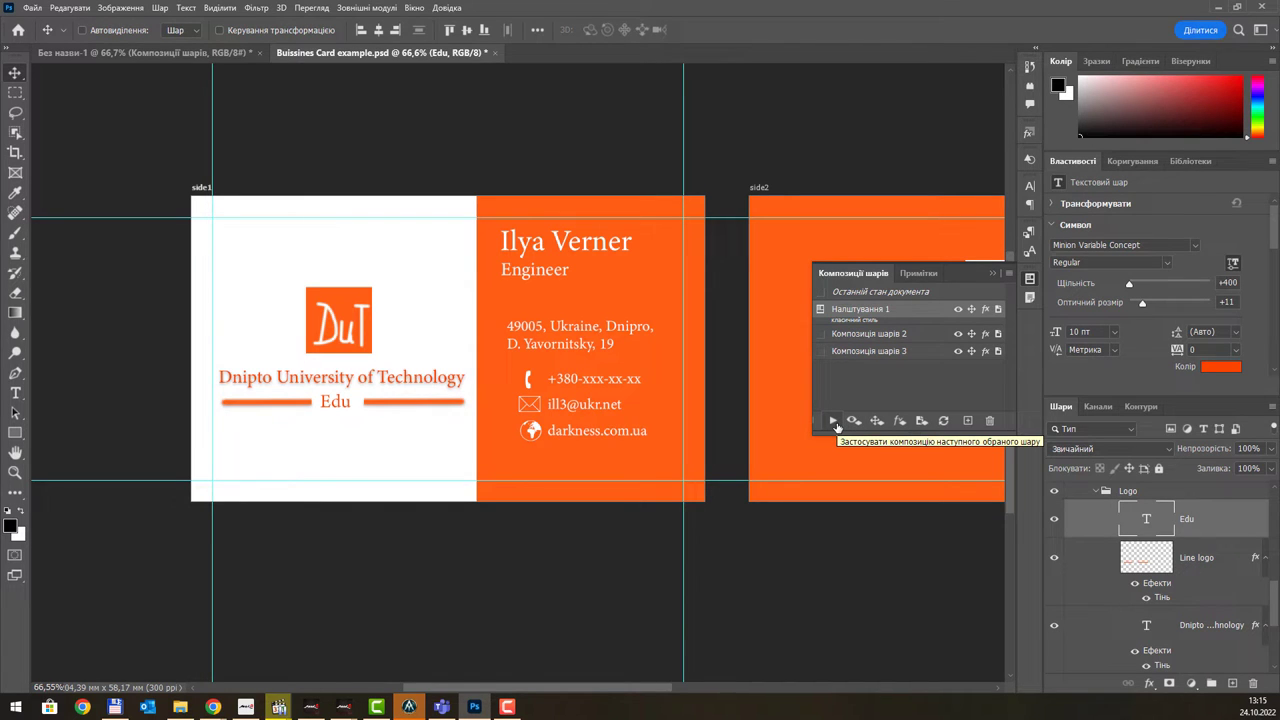
# - Apply Композиція шарів 2, then make Налаштування 1 the applied comp again
pyautogui.click(856, 341)
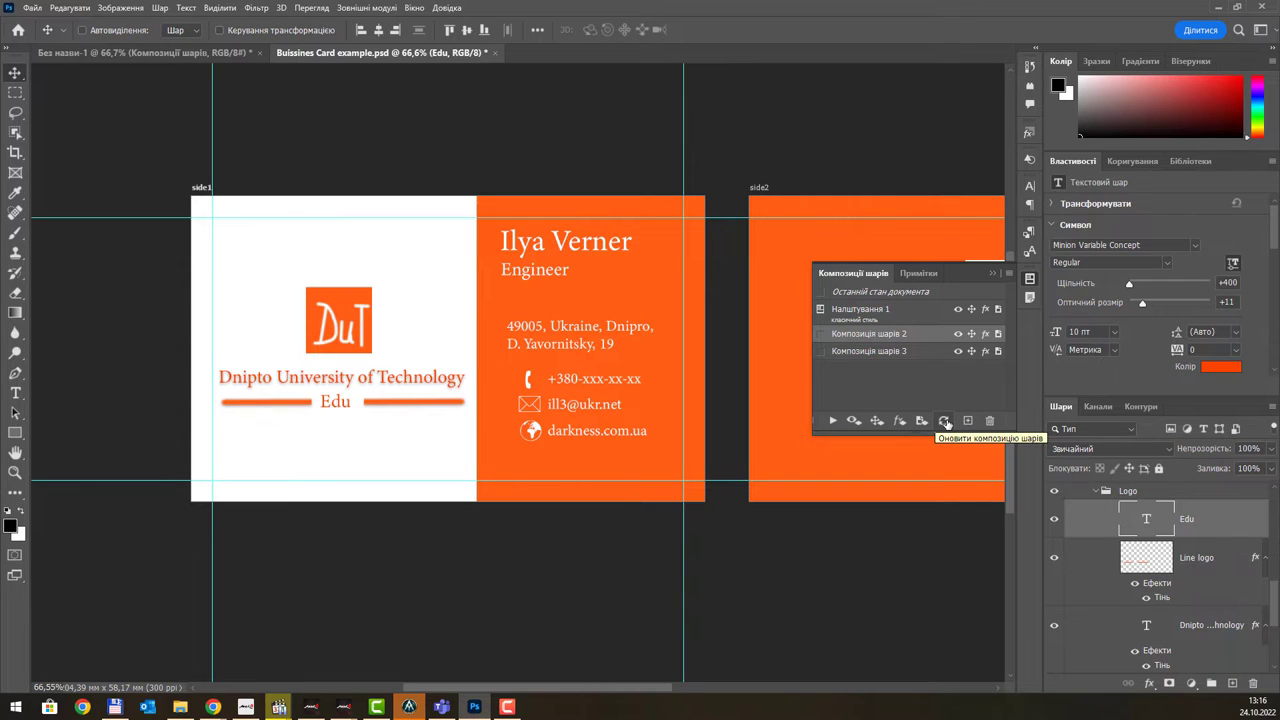
pyautogui.click(945, 422)
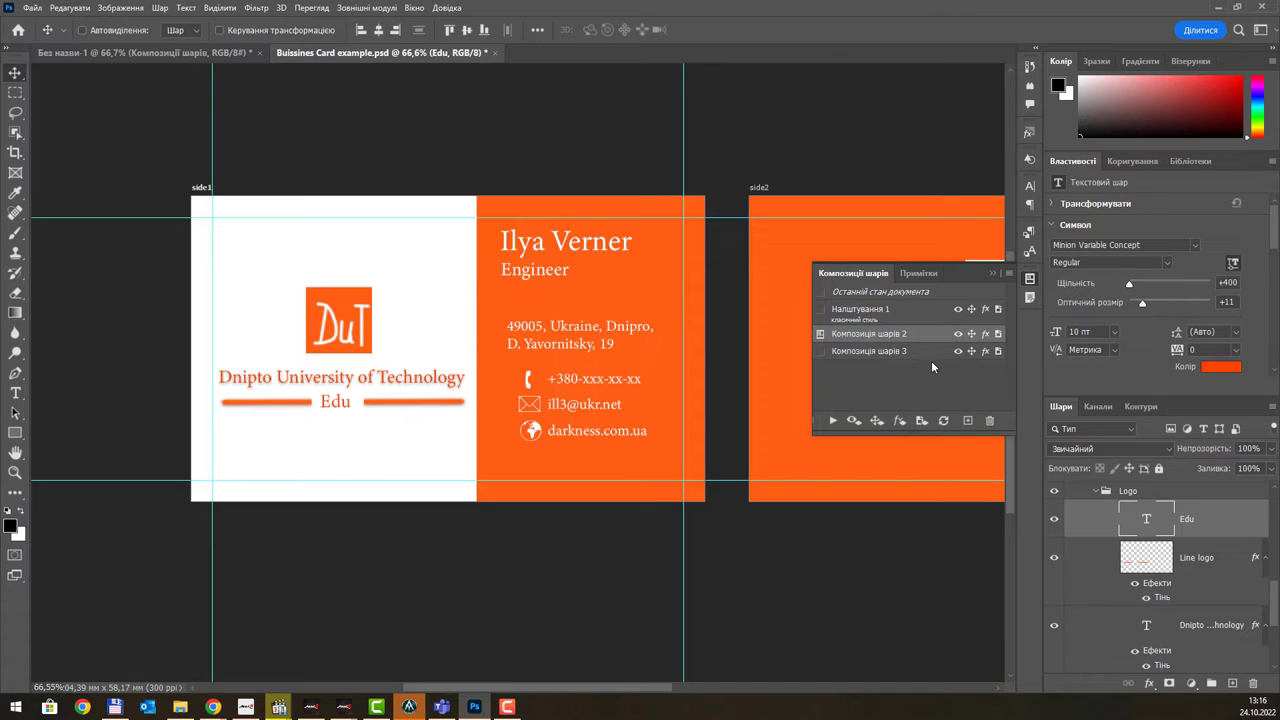
pyautogui.click(822, 312)
pyautogui.click(822, 313)
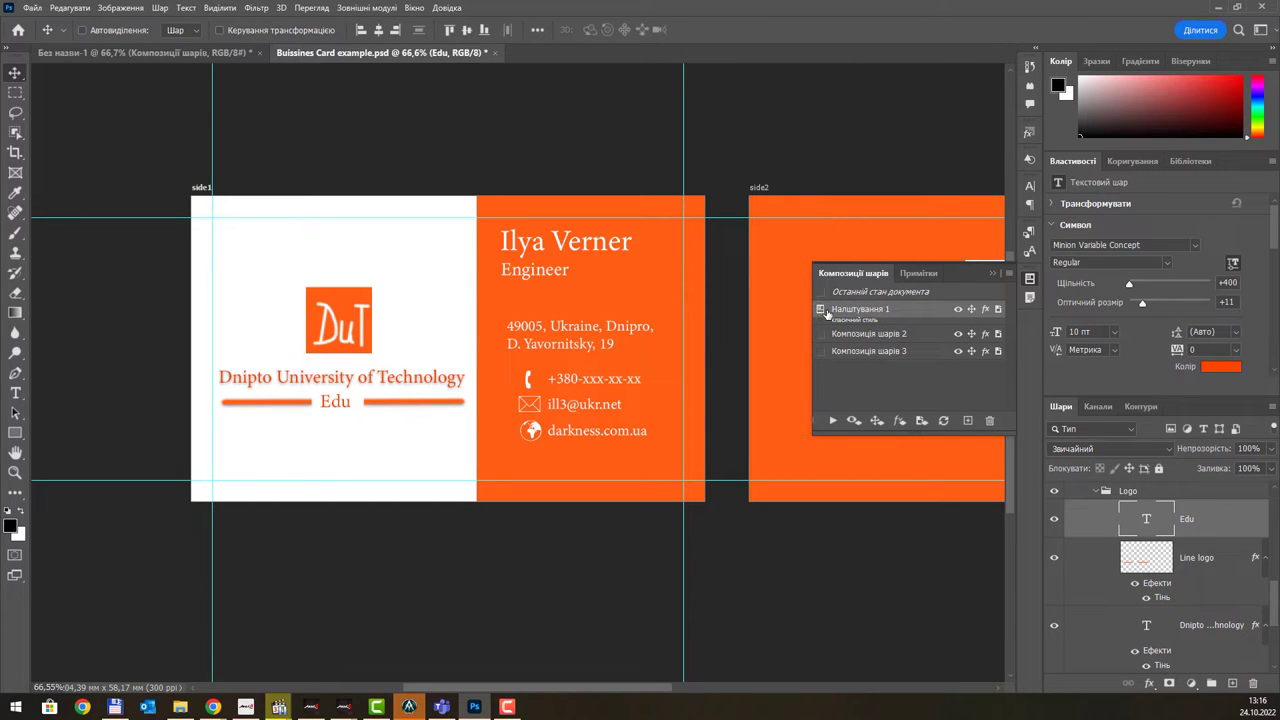
# - Delete the comps Композиція шарів 2 and Композиція шарів 3, keeping Налаштування 1 selected
pyautogui.click(928, 336)
pyautogui.click(989, 421)
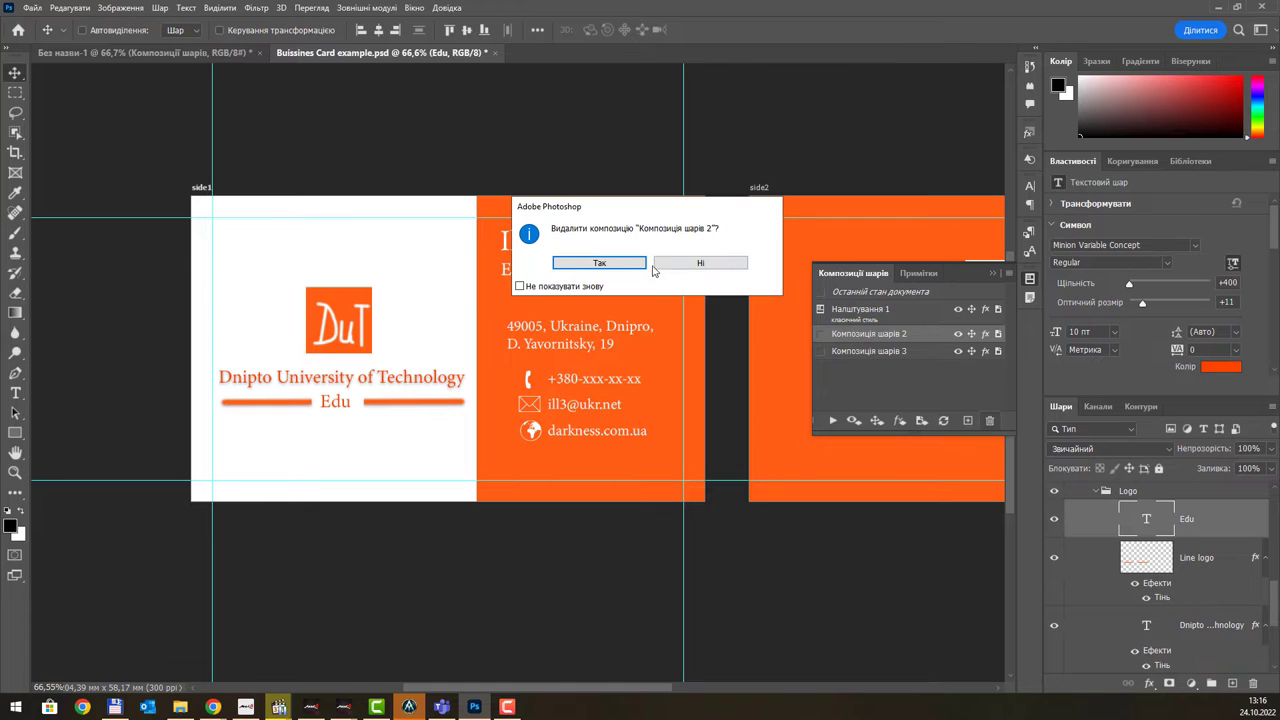
pyautogui.click(635, 261)
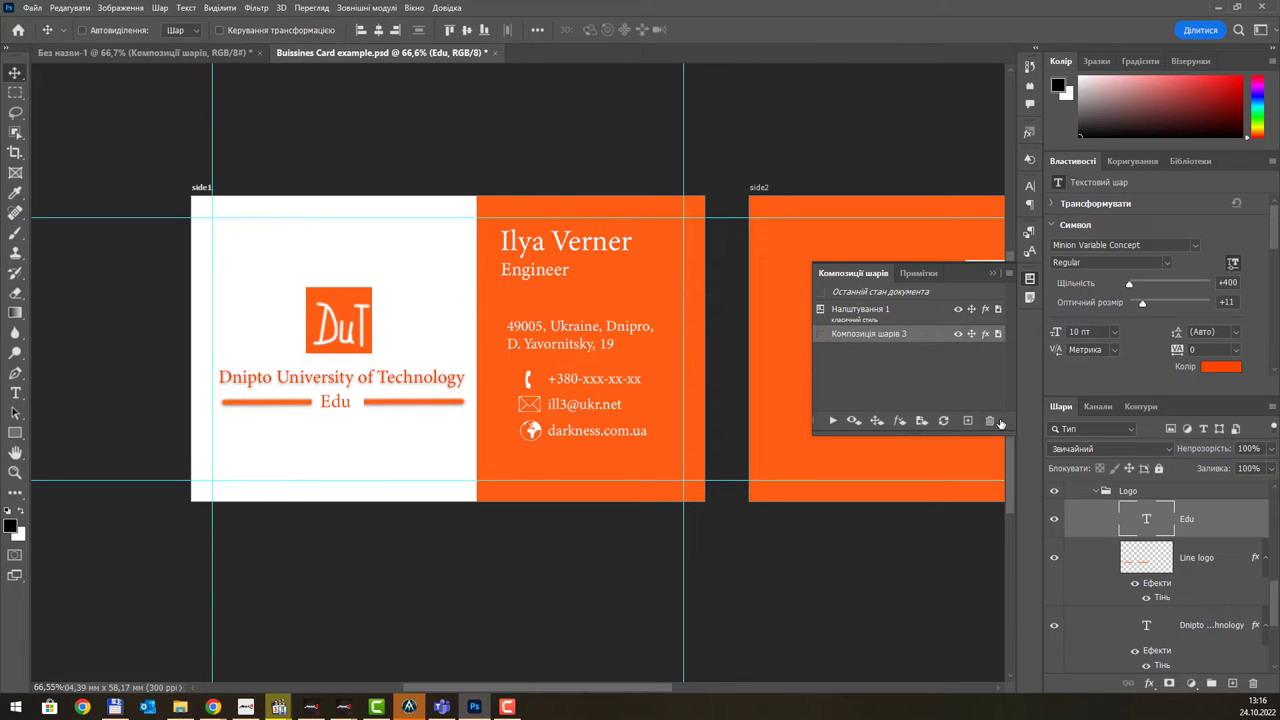
pyautogui.click(1000, 422)
pyautogui.click(627, 262)
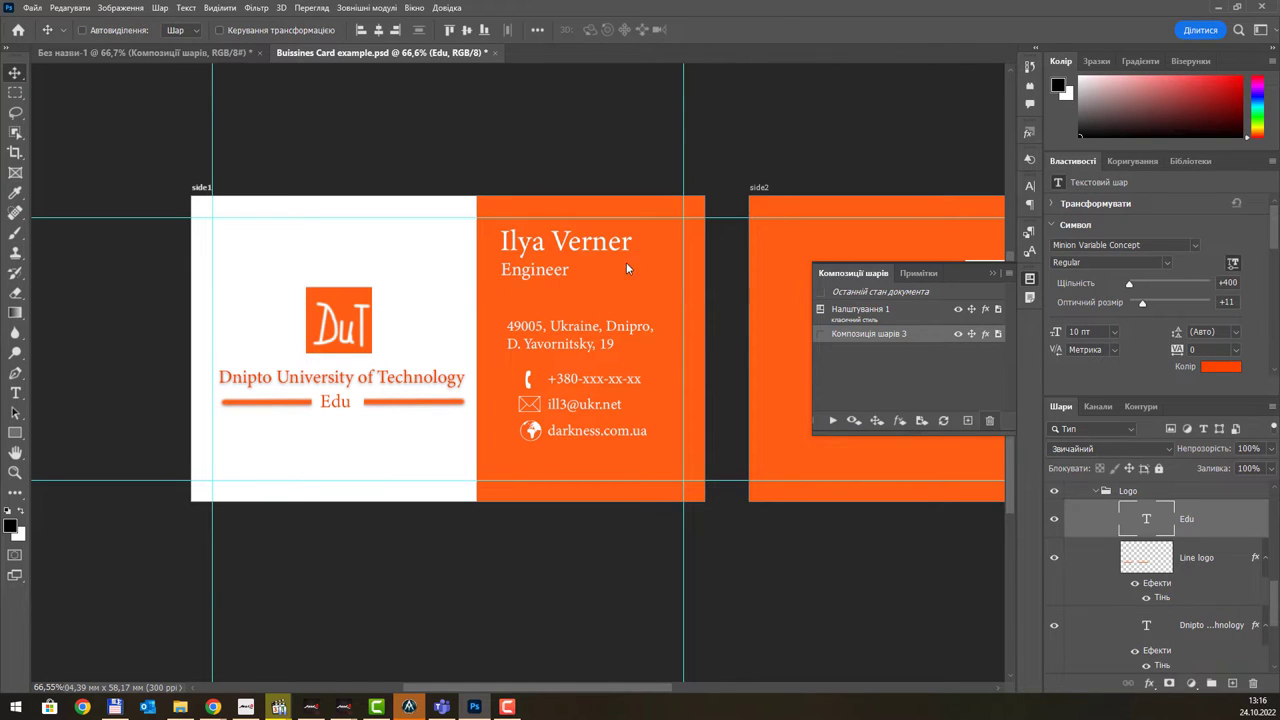
pyautogui.click(882, 316)
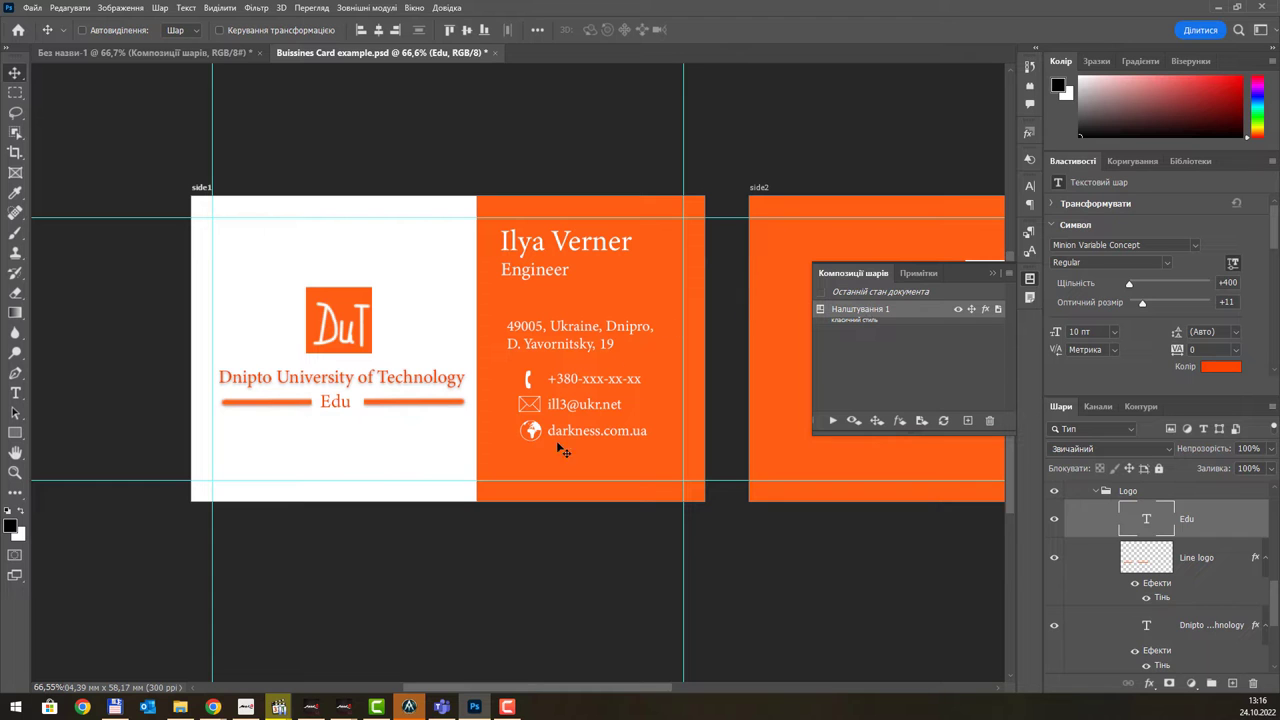
# - Close the Layer Comps panel and the Buissines Card document, answering the save prompt
pyautogui.scroll(-4, 650, 291)
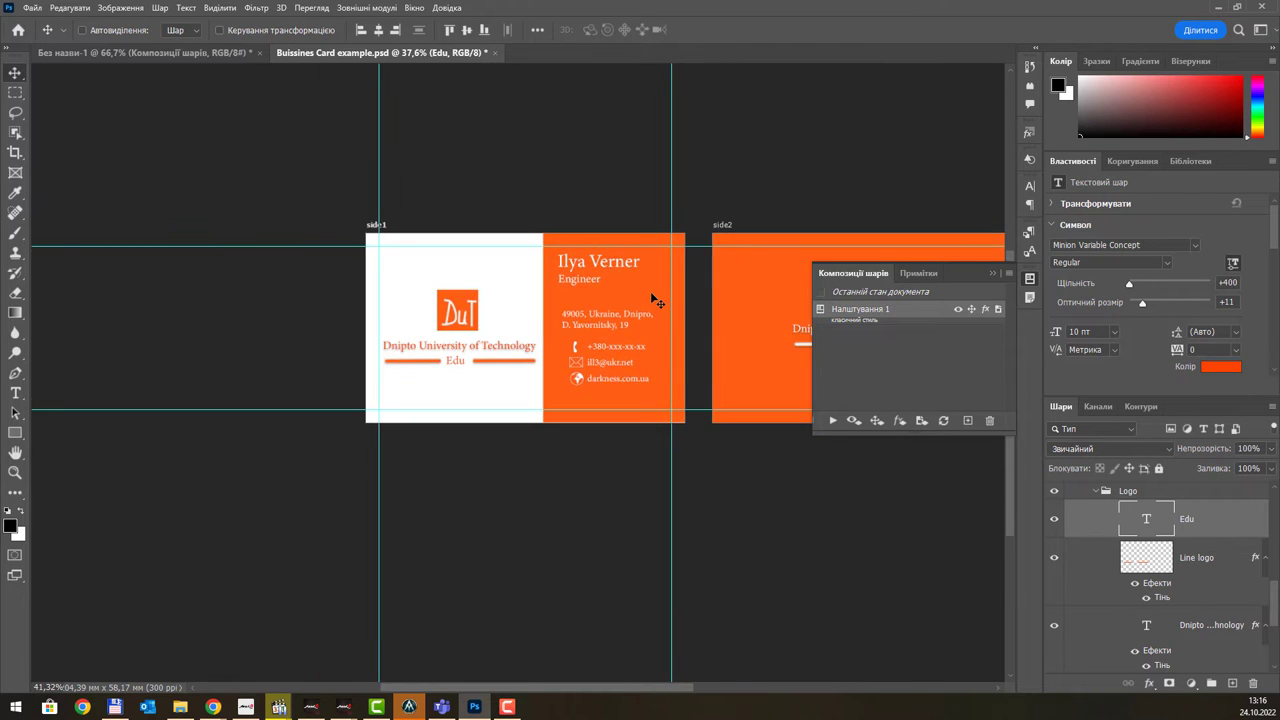
pyautogui.scroll(3, 650, 291)
pyautogui.scroll(1, 656, 296)
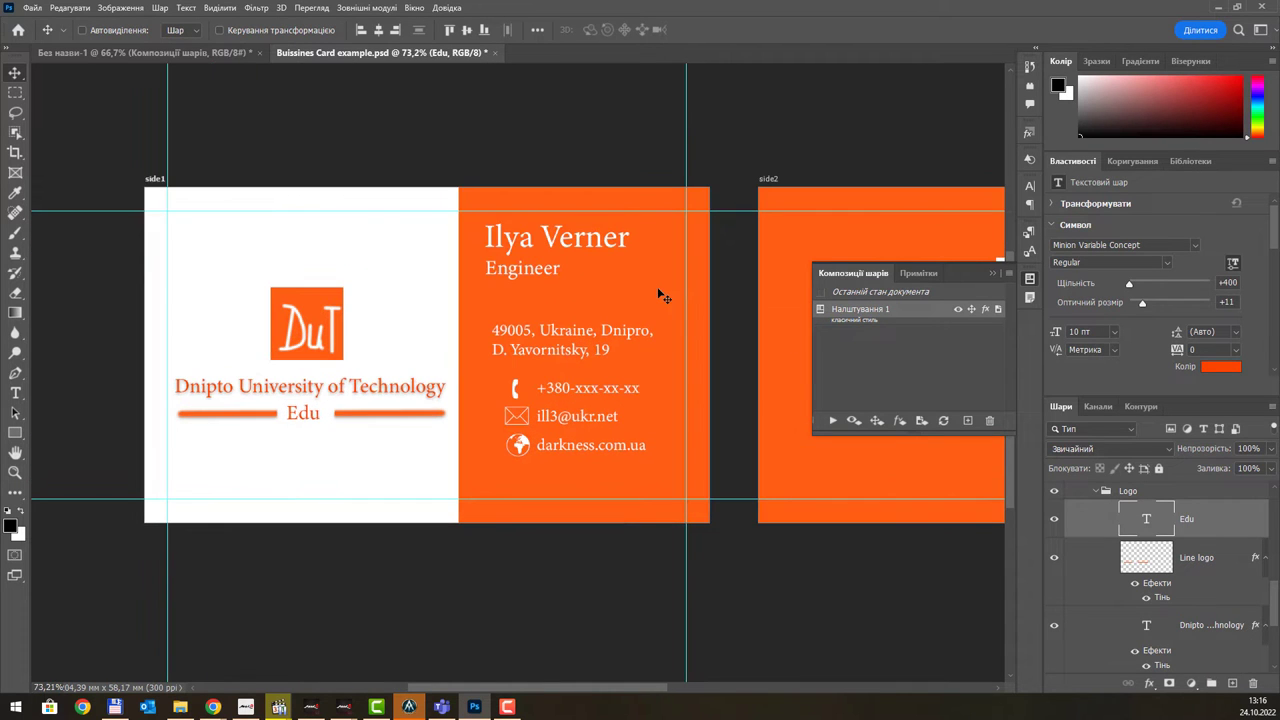
pyautogui.scroll(-2, 560, 272)
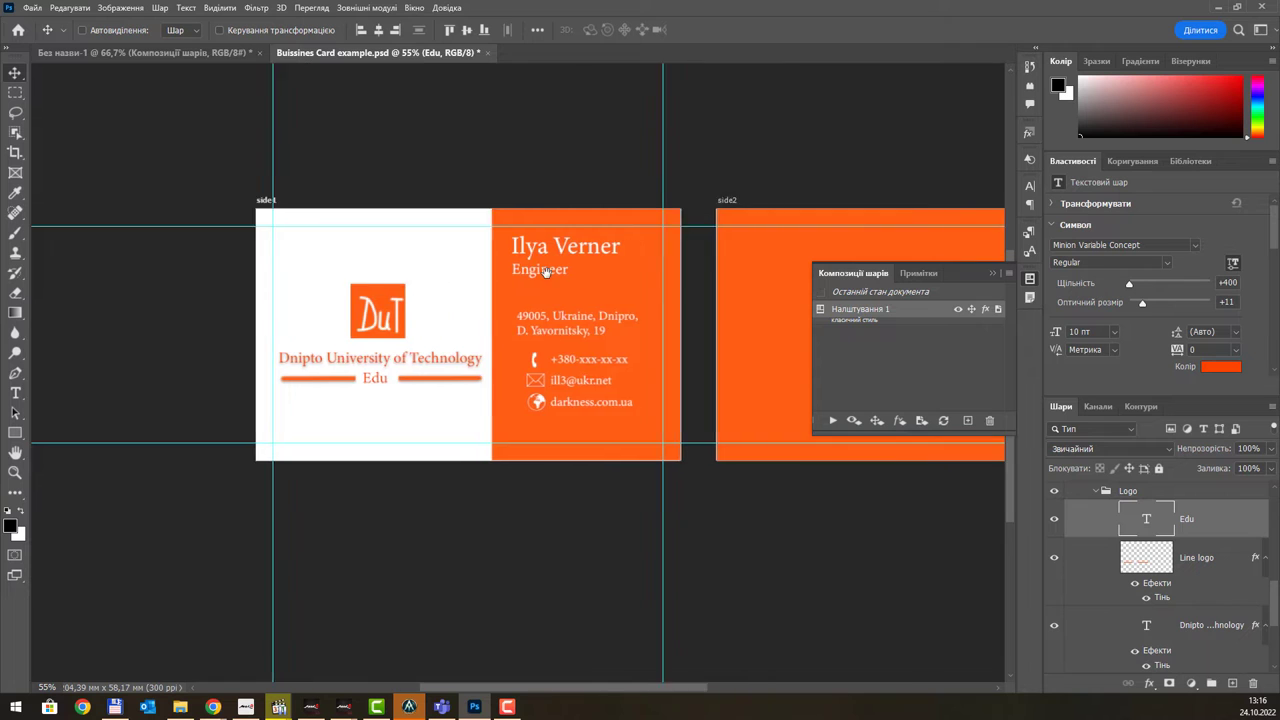
pyautogui.hscroll(3, 545, 272)
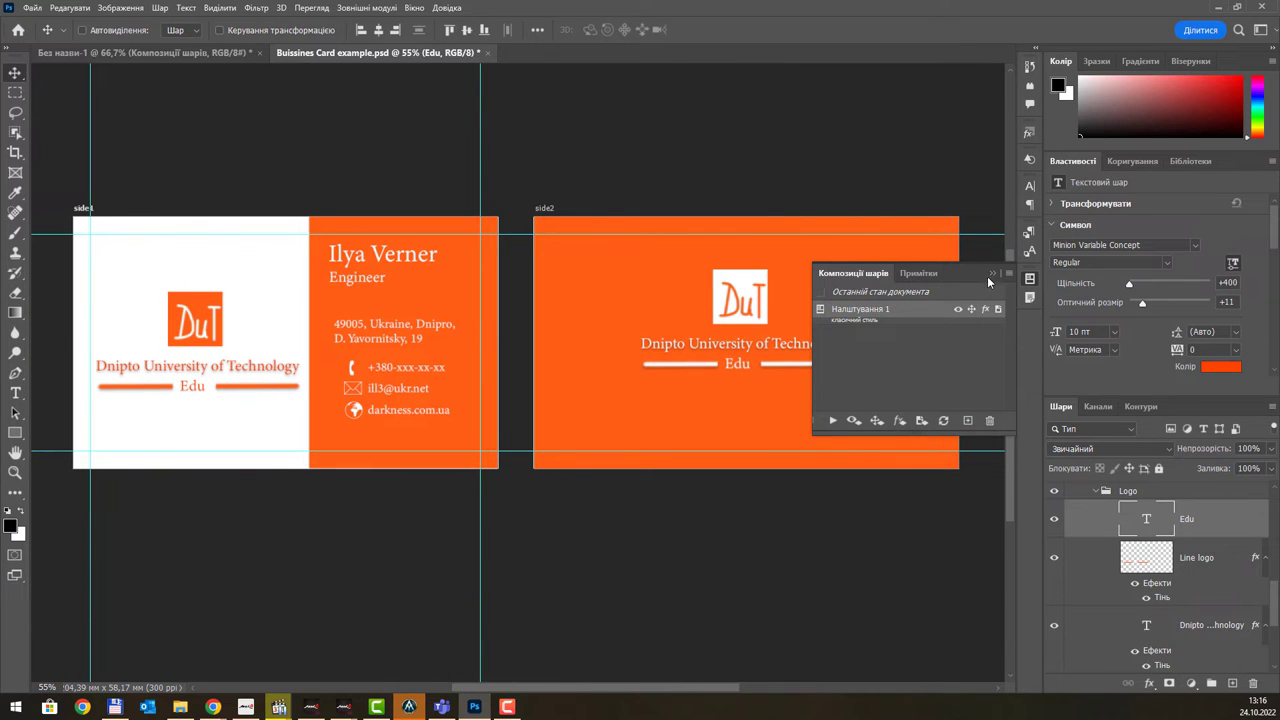
pyautogui.click(991, 273)
pyautogui.hscroll(-2, 577, 177)
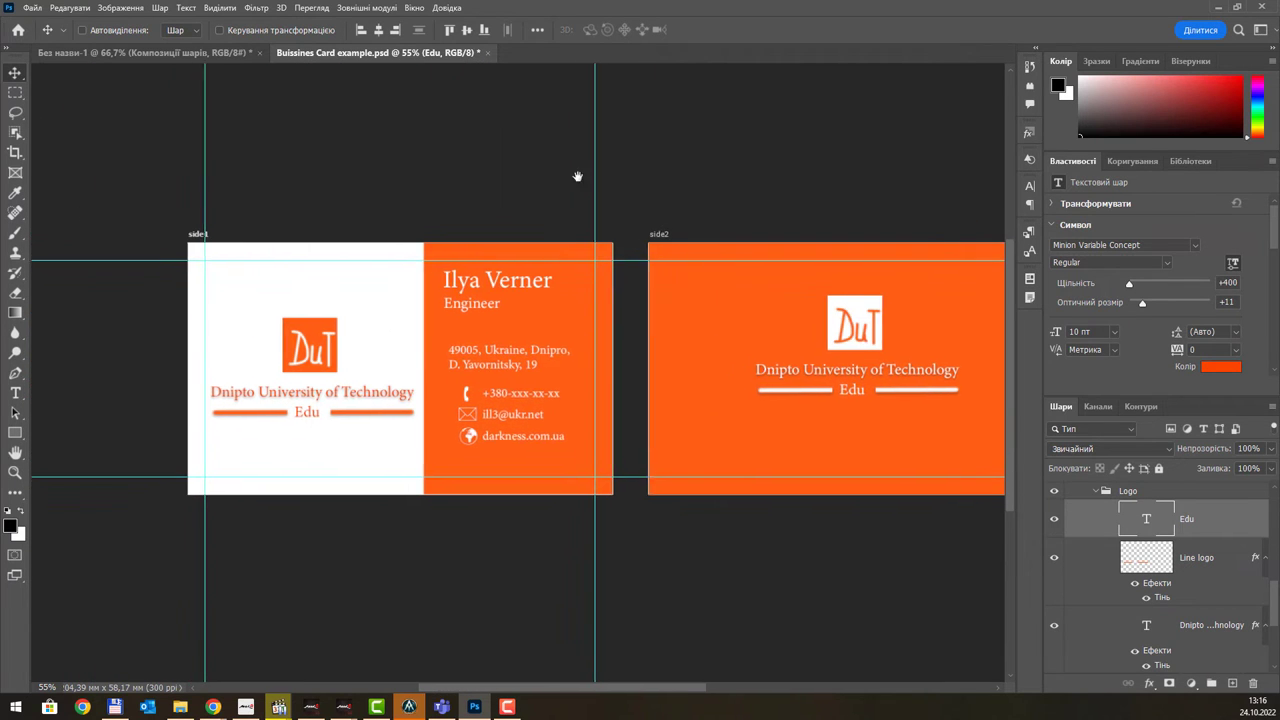
pyautogui.click(486, 51)
pyautogui.click(684, 266)
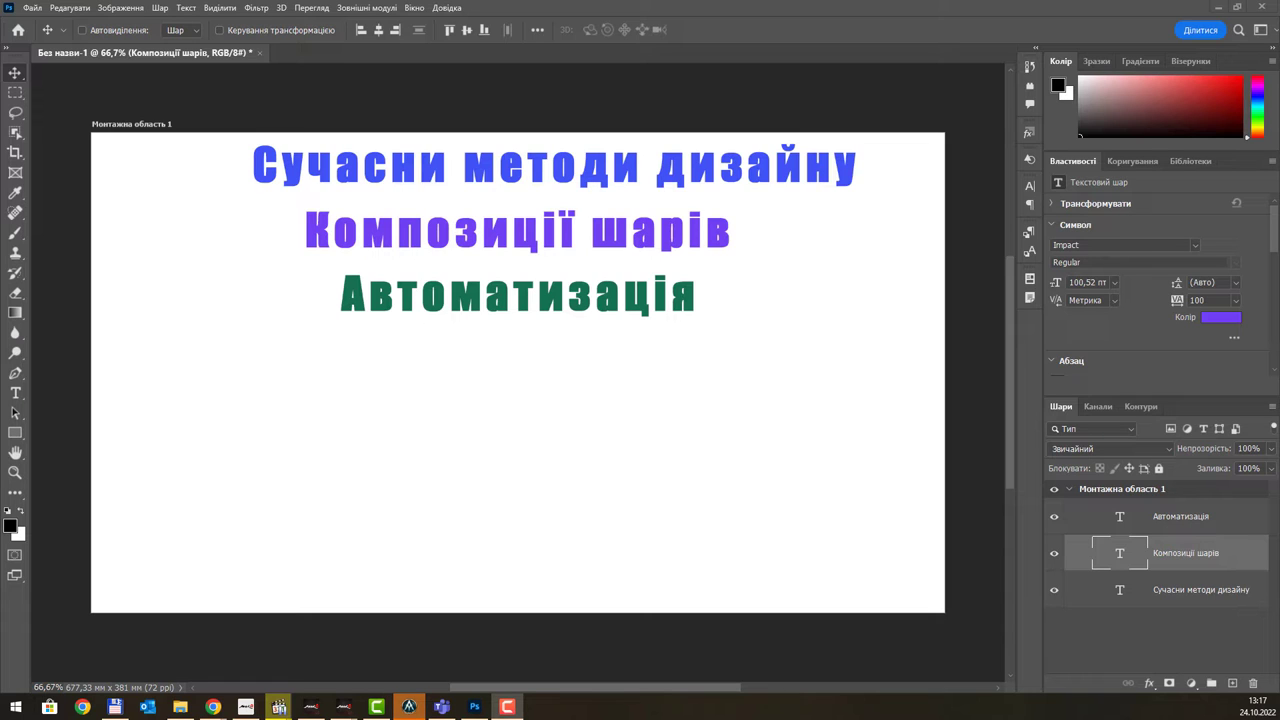
# - Open the Вікно (Window) menu listing the available panels
pyautogui.click(414, 8)
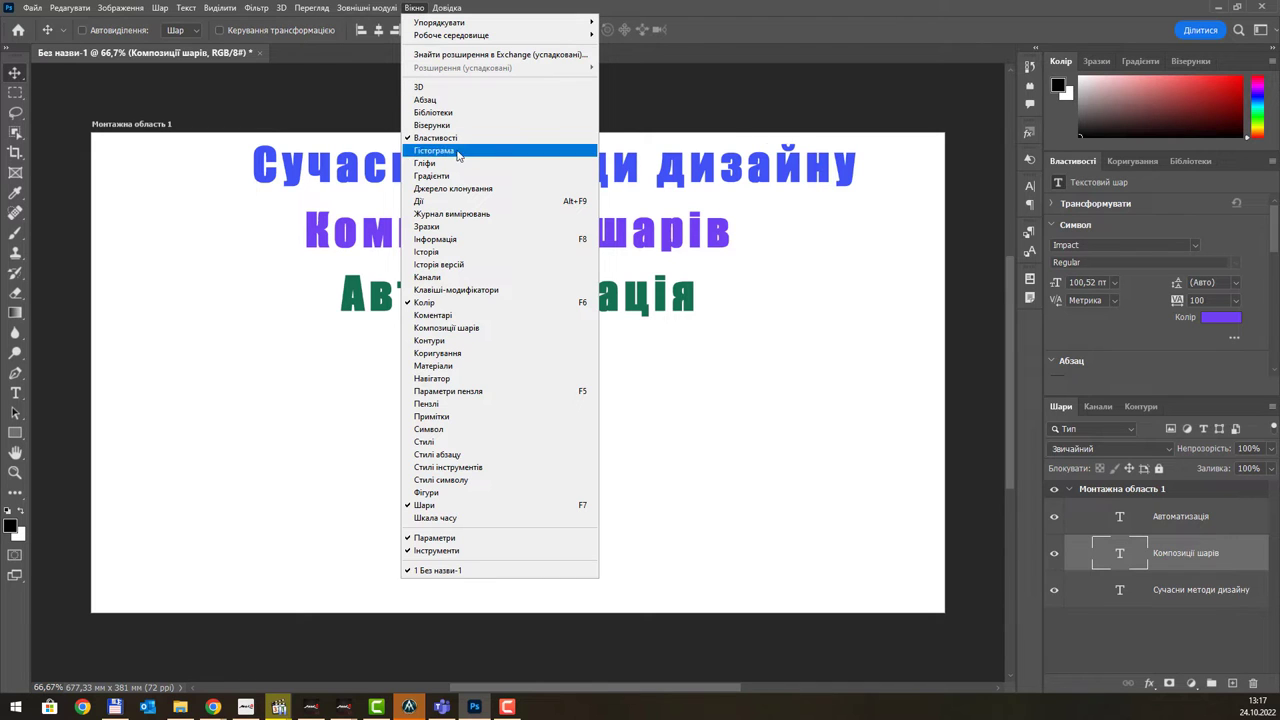
# - Show the Дії (Actions) panel, make it taller, and collapse the default action set
pyautogui.click(453, 202)
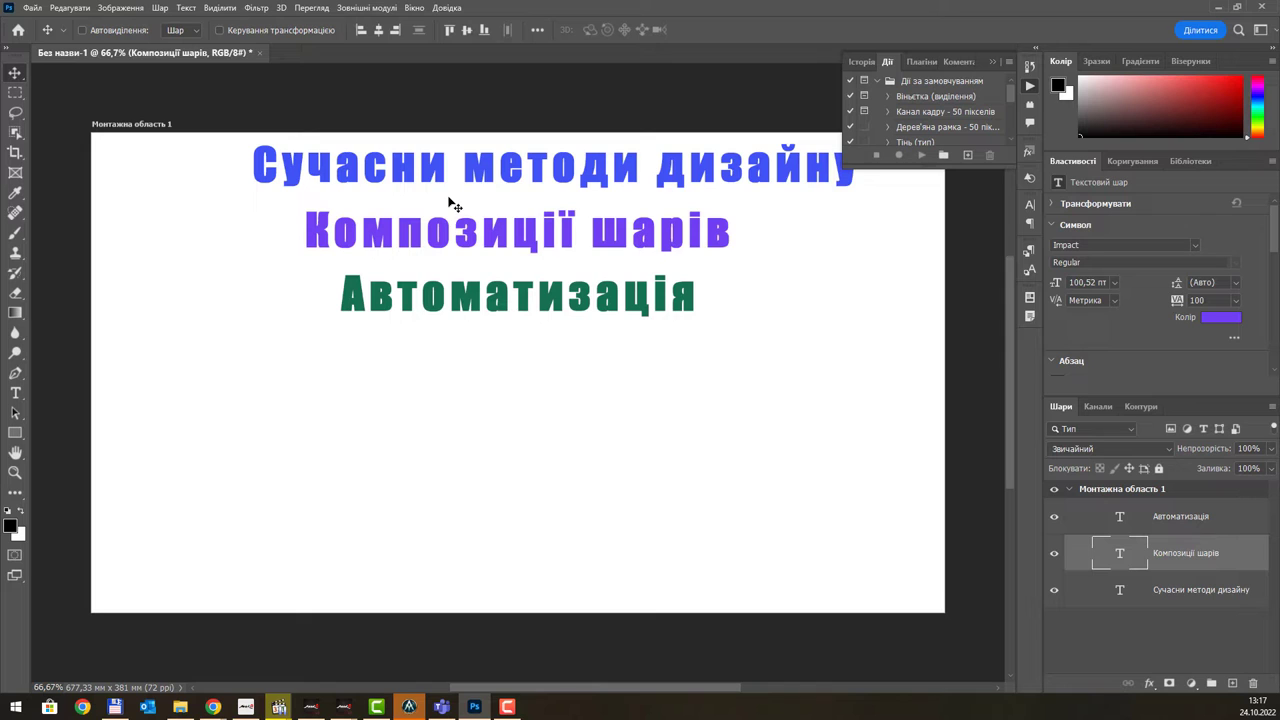
pyautogui.moveTo(913, 170); pyautogui.dragTo(908, 370)
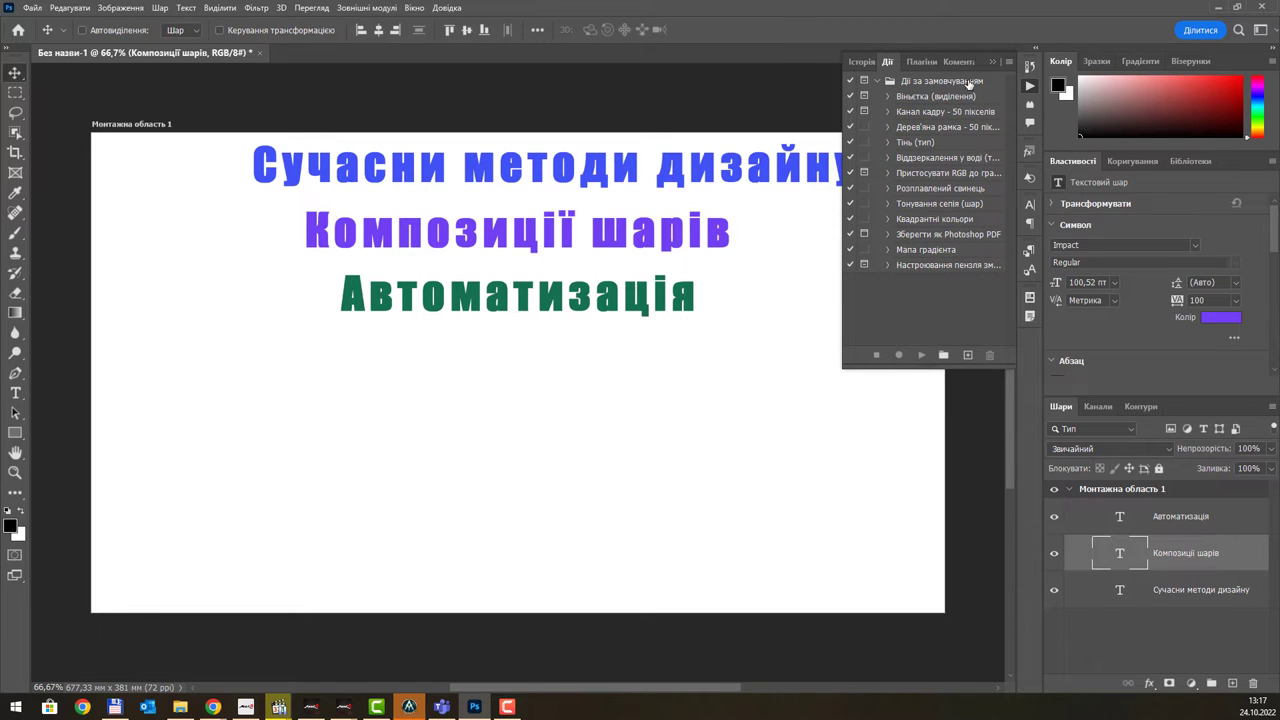
pyautogui.click(878, 81)
pyautogui.click(878, 81)
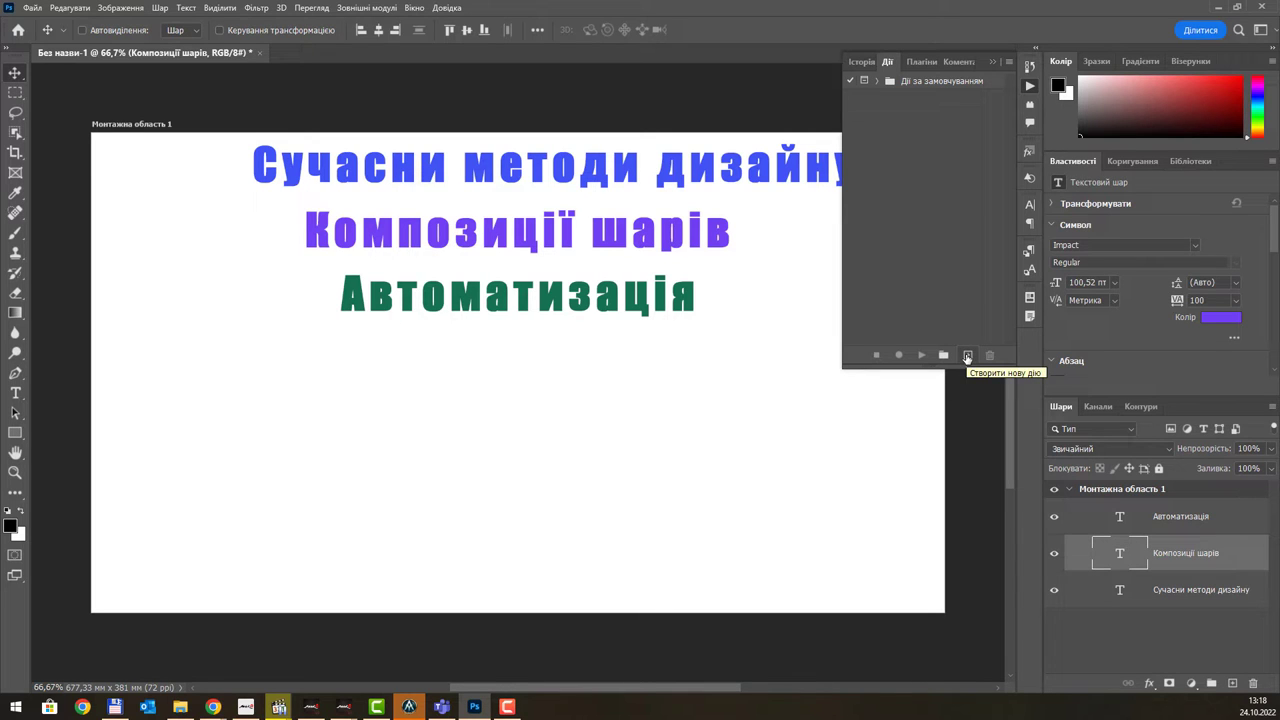
# - Add an action set named 'Наші уподобання' to the Actions panel
pyautogui.click(944, 355)
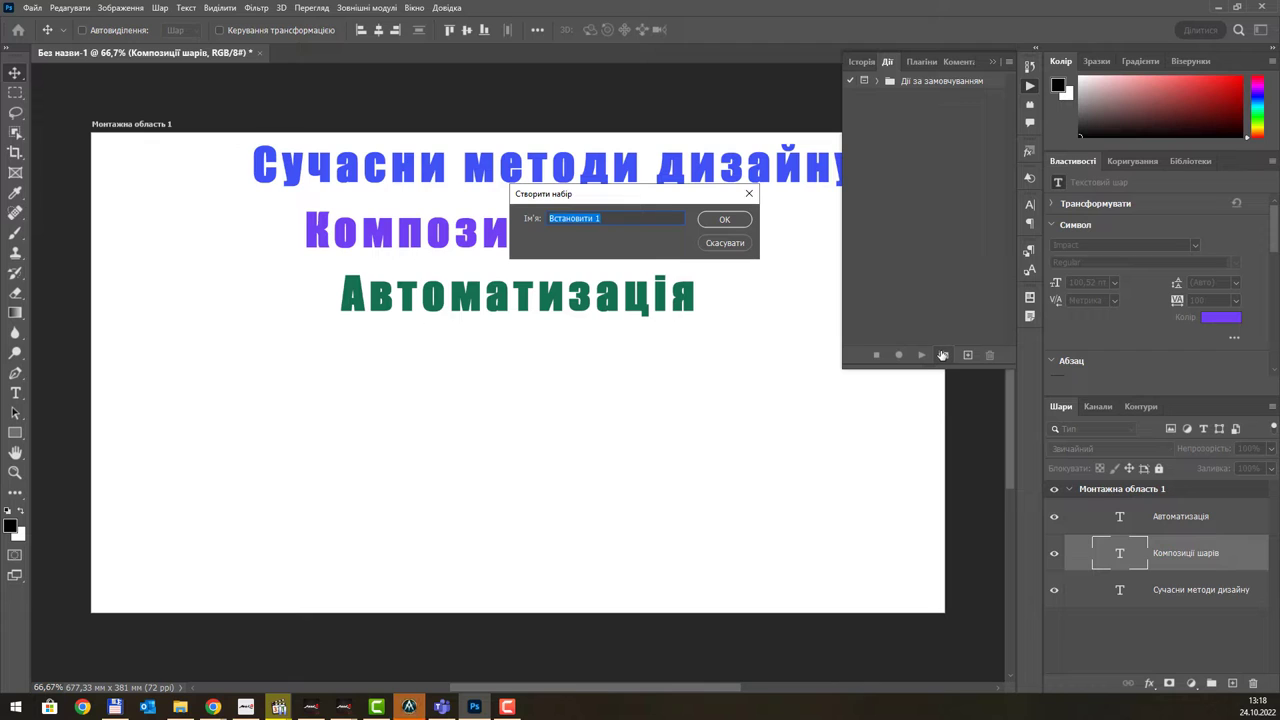
pyautogui.write('Наш')
pyautogui.press('BackSpace')
pyautogui.write('уподобання')
pyautogui.press('Return')
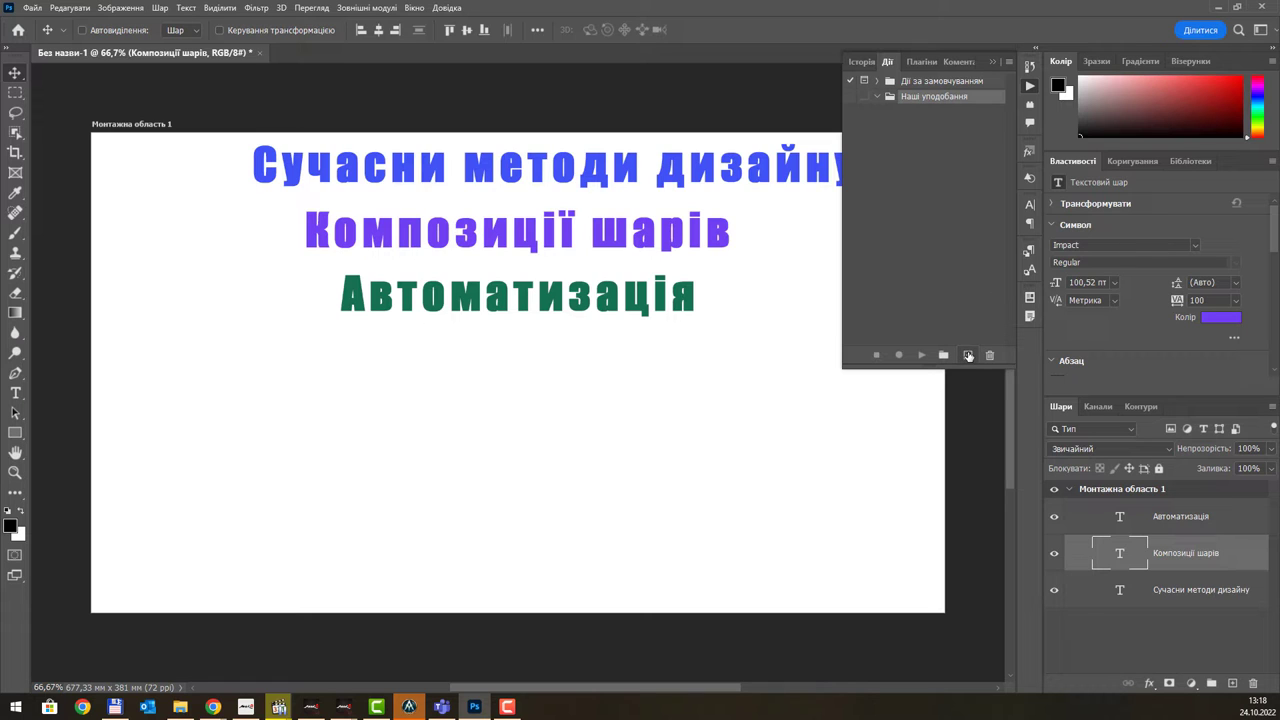
# - Start recording an orange-tagged action 'Створення рамки' in Наші уподобання, without a function key
pyautogui.click(968, 355)
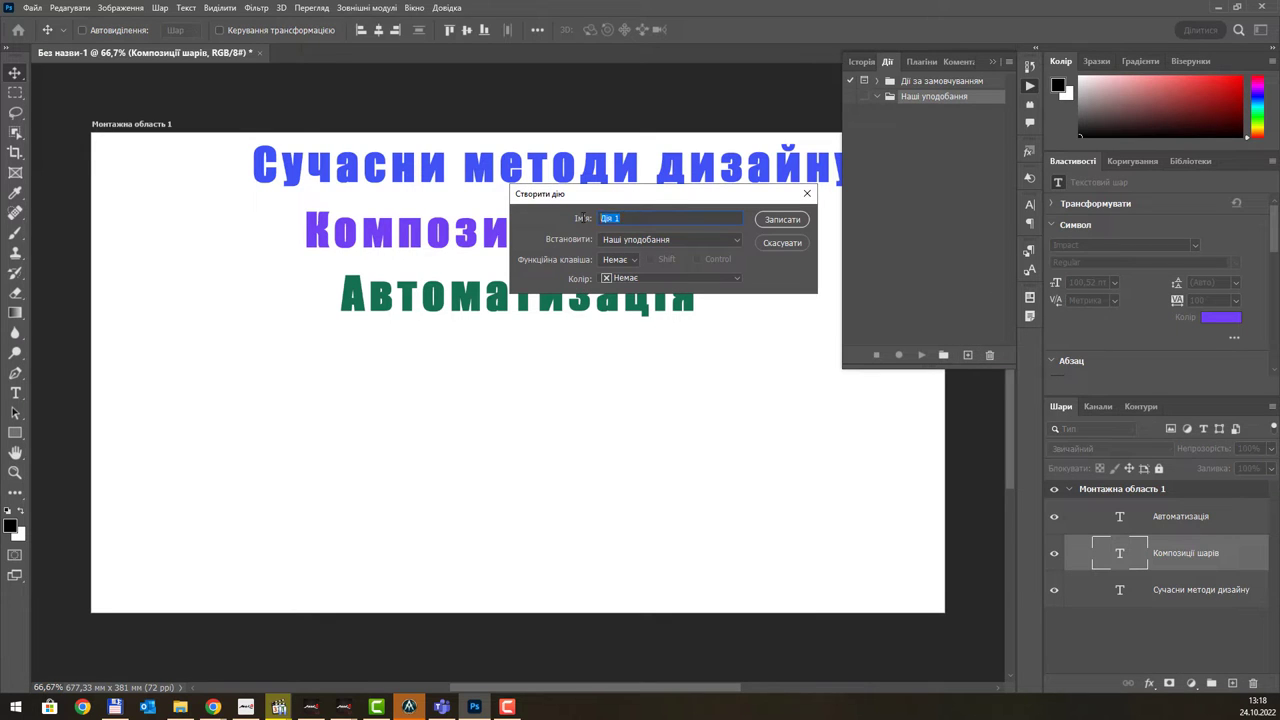
pyautogui.write('Створення рамки')
pyautogui.click(691, 241)
pyautogui.click(691, 244)
pyautogui.click(633, 261)
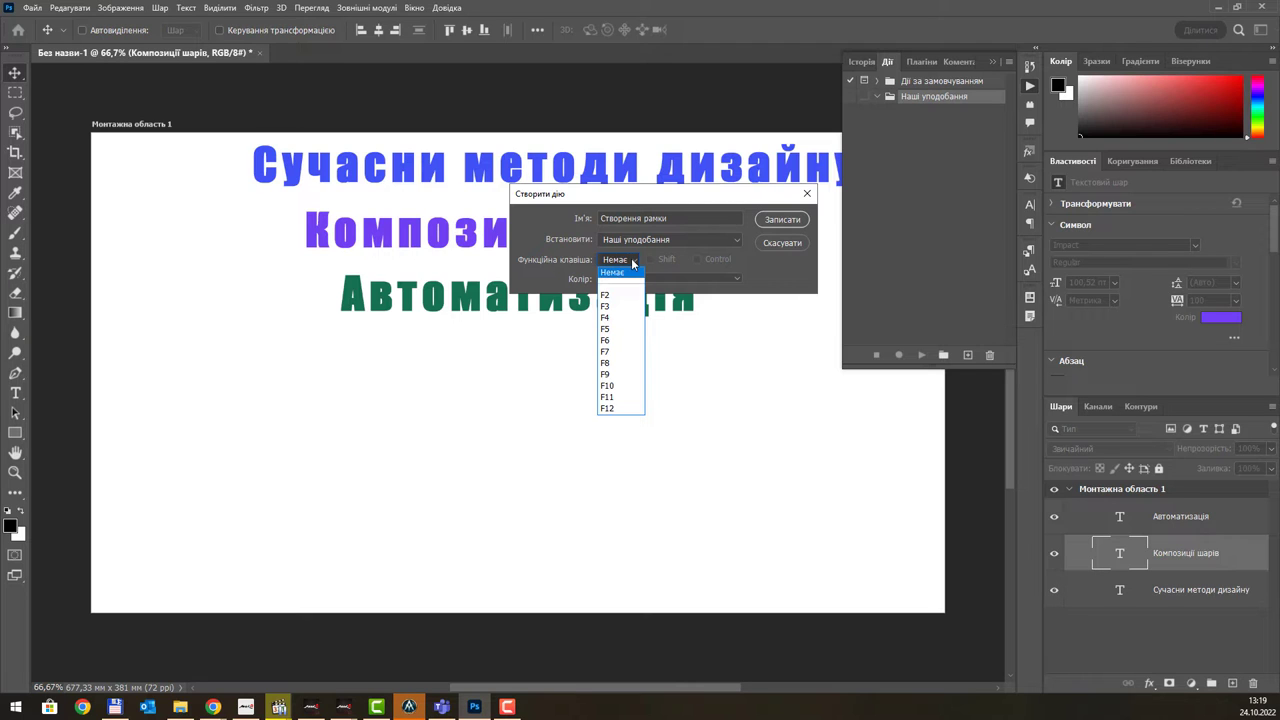
pyautogui.click(632, 262)
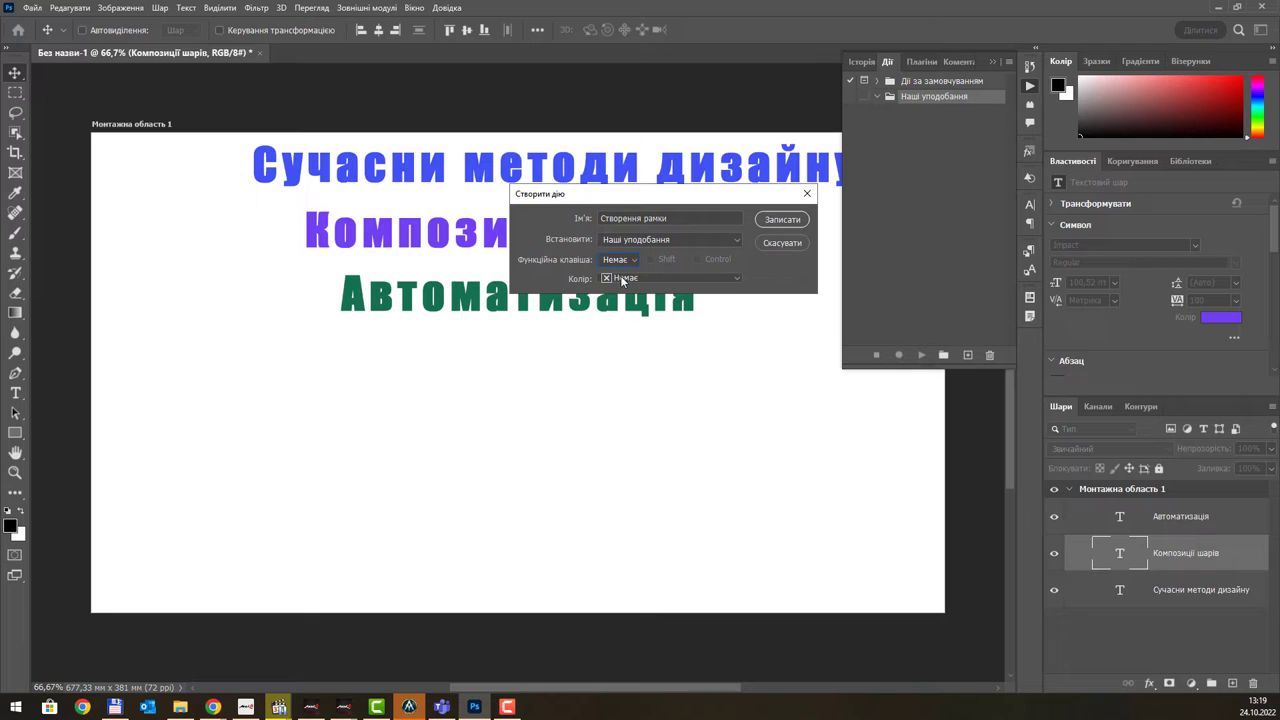
pyautogui.click(620, 277)
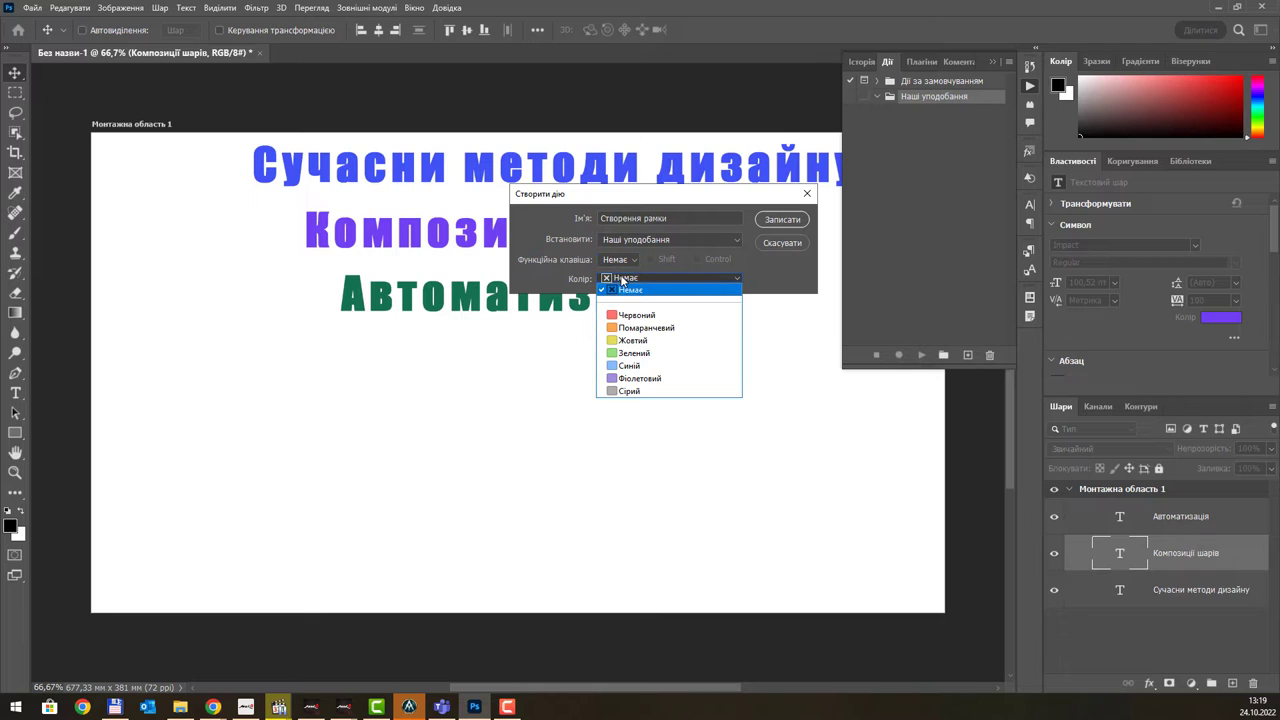
pyautogui.click(664, 328)
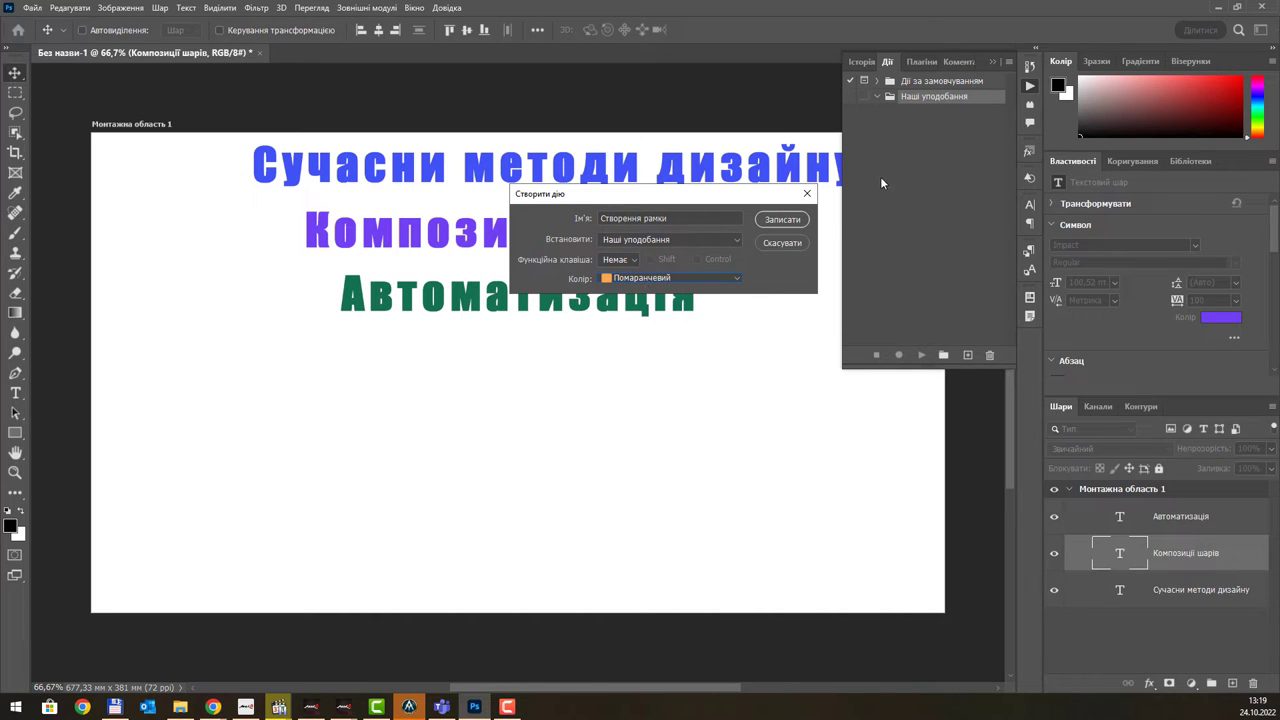
pyautogui.click(769, 220)
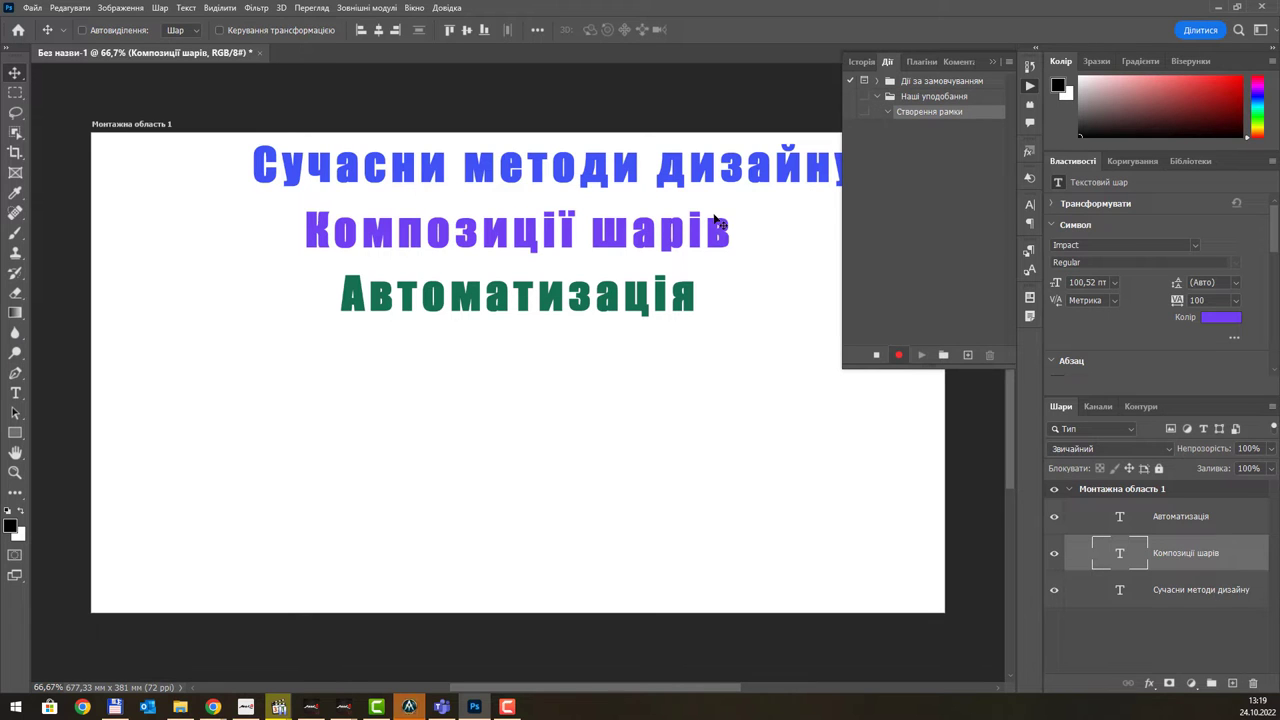
# - Draw a heart-shaped Lasso selection below the text
pyautogui.click(15, 112)
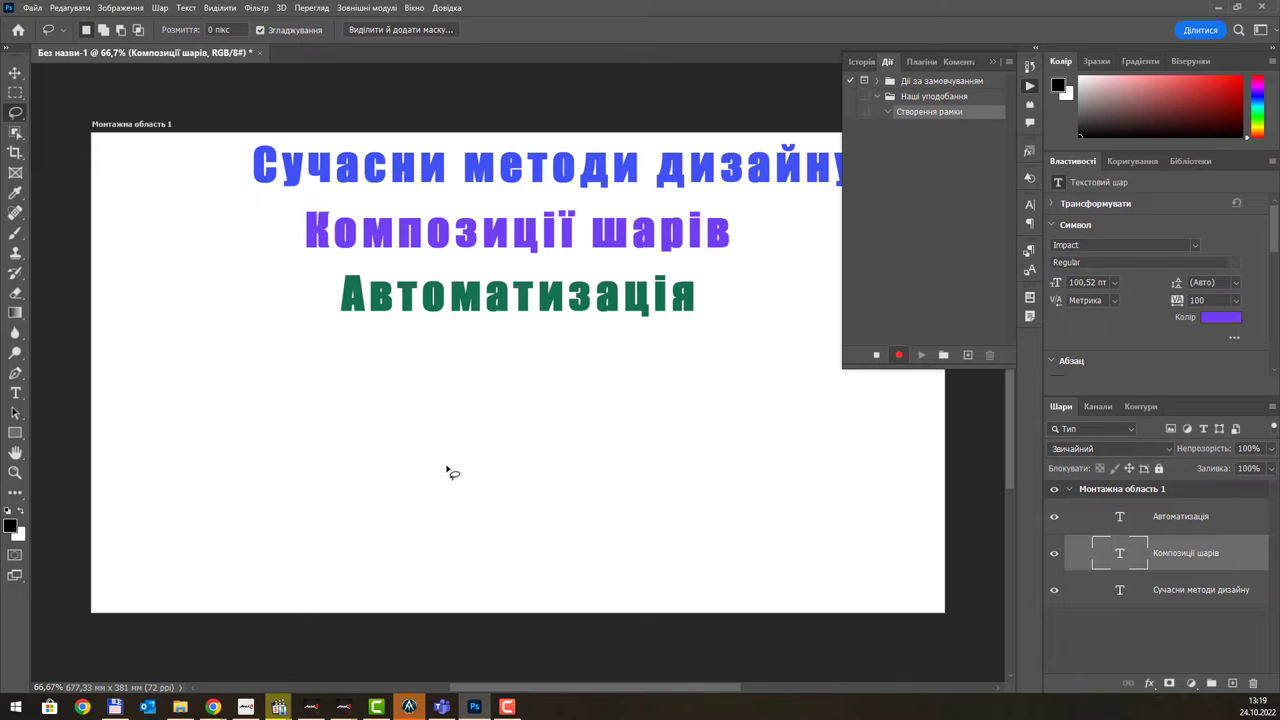
pyautogui.moveTo(446, 463)
pyautogui.mouseDown()
pyautogui.moveTo(471, 571)
pyautogui.moveTo(514, 509)
pyautogui.moveTo(517, 432)
pyautogui.moveTo(471, 486)
pyautogui.moveTo(449, 463)
pyautogui.mouseUp()
pyautogui.click(494, 435)
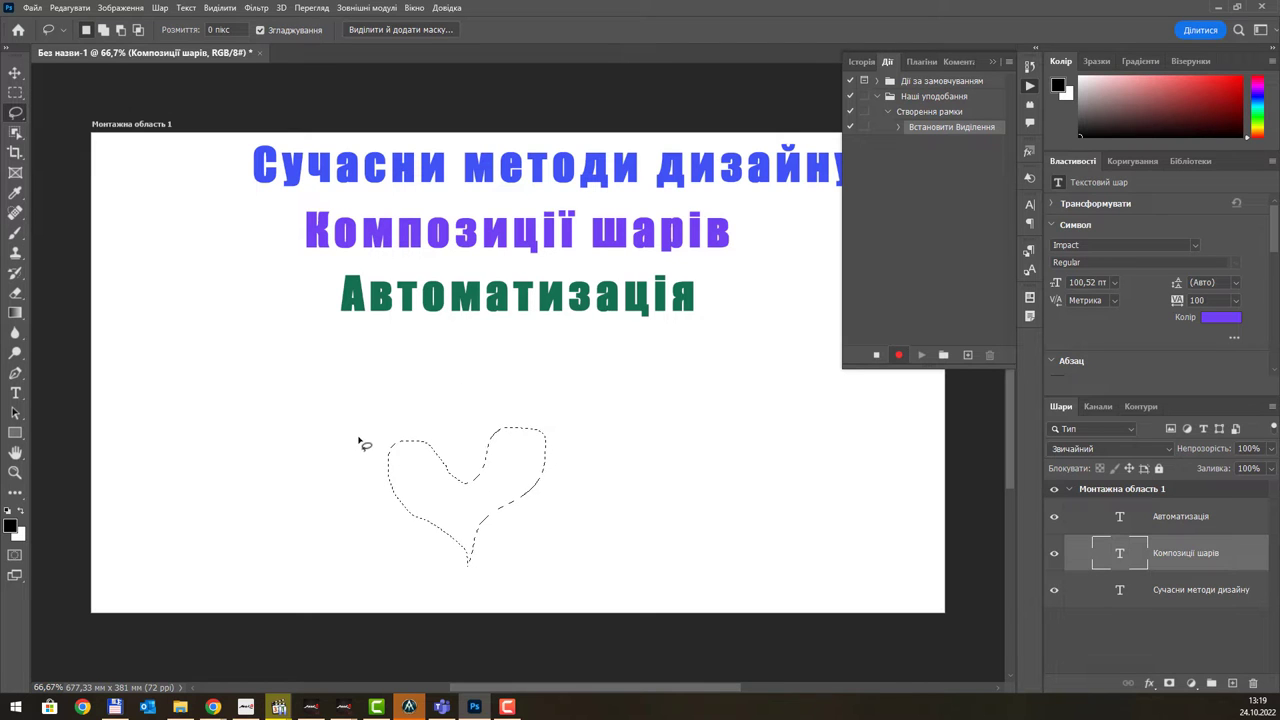
# - Add a new empty layer, Шар 1, as a recorded step
pyautogui.click(71, 9)
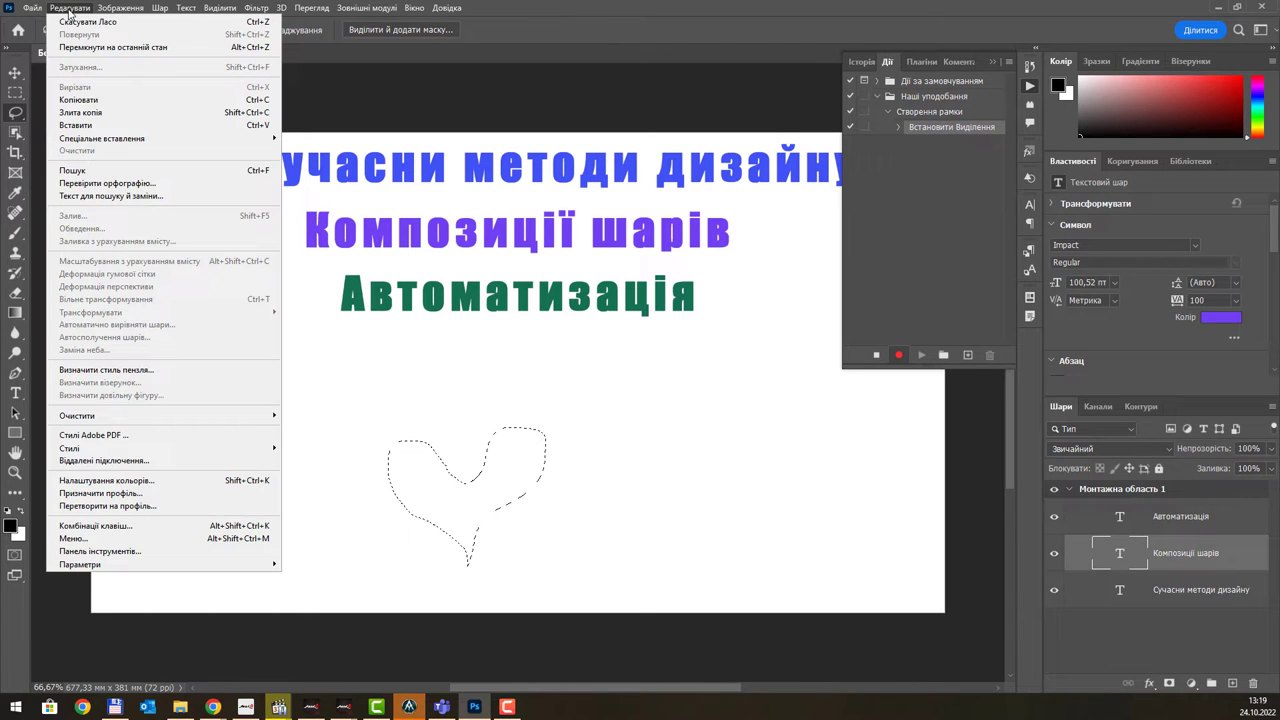
pyautogui.click(636, 13)
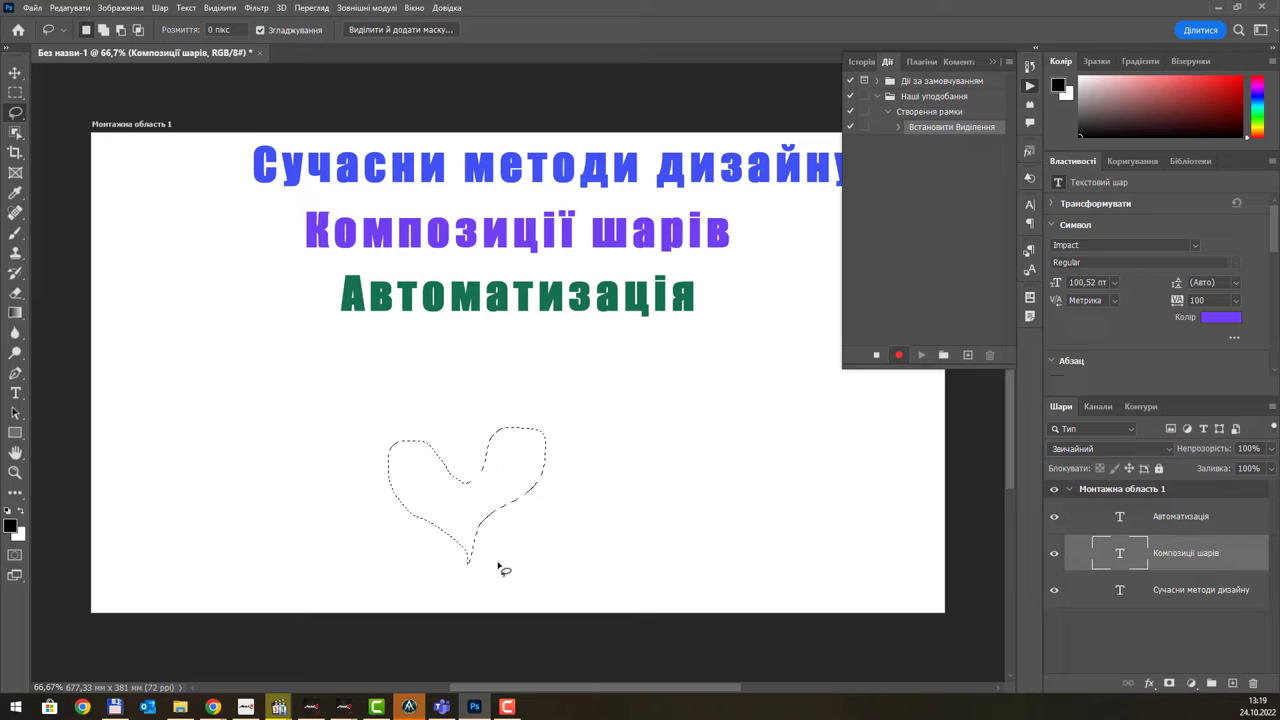
pyautogui.click(1234, 683)
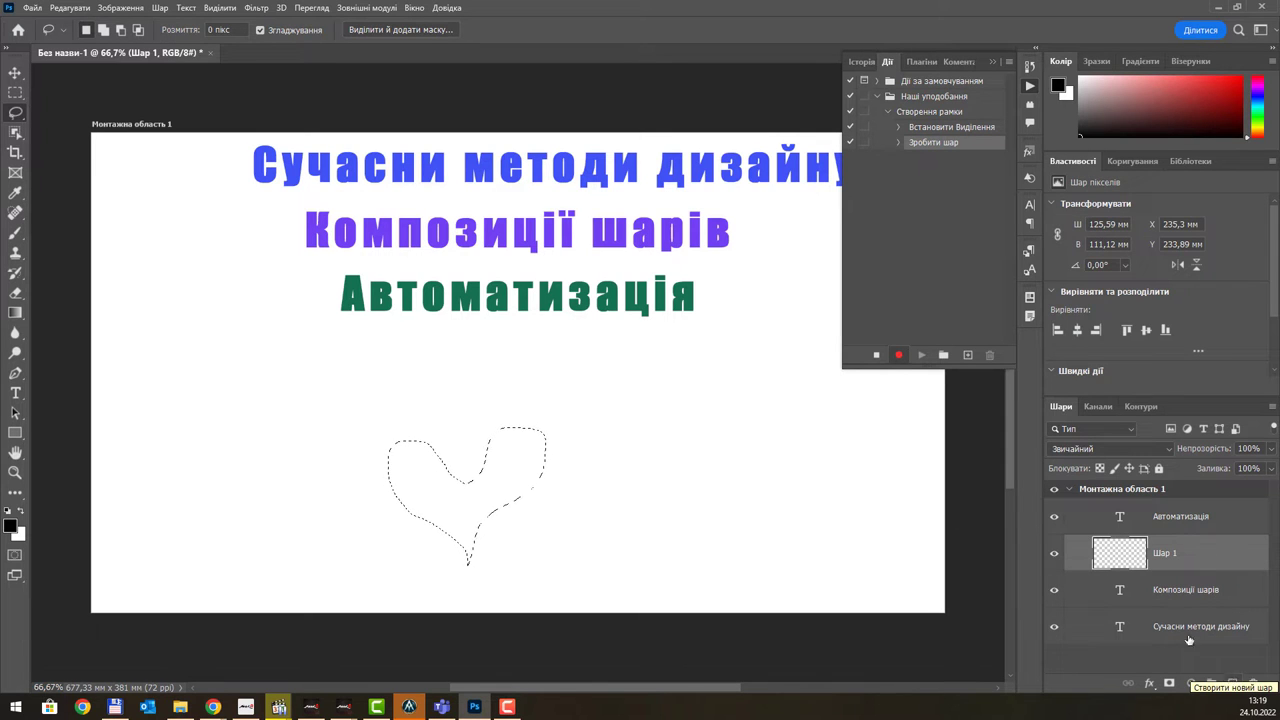
pyautogui.click(71, 8)
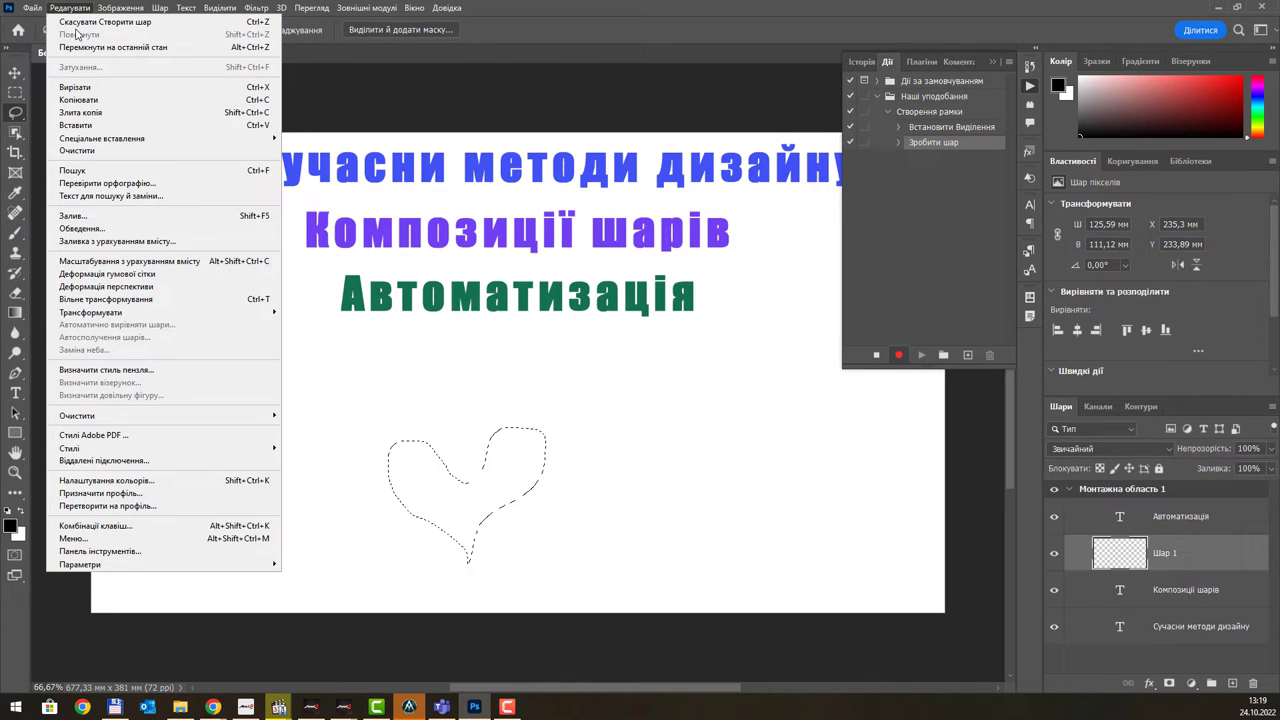
pyautogui.click(864, 178)
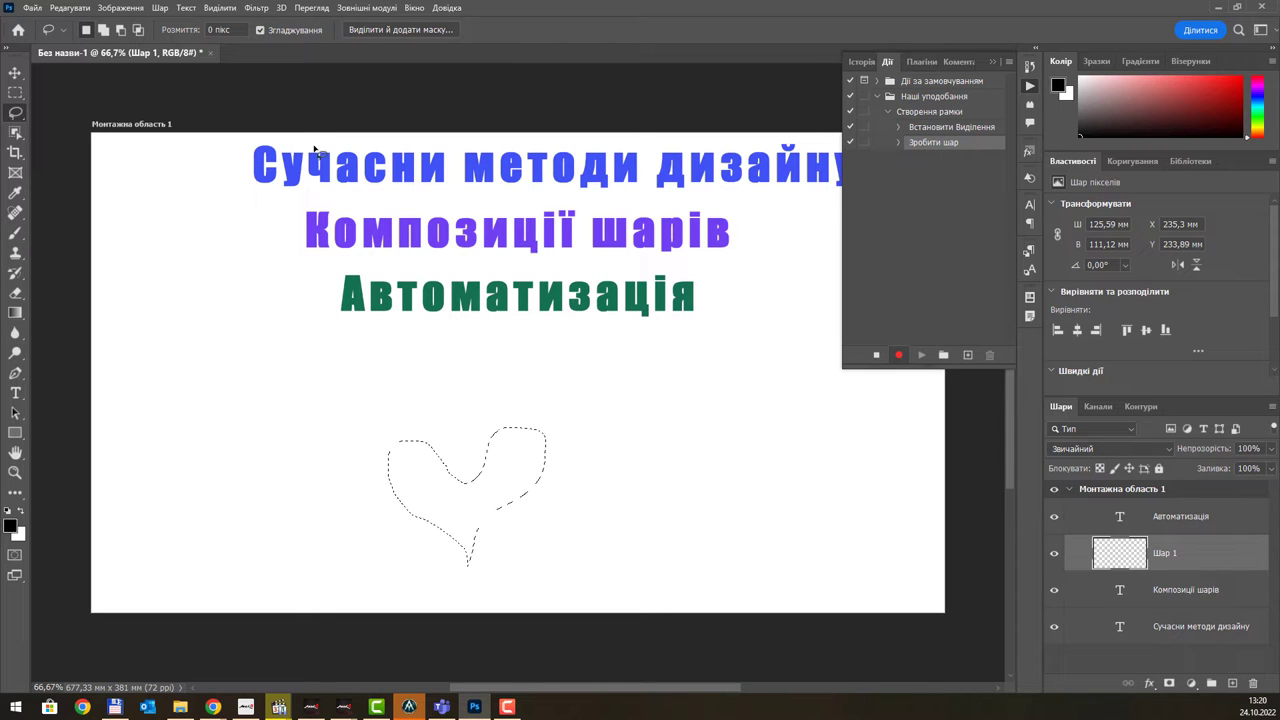
# - Stroke the heart selection with an 11 px orange (da7c0d) outline placed Outside
pyautogui.click(70, 7)
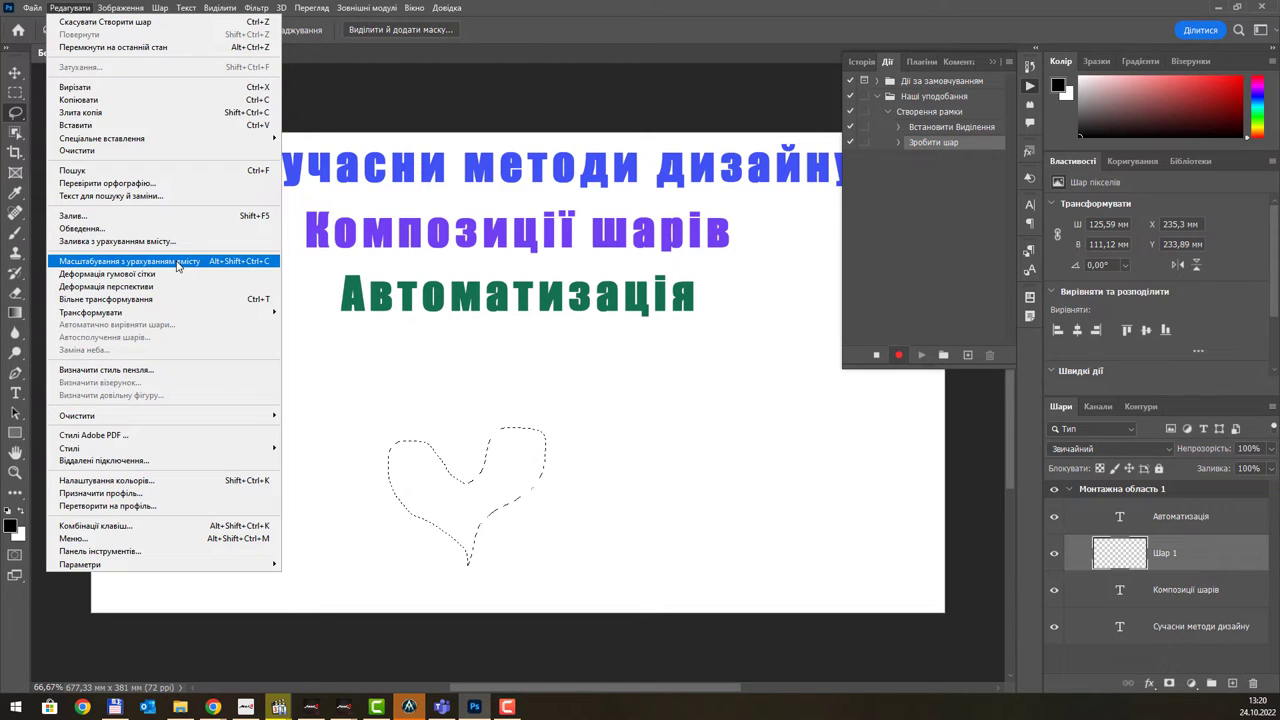
pyautogui.click(186, 229)
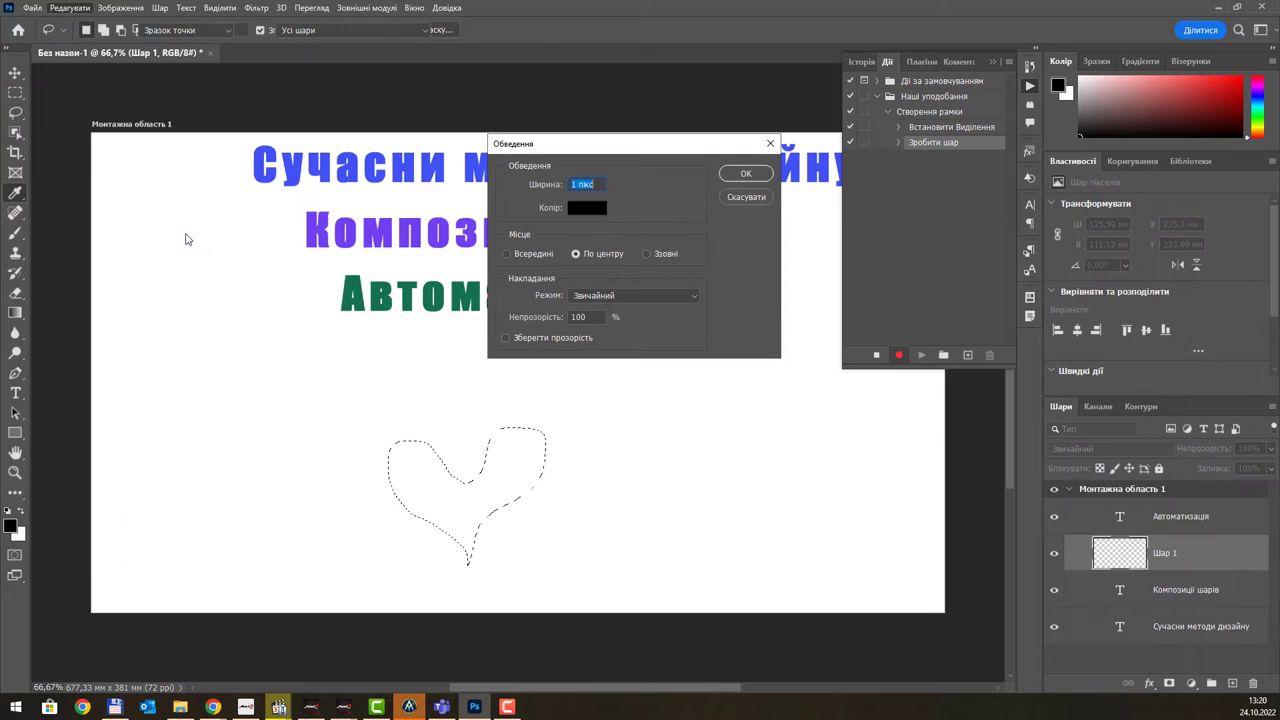
pyautogui.click(587, 208)
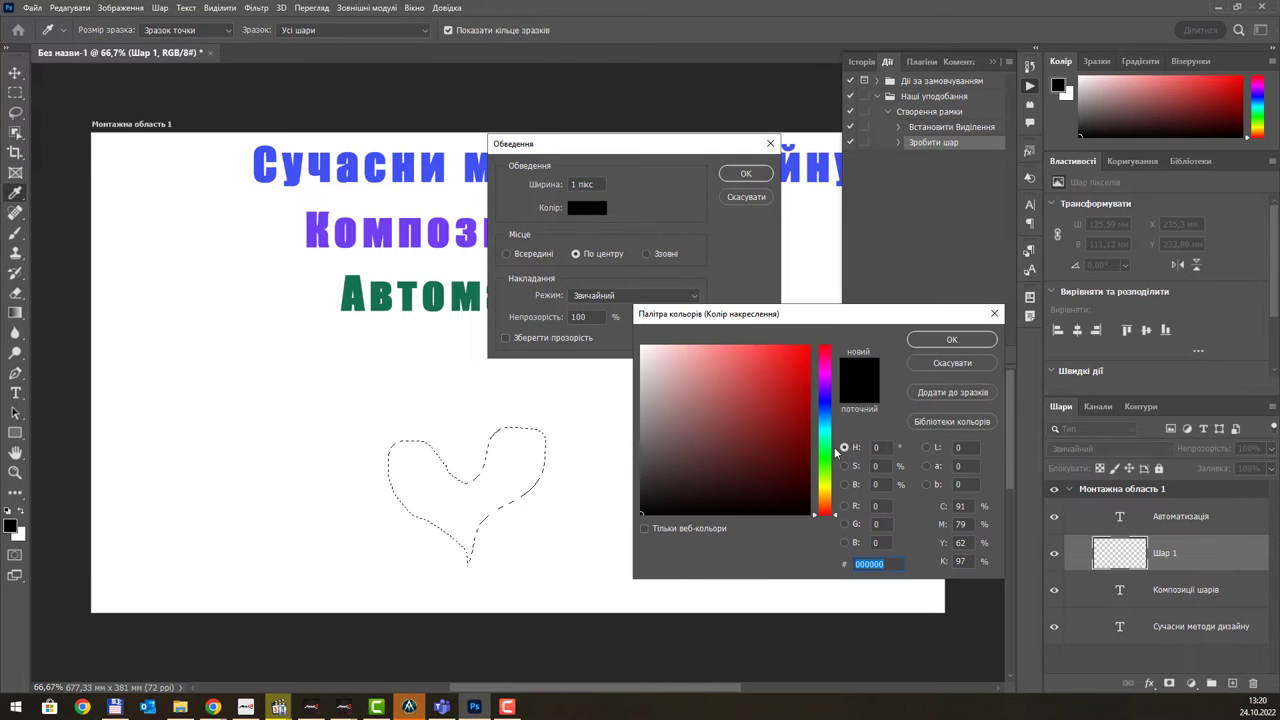
pyautogui.click(824, 492)
pyautogui.click(800, 370)
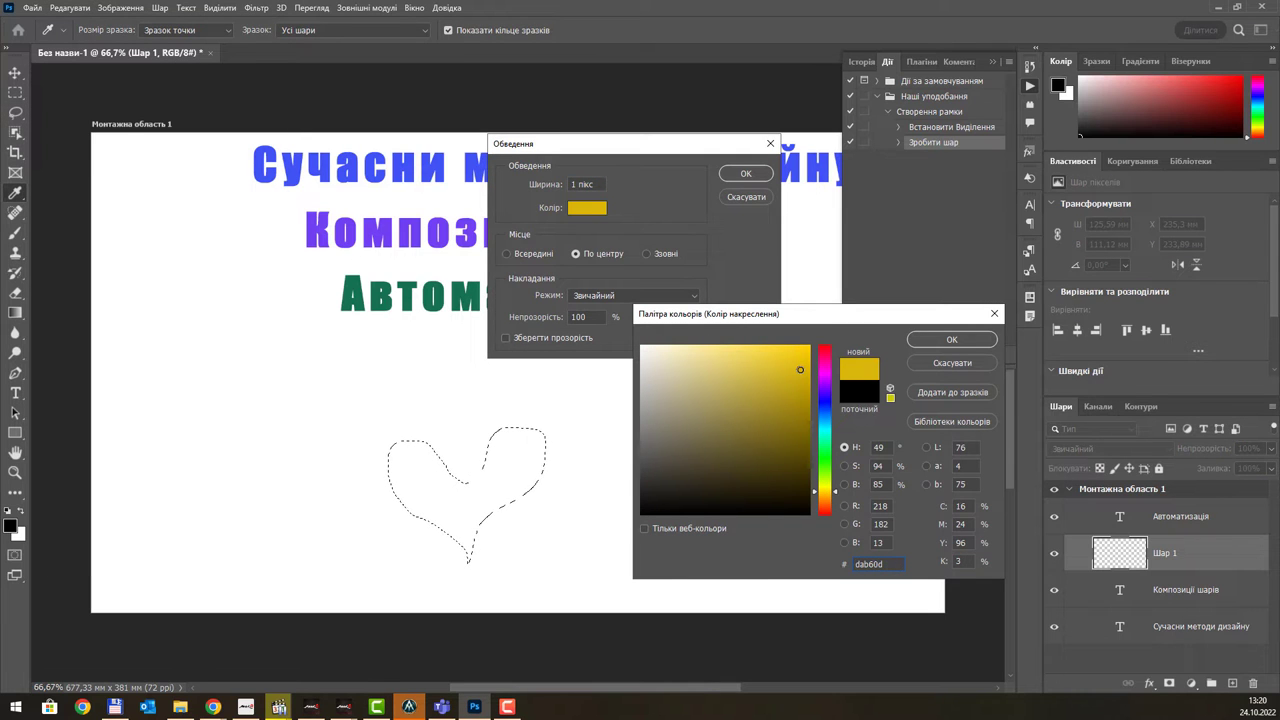
pyautogui.click(824, 499)
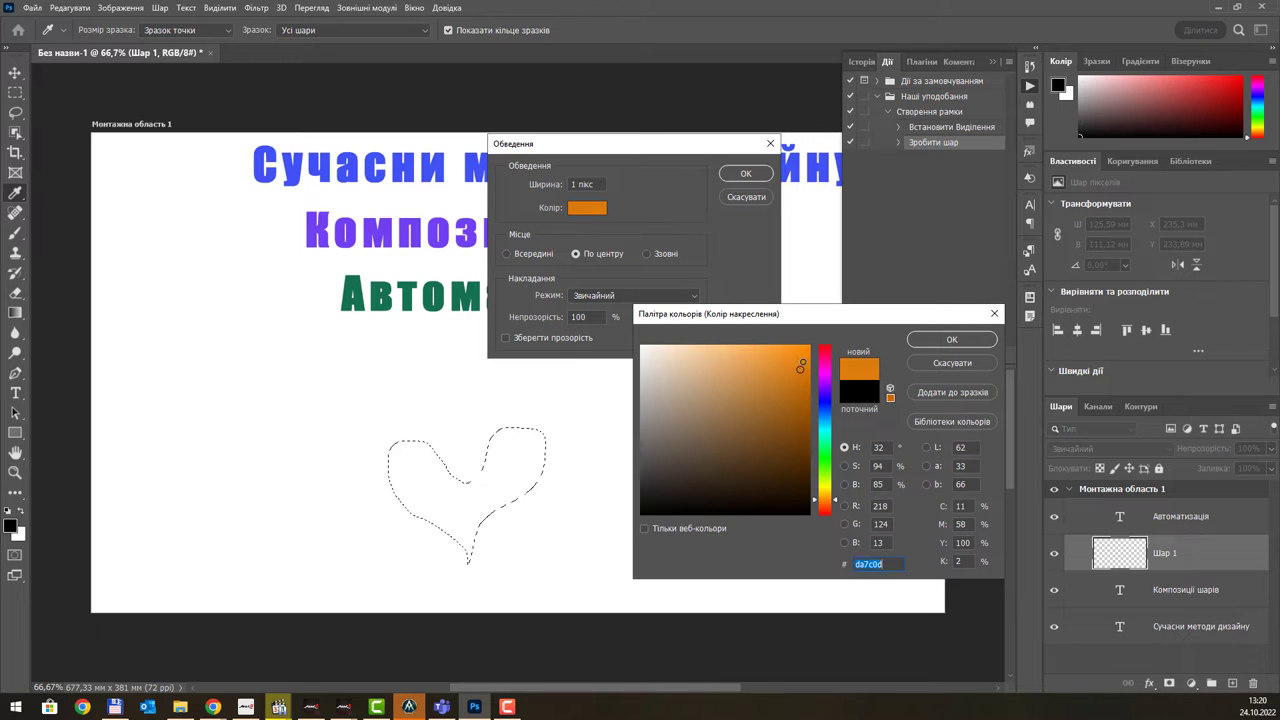
pyautogui.click(931, 339)
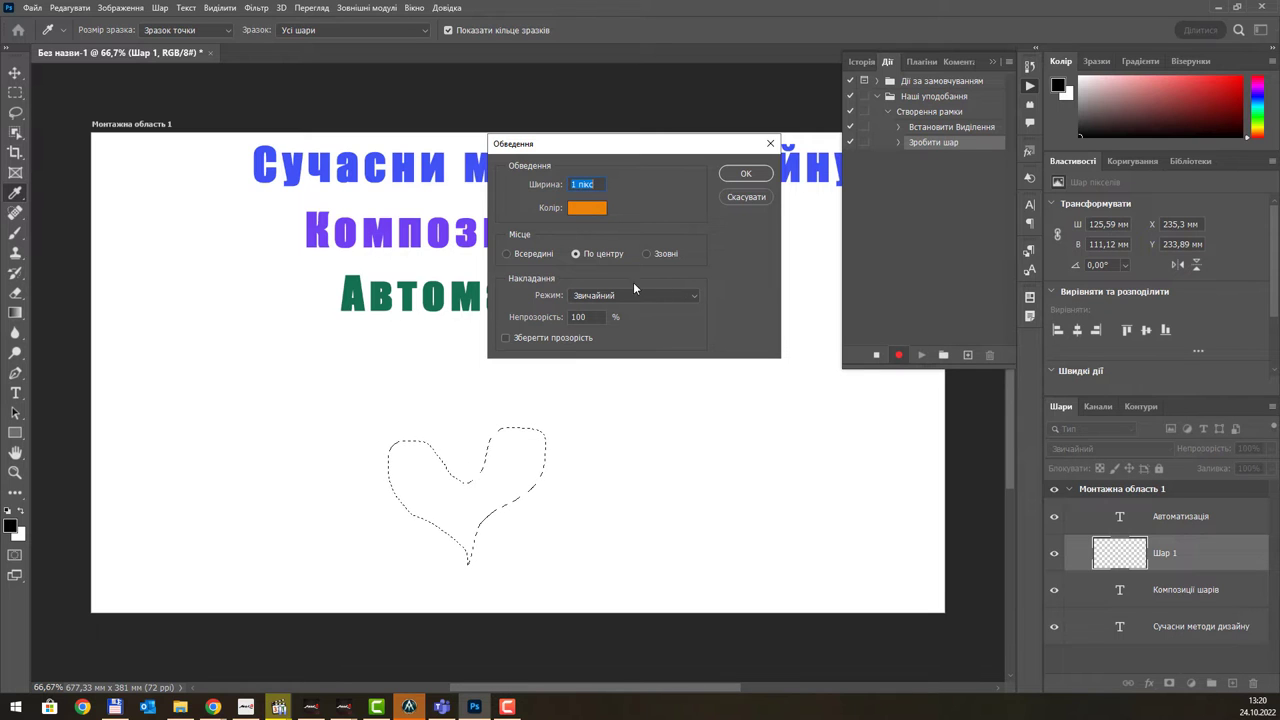
pyautogui.doubleClick(574, 184)
pyautogui.write('11')
pyautogui.click(660, 253)
pyautogui.click(743, 176)
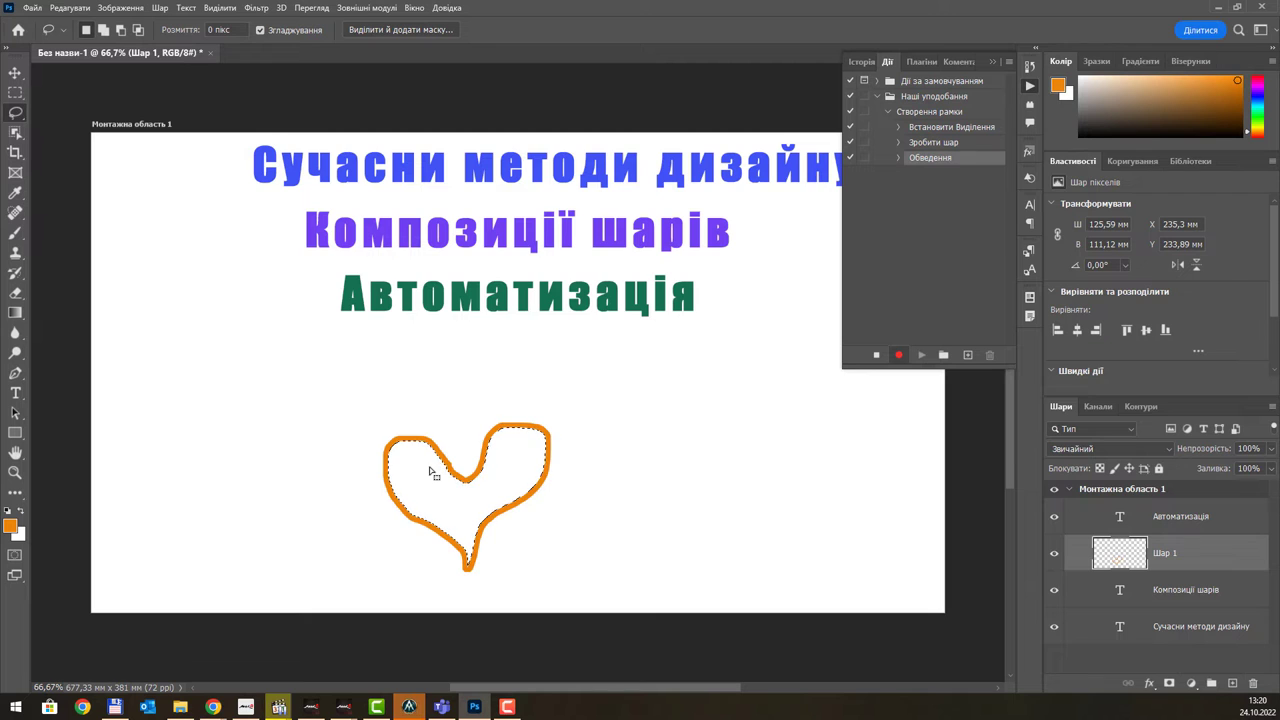
# - Deselect the heart and stop recording the Створення рамки action
pyautogui.click(876, 356)
pyautogui.click(219, 8)
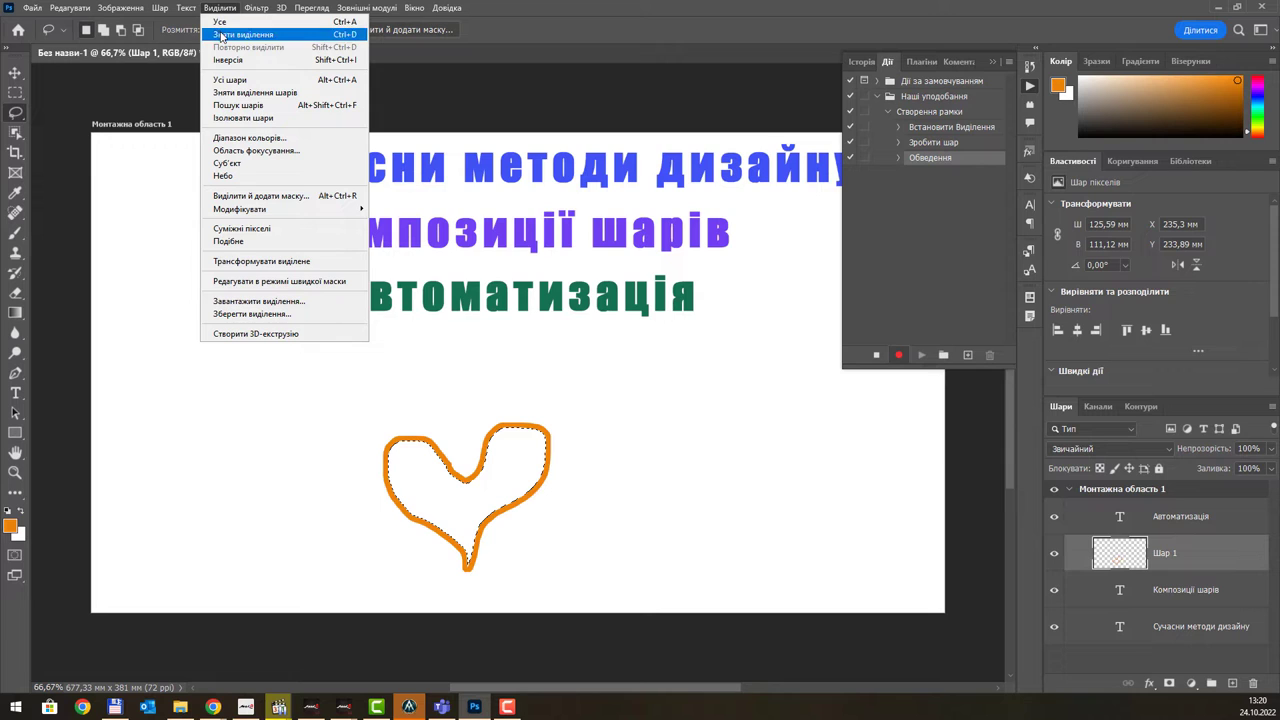
pyautogui.click(221, 36)
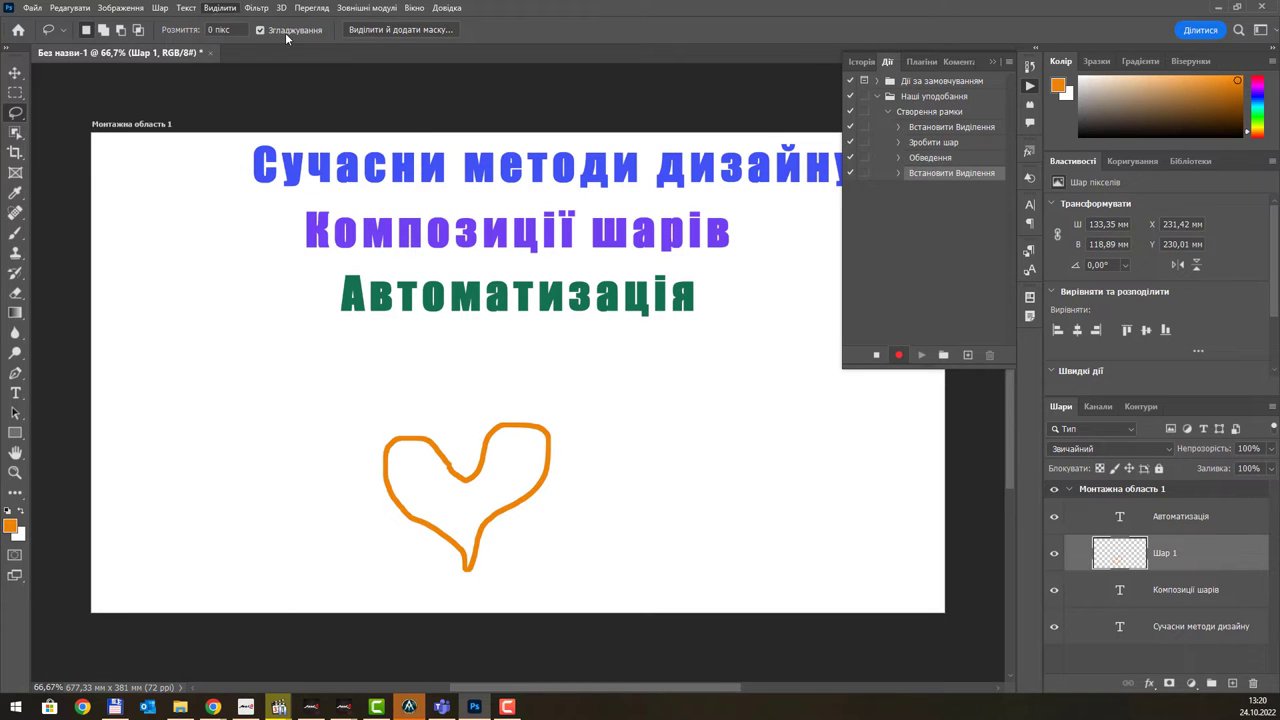
pyautogui.click(877, 356)
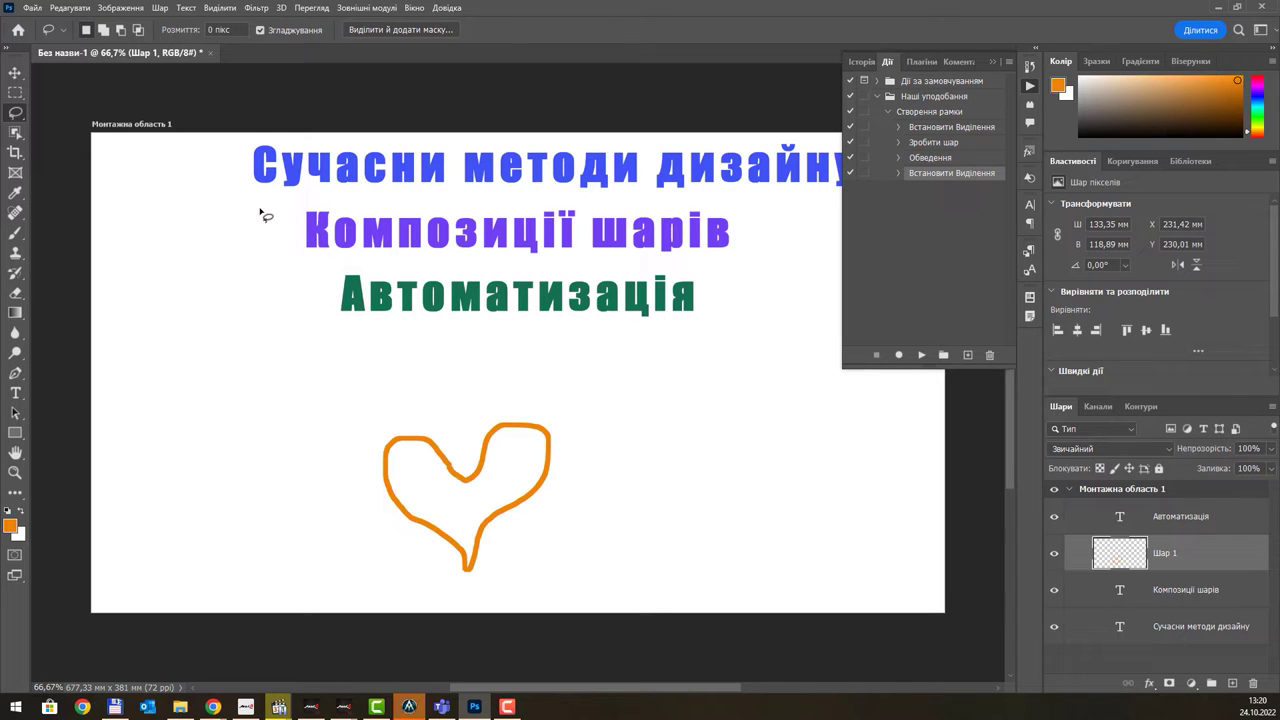
pyautogui.click(32, 8)
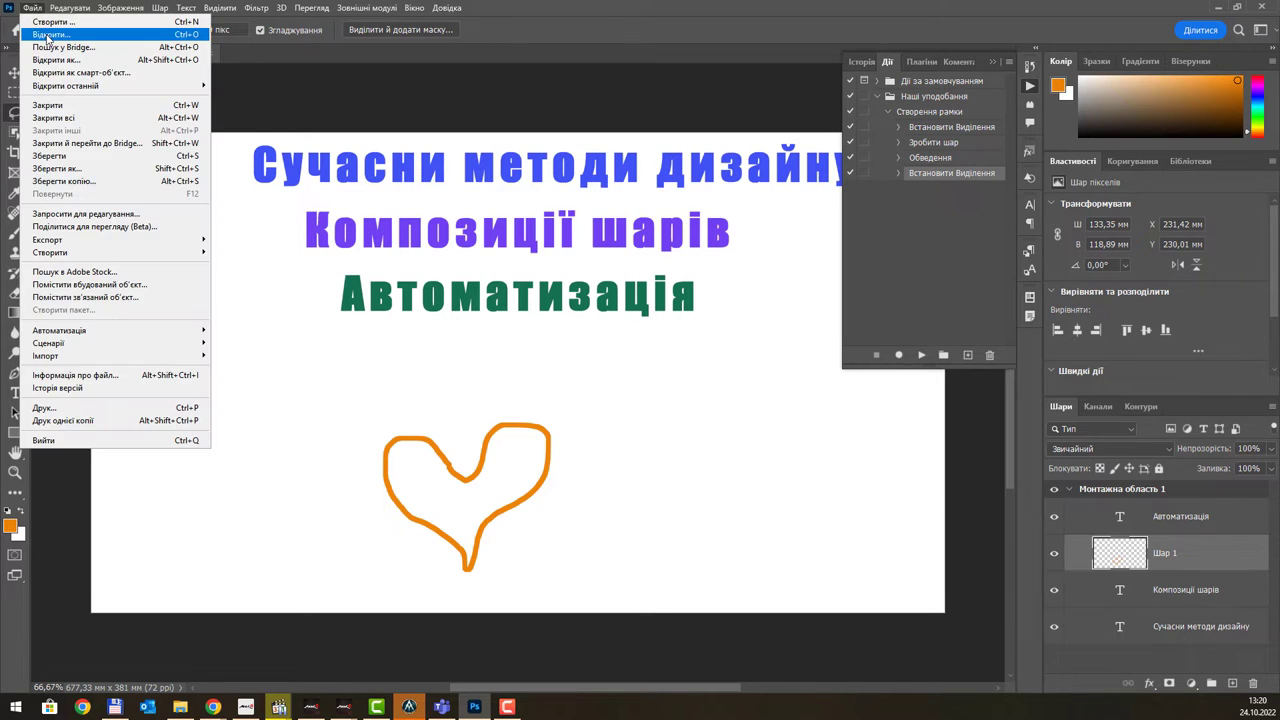
pyautogui.click(47, 35)
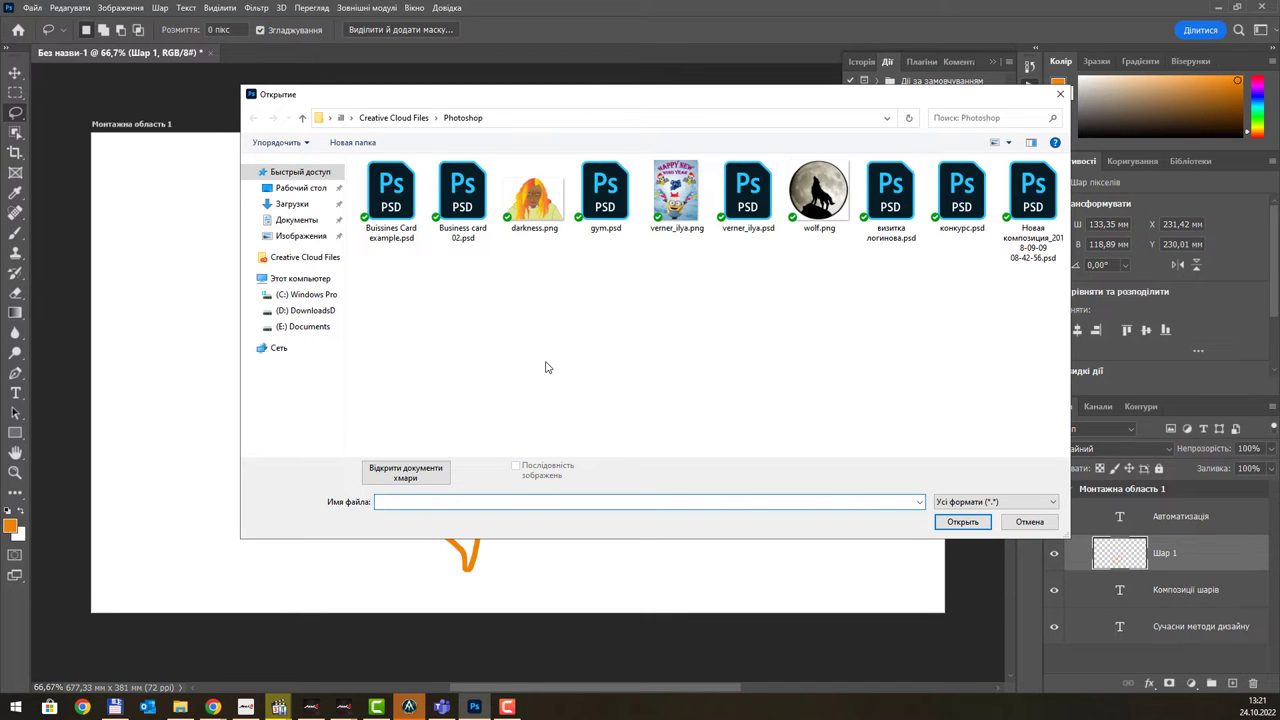
pyautogui.doubleClick(535, 208)
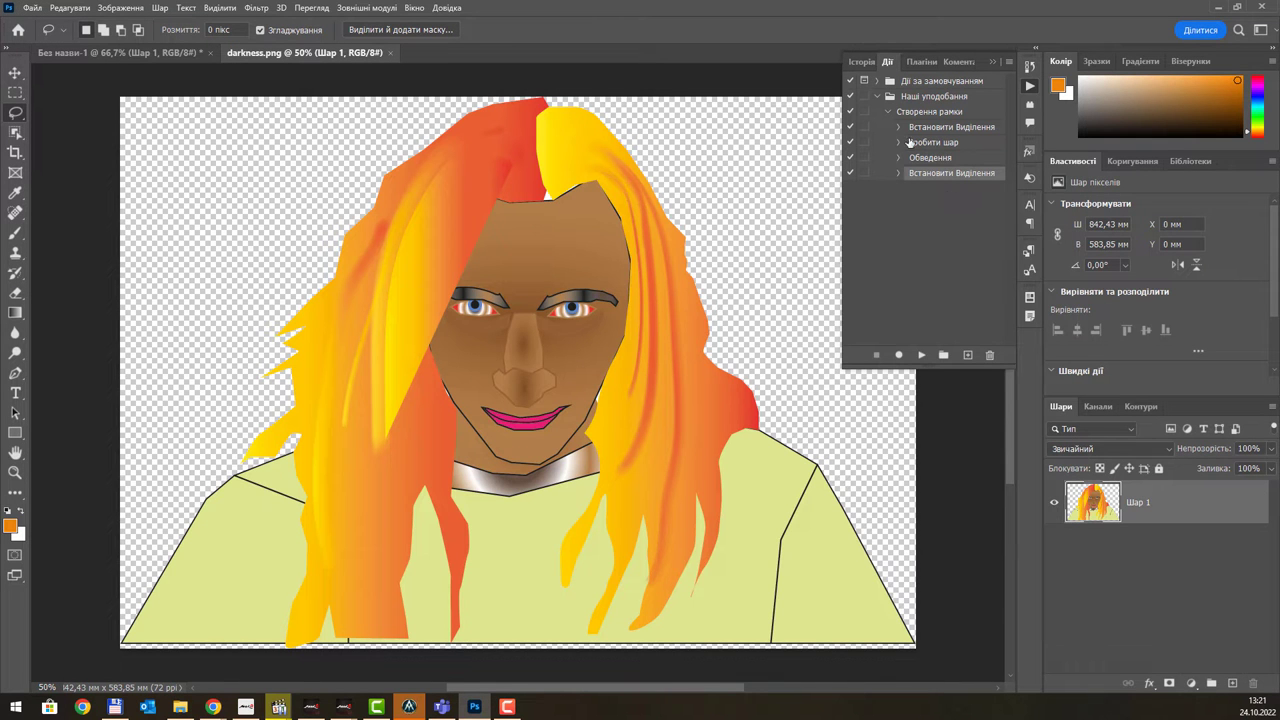
pyautogui.click(911, 114)
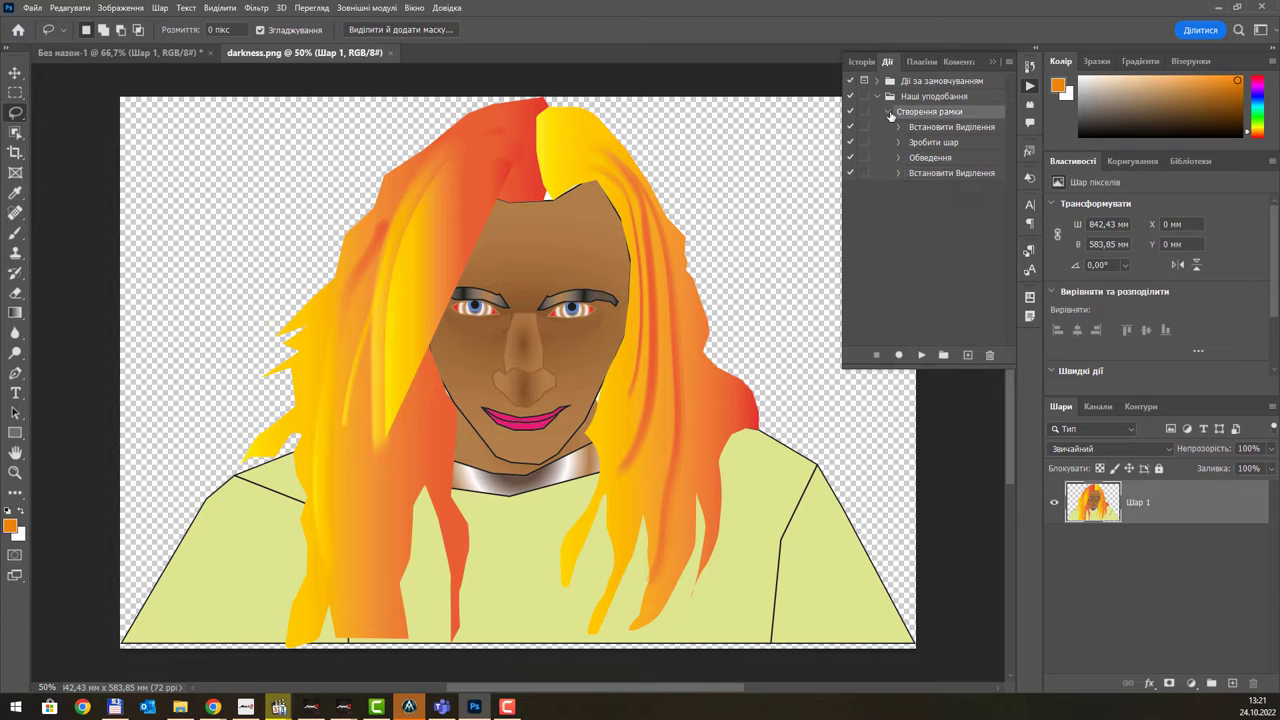
pyautogui.click(889, 114)
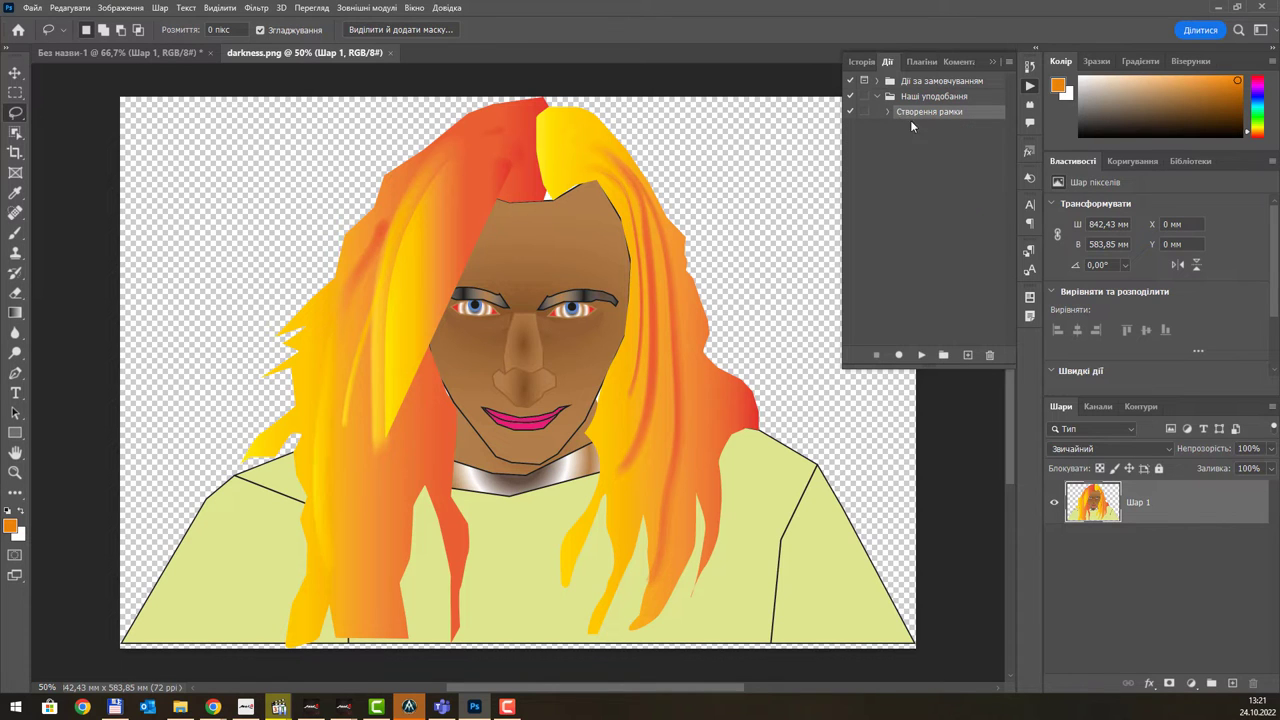
pyautogui.click(918, 356)
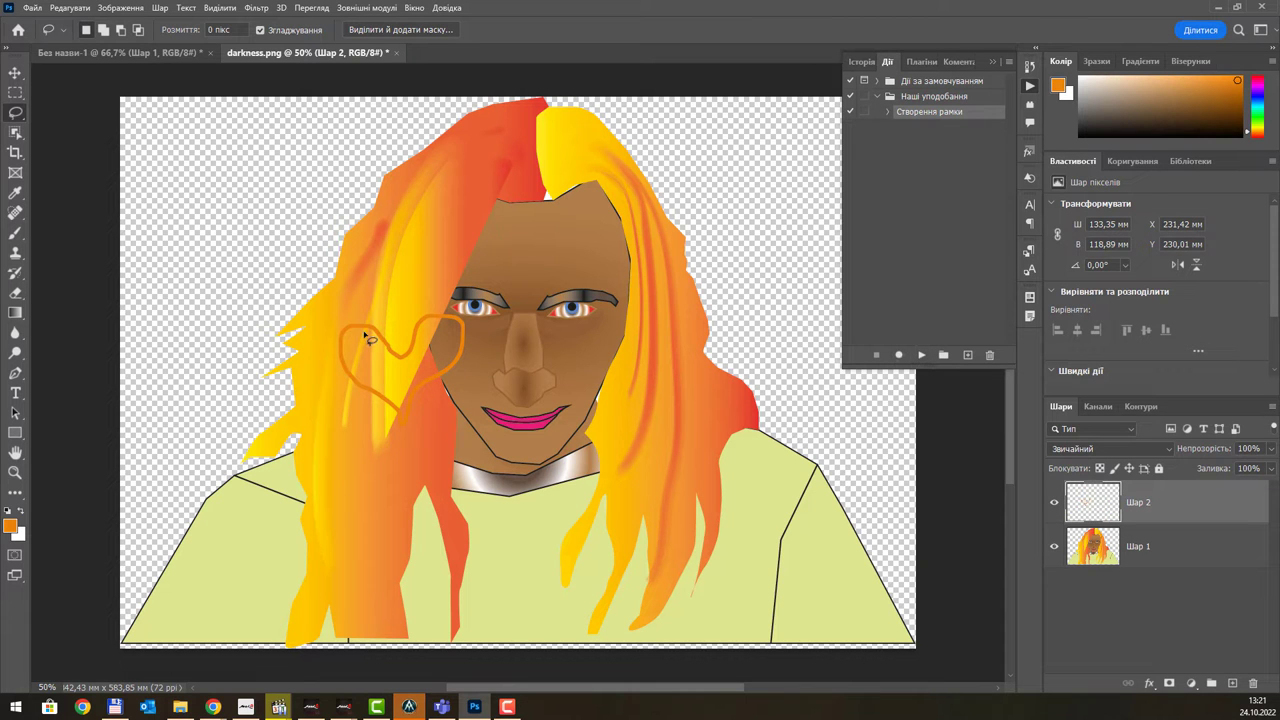
pyautogui.press('v')
pyautogui.moveTo(366, 338)
pyautogui.mouseDown()
pyautogui.moveTo(407, 354)
pyautogui.moveTo(252, 224)
pyautogui.moveTo(237, 290)
pyautogui.moveTo(295, 324)
pyautogui.moveTo(262, 162)
pyautogui.moveTo(366, 321)
pyautogui.moveTo(437, 376)
pyautogui.moveTo(543, 350)
pyautogui.mouseUp()
pyautogui.click(695, 257)
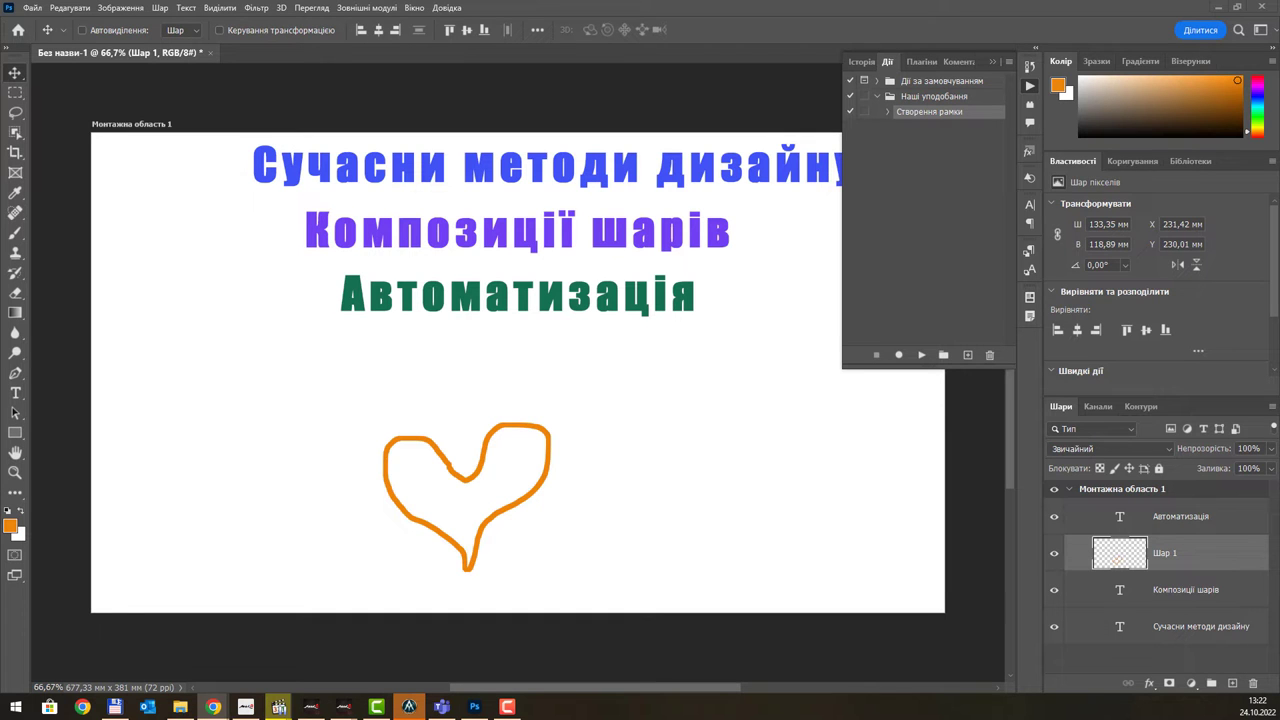
pyautogui.click(32, 8)
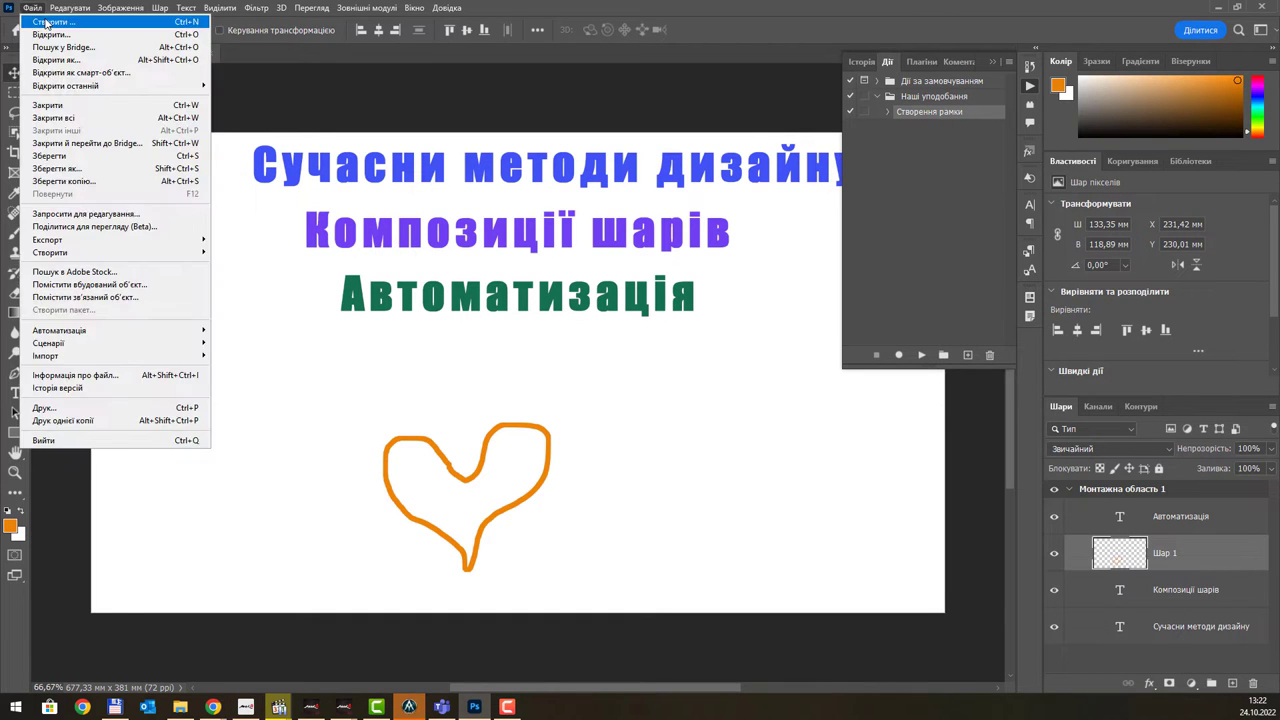
pyautogui.click(45, 22)
pyautogui.press('Return')
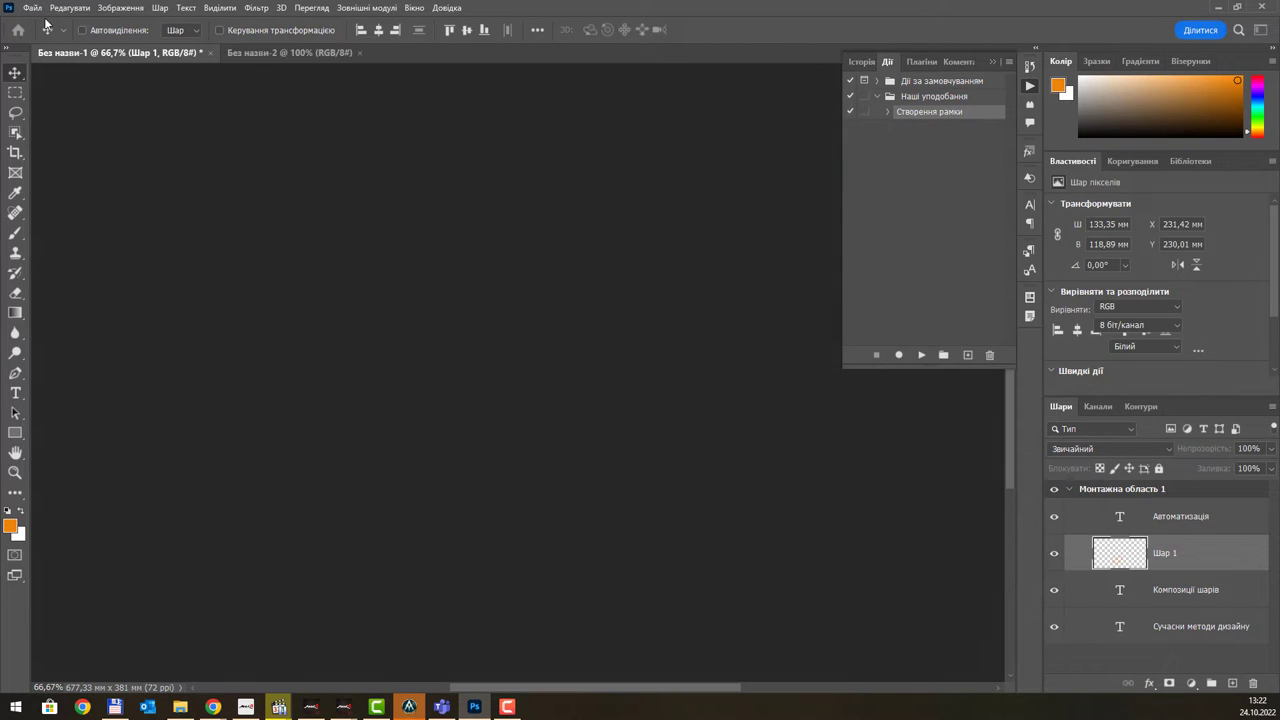
pyautogui.hotkey('ctrl', 'v')
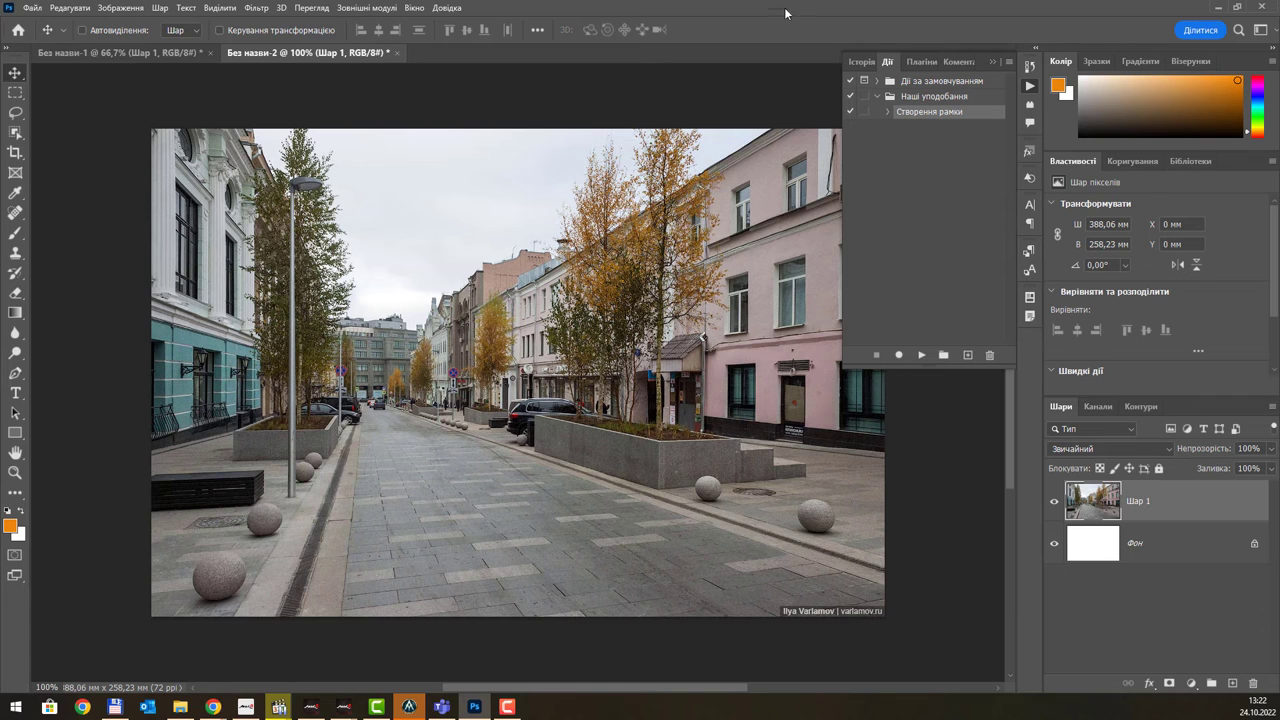
pyautogui.click(921, 355)
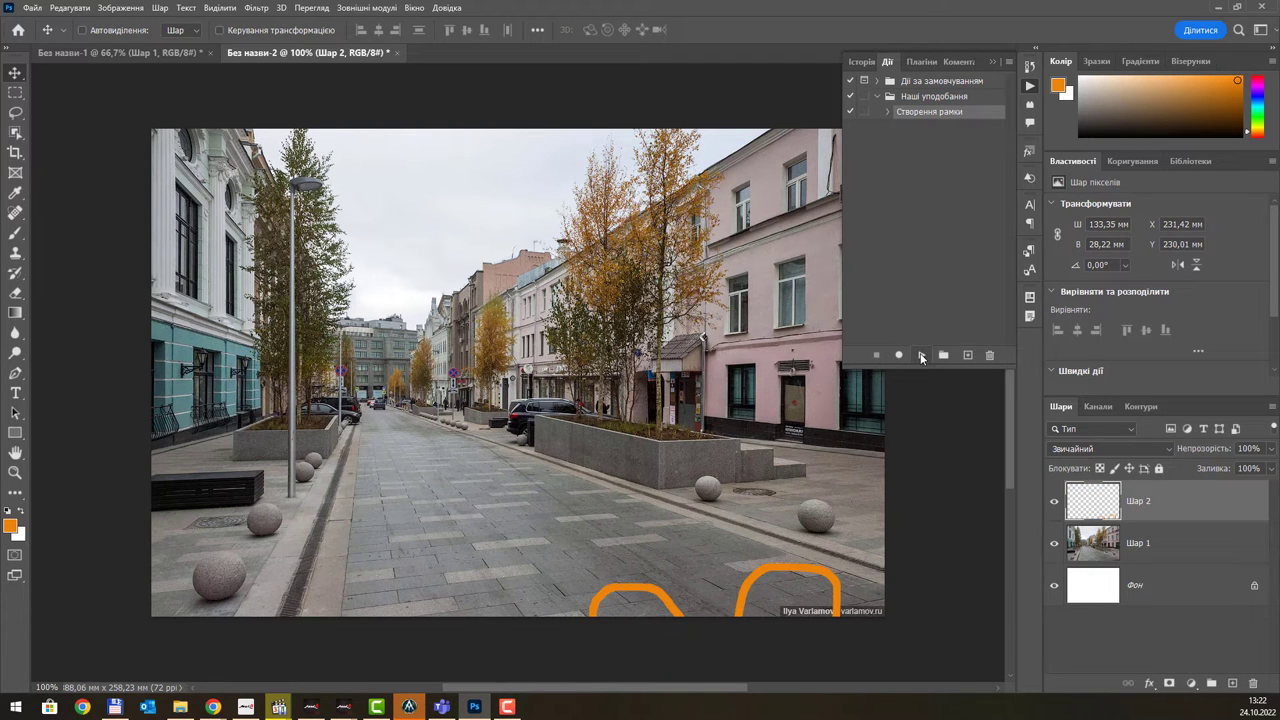
pyautogui.moveTo(762, 592)
pyautogui.mouseDown()
pyautogui.moveTo(620, 300)
pyautogui.moveTo(636, 301)
pyautogui.mouseUp()
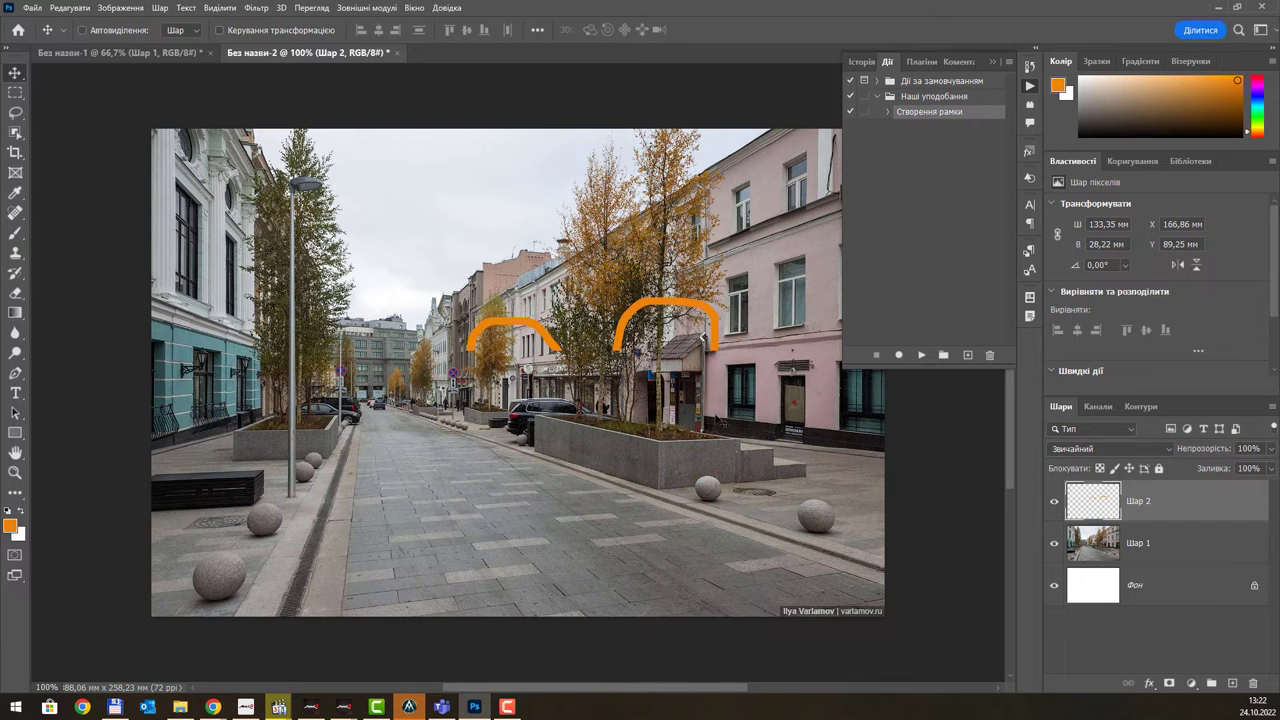
pyautogui.moveTo(653, 342)
pyautogui.mouseDown()
pyautogui.moveTo(778, 537)
pyautogui.moveTo(804, 621)
pyautogui.mouseUp()
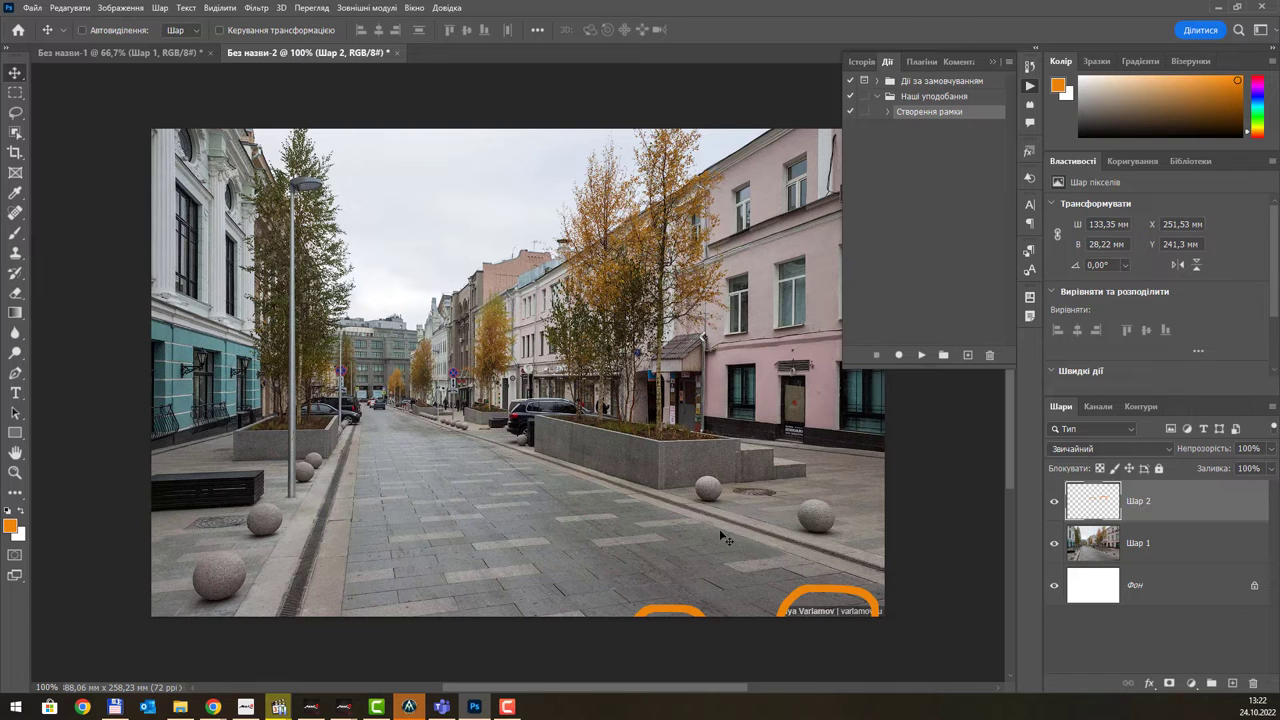
pyautogui.hotkey('ctrl', 'w')
pyautogui.click(699, 263)
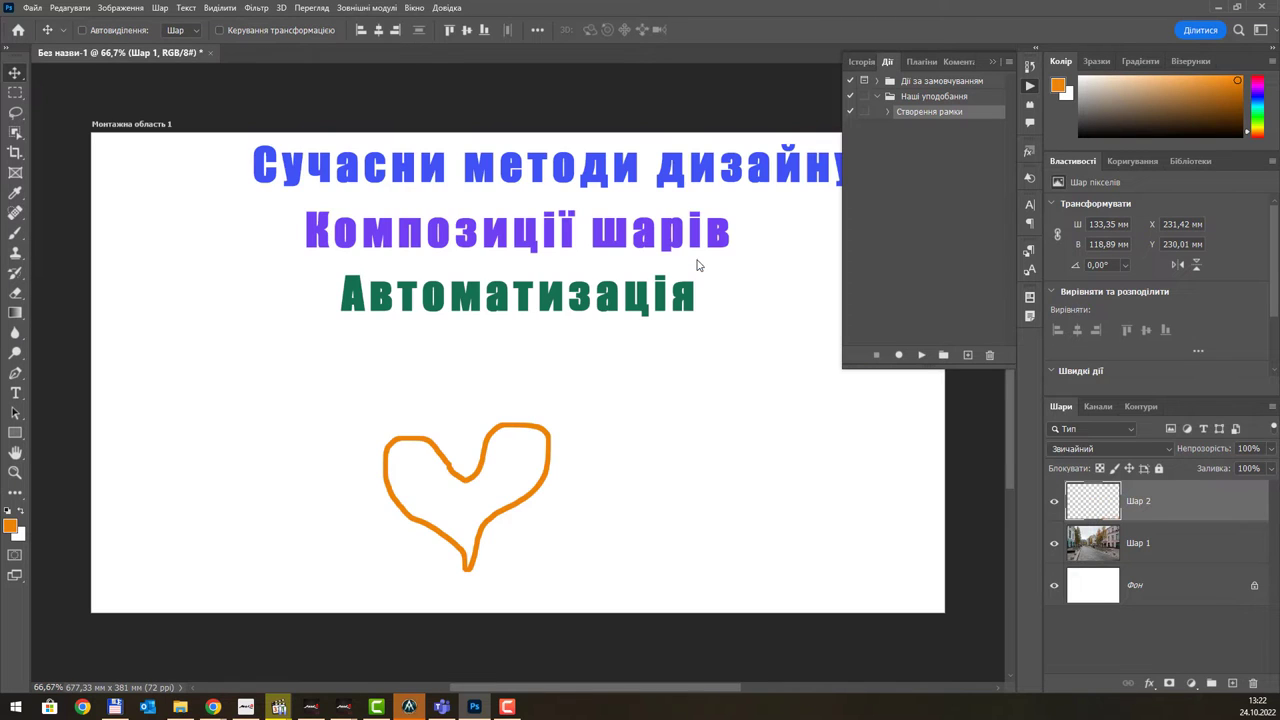
pyautogui.click(113, 14)
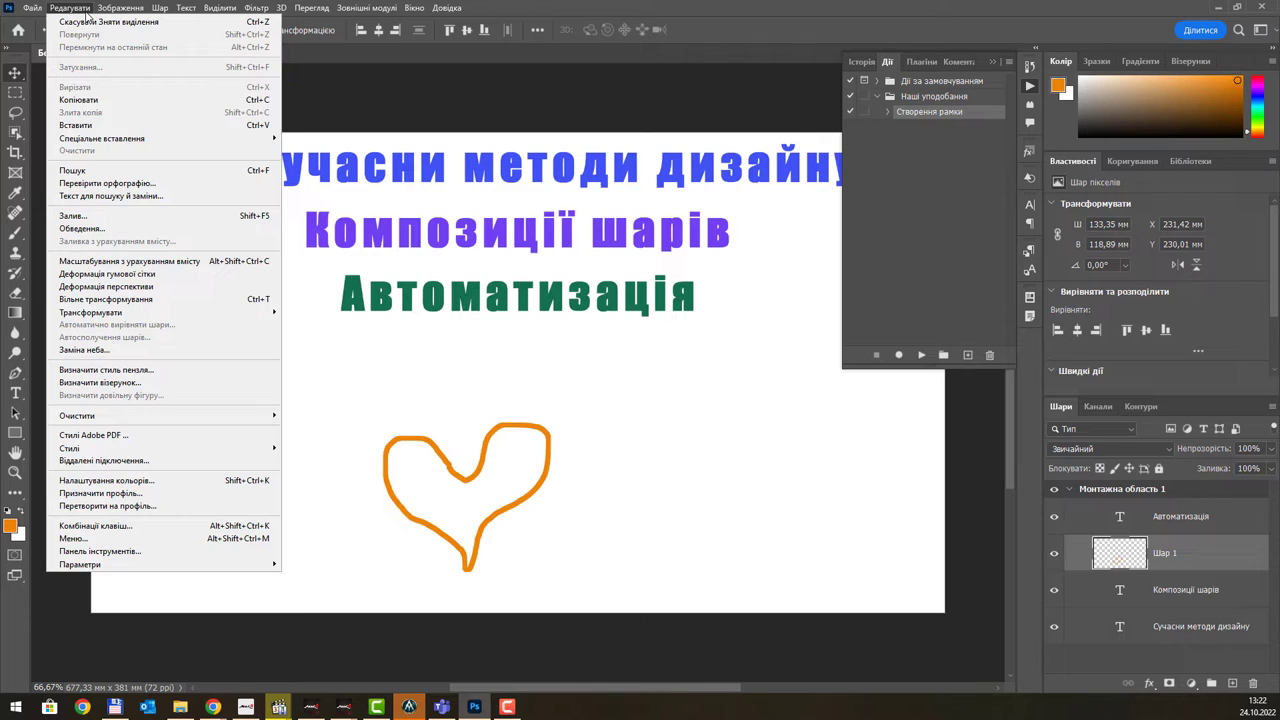
pyautogui.click(70, 8)
pyautogui.click(118, 8)
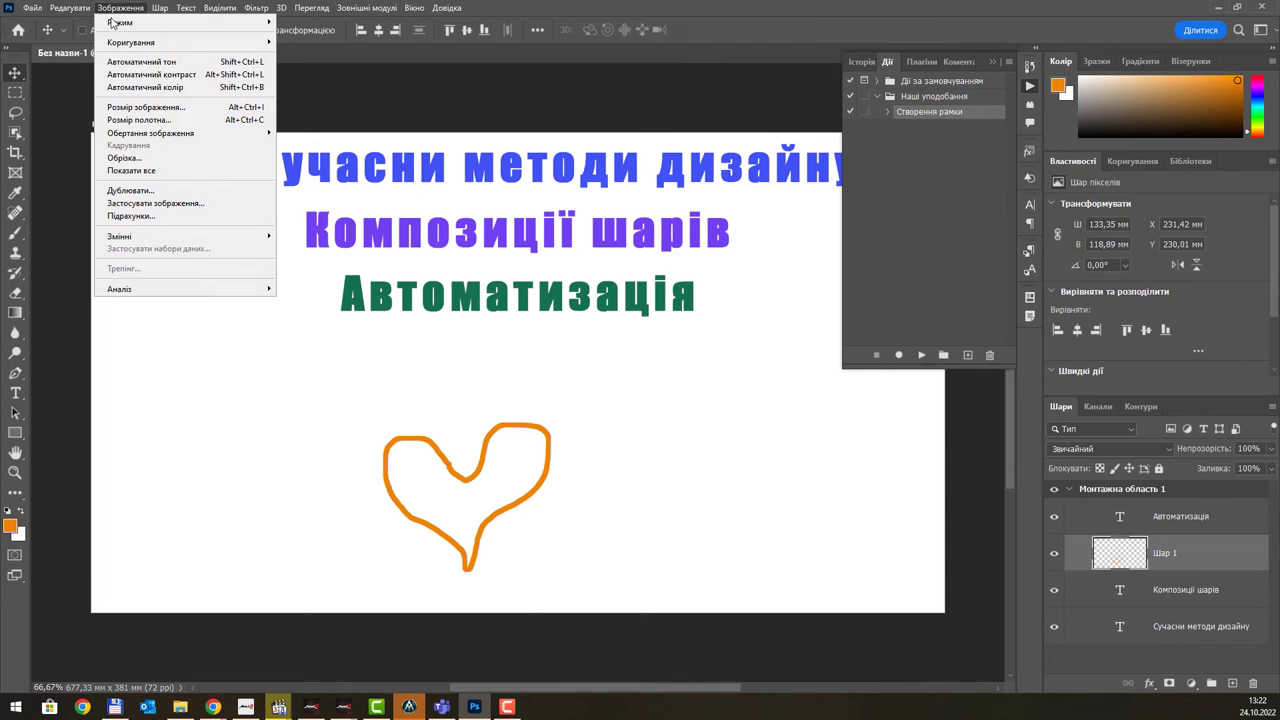
pyautogui.click(146, 107)
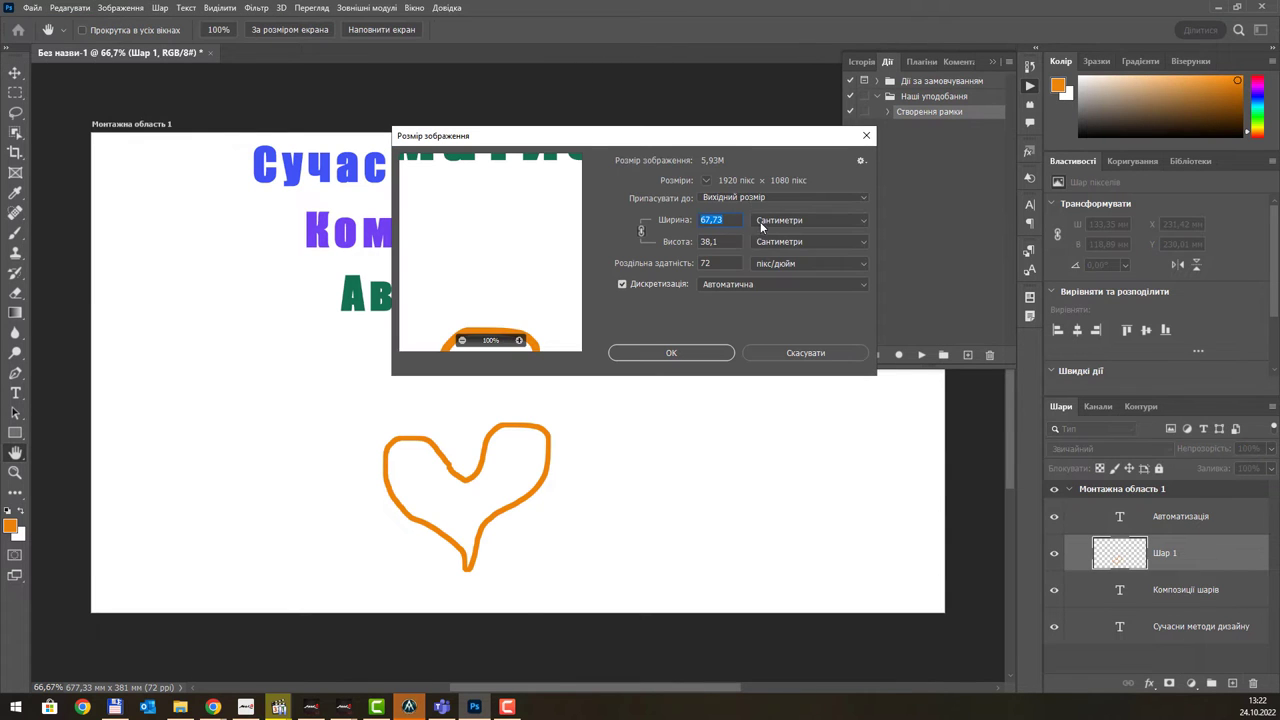
pyautogui.click(760, 221)
pyautogui.click(765, 240)
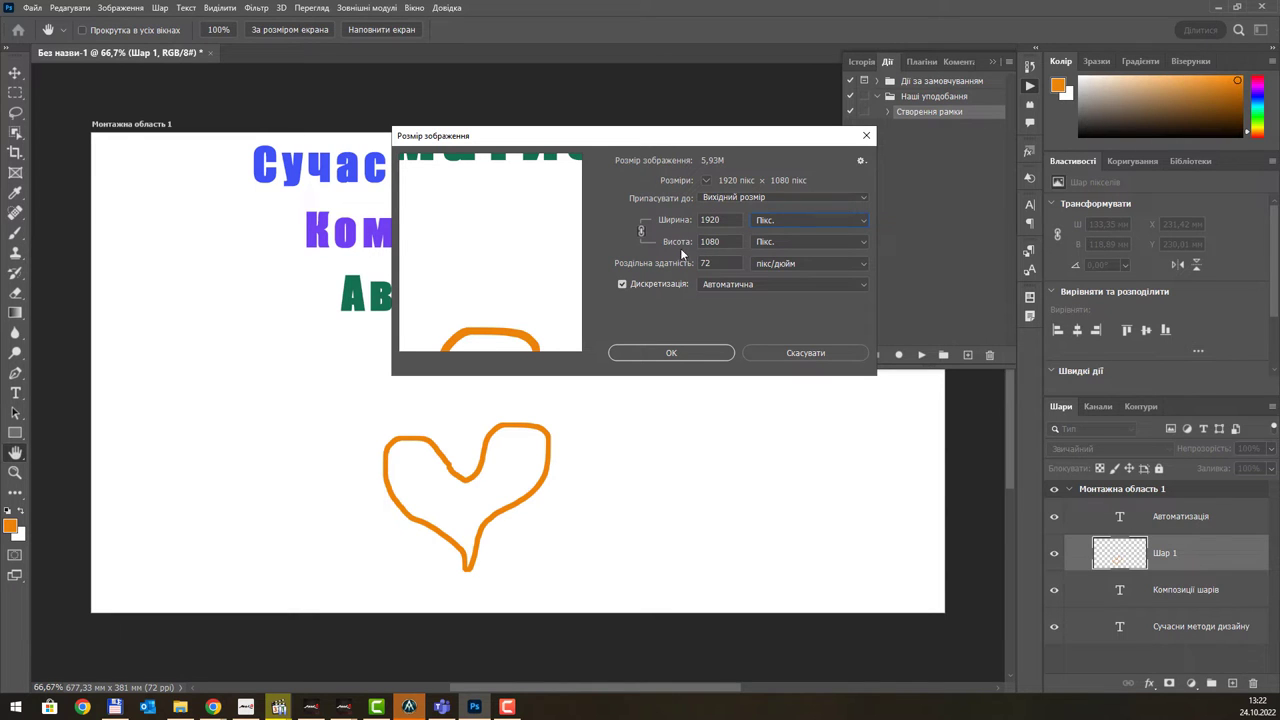
pyautogui.click(866, 135)
pyautogui.click(33, 8)
pyautogui.click(48, 21)
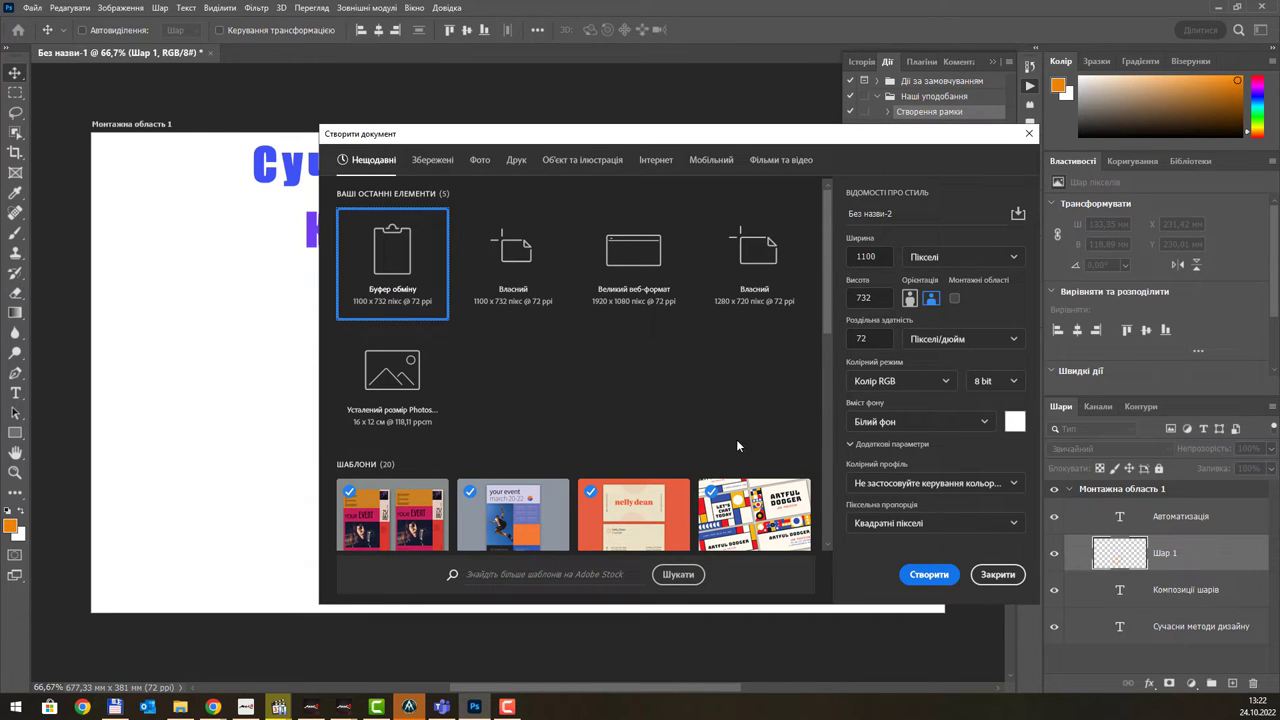
pyautogui.click(1029, 134)
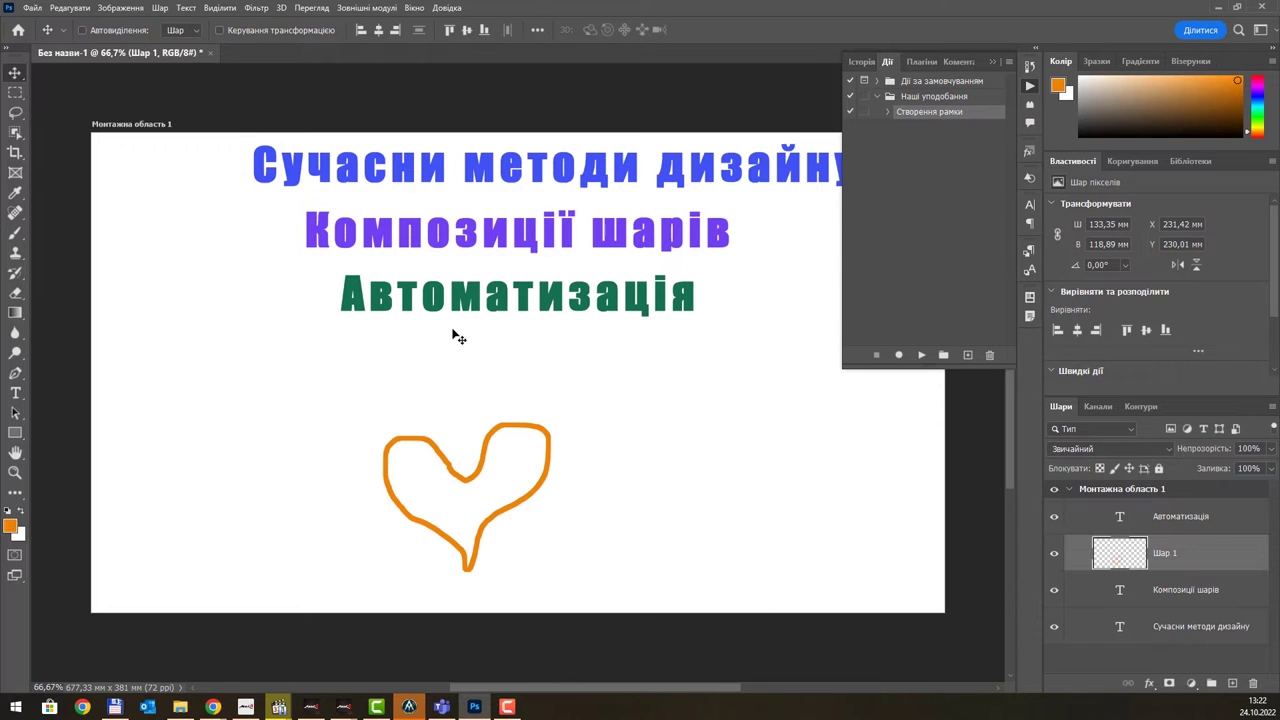
# - Select all, delete the heart drawing from Шар 1, and deselect
pyautogui.hotkey('ctrl', 'a')
pyautogui.press('Delete')
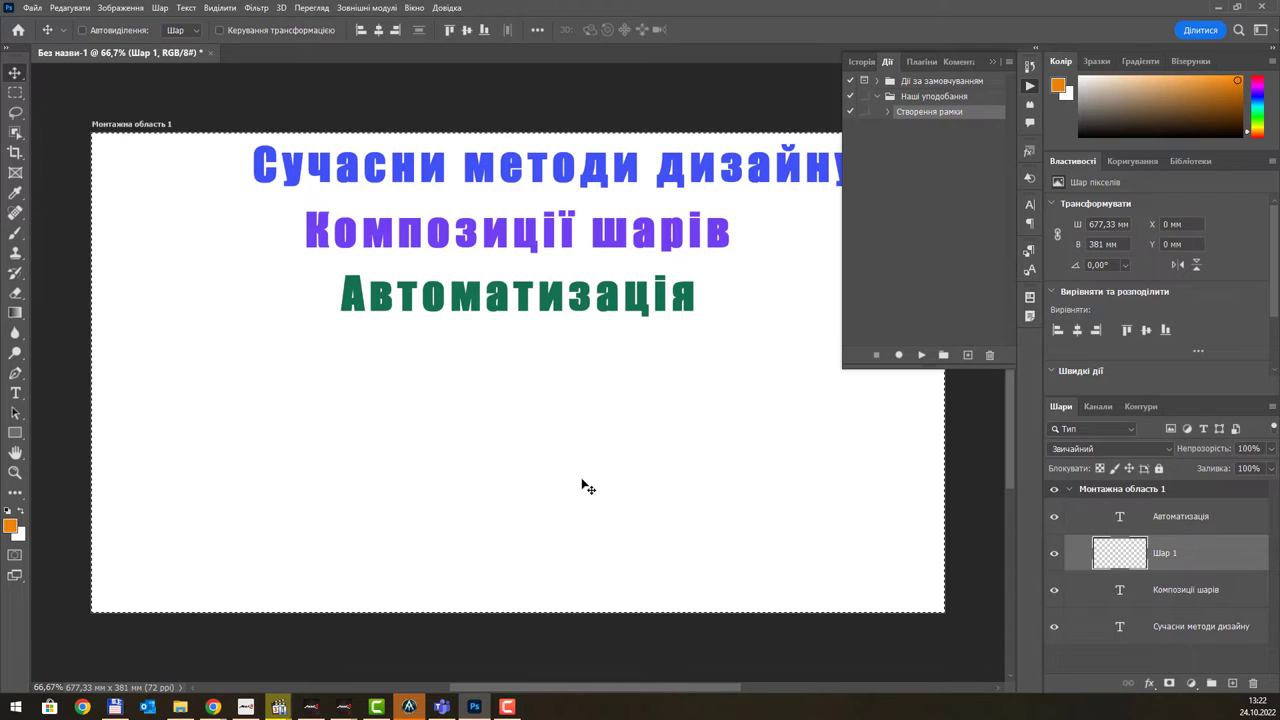
pyautogui.hotkey('ctrl', 'd')
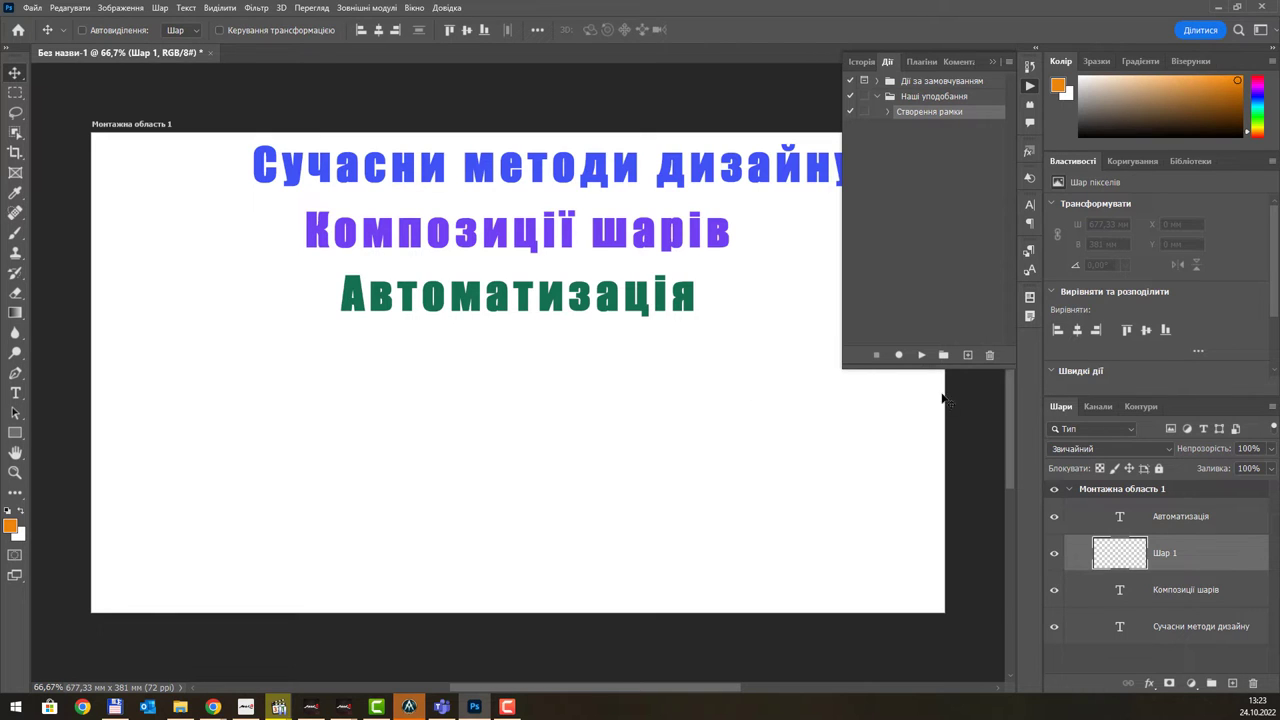
# - Start recording orange-tagged action 'Рамка документу' with no function key, recording select-all first
pyautogui.click(966, 358)
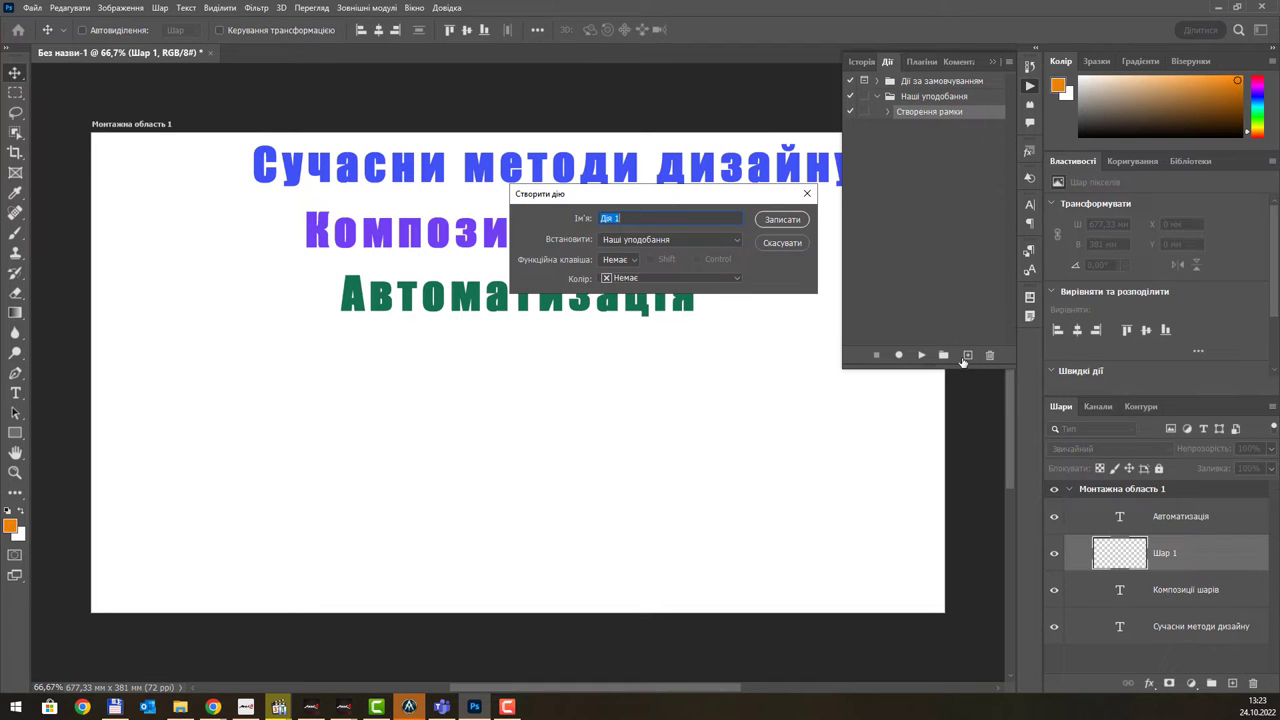
pyautogui.write('Р')
pyautogui.write('ен')
pyautogui.click(632, 262)
pyautogui.click(630, 268)
pyautogui.click(632, 279)
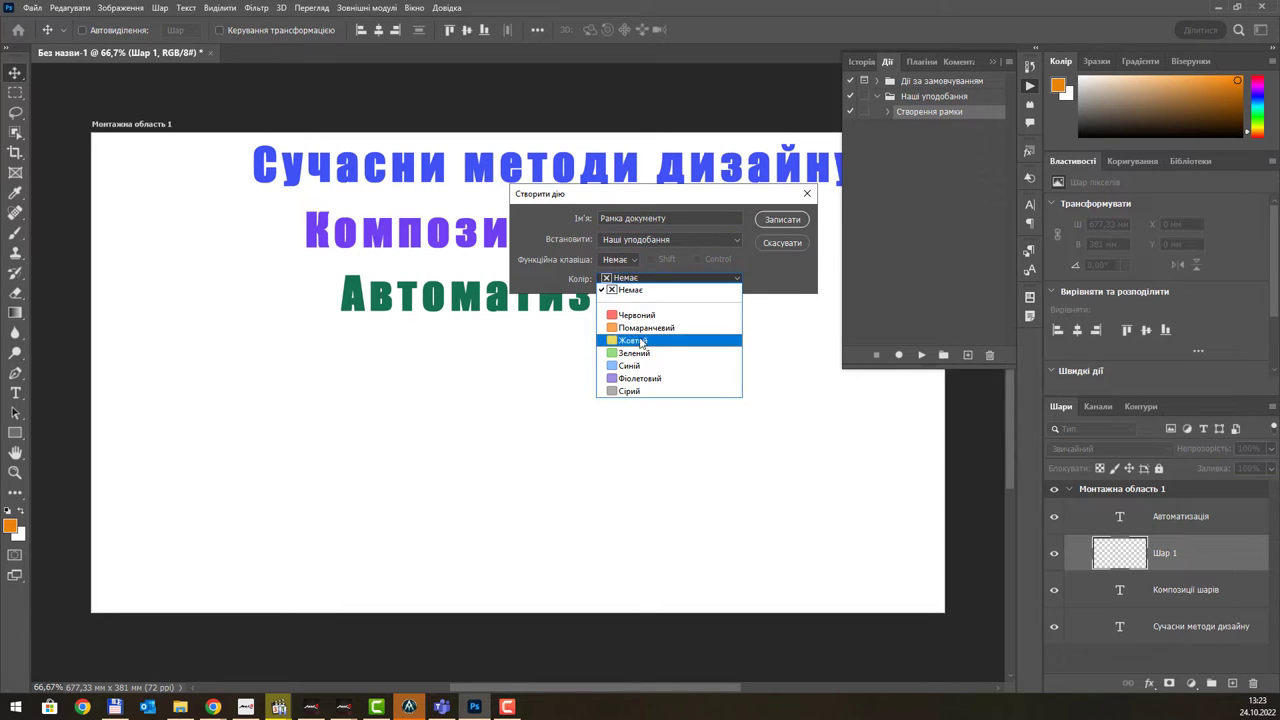
pyautogui.click(640, 324)
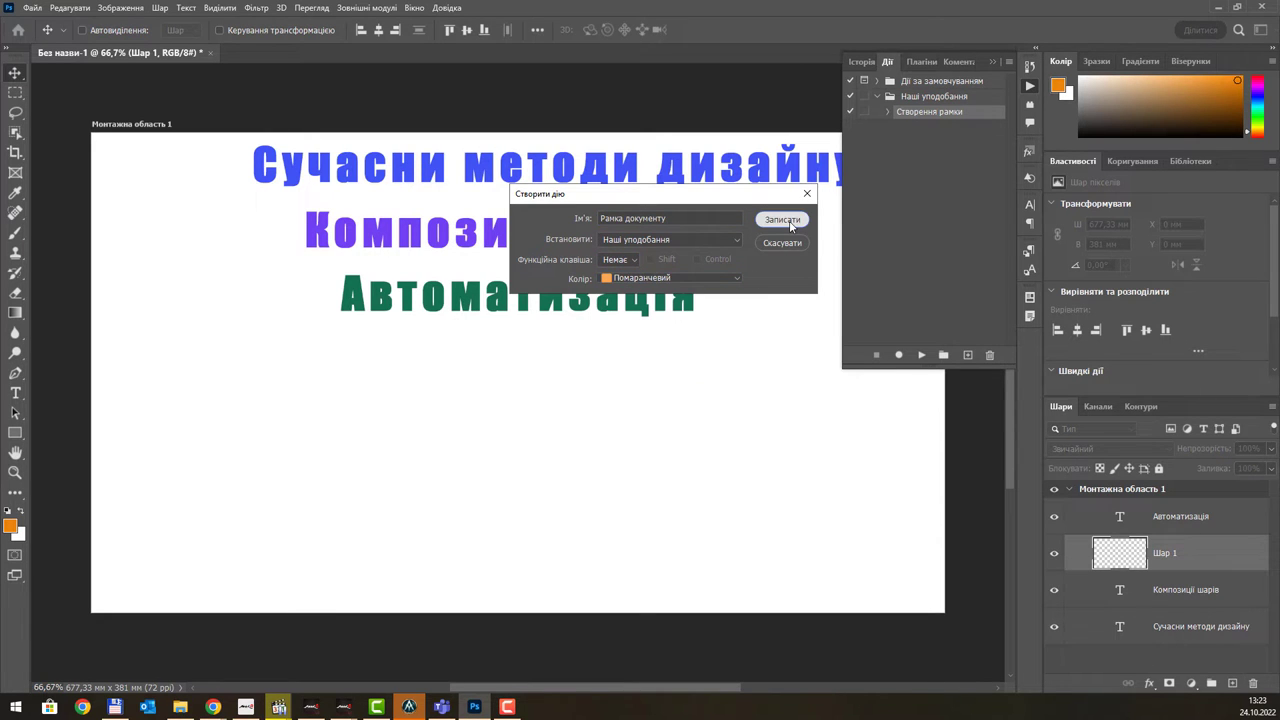
pyautogui.click(782, 220)
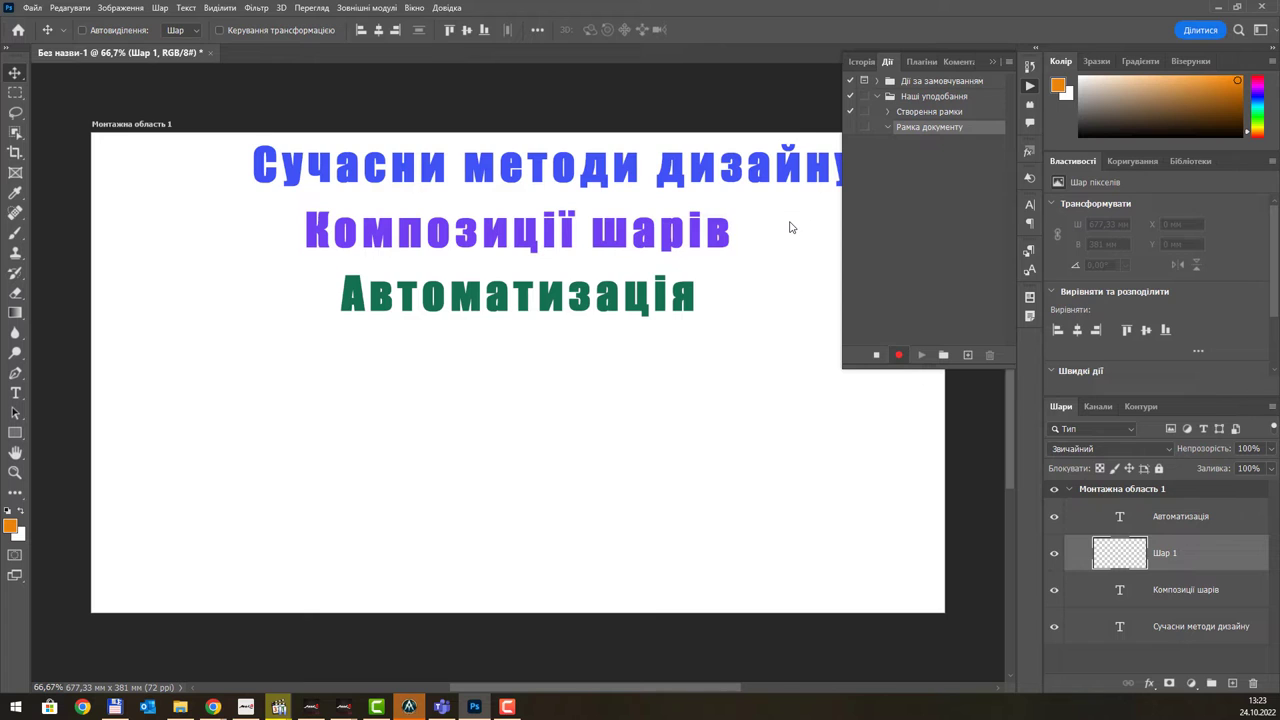
pyautogui.hotkey('ctrl', 'a')
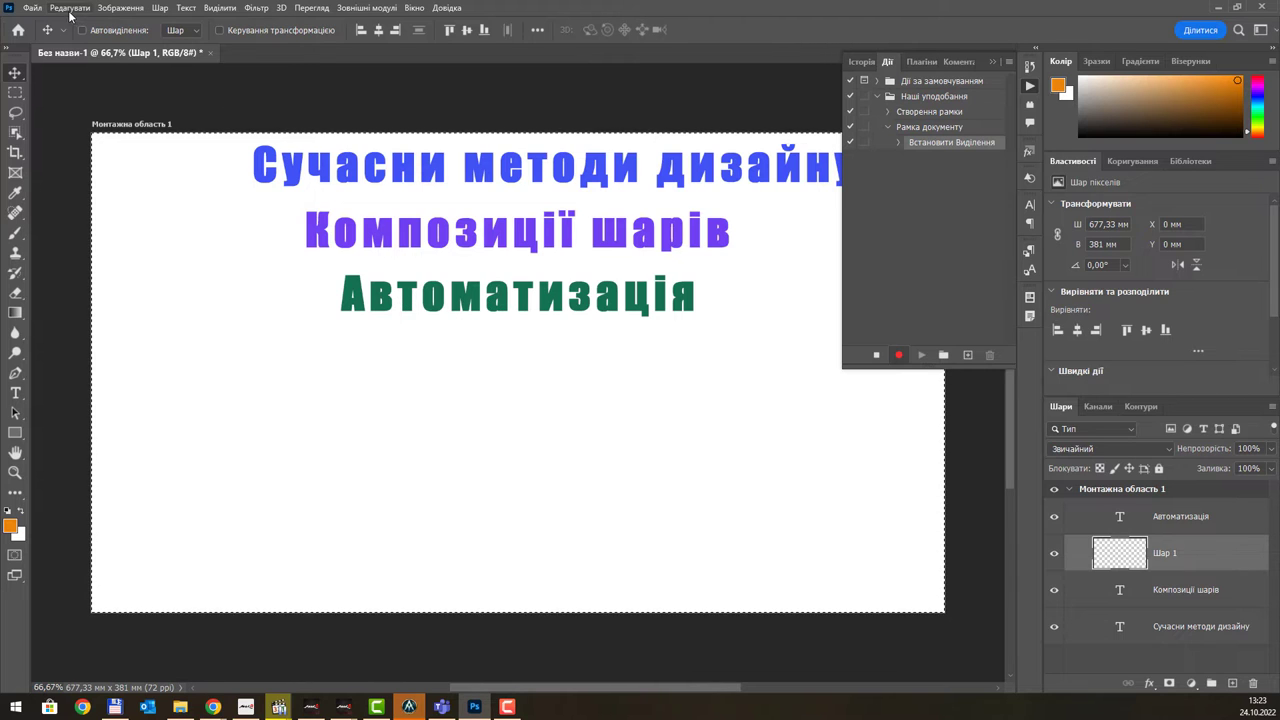
# - Record an 11 px orange Inside stroke and deselect, then stop recording Рамка документу
pyautogui.click(70, 8)
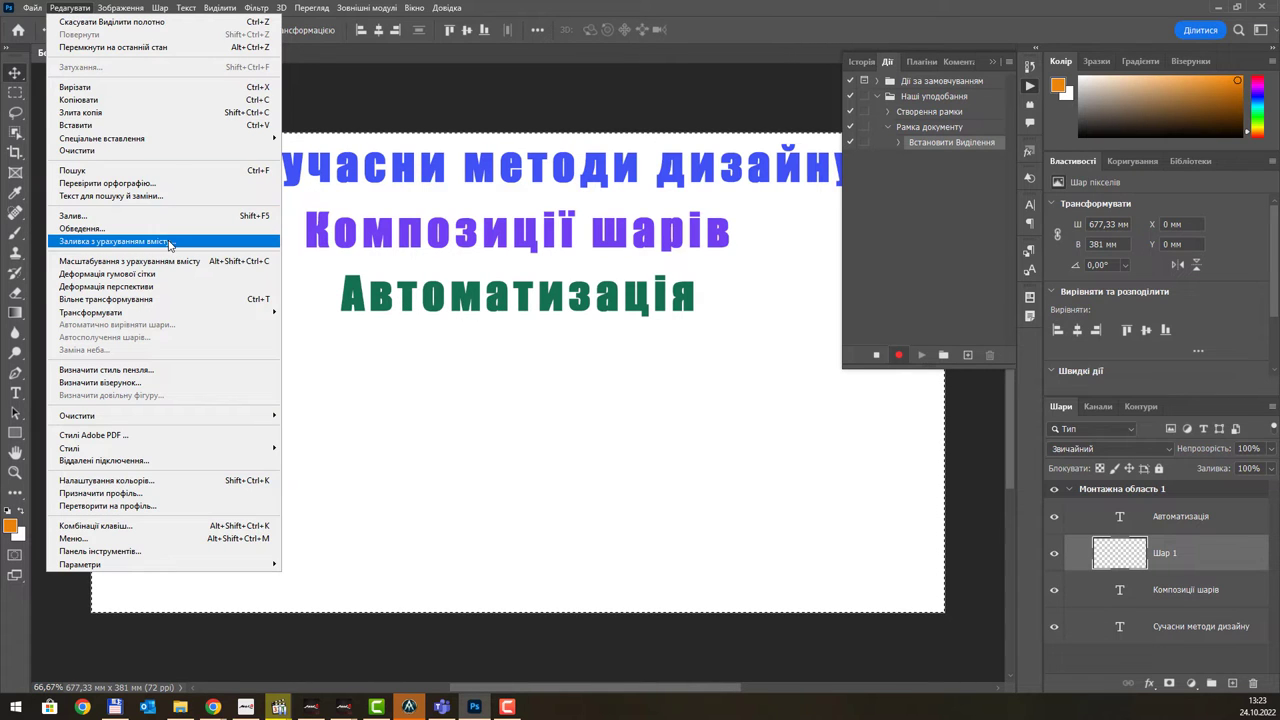
pyautogui.click(166, 229)
pyautogui.click(536, 254)
pyautogui.click(745, 174)
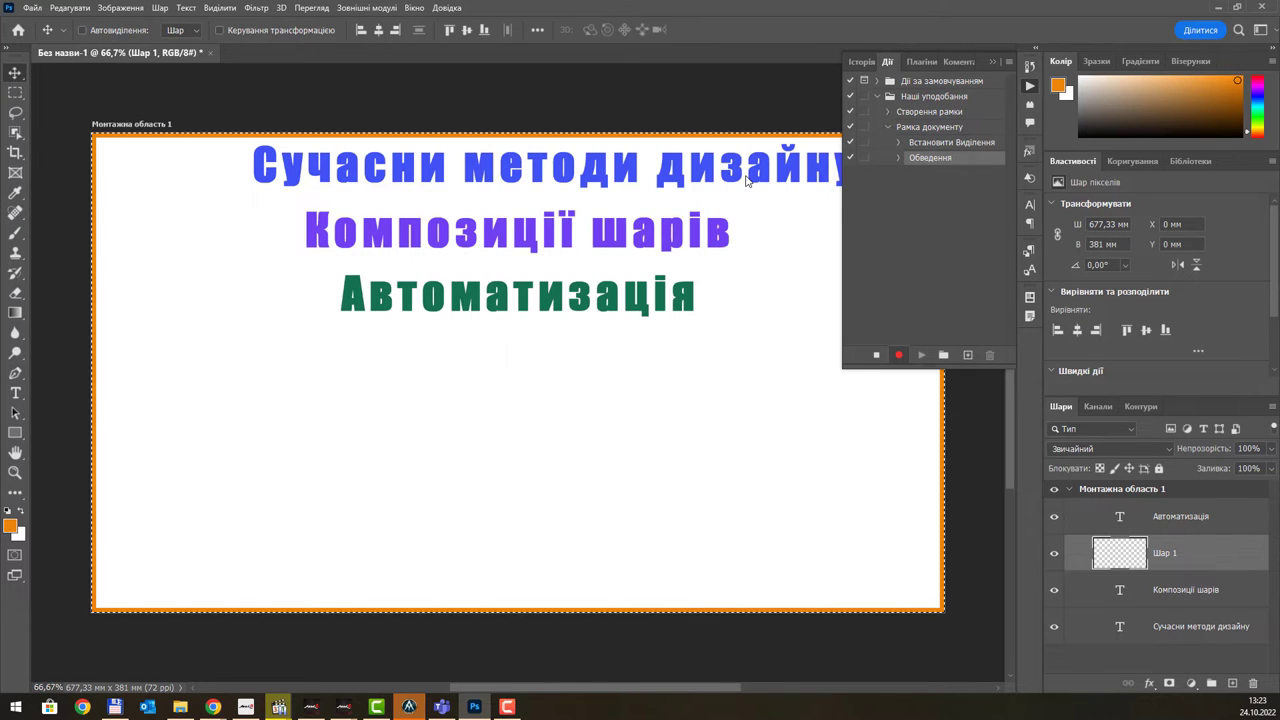
pyautogui.press('ctrl')
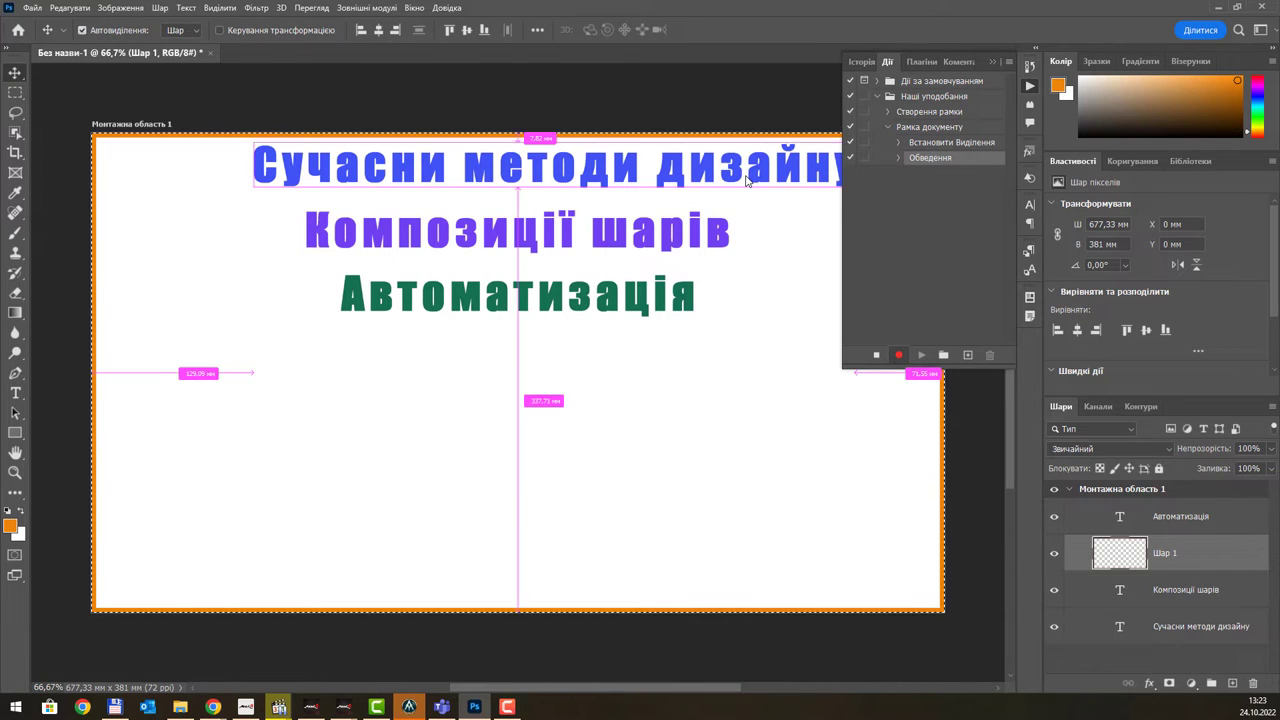
pyautogui.hotkey('ctrl', 'd')
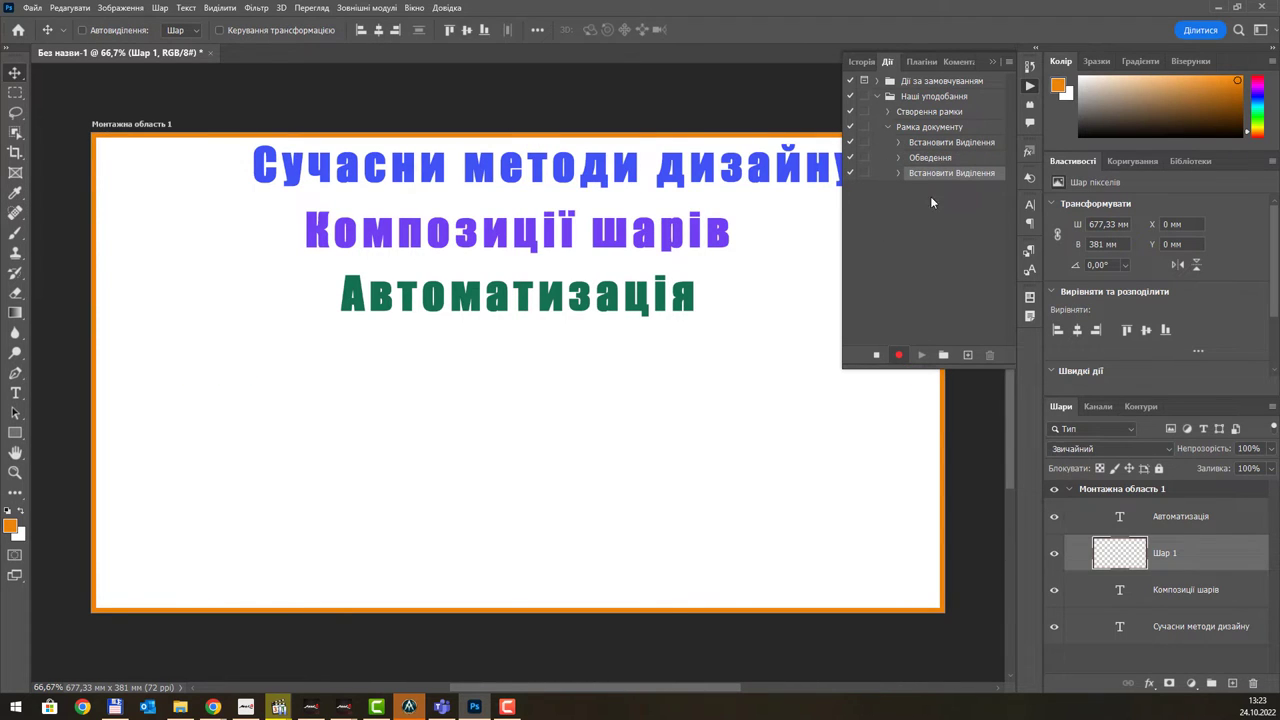
pyautogui.click(876, 355)
# - Paste the street photo into a new clipboard-sized document and frame it with Рамка документу
pyautogui.click(921, 127)
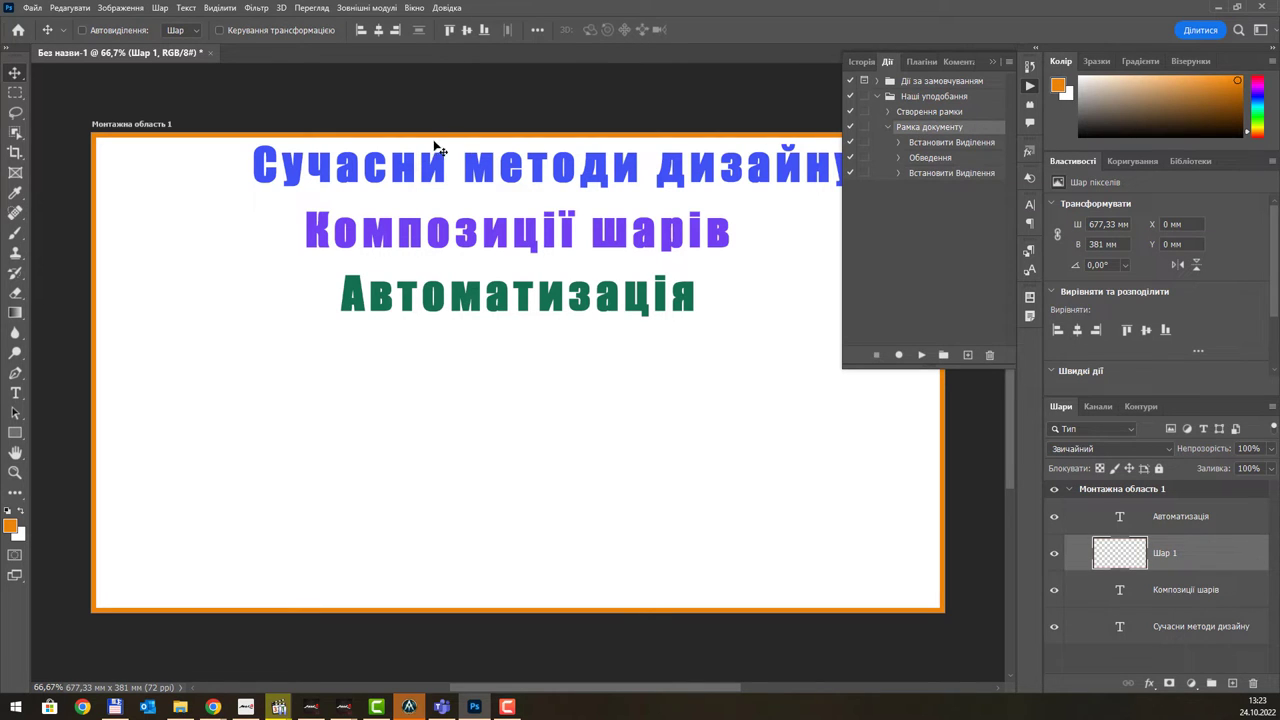
pyautogui.click(32, 7)
pyautogui.click(45, 23)
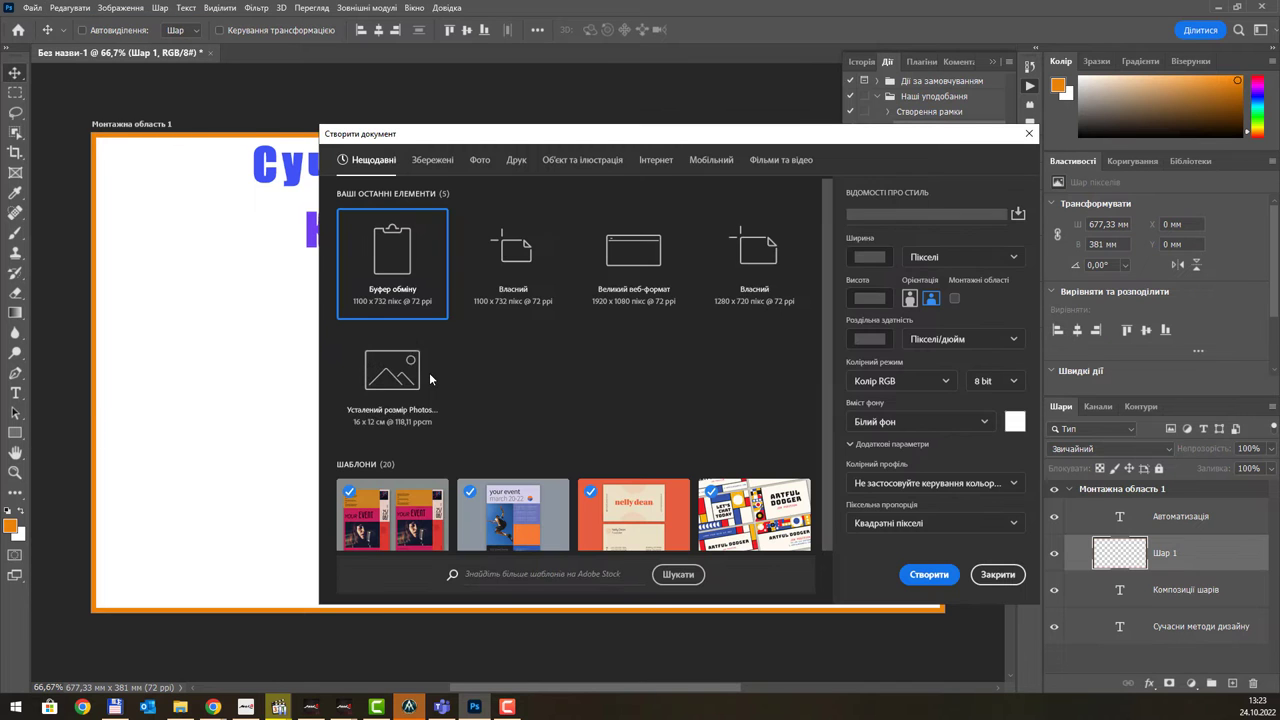
pyautogui.click(908, 574)
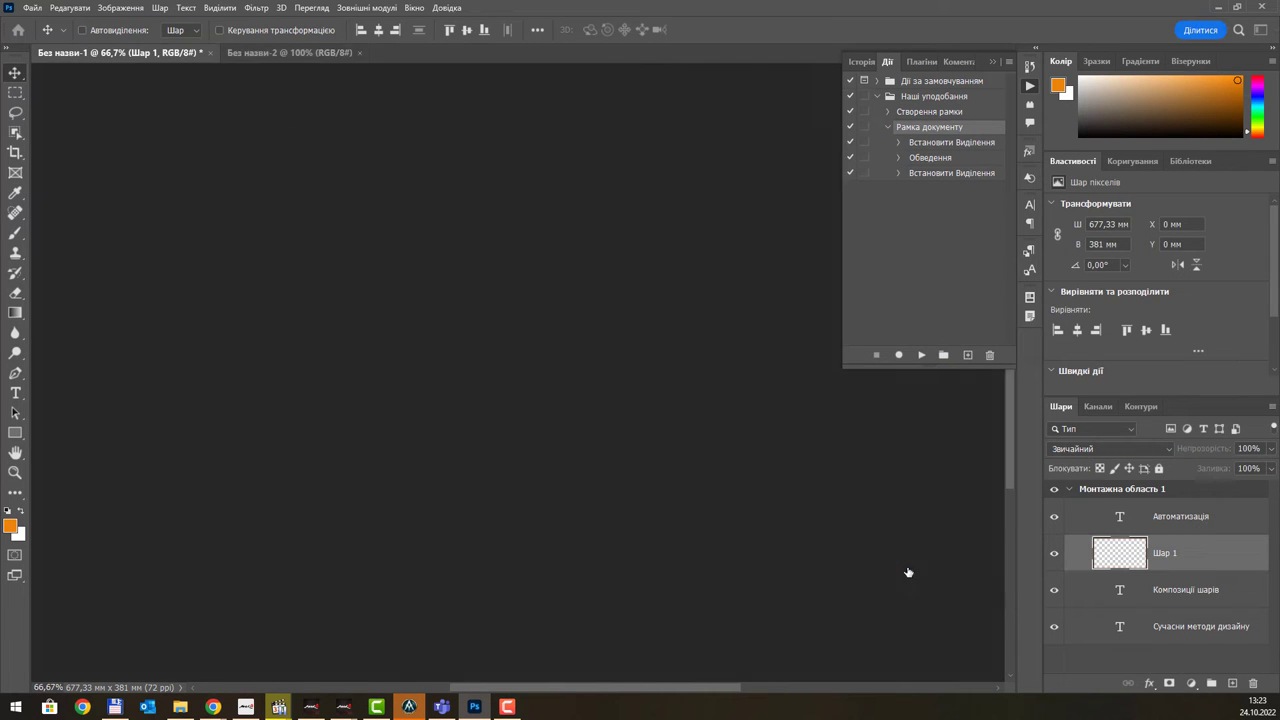
pyautogui.hotkey('ctrl', 'v')
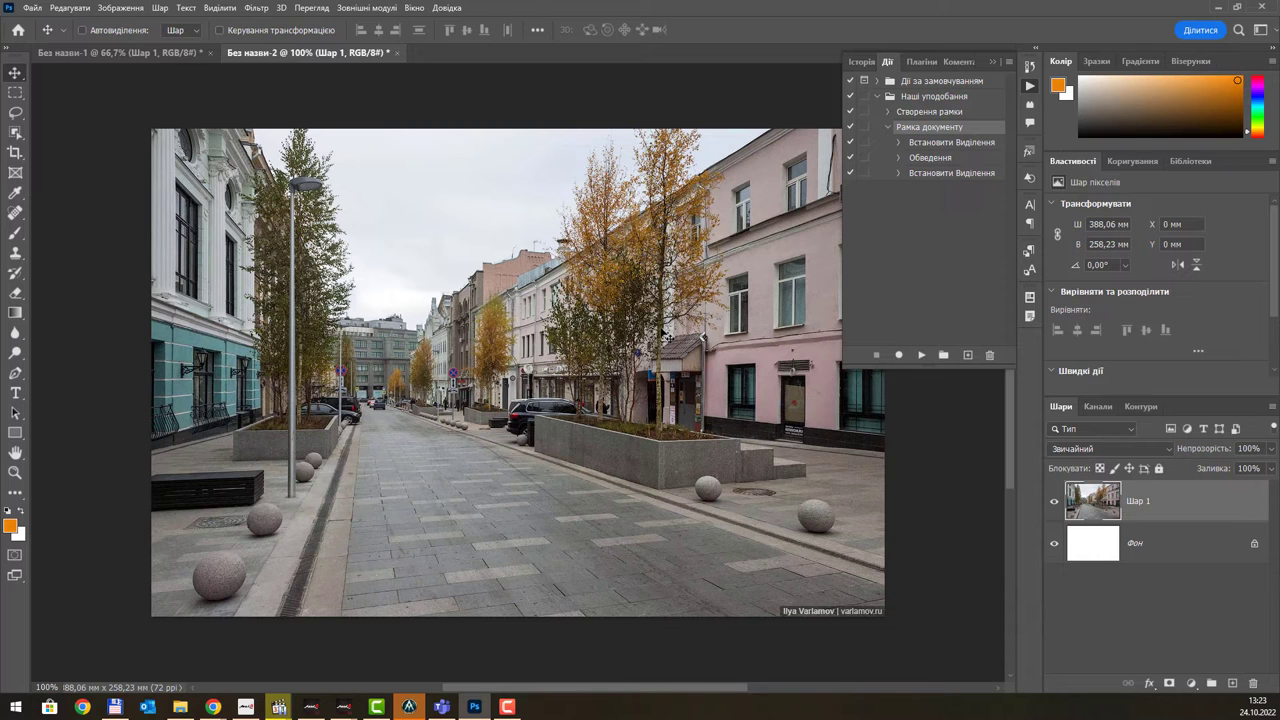
pyautogui.moveTo(665, 333); pyautogui.dragTo(665, 343)
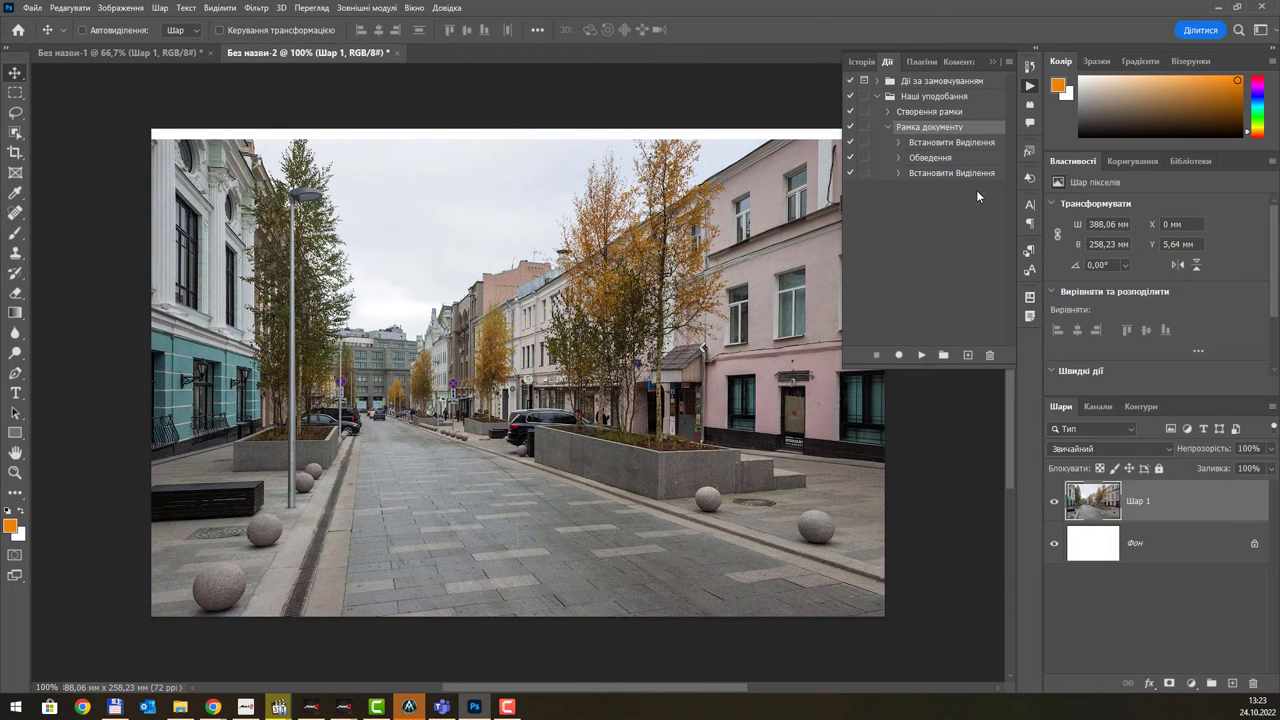
pyautogui.click(921, 355)
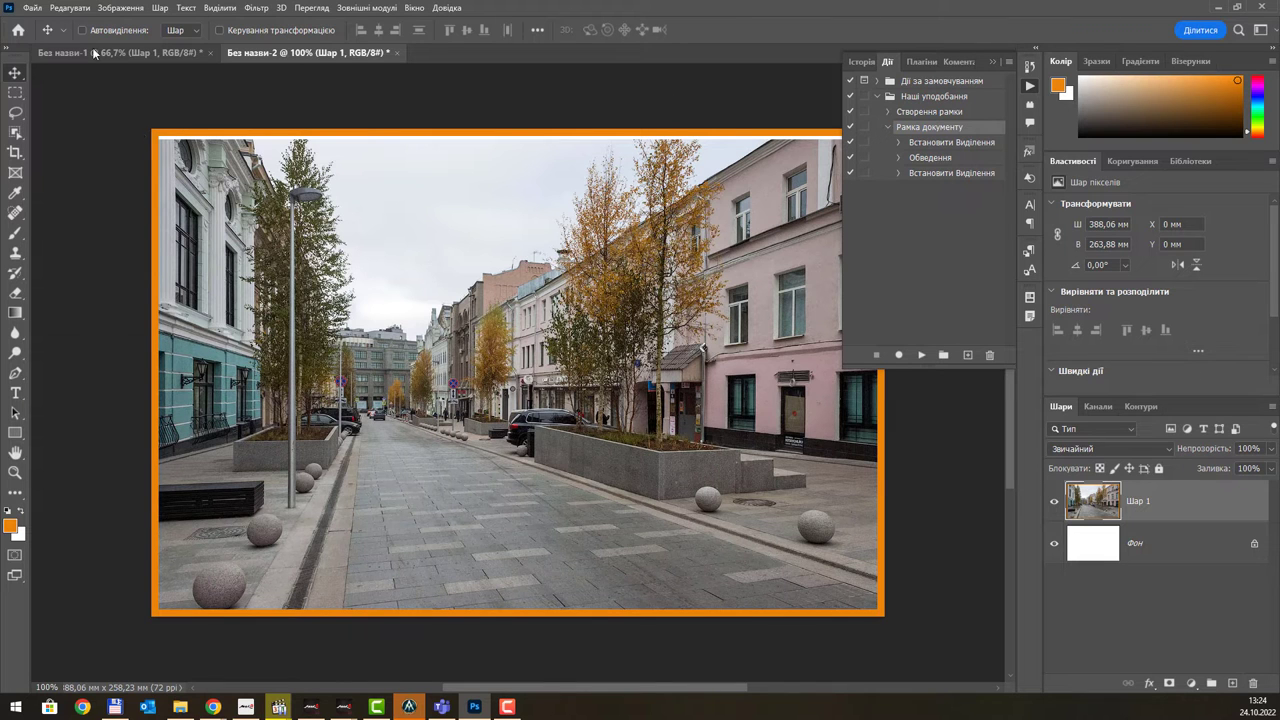
# - Create a blank 400×200 px document and play Рамка документу to add an orange border
pyautogui.click(31, 7)
pyautogui.click(45, 22)
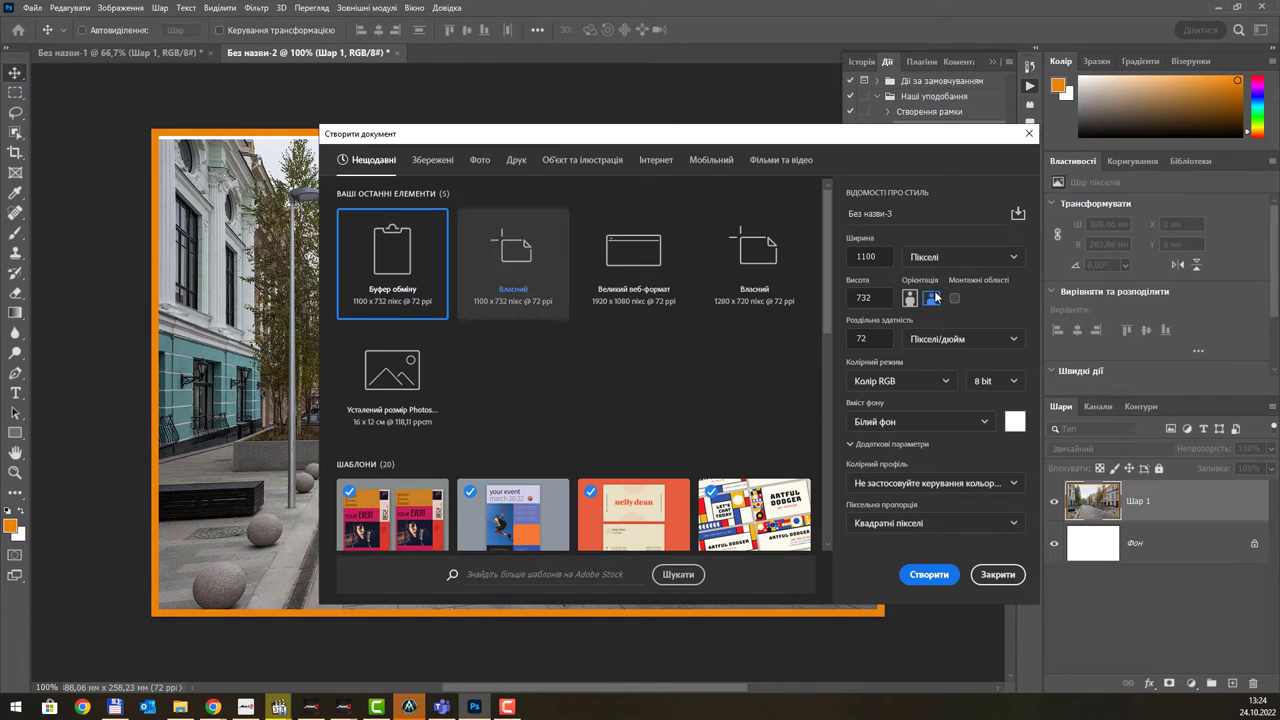
pyautogui.write('4')
pyautogui.press('Tab')
pyautogui.write('200')
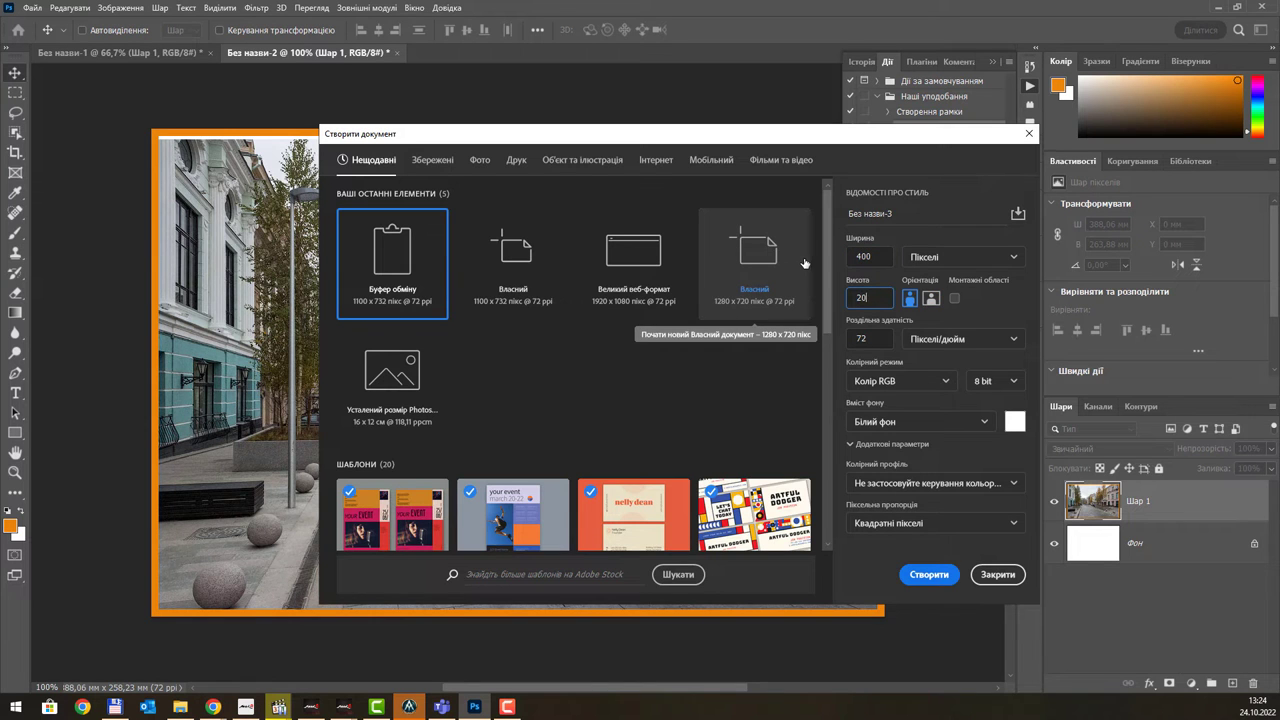
pyautogui.press('Return')
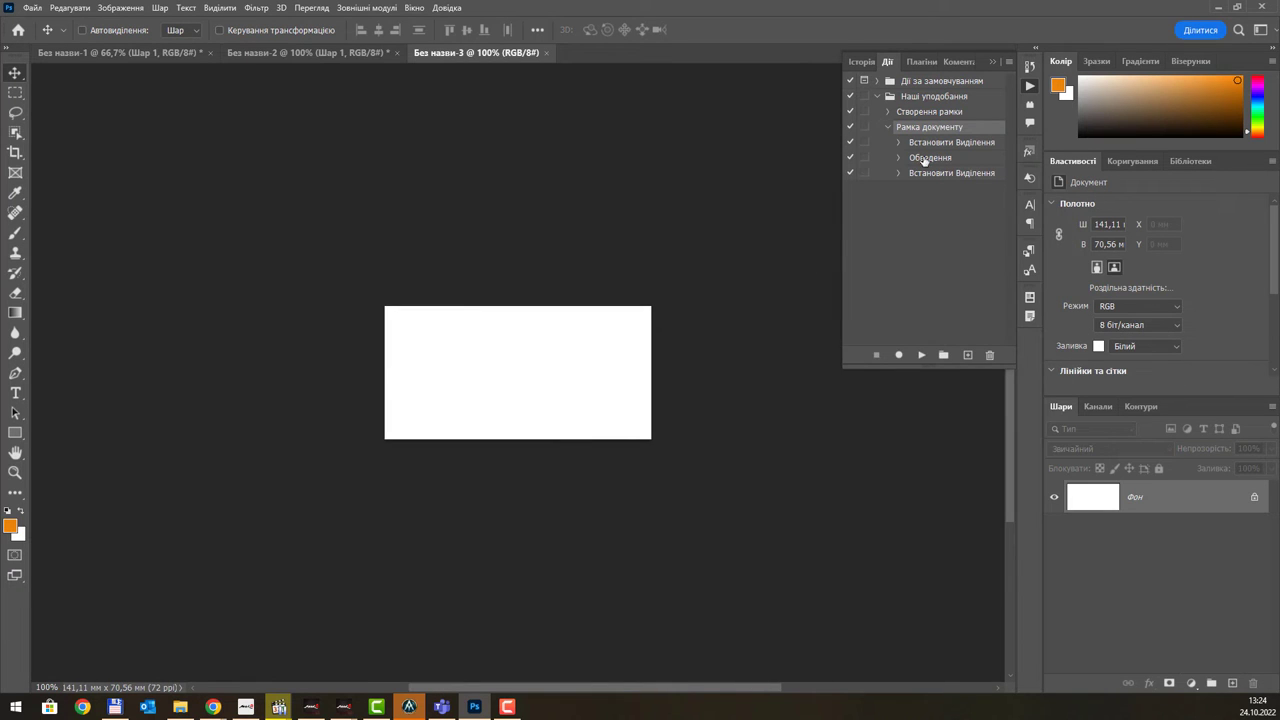
pyautogui.click(887, 127)
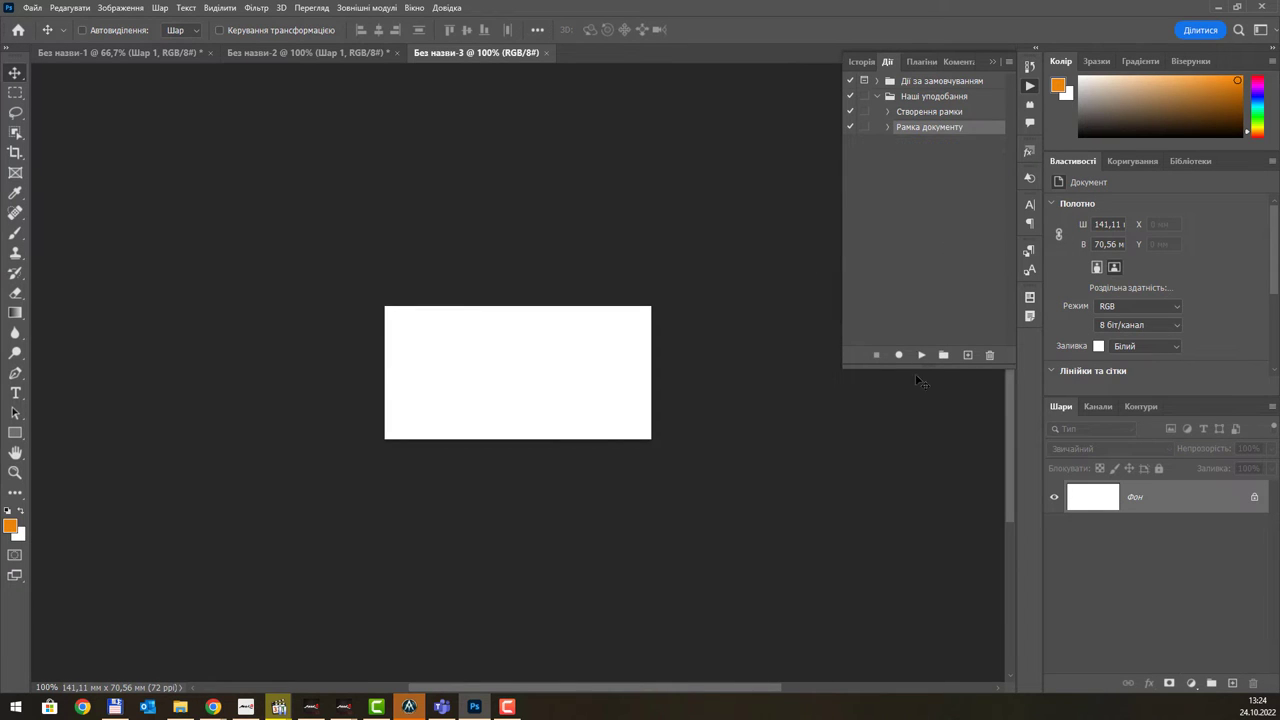
pyautogui.click(921, 355)
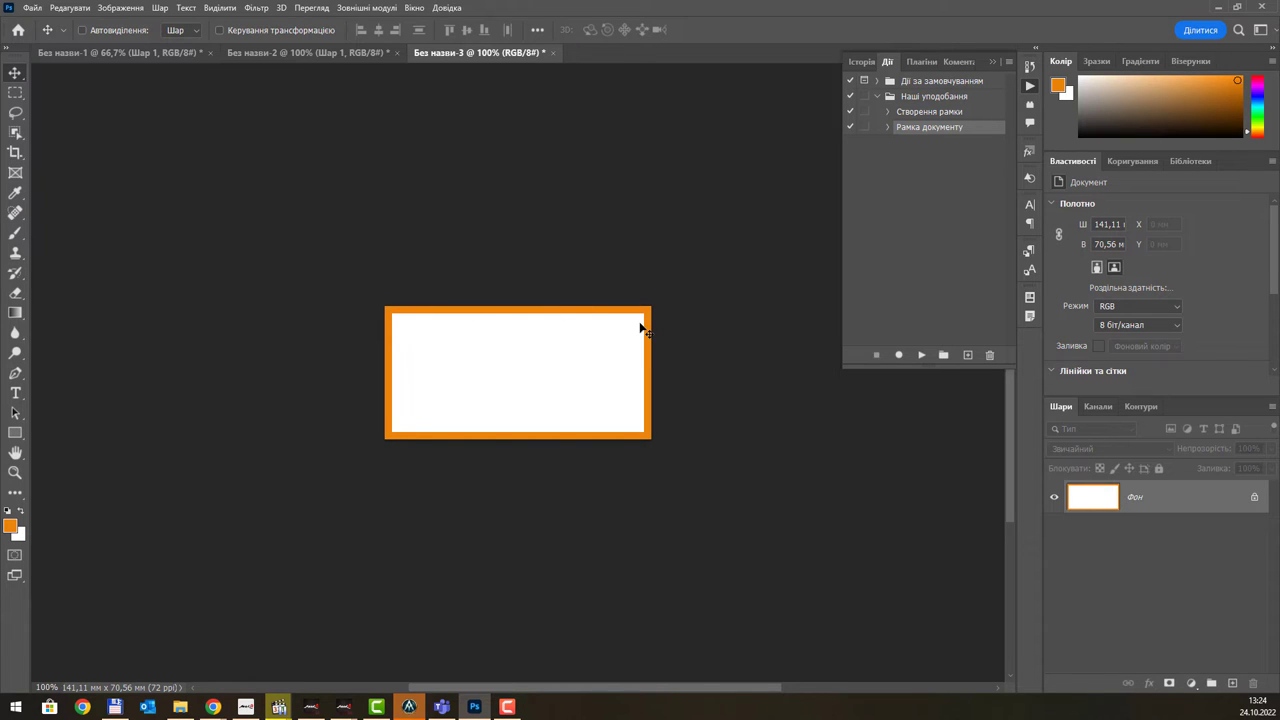
# - Close the 400×200 and street-photo test documents without saving either
pyautogui.click(554, 53)
pyautogui.click(680, 262)
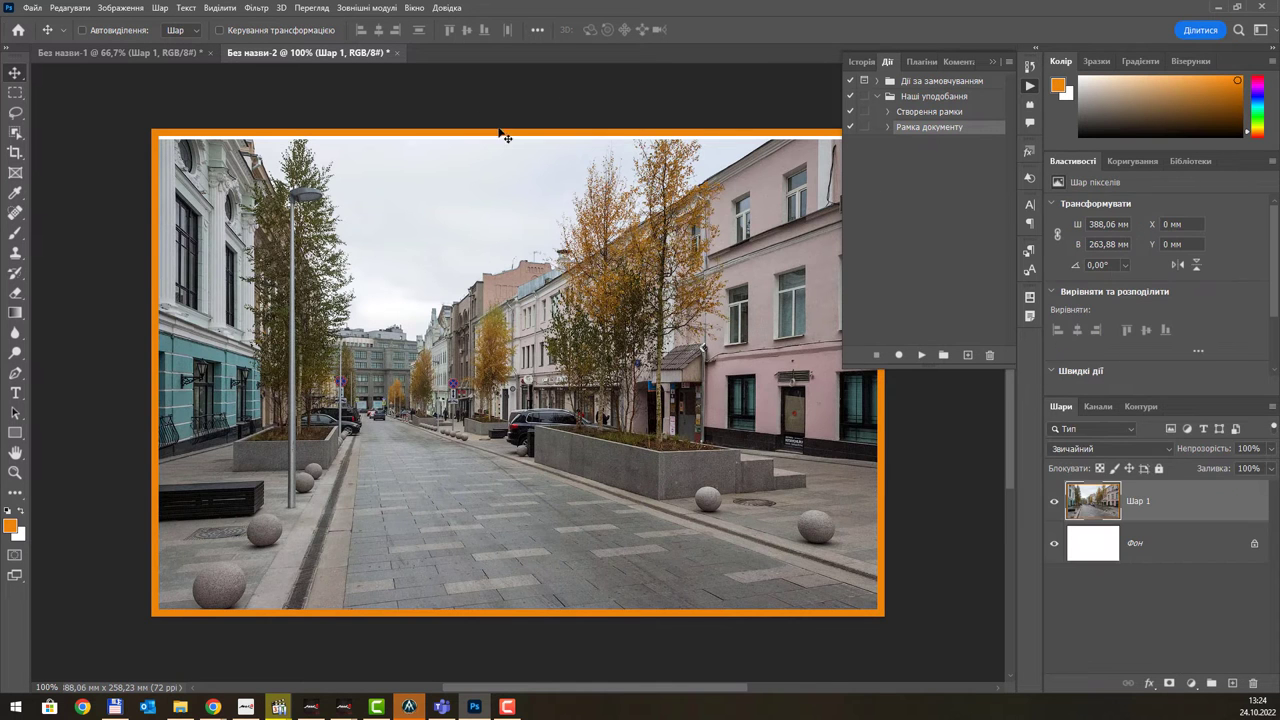
pyautogui.click(397, 53)
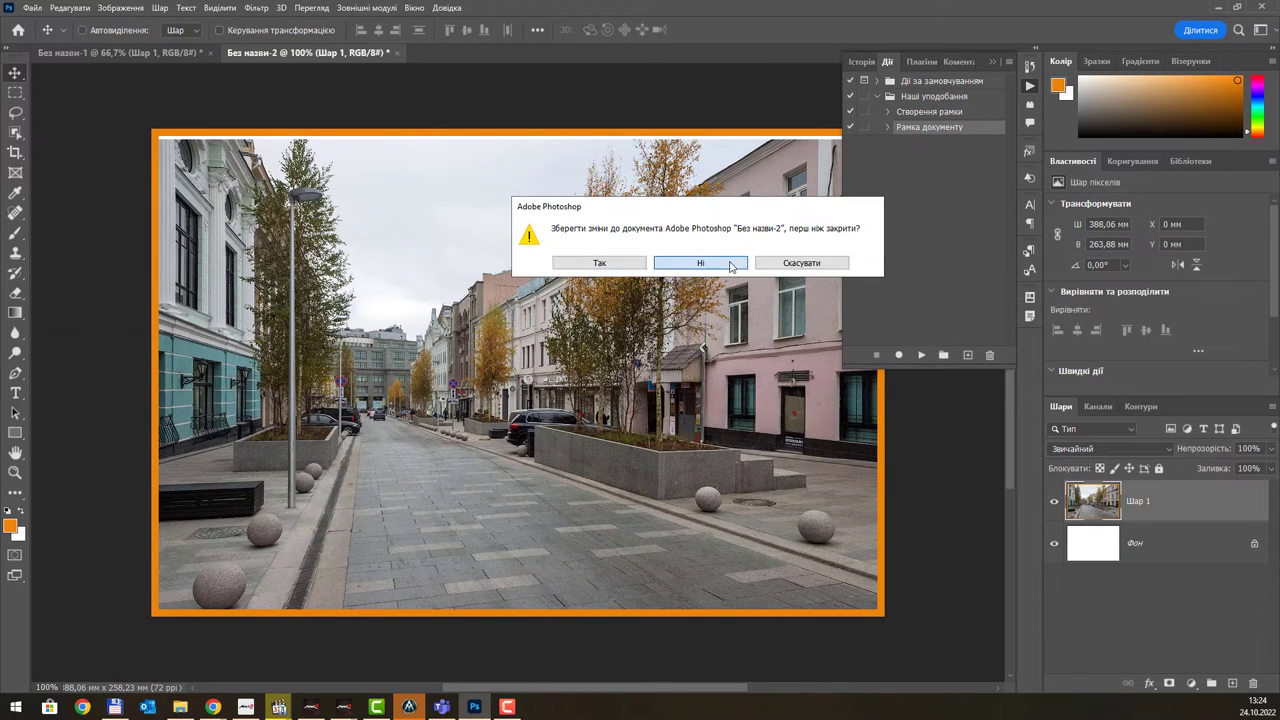
pyautogui.click(736, 262)
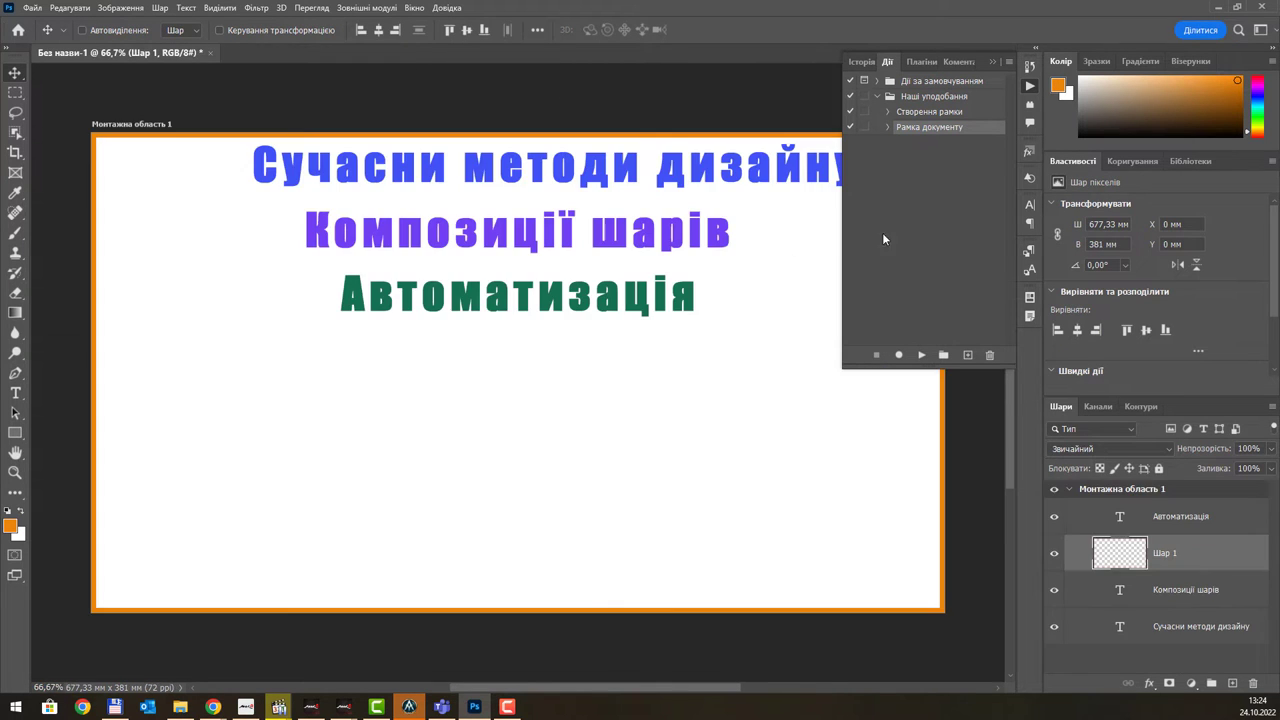
# - Restore the Actions panel from the icon strip after briefly showing Layer Comps
pyautogui.click(994, 63)
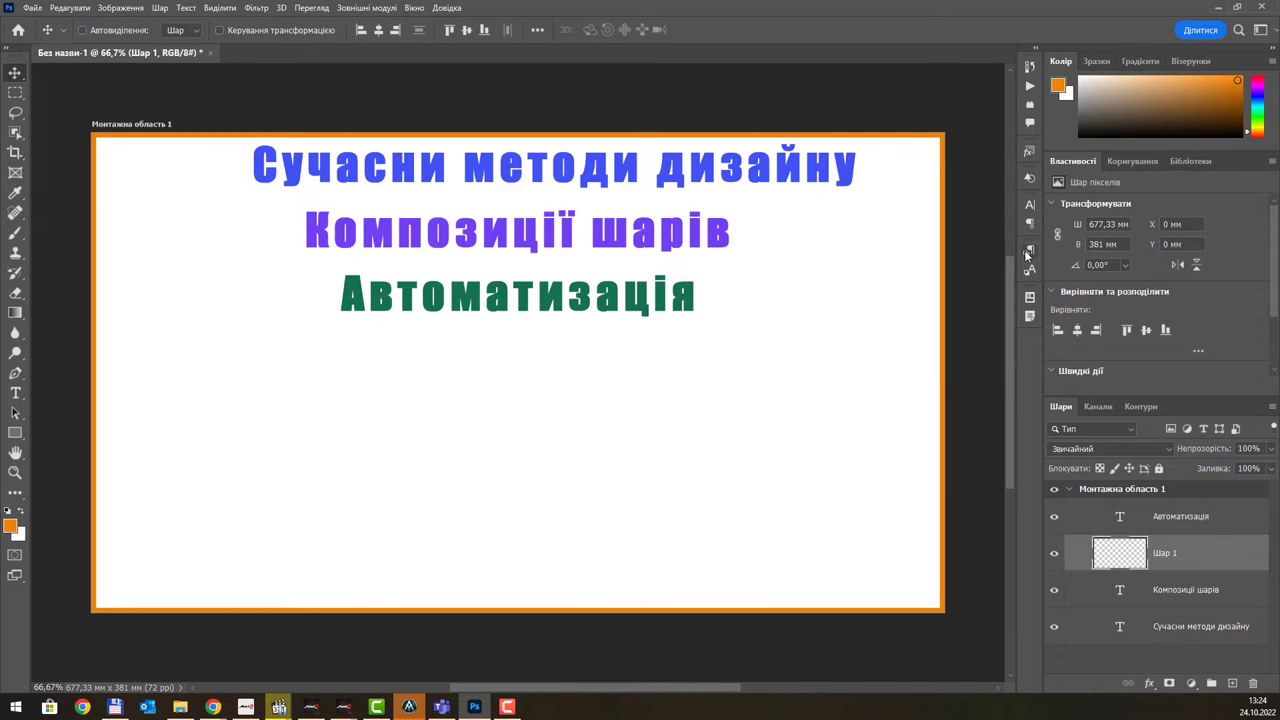
pyautogui.click(1029, 297)
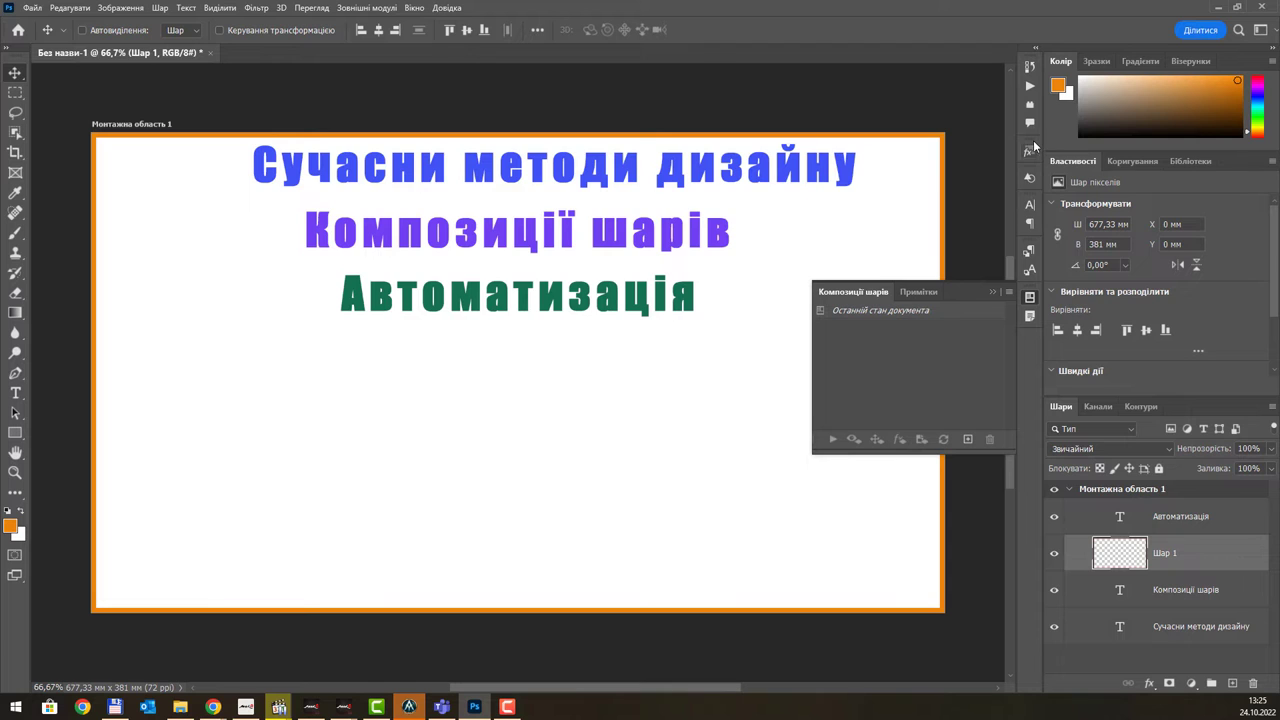
pyautogui.click(1030, 178)
pyautogui.click(1030, 178)
pyautogui.click(1031, 86)
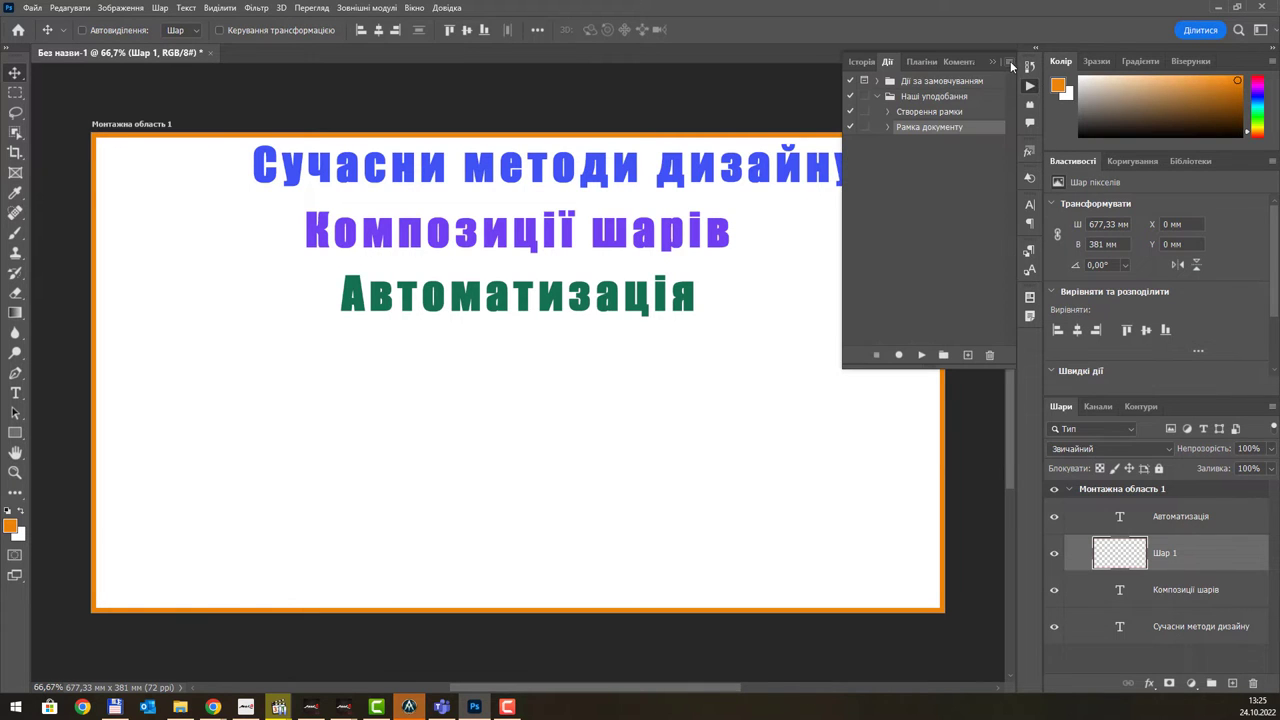
pyautogui.click(1009, 62)
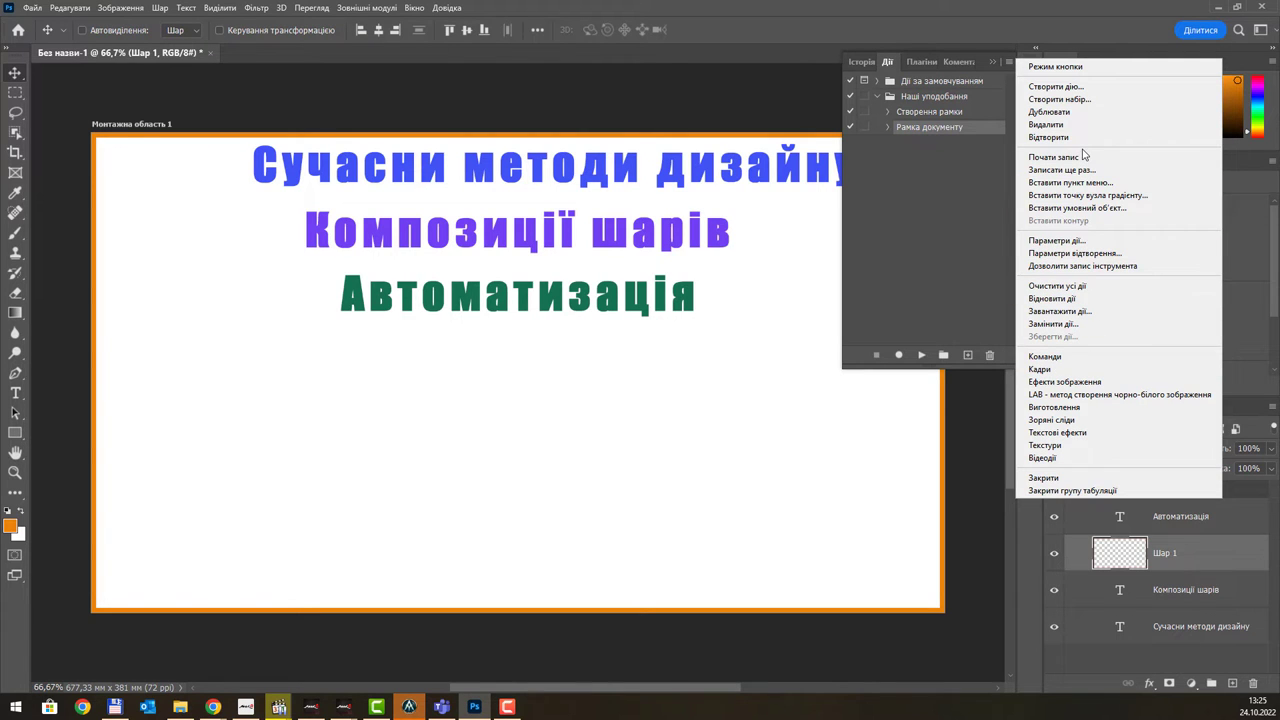
# - Start a New Action from the Actions menu, then cancel it
pyautogui.click(1007, 65)
pyautogui.click(1007, 65)
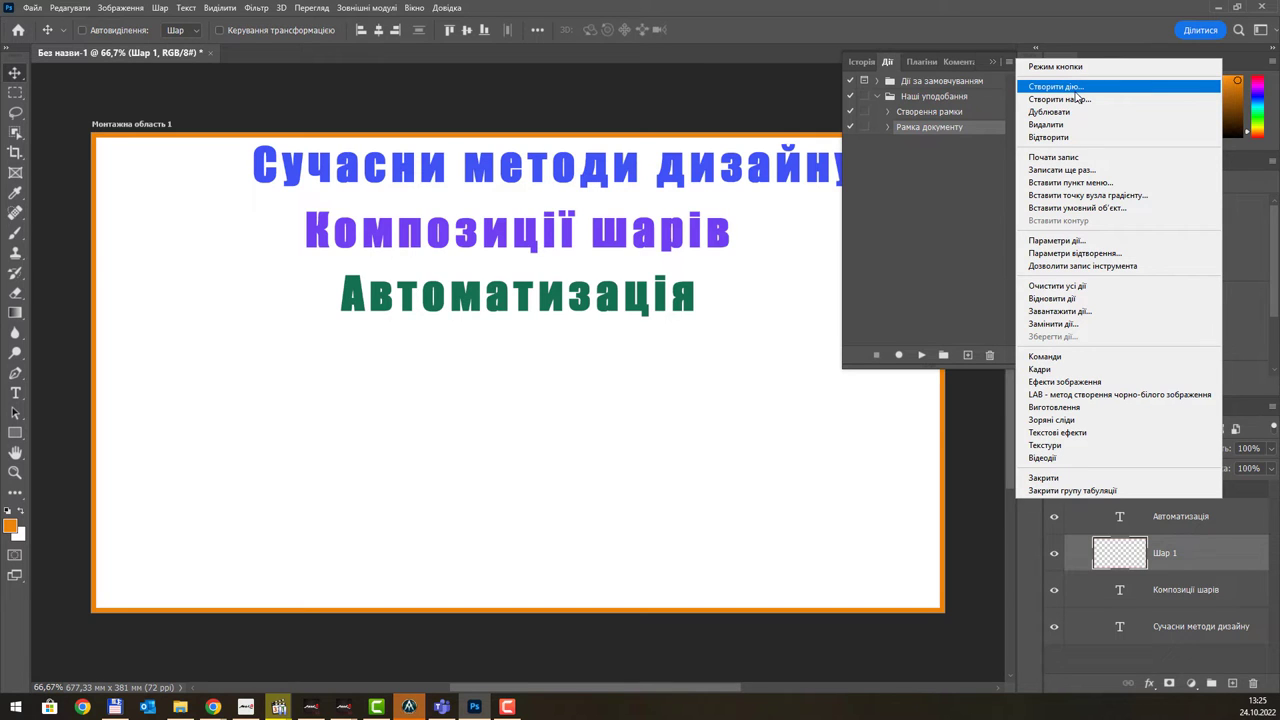
pyautogui.click(1075, 90)
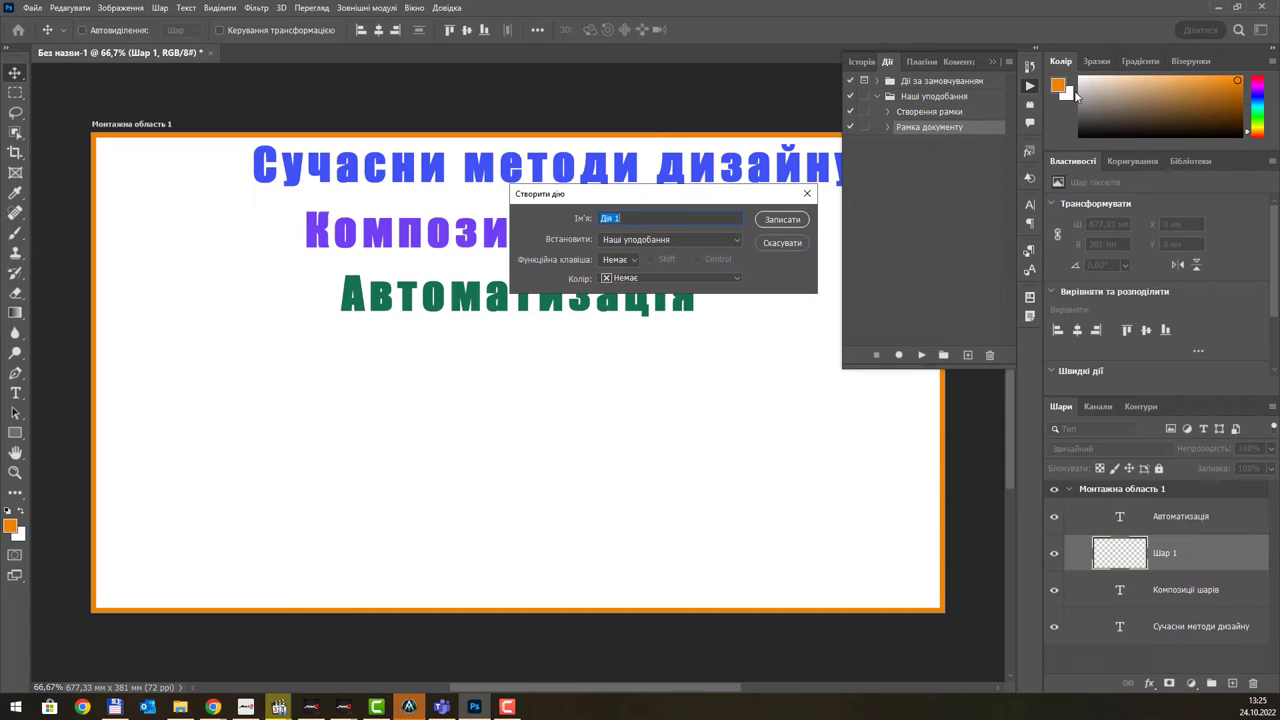
pyautogui.press('Escape')
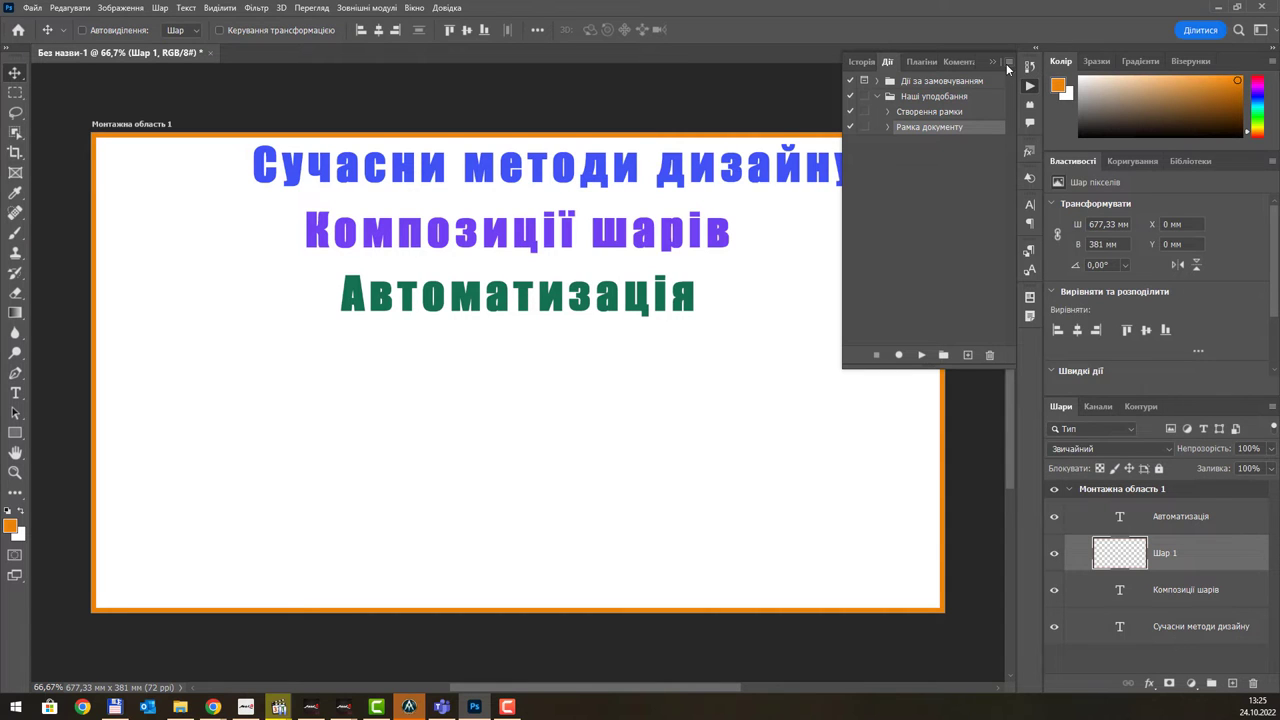
# - Open the Рамка документу action options and close them unchanged
pyautogui.click(1007, 63)
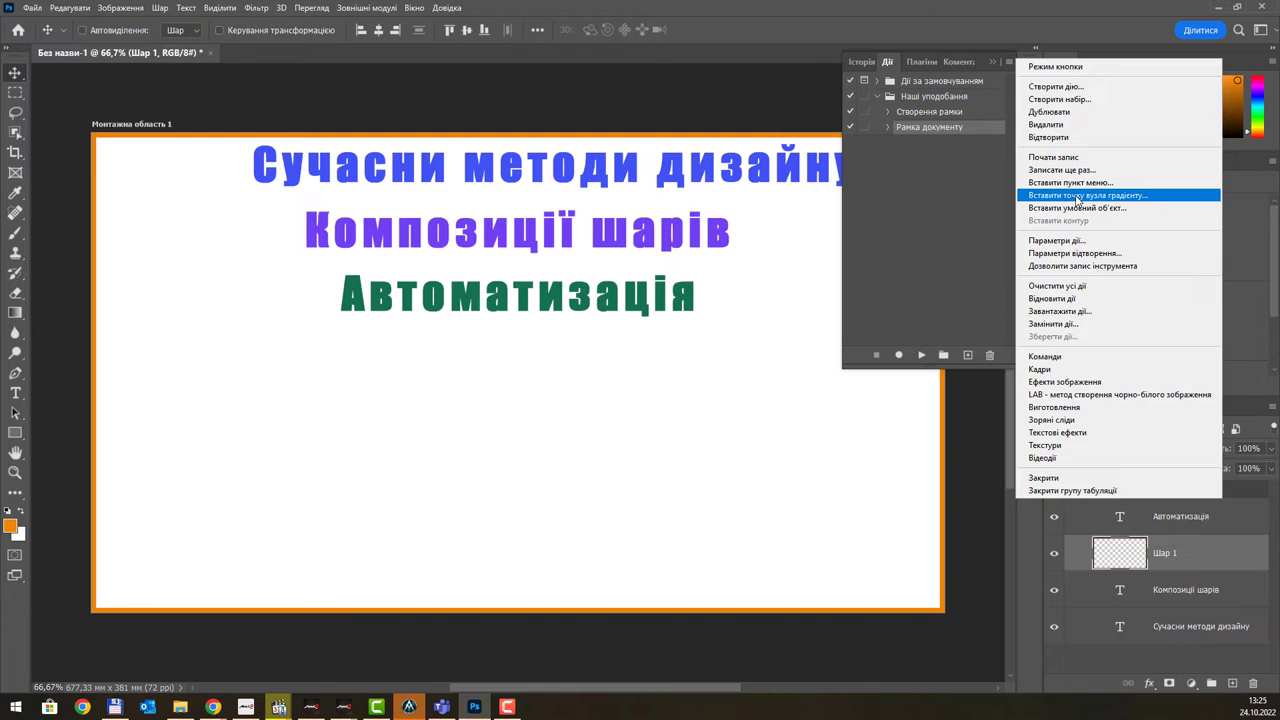
pyautogui.click(1082, 243)
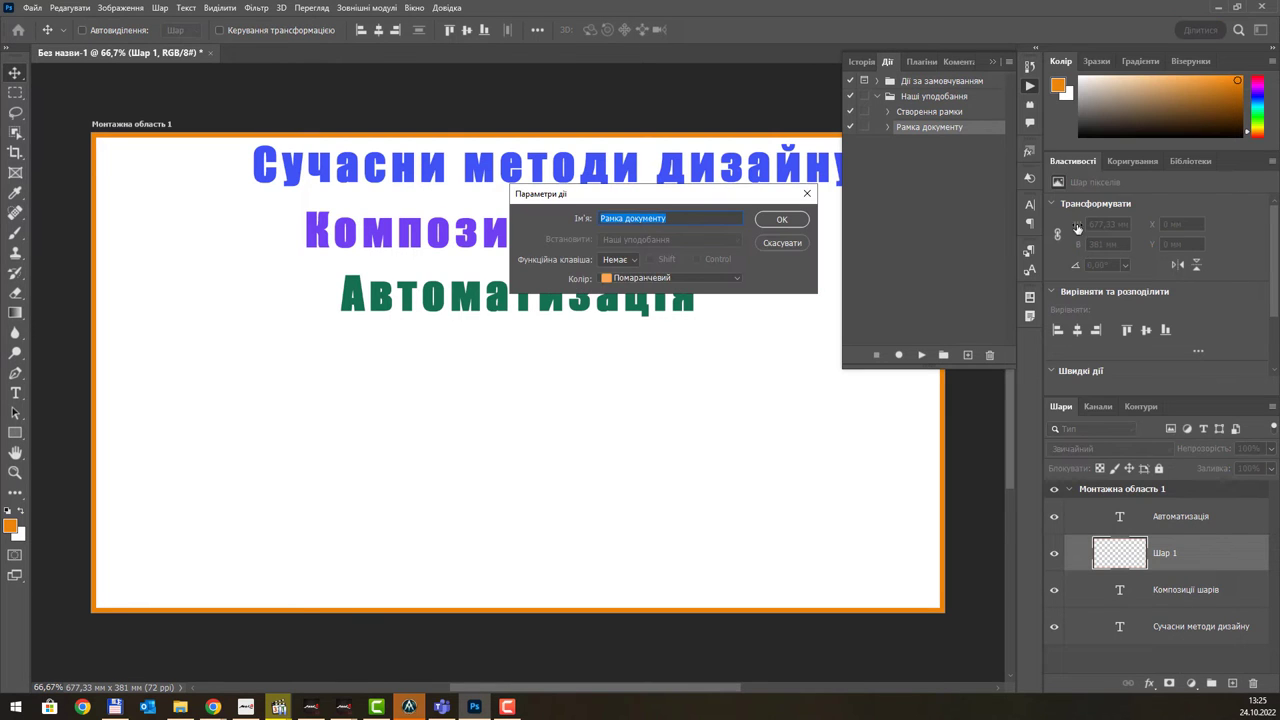
pyautogui.press('Return')
pyautogui.click(1009, 62)
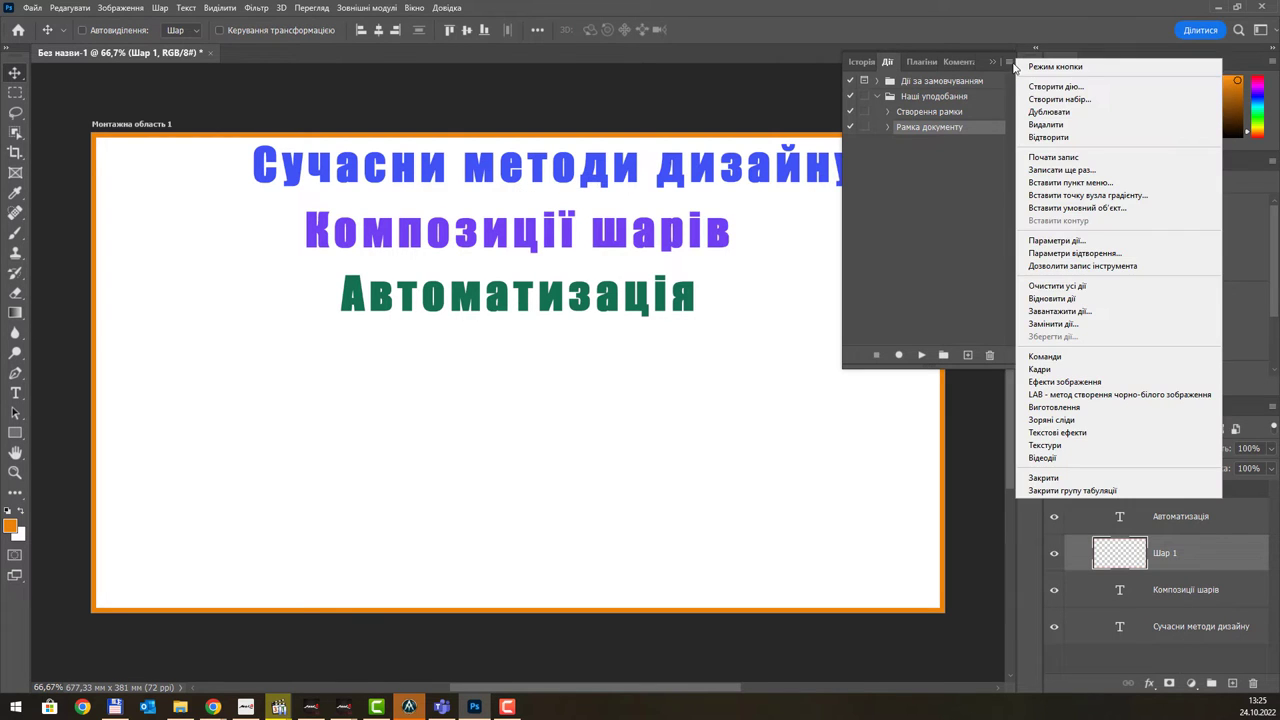
# - Show actions as coloured buttons via Button Mode, then uncheck Button Mode again
pyautogui.click(1065, 68)
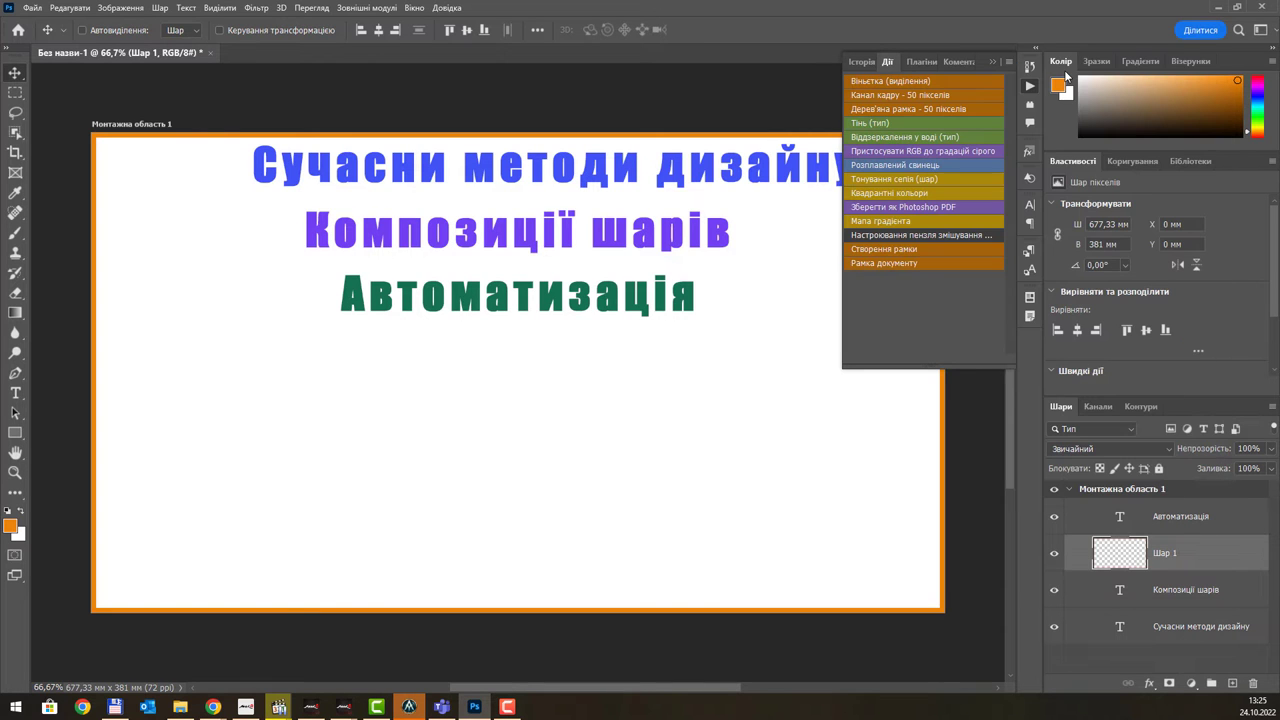
pyautogui.click(1009, 62)
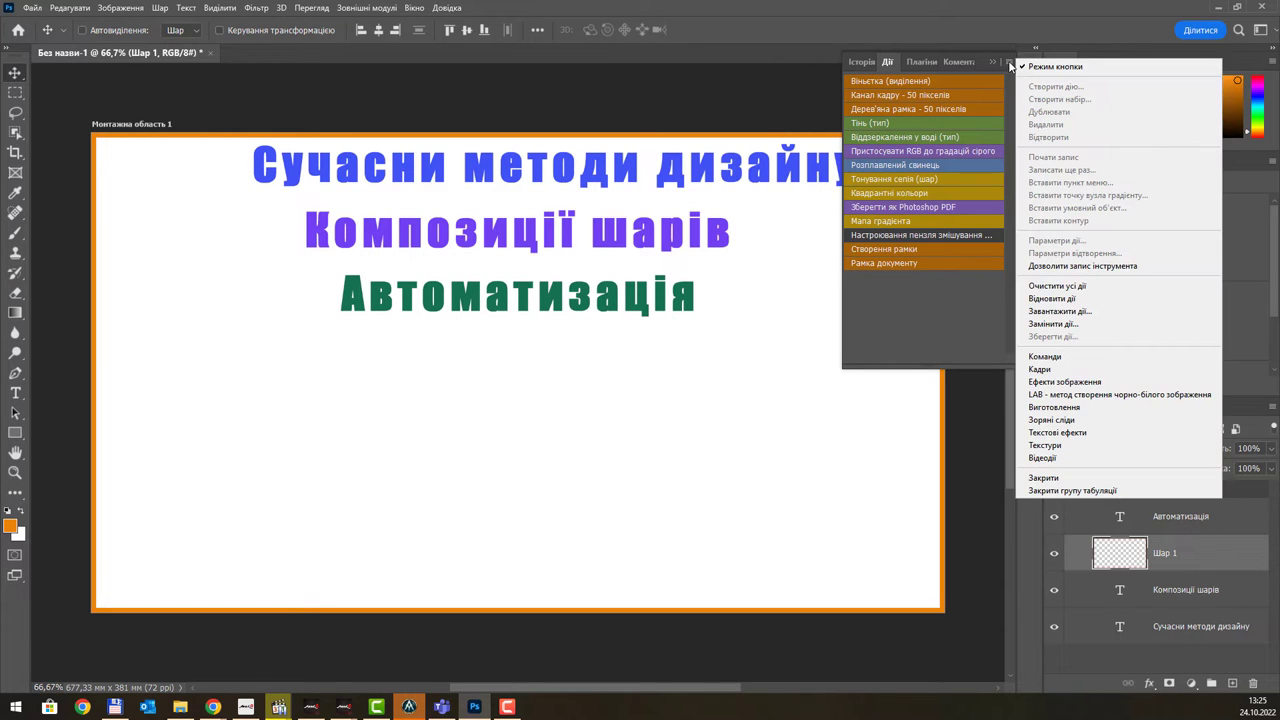
pyautogui.click(1027, 68)
pyautogui.click(1009, 62)
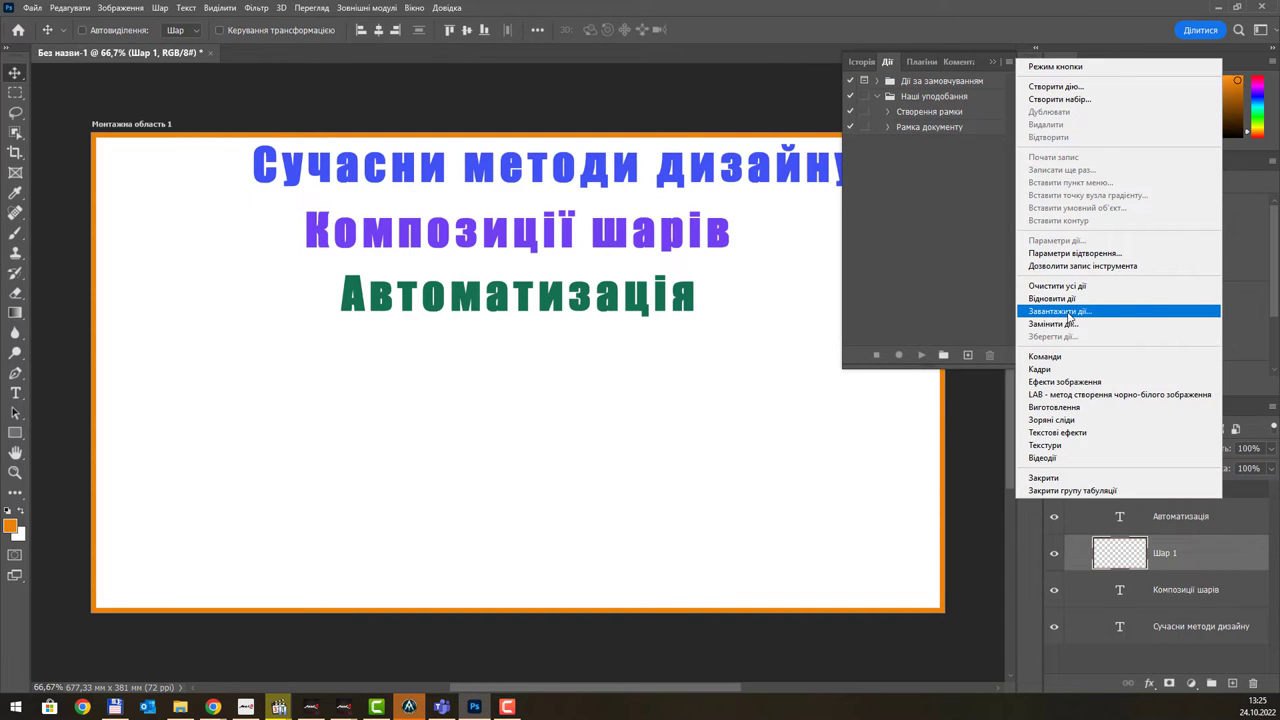
# - Load '2 Laying Cards Кредитка.atn' from the Избранное folder and select its Step 1 action
pyautogui.click(1089, 311)
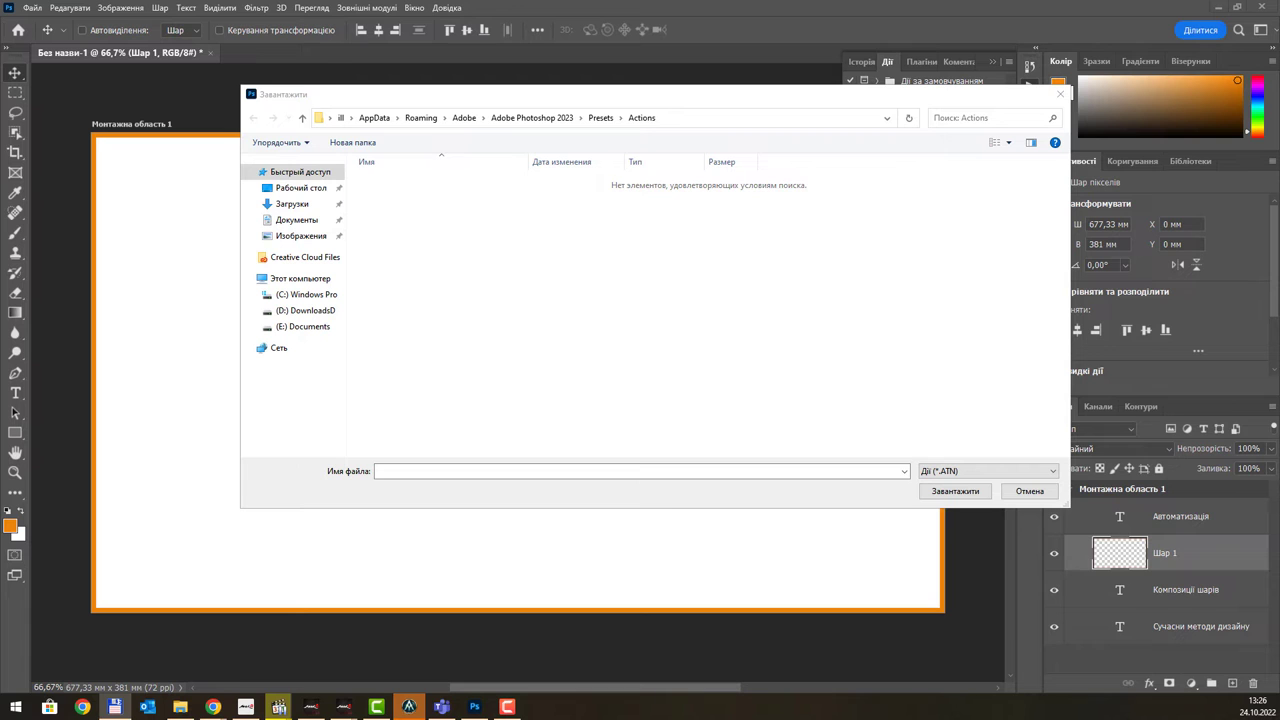
pyautogui.click(566, 471)
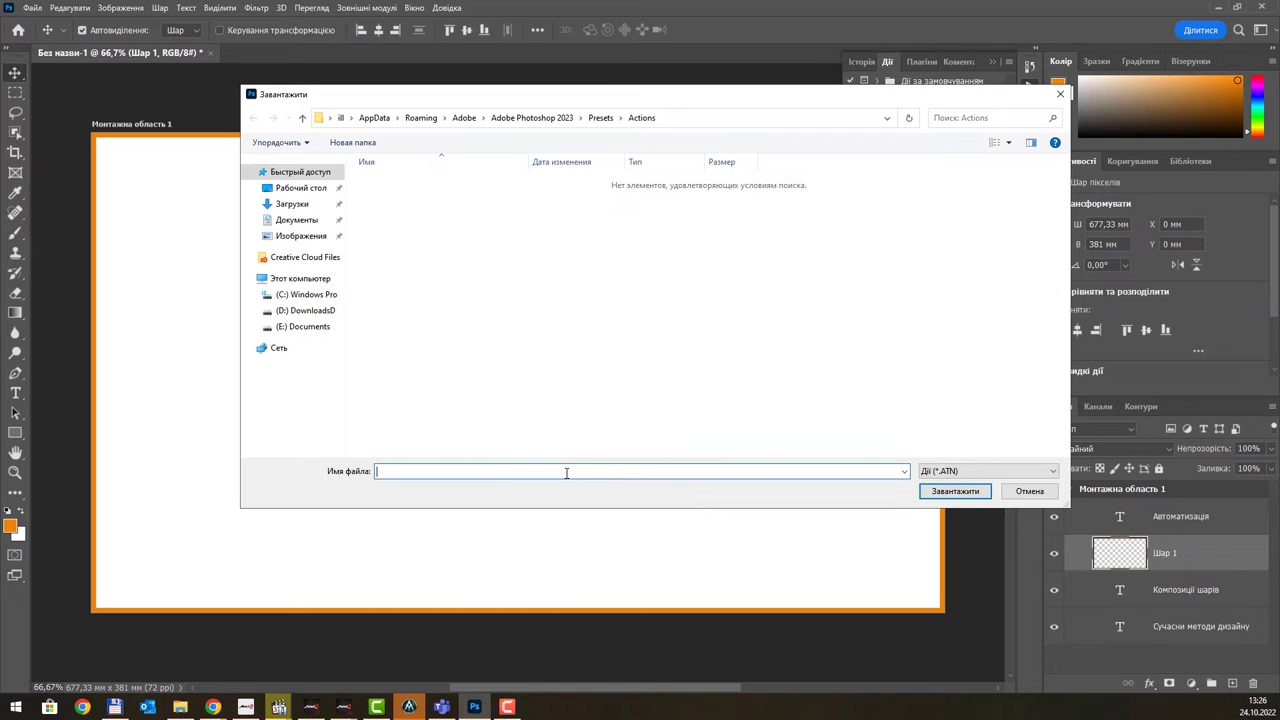
pyautogui.write('d:\\H\\Install\\Adobe Photoshop Actions\\')
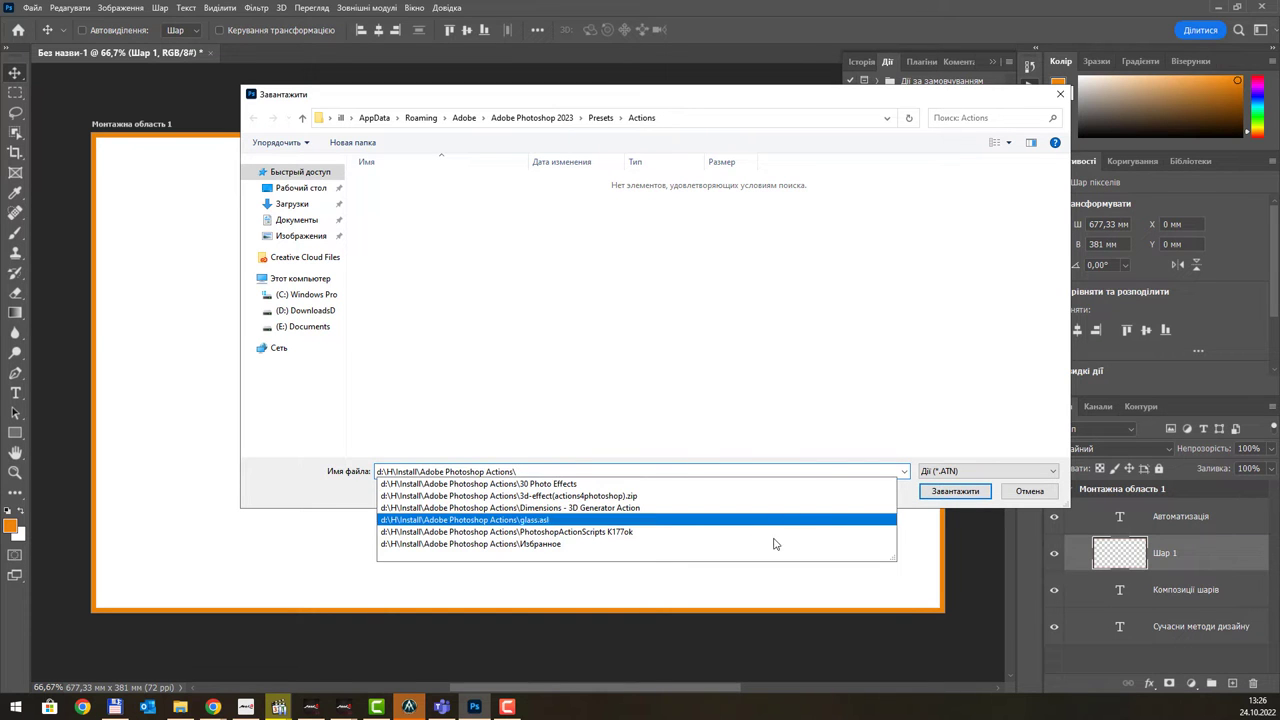
pyautogui.click(676, 544)
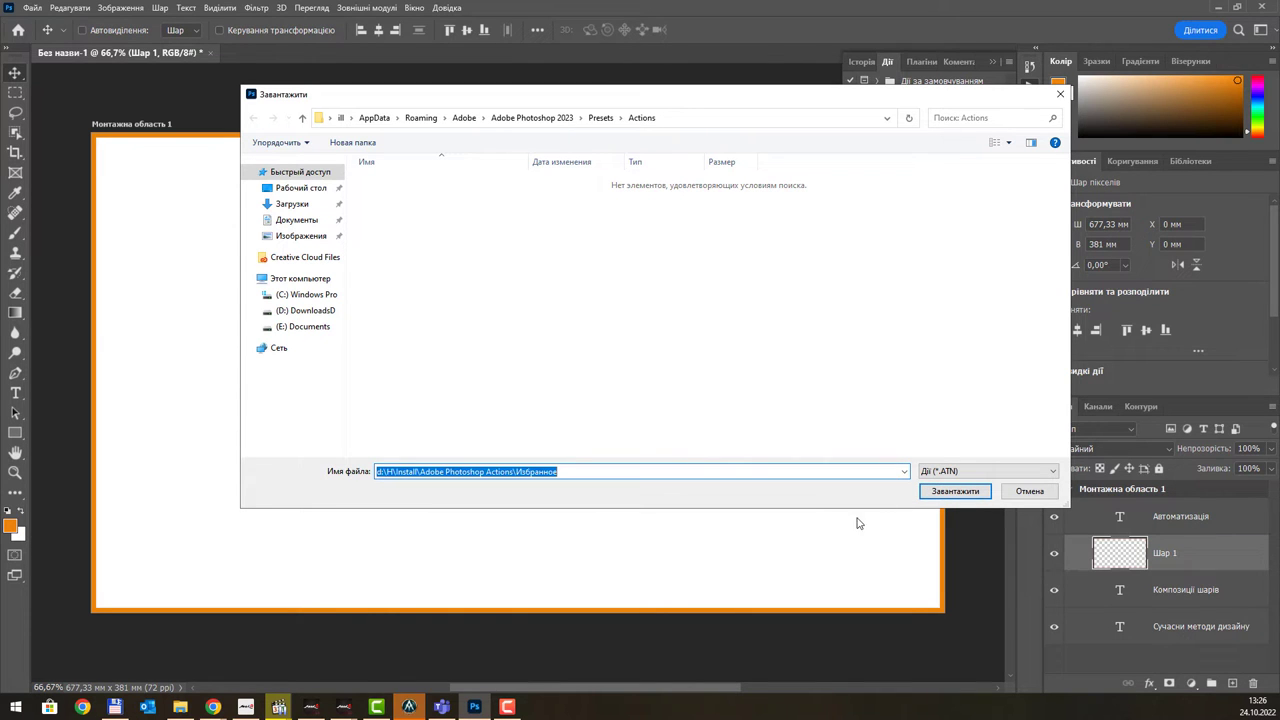
pyautogui.click(937, 497)
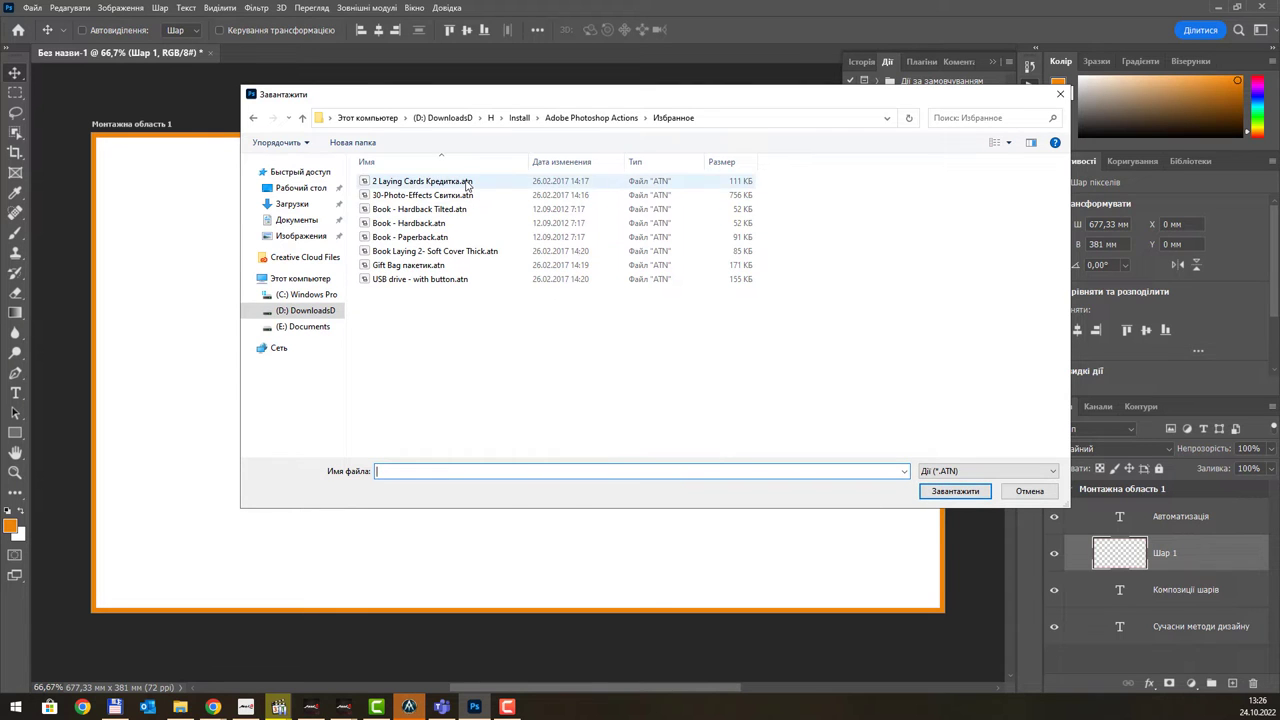
pyautogui.doubleClick(466, 184)
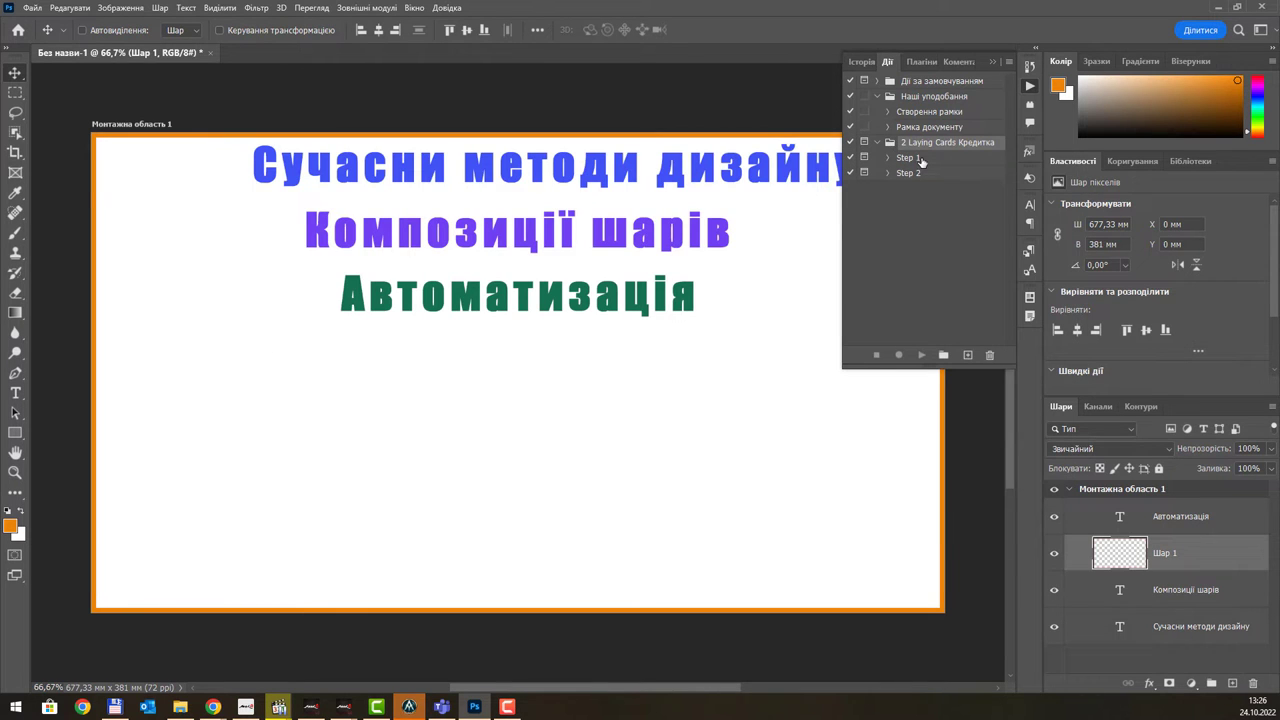
pyautogui.click(920, 161)
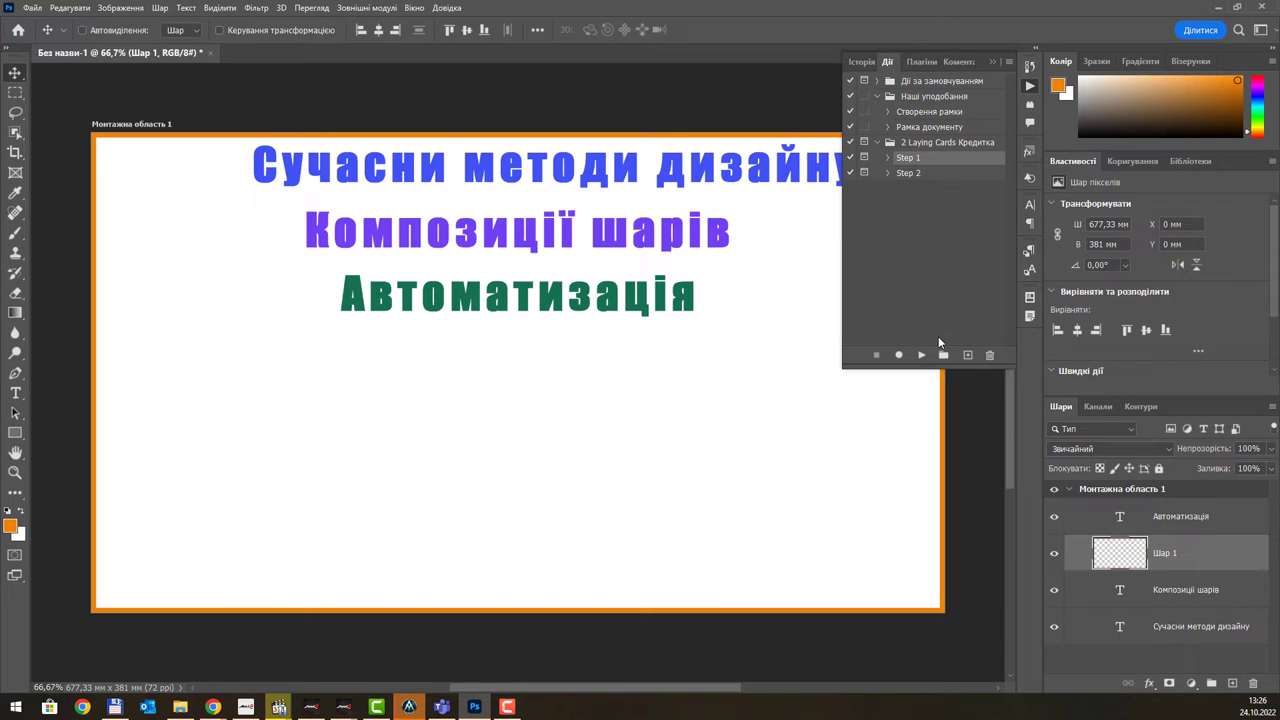
# - Play Step 1, continuing past its three warnings, and dismiss the final instructions message
pyautogui.click(922, 357)
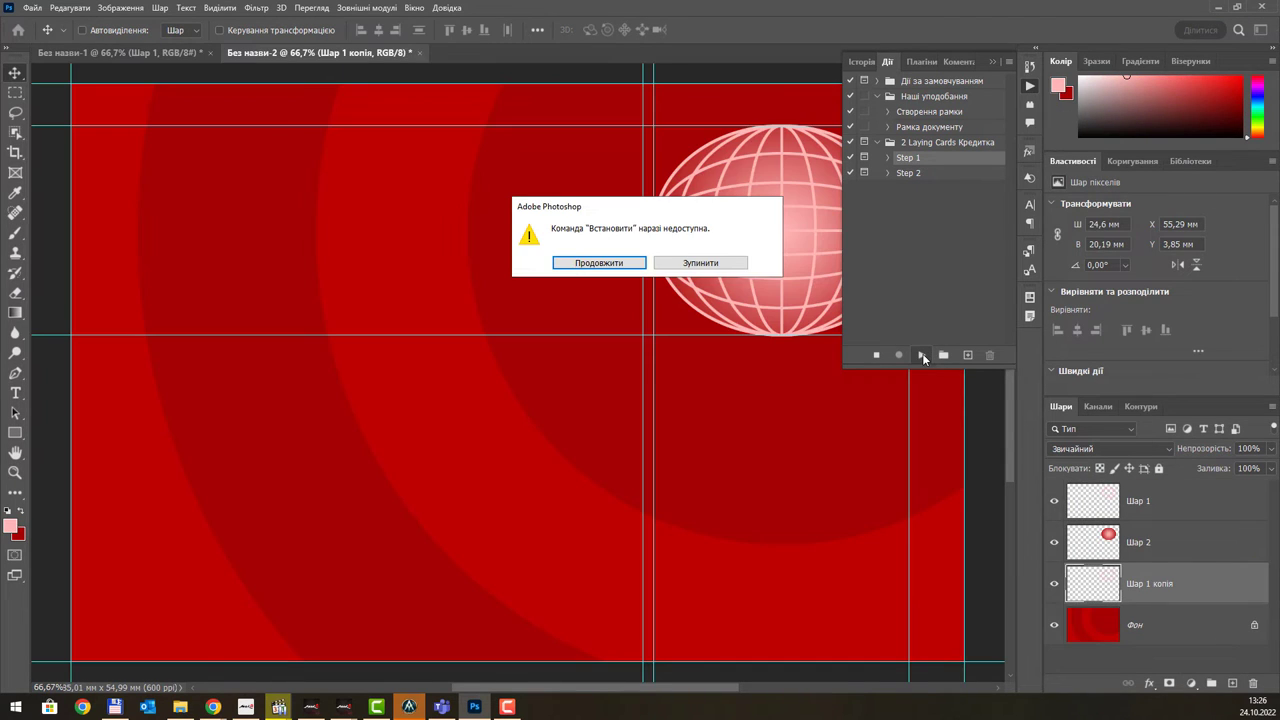
pyautogui.click(614, 267)
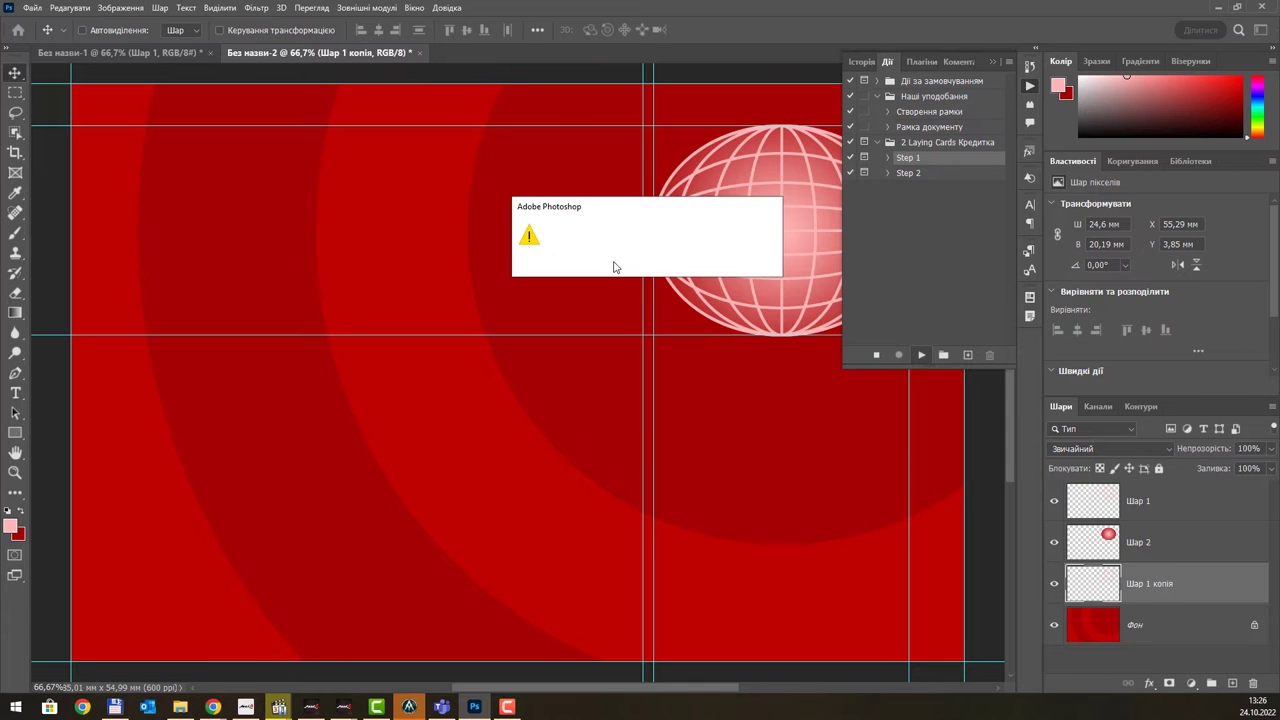
pyautogui.click(614, 263)
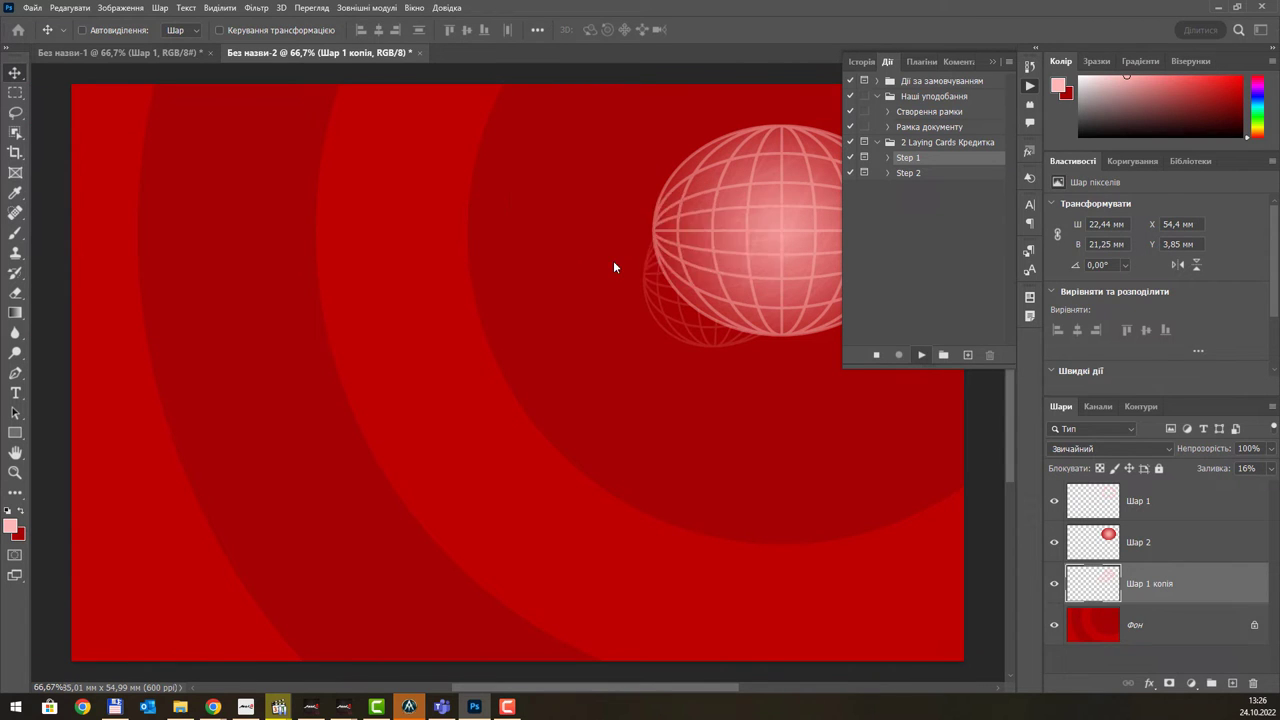
pyautogui.click(615, 266)
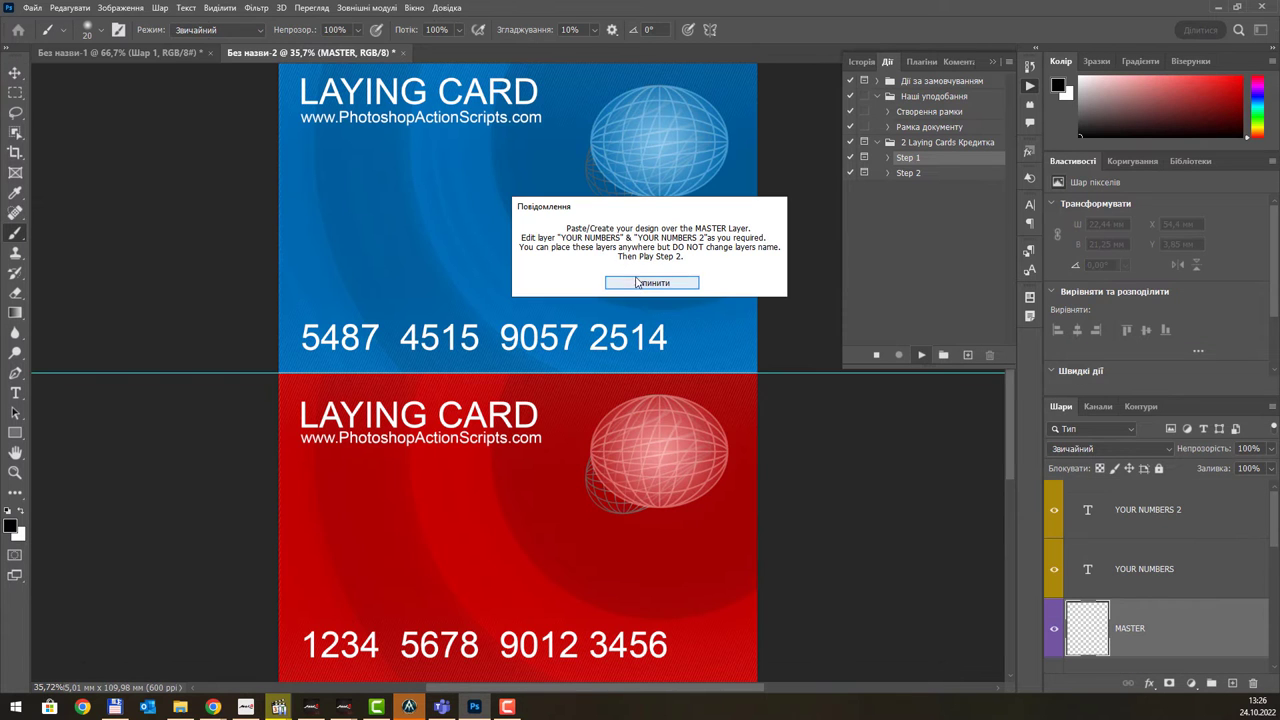
pyautogui.click(636, 283)
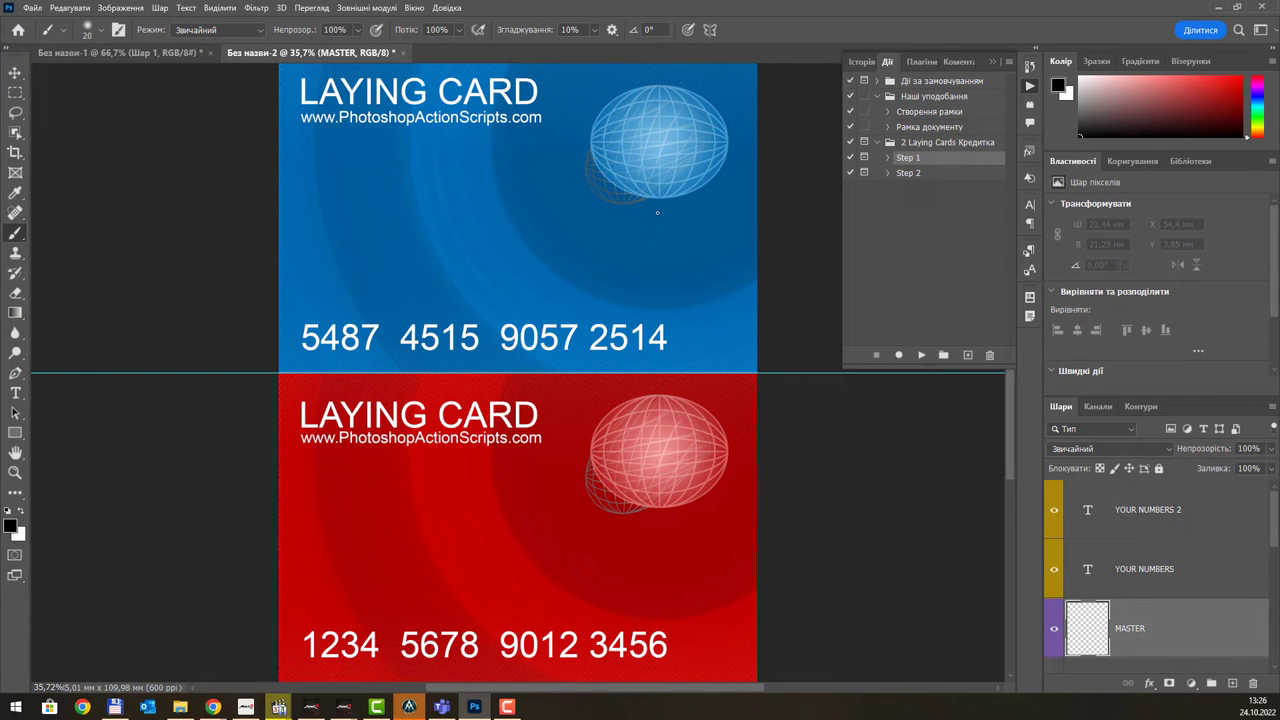
pyautogui.click(888, 158)
pyautogui.click(898, 173)
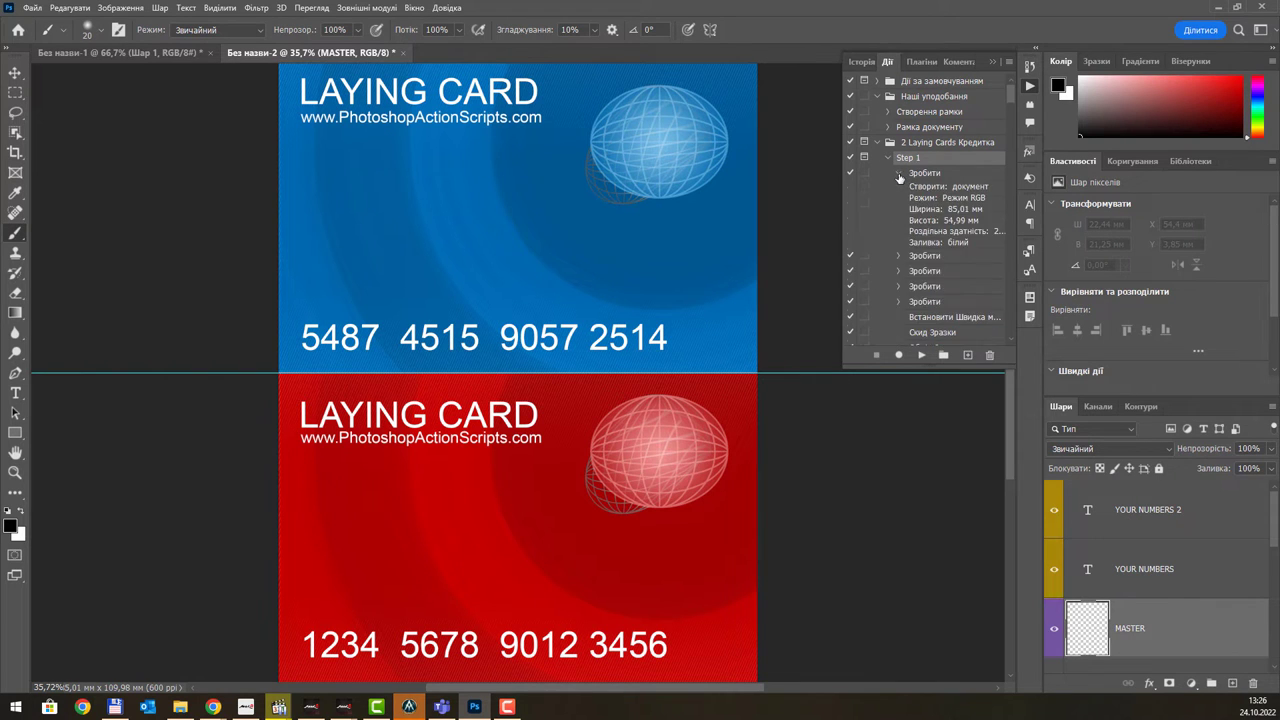
pyautogui.click(898, 174)
pyautogui.click(898, 189)
pyautogui.click(898, 189)
pyautogui.click(898, 204)
pyautogui.click(898, 204)
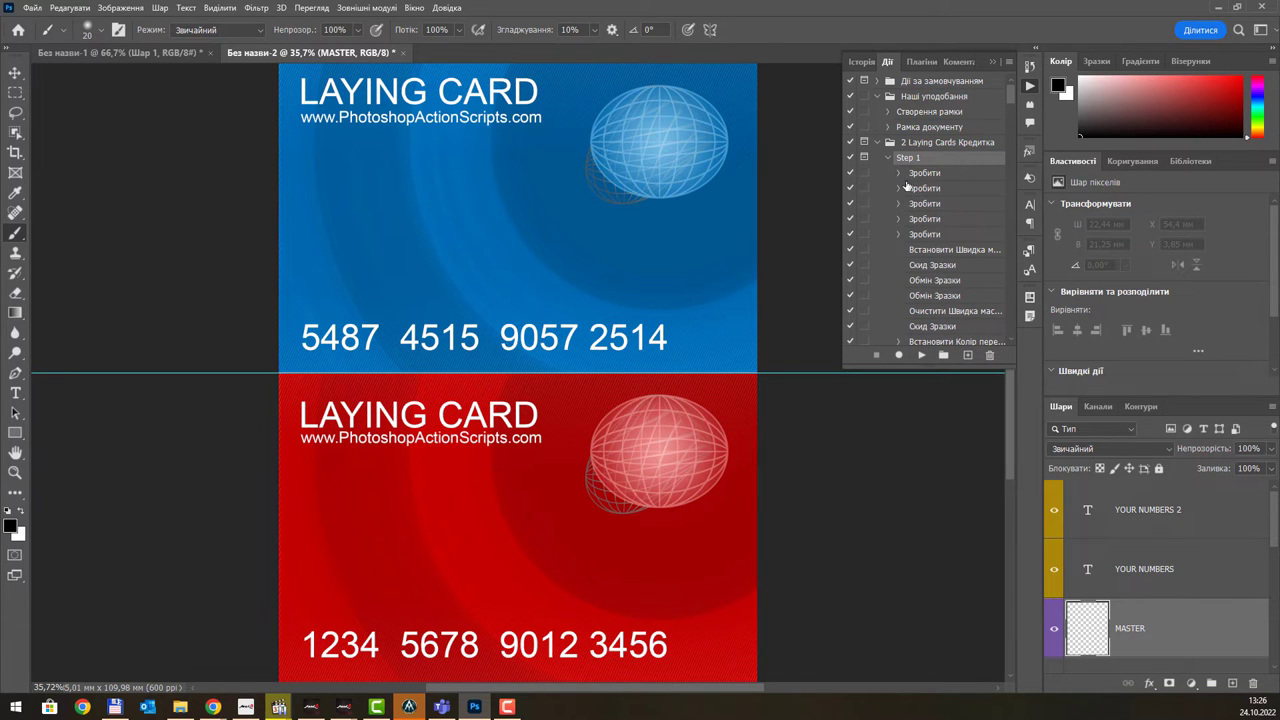
pyautogui.click(888, 158)
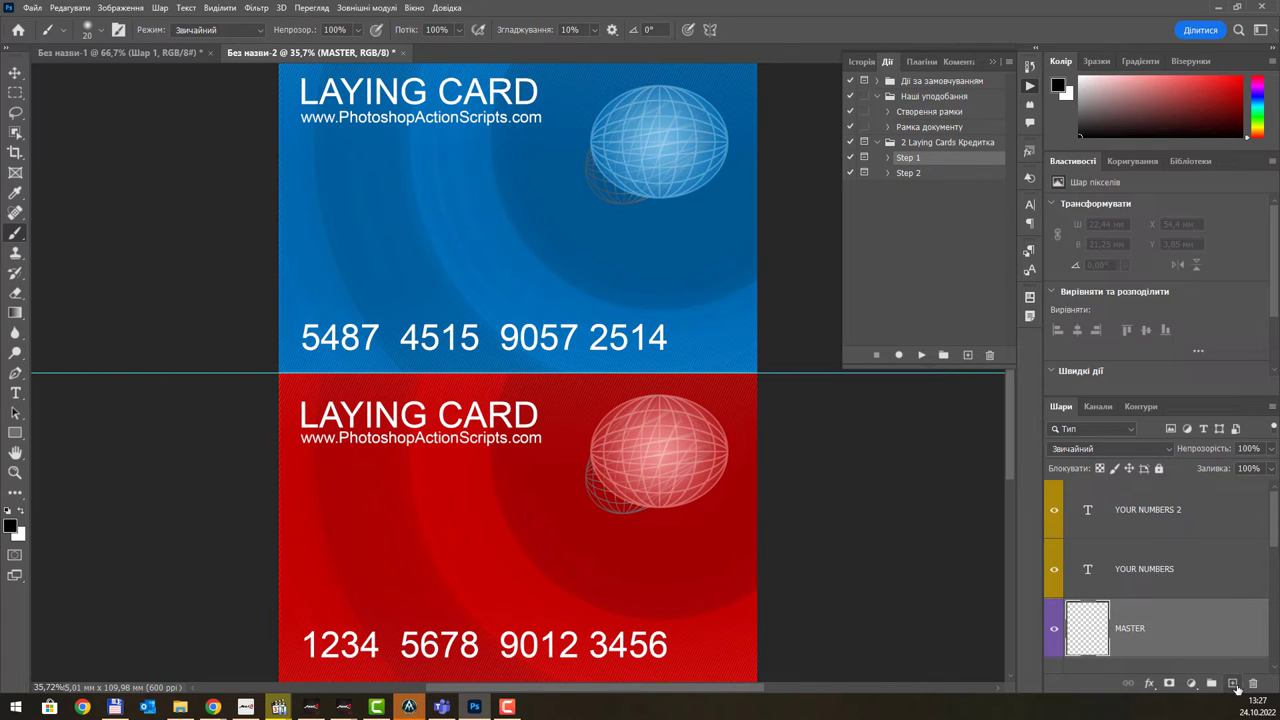
# - Create an empty layer over MASTER and merge it down into MASTER with Ctrl+E
pyautogui.click(1234, 684)
pyautogui.scroll(-1, 1118, 620)
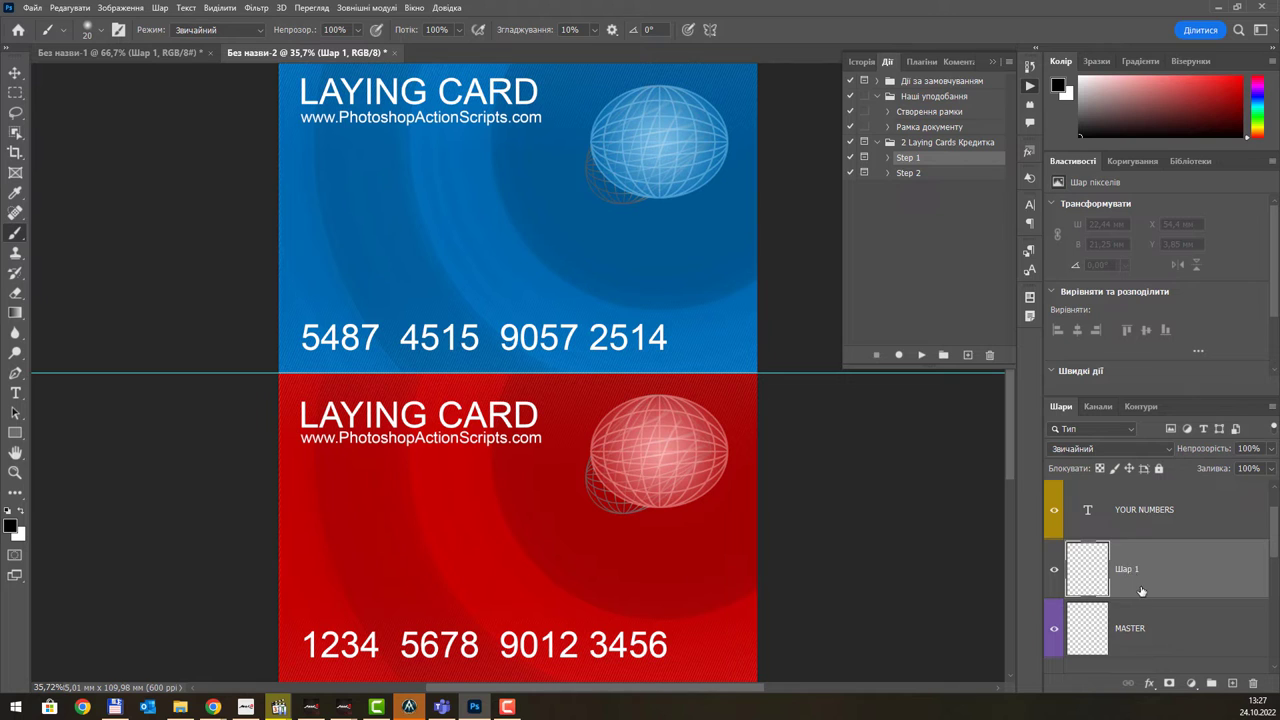
pyautogui.hotkey('ctrl', 'e')
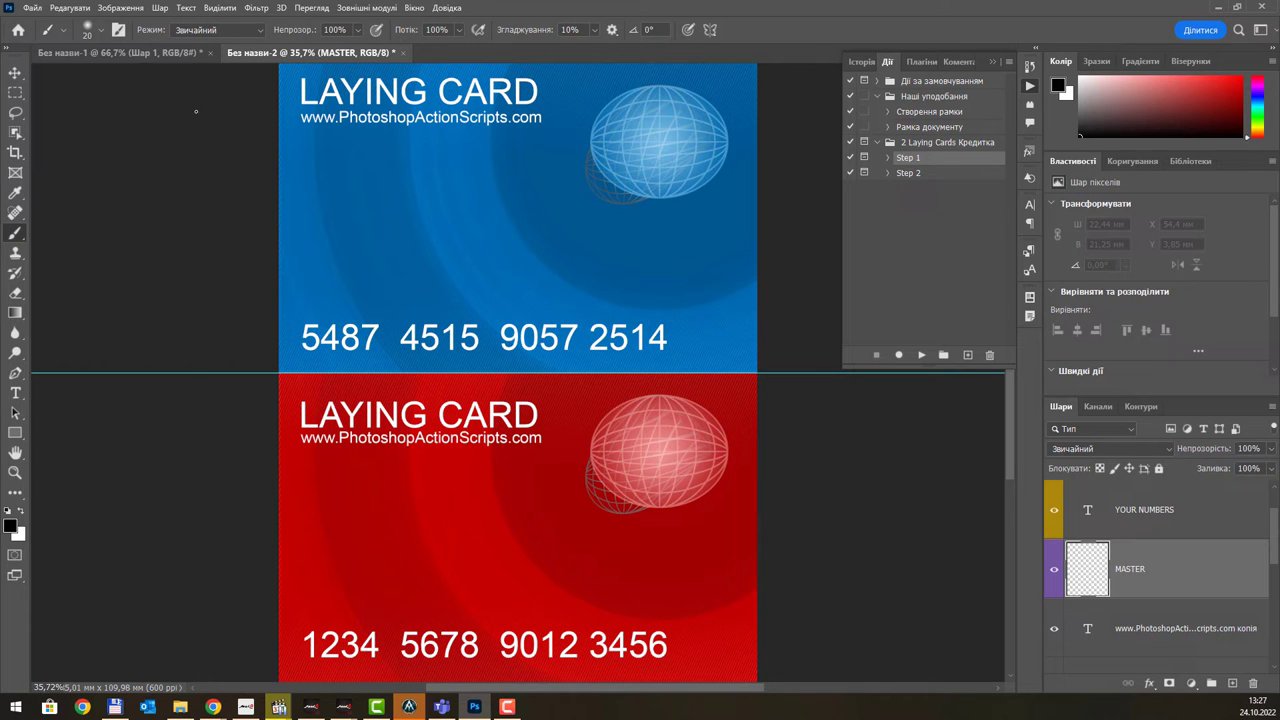
pyautogui.click(69, 7)
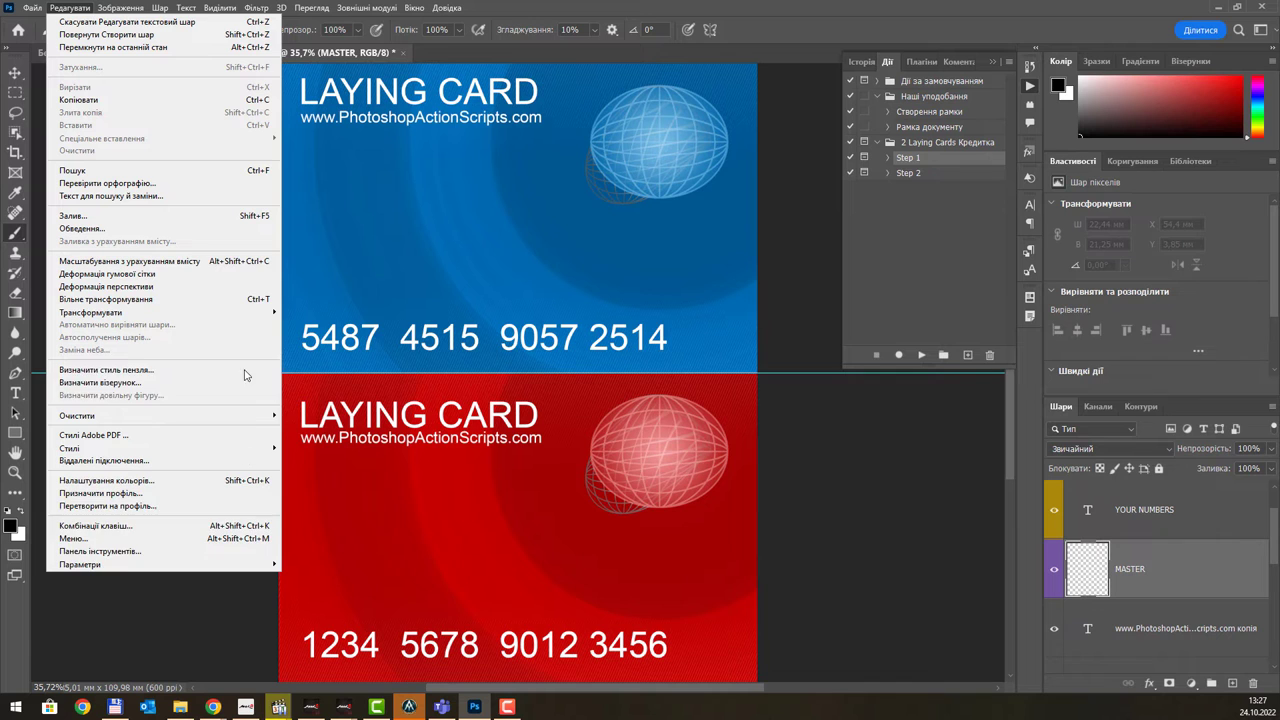
# - Open Preferences > Interface and check the UI Language list, leaving Українська selected
pyautogui.press('Escape')
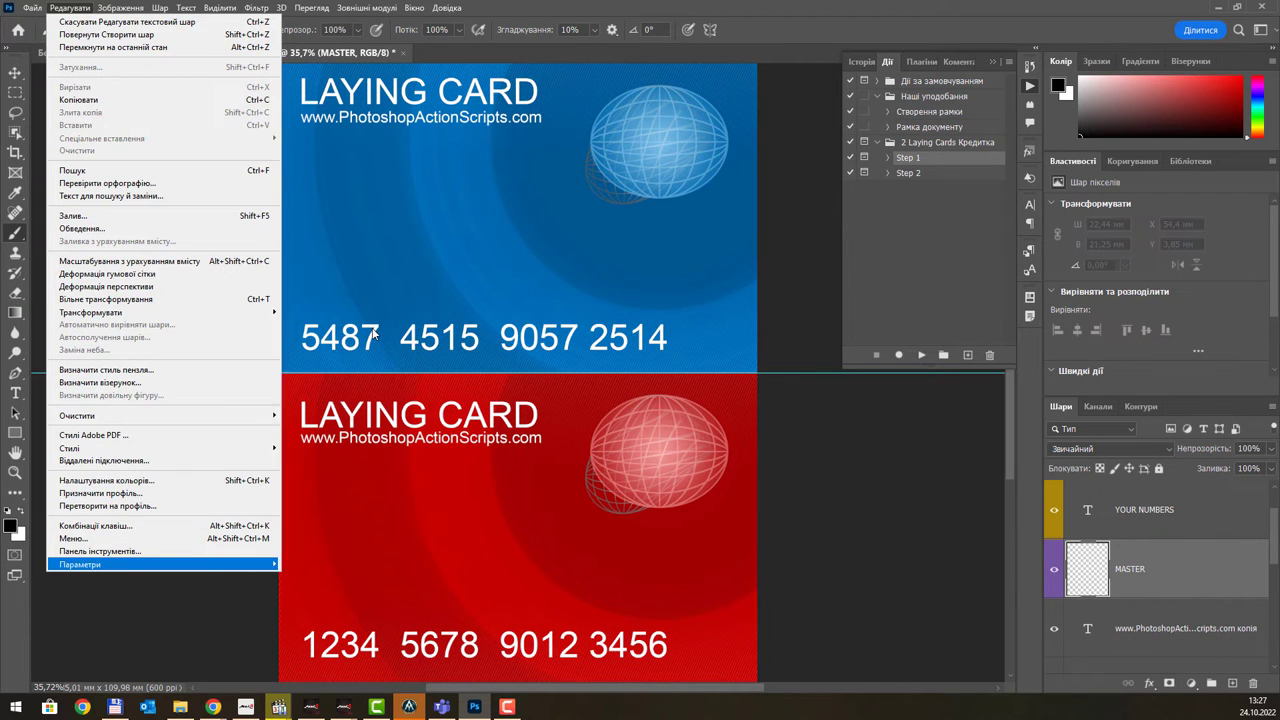
pyautogui.press('Escape')
pyautogui.hotkey('ctrl', 'k')
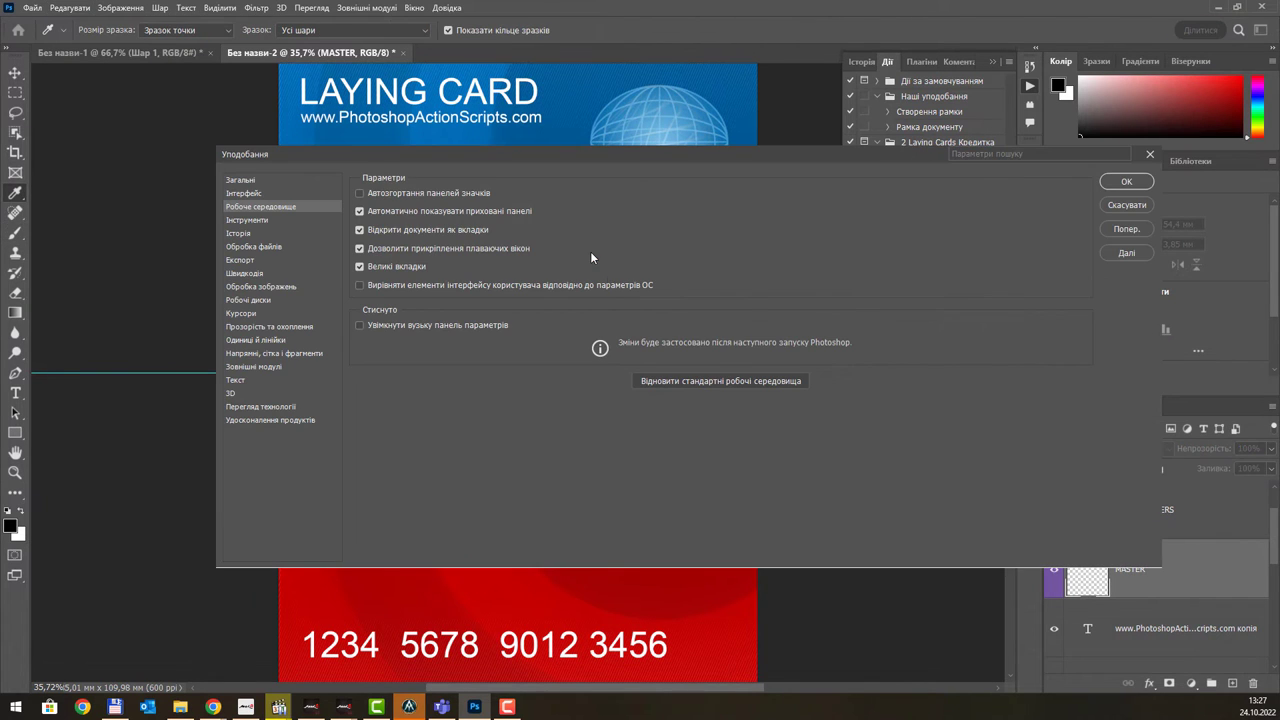
pyautogui.click(261, 194)
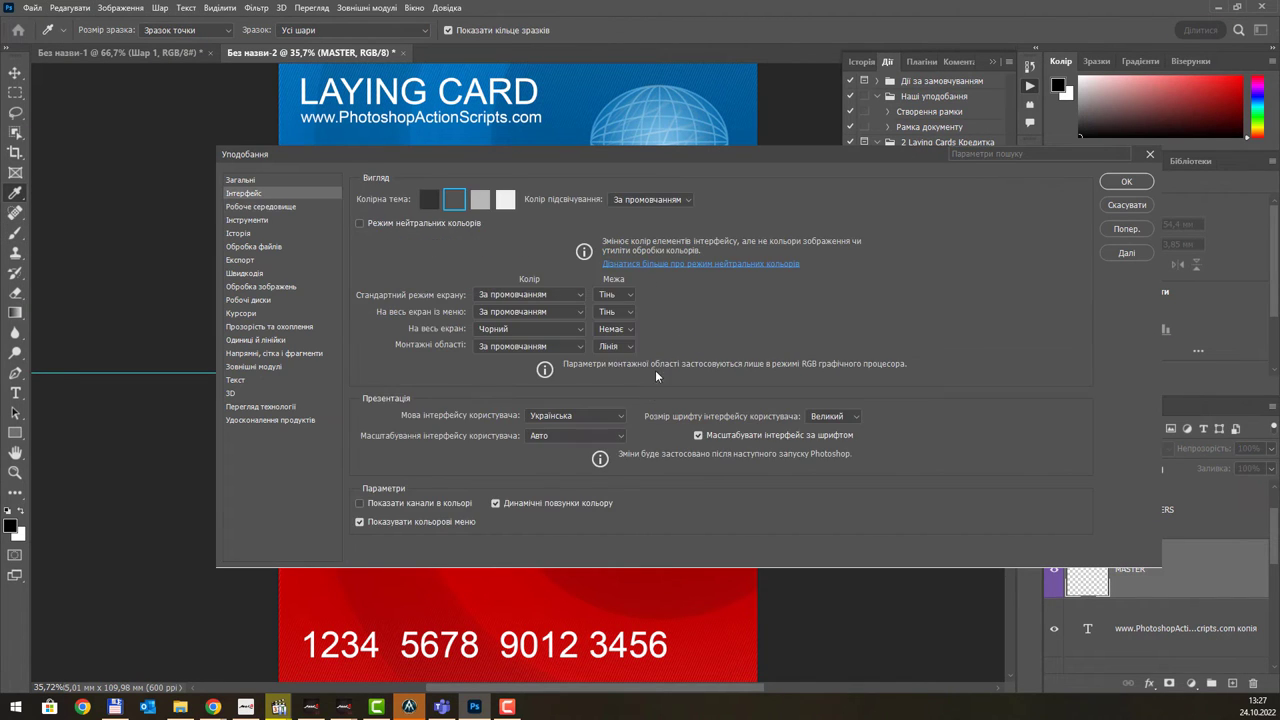
pyautogui.click(617, 416)
pyautogui.click(617, 416)
pyautogui.click(617, 416)
pyautogui.click(574, 423)
pyautogui.click(597, 410)
pyautogui.click(597, 410)
# - Move the Preferences dialog aside, recheck the unchanged language list, and close Preferences
pyautogui.moveTo(796, 156); pyautogui.dragTo(737, 113)
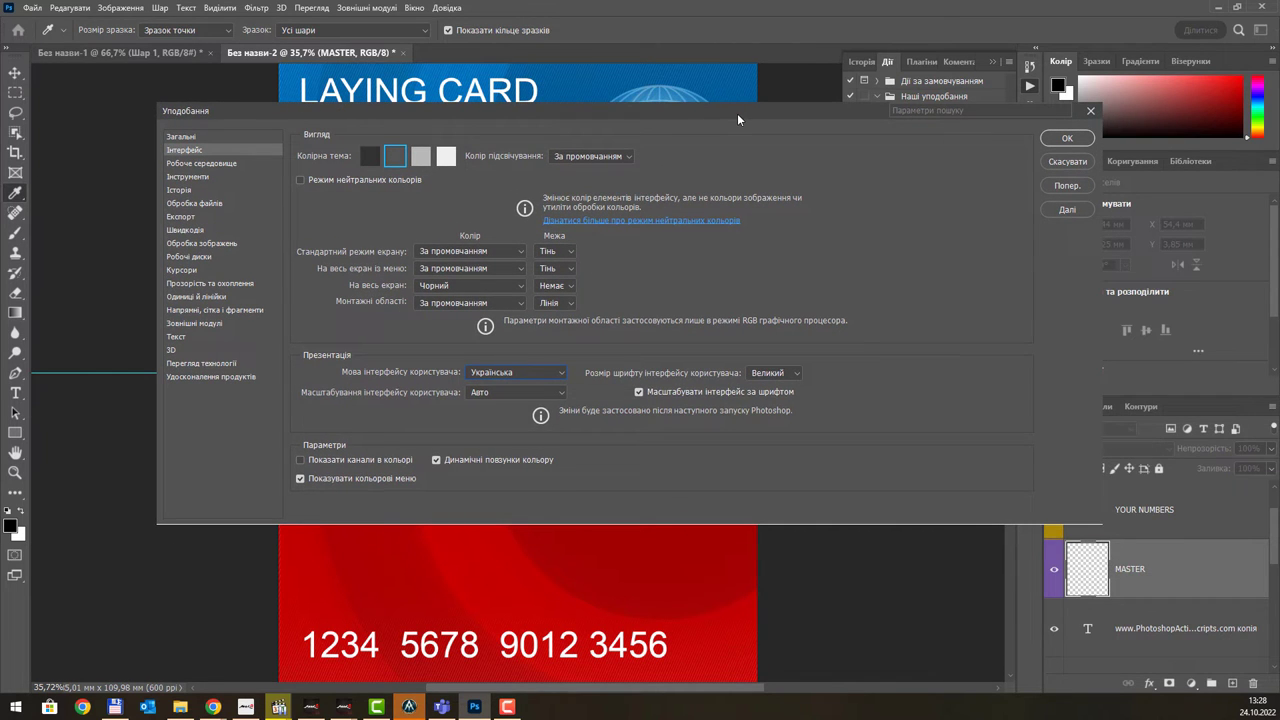
pyautogui.click(545, 373)
pyautogui.click(545, 373)
pyautogui.click(545, 370)
pyautogui.click(545, 370)
pyautogui.press('Return')
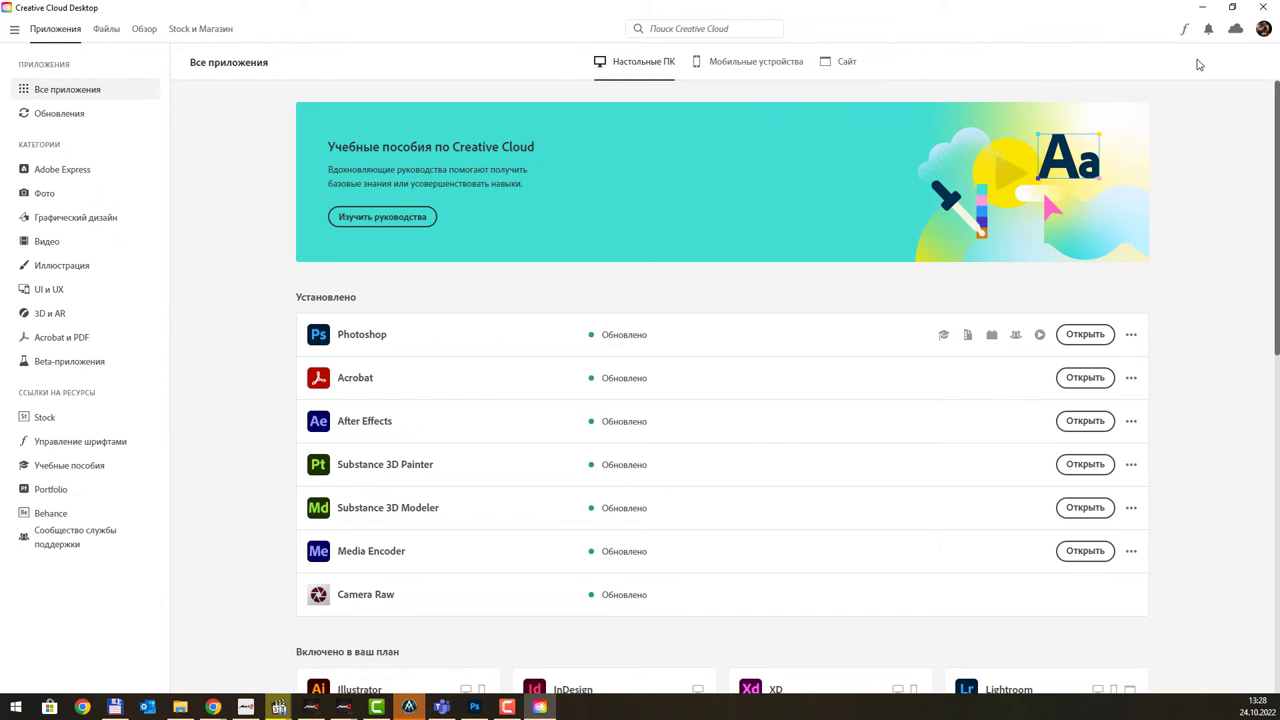
# - Set Creative Cloud's default install language to English (International), then start the Photoshop install
pyautogui.click(1263, 29)
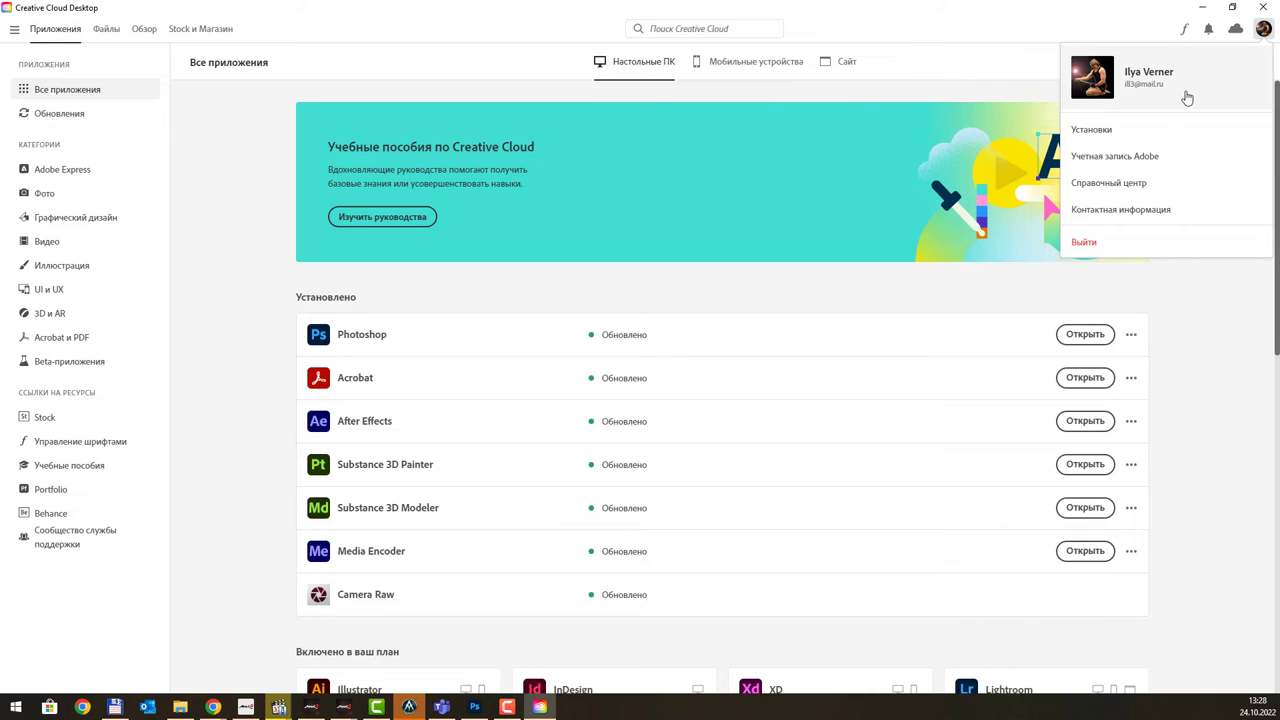
pyautogui.click(1092, 130)
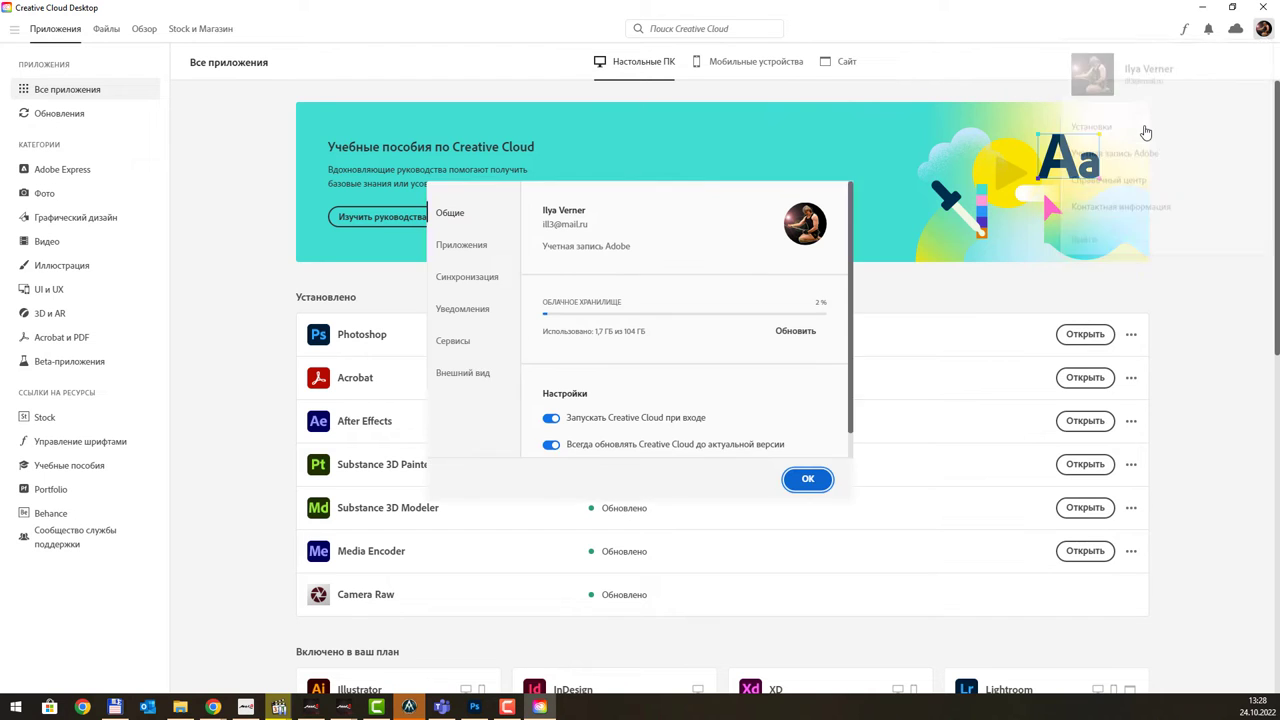
pyautogui.click(474, 248)
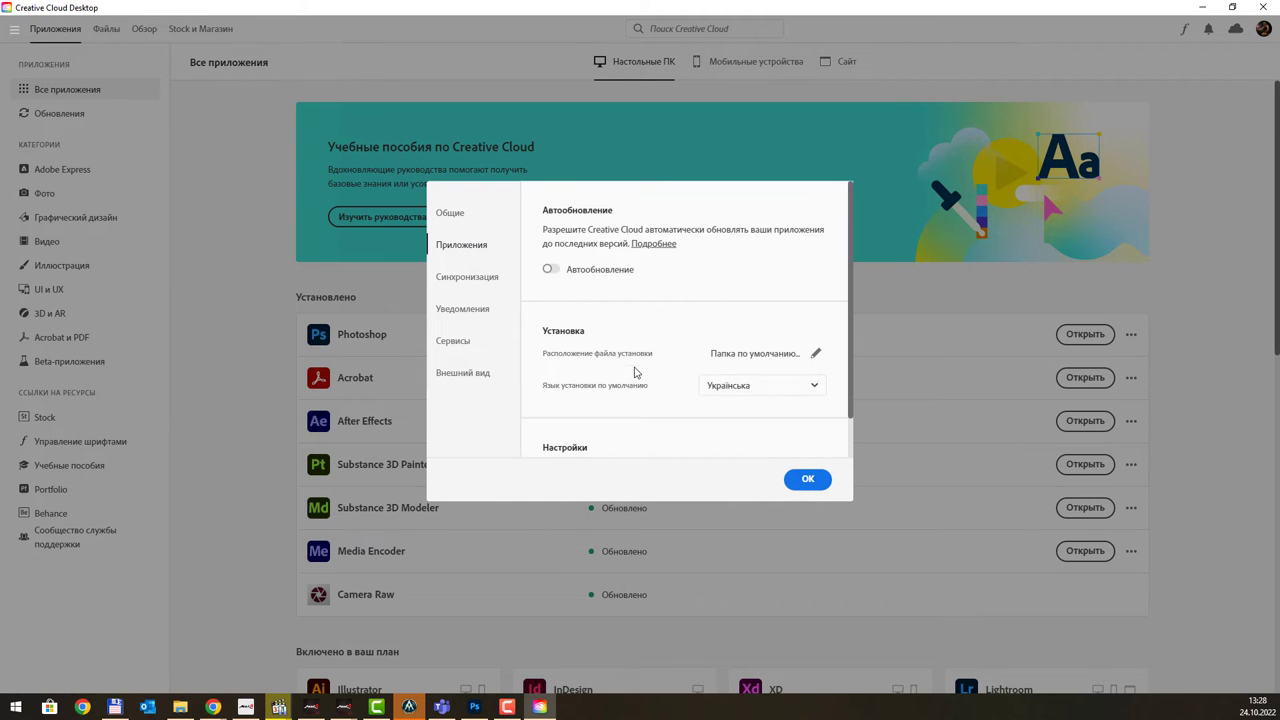
pyautogui.click(774, 390)
pyautogui.scroll(1, 815, 460)
pyautogui.scroll(5, 803, 498)
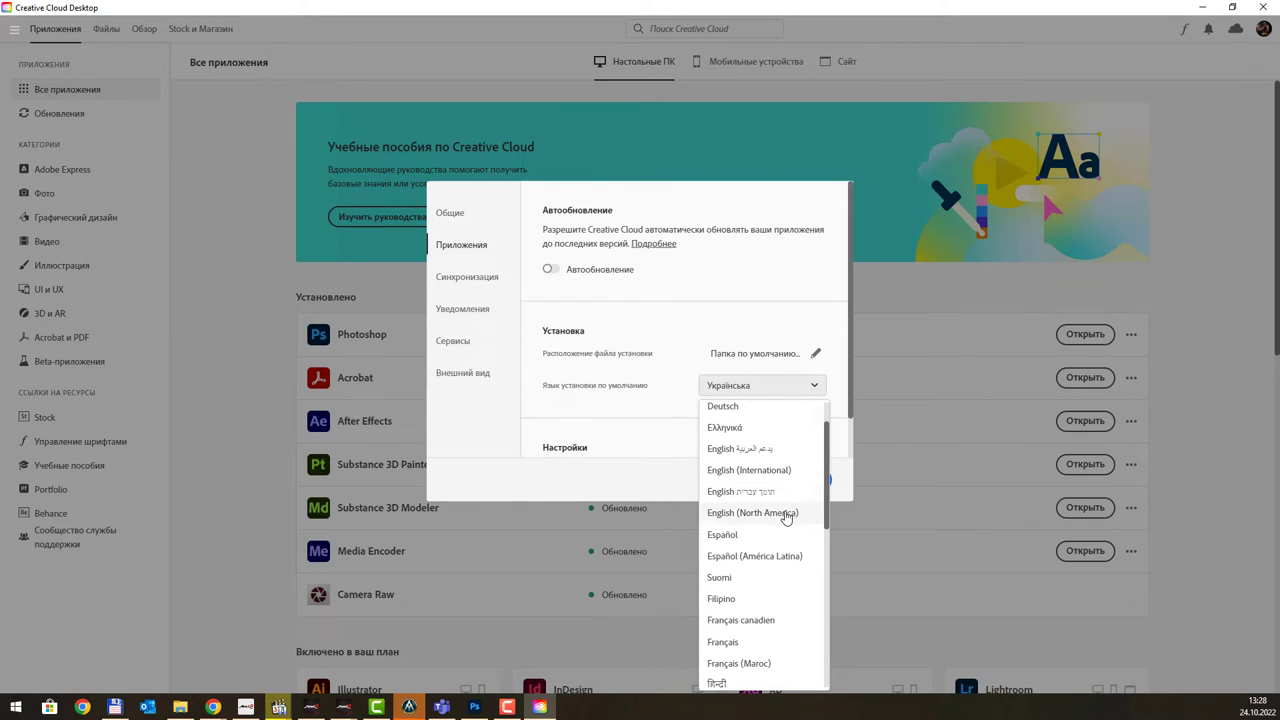
pyautogui.click(779, 472)
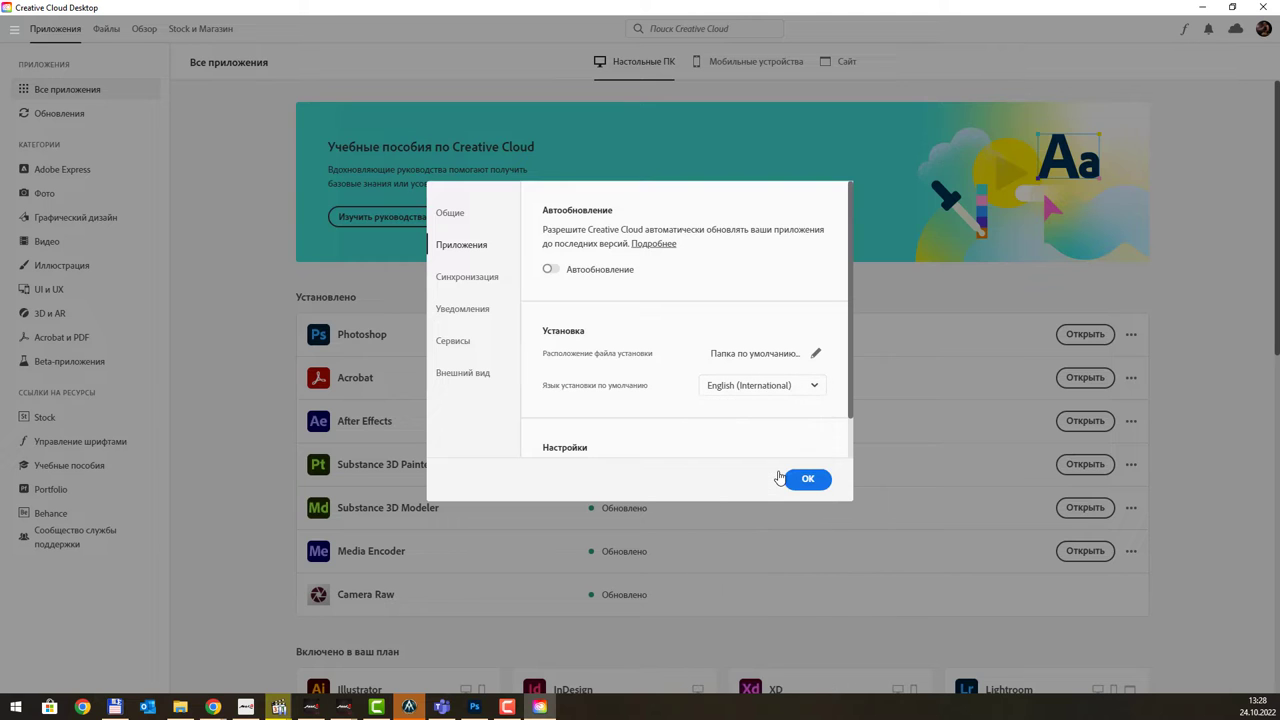
pyautogui.click(801, 487)
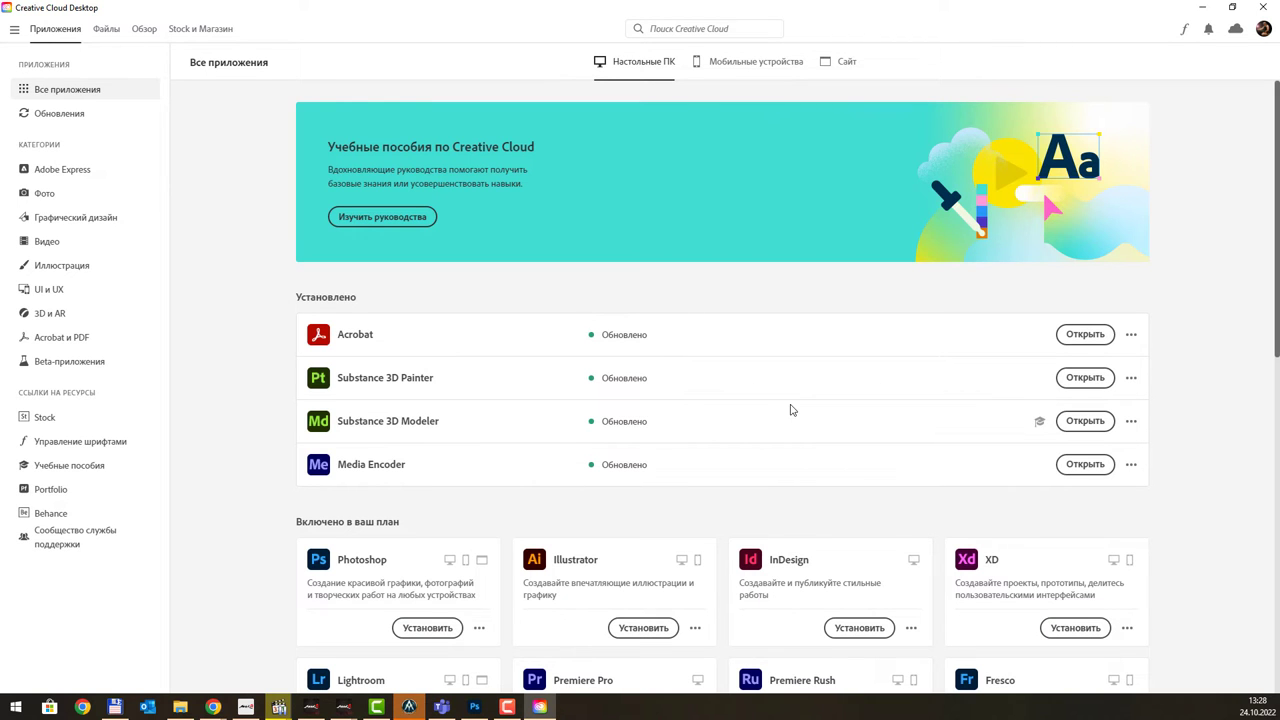
pyautogui.moveTo(426, 628)
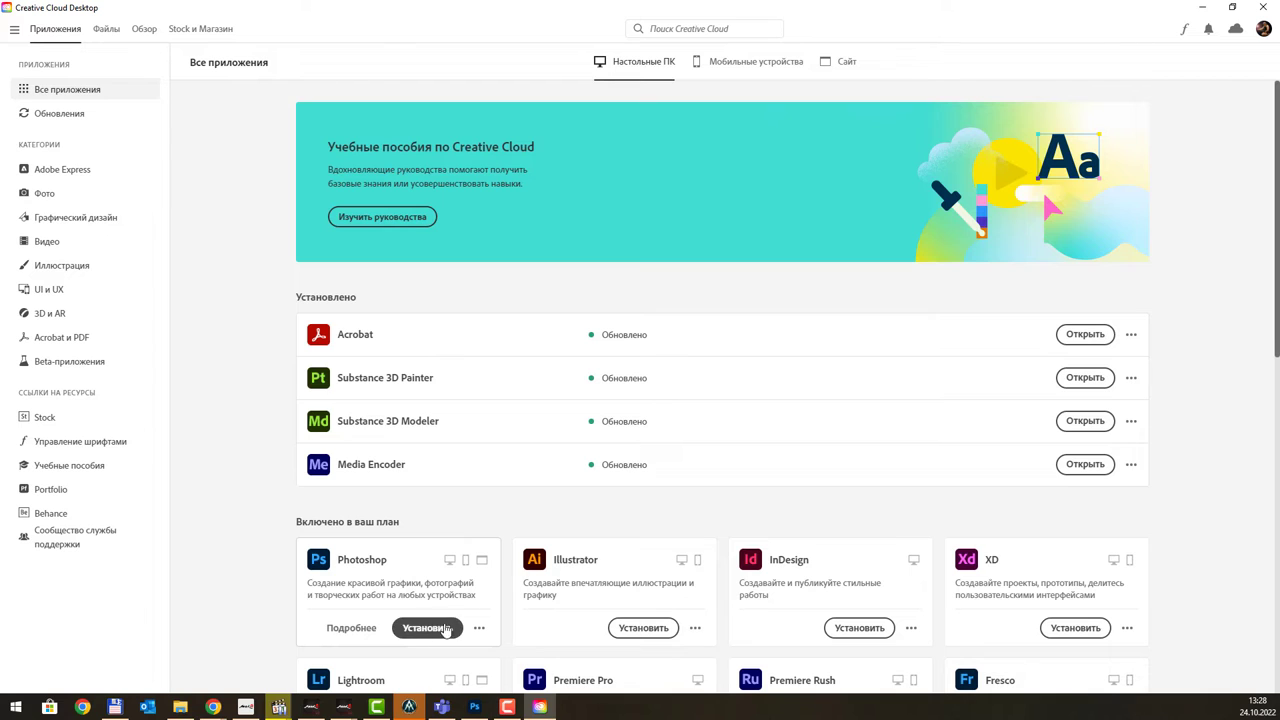
pyautogui.click(445, 627)
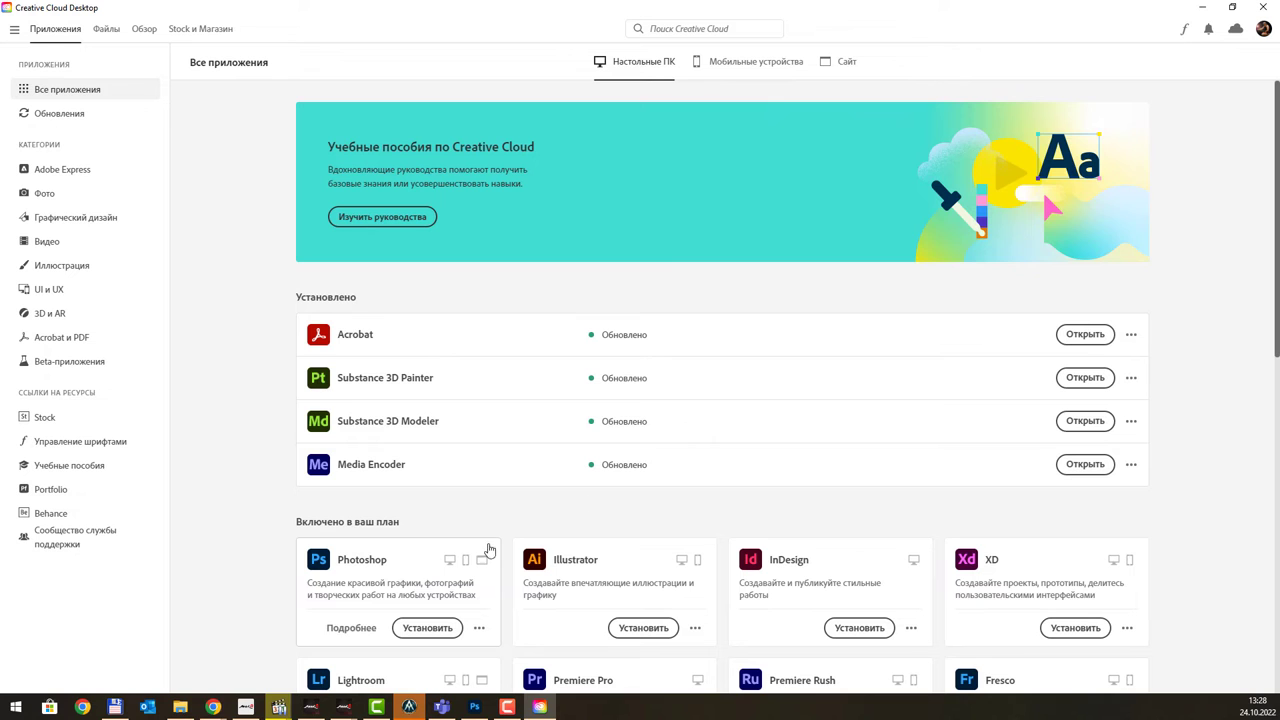
pyautogui.click(1262, 7)
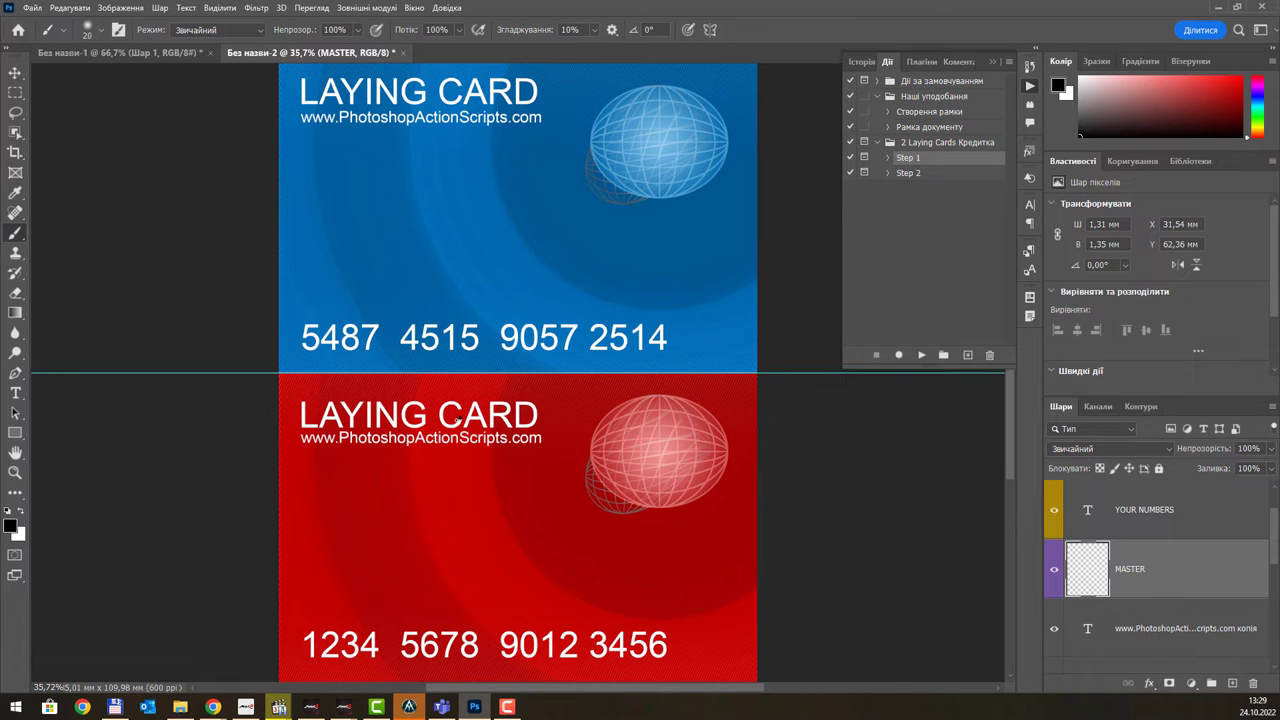
# - Retitle the red card from LAYING CARD to 'Dnipro University'
pyautogui.press('t')
pyautogui.click(462, 425)
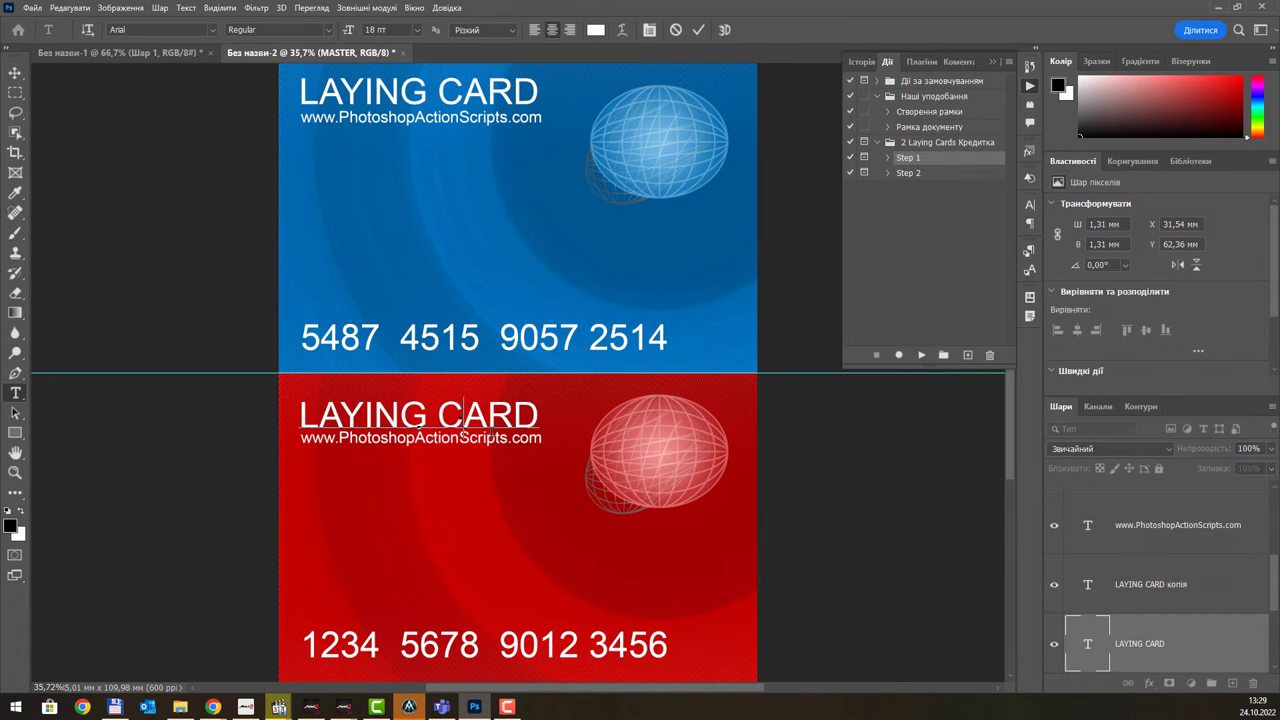
pyautogui.hotkey('ctrl', 'a')
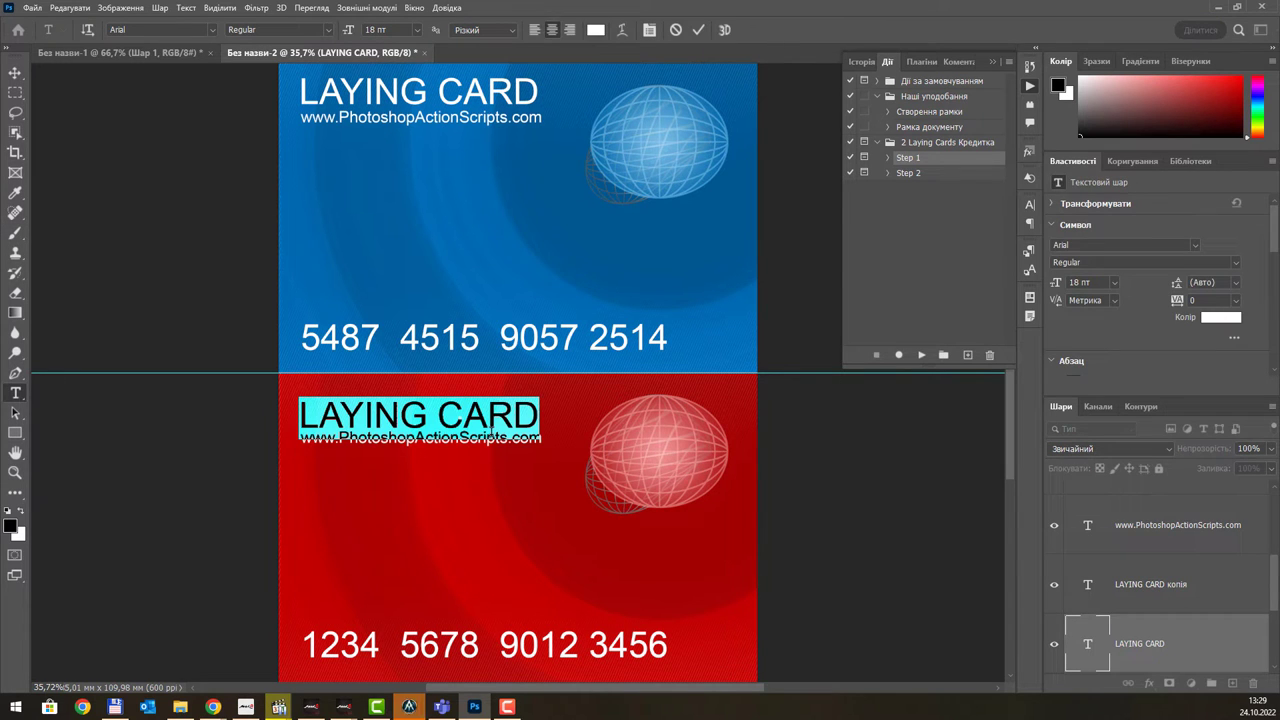
pyautogui.write('Dnipro University')
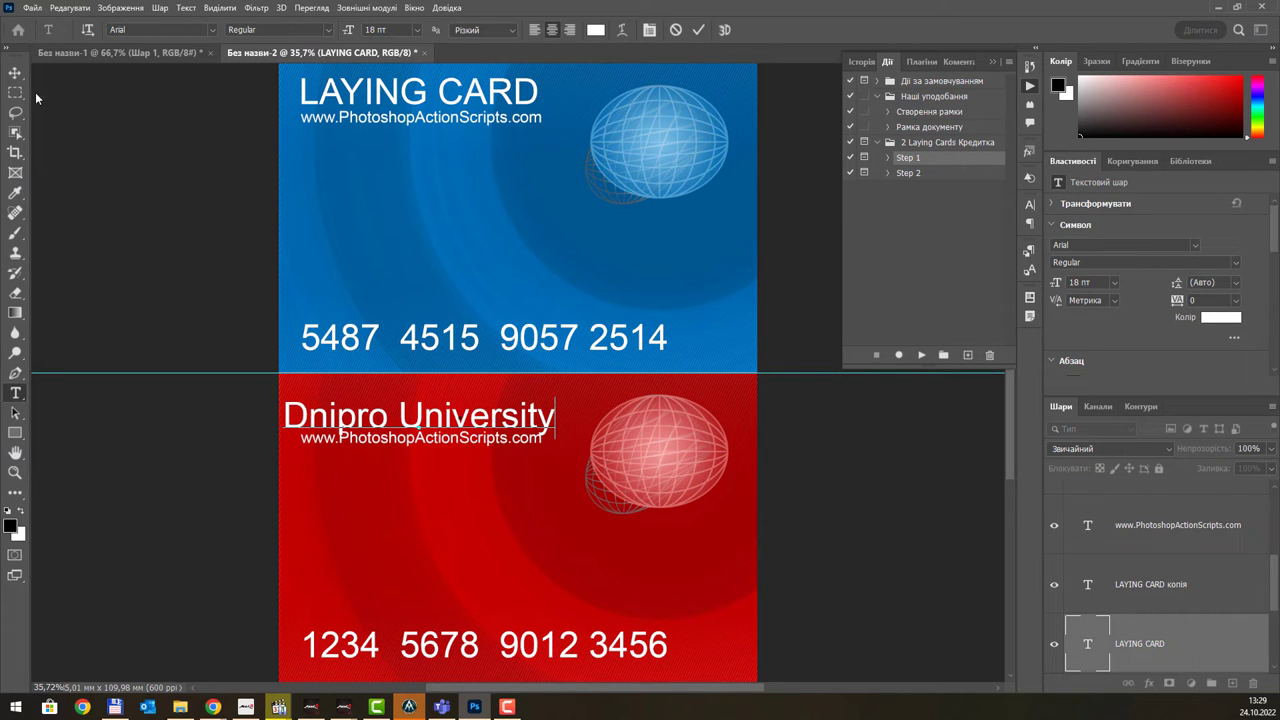
pyautogui.click(22, 74)
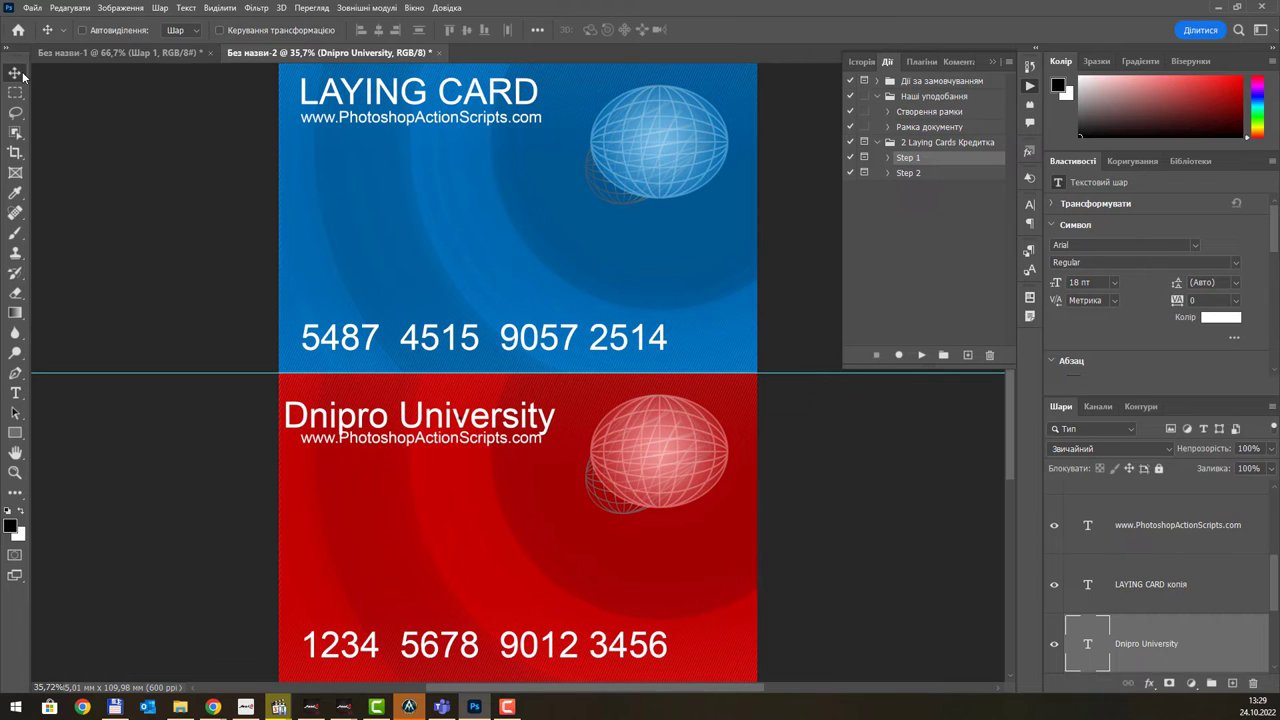
# - Replace PhotoshopActionScripts.com with nmu.org.ua in the red card's web address
pyautogui.press('t')
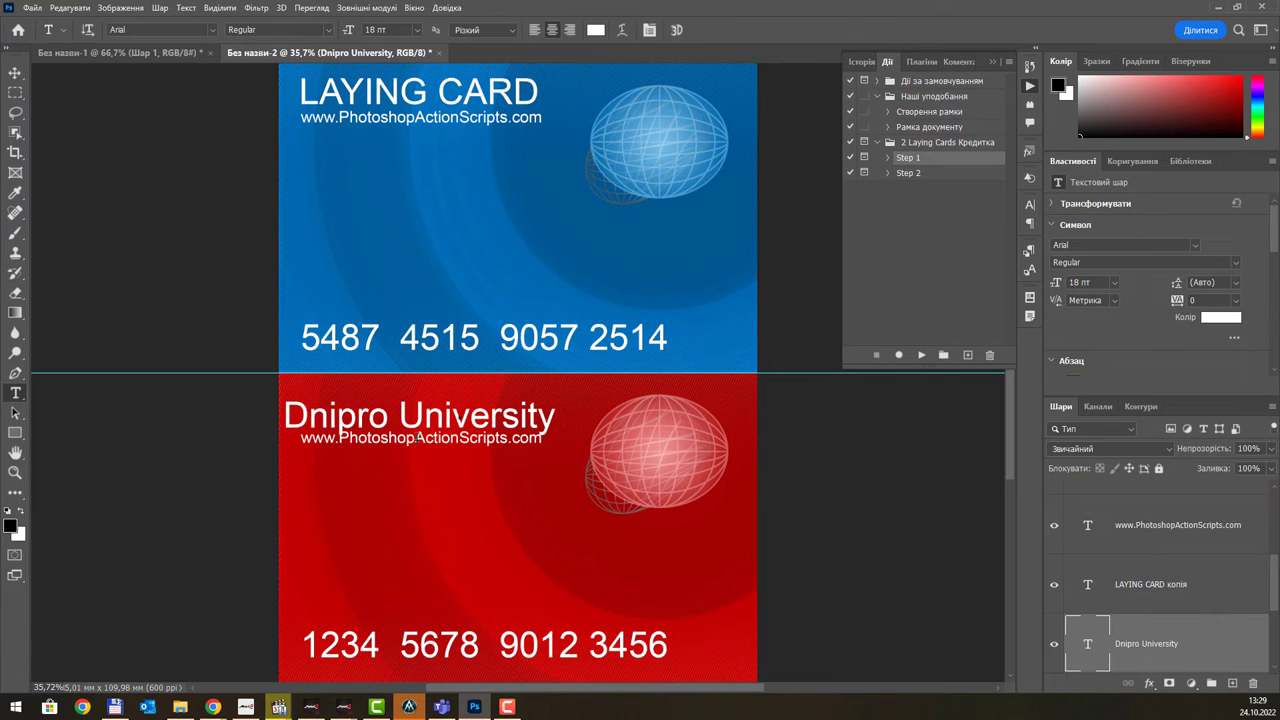
pyautogui.click(447, 437)
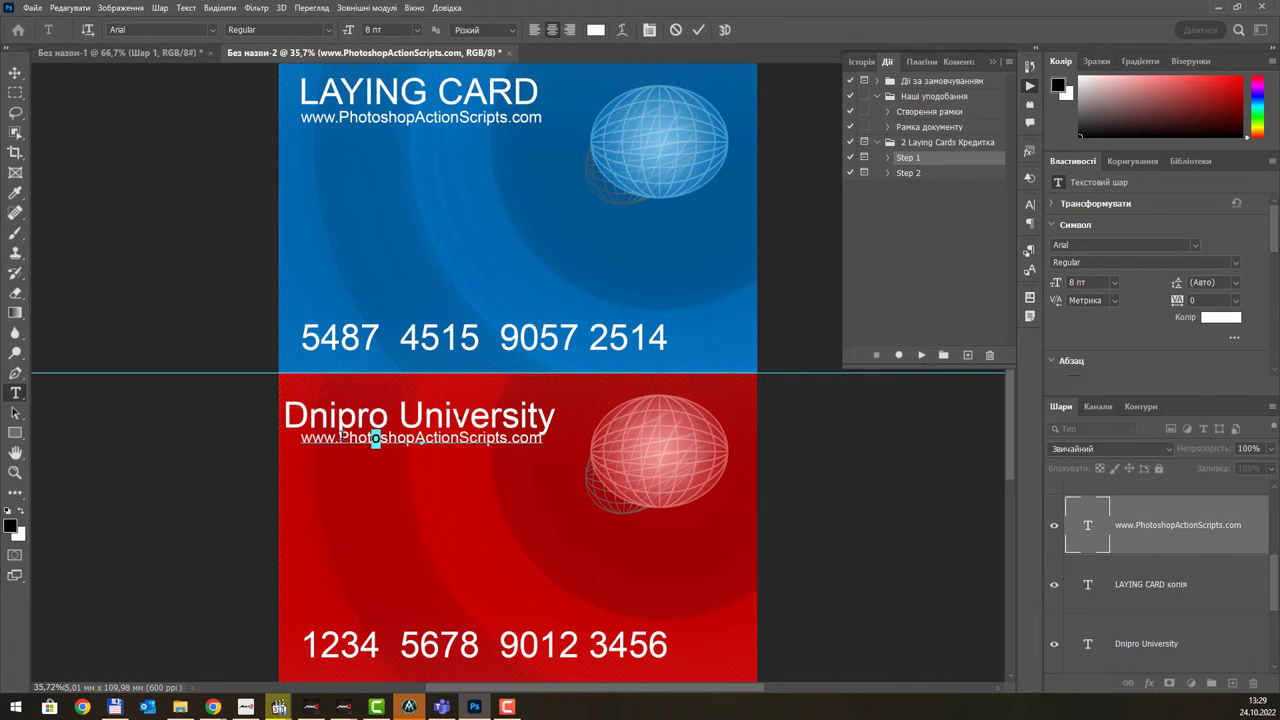
pyautogui.moveTo(341, 437); pyautogui.dragTo(620, 444)
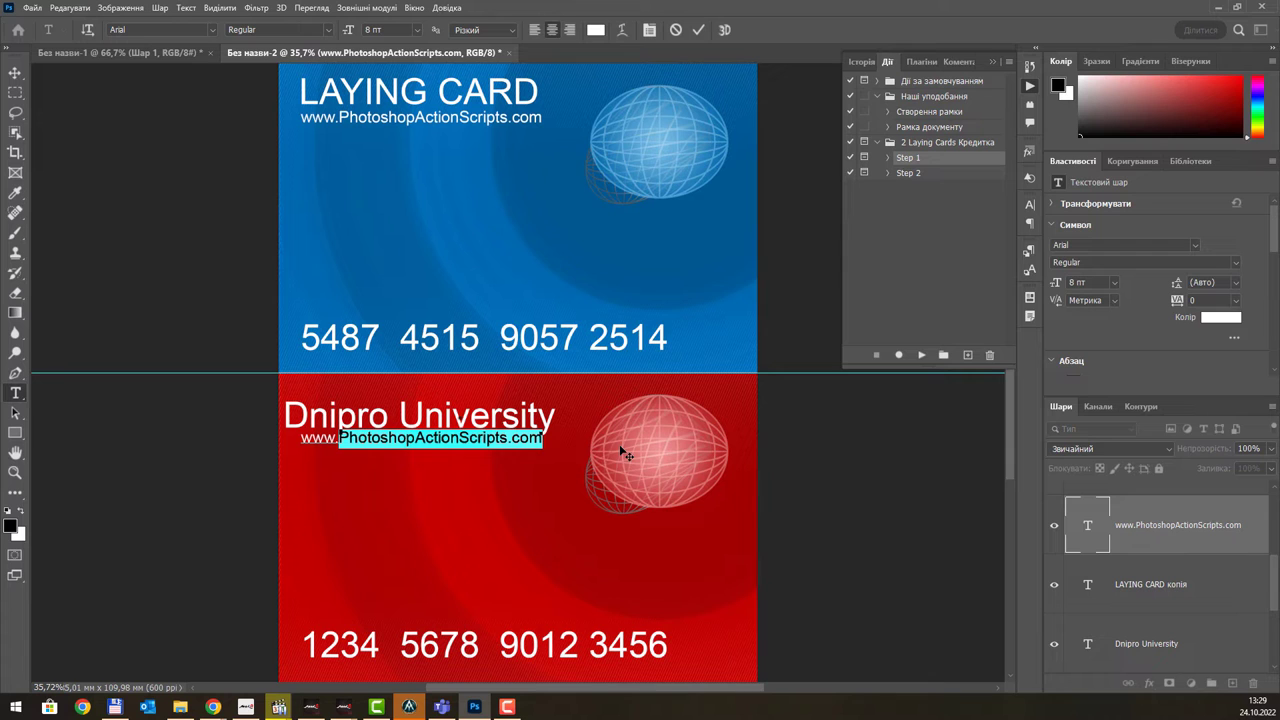
pyautogui.write('nmu.')
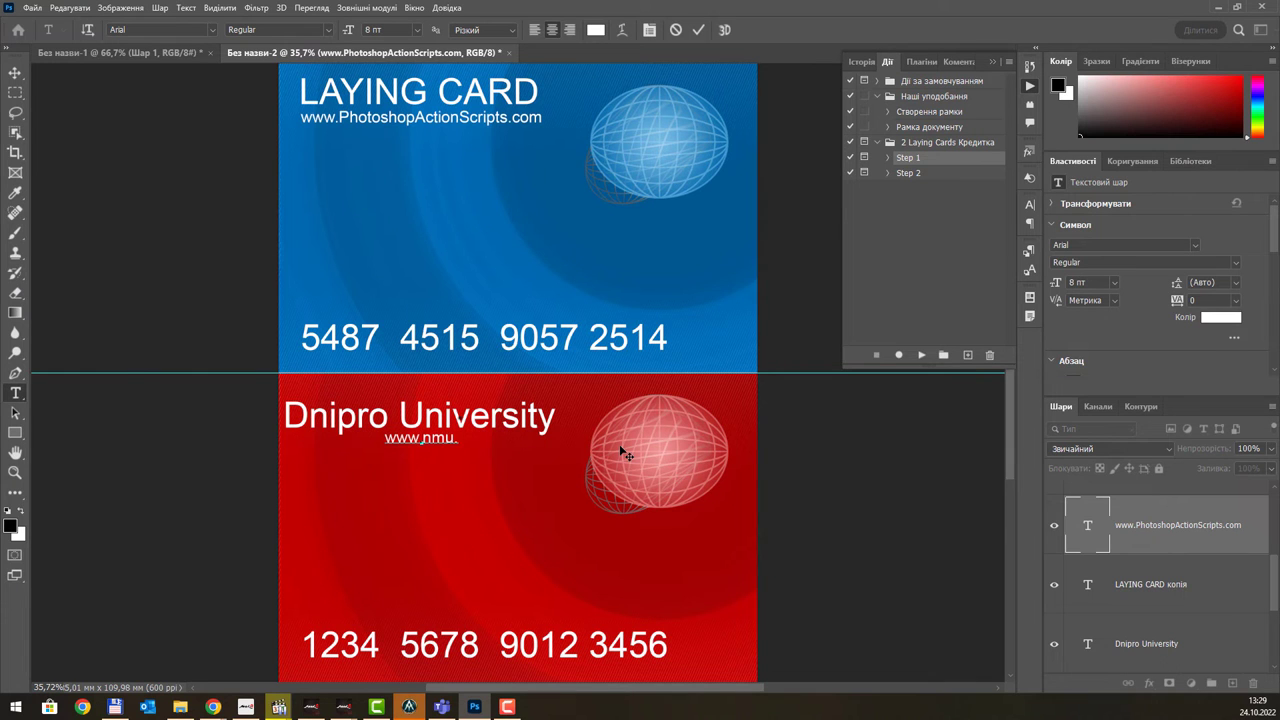
pyautogui.write('org.ua')
pyautogui.click(15, 72)
pyautogui.click(487, 531)
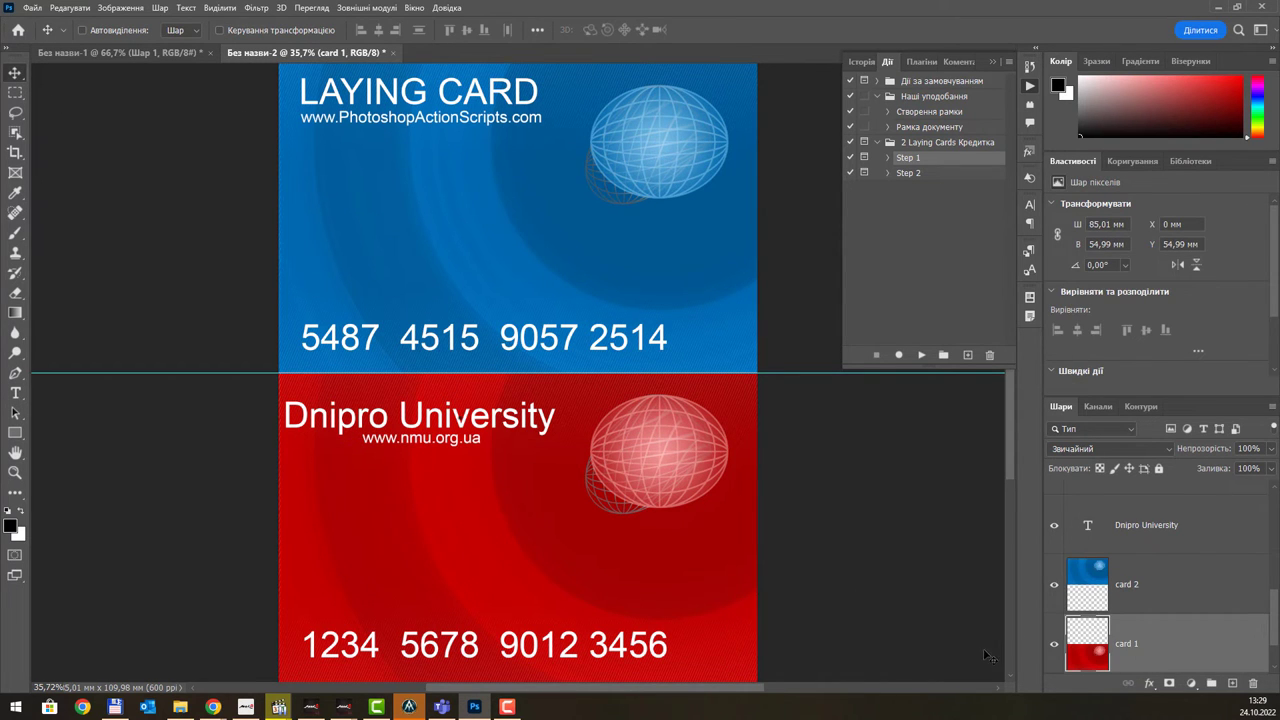
# - Recolour the red card orange with a Hue/Saturation hue shift of +29
pyautogui.keyDown('ctrl'); pyautogui.click(1093, 670); pyautogui.keyUp('ctrl')
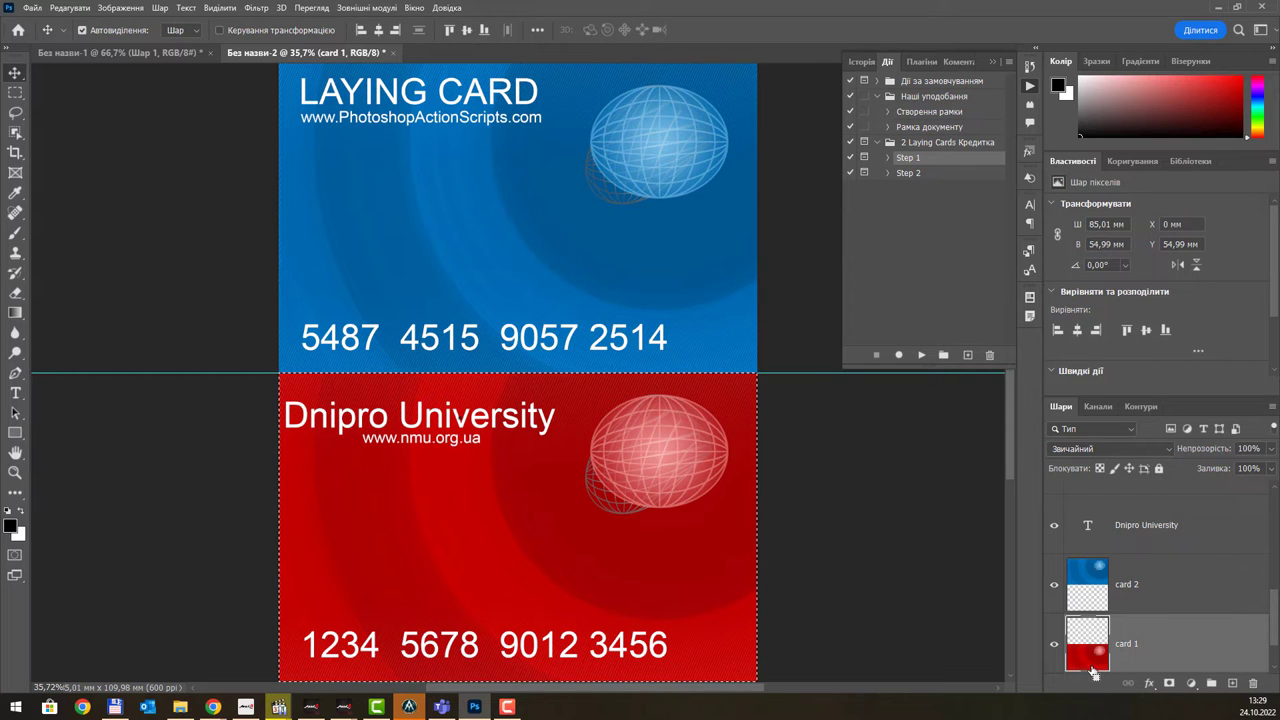
pyautogui.hotkey('ctrl', 'u')
pyautogui.moveTo(573, 227)
pyautogui.mouseDown()
pyautogui.moveTo(543, 243)
pyautogui.moveTo(614, 257)
pyautogui.mouseUp()
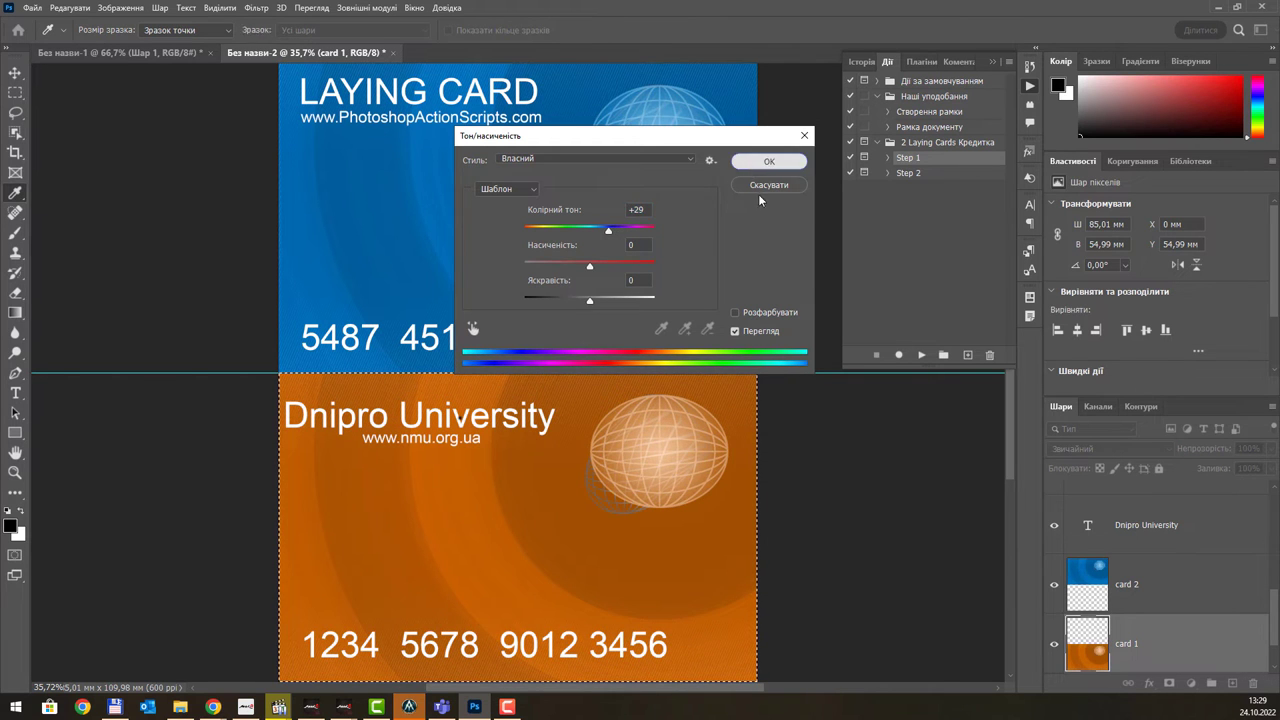
pyautogui.click(766, 161)
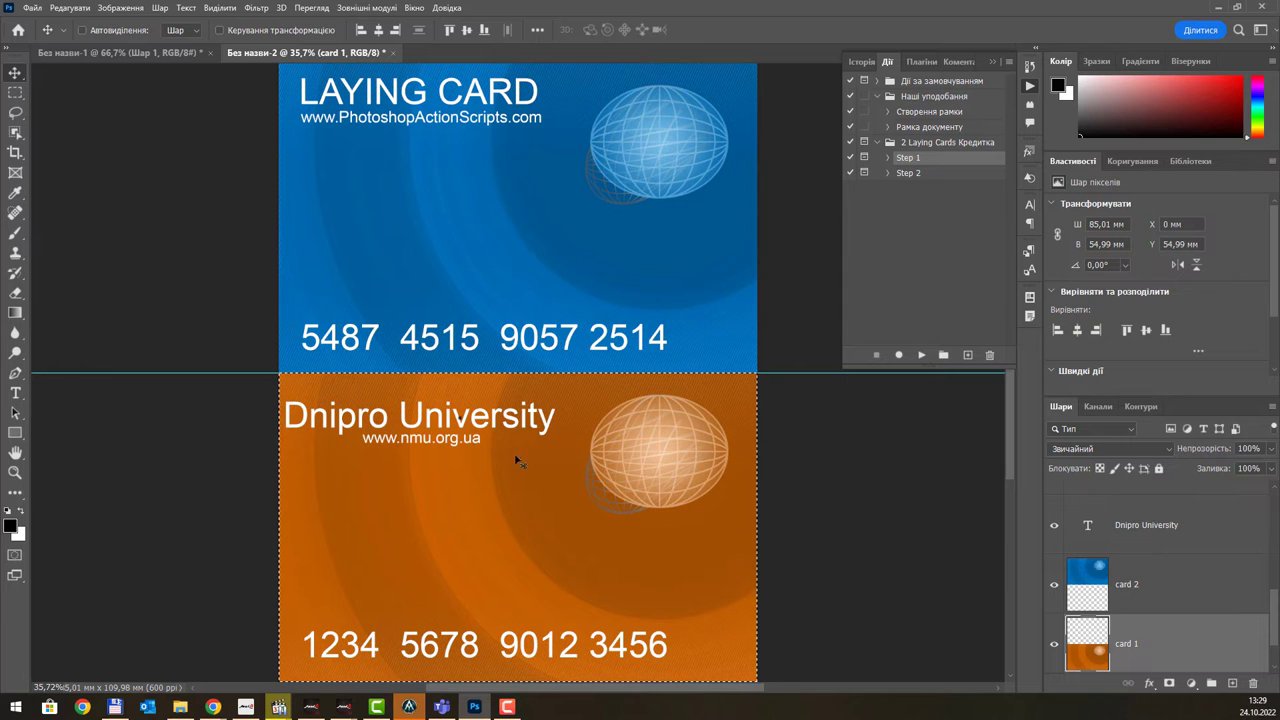
pyautogui.hotkey('ctrl', 'd')
pyautogui.doubleClick(455, 446)
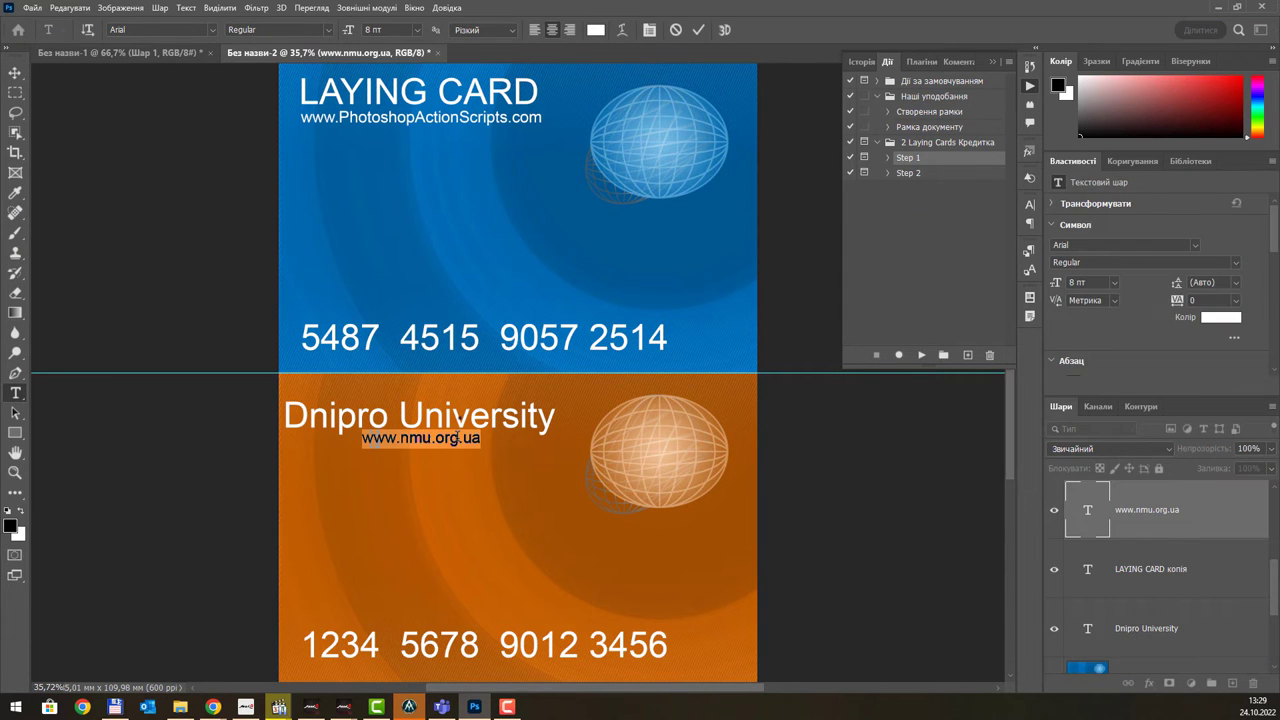
pyautogui.click(15, 73)
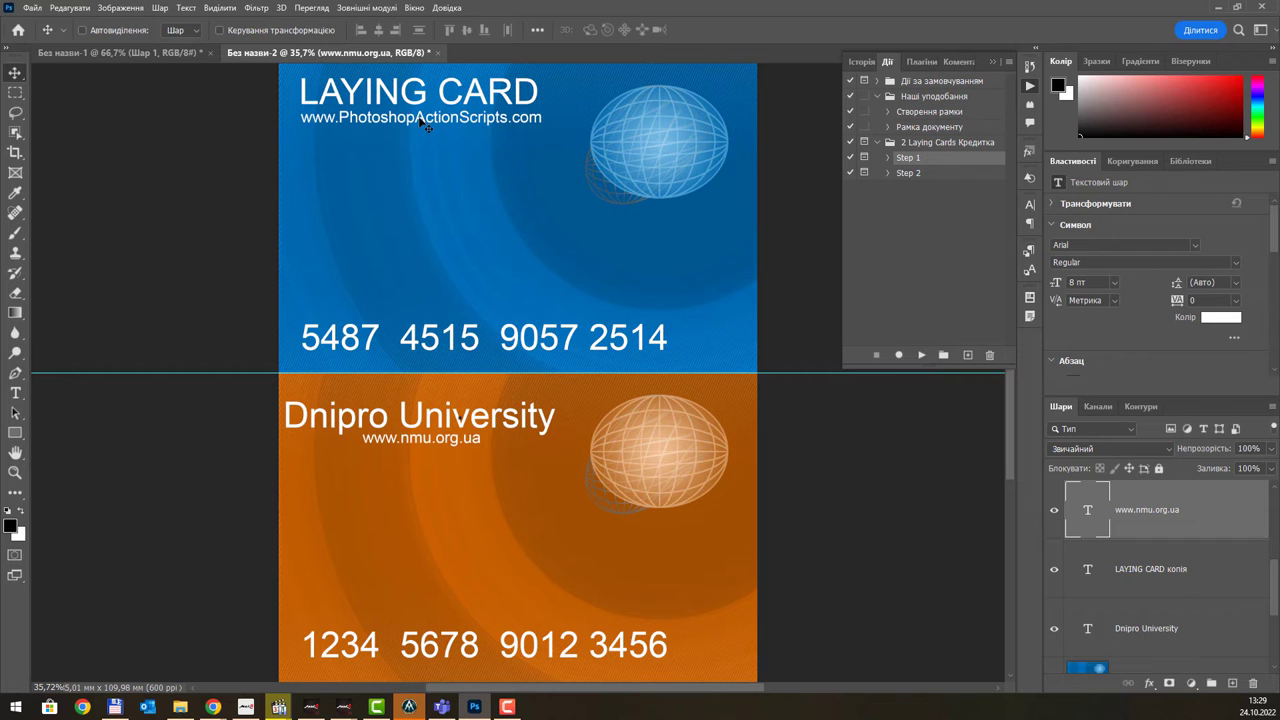
pyautogui.moveTo(430, 124); pyautogui.dragTo(436, 124)
pyautogui.doubleClick(434, 122)
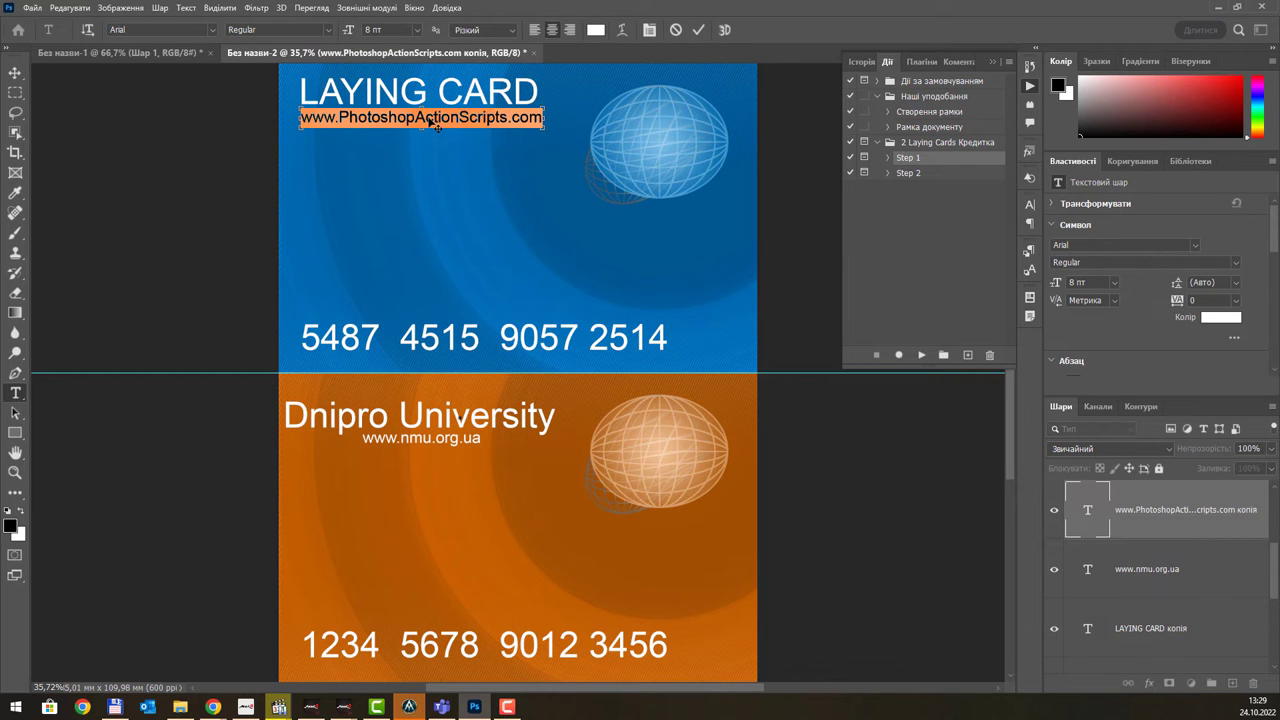
pyautogui.hotkey('ctrl', 'v')
pyautogui.click(15, 73)
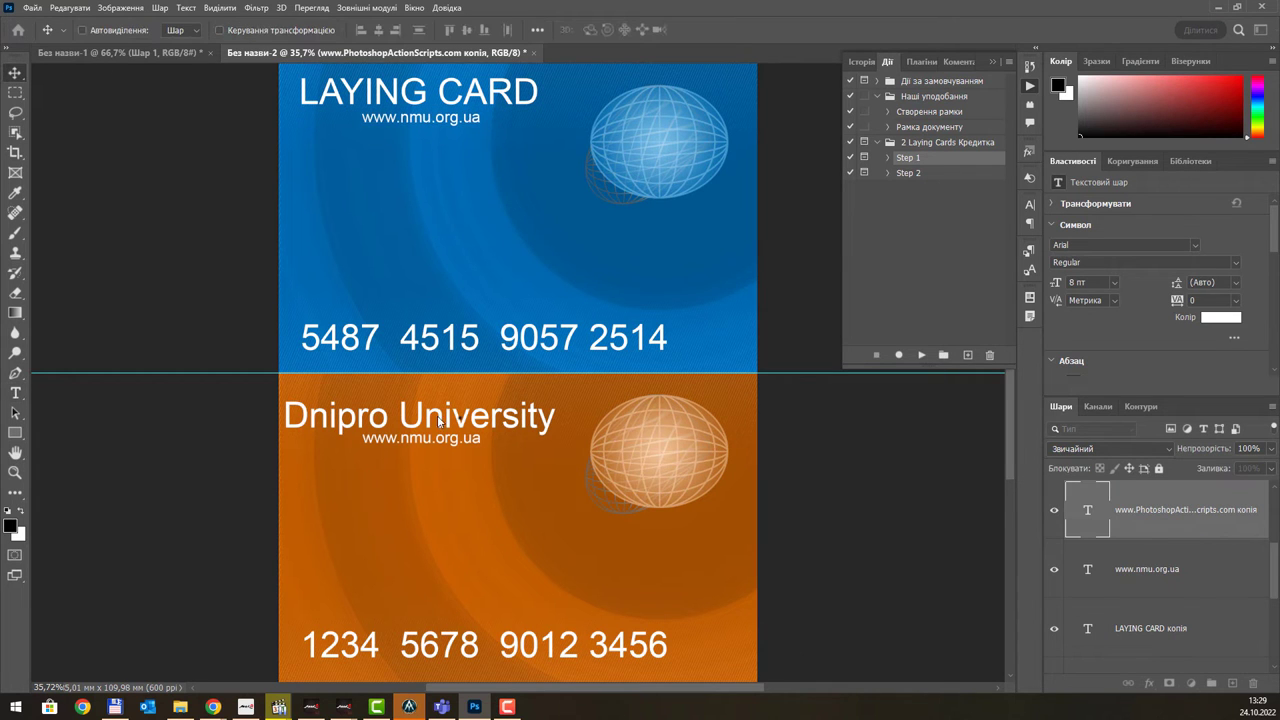
# - Paste the Dnipro University title over the blue card's LAYING CARD heading
pyautogui.doubleClick(440, 422)
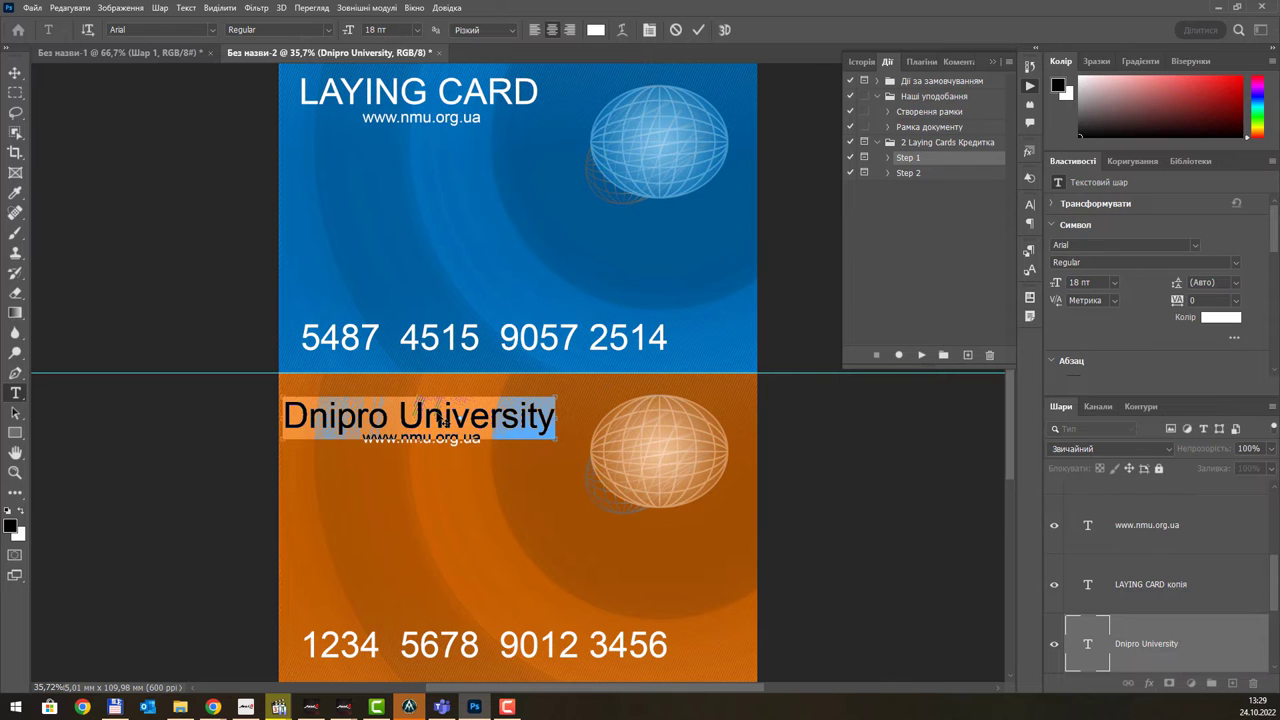
pyautogui.click(395, 80)
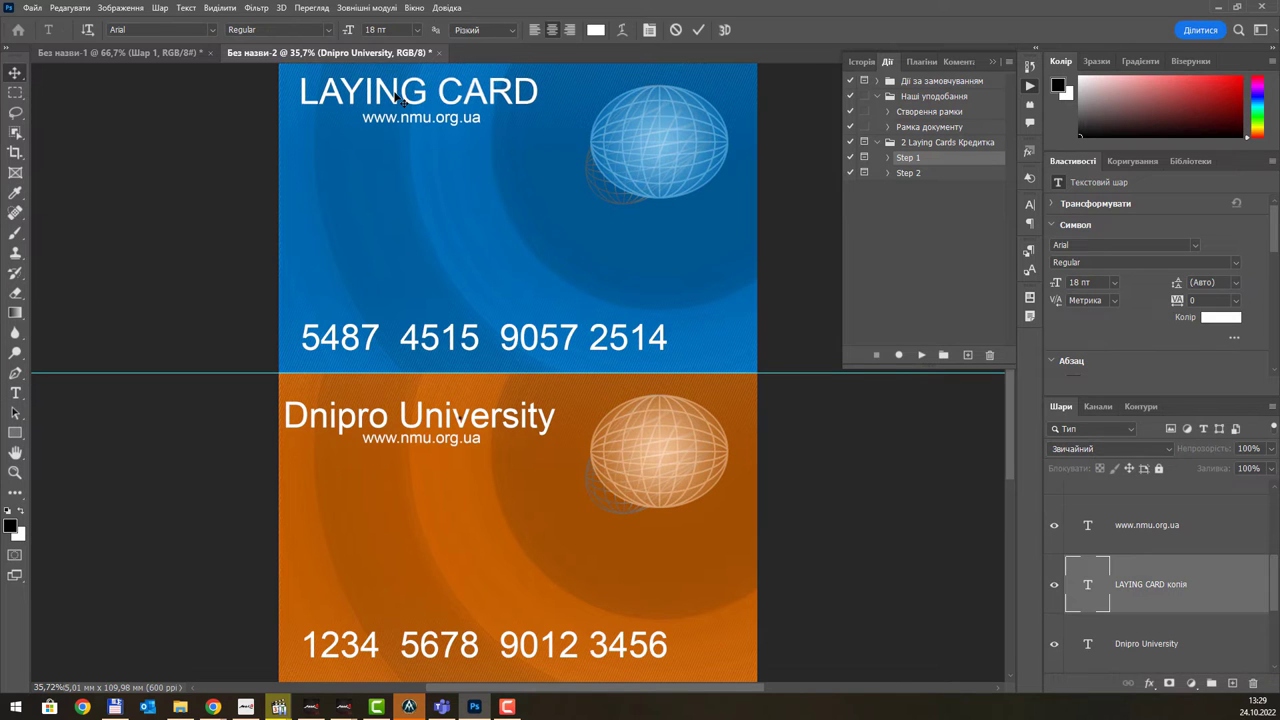
pyautogui.doubleClick(404, 95)
pyautogui.hotkey('ctrl', 'v')
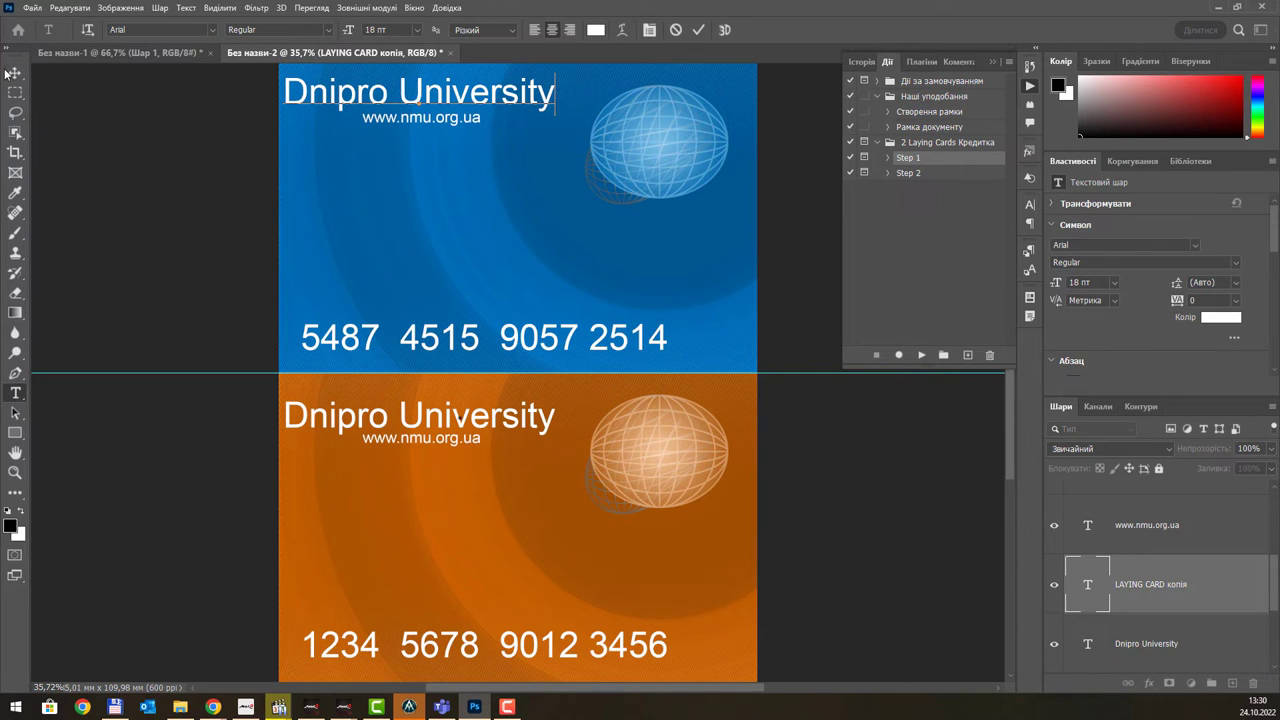
pyautogui.click(14, 73)
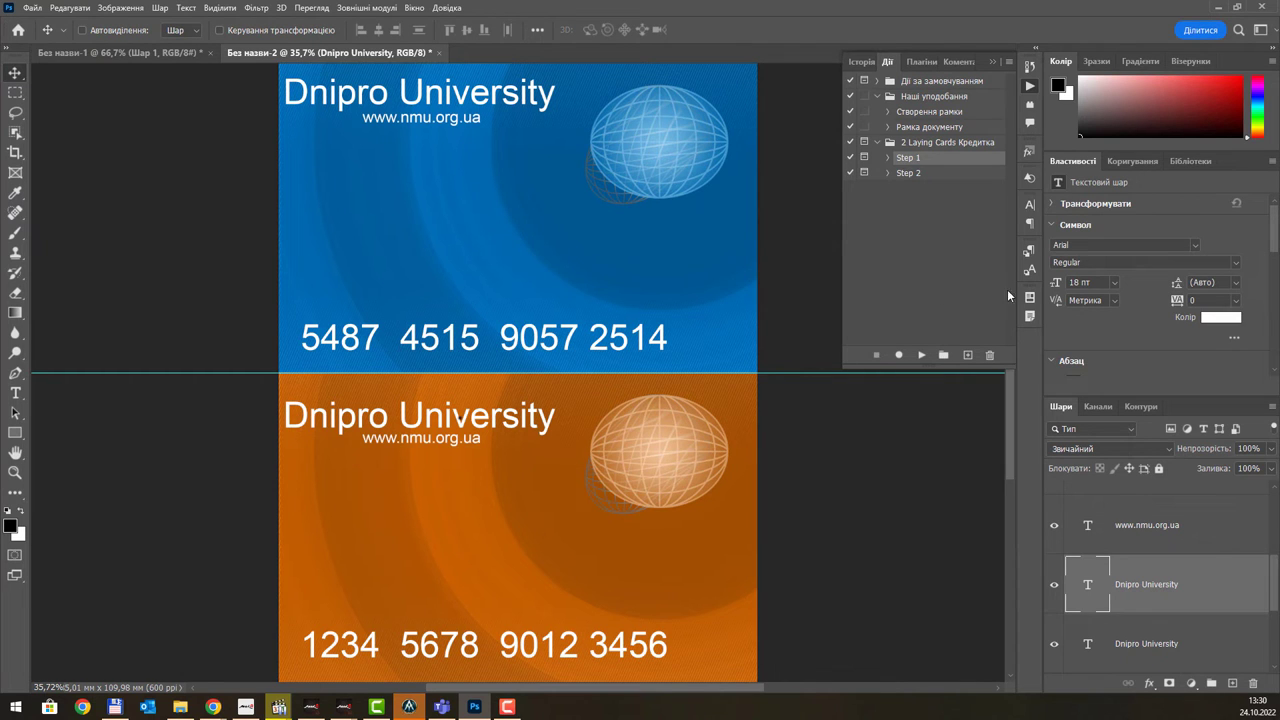
# - Run the Step 2 Laying Cards action so the orange and blue cards lie tilted on white
pyautogui.click(910, 175)
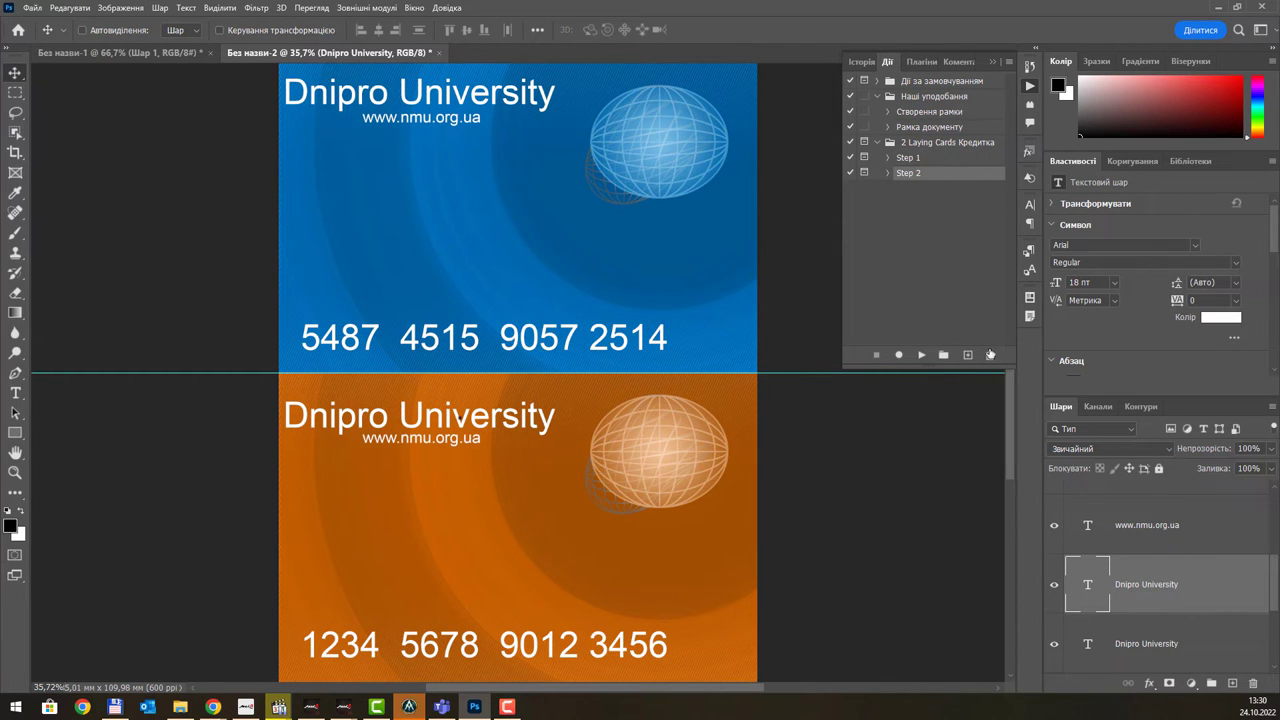
pyautogui.click(929, 355)
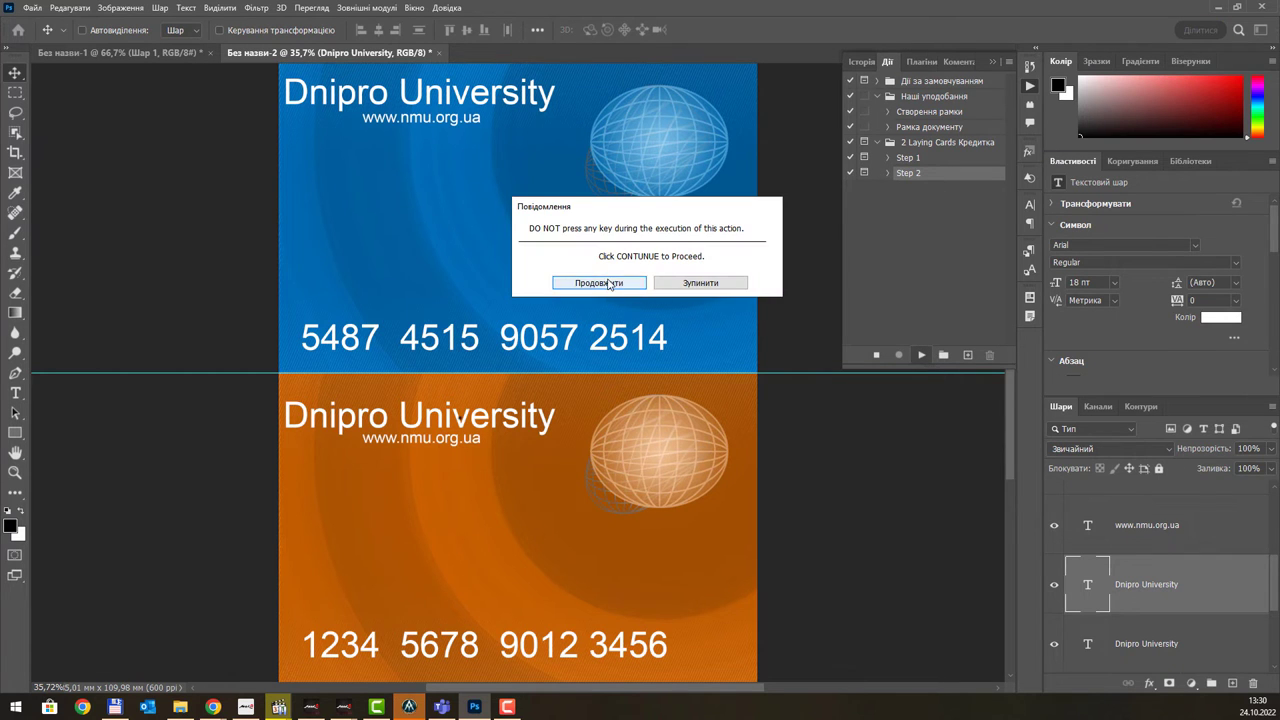
pyautogui.click(598, 283)
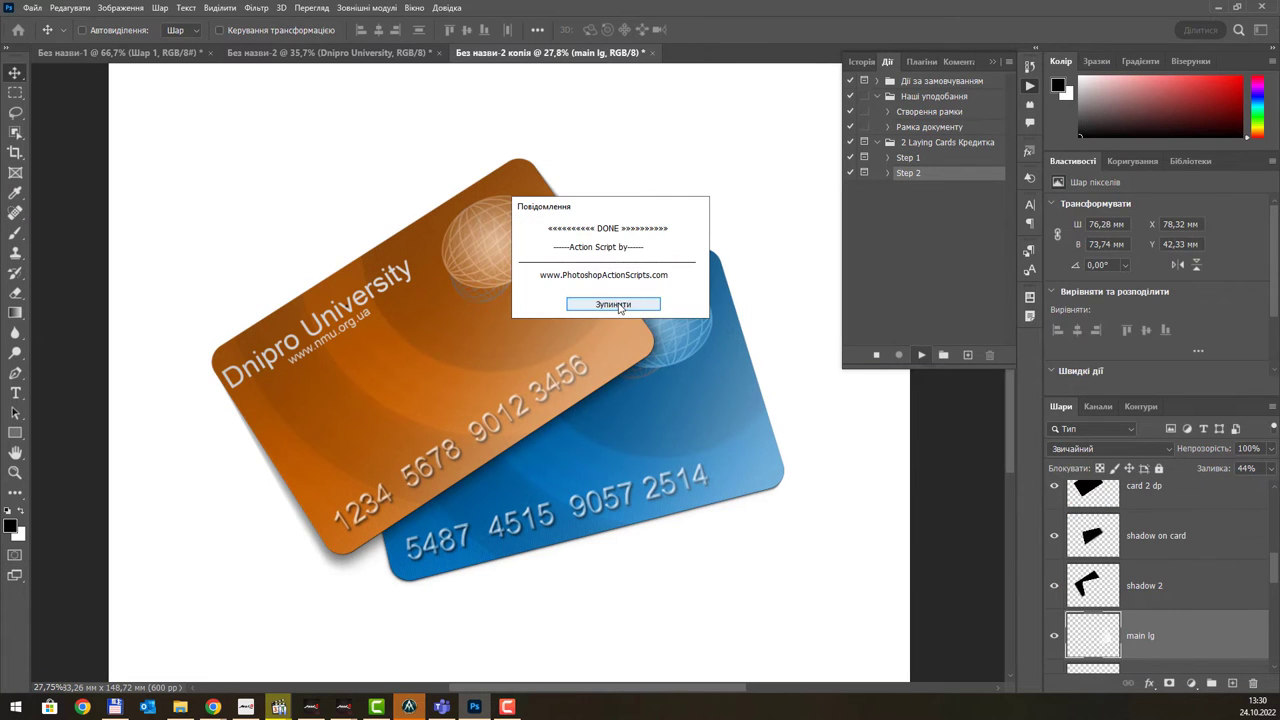
pyautogui.click(614, 305)
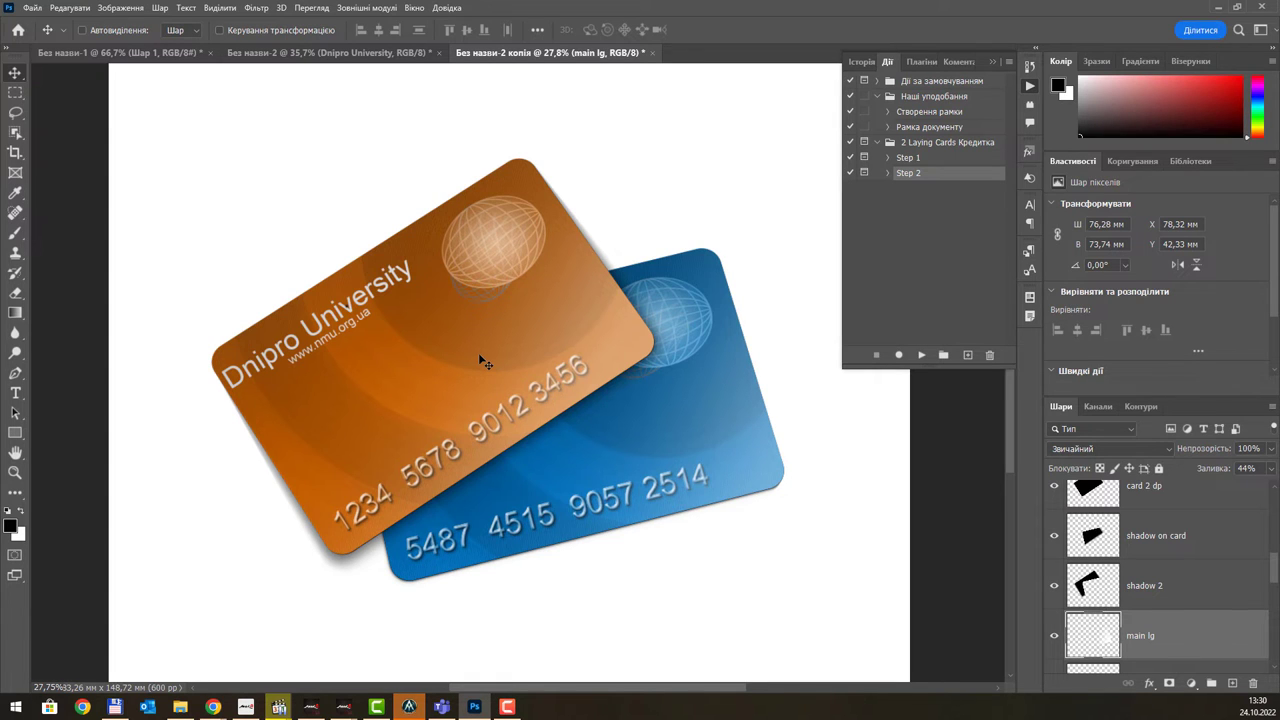
pyautogui.click(877, 143)
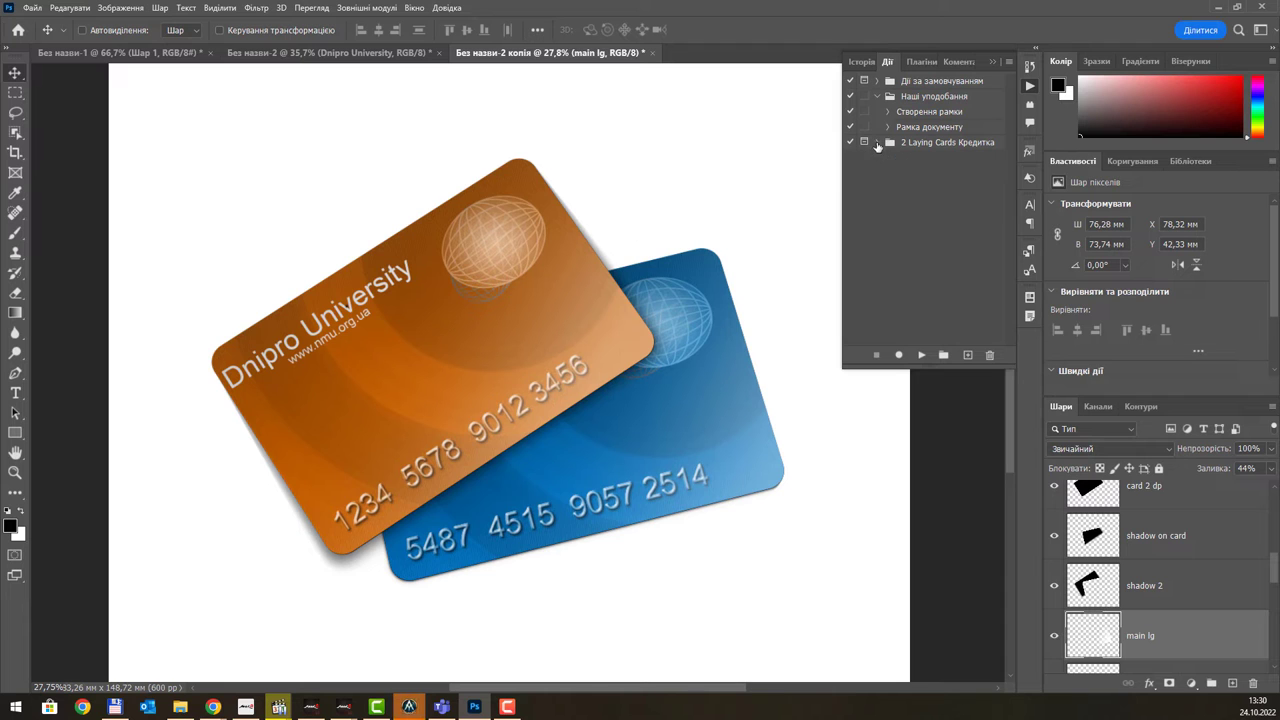
# - Load Book - Hardback Tilted.atn and run its Step 1 to build the blue Hardback Book template
pyautogui.click(1006, 64)
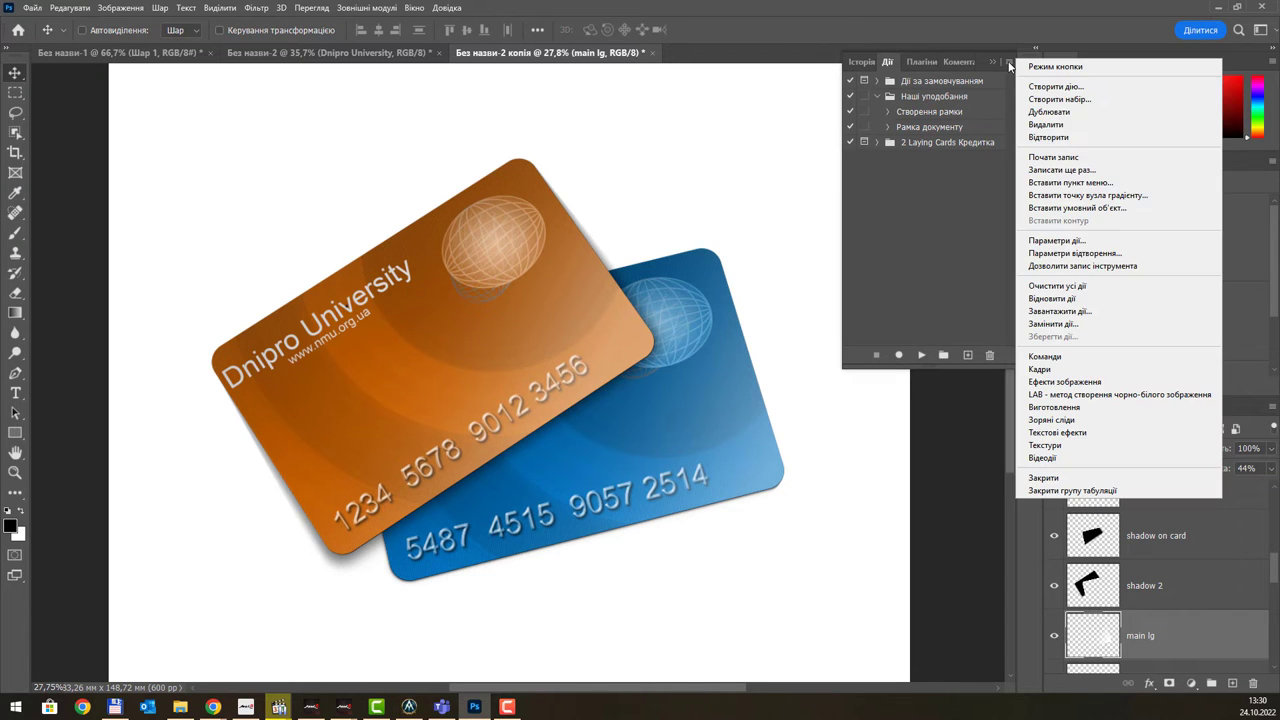
pyautogui.click(1085, 312)
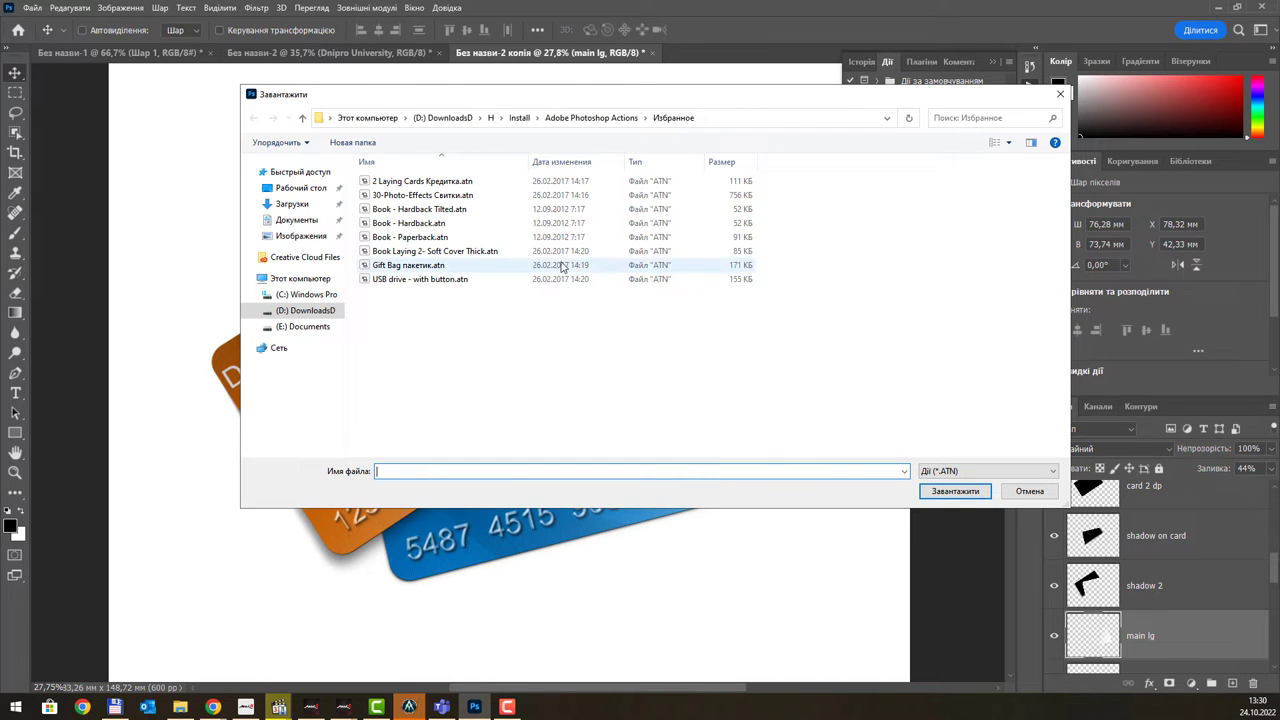
pyautogui.click(463, 215)
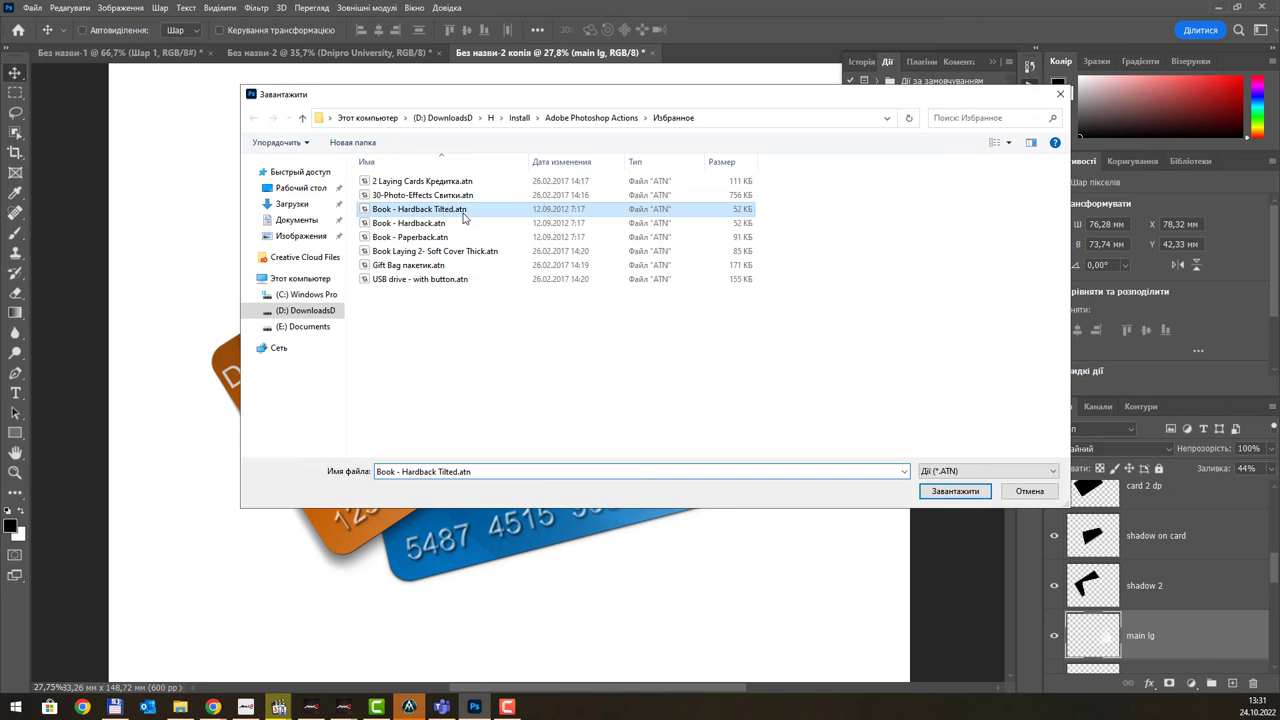
pyautogui.doubleClick(463, 213)
pyautogui.click(878, 158)
pyautogui.click(922, 355)
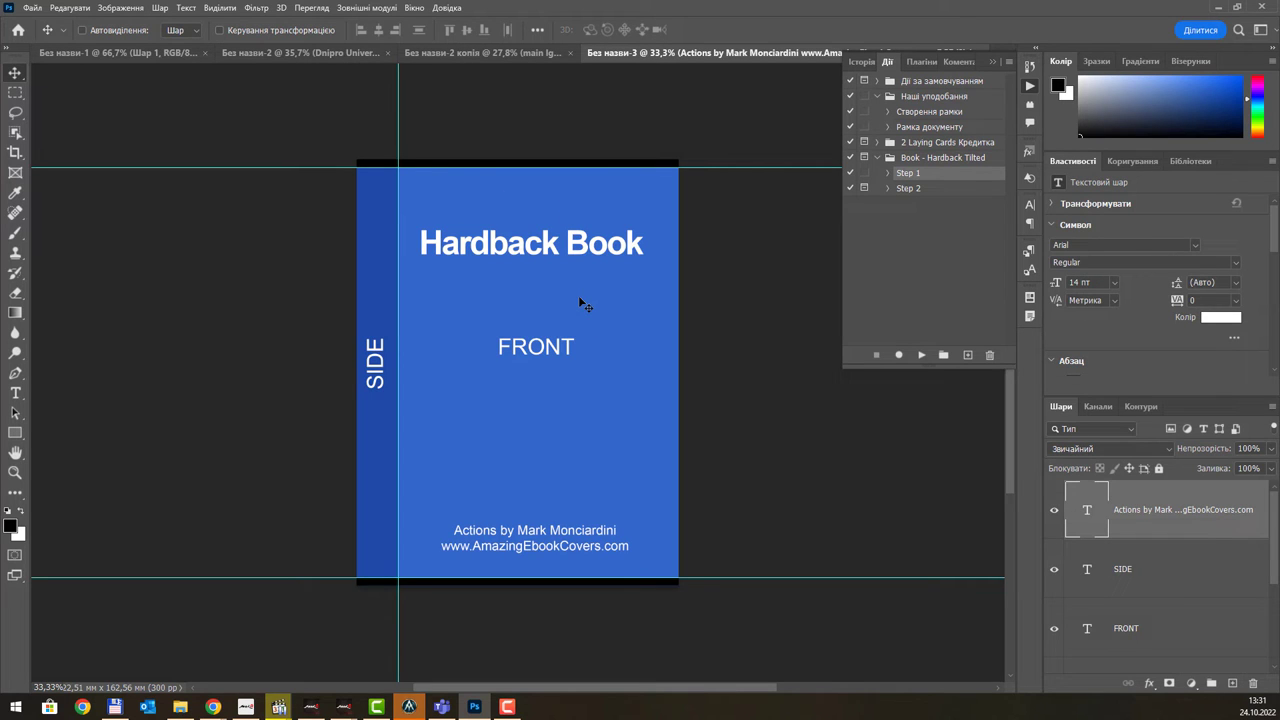
# - Change the cover title to Dnipro University and the FRONT text to History
pyautogui.doubleClick(489, 248)
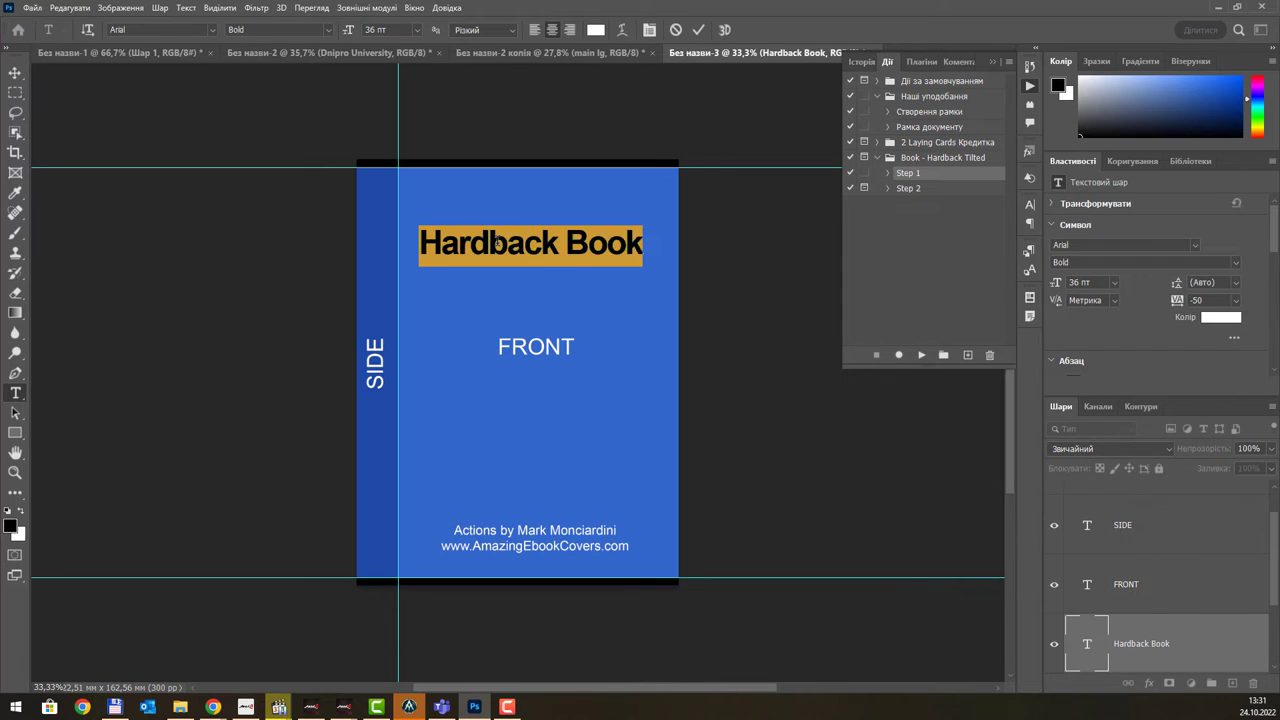
pyautogui.write('Dnipro University')
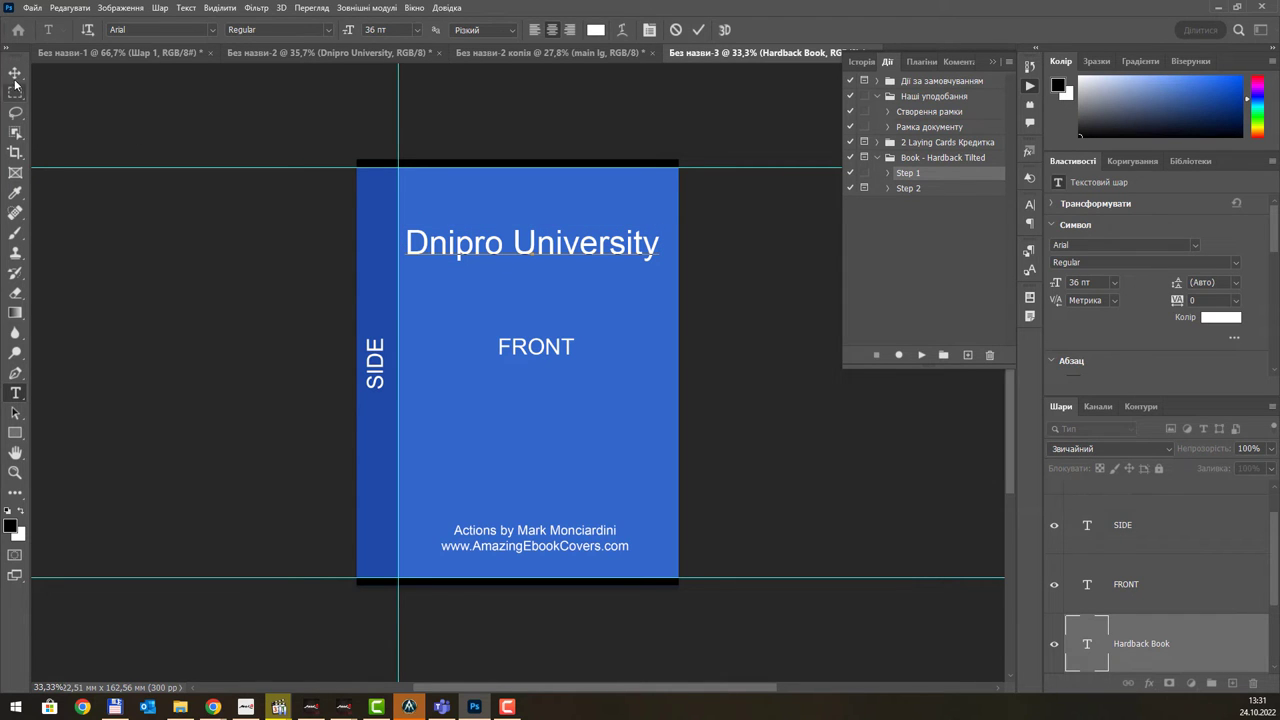
pyautogui.click(15, 73)
pyautogui.doubleClick(540, 356)
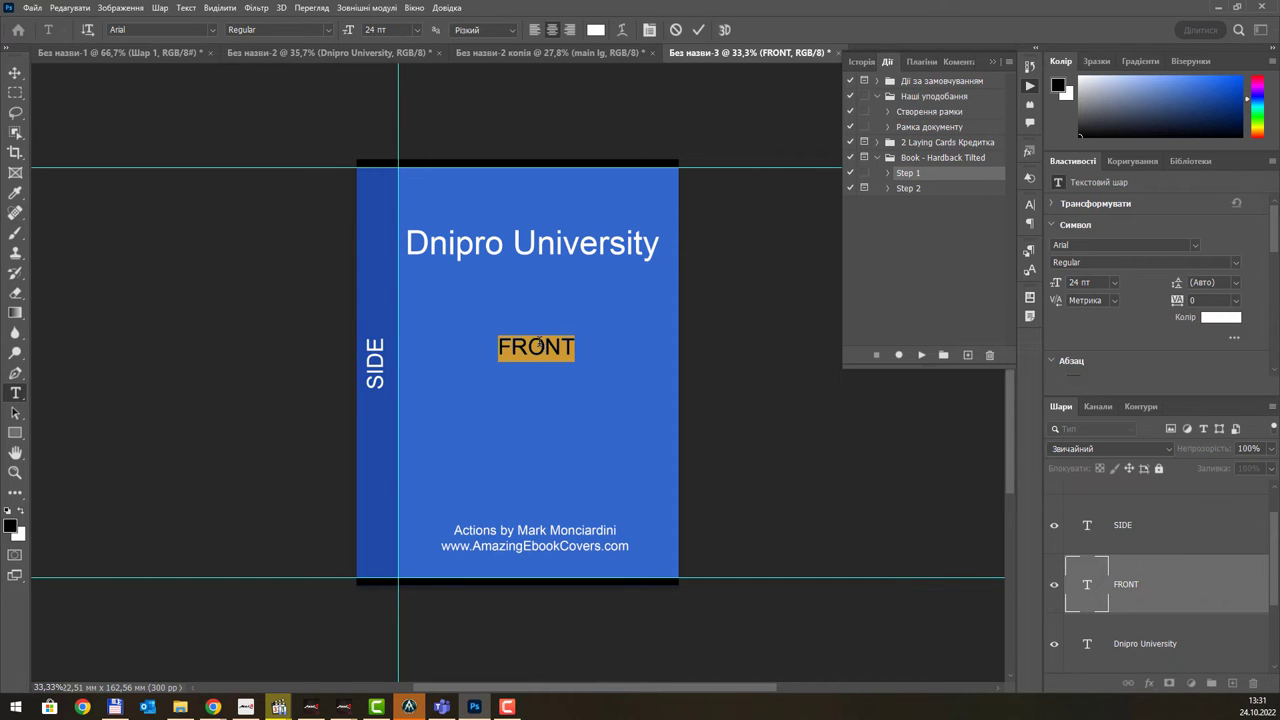
pyautogui.write('History')
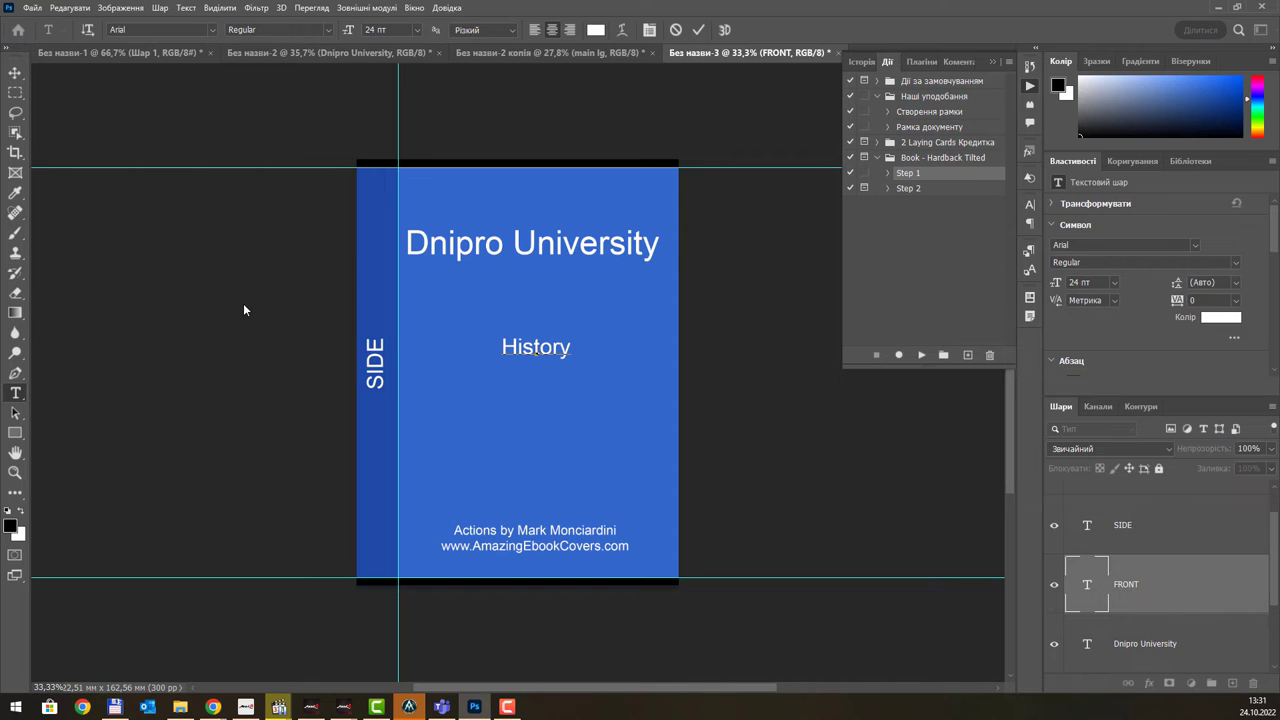
pyautogui.click(15, 72)
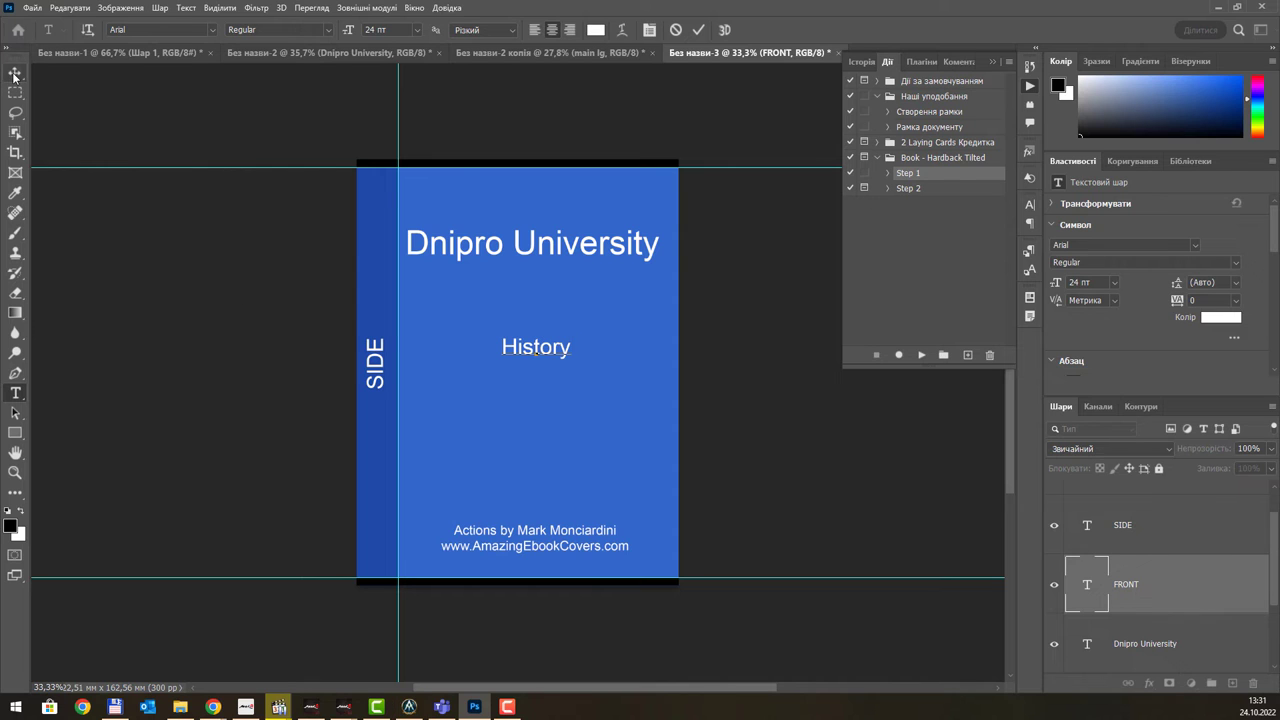
# - Replace the SIDE spine text with 'Mehcanical Edition'
pyautogui.click(378, 380)
pyautogui.doubleClick(378, 378)
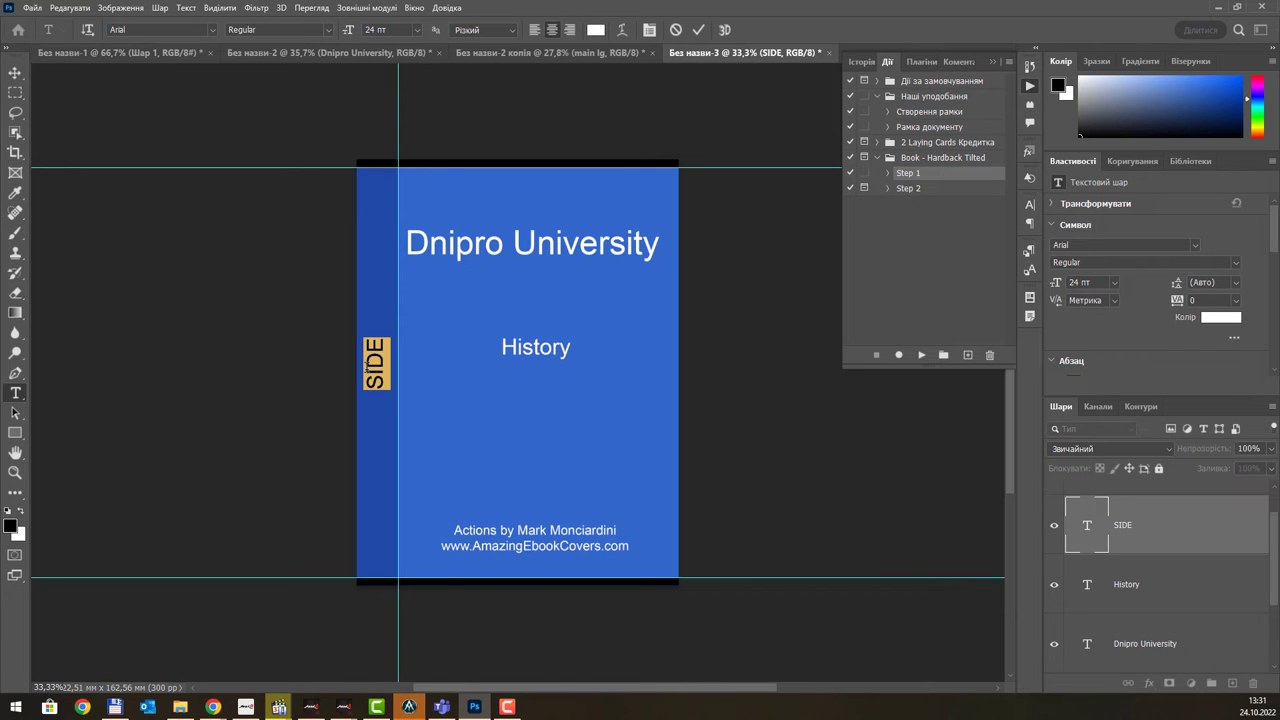
pyautogui.write('Mehcanical ')
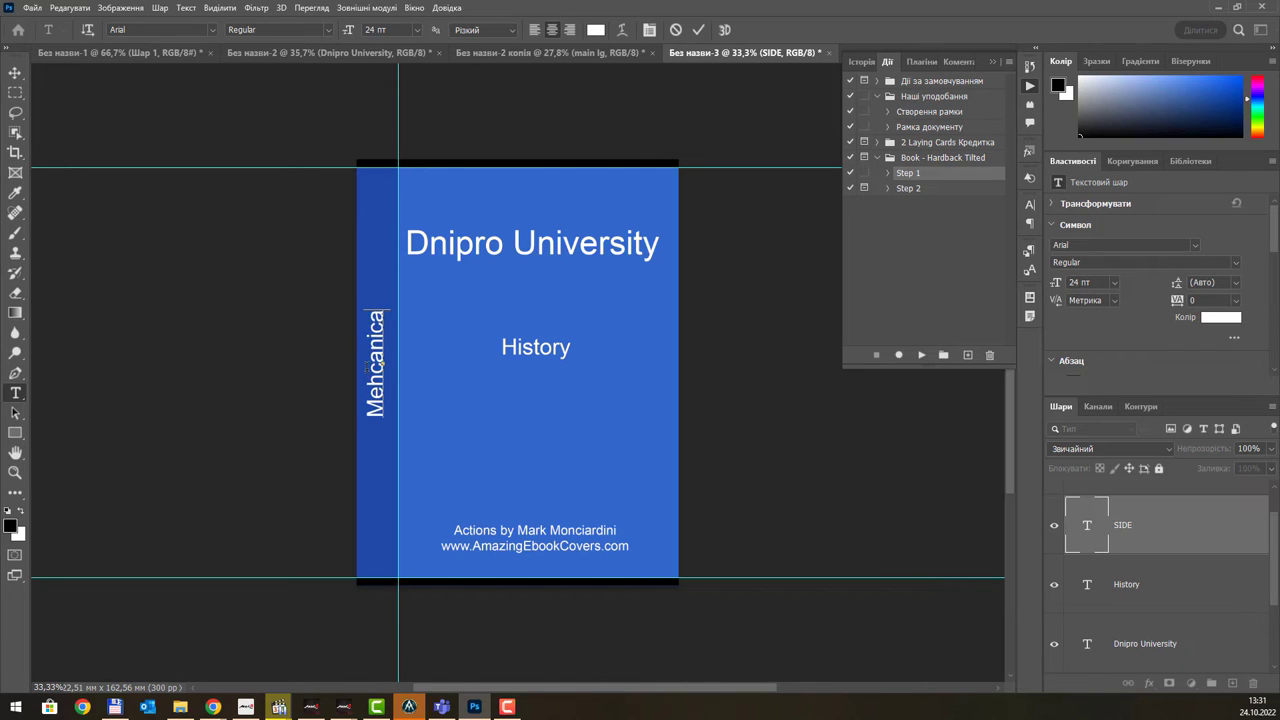
pyautogui.write('Edition')
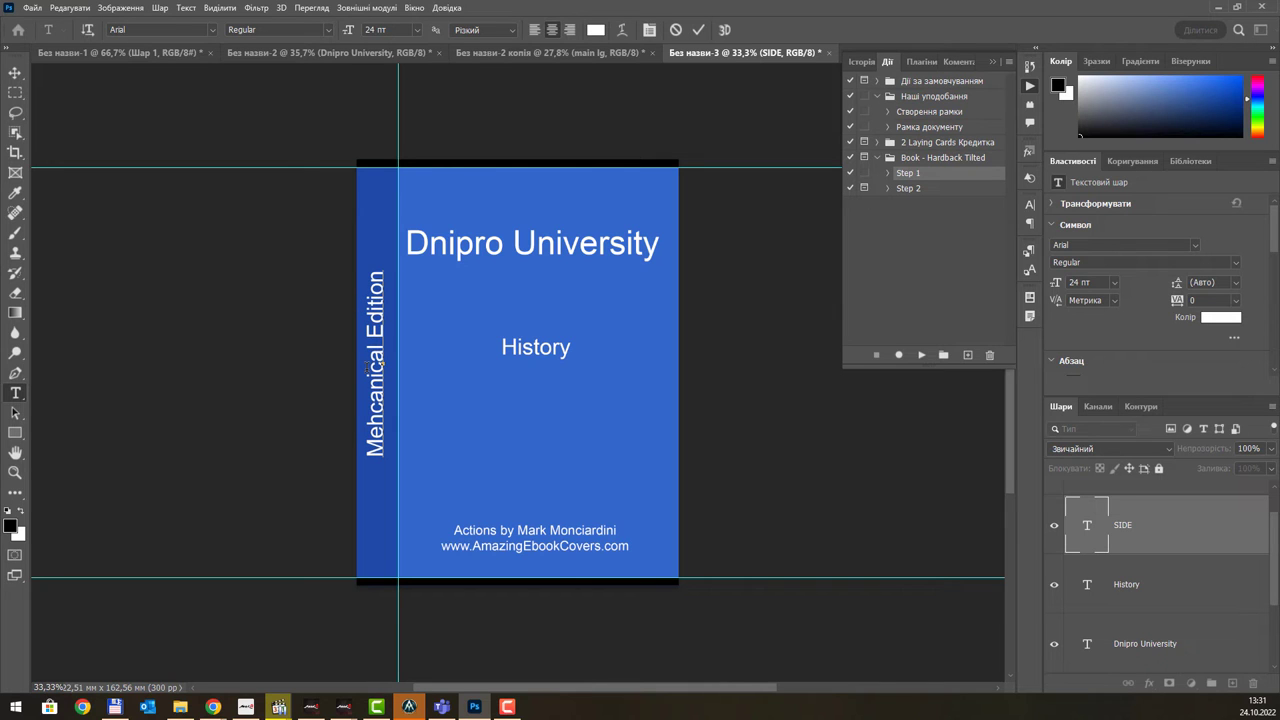
pyautogui.click(15, 73)
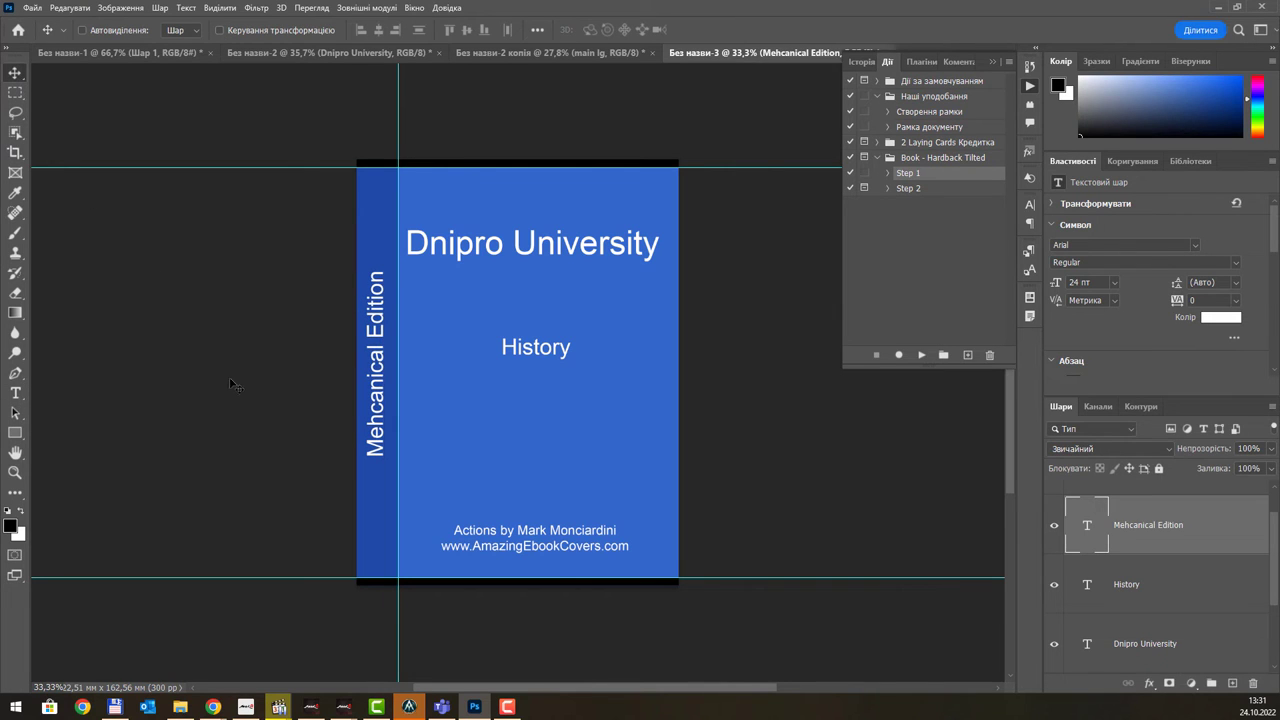
pyautogui.press('t')
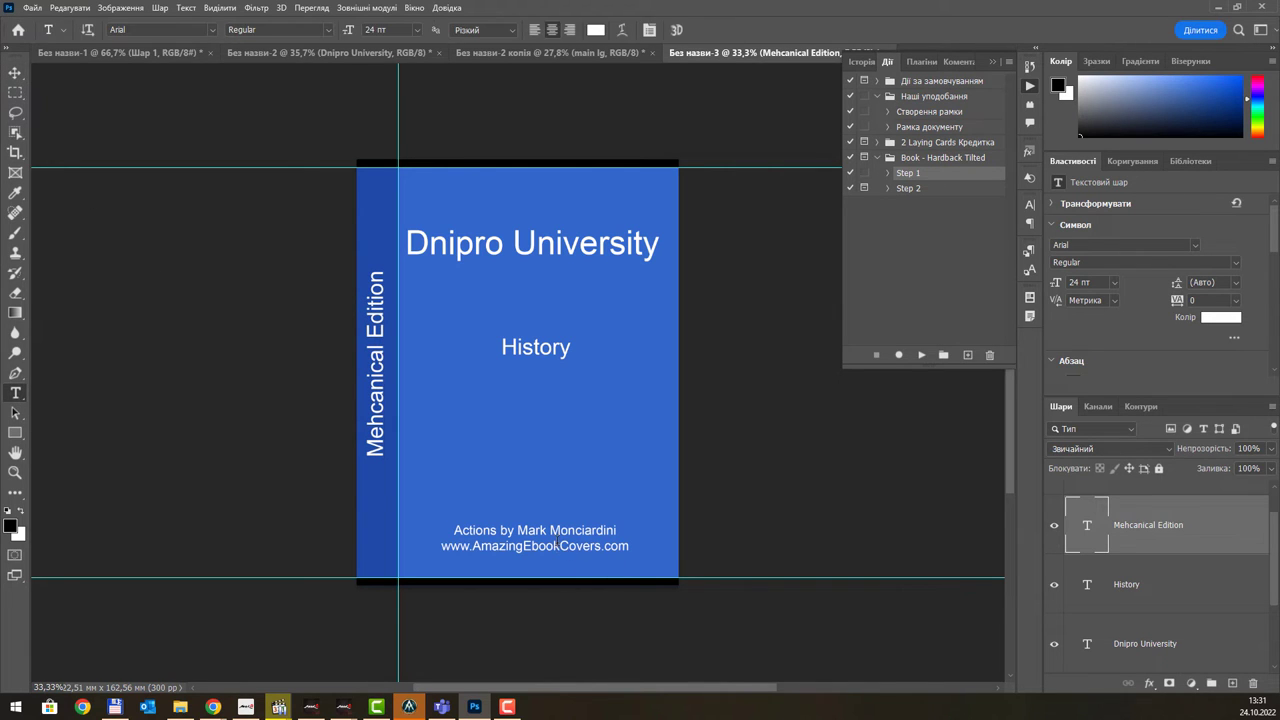
pyautogui.click(485, 545)
pyautogui.moveTo(472, 546); pyautogui.dragTo(712, 558)
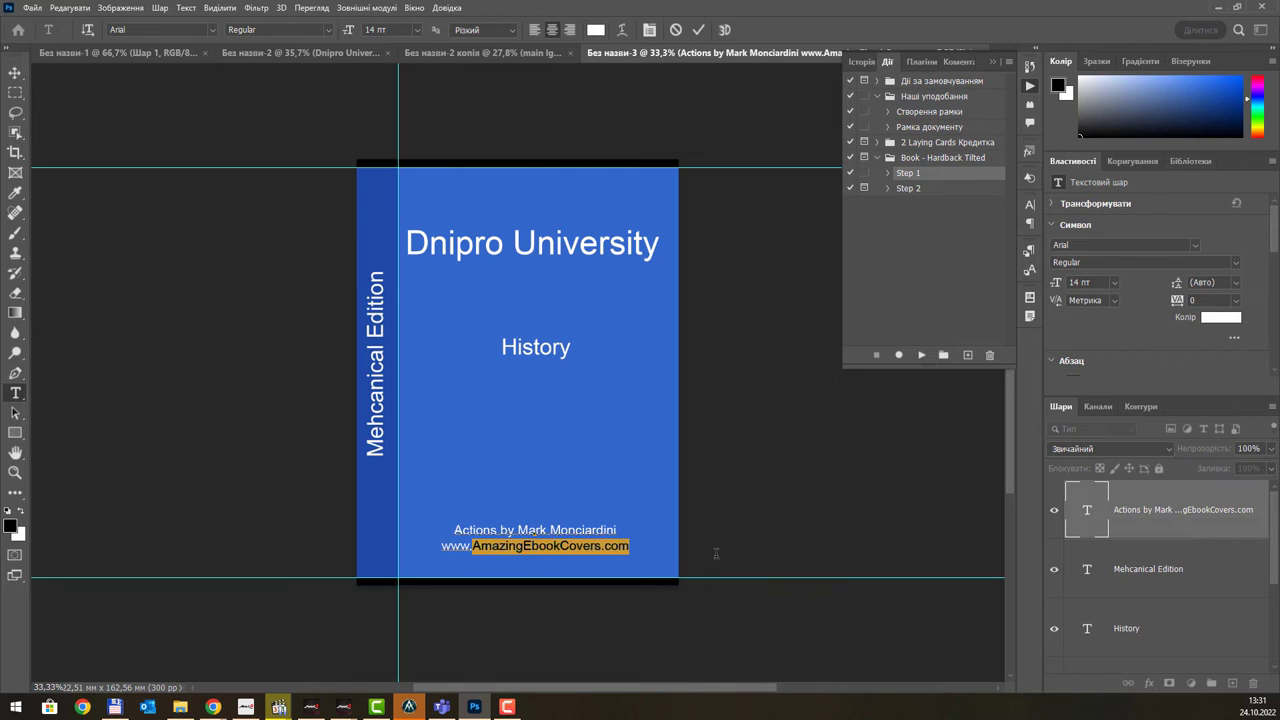
pyautogui.write('nmu')
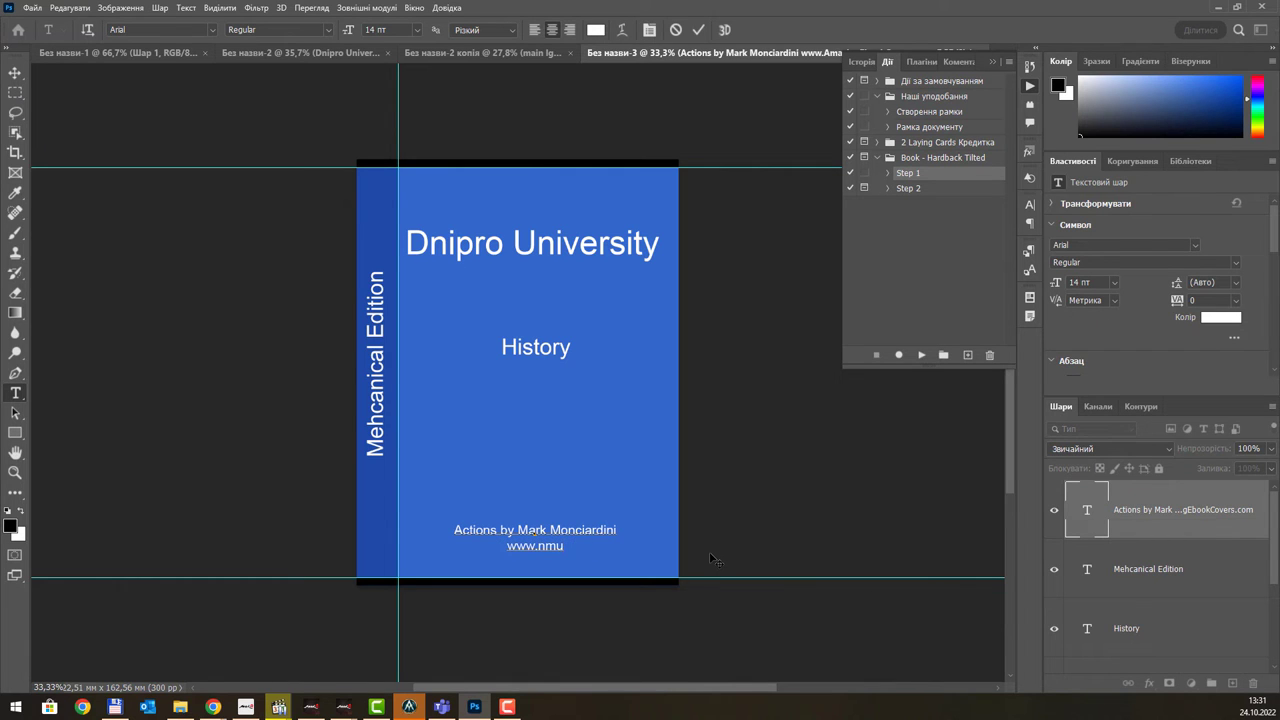
pyautogui.write('.one')
pyautogui.click(15, 73)
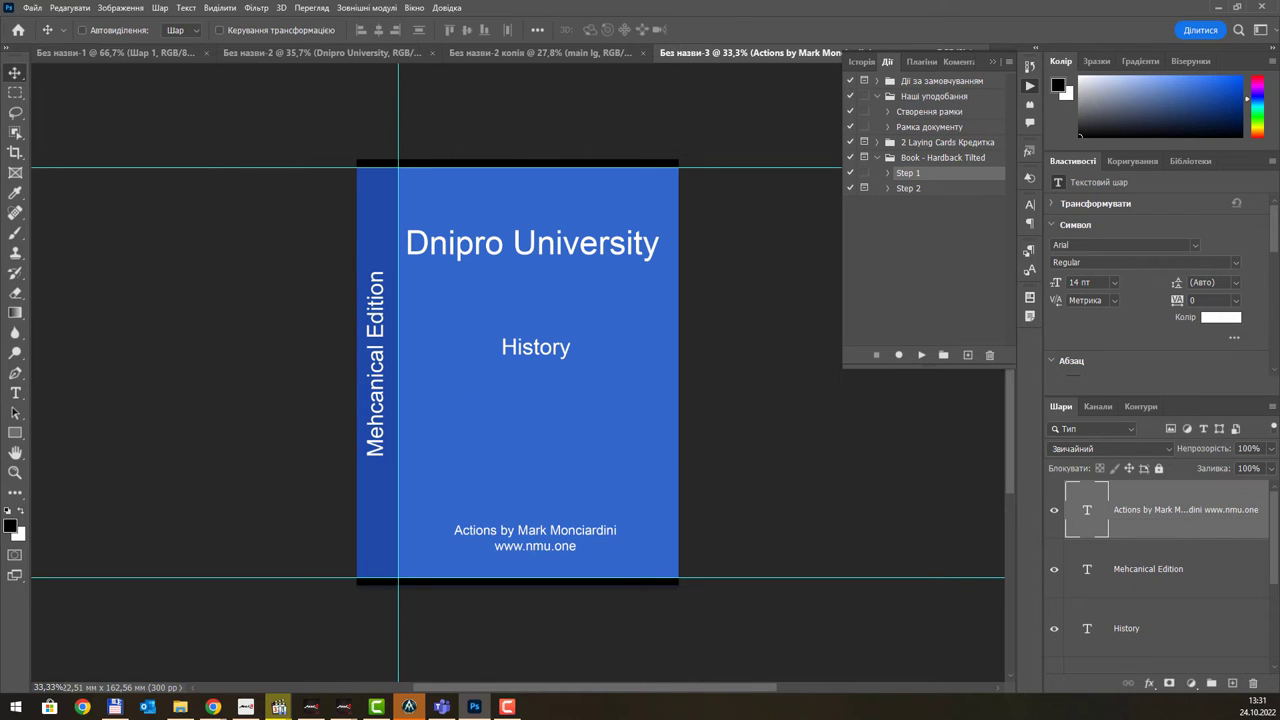
pyautogui.click(213, 707)
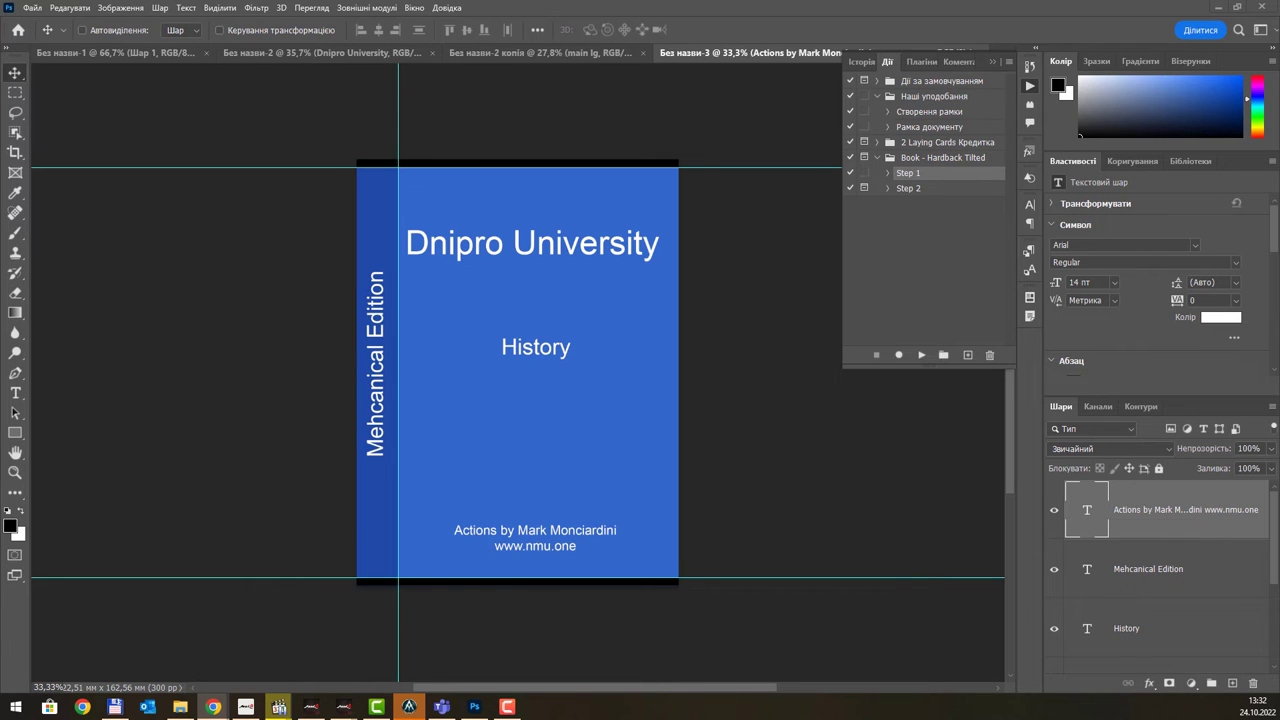
pyautogui.press('ctrl')
# - Paste the university building photo above the Фон layer and scale it to fill the cover above the credit text
pyautogui.click(585, 418)
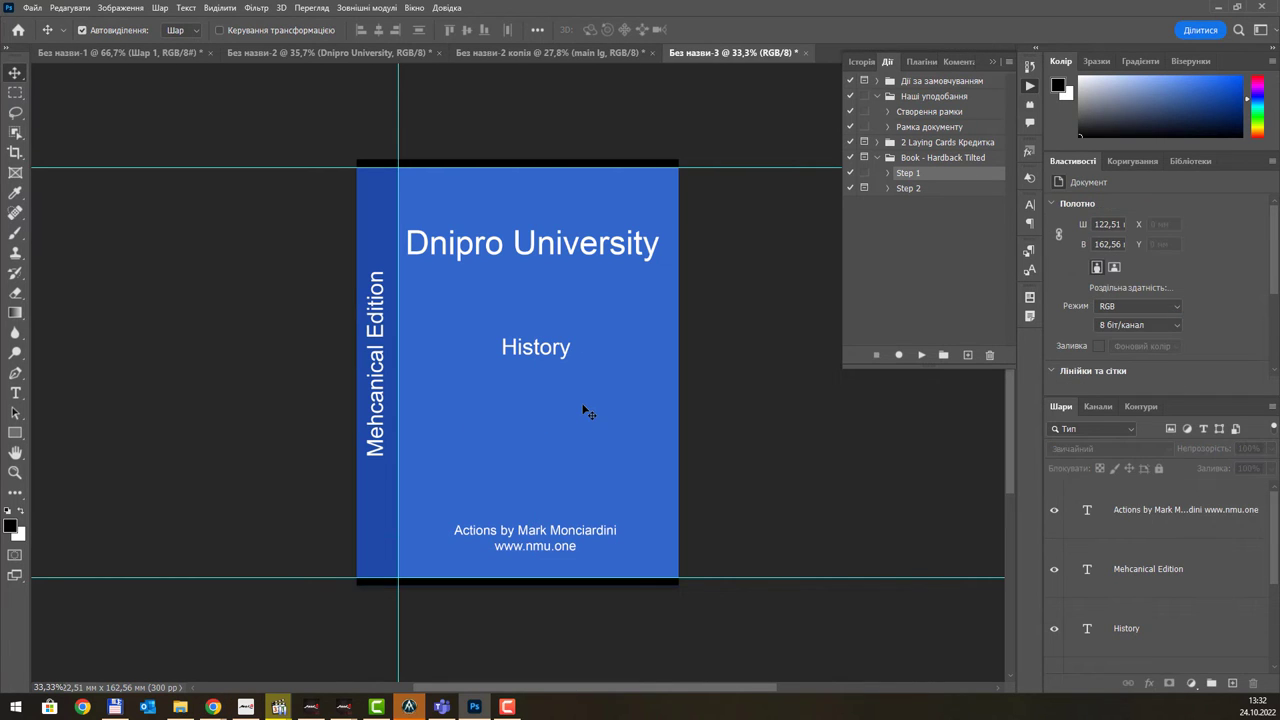
pyautogui.moveTo(1274, 549); pyautogui.dragTo(1264, 645)
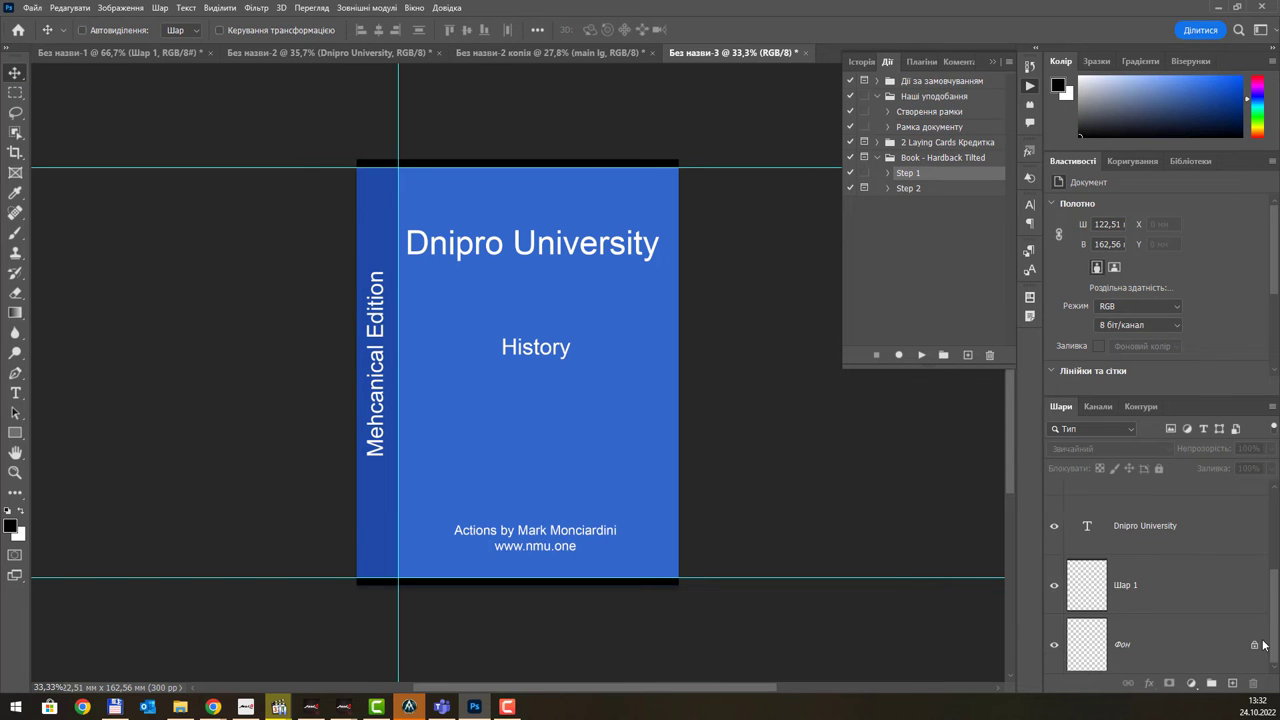
pyautogui.click(1165, 640)
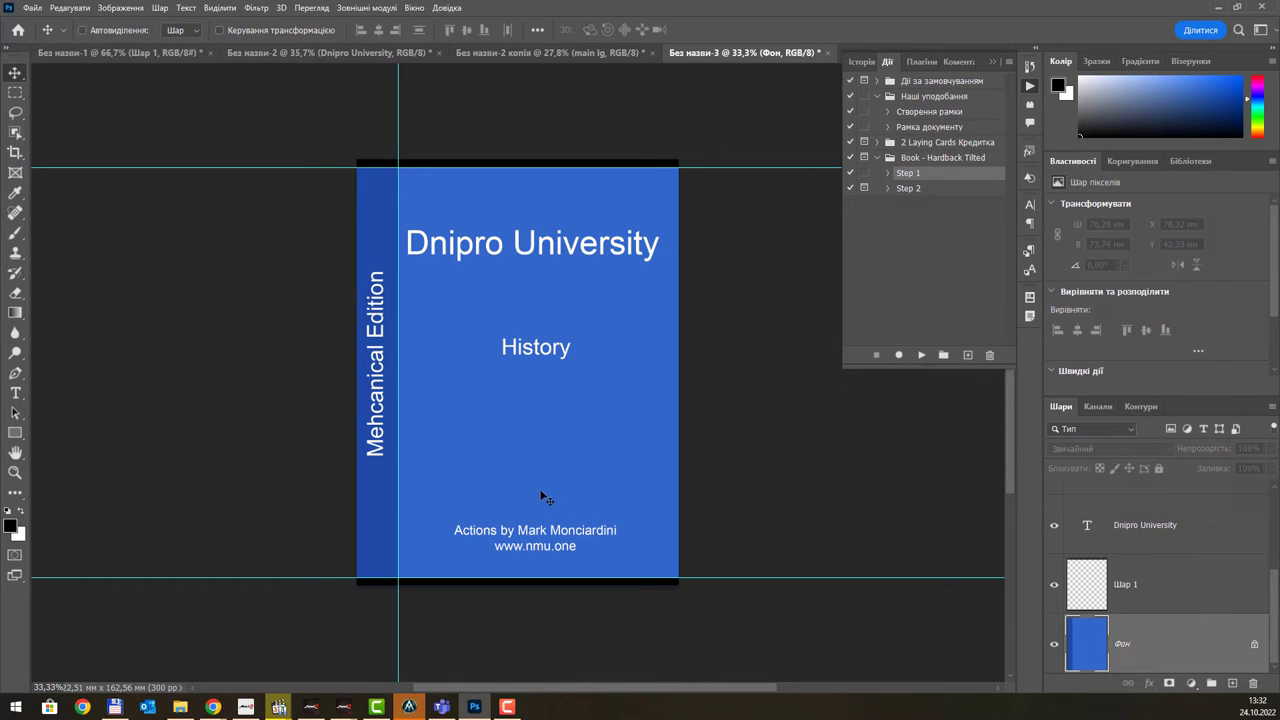
pyautogui.hotkey('ctrl', 'v')
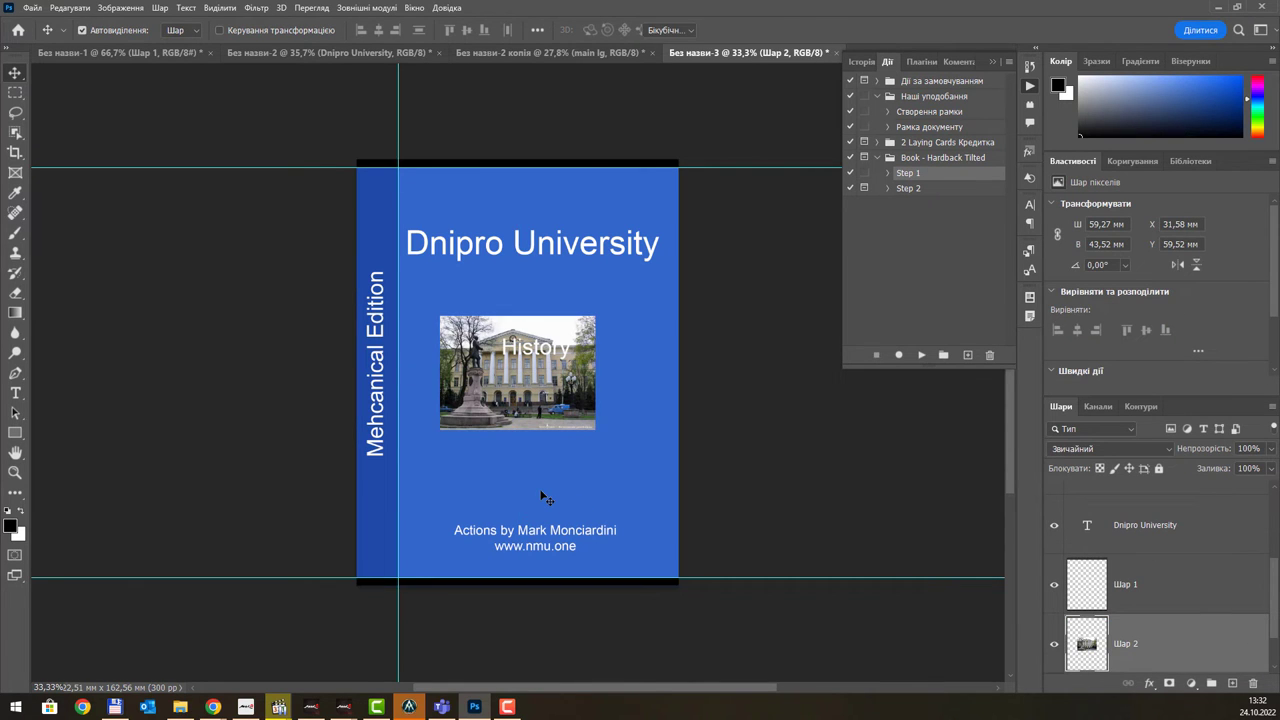
pyautogui.hotkey('ctrl', 't')
pyautogui.moveTo(593, 427)
pyautogui.mouseDown()
pyautogui.moveTo(814, 586)
pyautogui.moveTo(500, 296)
pyautogui.mouseUp()
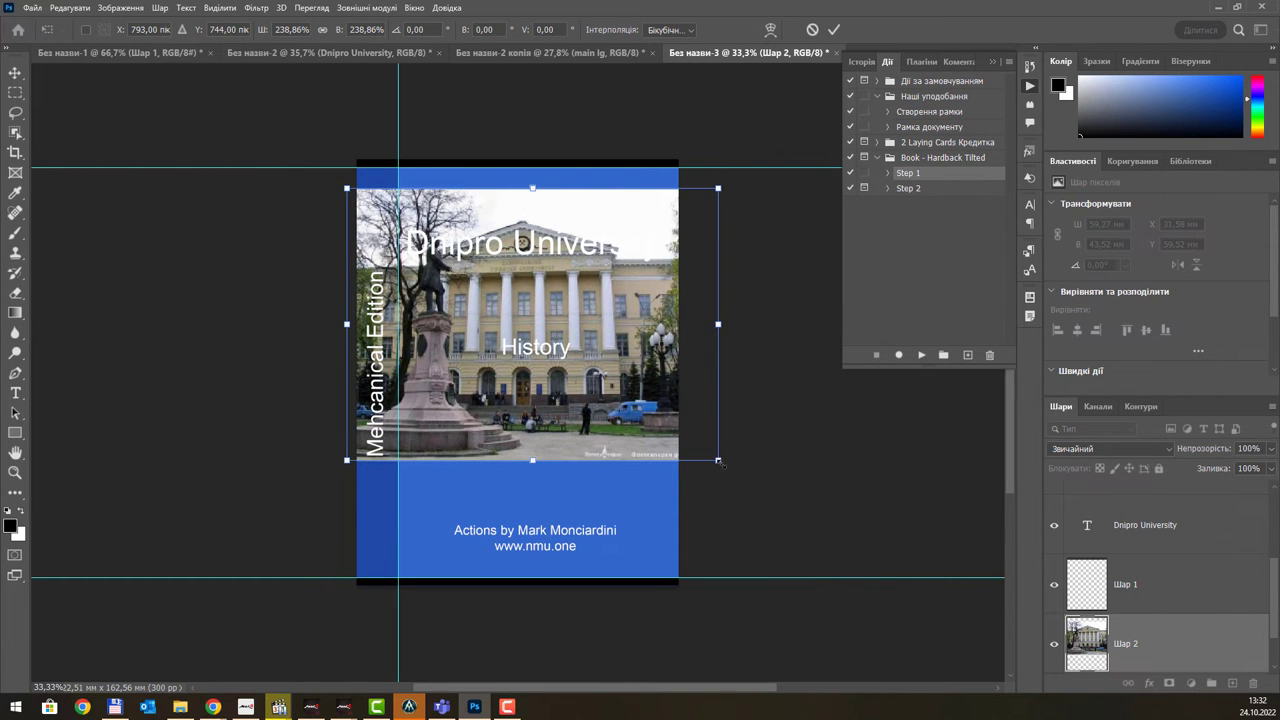
pyautogui.moveTo(720, 461); pyautogui.dragTo(790, 509)
pyautogui.moveTo(588, 337); pyautogui.dragTo(550, 343)
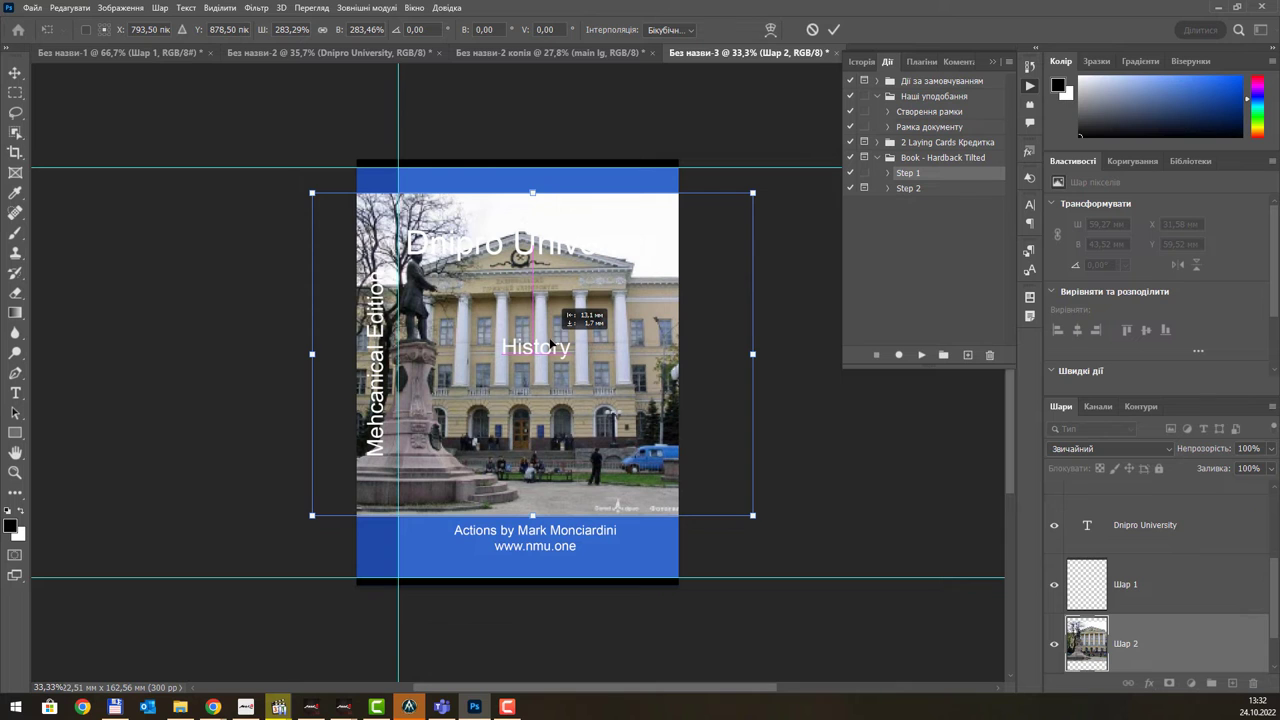
pyautogui.press('Return')
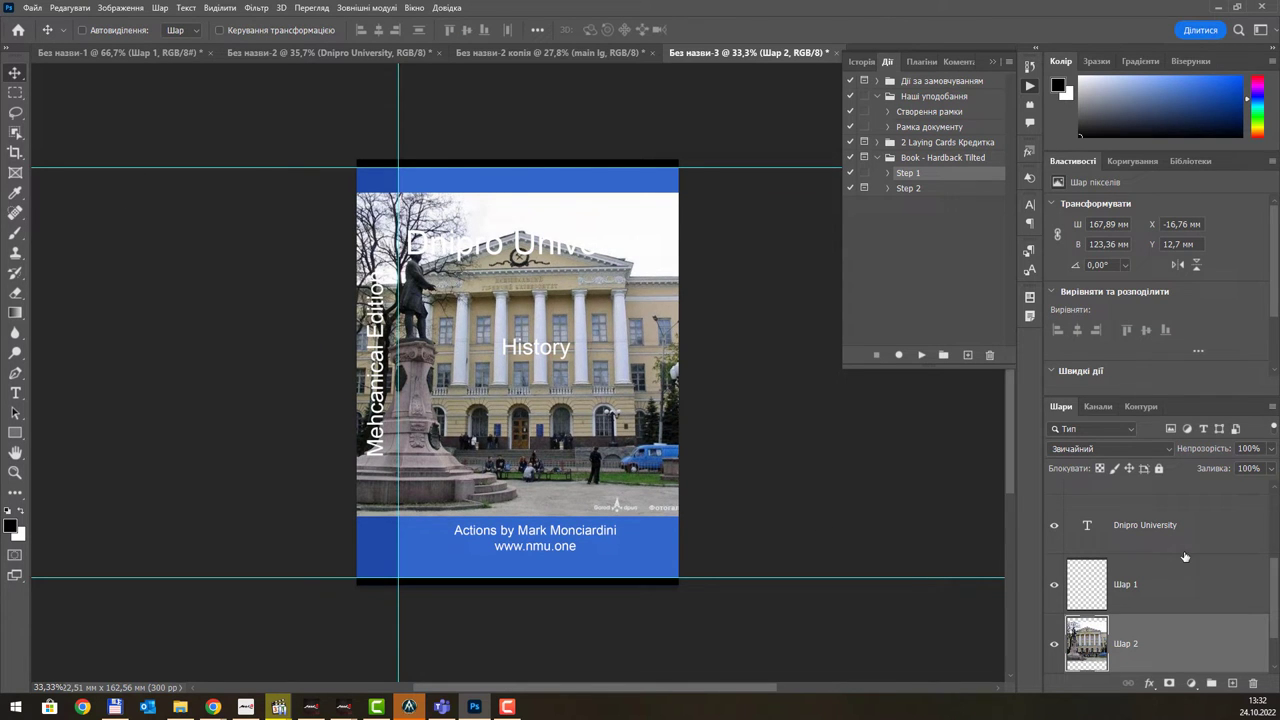
pyautogui.click(1159, 448)
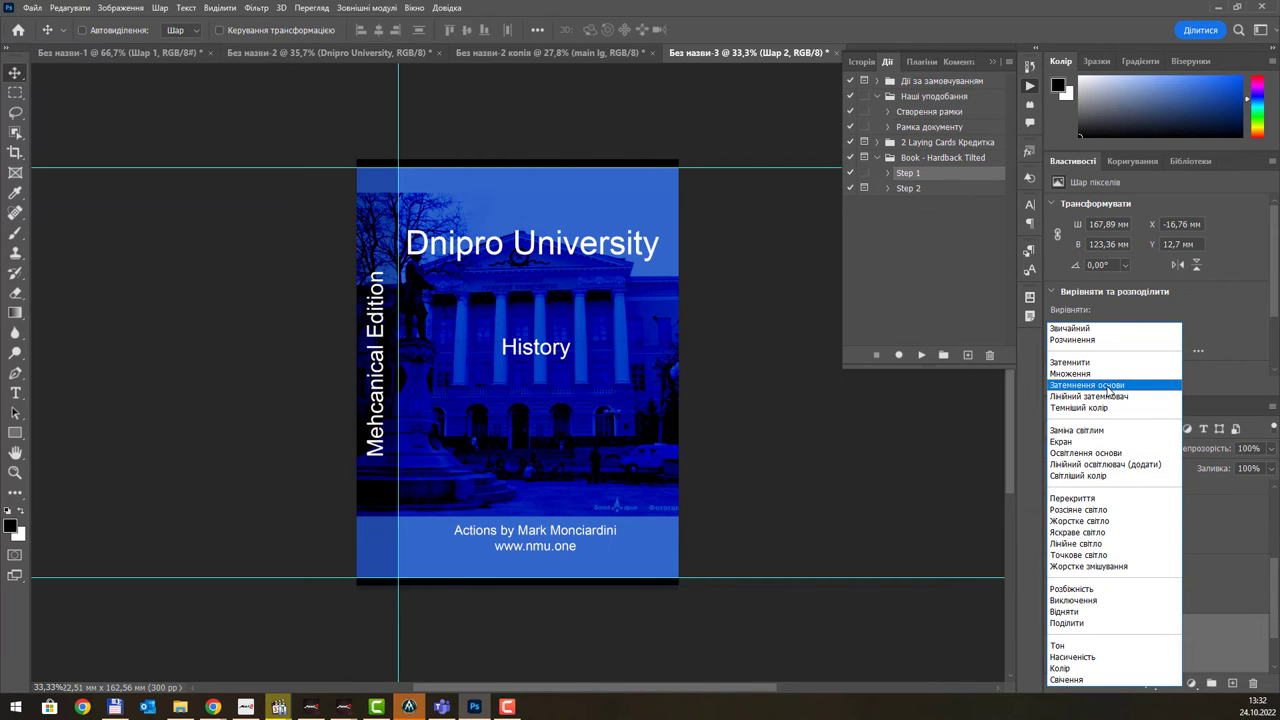
# - Try Color Burn blending with lowered opacity on the photo, then revert it to Normal
pyautogui.click(1112, 385)
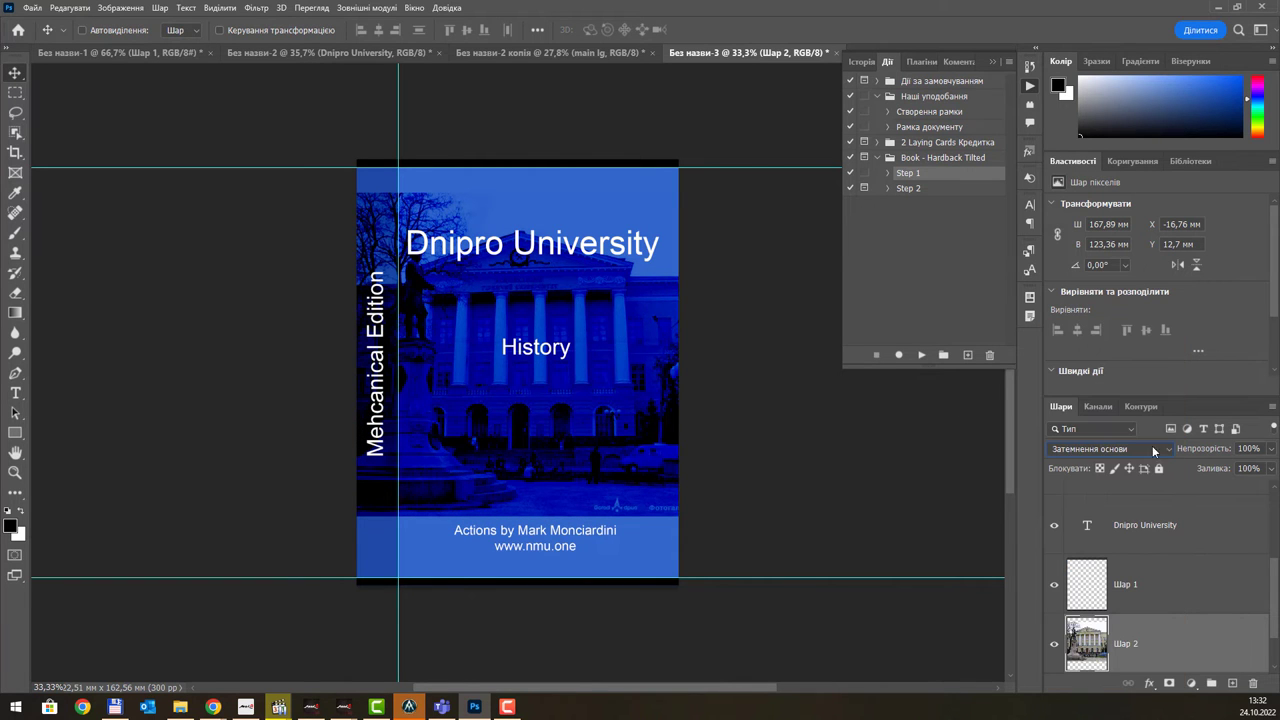
pyautogui.click(1271, 448)
pyautogui.moveTo(1262, 465); pyautogui.dragTo(1228, 469)
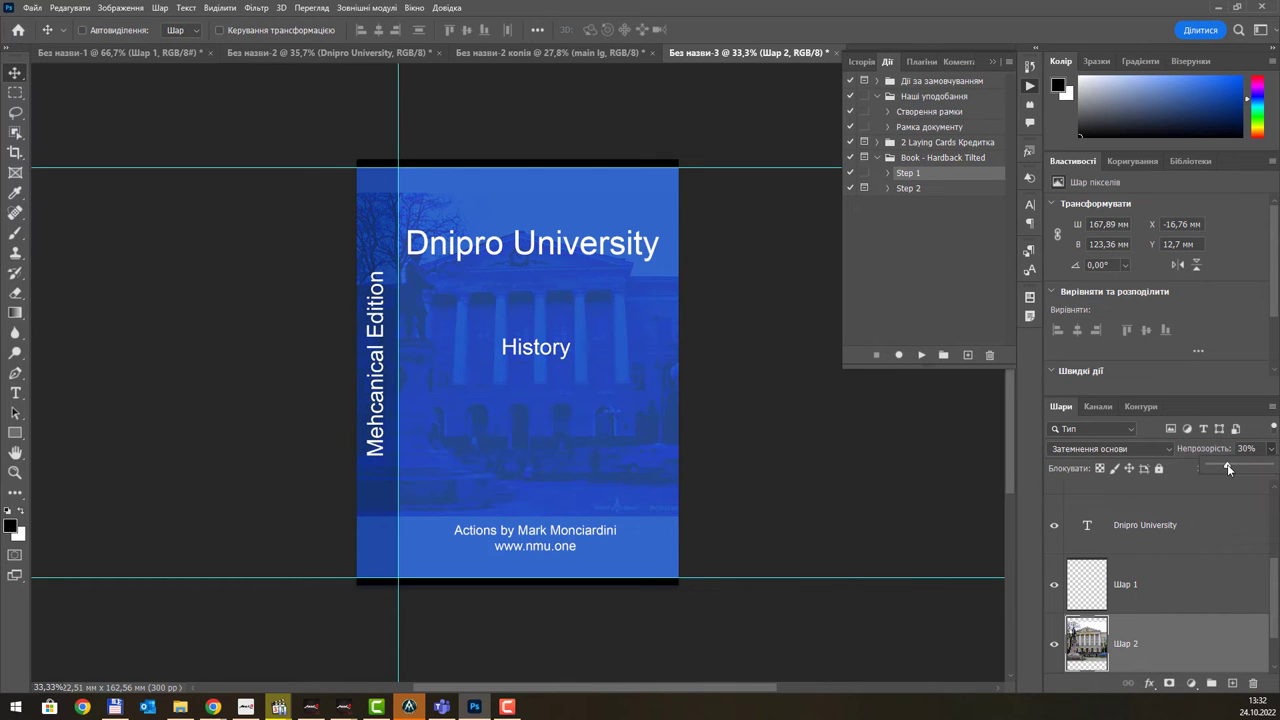
pyautogui.click(1137, 449)
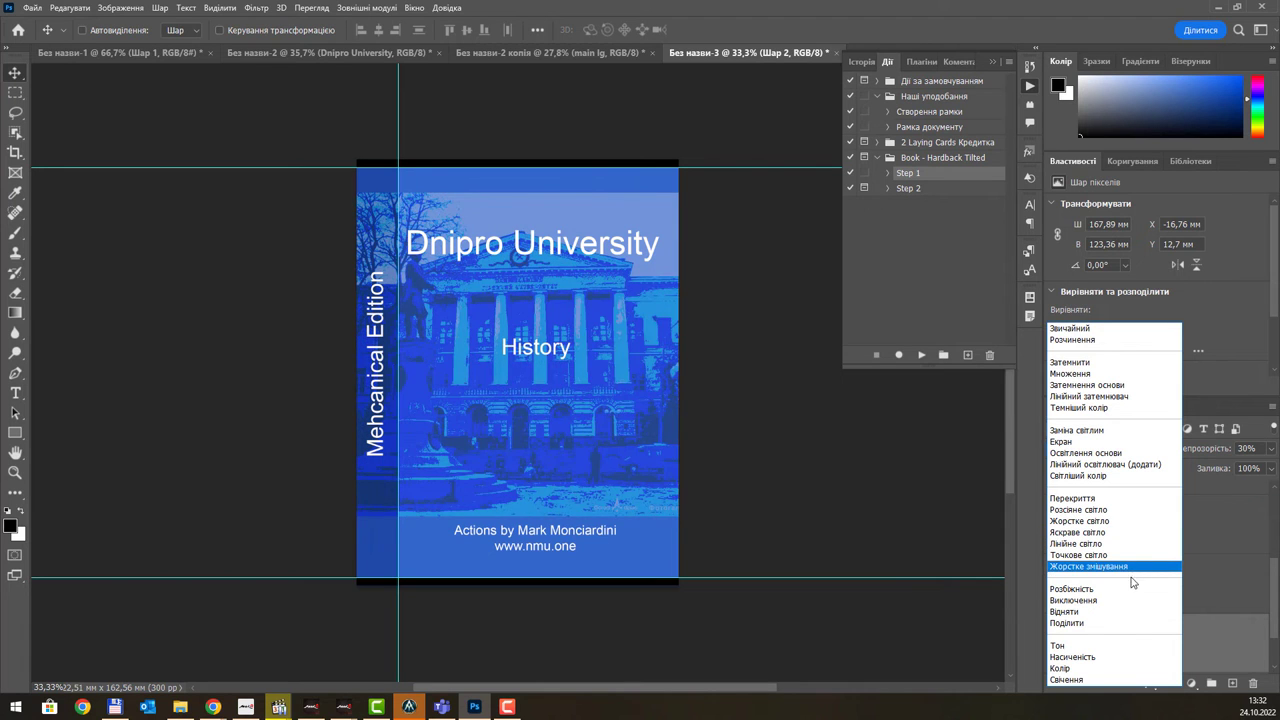
pyautogui.click(1113, 333)
# - Check the Dnipro University, Шар 1 and background layers, then reselect the photo layer Шар 2
pyautogui.click(1199, 550)
pyautogui.scroll(-2, 1224, 585)
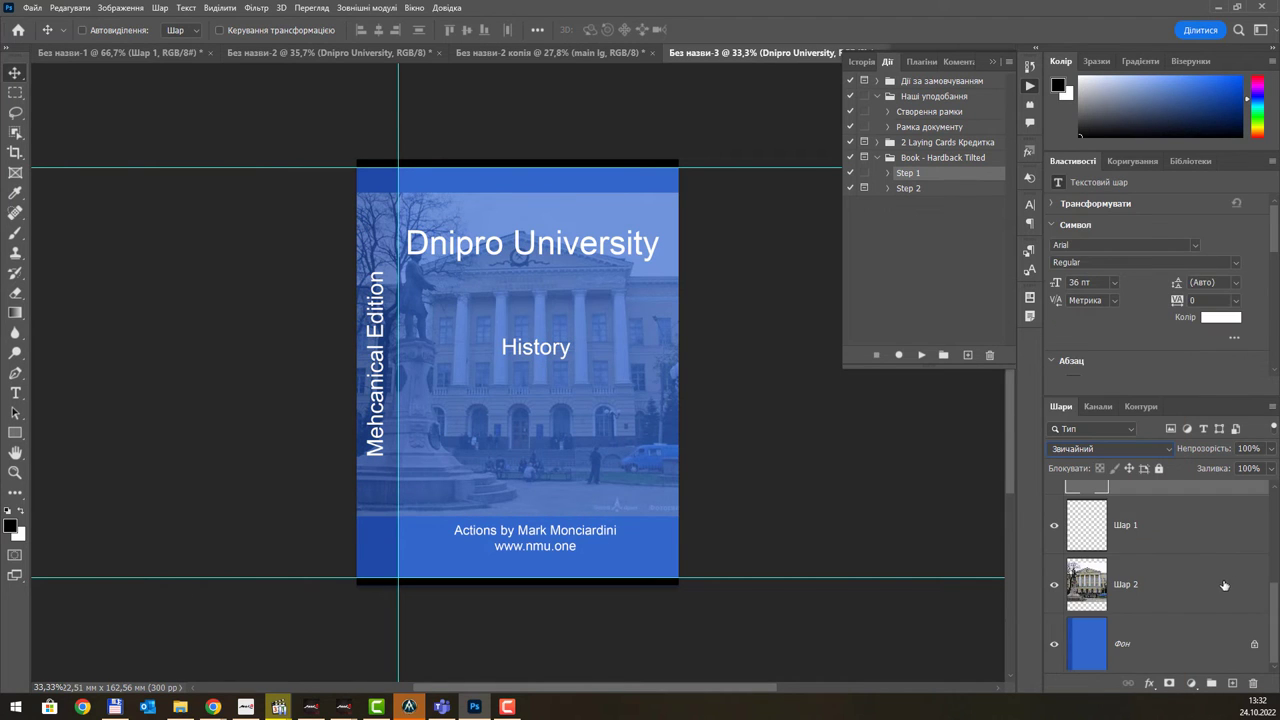
pyautogui.scroll(1, 1193, 578)
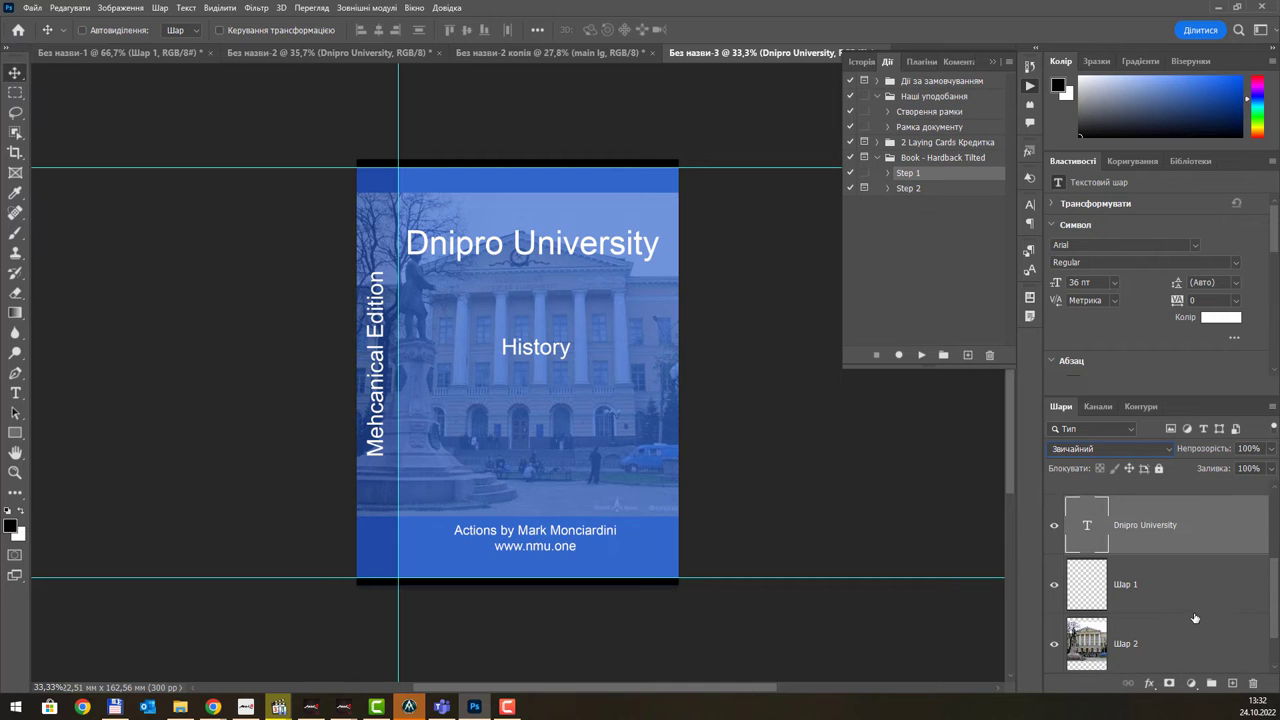
pyautogui.click(1192, 598)
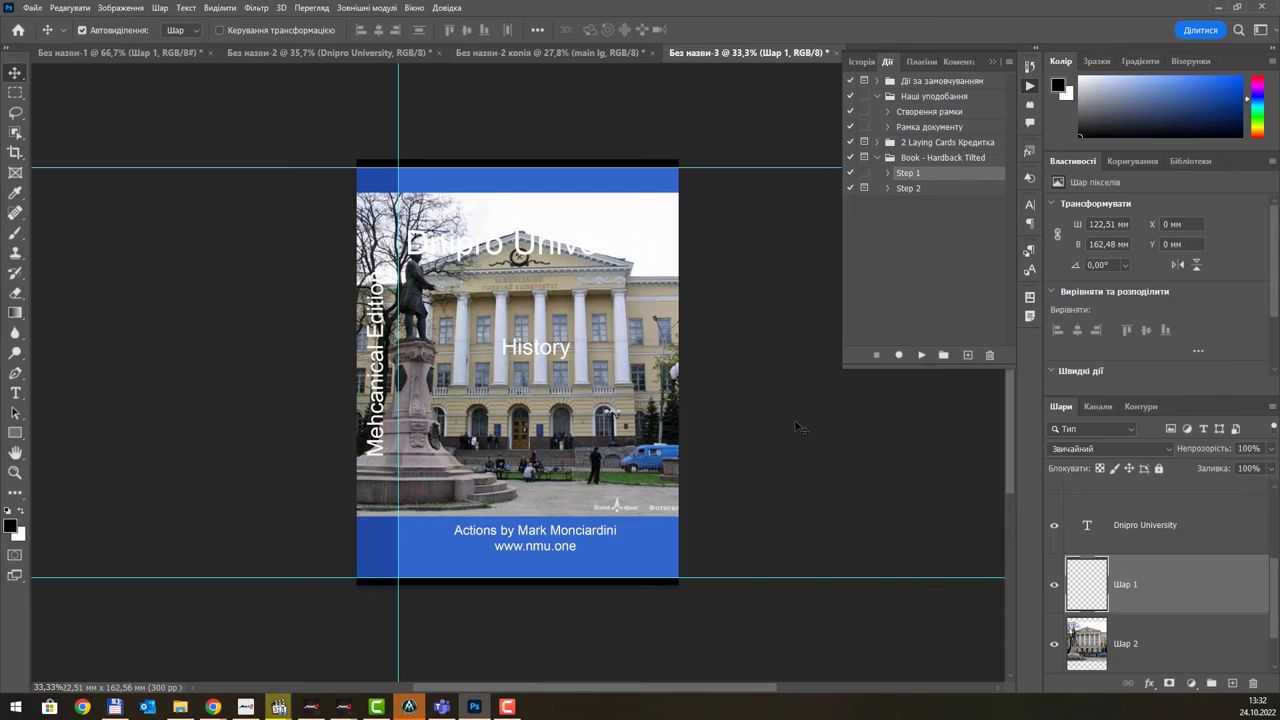
pyautogui.scroll(-1, 1133, 632)
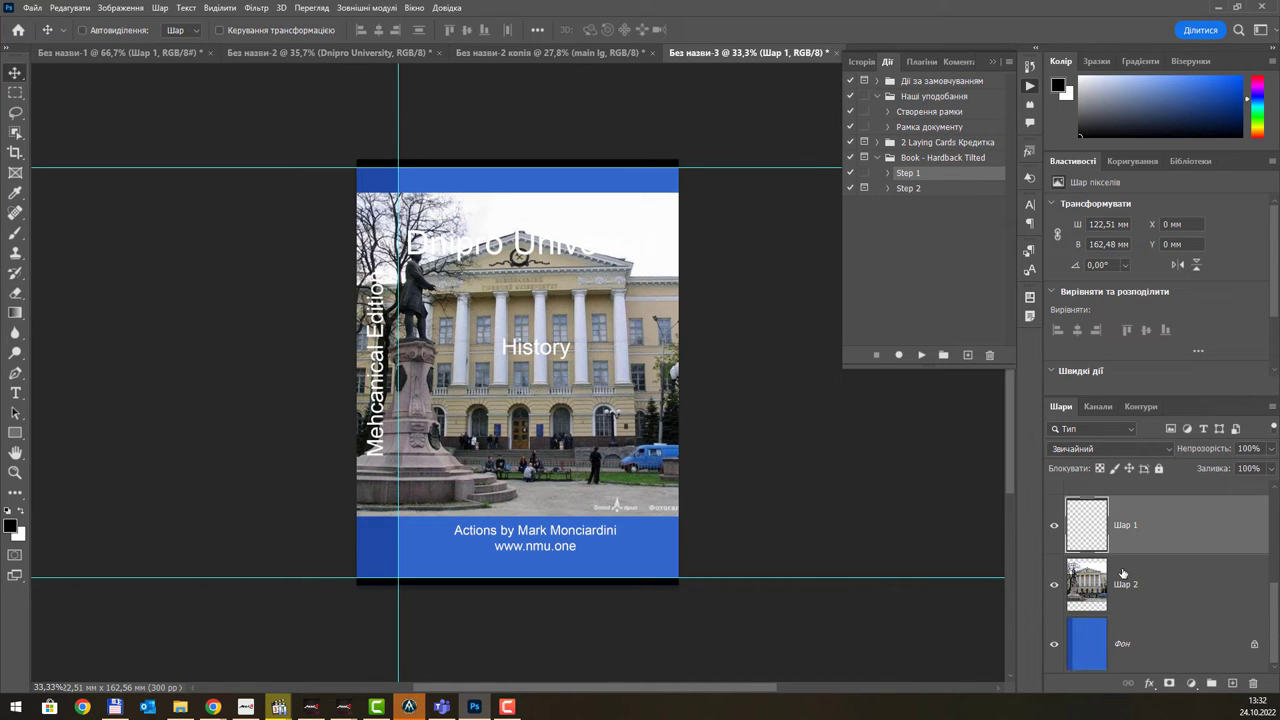
pyautogui.click(1189, 658)
pyautogui.click(1171, 604)
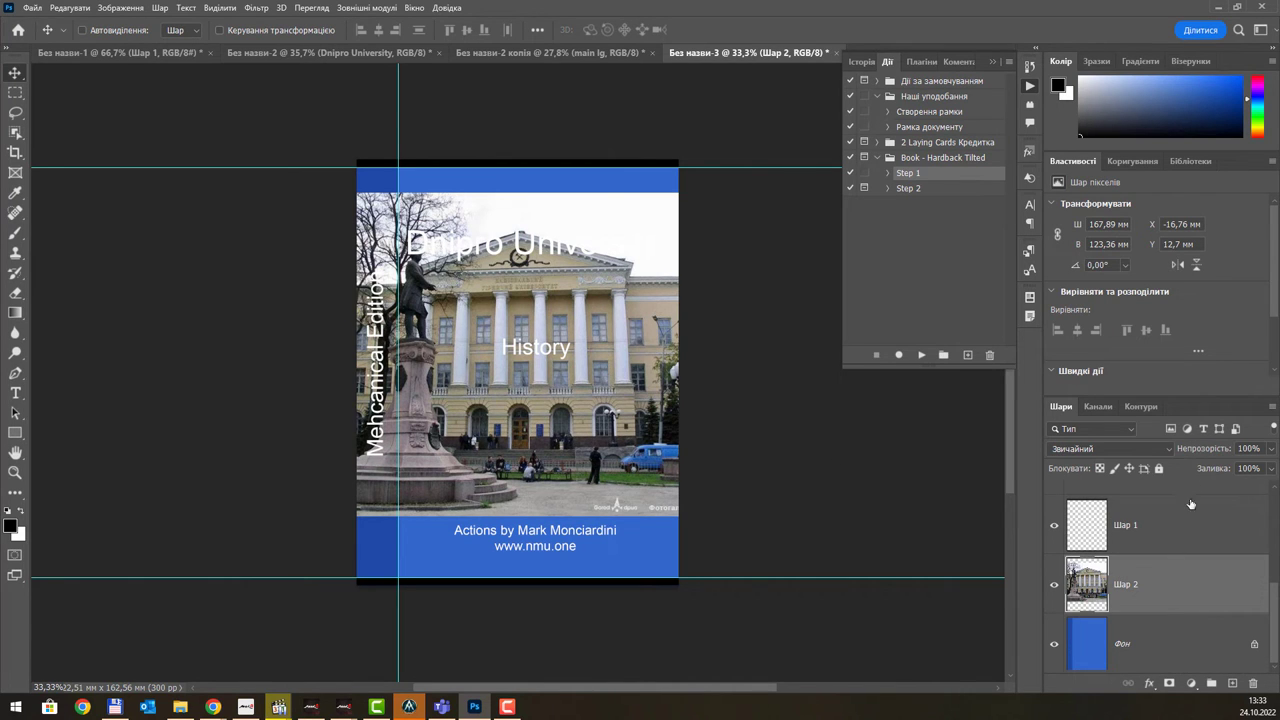
# - Set Шар 2 to Multiply blend mode at 27% opacity
pyautogui.click(1162, 447)
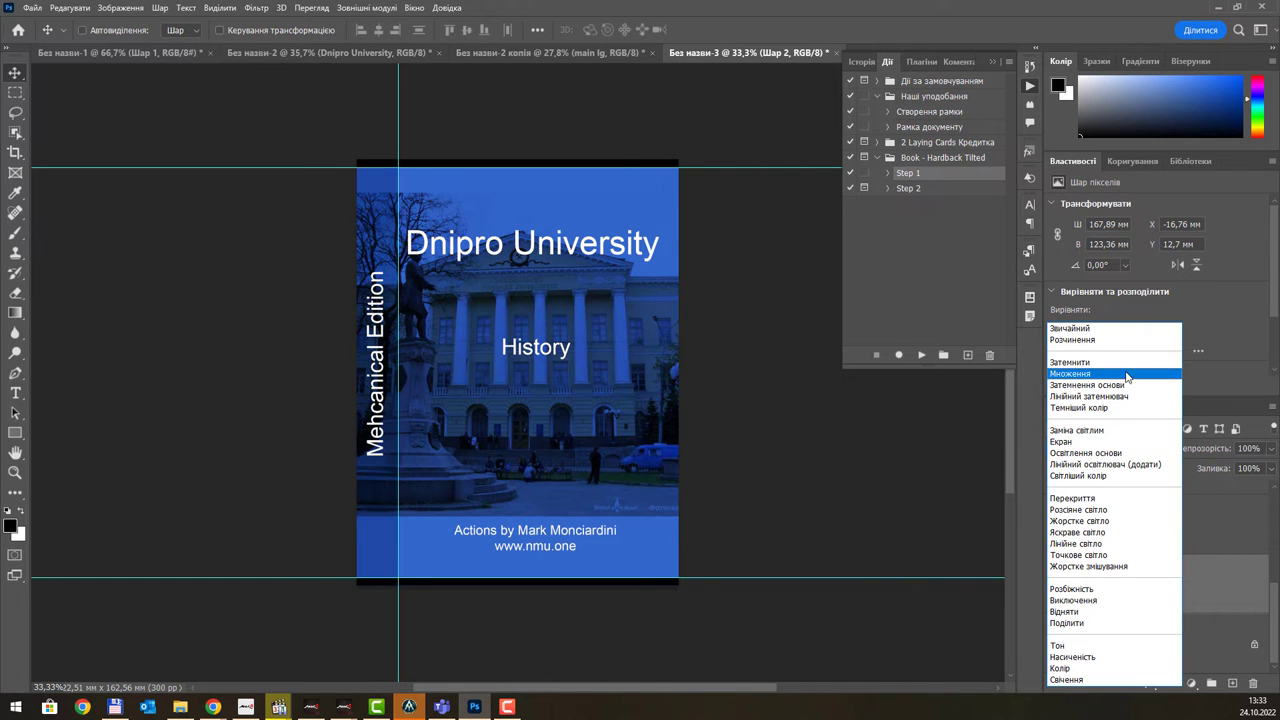
pyautogui.click(1127, 376)
pyautogui.click(1270, 449)
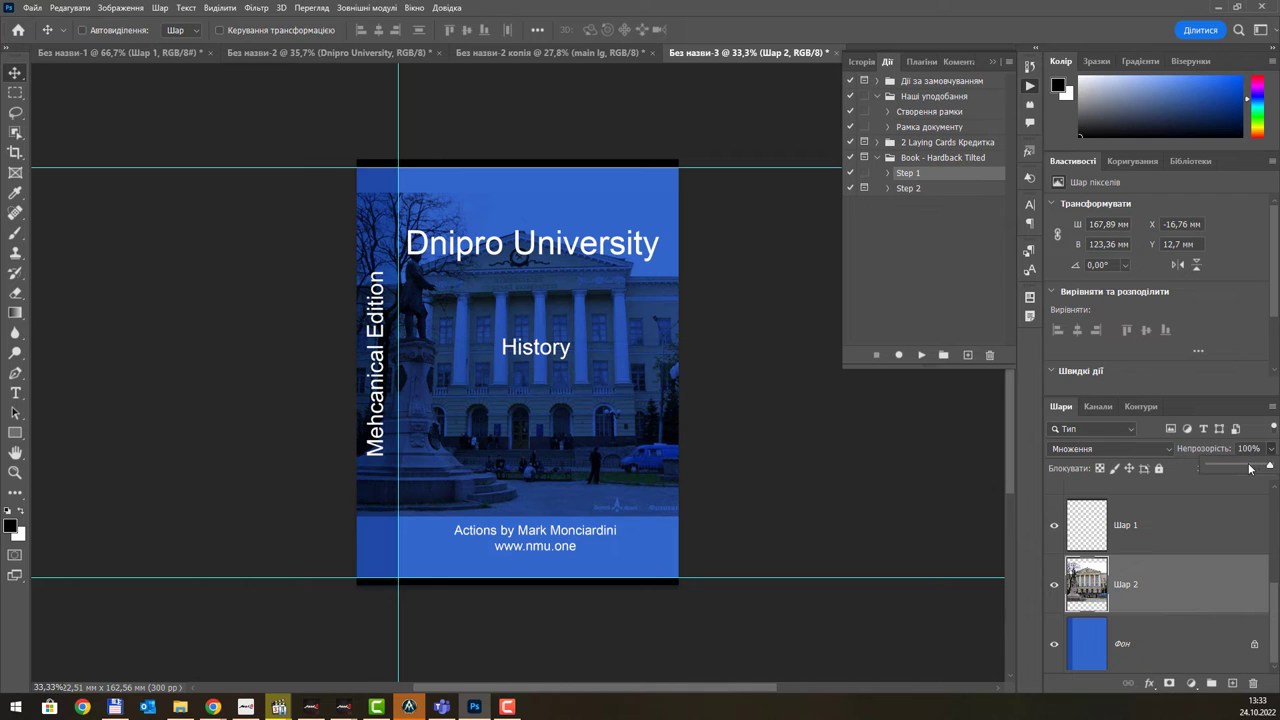
pyautogui.moveTo(1246, 468); pyautogui.dragTo(1239, 468)
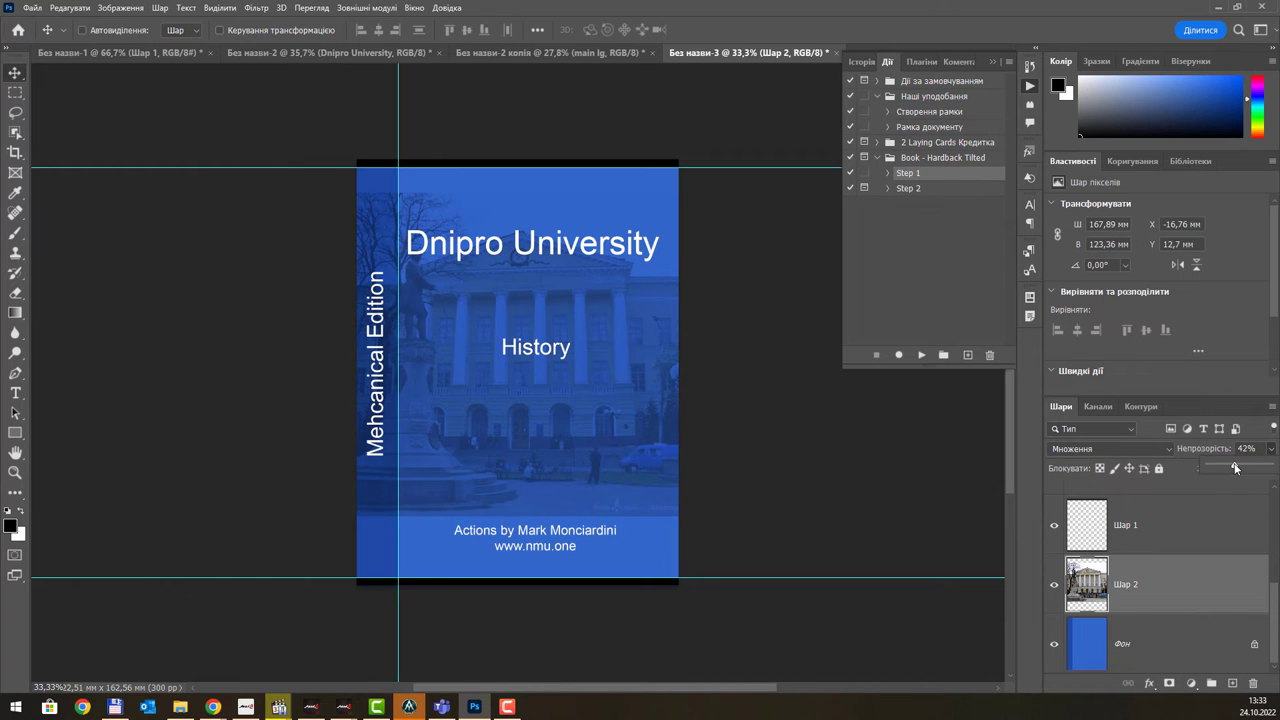
pyautogui.moveTo(1236, 468); pyautogui.dragTo(1229, 468)
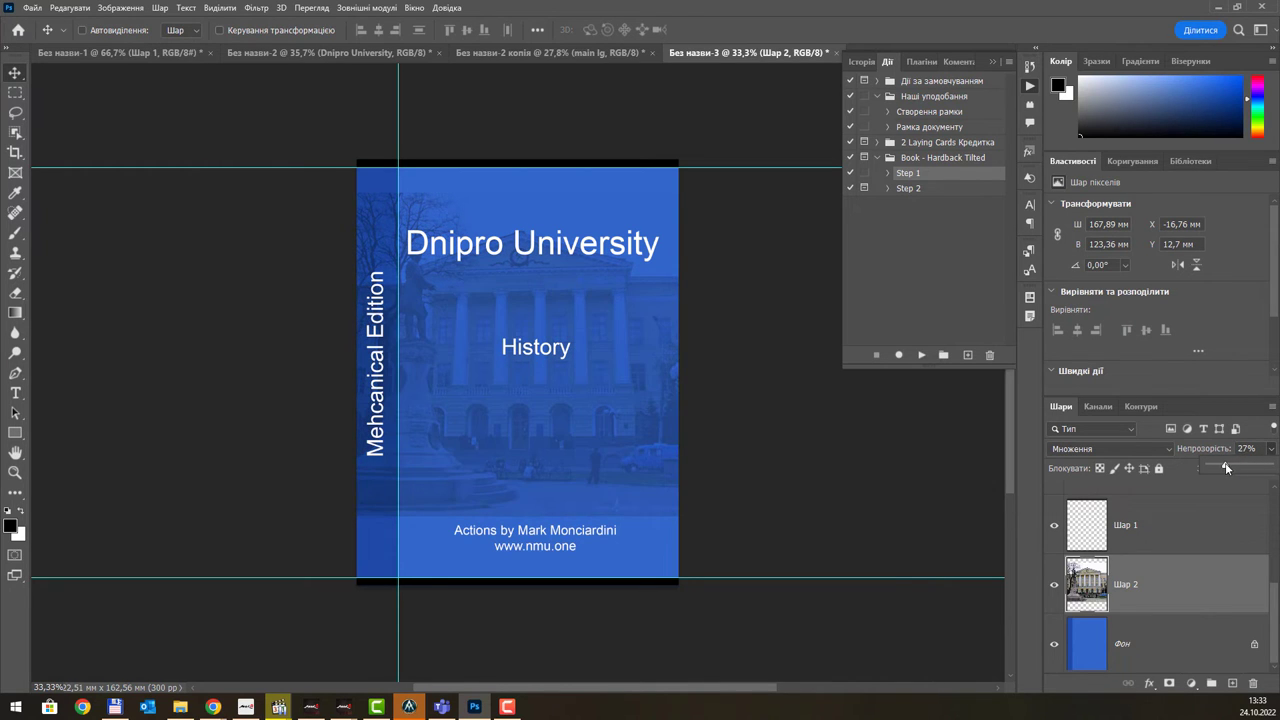
pyautogui.click(797, 441)
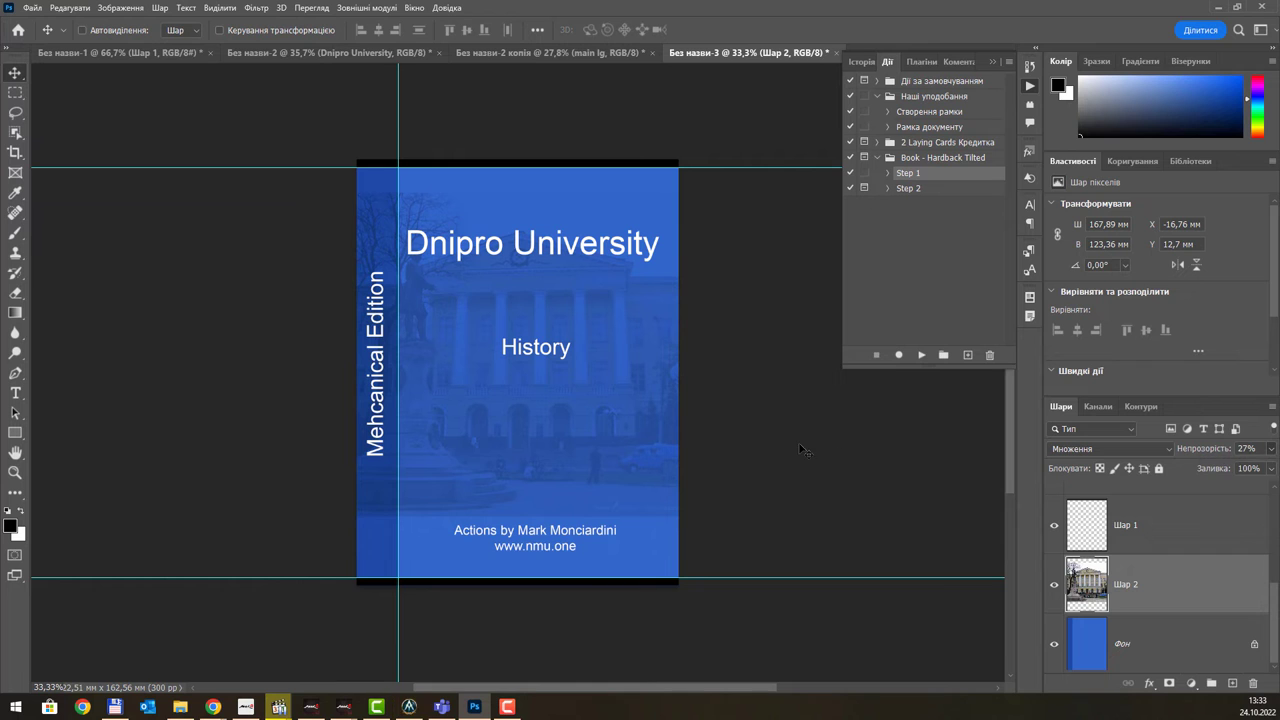
pyautogui.click(914, 189)
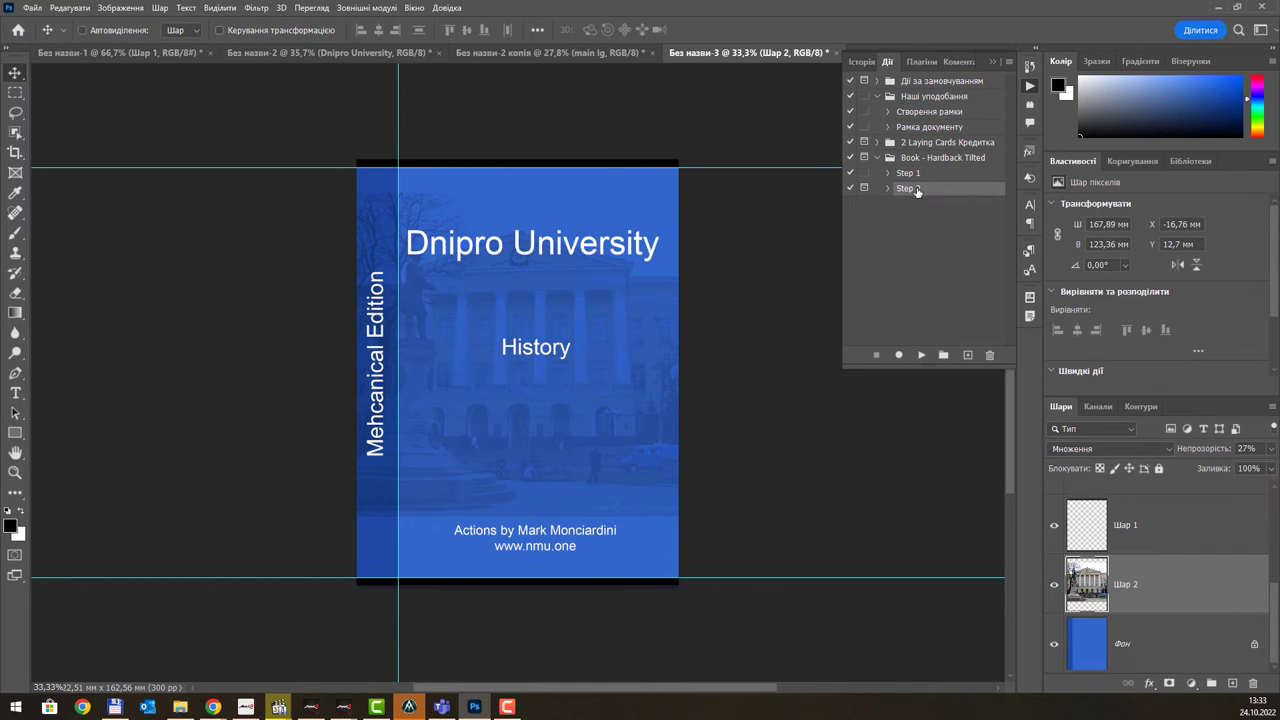
# - Play Step 2 of Book - Hardback Tilted, continuing past every unavailable-command warning until it finishes
pyautogui.click(921, 356)
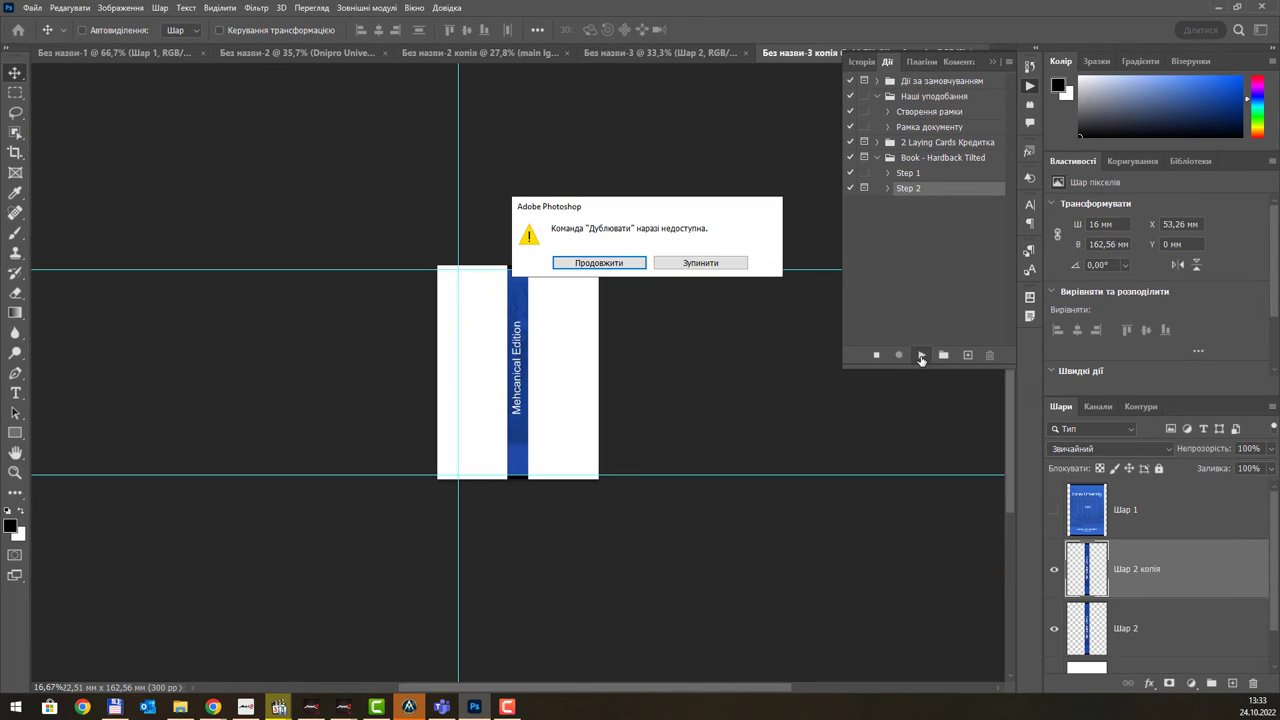
pyautogui.click(600, 263)
pyautogui.click(600, 263)
pyautogui.click(600, 263)
pyautogui.click(600, 263)
pyautogui.click(600, 263)
pyautogui.click(600, 263)
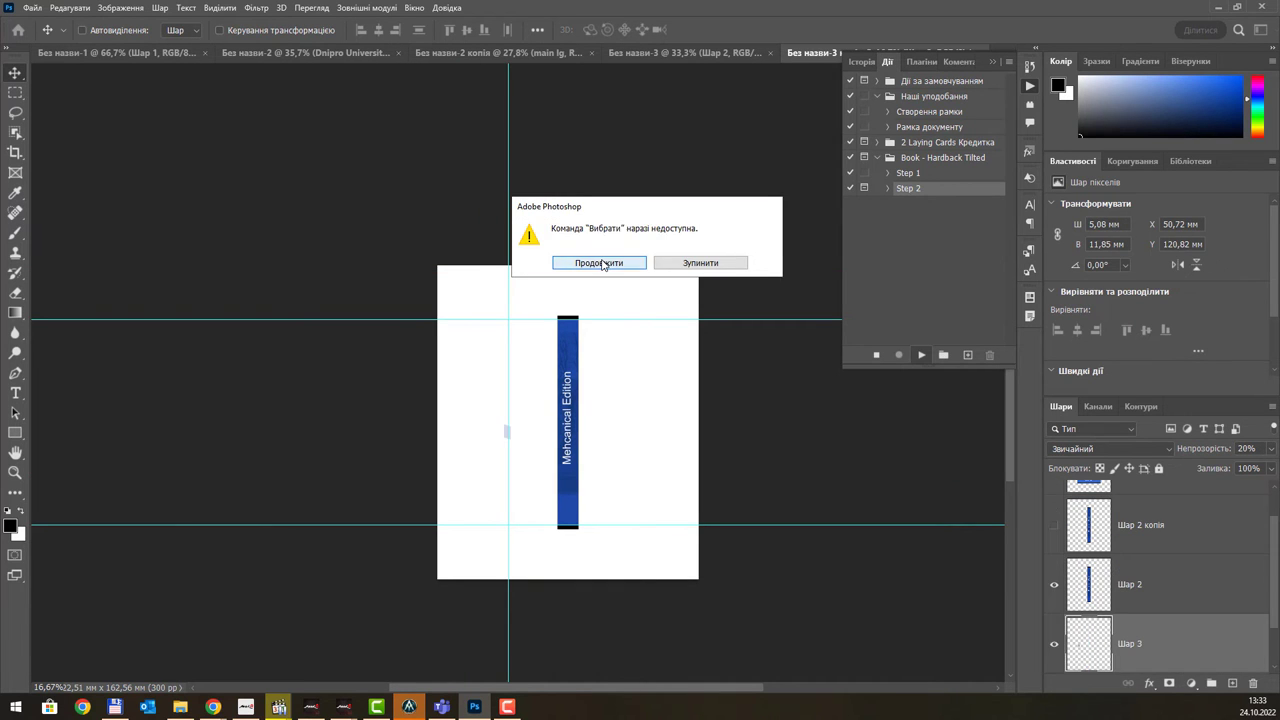
pyautogui.click(600, 263)
pyautogui.click(600, 263)
pyautogui.click(602, 265)
pyautogui.click(602, 265)
pyautogui.click(602, 265)
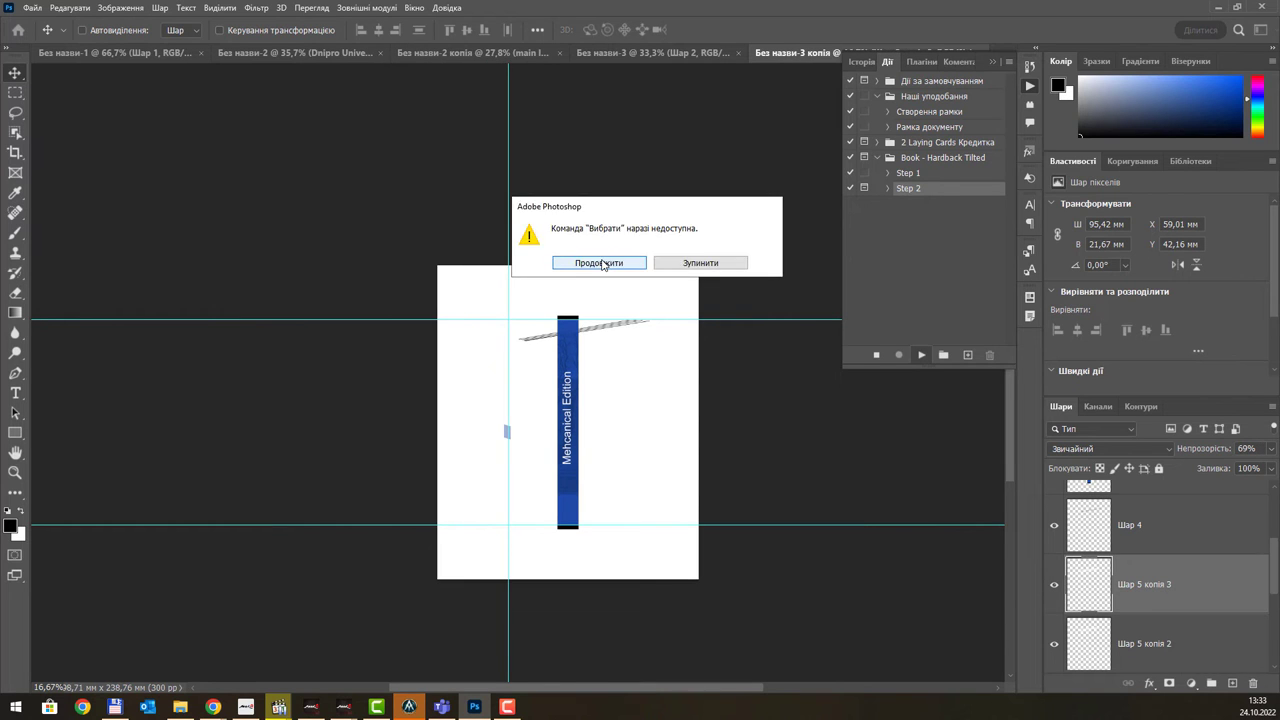
pyautogui.click(602, 265)
pyautogui.click(602, 265)
pyautogui.click(602, 265)
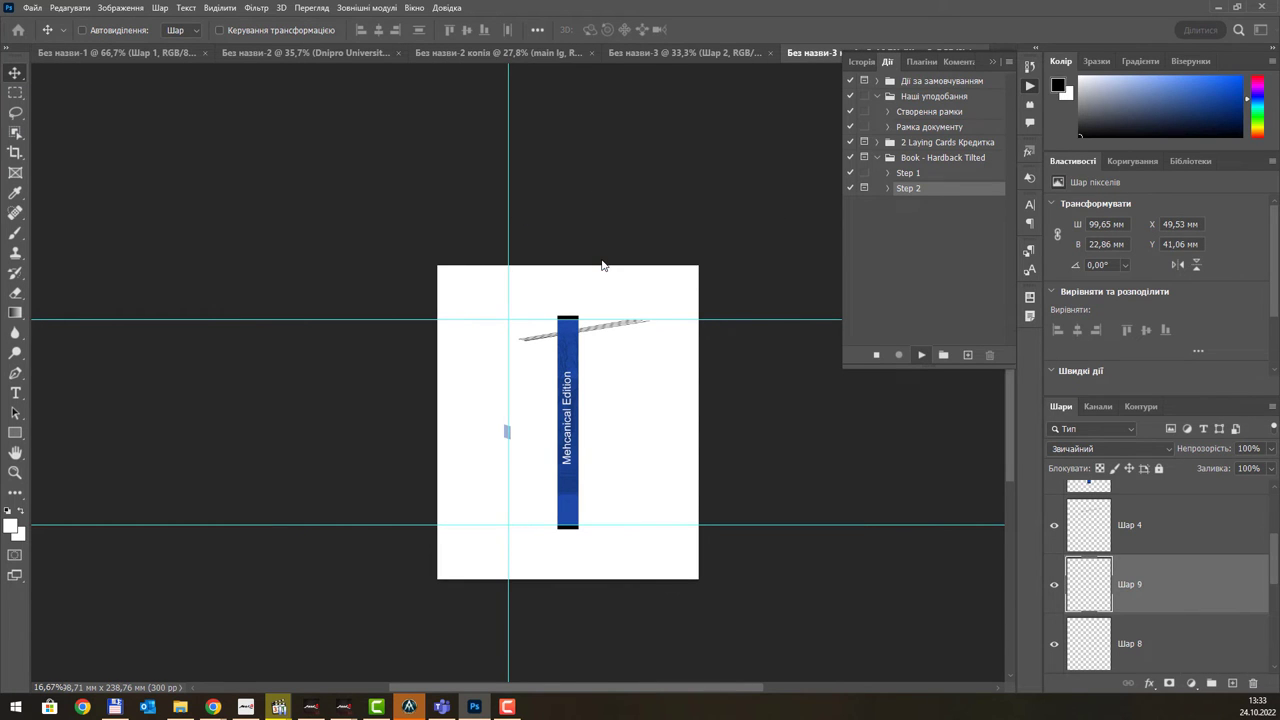
pyautogui.click(602, 265)
pyautogui.click(602, 265)
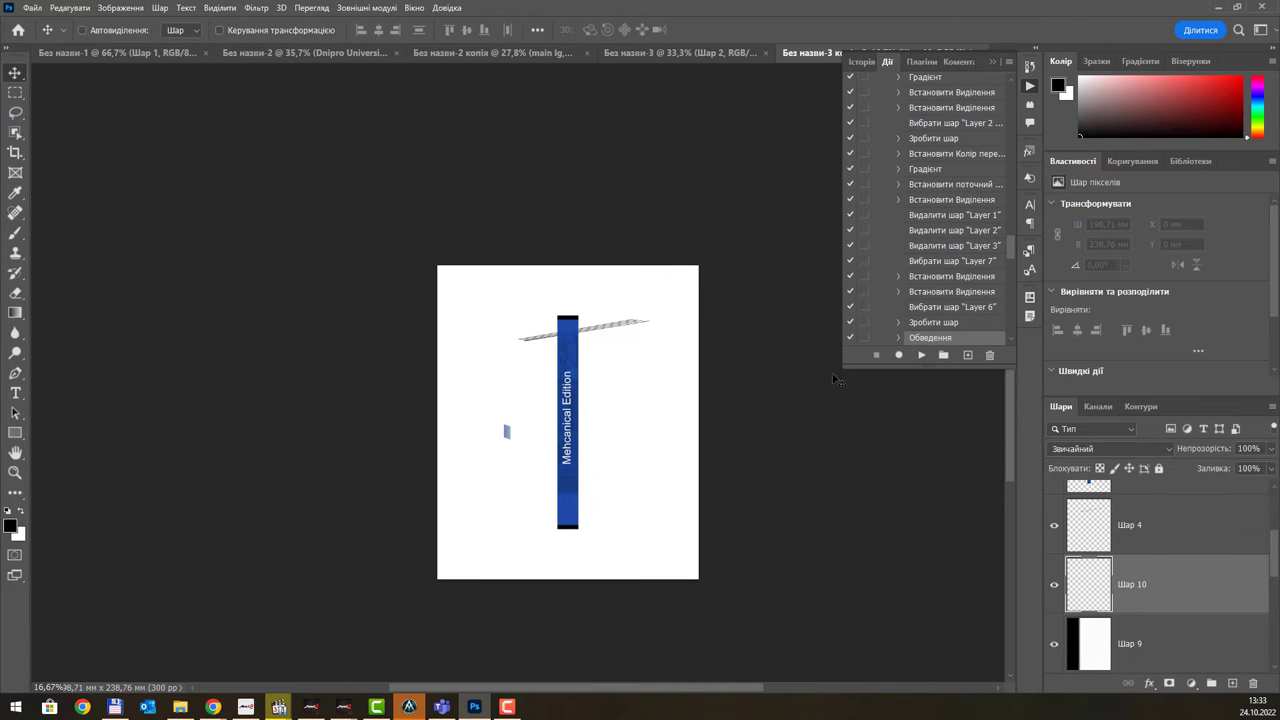
pyautogui.scroll(-3, 1126, 511)
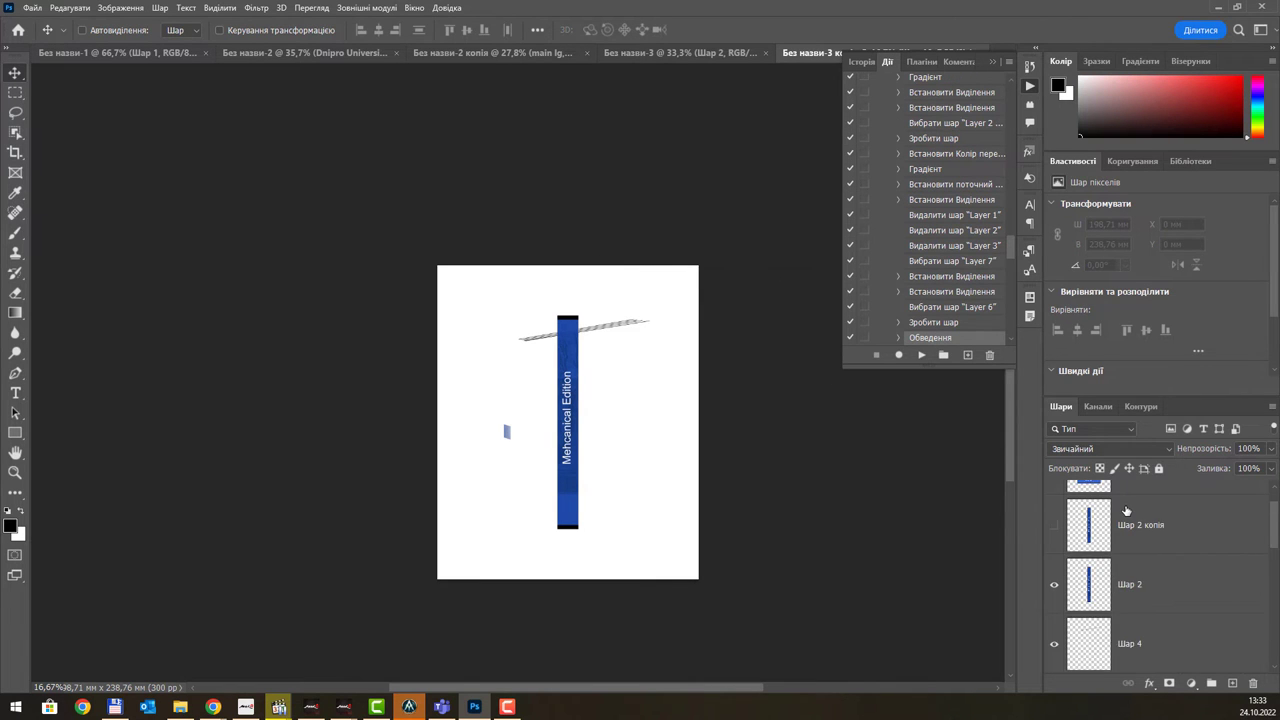
pyautogui.scroll(-1, 1126, 511)
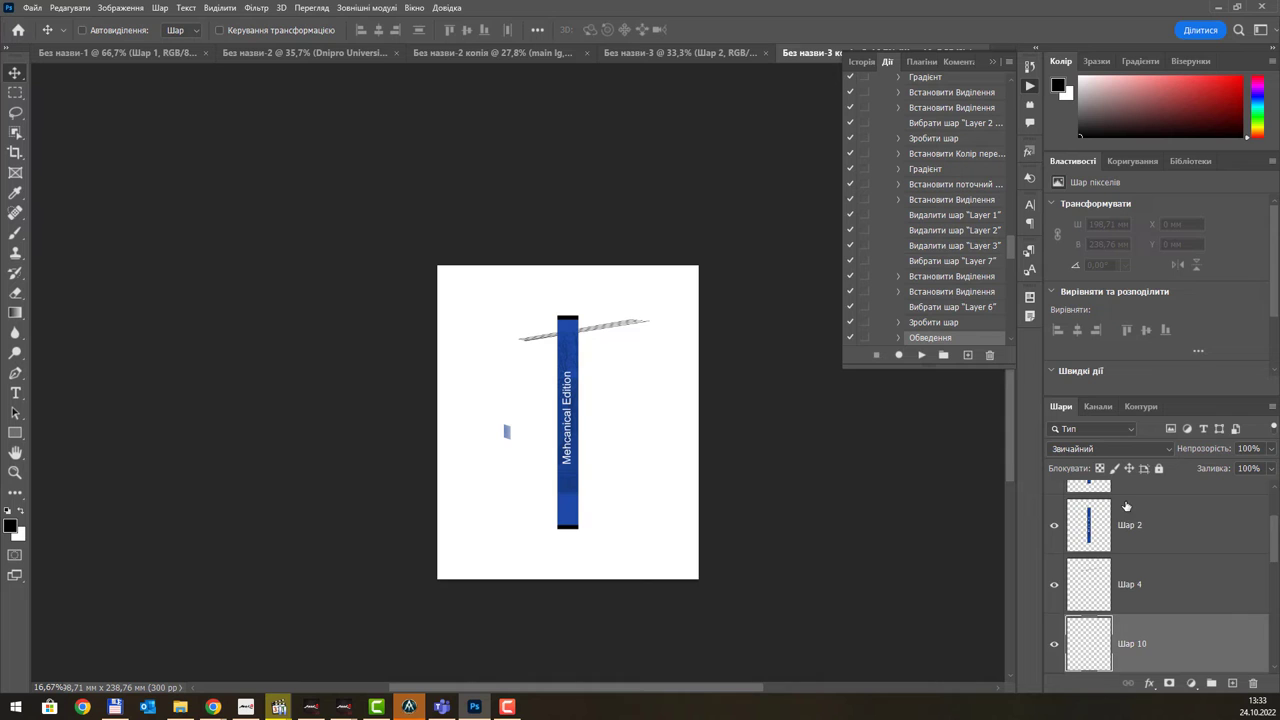
pyautogui.scroll(1, 1126, 511)
pyautogui.scroll(-1, 1126, 508)
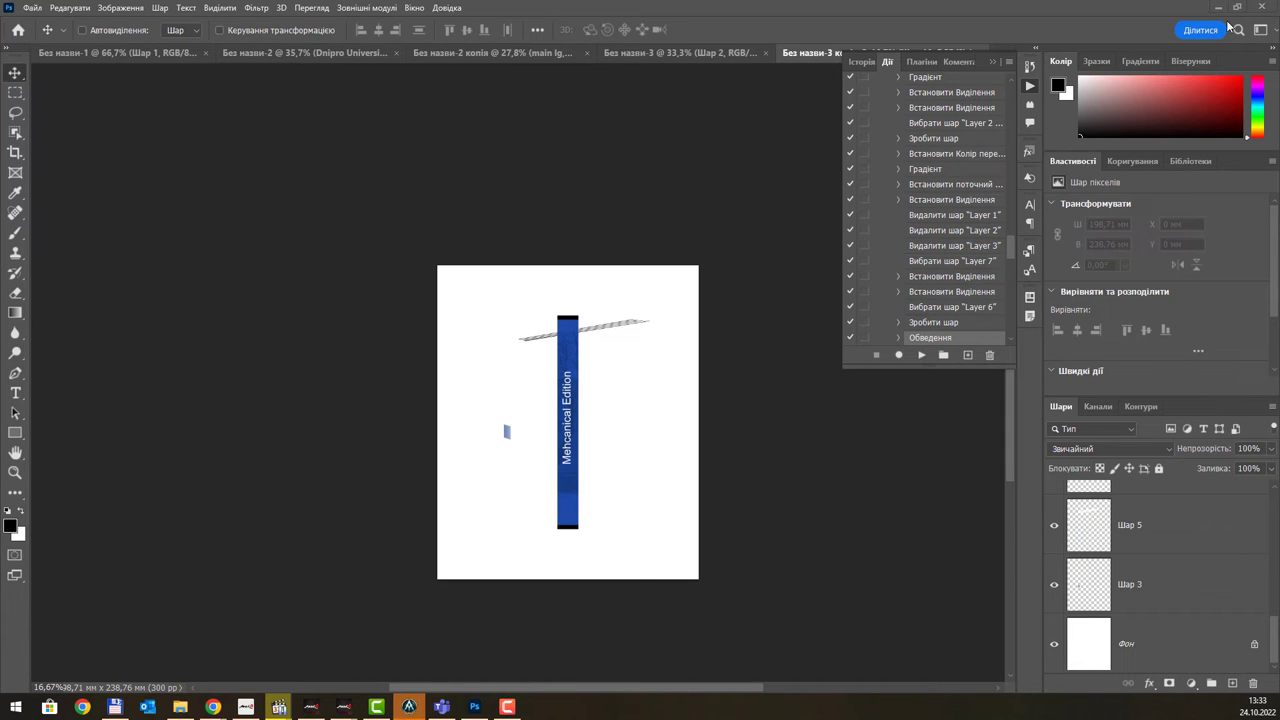
# - Quit Photoshop, discarding unsaved changes in all five open documents
pyautogui.click(1266, 7)
pyautogui.click(702, 263)
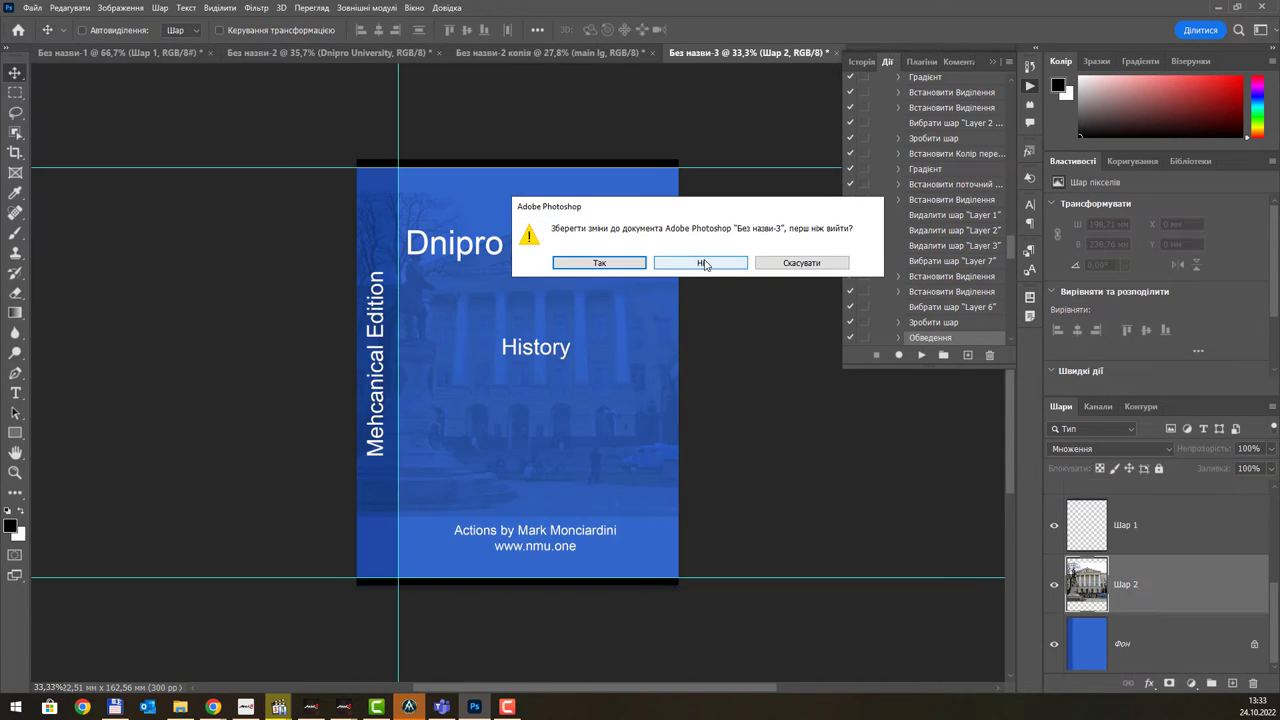
pyautogui.click(700, 263)
pyautogui.click(691, 265)
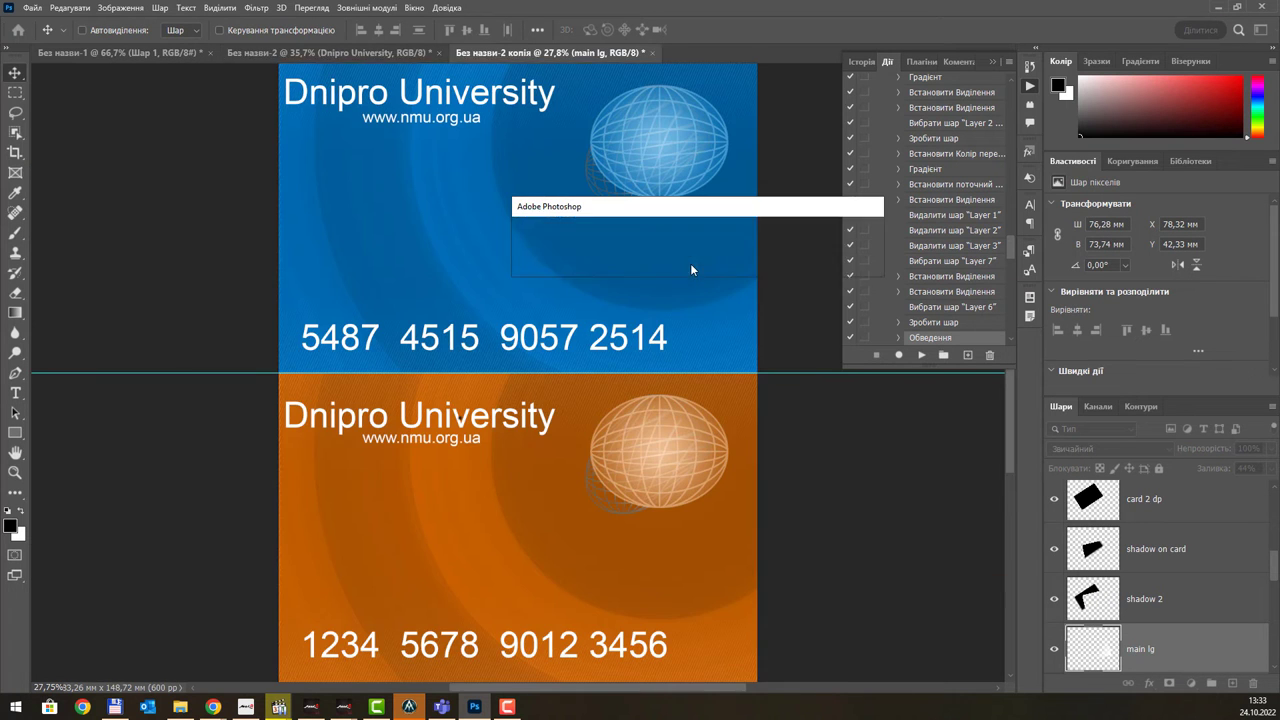
pyautogui.click(691, 265)
pyautogui.click(691, 265)
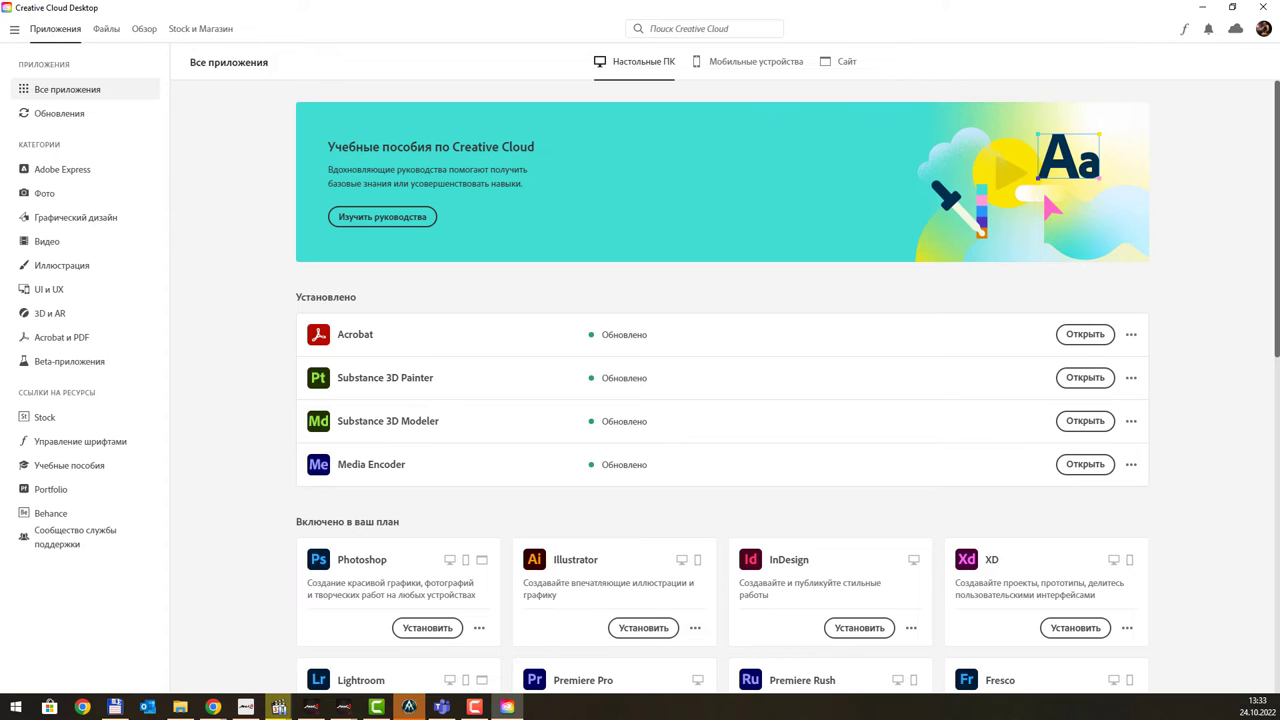
pyautogui.moveTo(398, 590)
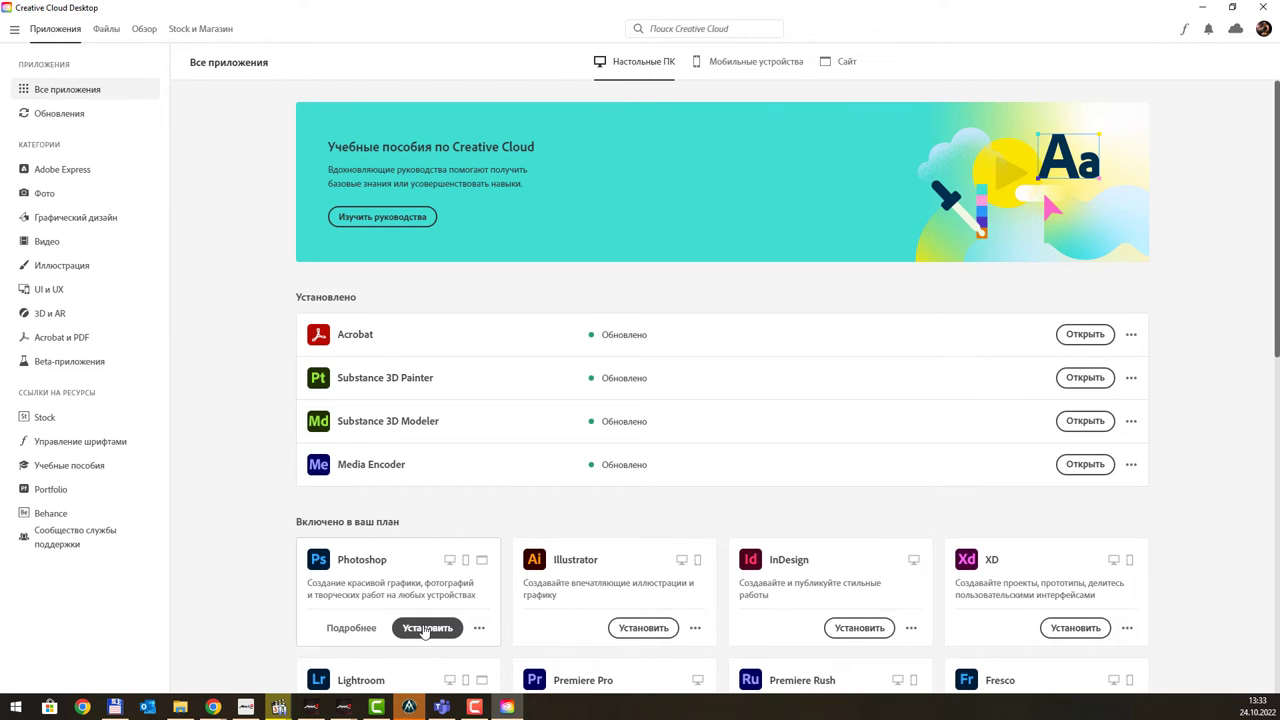
# - Click Install on the Photoshop card in Creative Cloud's All apps list
pyautogui.click(425, 628)
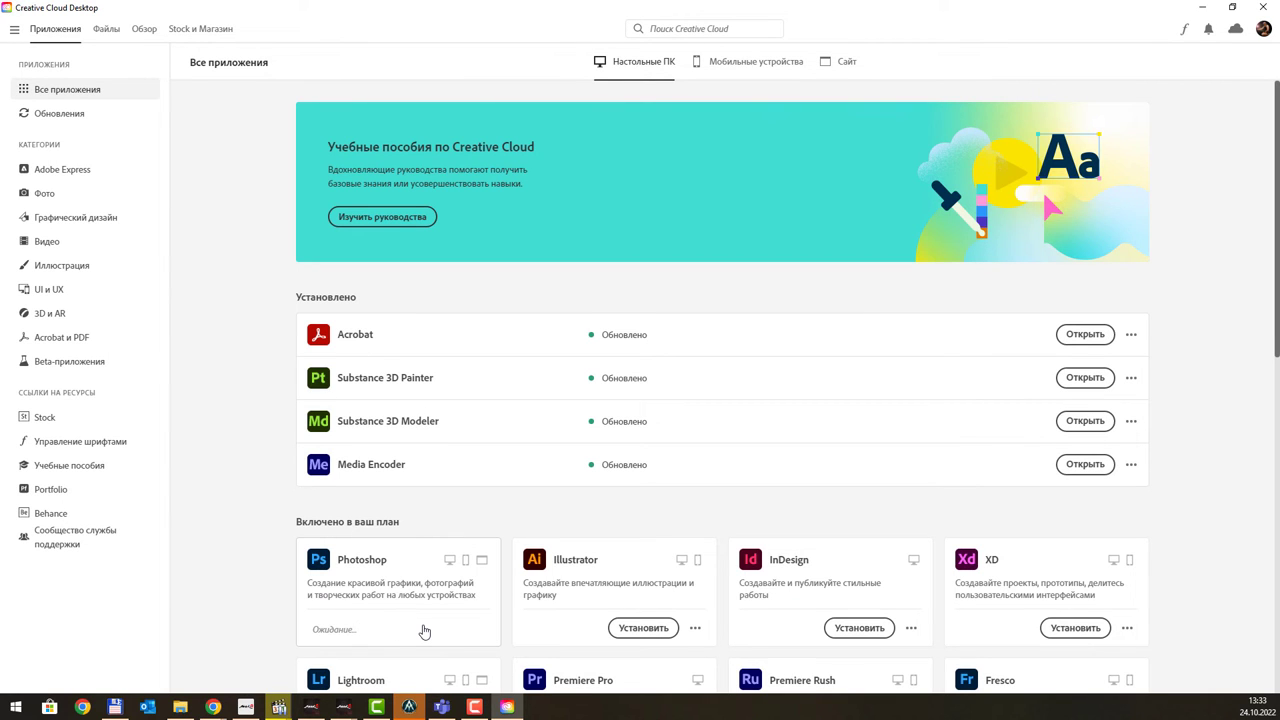
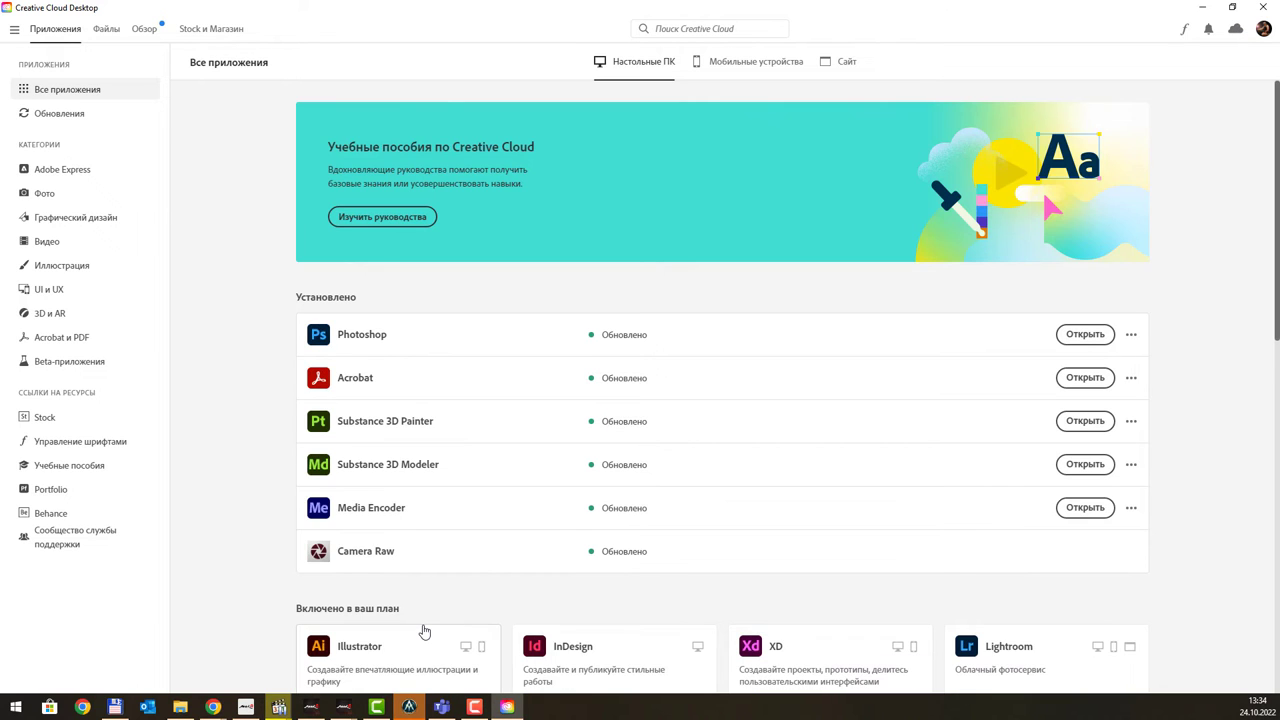
# - Launch Photoshop from the Creative Cloud Desktop installed apps list
pyautogui.click(1087, 336)
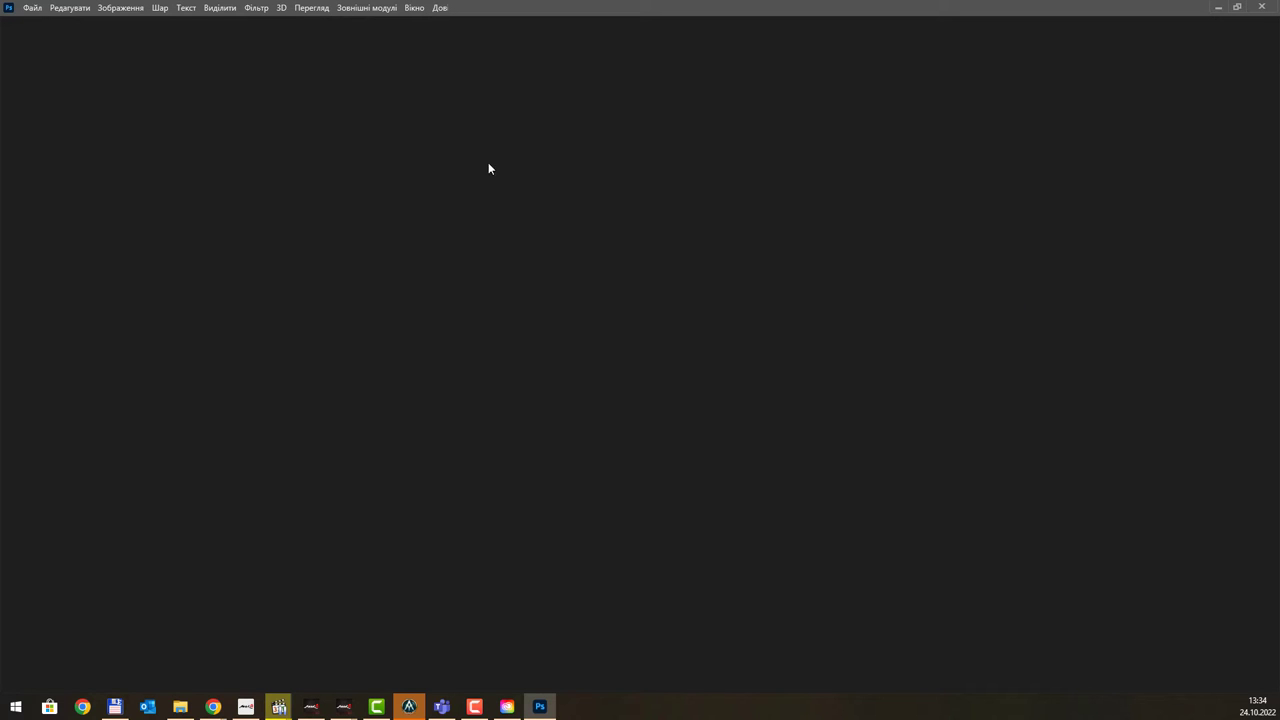
# - Set the Interface UI Language preference to English: International and quit Photoshop
pyautogui.click(70, 8)
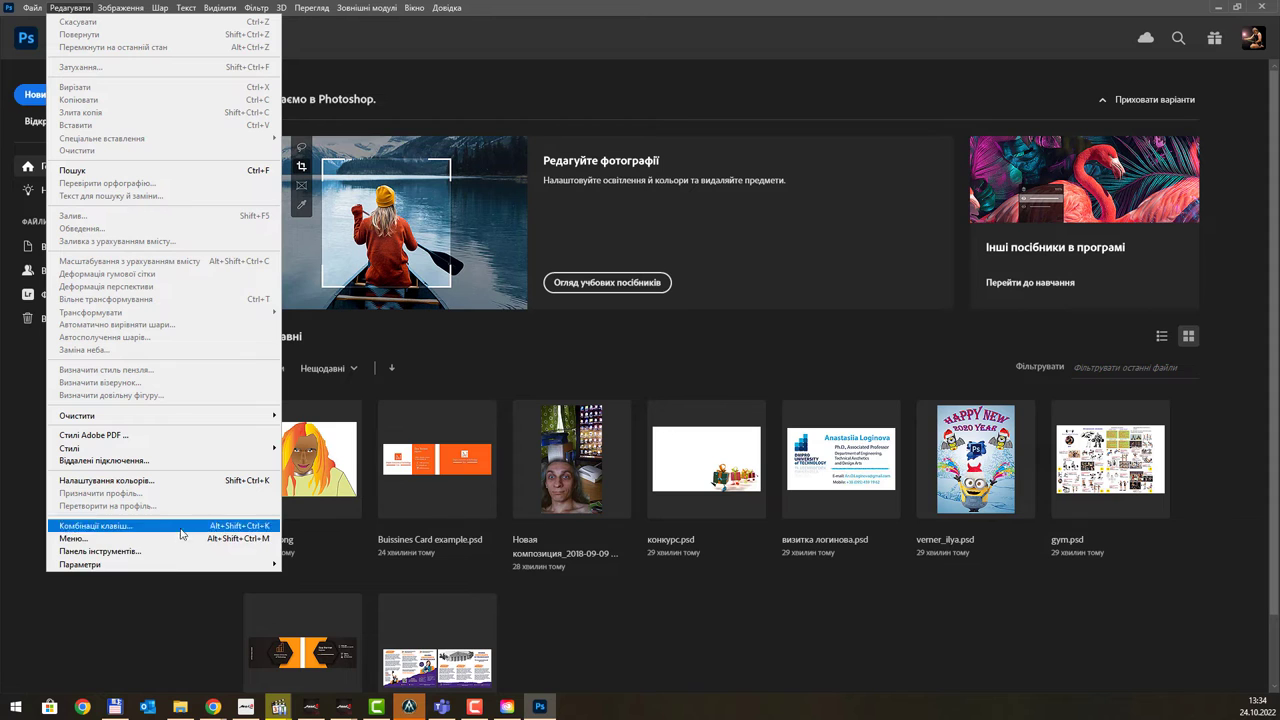
pyautogui.moveTo(120, 564)
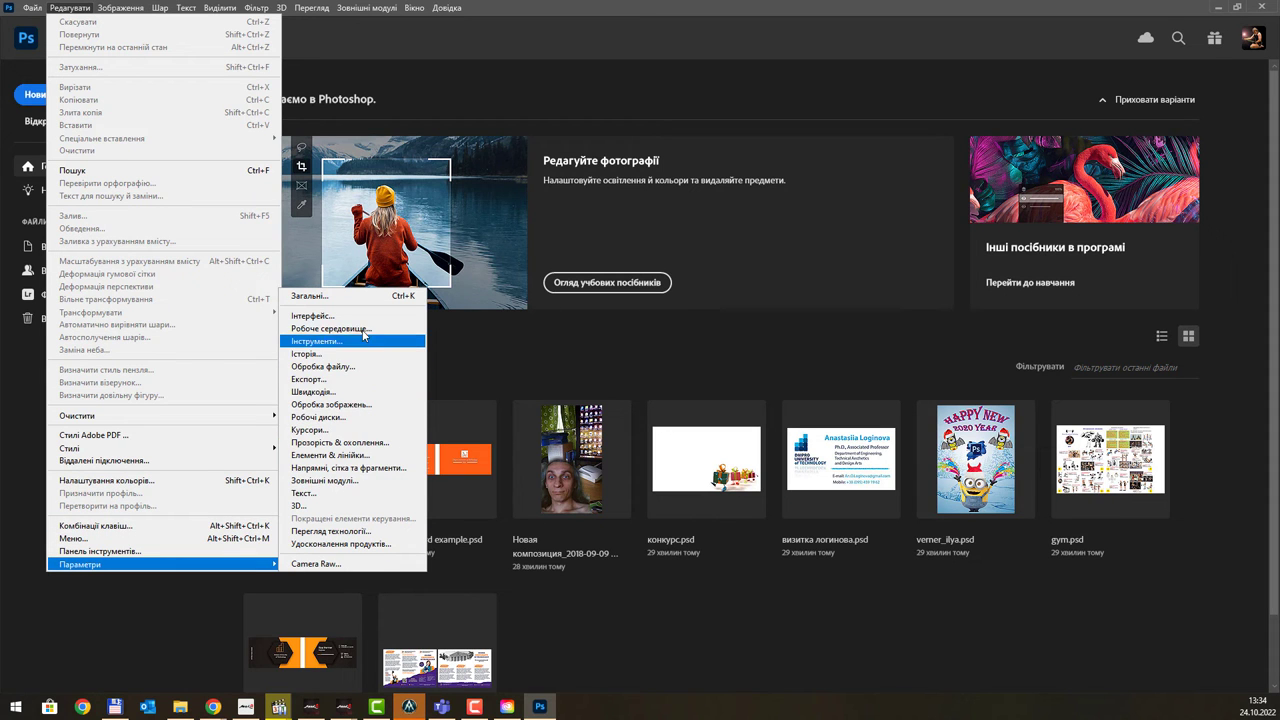
pyautogui.click(362, 321)
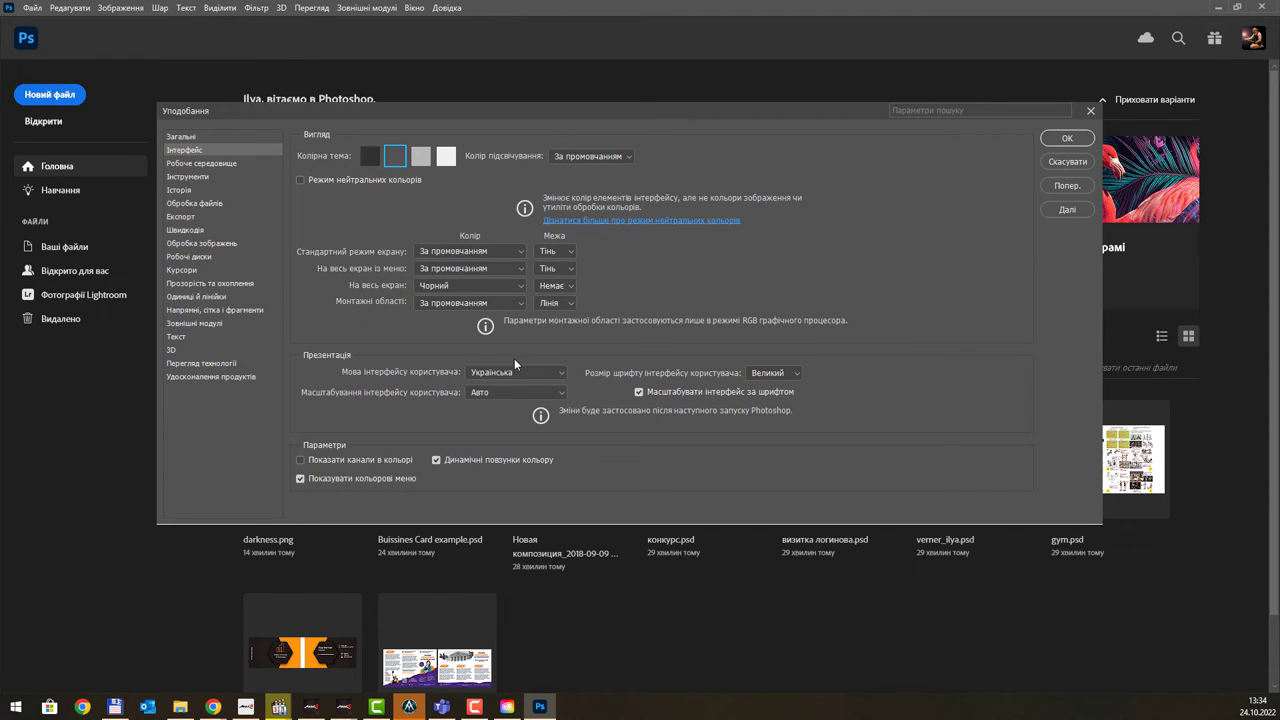
pyautogui.click(523, 373)
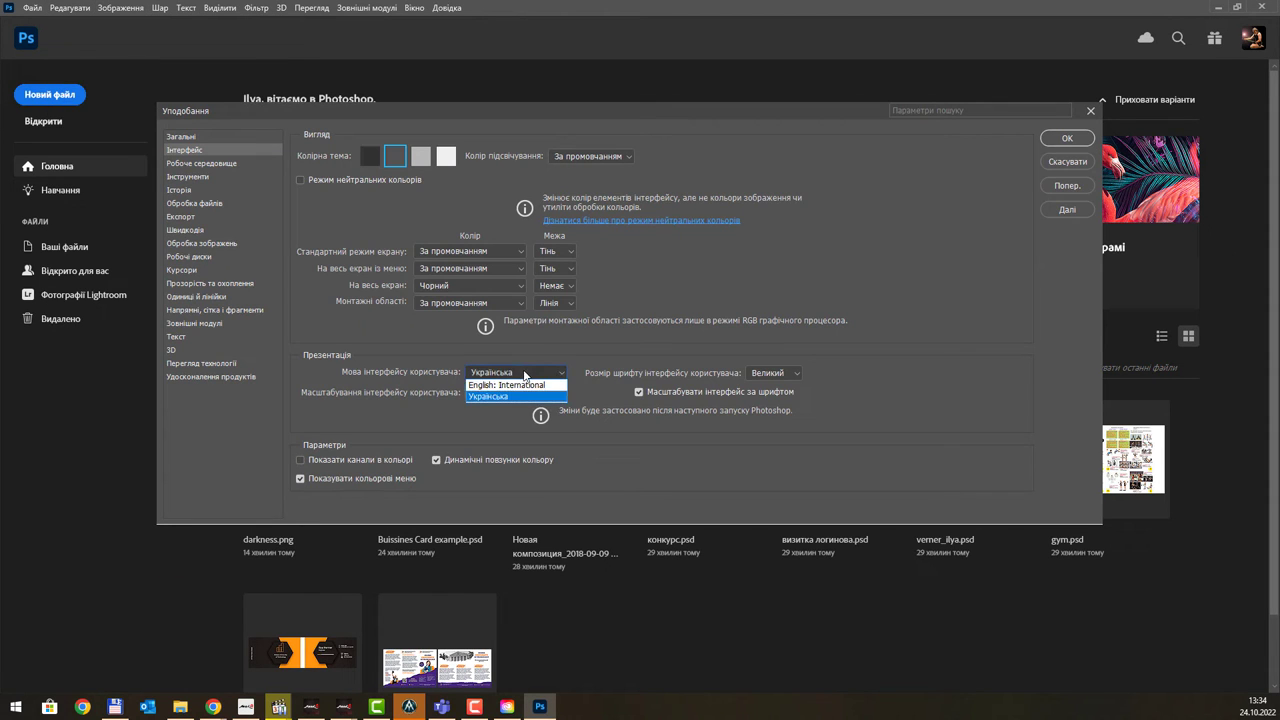
pyautogui.click(507, 385)
pyautogui.click(1081, 141)
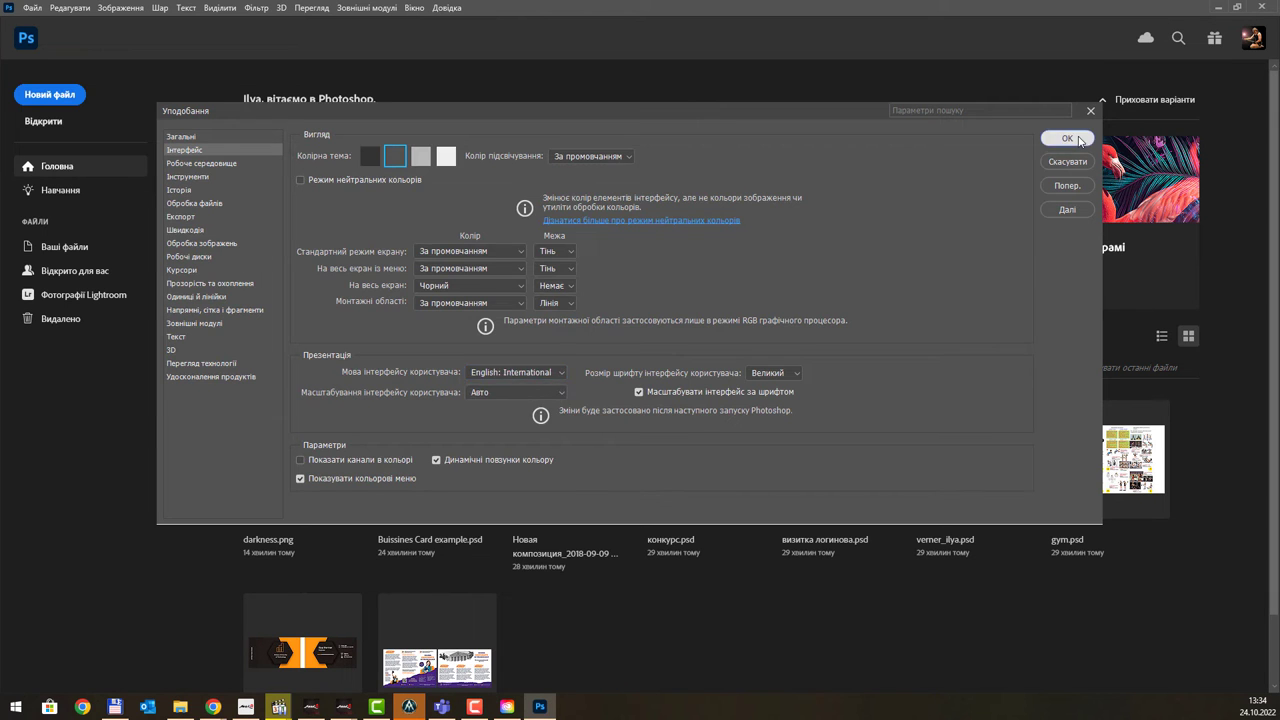
pyautogui.click(1260, 9)
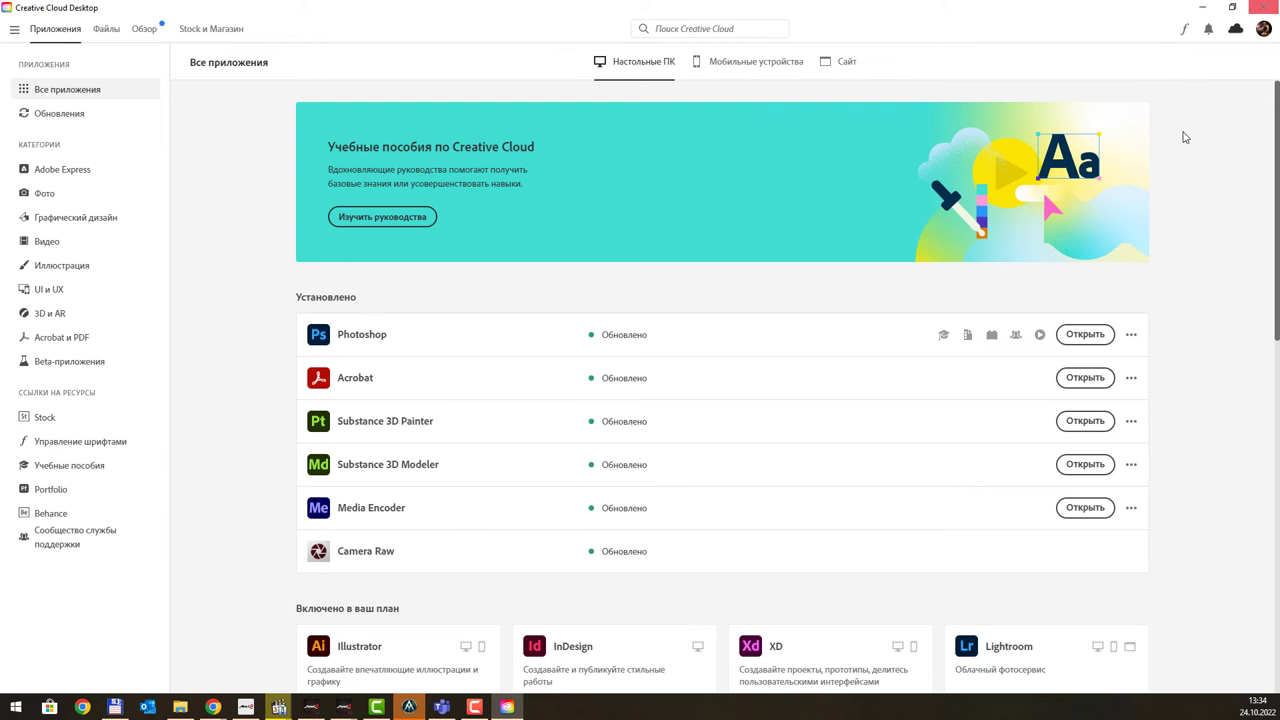
# - Relaunch Photoshop from Creative Cloud so its home screen appears in English
pyautogui.click(1080, 336)
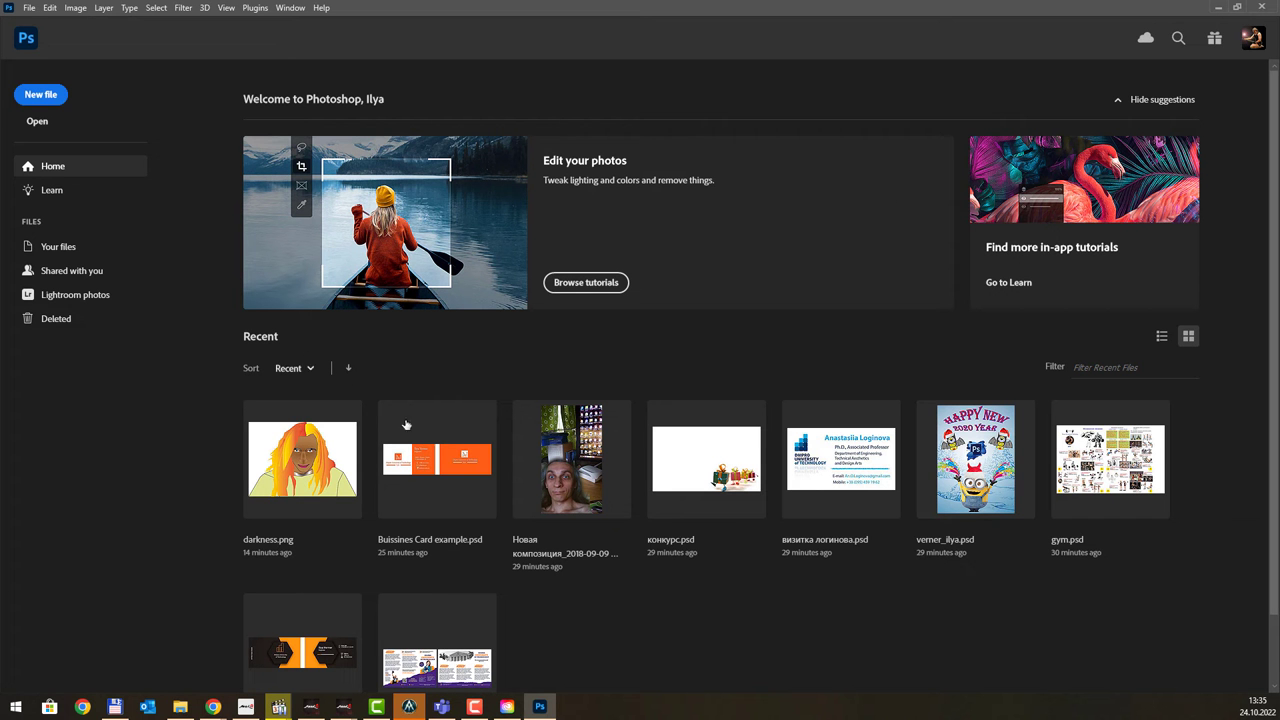
# - Open darkness.png and play Step 1 of Book - Hardback Tilted to build the cover
pyautogui.click(318, 448)
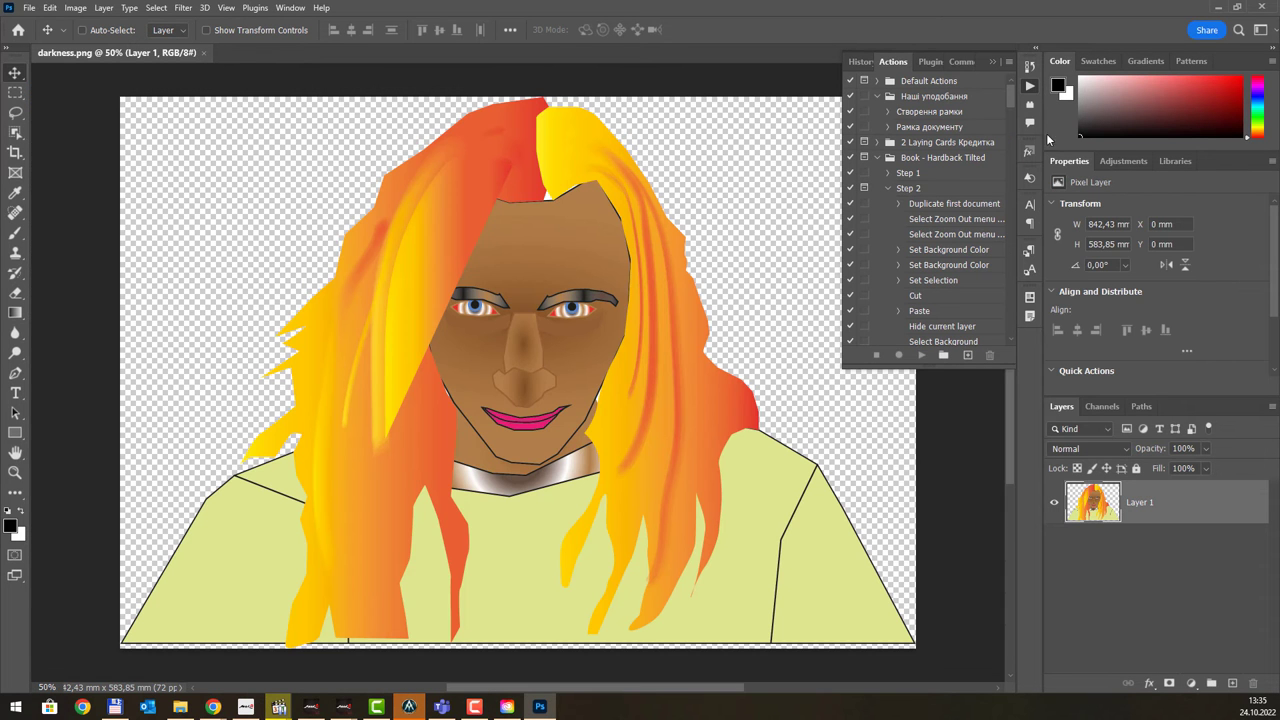
pyautogui.click(921, 176)
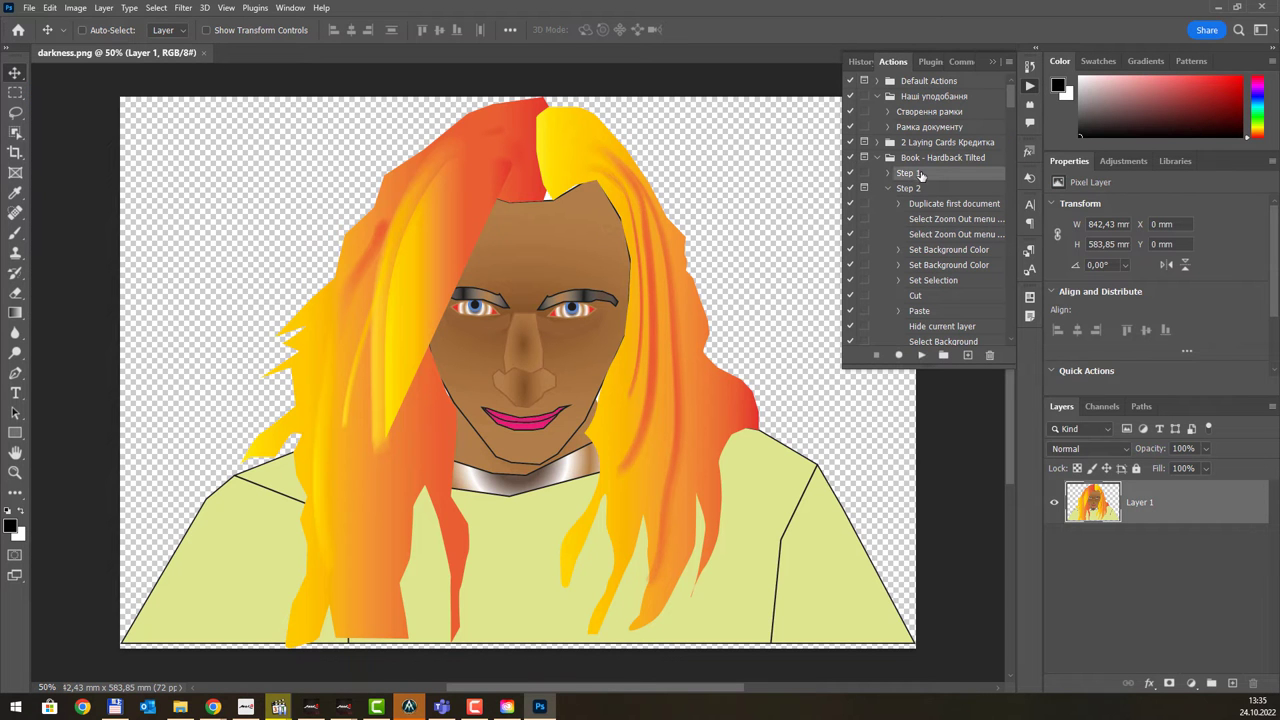
pyautogui.click(921, 355)
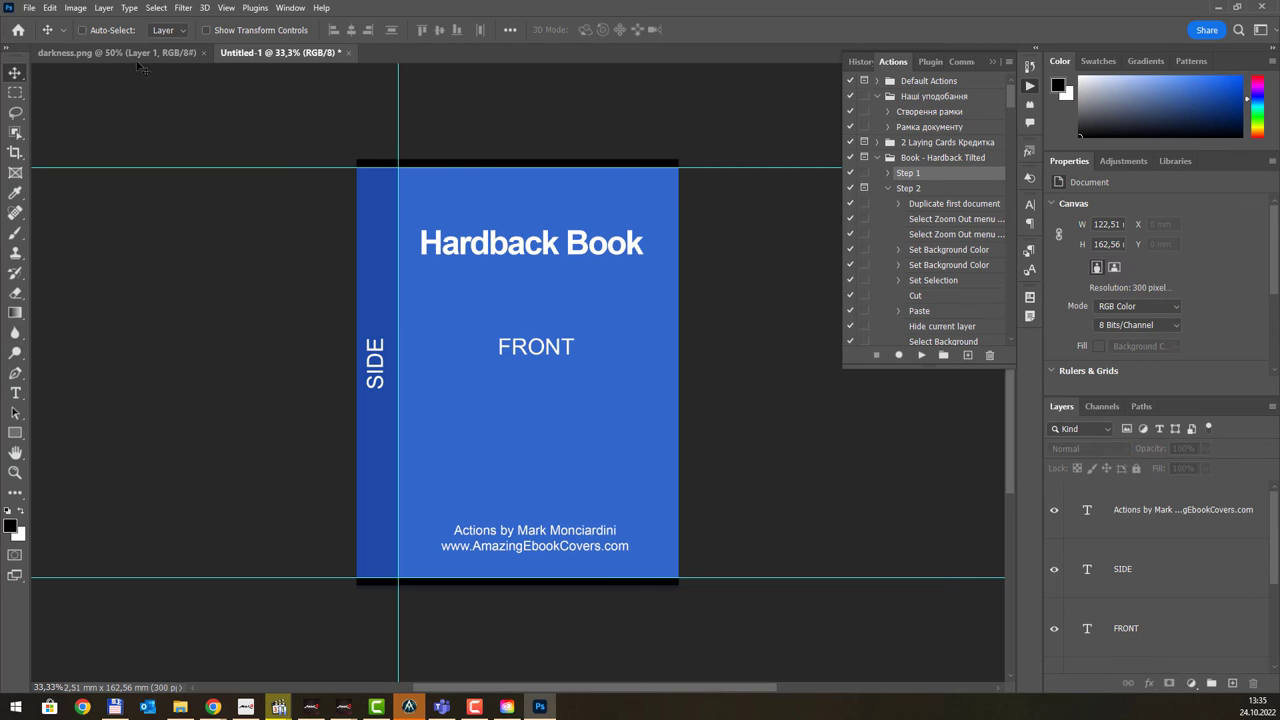
# - Select the cover's Background layer, undoing an accidental Ctrl+J layer duplicate
pyautogui.press('ctrl')
pyautogui.scroll(-5, 1075, 574)
pyautogui.click(1109, 653)
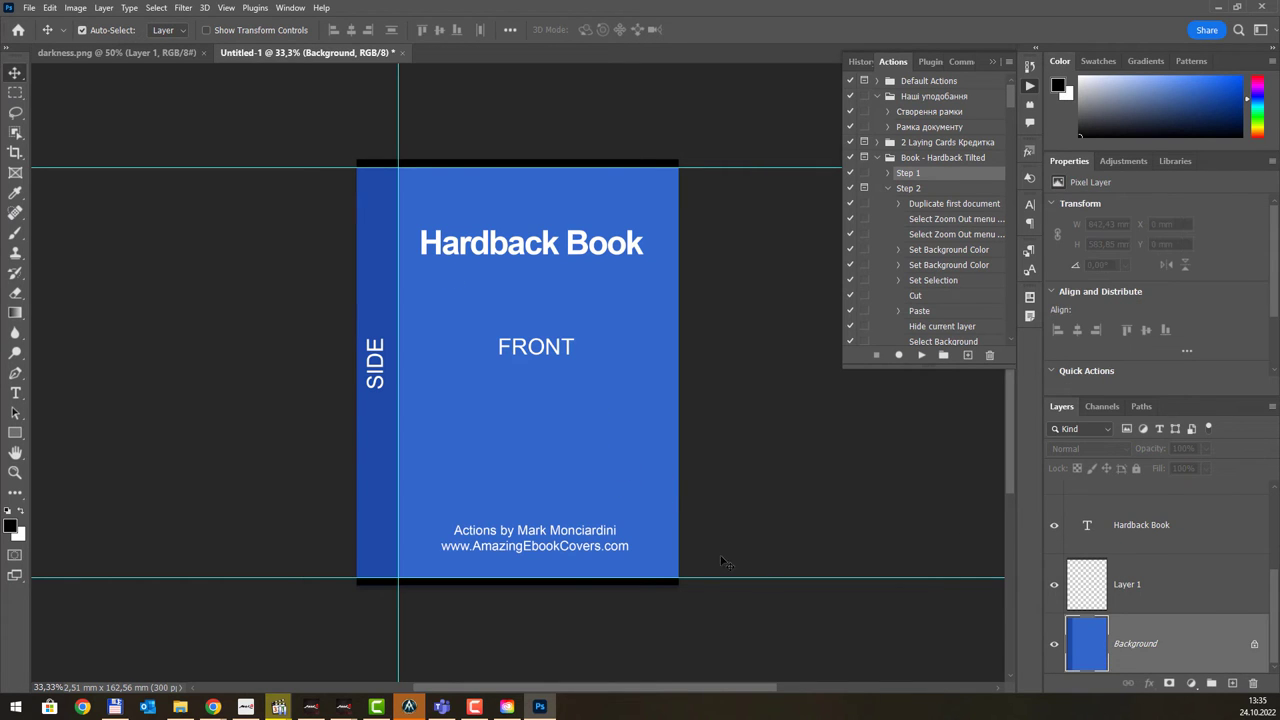
pyautogui.hotkey('ctrl', 'j')
pyautogui.hotkey('ctrl', 'z')
pyautogui.click(537, 403)
# - Paste the building photo and scale it to about 213% over the front cover
pyautogui.hotkey('ctrl', 'v')
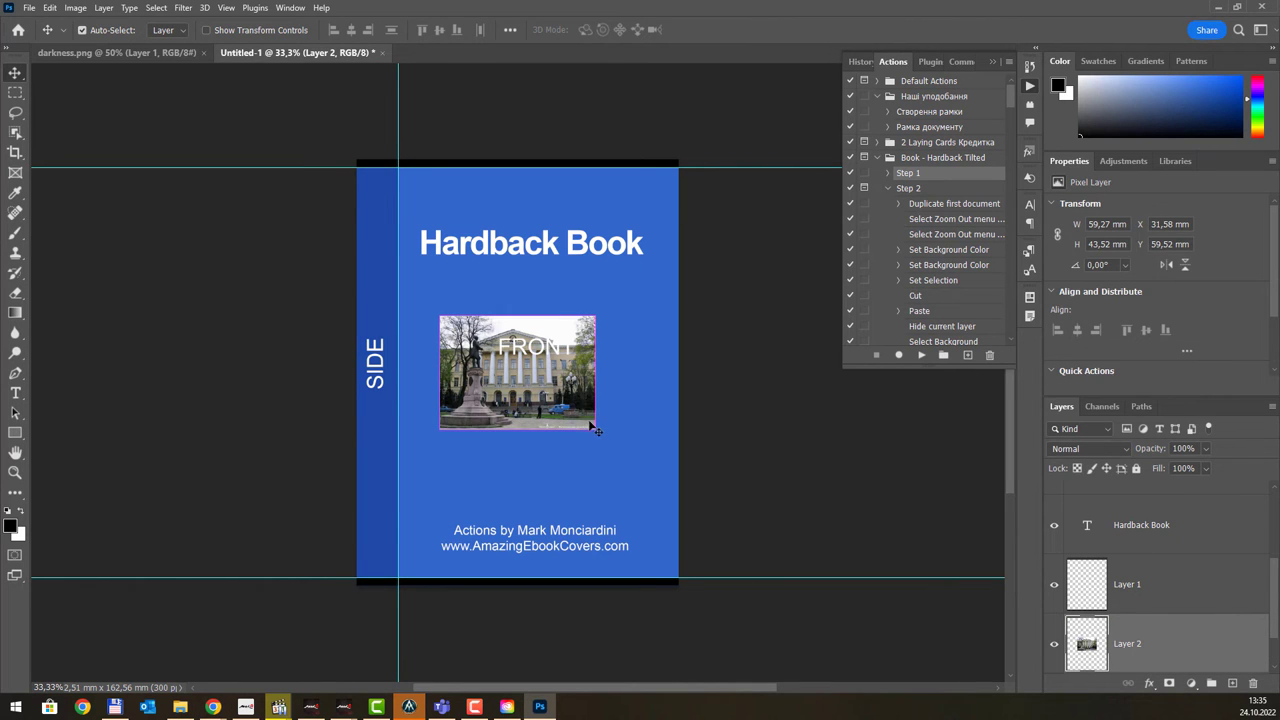
pyautogui.hotkey('ctrl', 't')
pyautogui.moveTo(594, 428); pyautogui.dragTo(722, 528)
pyautogui.moveTo(614, 421); pyautogui.dragTo(535, 393)
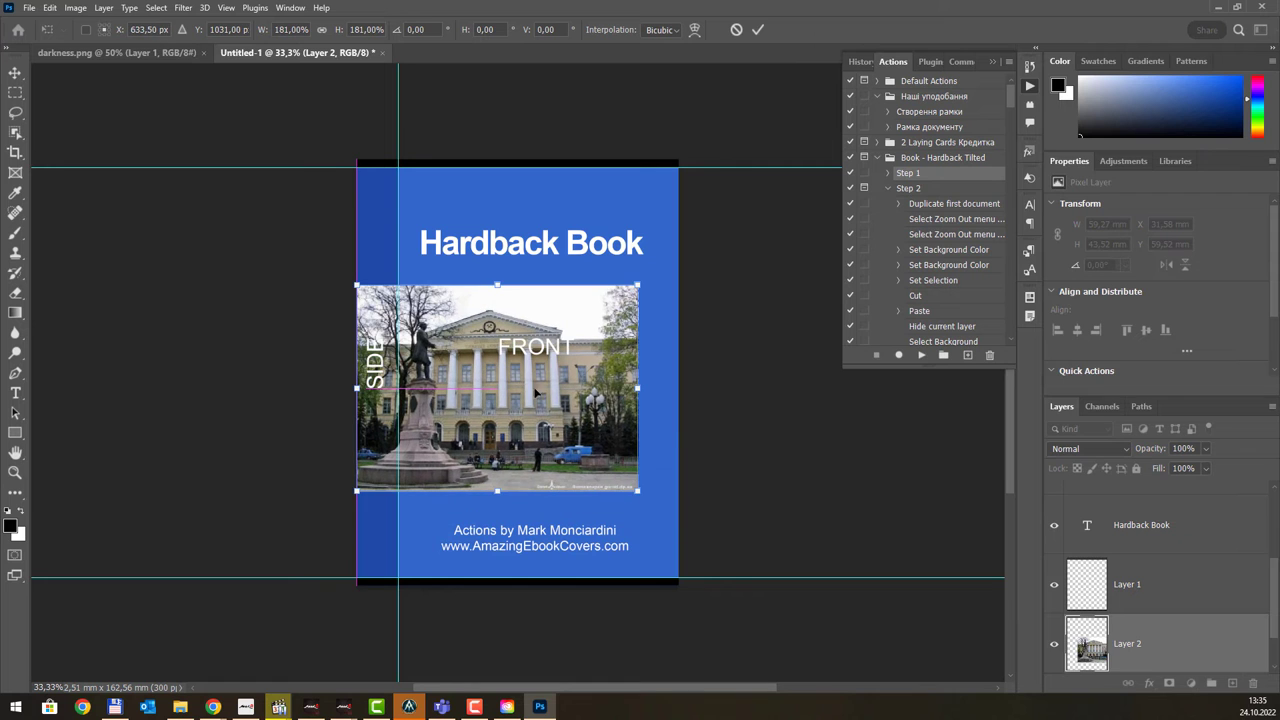
pyautogui.moveTo(638, 490); pyautogui.dragTo(687, 527)
pyautogui.moveTo(632, 402)
pyautogui.mouseDown()
pyautogui.moveTo(627, 367)
pyautogui.moveTo(621, 389)
pyautogui.mouseUp()
pyautogui.press('Return')
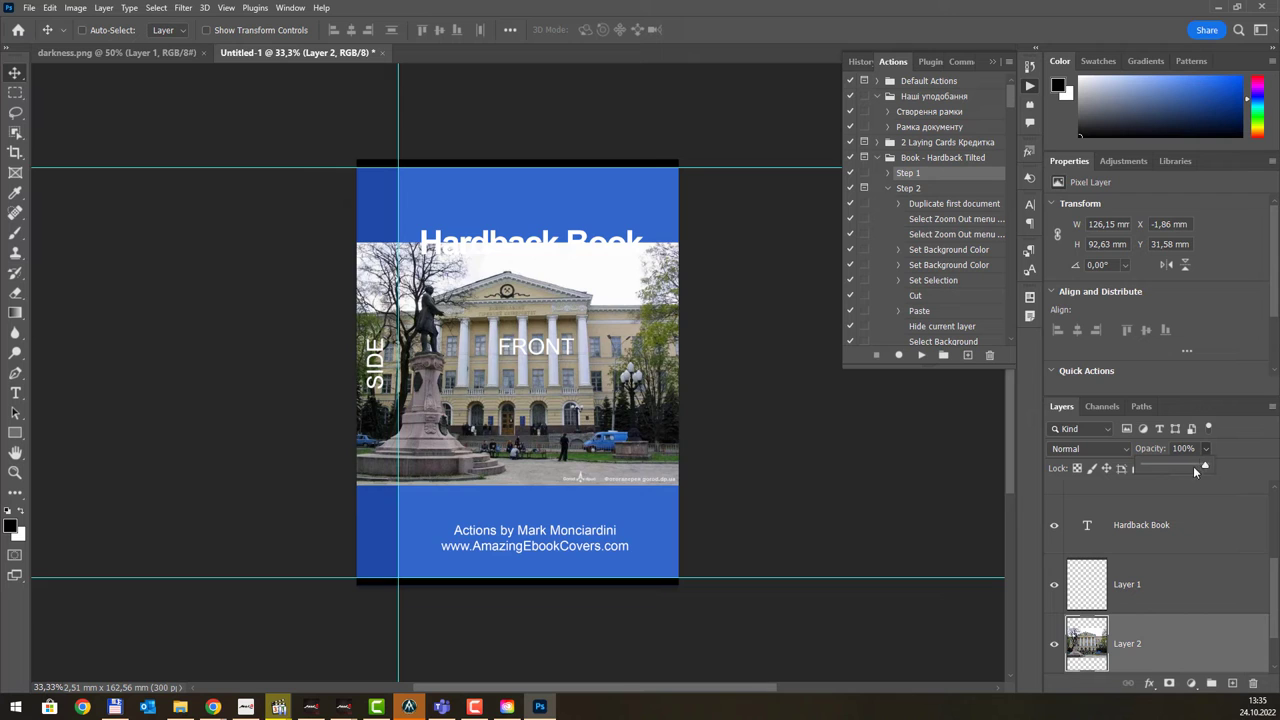
# - Fade the photo layer to 12% opacity and select the action's Step 2
pyautogui.moveTo(1163, 470); pyautogui.dragTo(1148, 467)
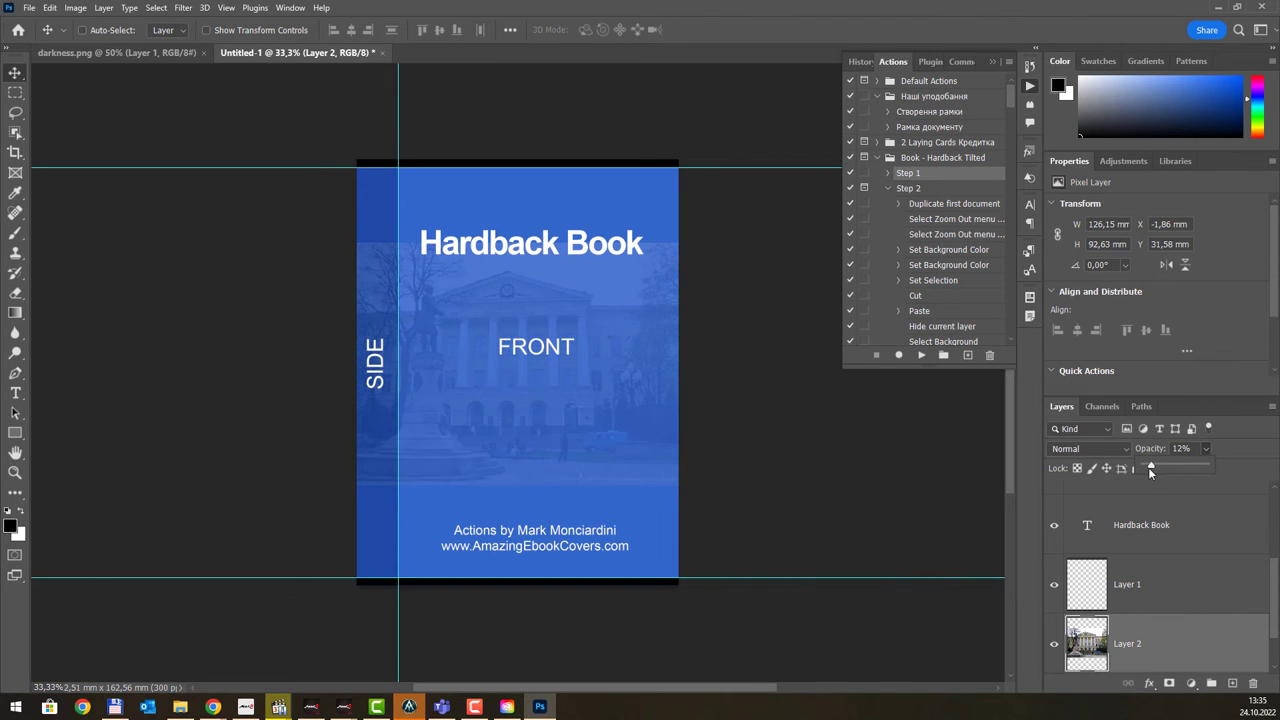
pyautogui.click(921, 189)
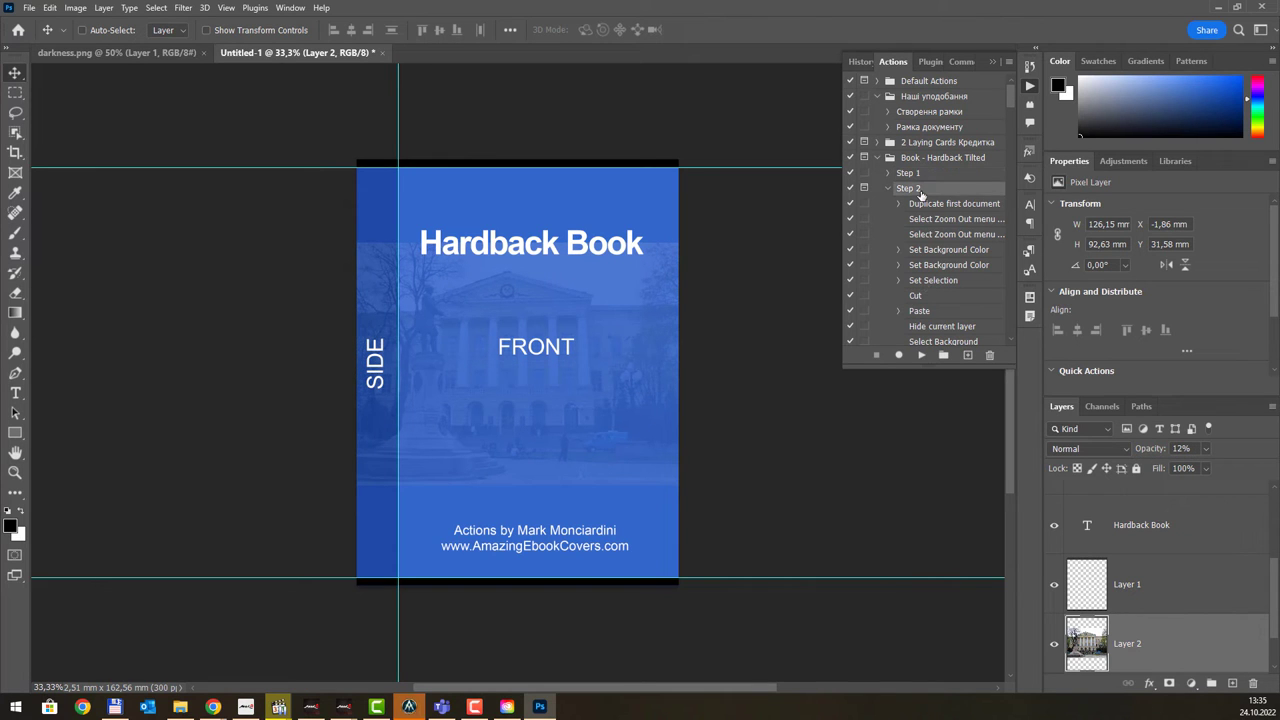
pyautogui.click(887, 189)
pyautogui.click(921, 355)
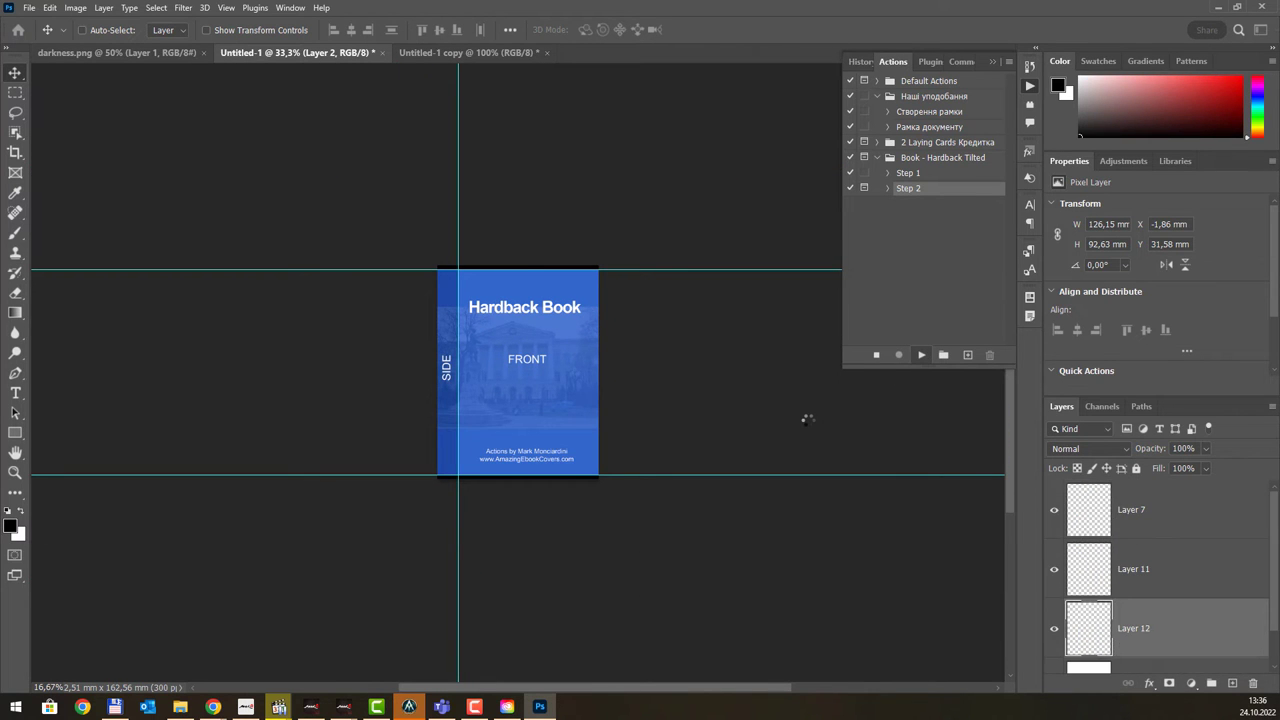
pyautogui.click(586, 263)
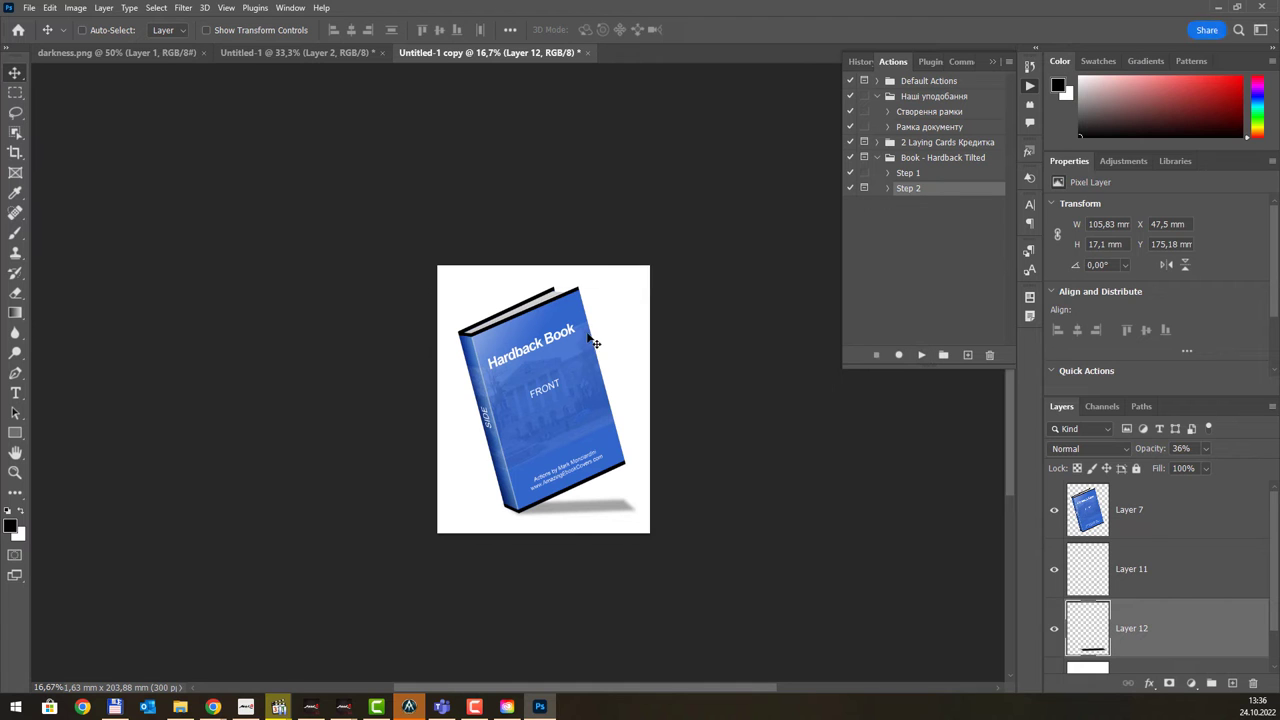
pyautogui.scroll(1, 594, 343)
pyautogui.scroll(1, 588, 365)
pyautogui.scroll(1, 586, 380)
pyautogui.scroll(1, 540, 390)
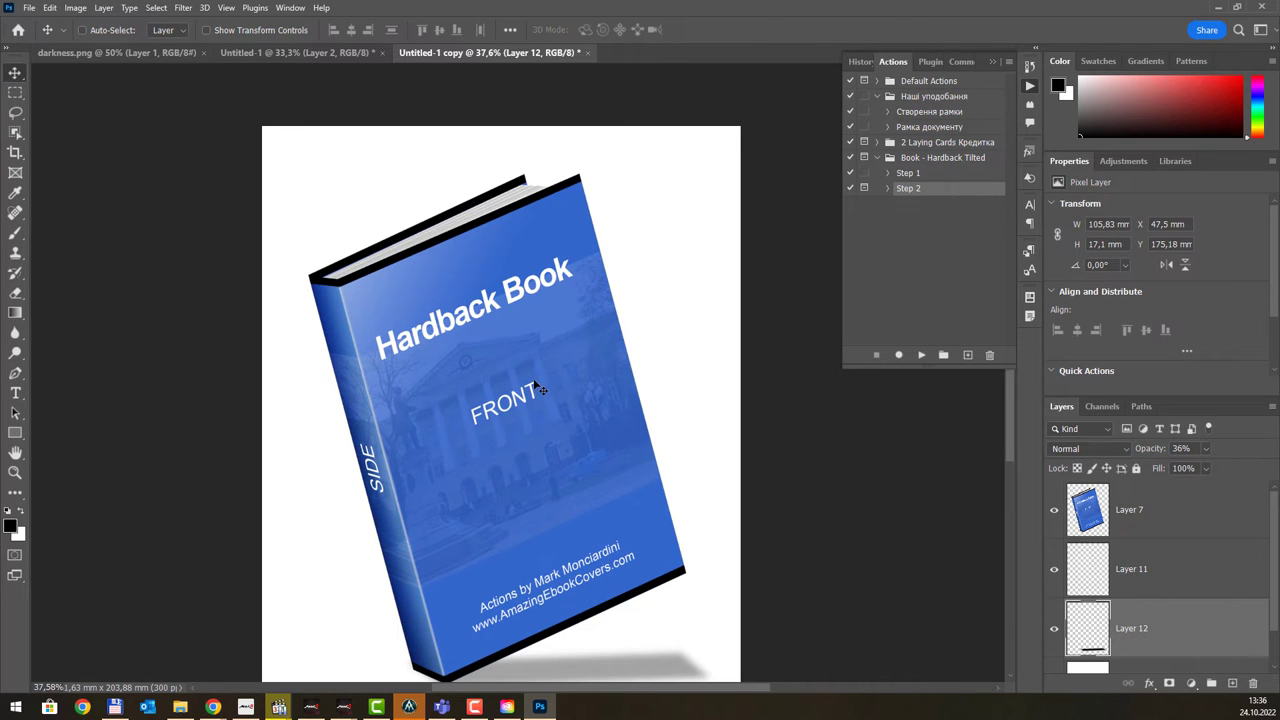
pyautogui.scroll(-3, 574, 350)
pyautogui.scroll(1, 576, 357)
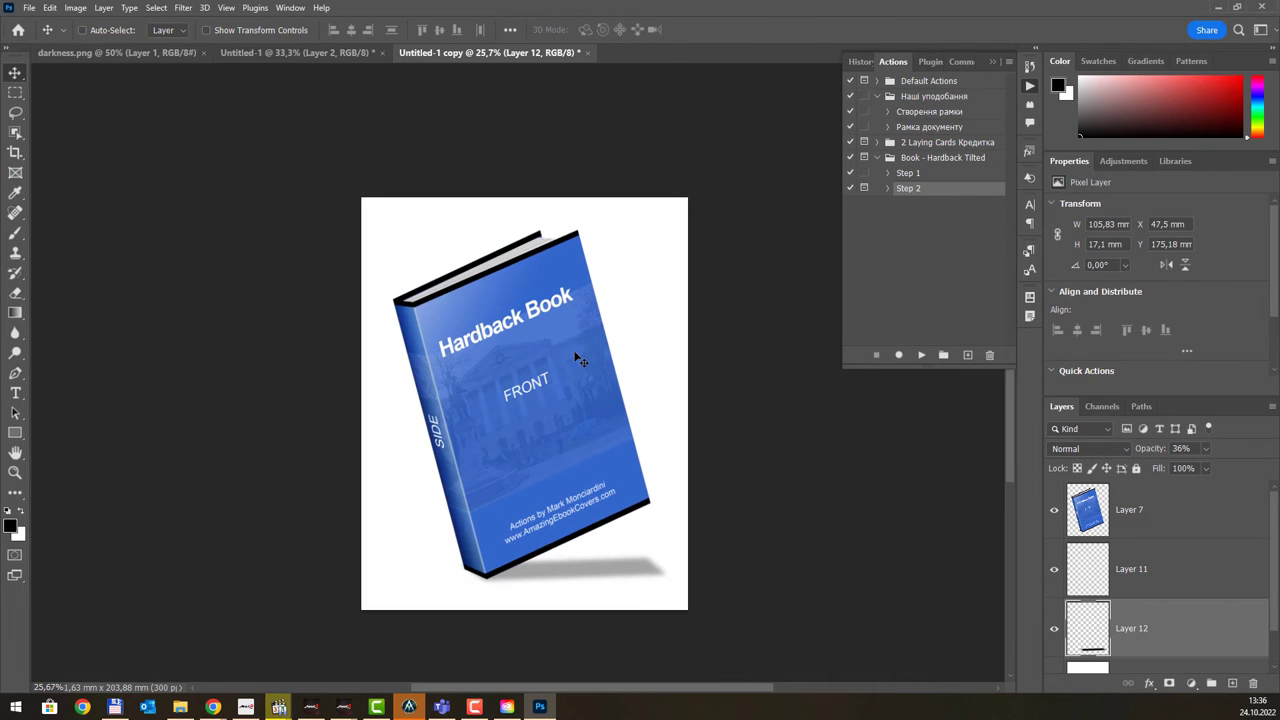
pyautogui.scroll(1, 575, 355)
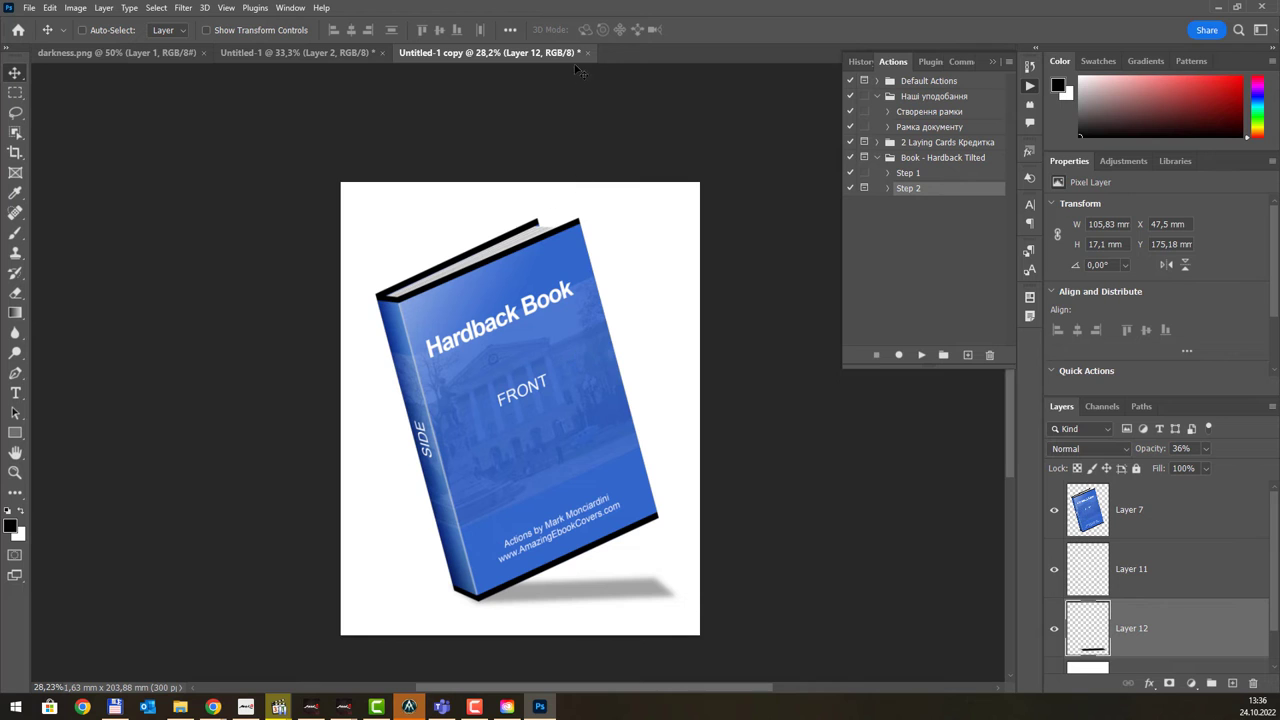
pyautogui.click(589, 53)
# - Discard the mockup copy and rewrite the headline as 'Дніпровська Політехніка' on two lines
pyautogui.click(652, 264)
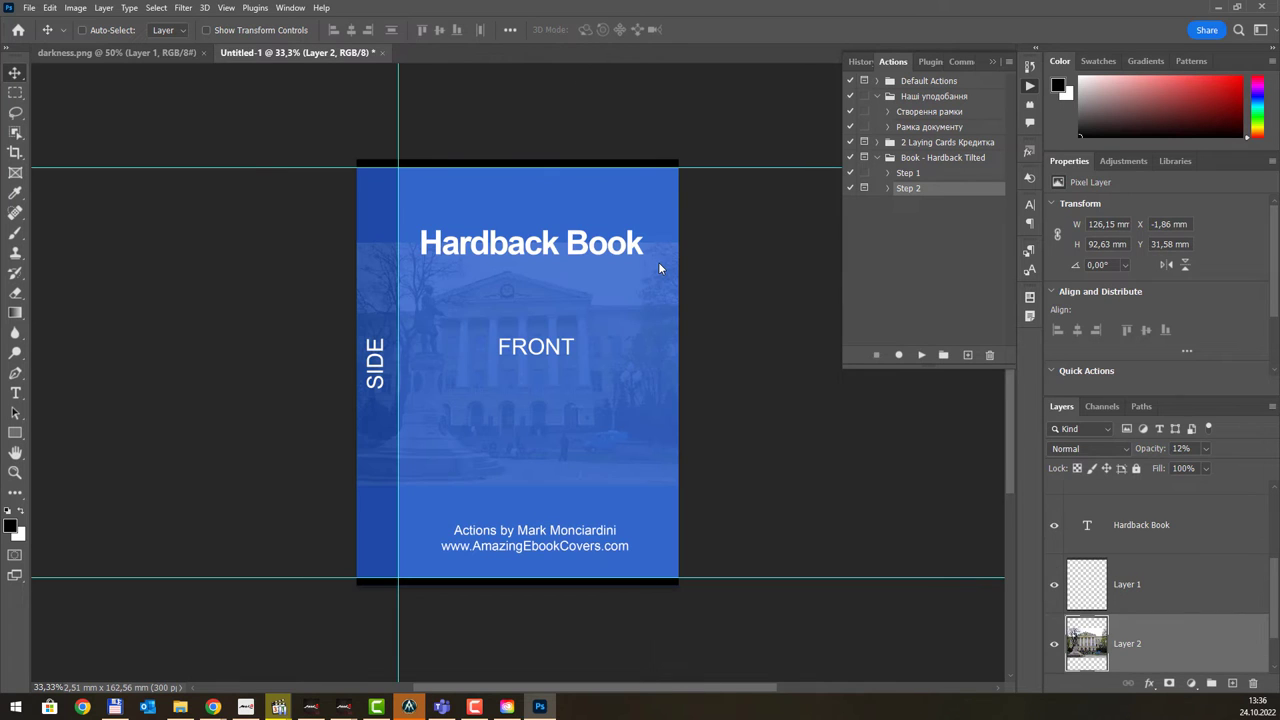
pyautogui.doubleClick(492, 258)
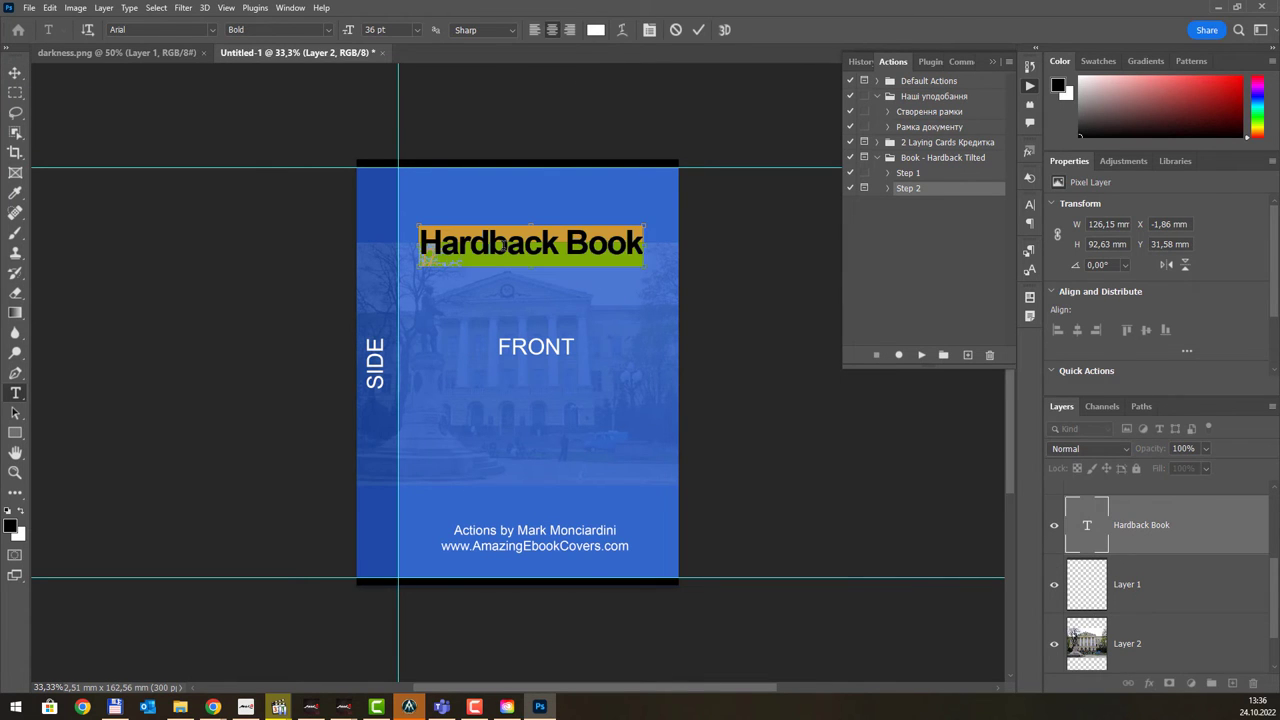
pyautogui.write('Втшзкщ Гтшмукішен')
pyautogui.hotkey('ctrl', 'a')
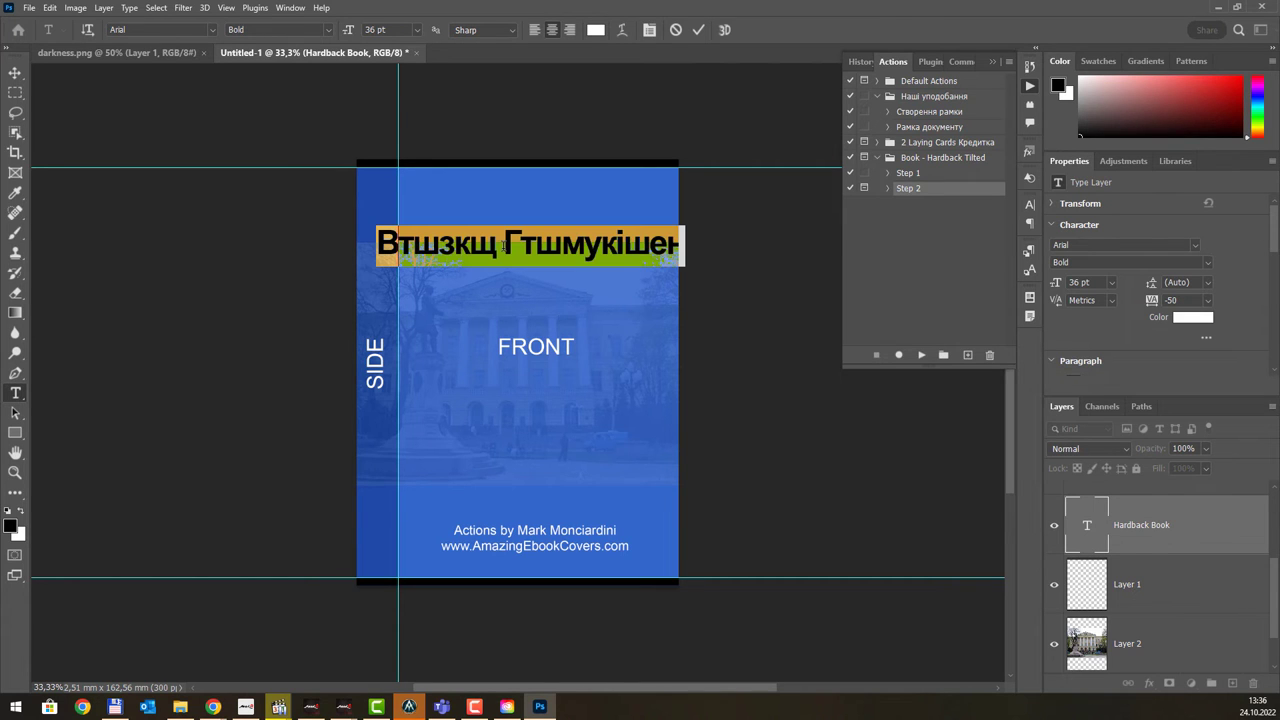
pyautogui.write('Дніпровська')
pyautogui.press('Return')
pyautogui.write('Політехніка')
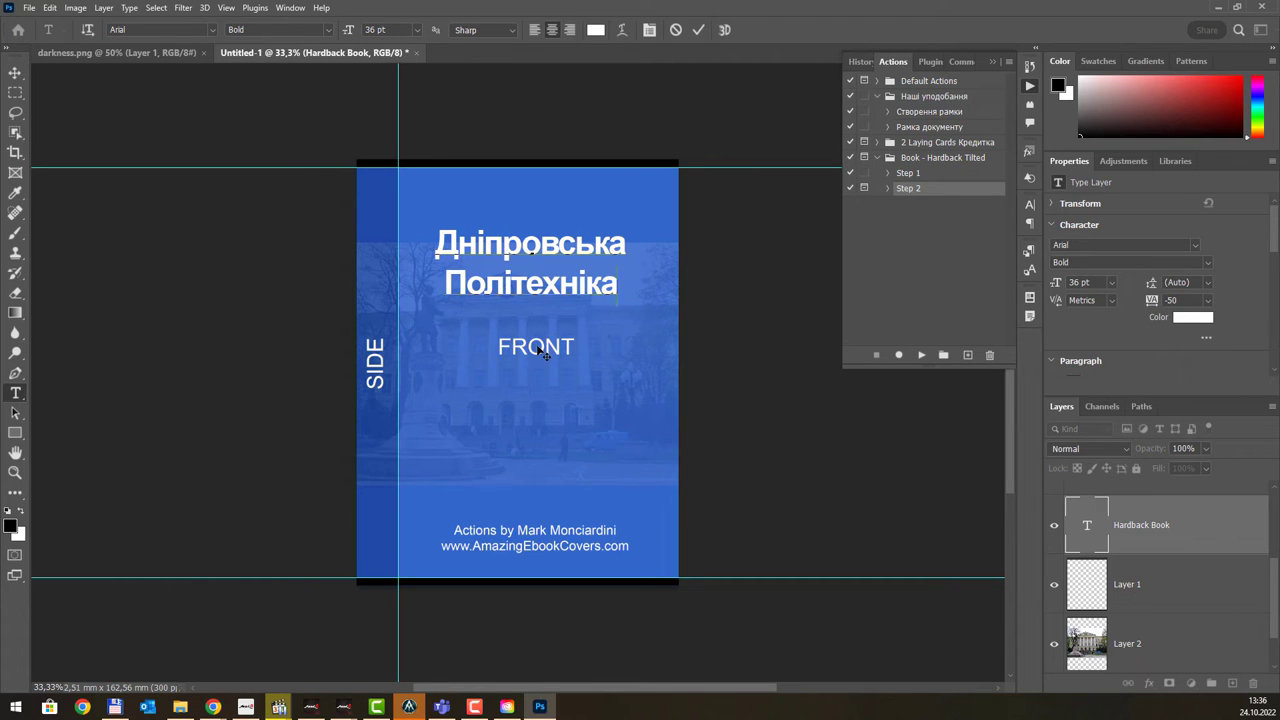
pyautogui.write('е')
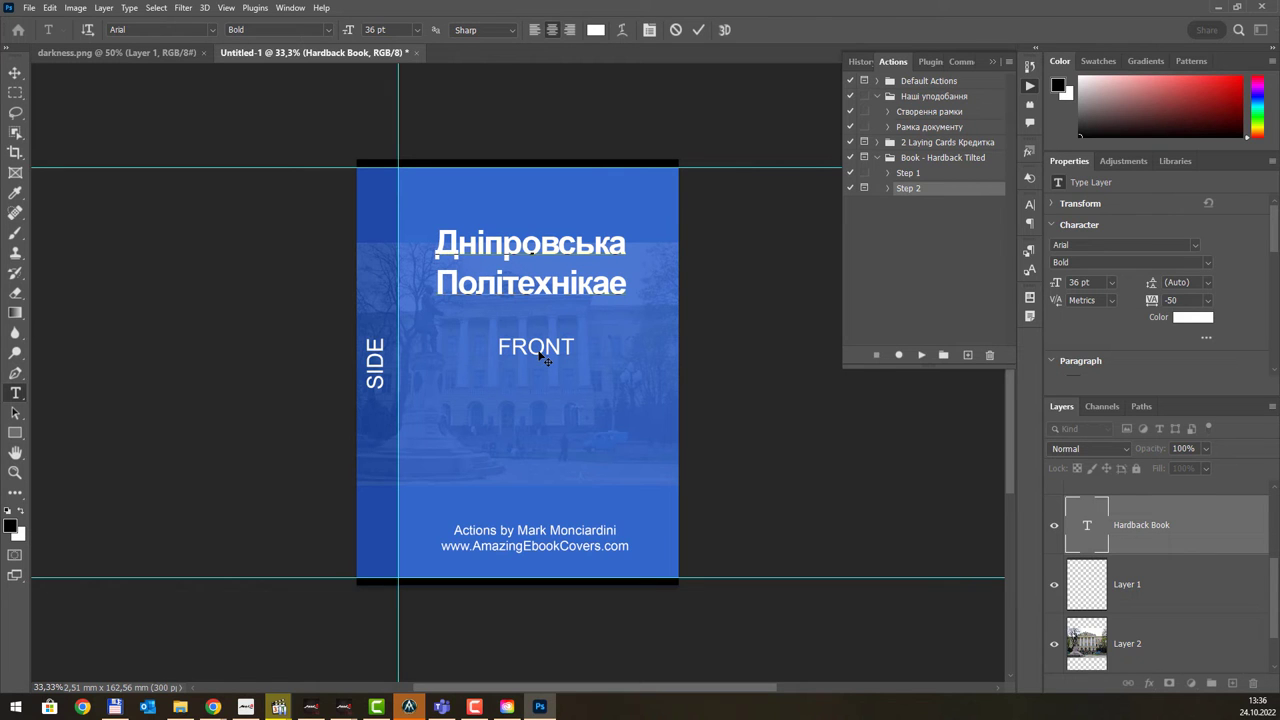
pyautogui.press('BackSpace')
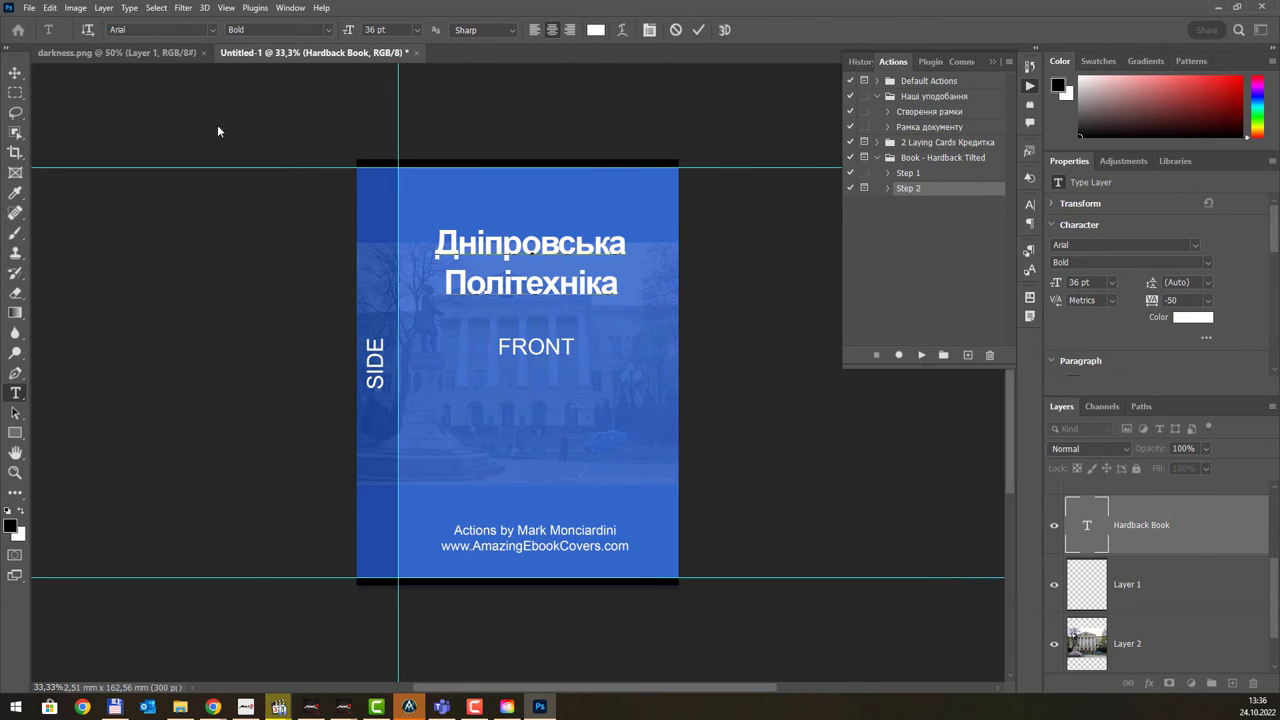
pyautogui.click(694, 374)
# - Replace the FRONT subtitle with 'Історія'
pyautogui.doubleClick(535, 348)
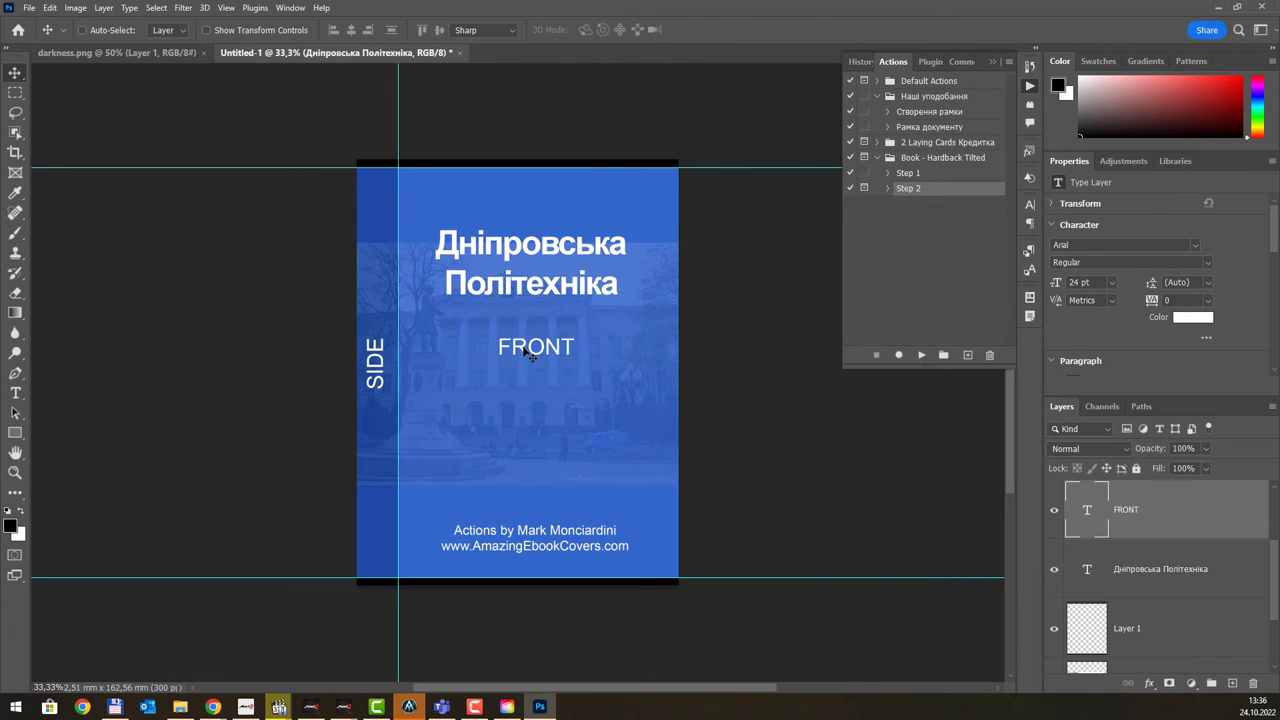
pyautogui.write('Історвч')
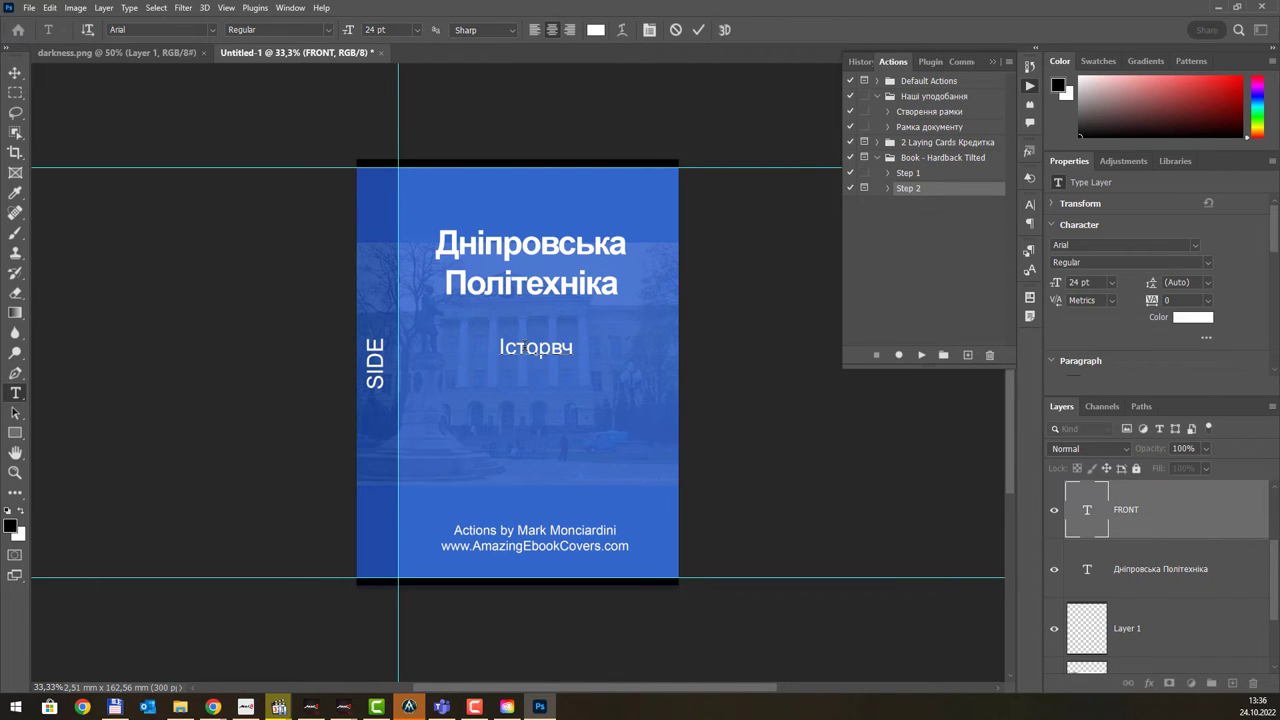
pyautogui.press('BackSpace')
pyautogui.press('BackSpace')
pyautogui.write('ія')
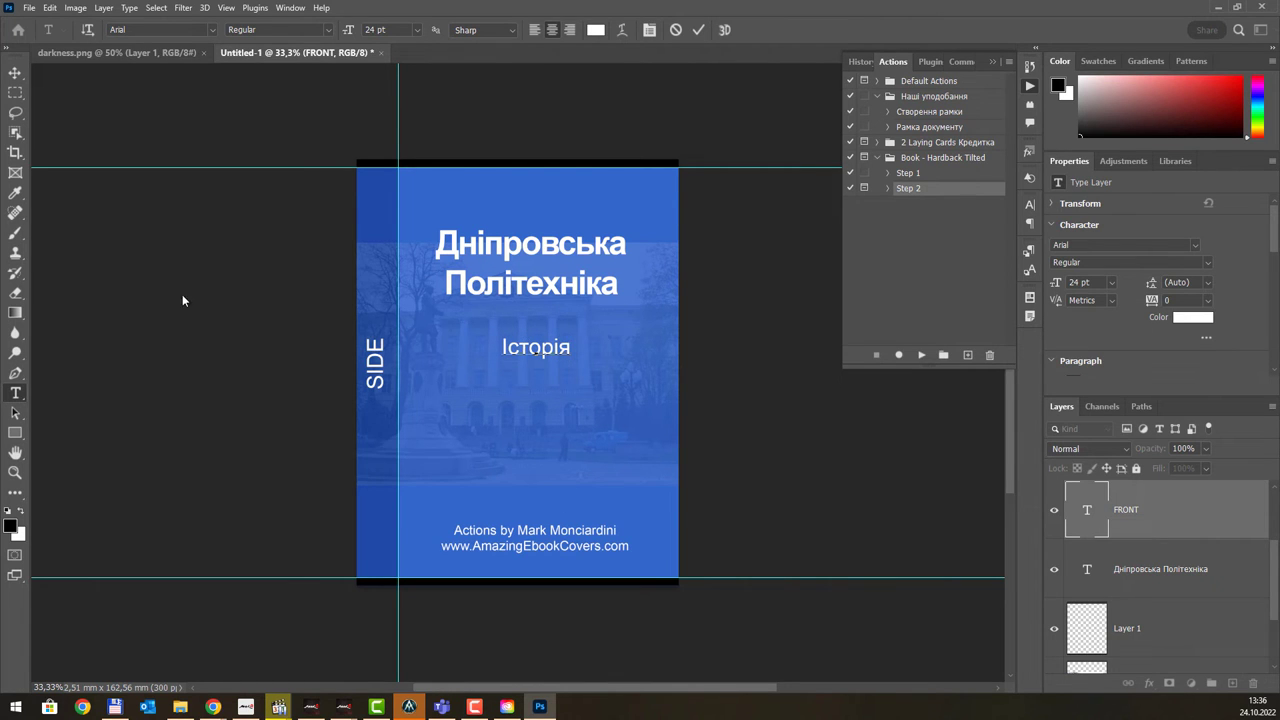
pyautogui.click(15, 73)
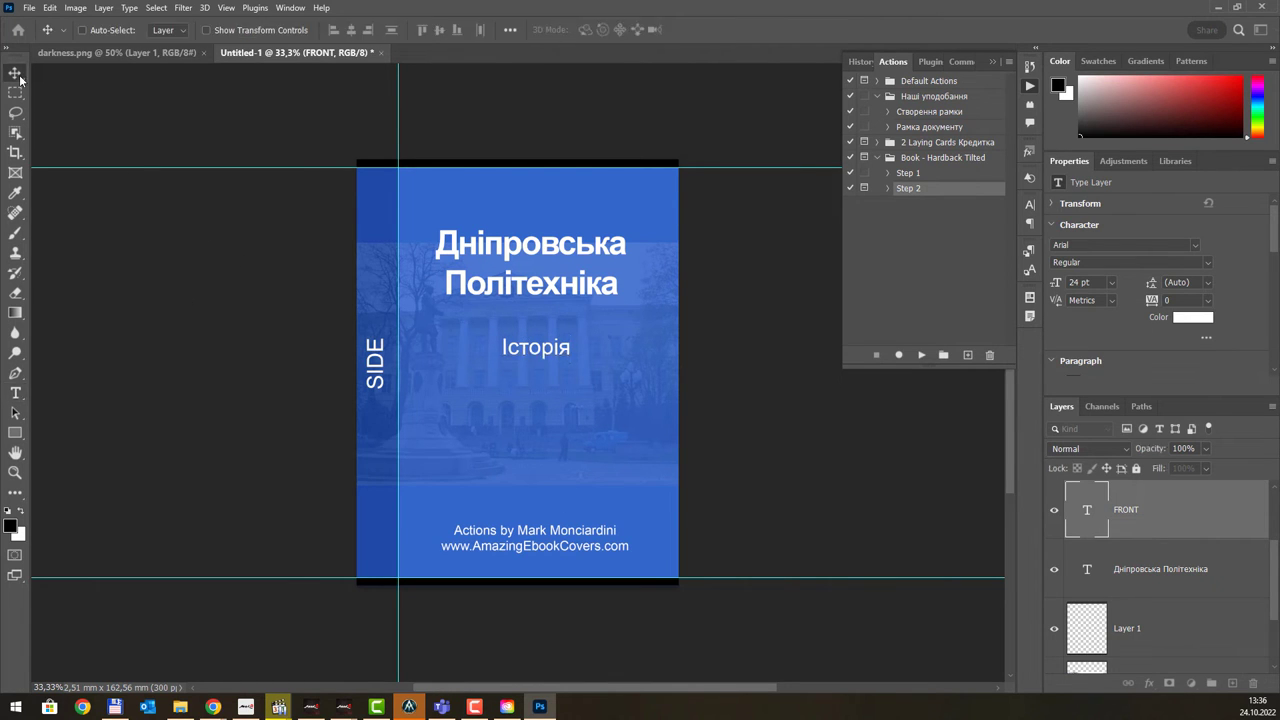
# - Replace AmazingEbookCovers.com in the bottom web address with nmu.org.ua
pyautogui.doubleClick(511, 541)
pyautogui.moveTo(472, 546); pyautogui.dragTo(741, 565)
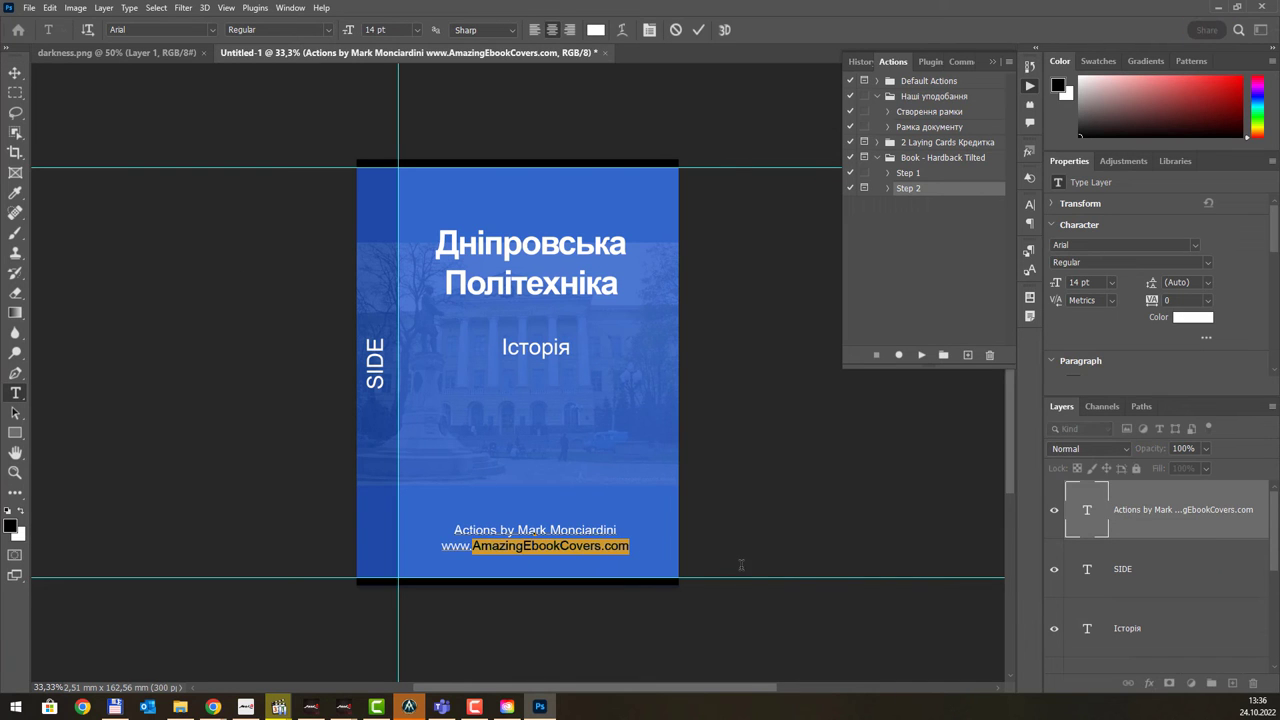
pyautogui.write('nmu.org.ua')
pyautogui.click(15, 73)
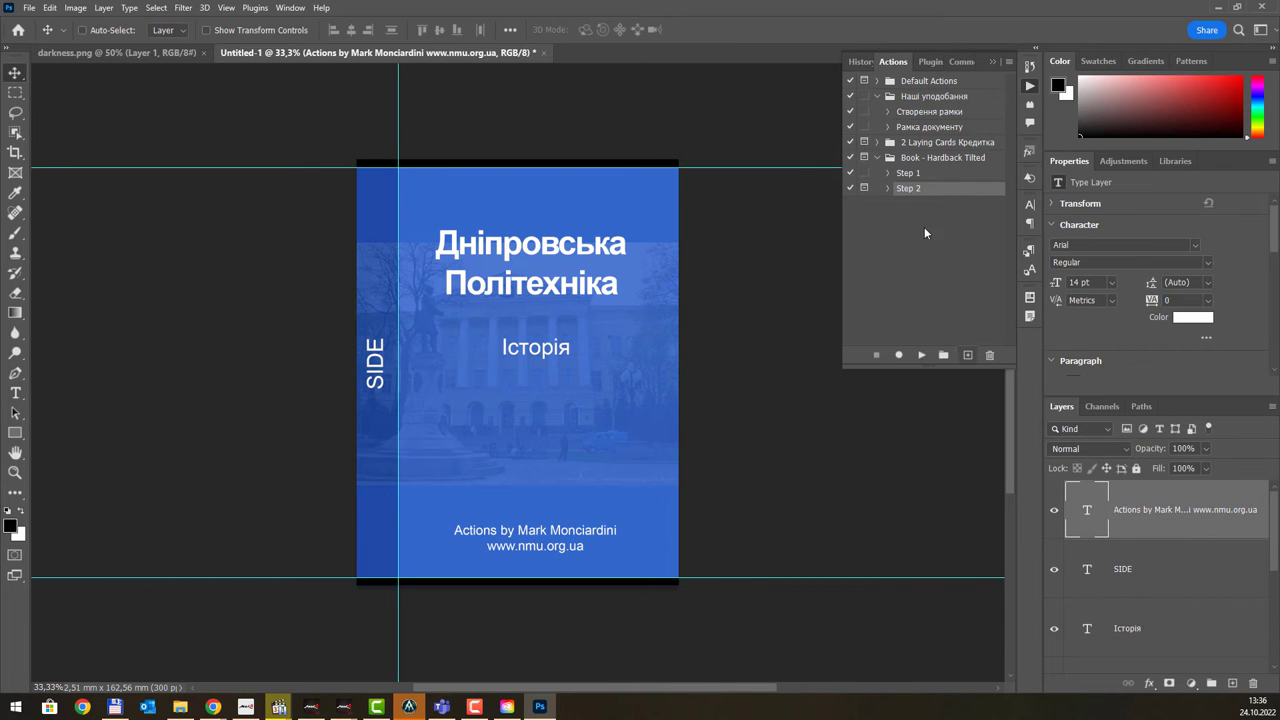
# - Play Step 2 to generate the tilted hardback mockup and dismiss the completion message
pyautogui.click(920, 356)
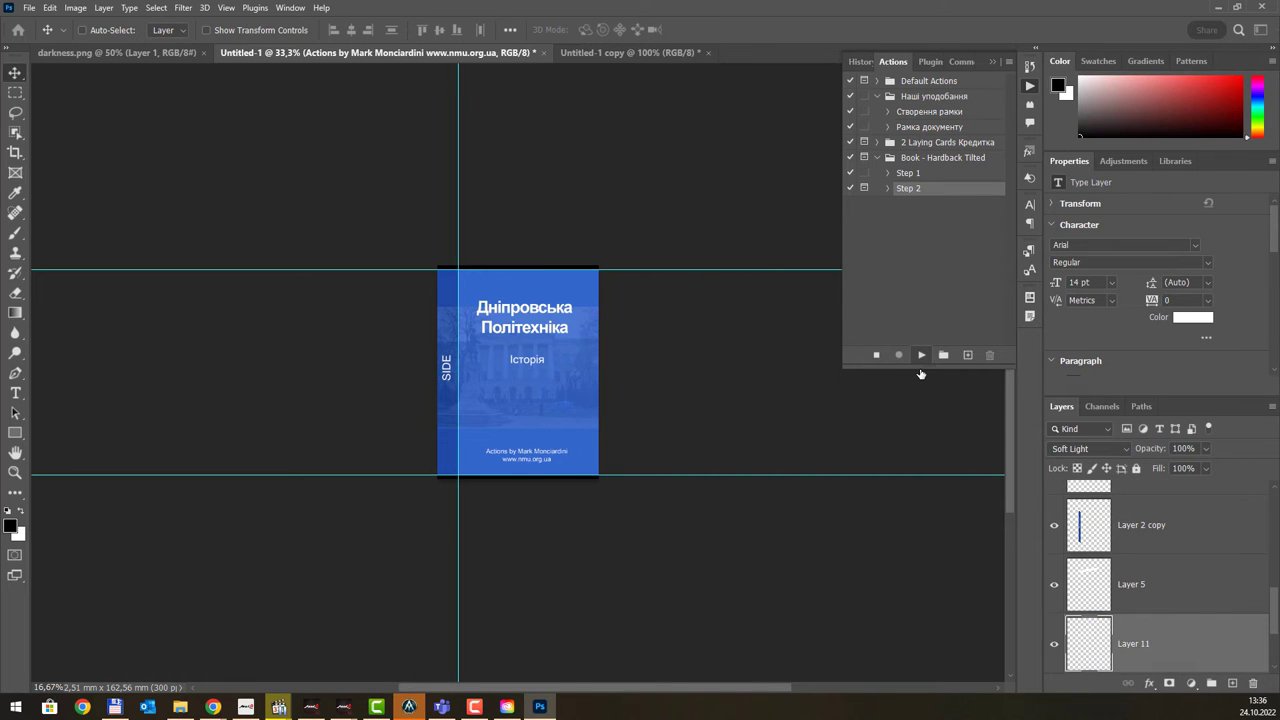
pyautogui.click(585, 264)
pyautogui.scroll(1, 684, 328)
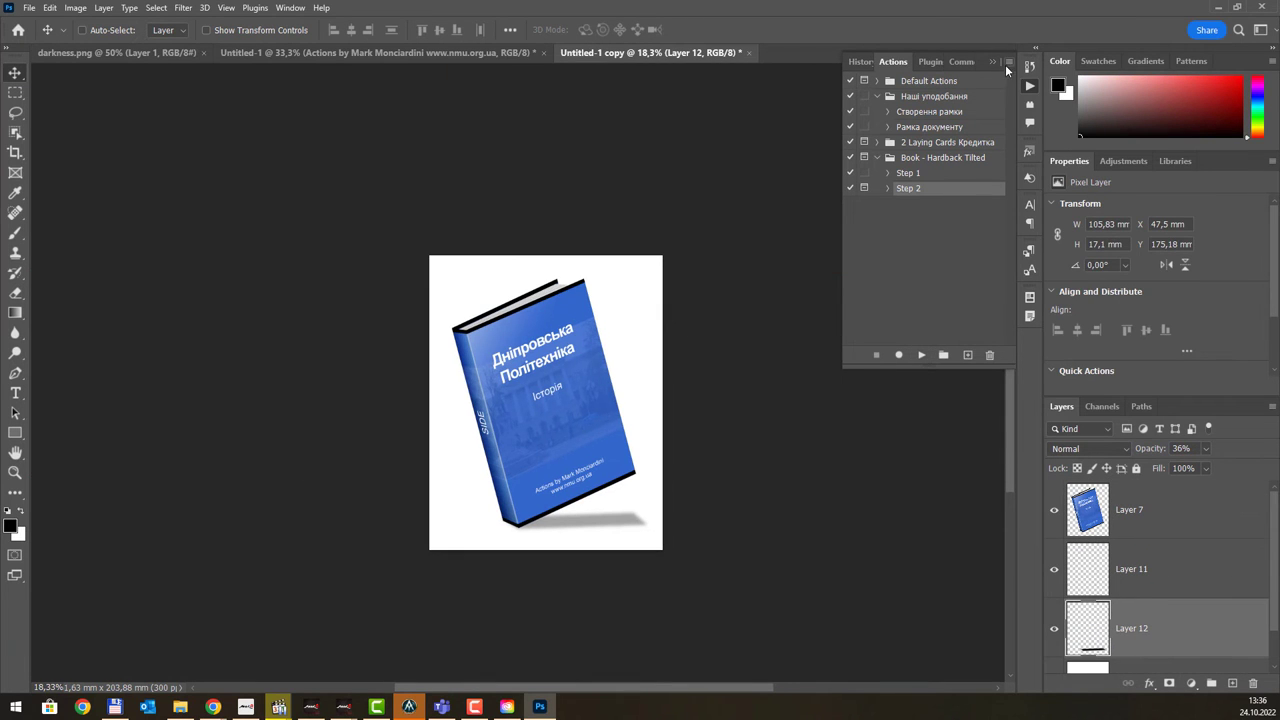
pyautogui.click(1008, 64)
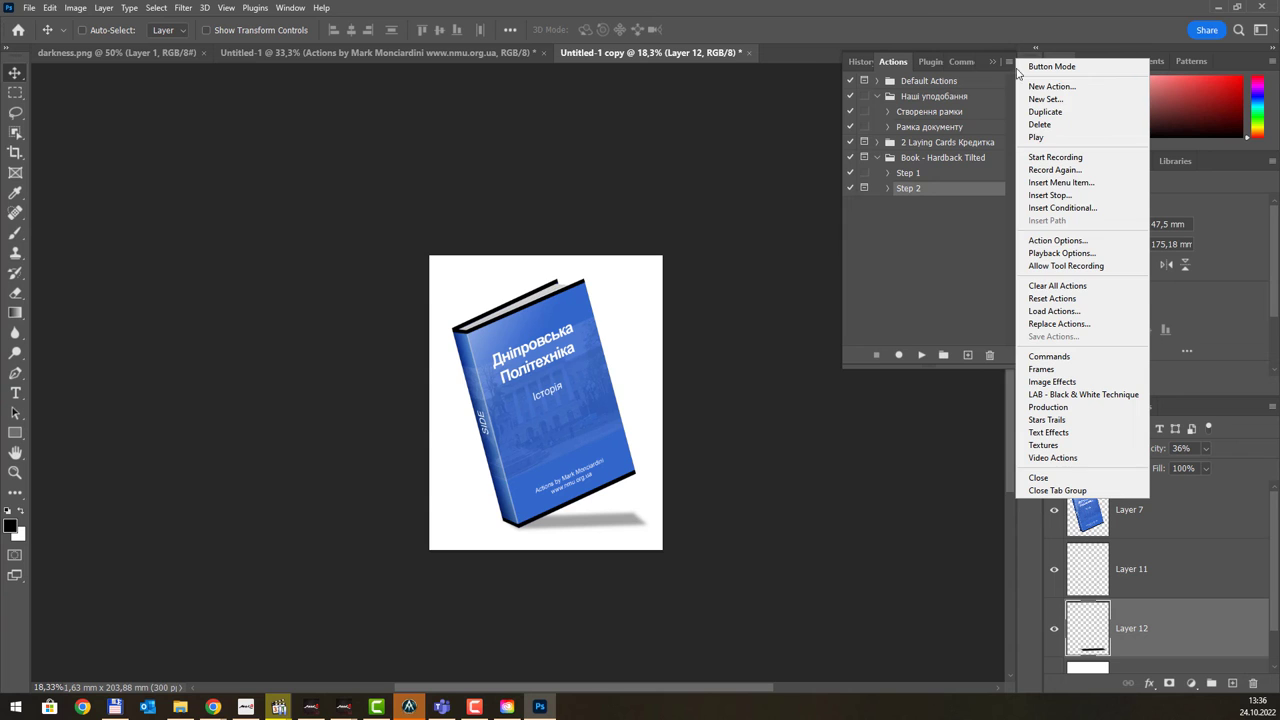
# - Load the Gift Bag пакетик .atn action set and play its Step 1
pyautogui.click(1076, 312)
pyautogui.doubleClick(491, 265)
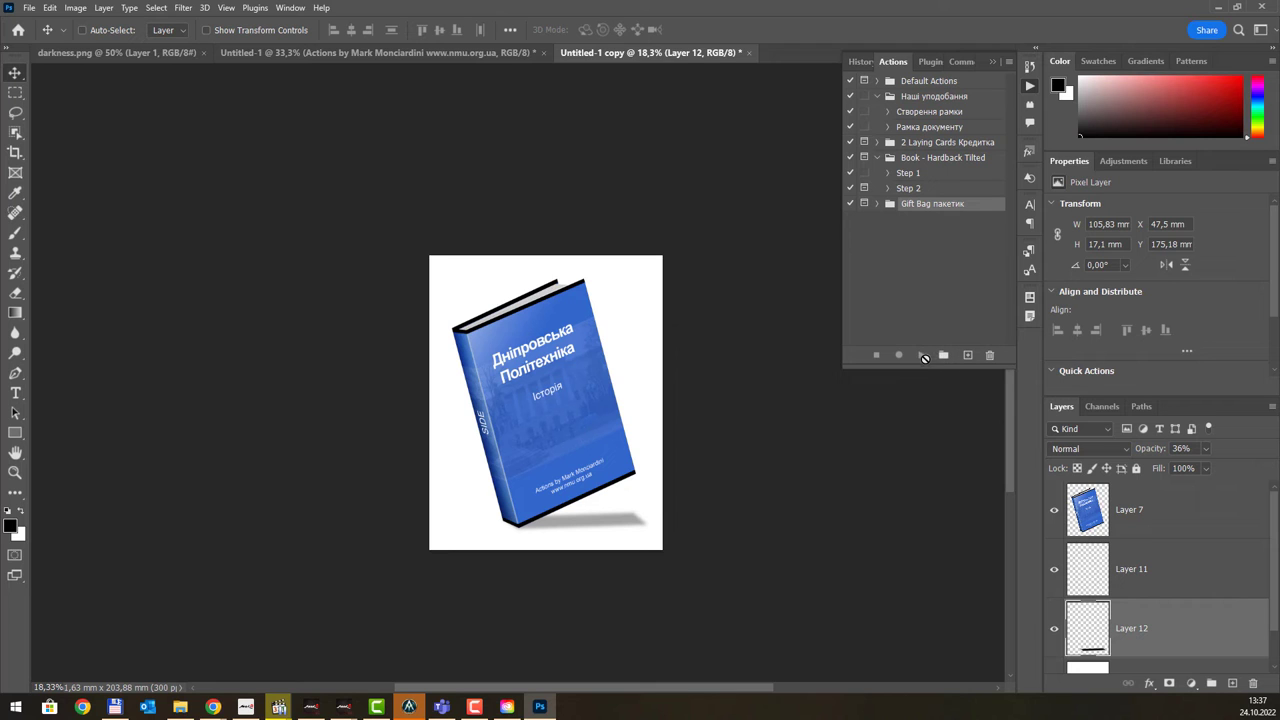
pyautogui.click(876, 203)
pyautogui.click(908, 219)
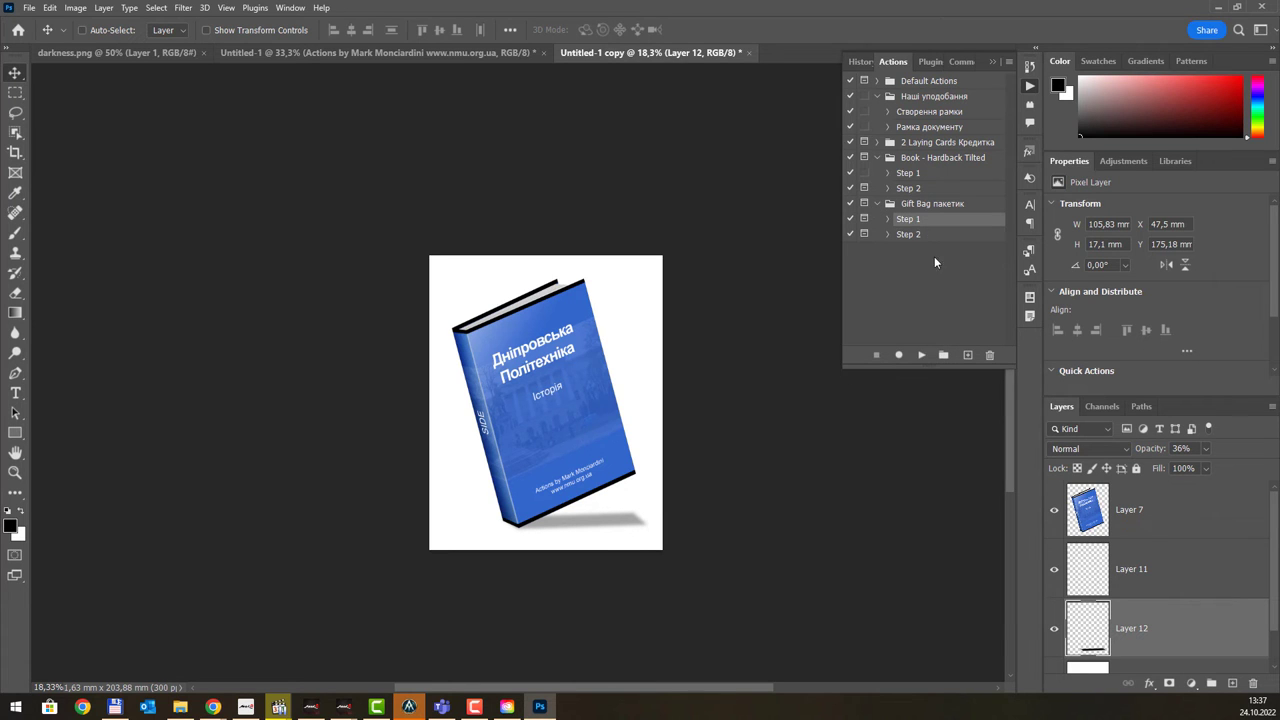
pyautogui.click(922, 356)
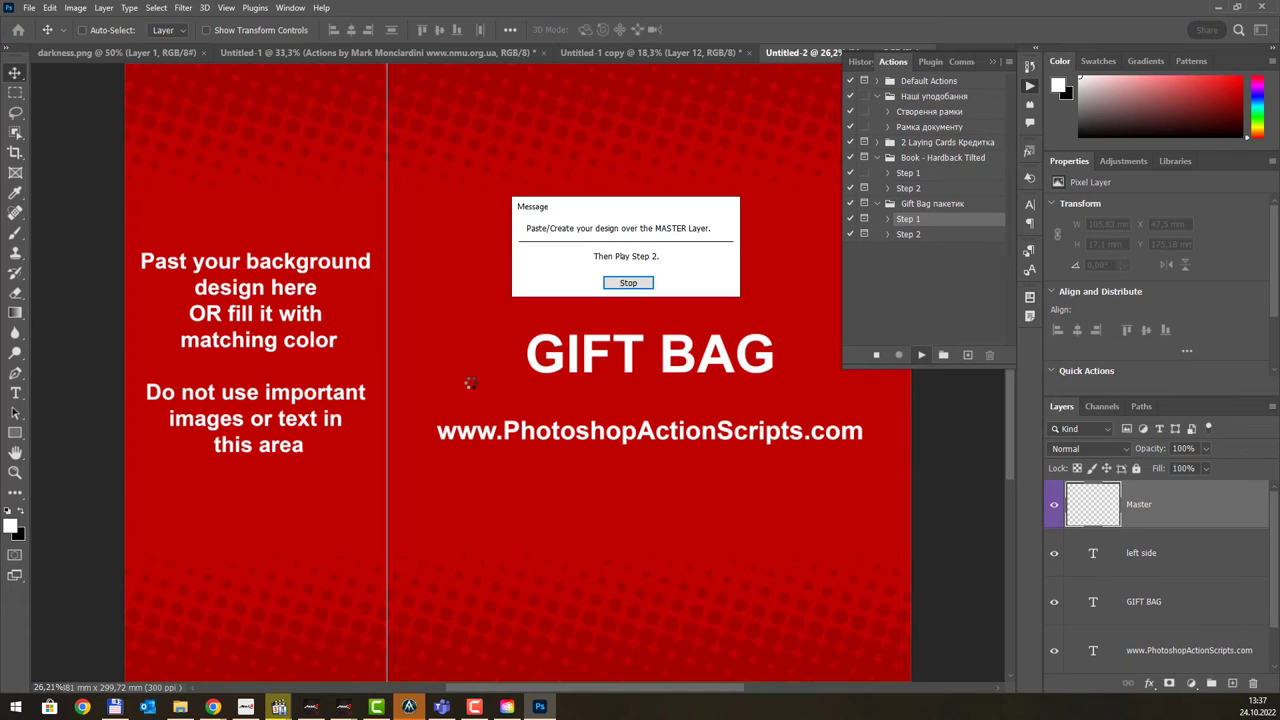
# - Dismiss the paste-your-design message and retitle the GIFT BAG headline 'DniproTech'
pyautogui.click(636, 285)
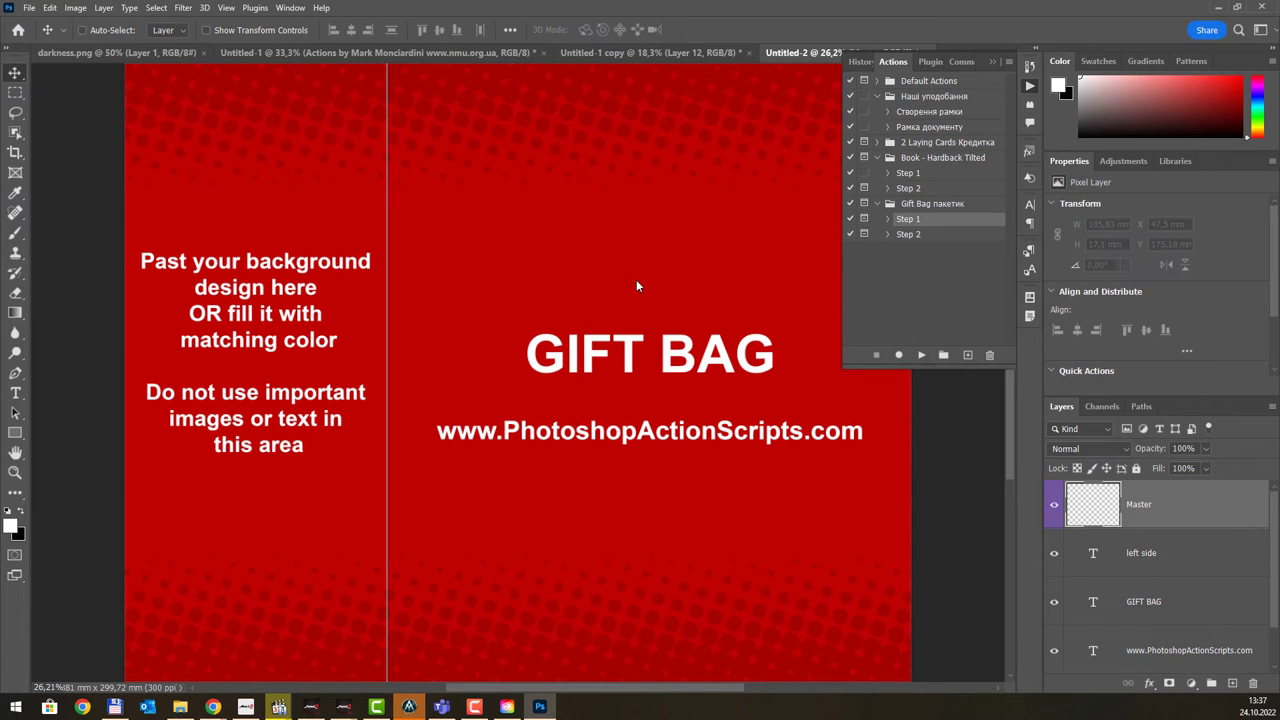
pyautogui.doubleClick(605, 355)
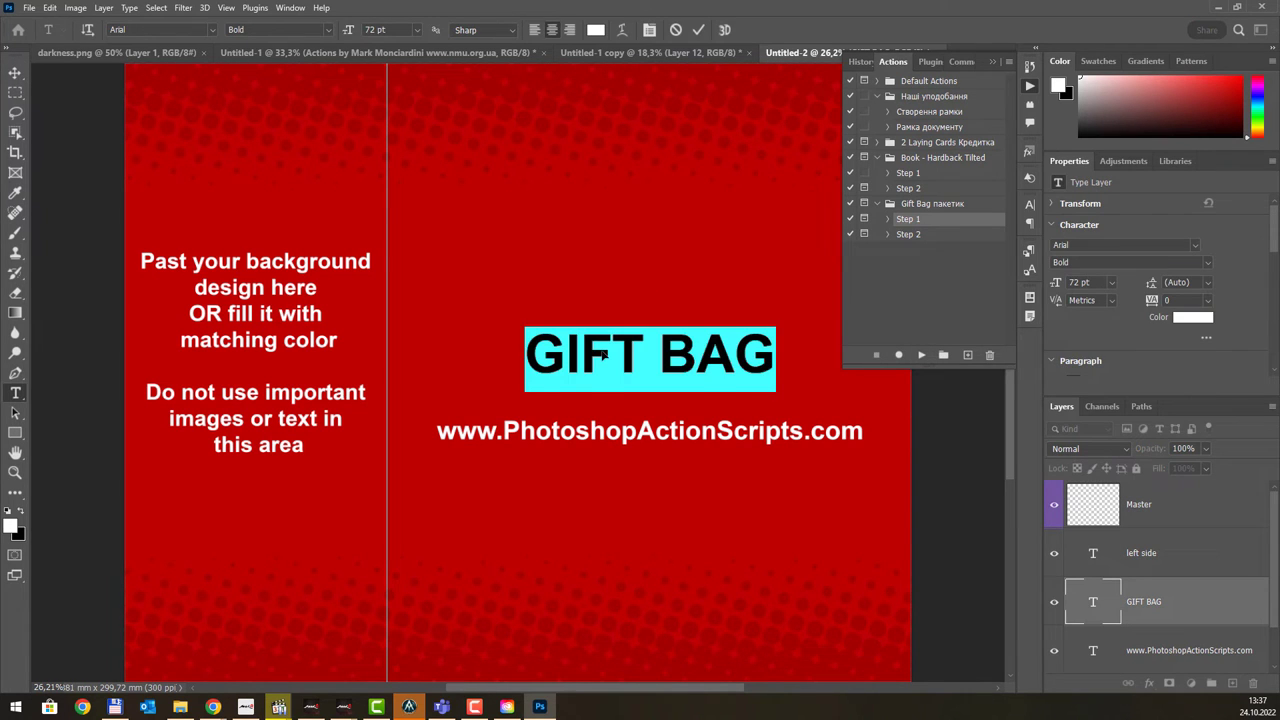
pyautogui.write('Lysgh')
pyautogui.hotkey('ctrl', 'a')
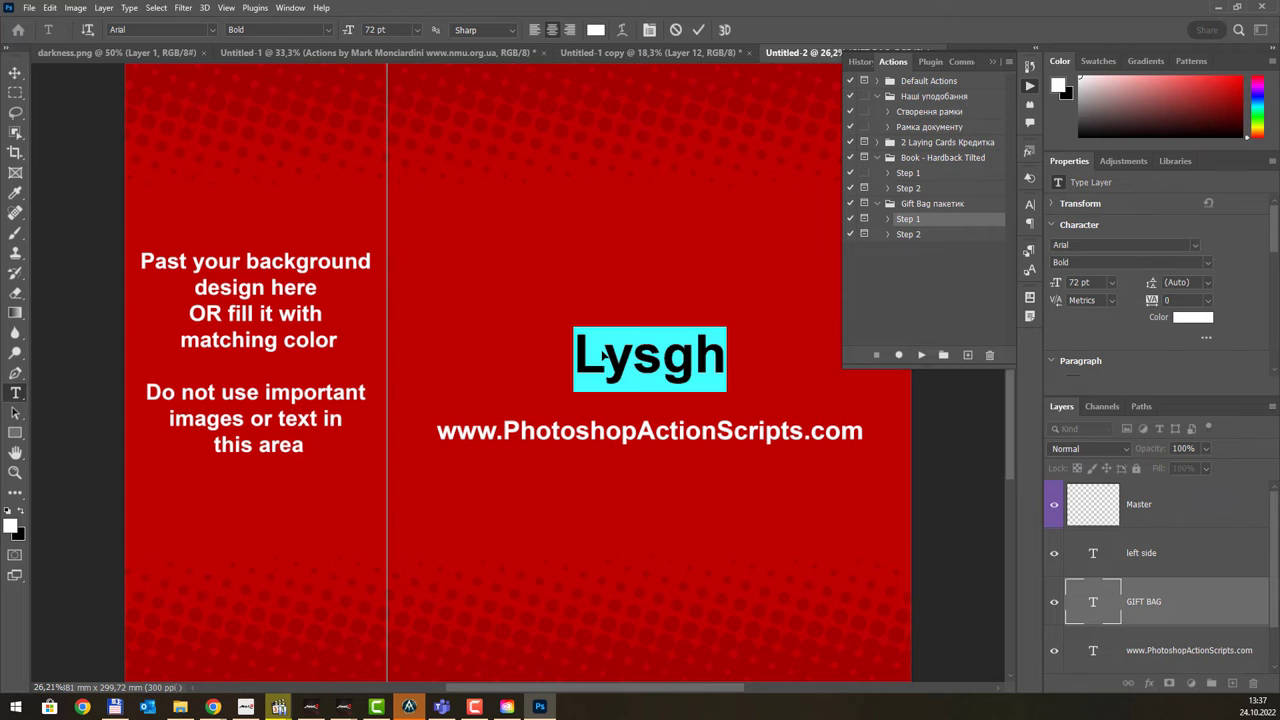
pyautogui.write('DniproTech')
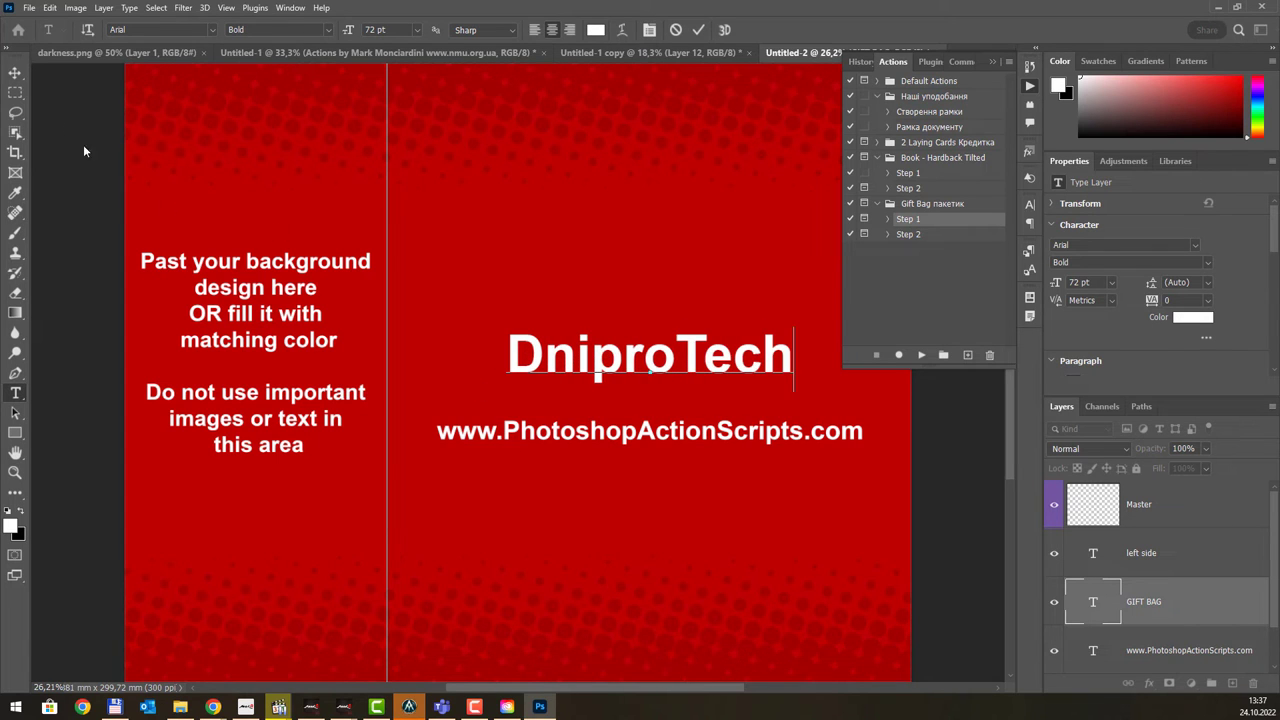
pyautogui.click(15, 73)
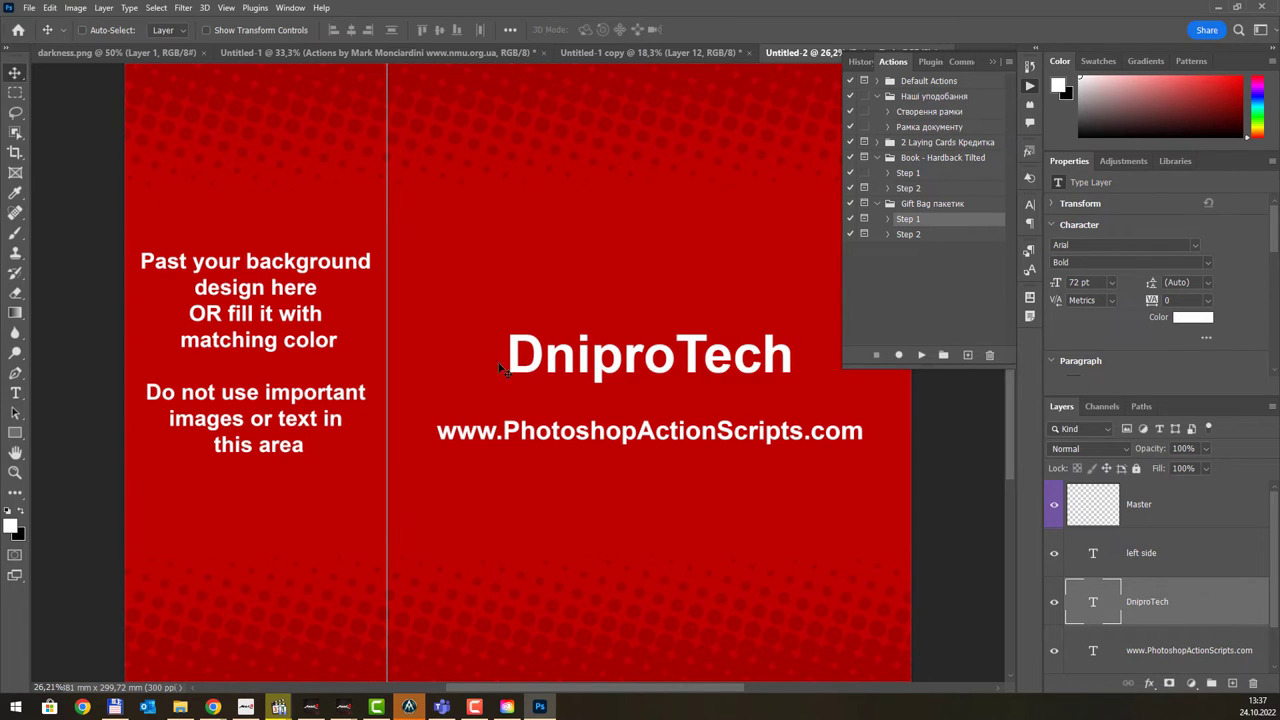
# - Replace PhotoshopActionScripts.com in the web address with nmu.org.ua
pyautogui.doubleClick(632, 438)
pyautogui.moveTo(504, 430); pyautogui.dragTo(748, 432)
pyautogui.moveTo(930, 437); pyautogui.dragTo(981, 447)
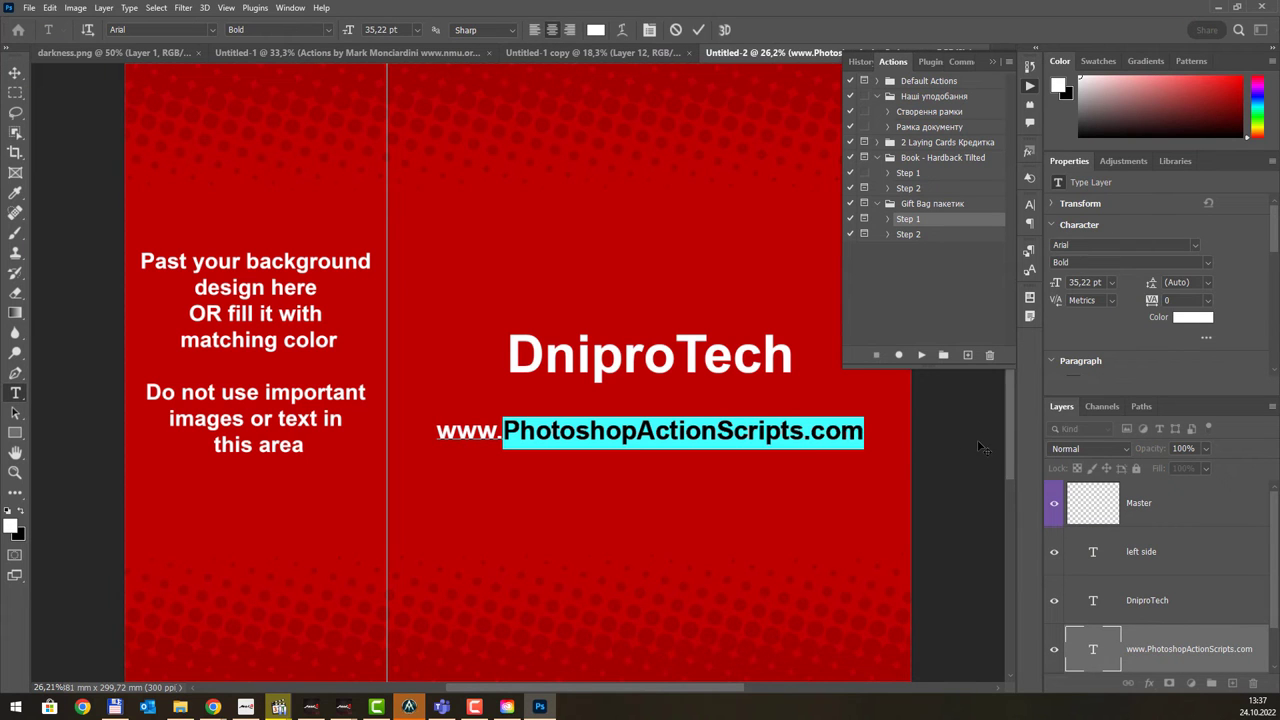
pyautogui.write('nmu')
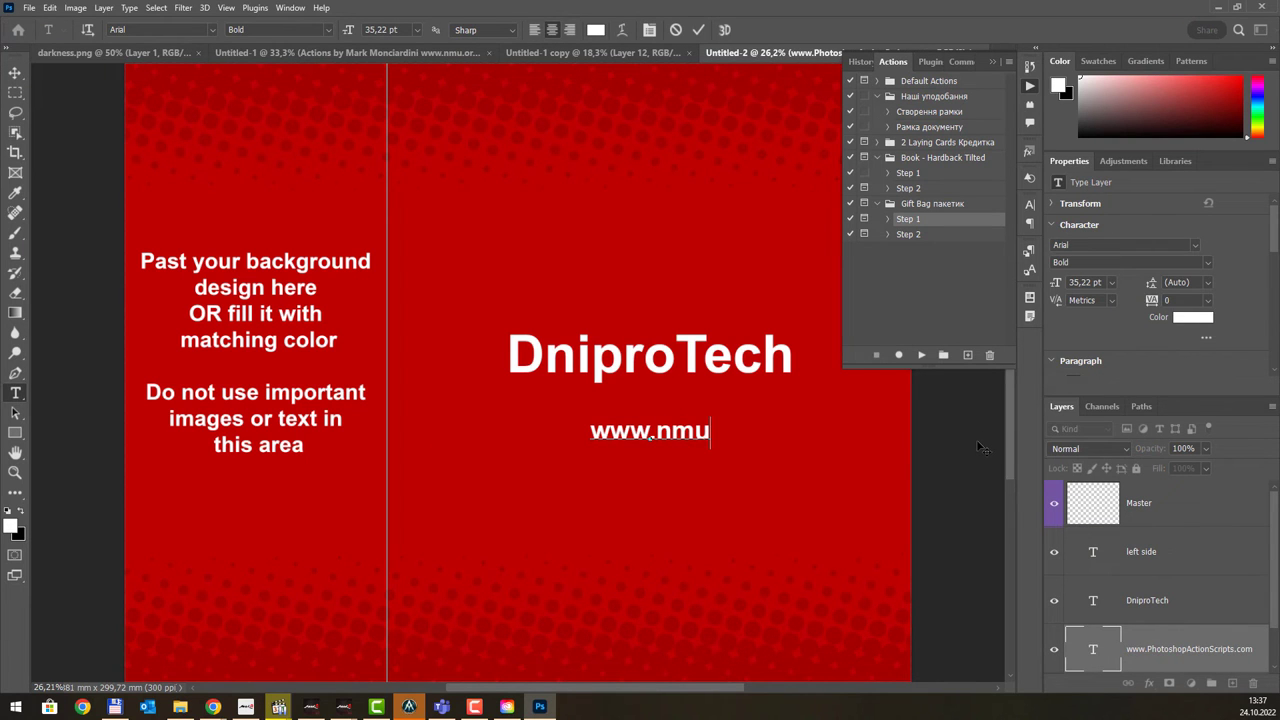
pyautogui.write('.org.ua')
pyautogui.hotkey('ctrl', 'Return')
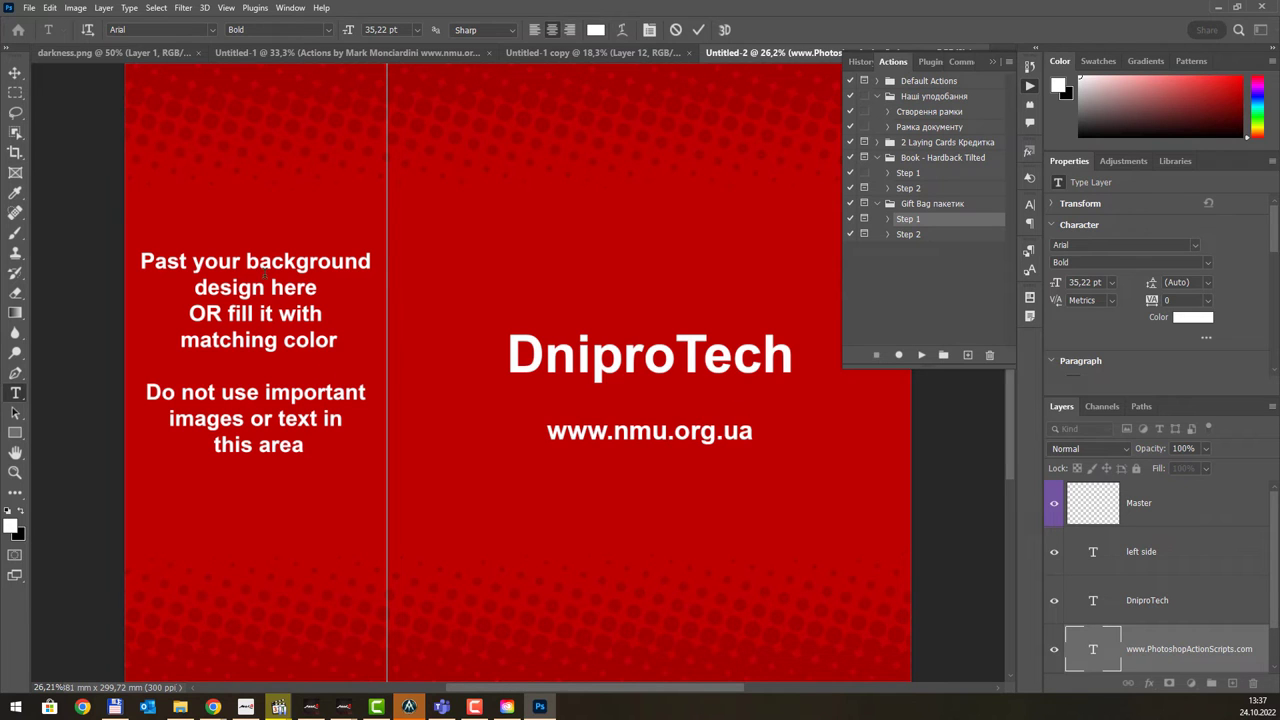
pyautogui.click(15, 73)
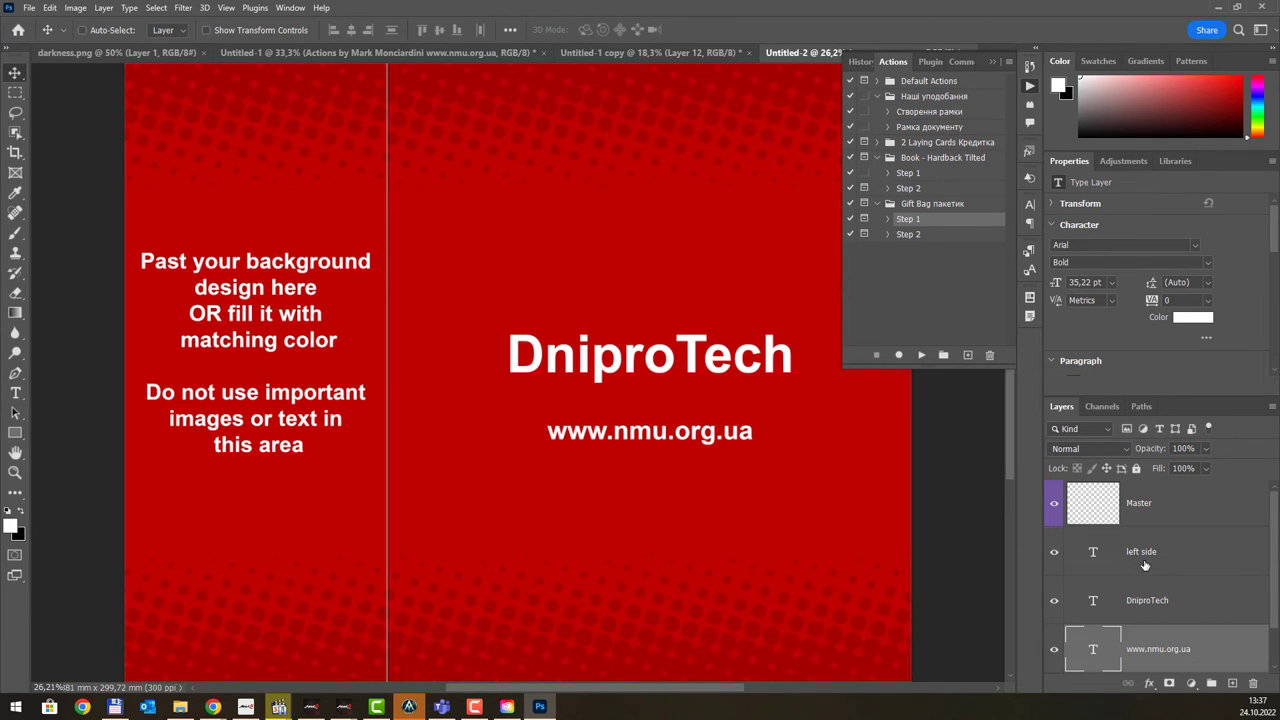
pyautogui.scroll(-1, 1136, 561)
# - Shift the Background layer's hue to orange with Hue/Saturation
pyautogui.click(1155, 655)
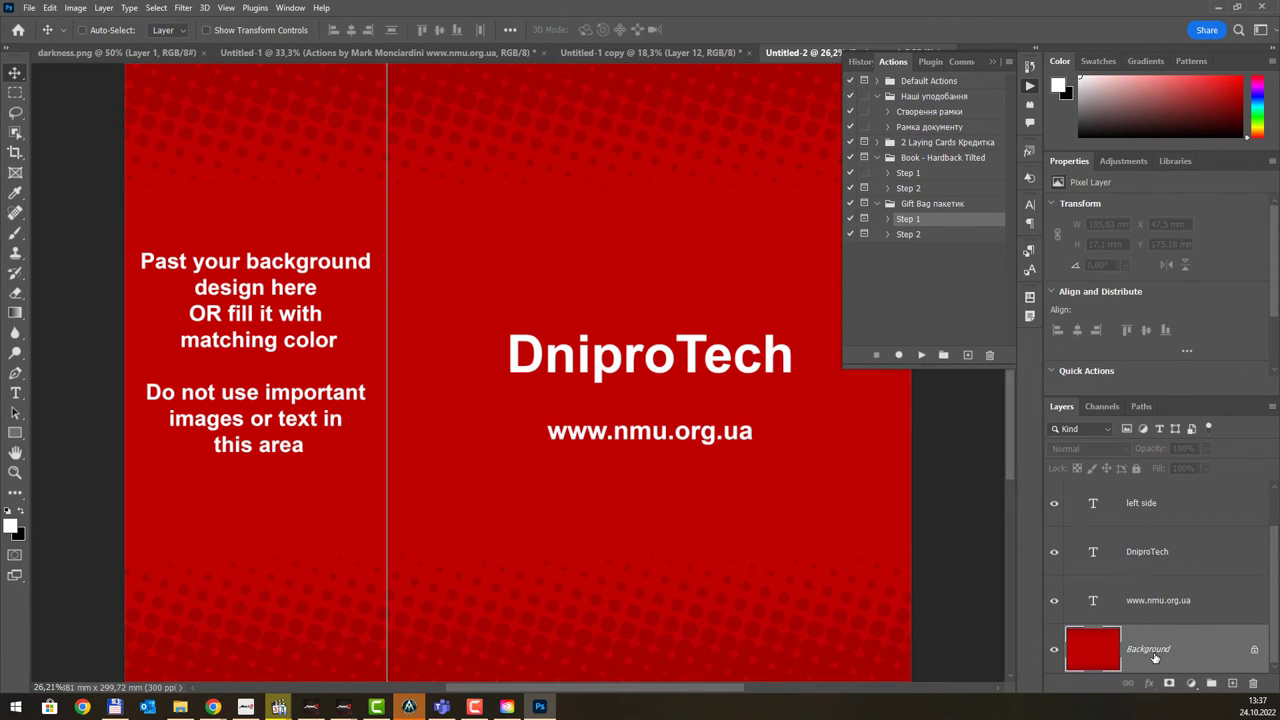
pyautogui.hotkey('ctrl', 'u')
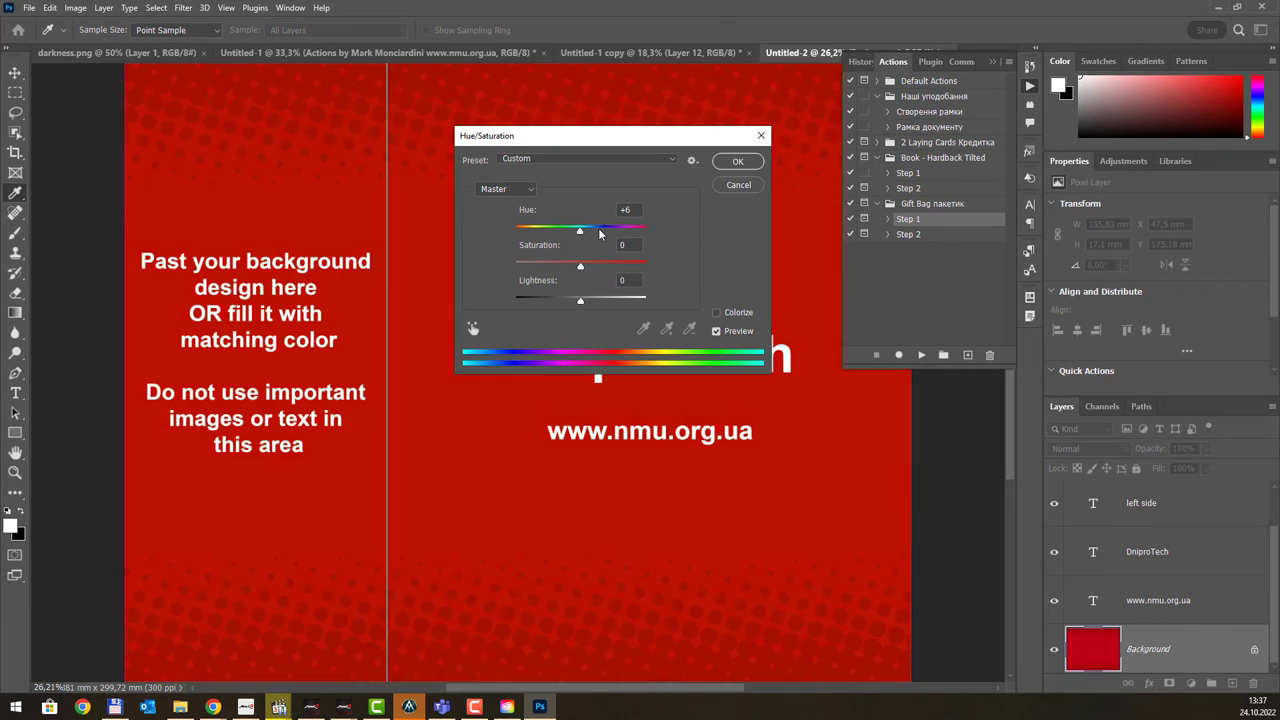
pyautogui.moveTo(580, 231); pyautogui.dragTo(591, 231)
pyautogui.click(735, 162)
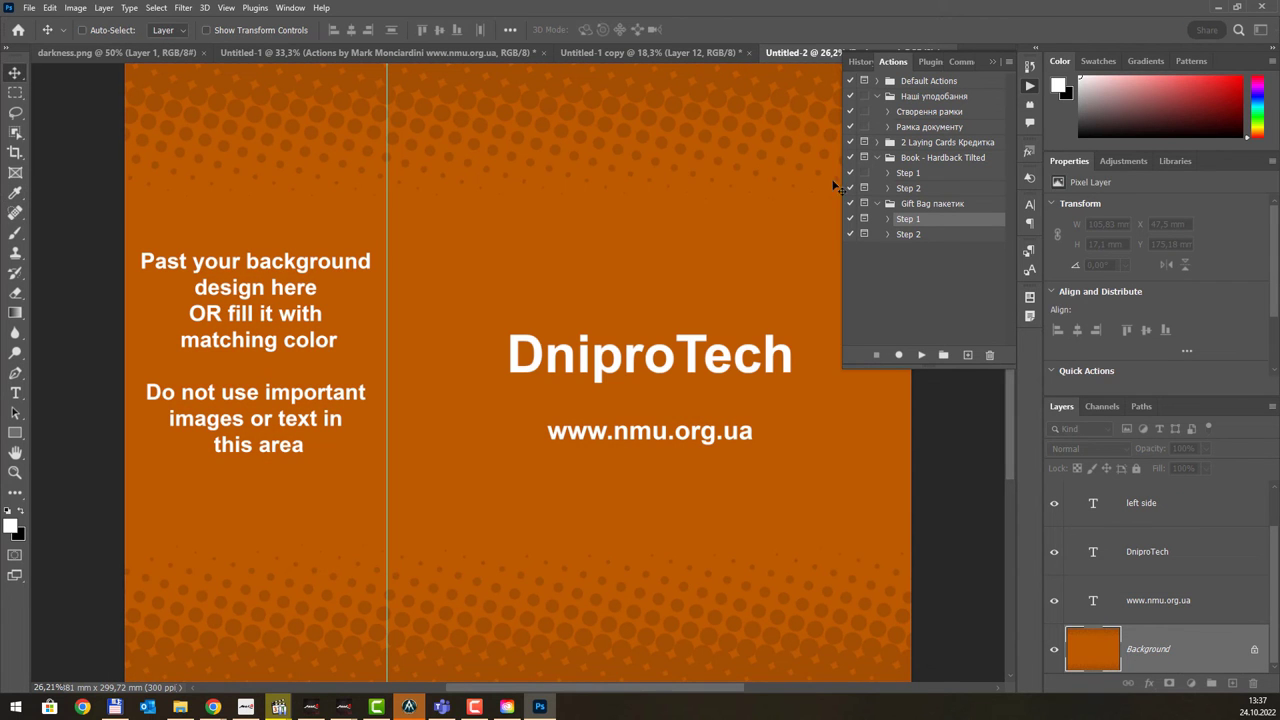
# - Play gift bag Step 2 to render the orange shopping bag mockup
pyautogui.click(910, 234)
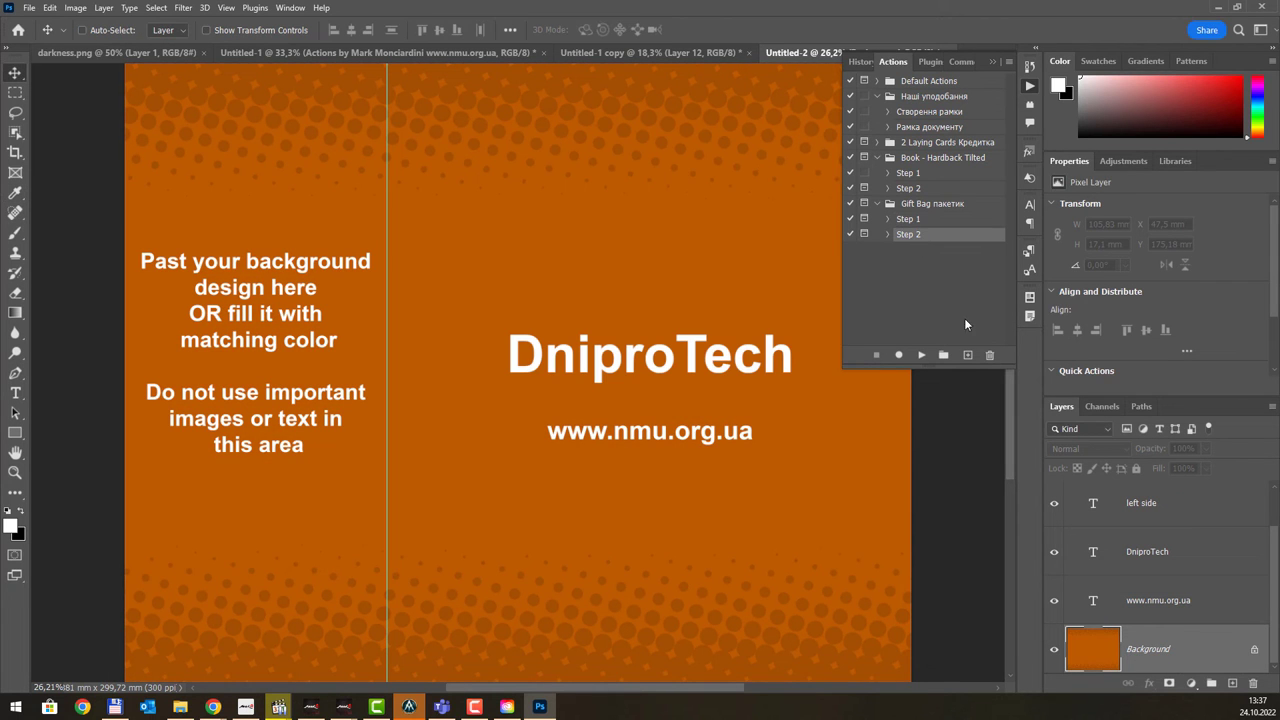
pyautogui.click(924, 358)
pyautogui.click(611, 284)
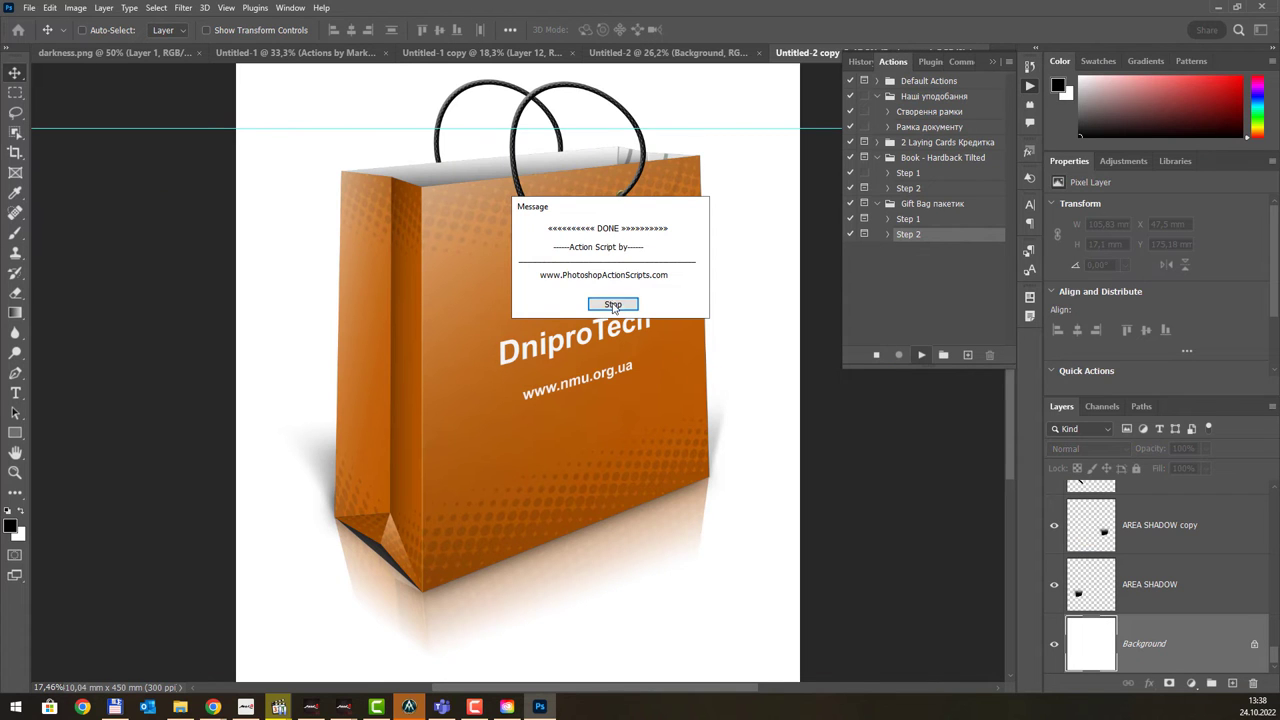
pyautogui.click(612, 304)
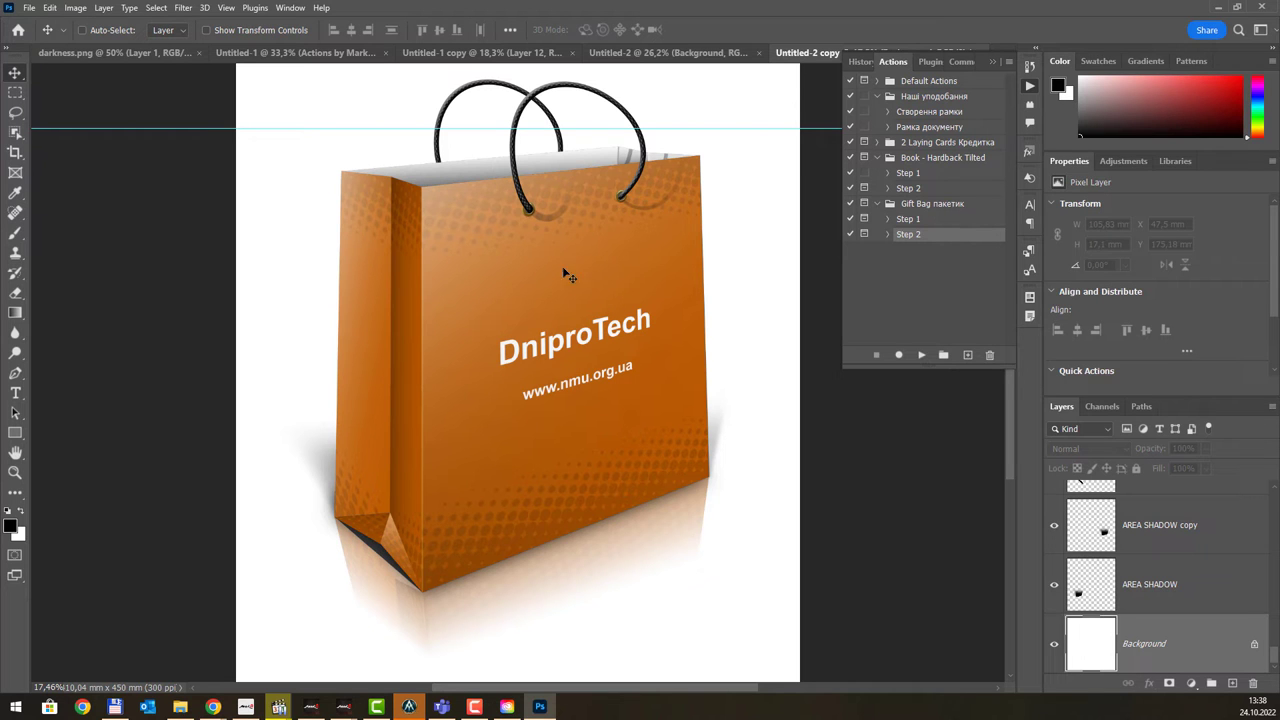
# - Load the 'USB drive - with button.atn' action set into the Actions panel
pyautogui.click(1010, 63)
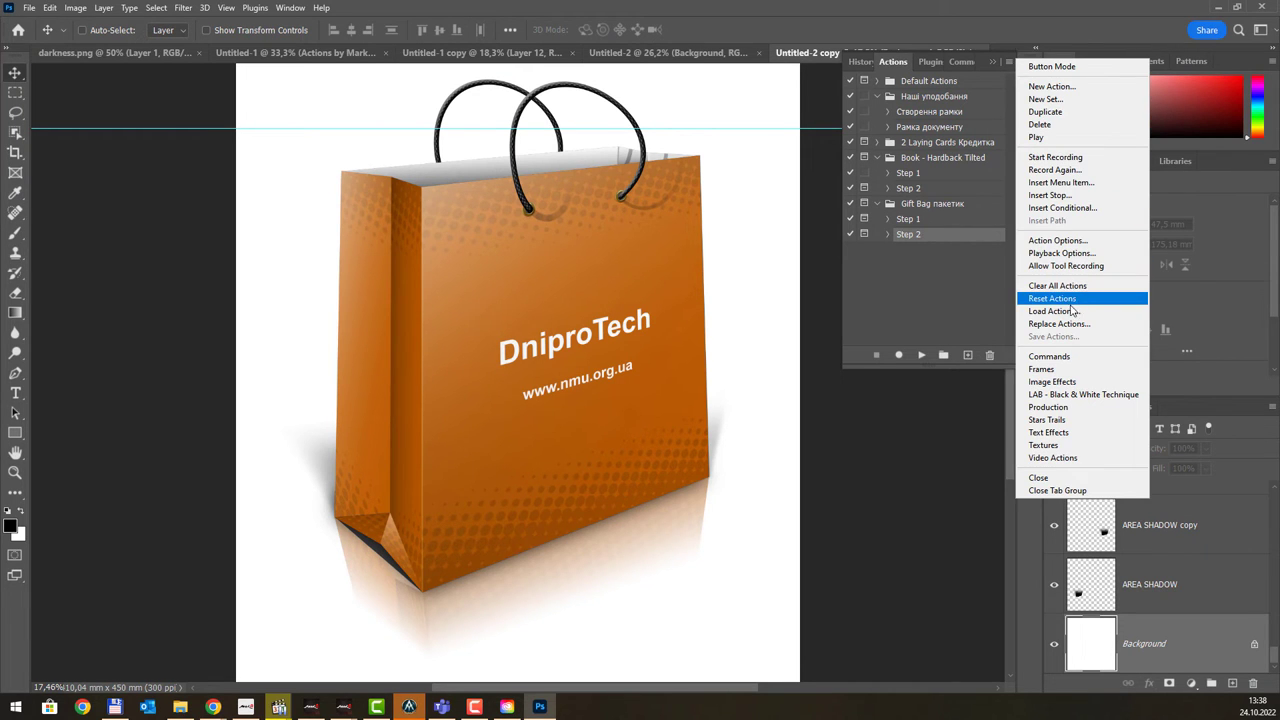
pyautogui.click(1068, 311)
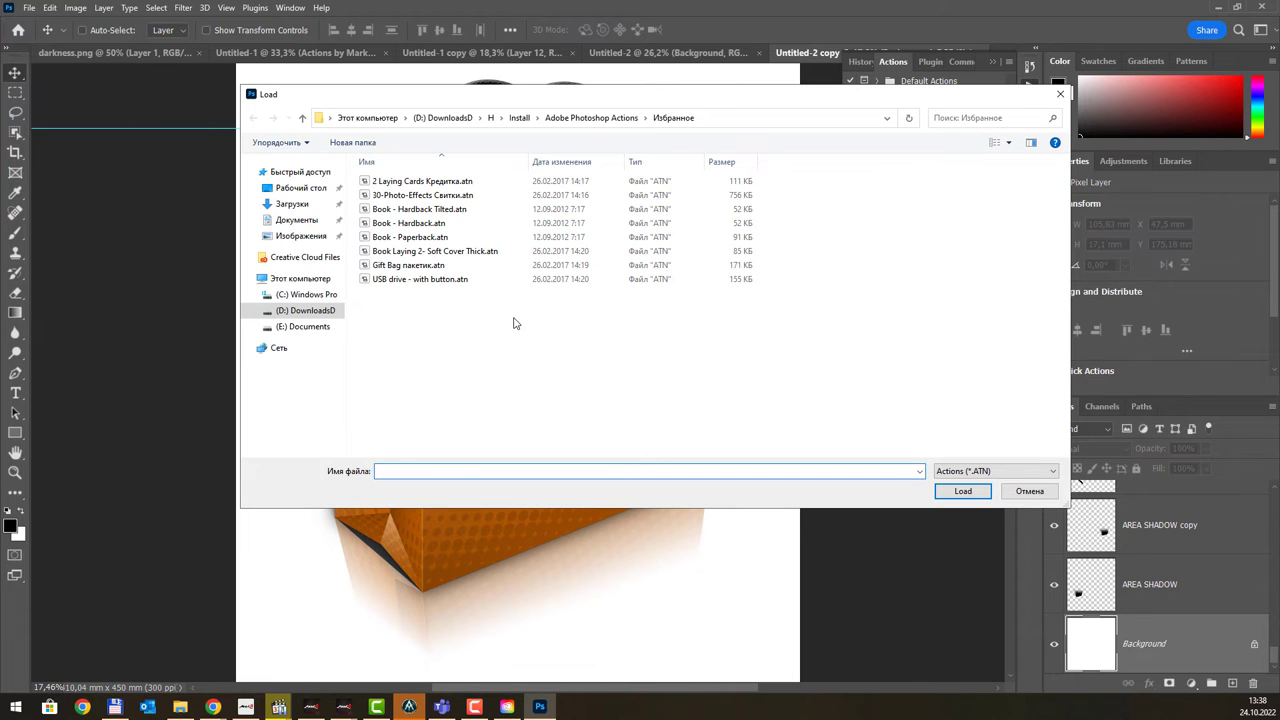
pyautogui.doubleClick(456, 280)
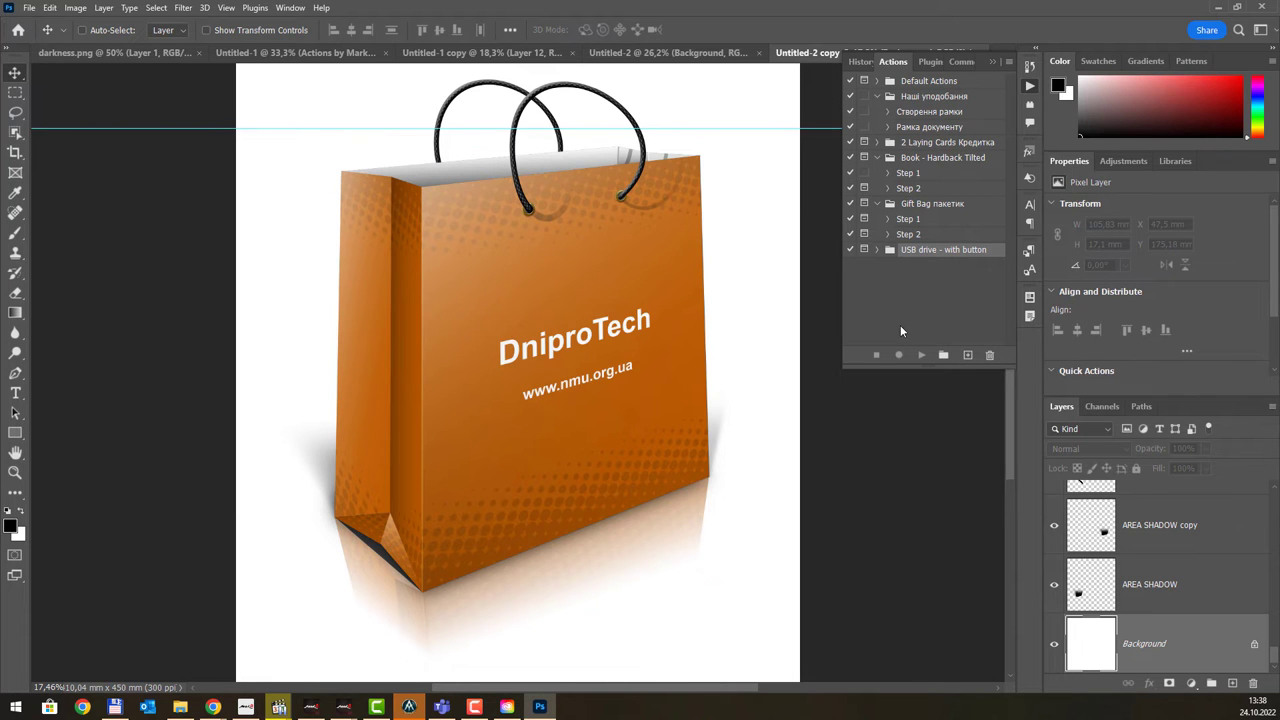
# - Run the set's Step 1 to build the red USB Drive template, dismissing its message
pyautogui.click(876, 250)
pyautogui.click(908, 265)
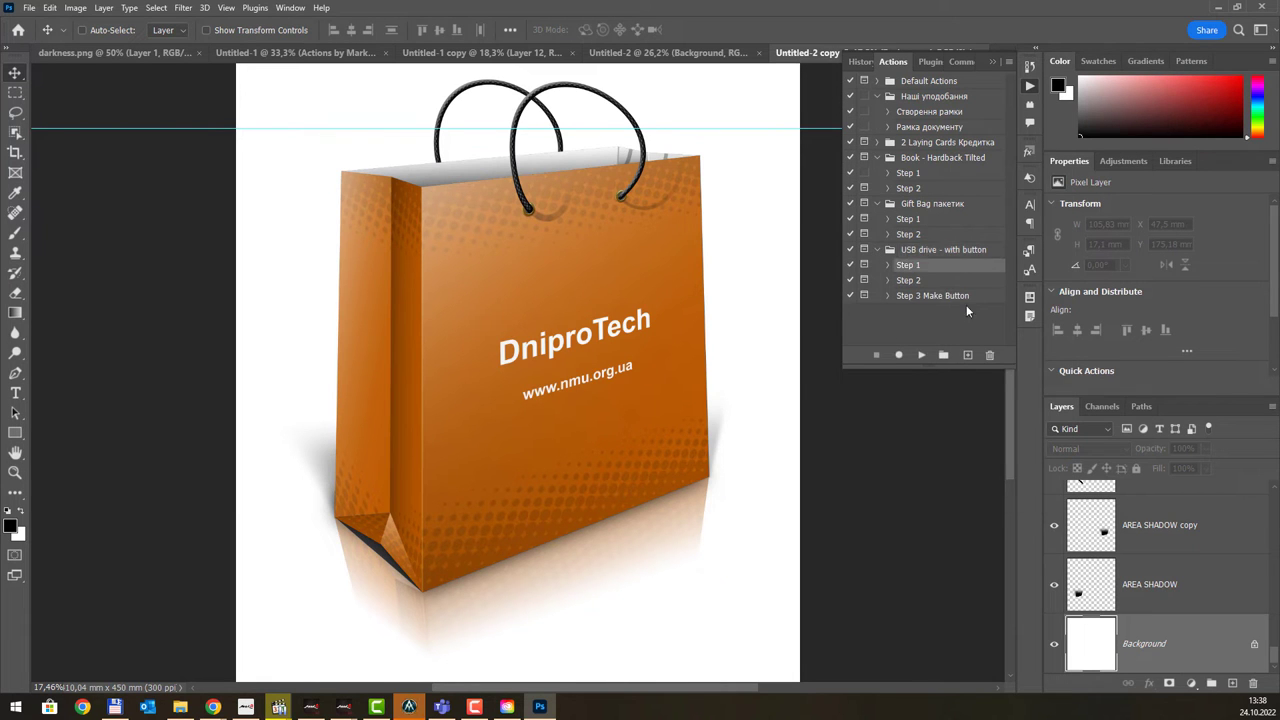
pyautogui.click(921, 358)
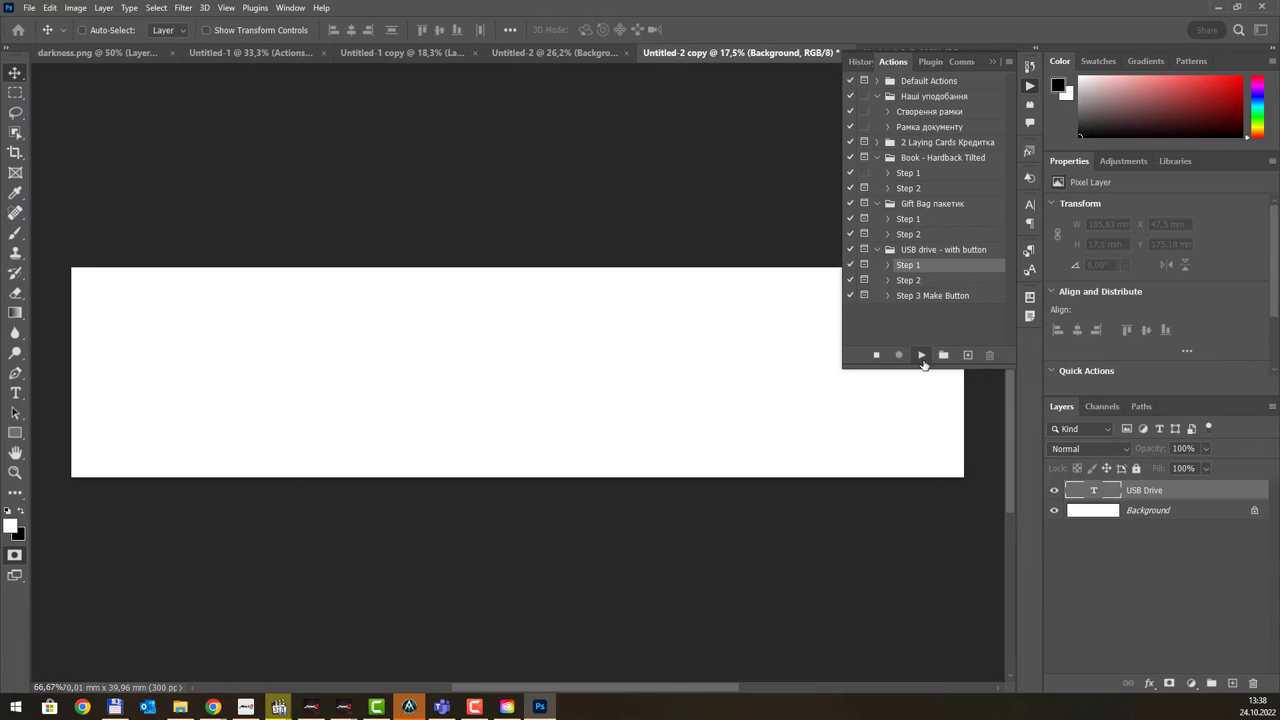
pyautogui.click(618, 283)
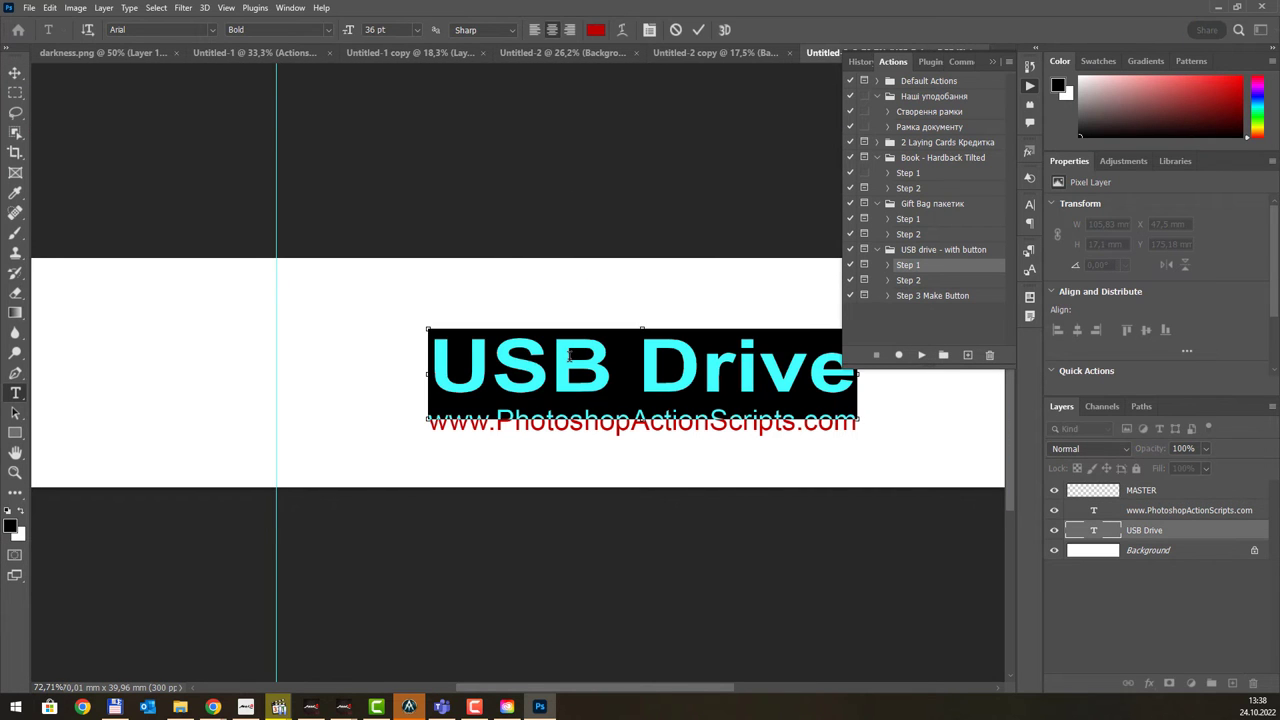
# - Retype the red title as Дніпротех and commit it
pyautogui.write('Дныпров')
pyautogui.press('BackSpace')
pyautogui.press('BackSpace')
pyautogui.press('BackSpace')
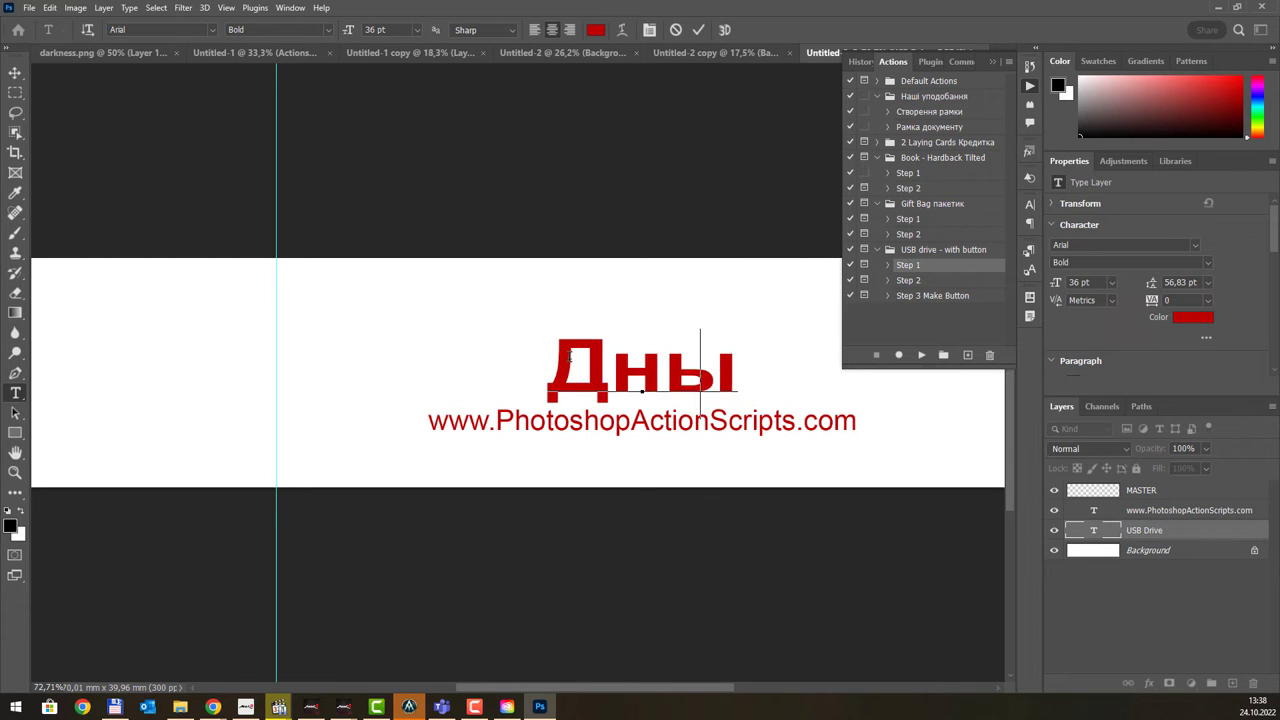
pyautogui.press('BackSpace')
pyautogui.press('BackSpace')
pyautogui.write('ніпро')
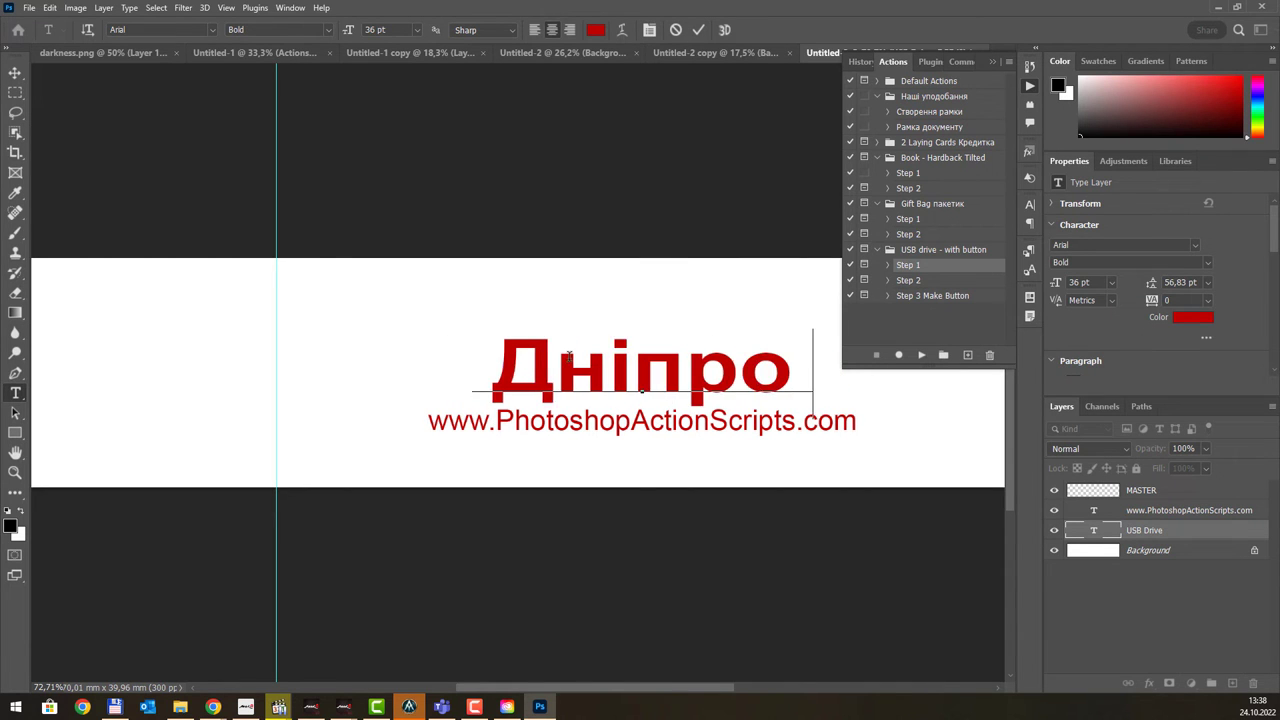
pyautogui.write('техз')
pyautogui.press('BackSpace')
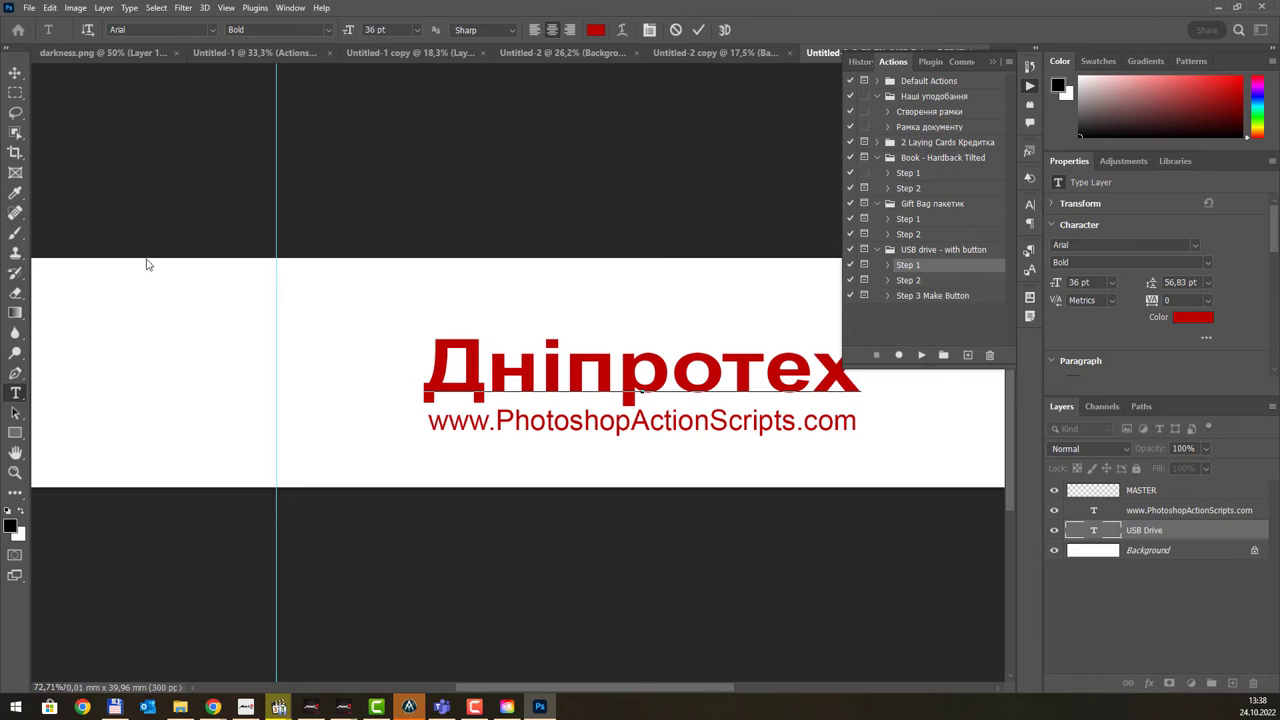
pyautogui.hotkey('ctrl', 'Return')
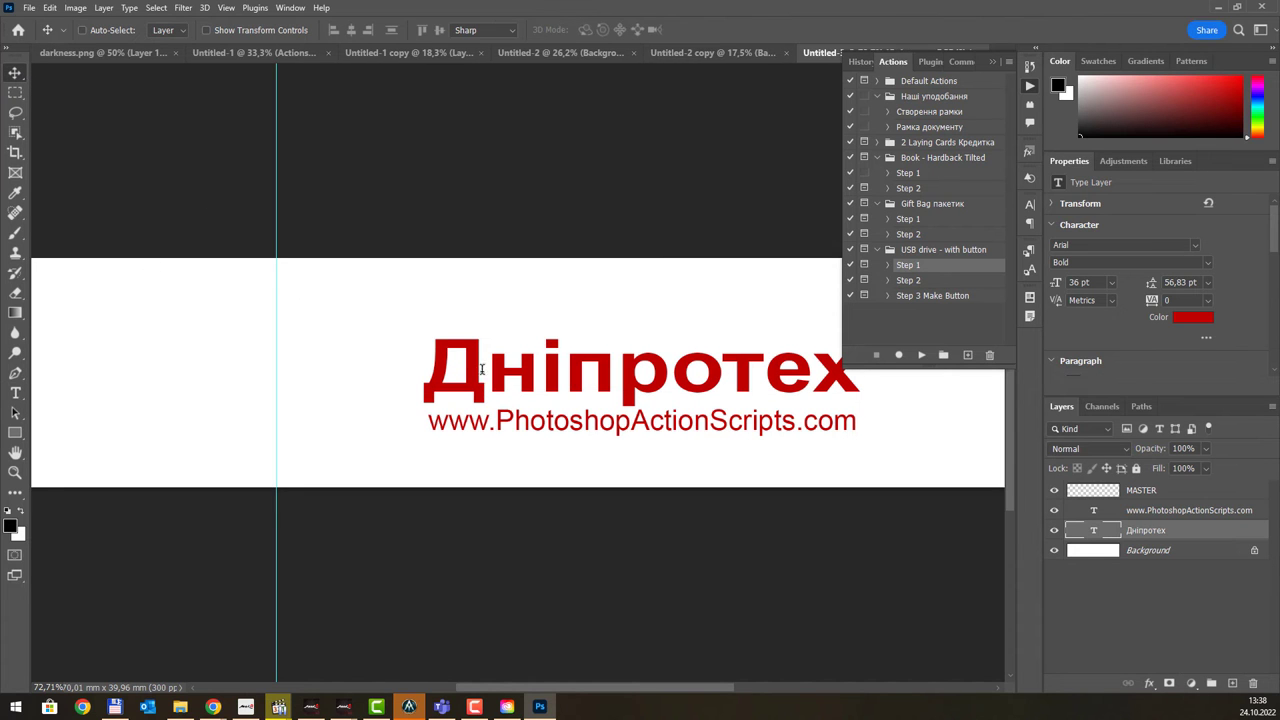
pyautogui.moveTo(496, 421); pyautogui.dragTo(987, 425)
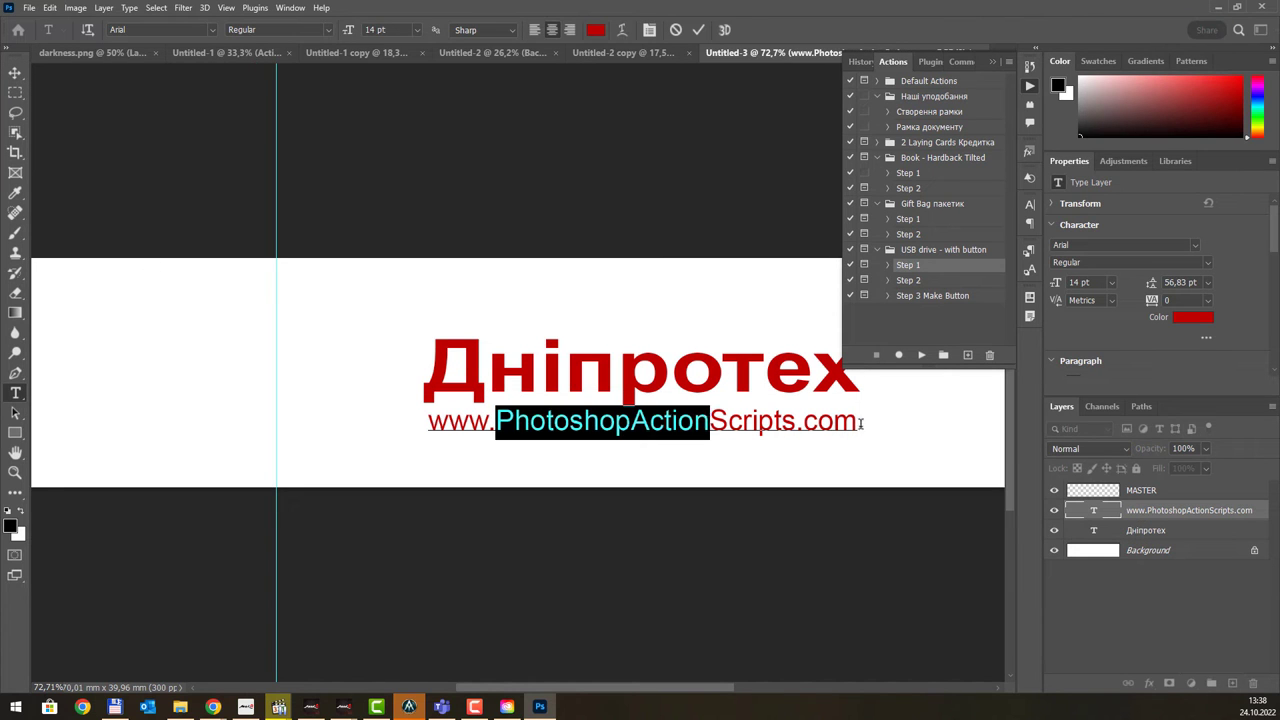
pyautogui.write('тьг')
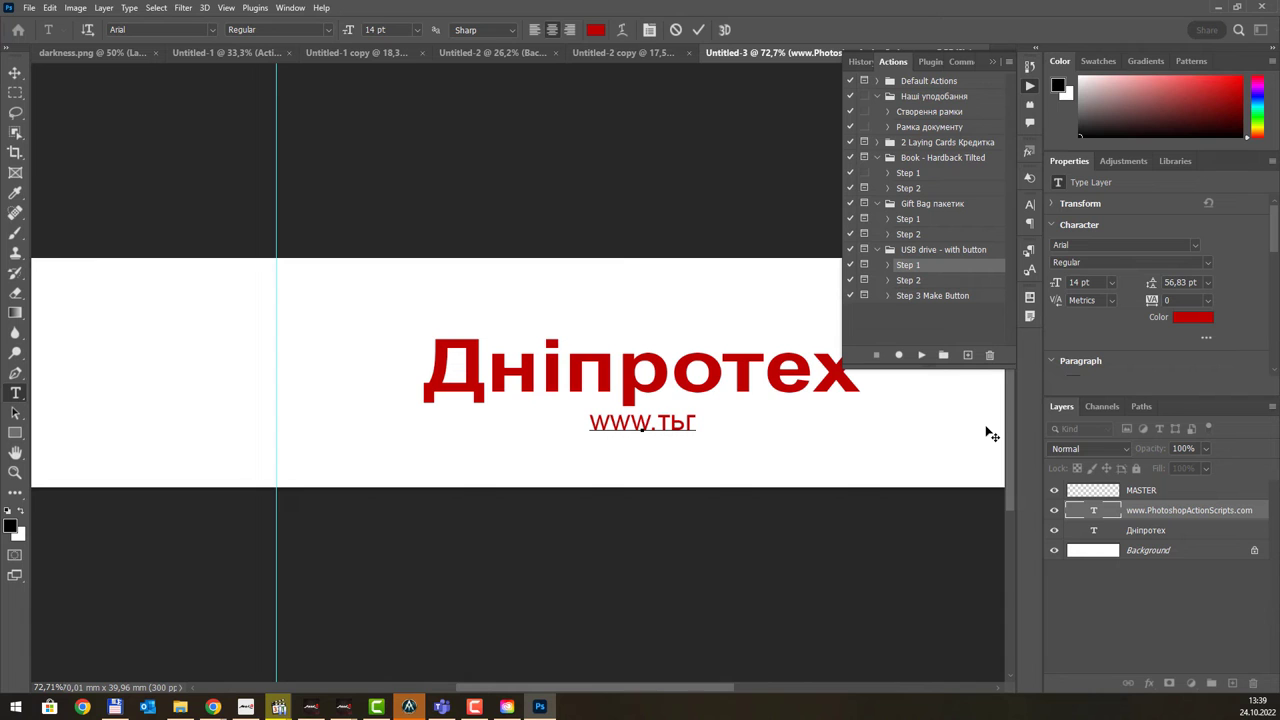
pyautogui.press('BackSpace')
pyautogui.press('BackSpace')
pyautogui.press('BackSpace')
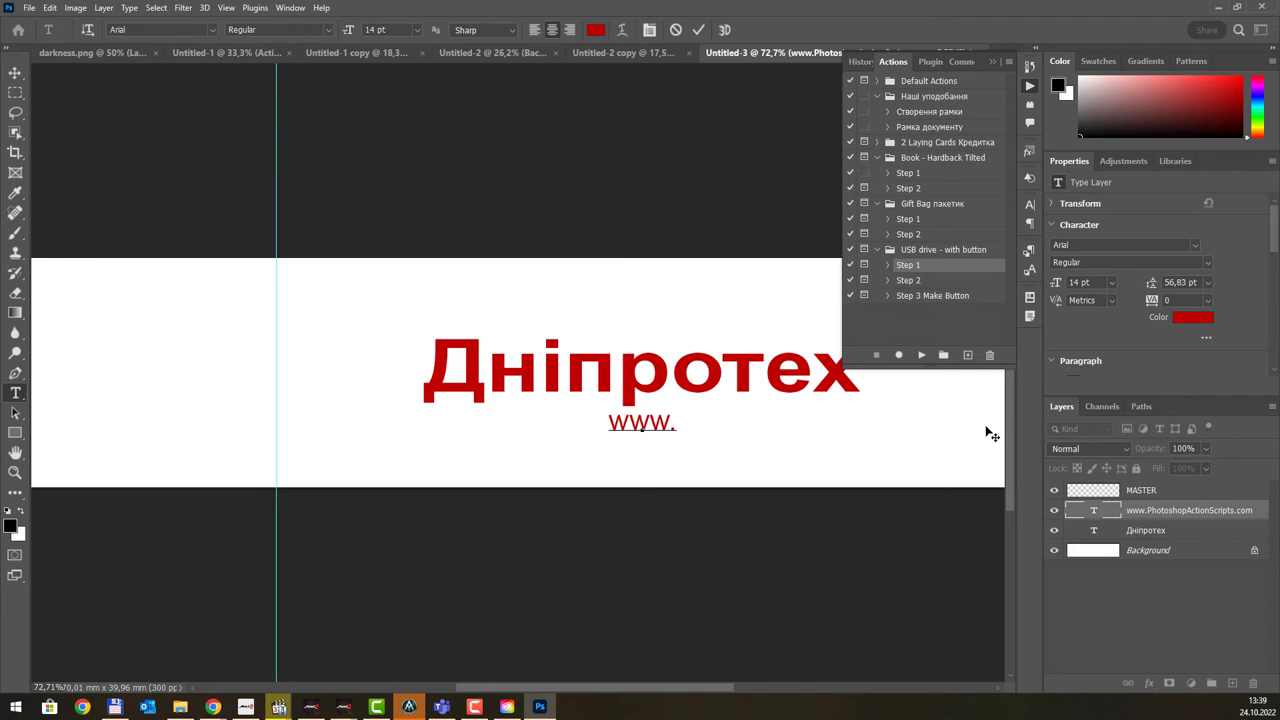
pyautogui.write('nmu.org.ua')
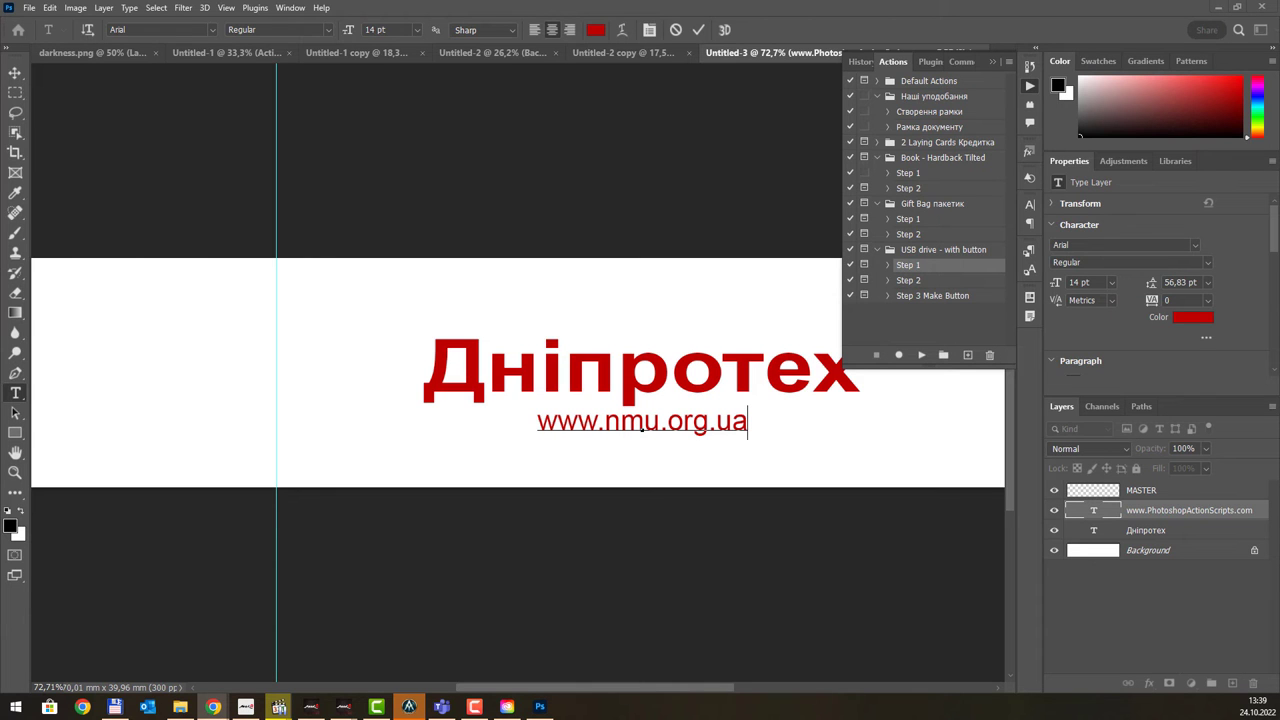
pyautogui.hotkey('ctrl', 'Return')
pyautogui.hotkey('ctrl', 'shift', 'alt', 'n')
# - Paste the building photo and shrink it to sit left of the Дніпротех title
pyautogui.hotkey('ctrl', 'v')
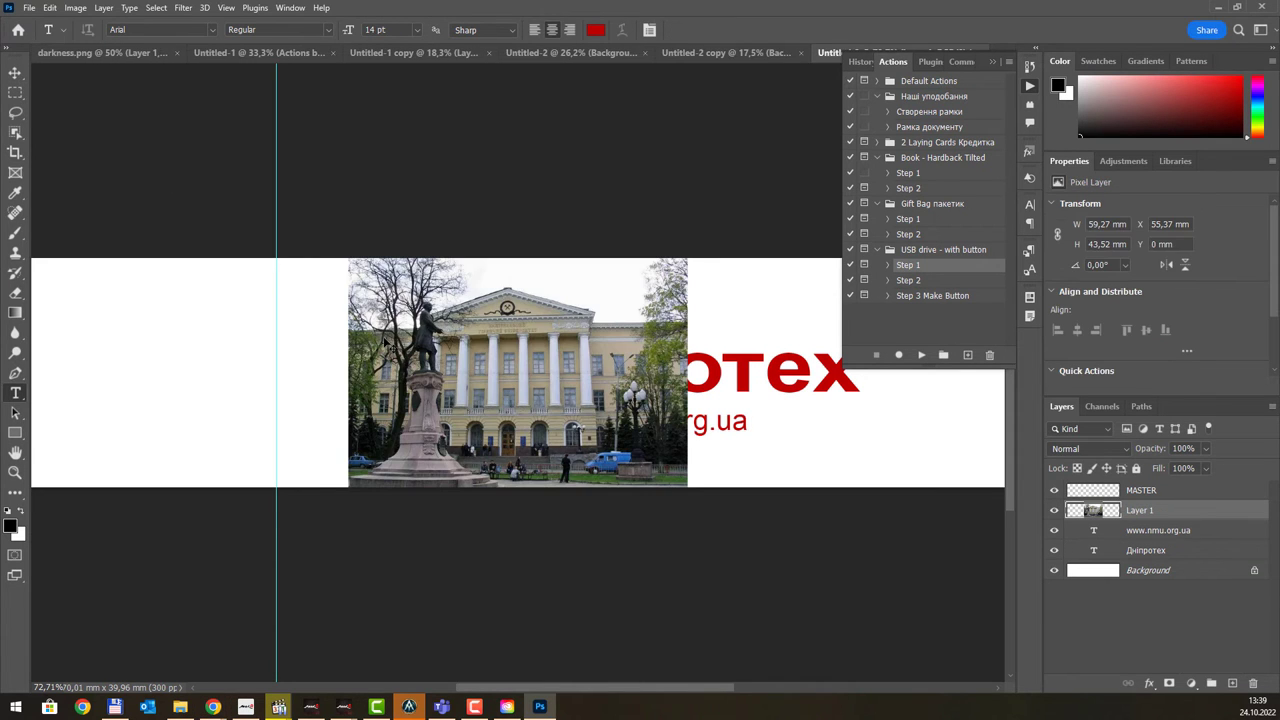
pyautogui.hotkey('ctrl', 't')
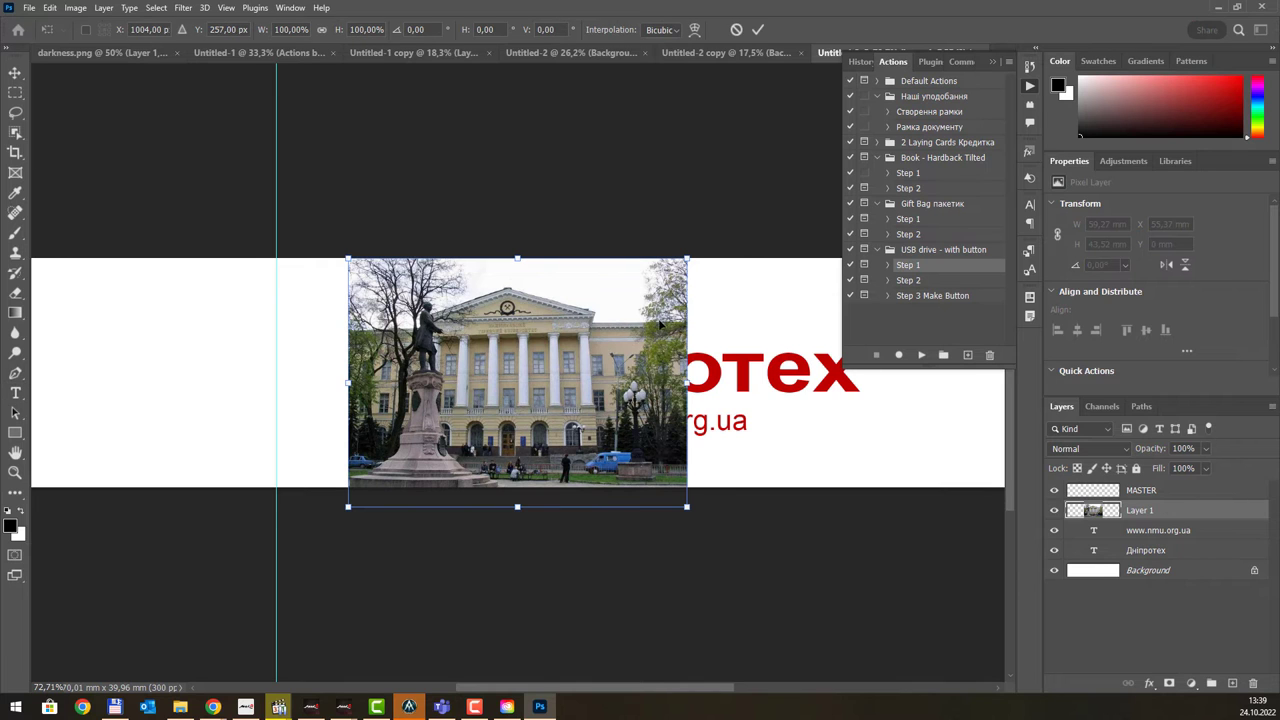
pyautogui.moveTo(674, 495)
pyautogui.mouseDown()
pyautogui.moveTo(467, 340)
pyautogui.moveTo(384, 377)
pyautogui.mouseUp()
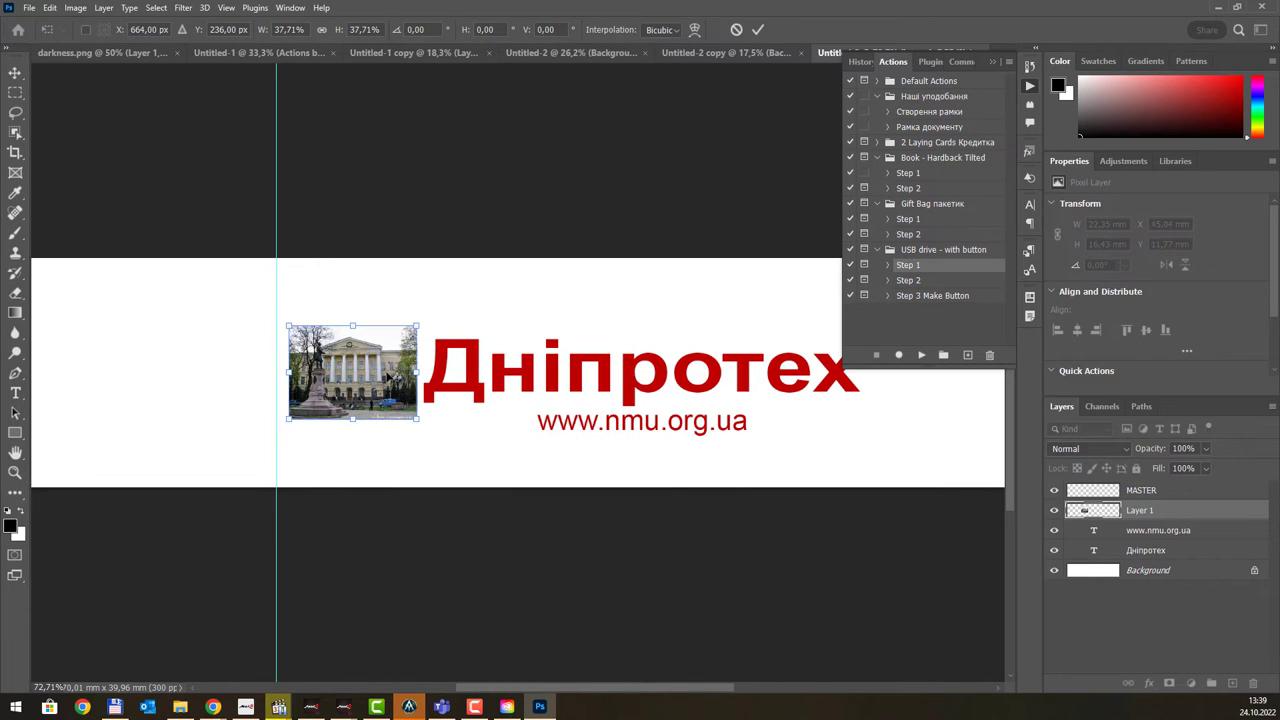
pyautogui.press('Return')
pyautogui.press('t')
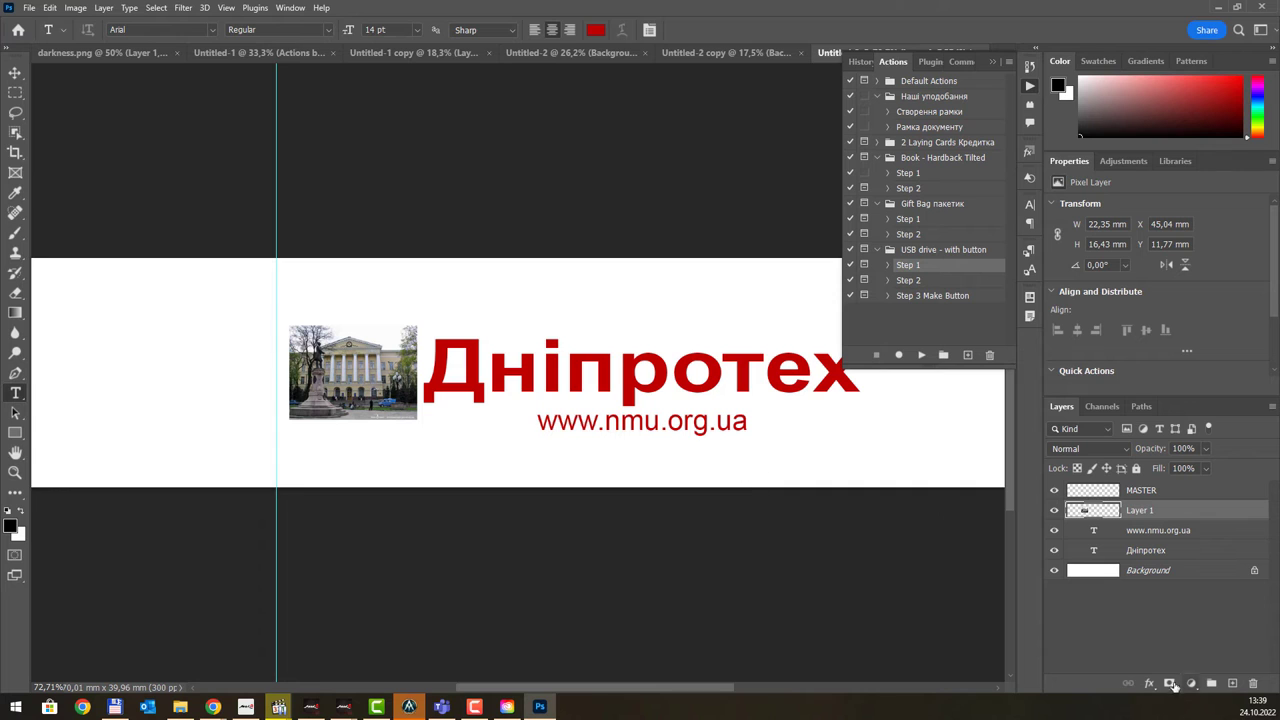
# - Fade the photo's edges with a radial gradient layer mask and merge it into Background
pyautogui.click(1170, 683)
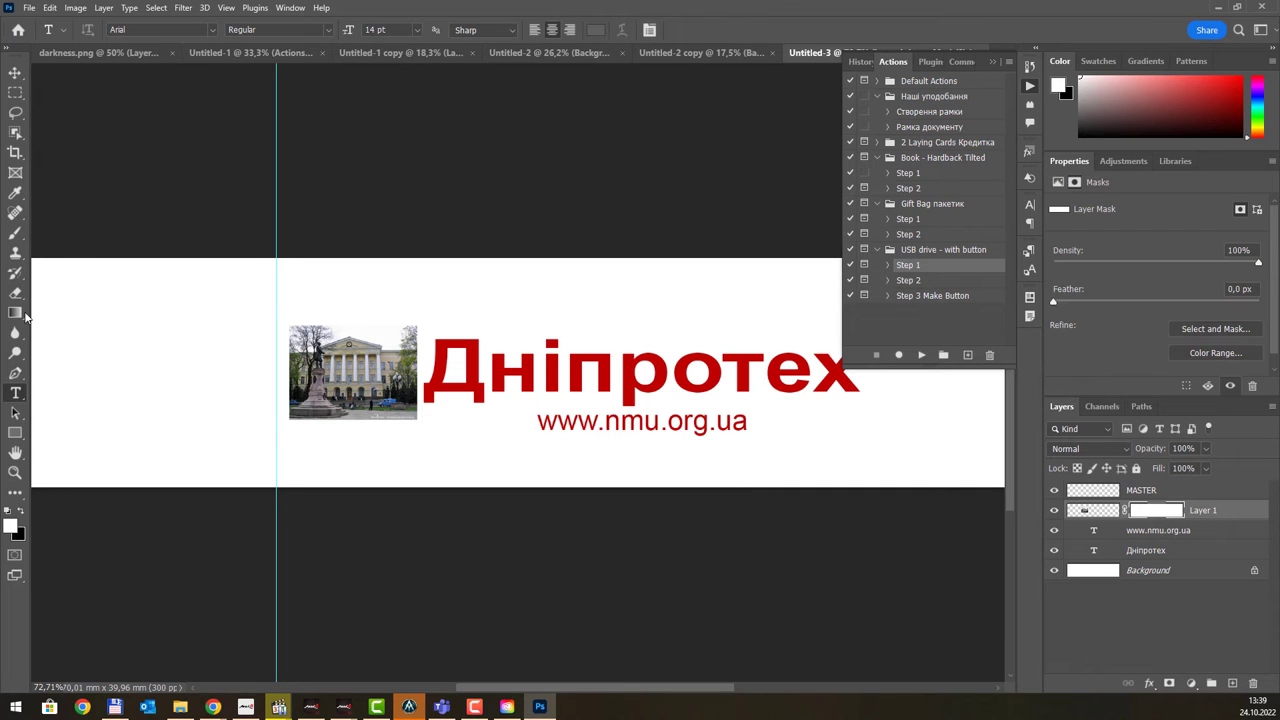
pyautogui.click(15, 312)
pyautogui.click(177, 34)
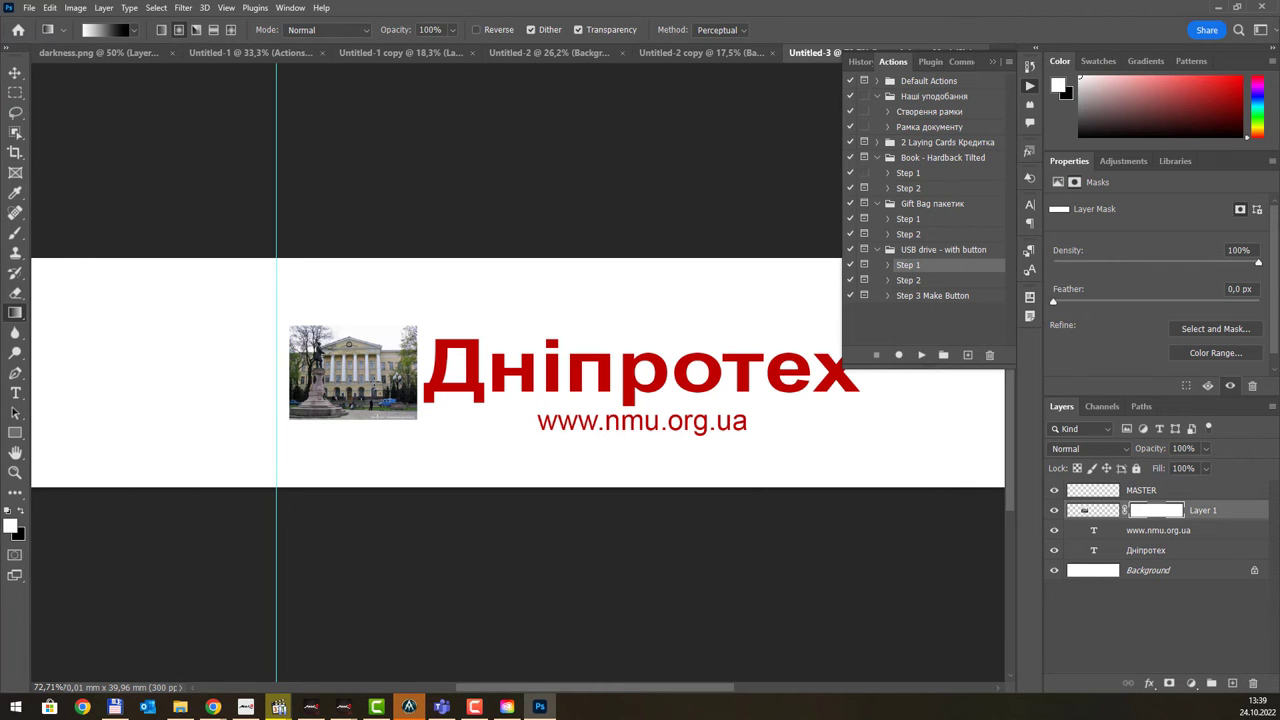
pyautogui.moveTo(470, 275)
pyautogui.mouseDown()
pyautogui.moveTo(401, 343)
pyautogui.moveTo(403, 332)
pyautogui.mouseUp()
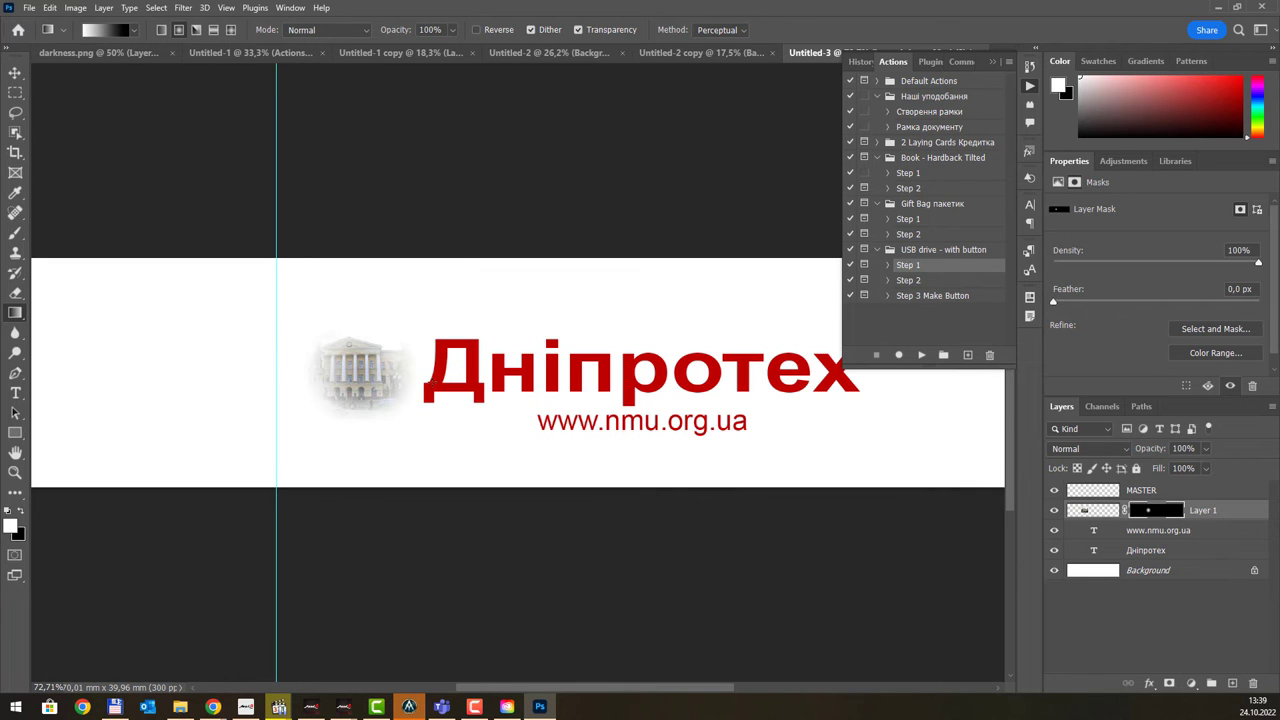
pyautogui.moveTo(1219, 513); pyautogui.dragTo(1195, 563)
pyautogui.hotkey('ctrl', 'e')
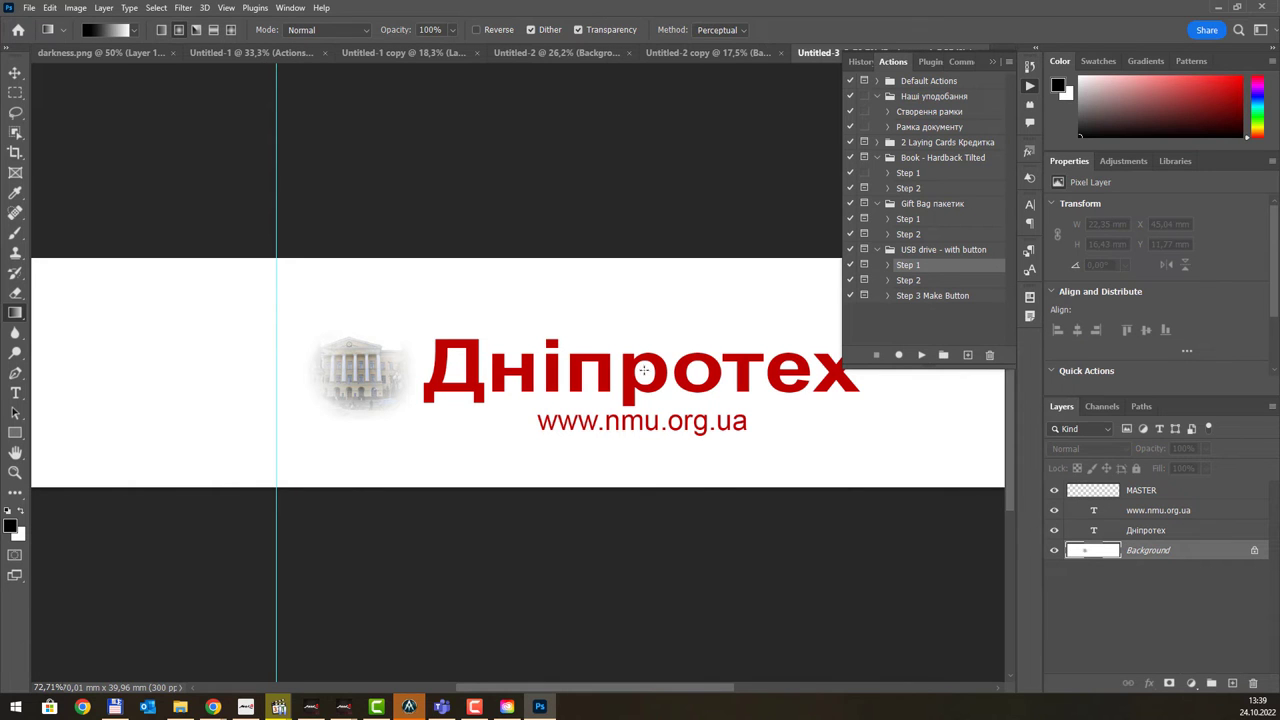
# - Run USB drive Step 2 with the default drive colour to generate the red 3D stick mockup
pyautogui.click(922, 283)
pyautogui.click(921, 356)
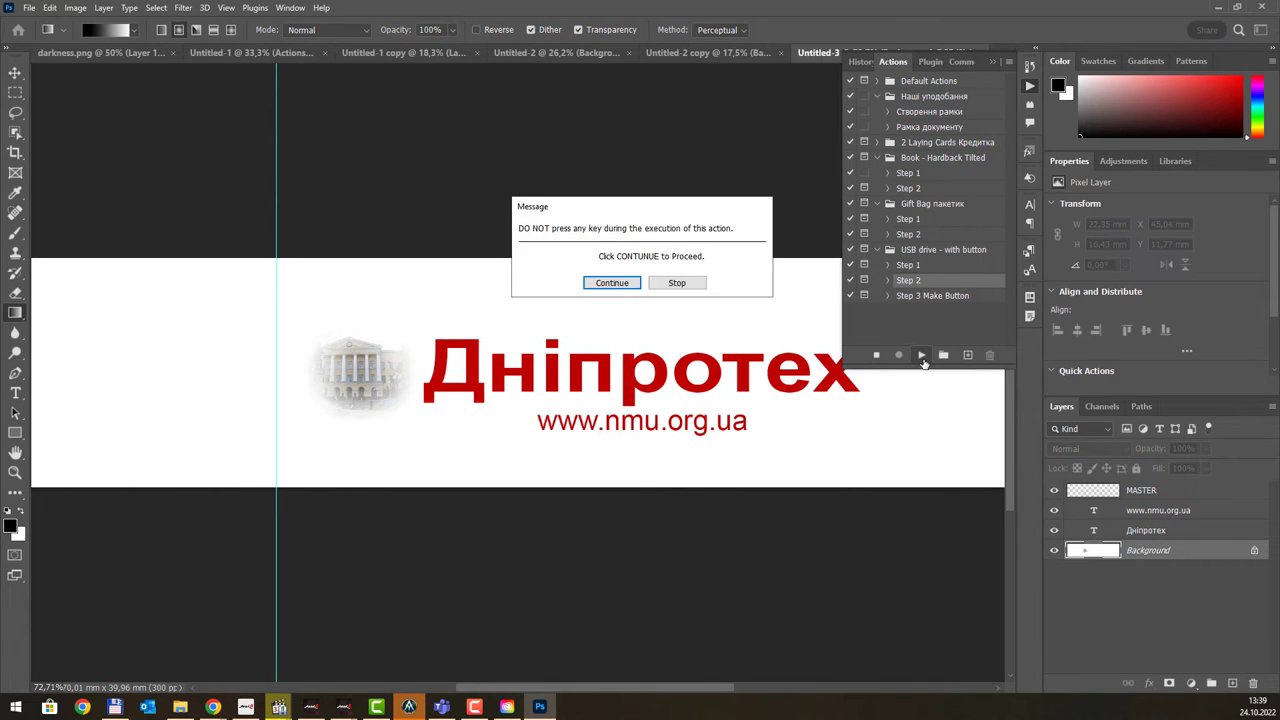
pyautogui.click(610, 285)
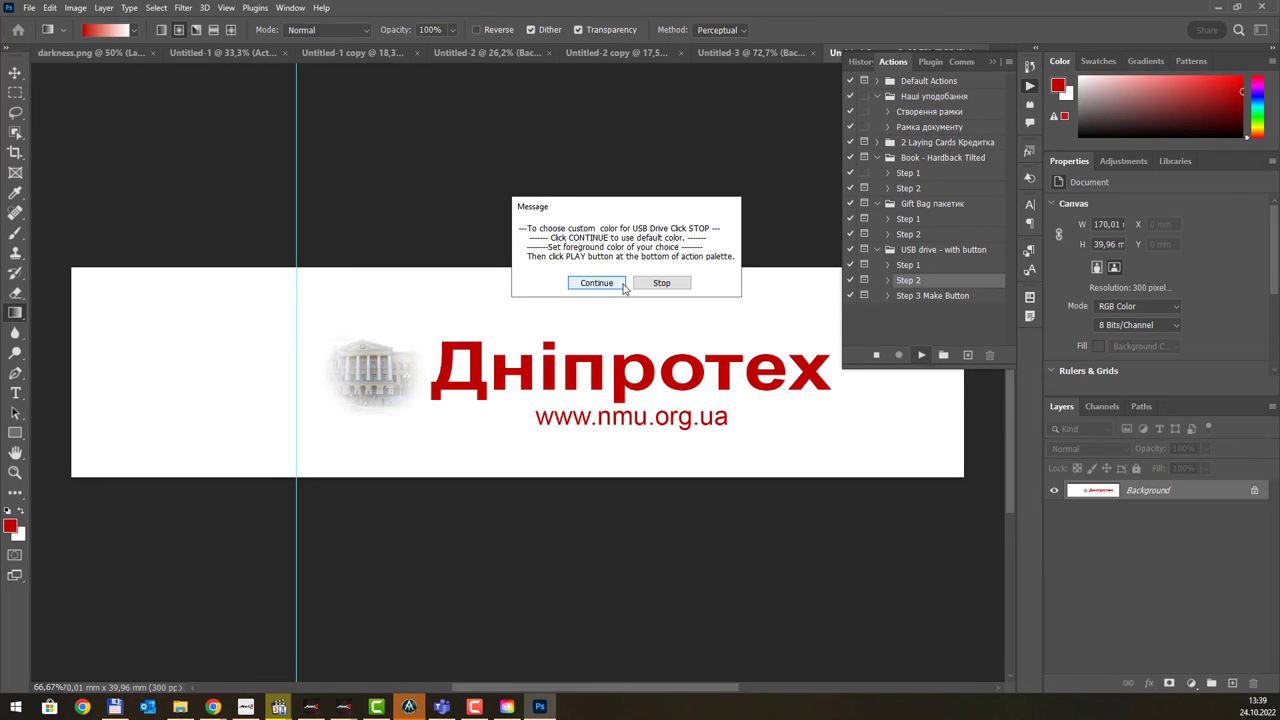
pyautogui.click(597, 284)
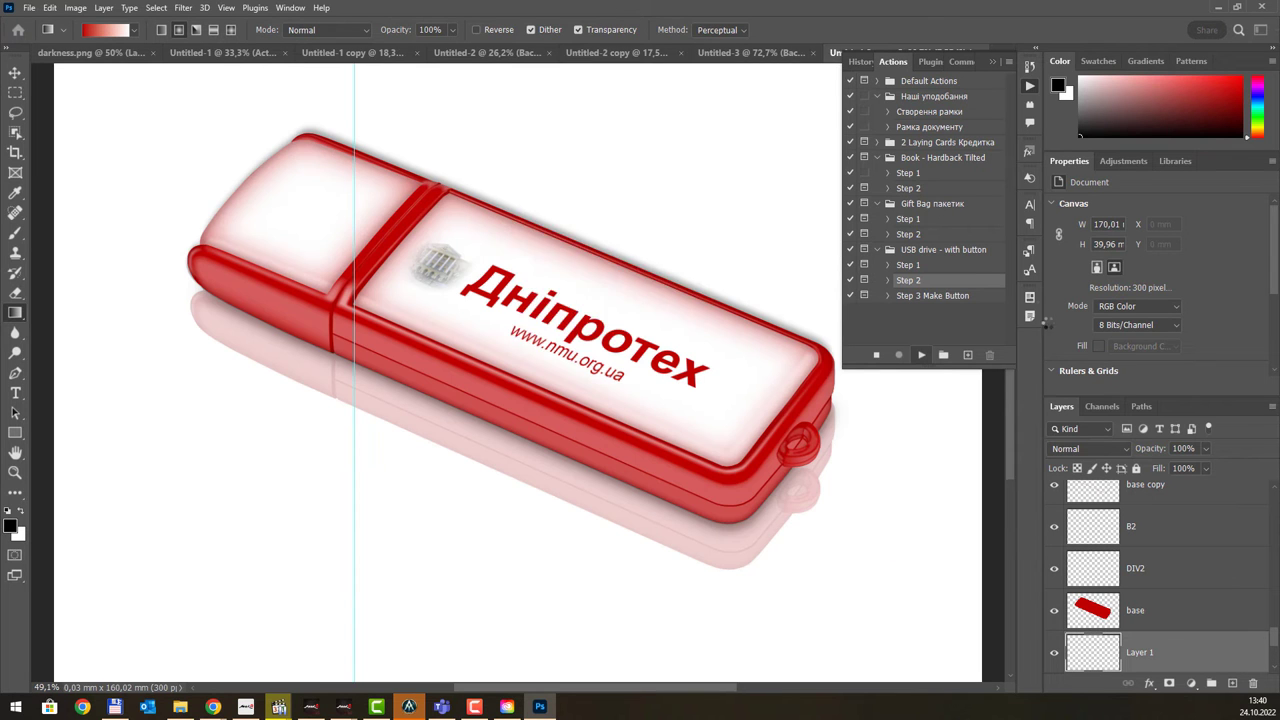
pyautogui.click(613, 325)
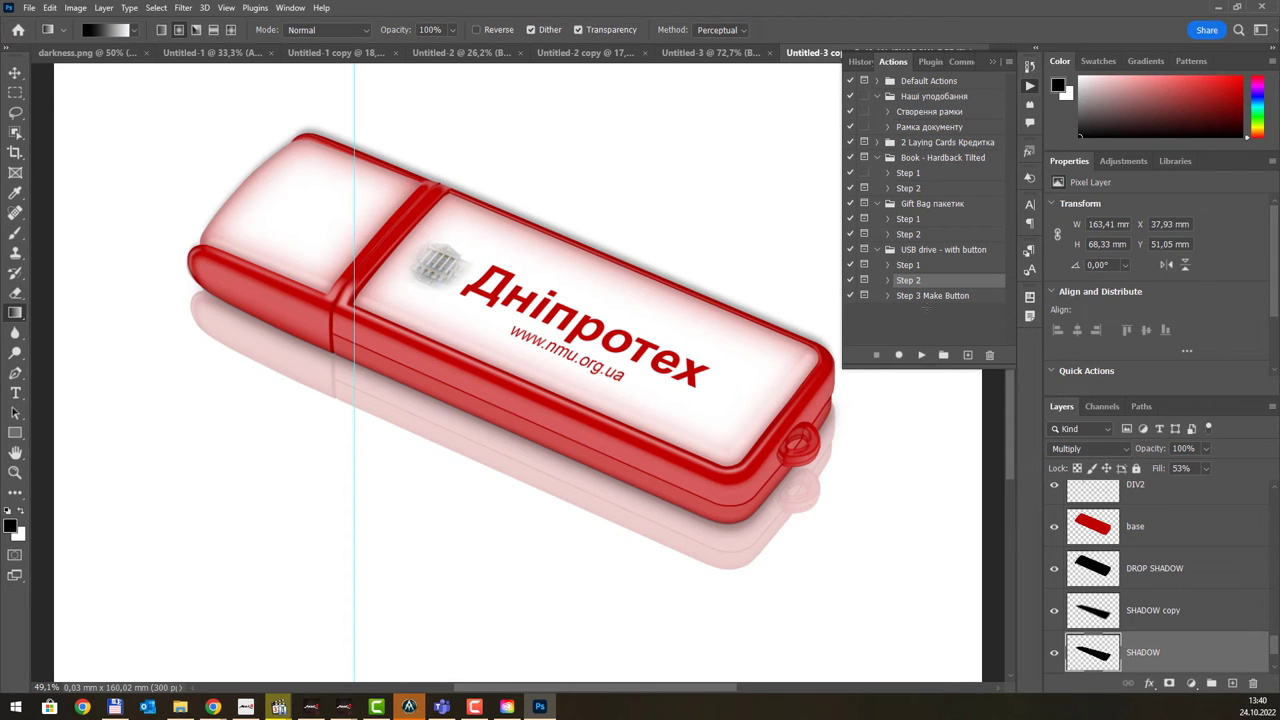
pyautogui.click(914, 297)
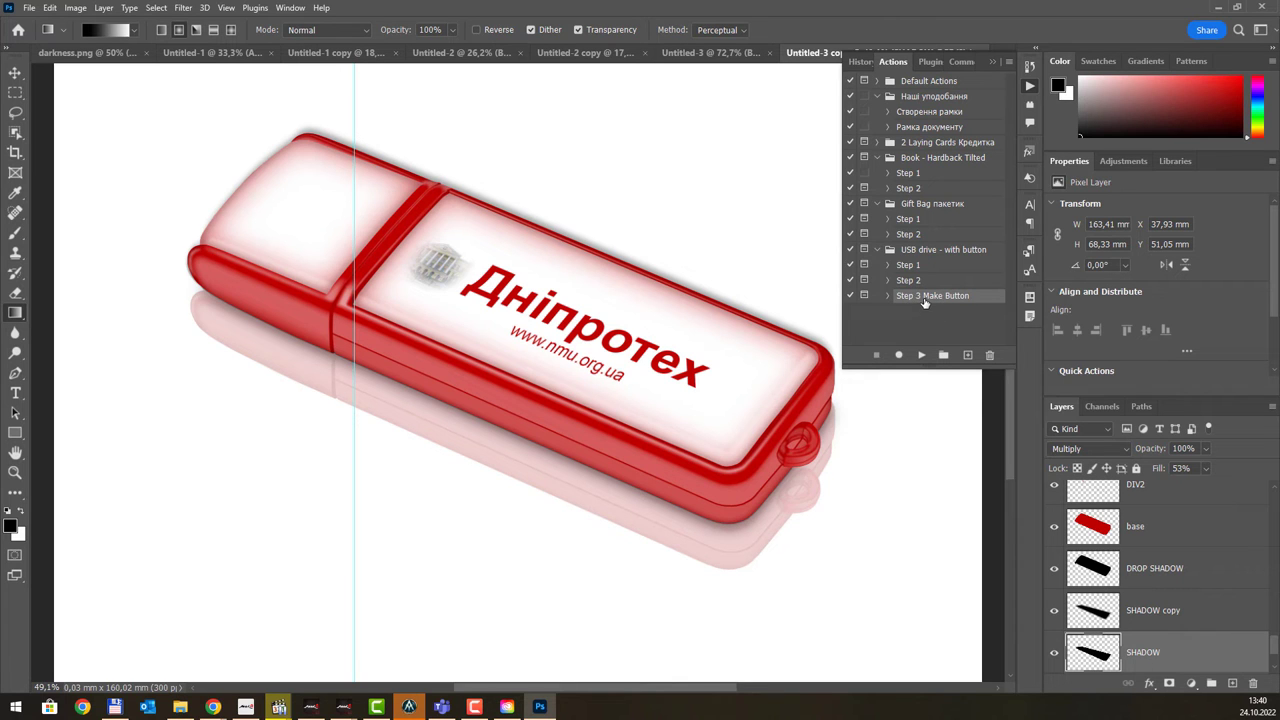
# - Play Step 3 Make Button to add a slide button to the red Дніпротех USB stick
pyautogui.click(920, 354)
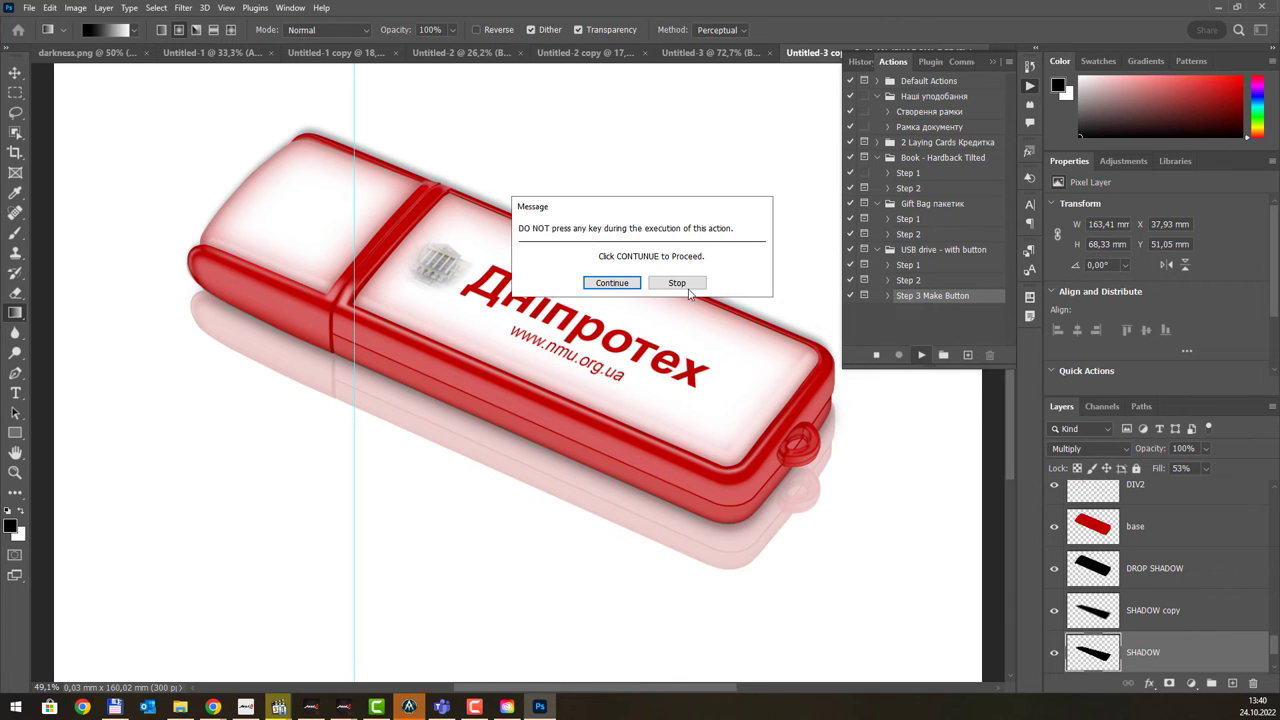
pyautogui.click(621, 282)
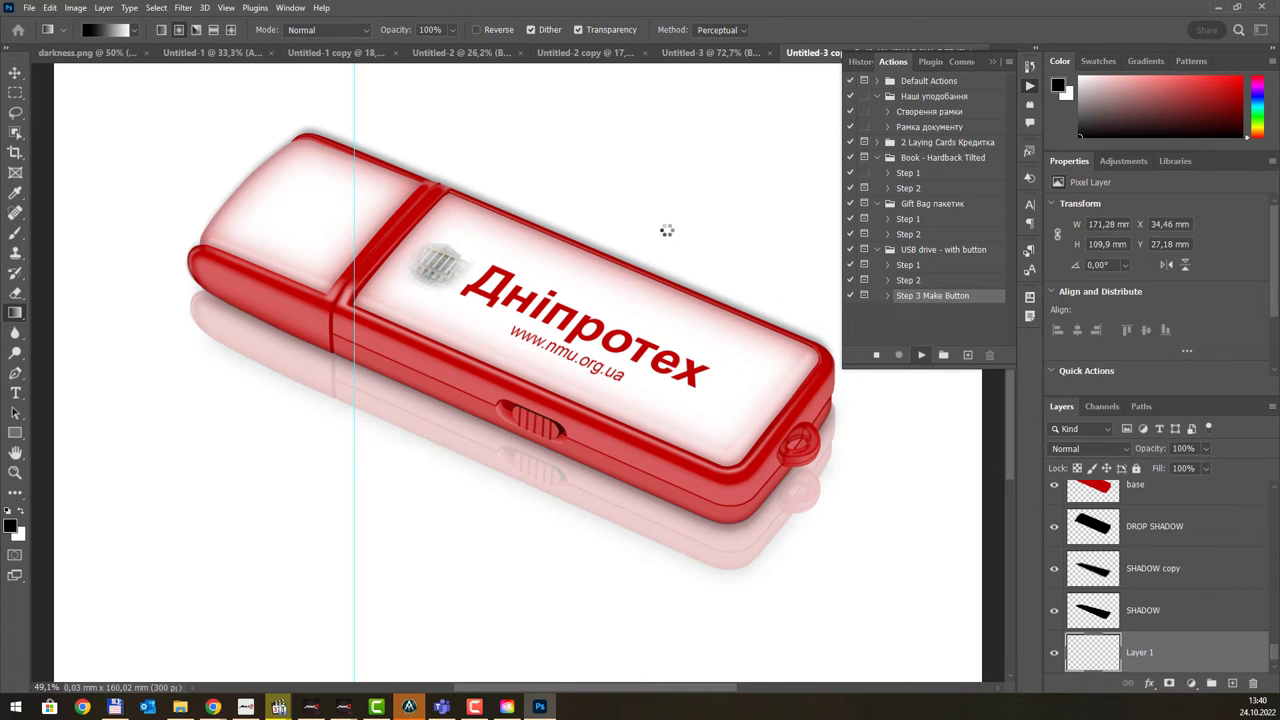
pyautogui.click(626, 306)
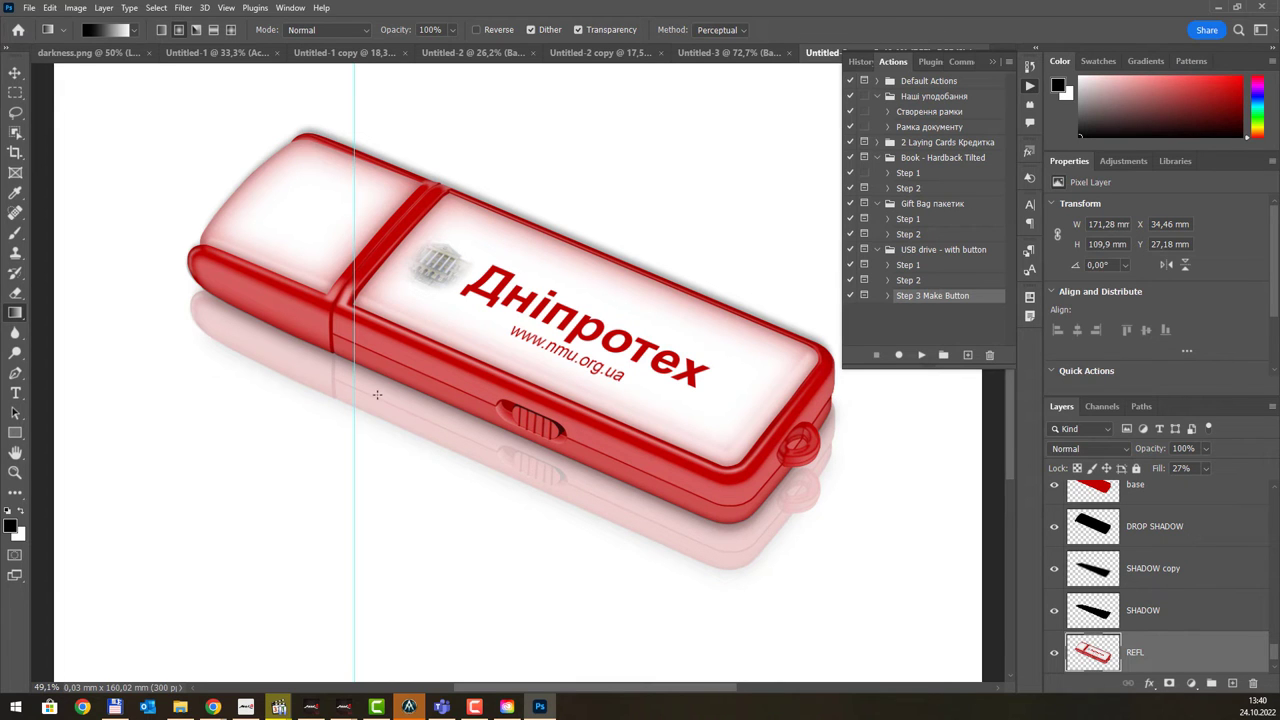
pyautogui.scroll(2, 1212, 570)
pyautogui.moveTo(1274, 632)
pyautogui.mouseDown()
pyautogui.moveTo(1275, 580)
pyautogui.moveTo(1276, 651)
pyautogui.moveTo(1274, 505)
pyautogui.mouseUp()
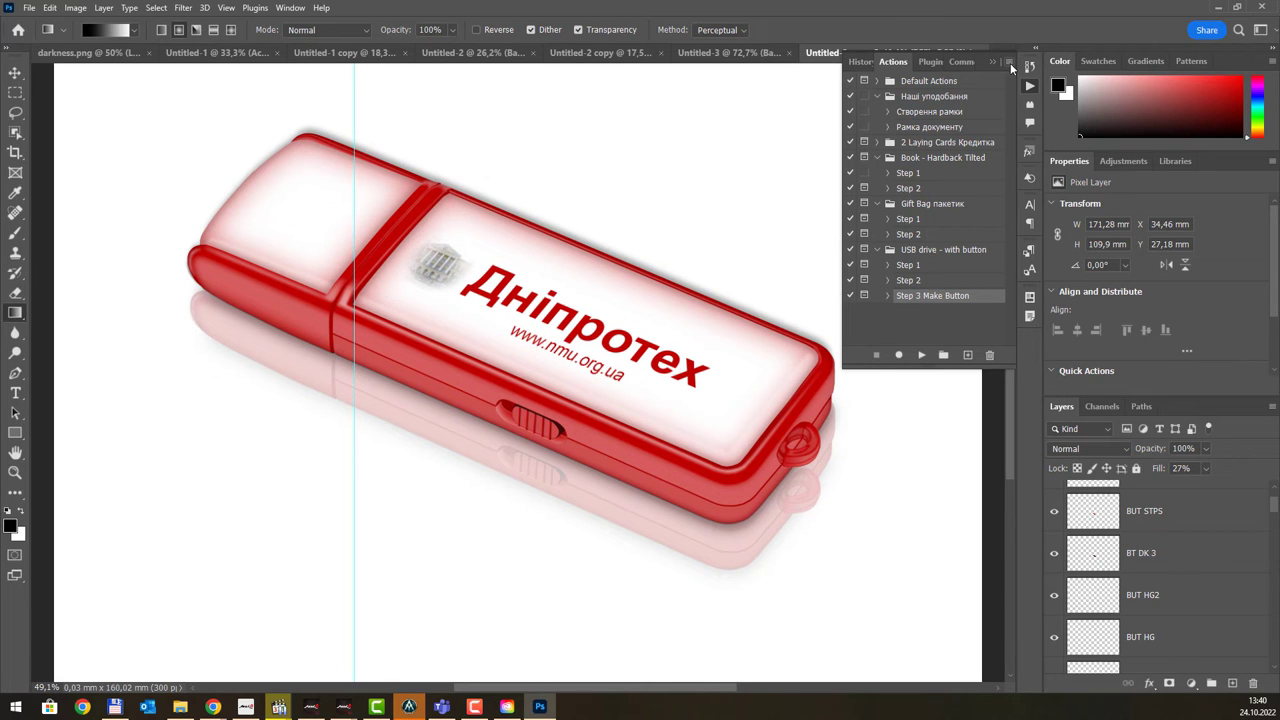
# - Load 30-Photo-Effects.atn from the 30 Photo Effects folder into the Actions panel
pyautogui.click(1009, 62)
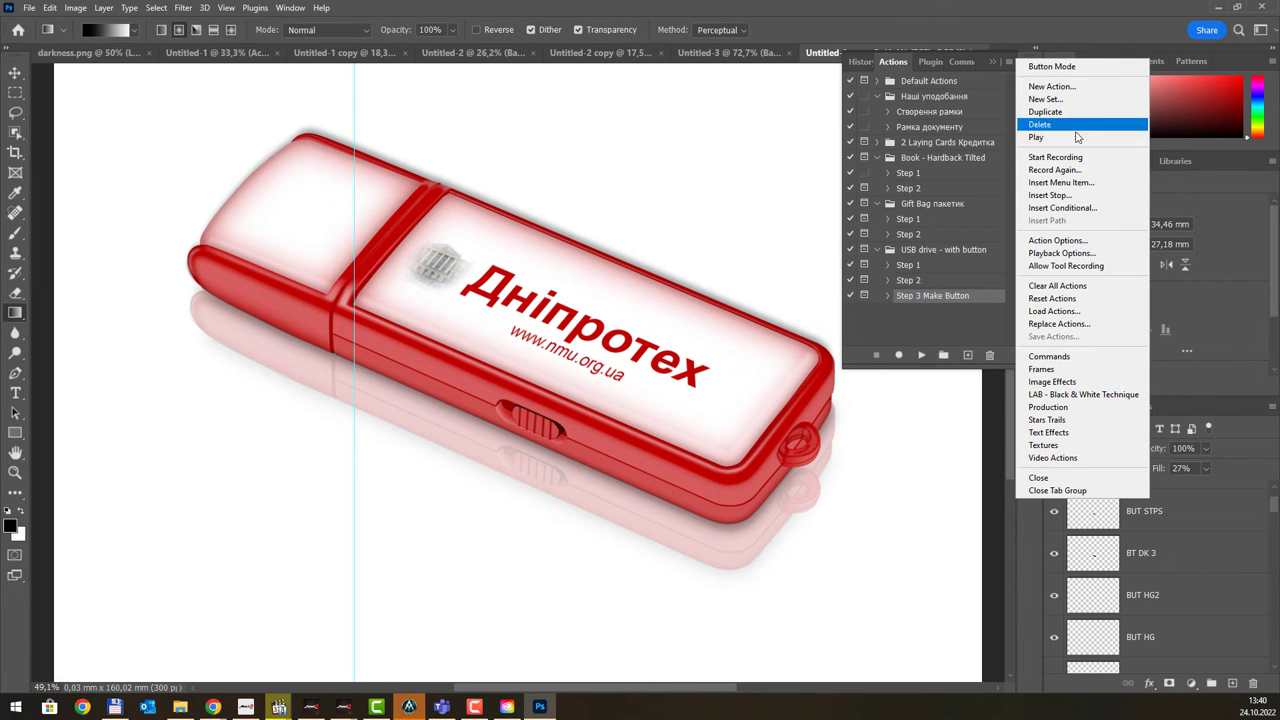
pyautogui.click(1090, 313)
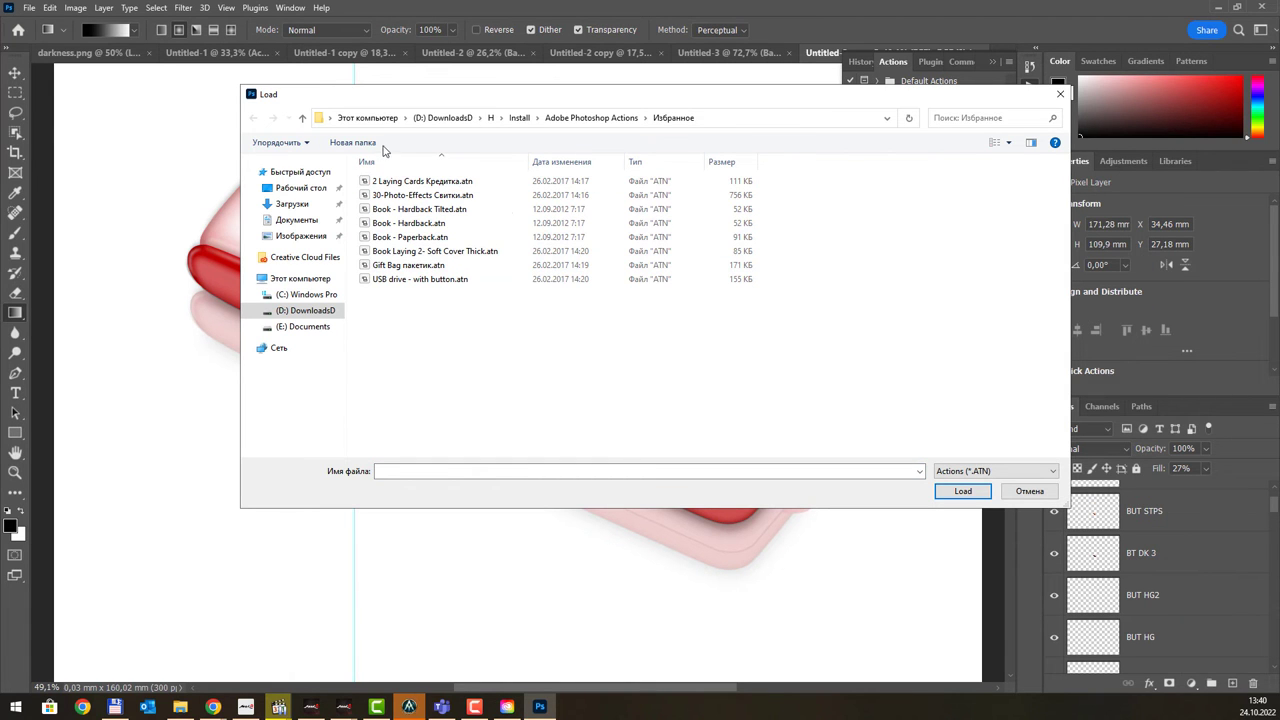
pyautogui.click(302, 117)
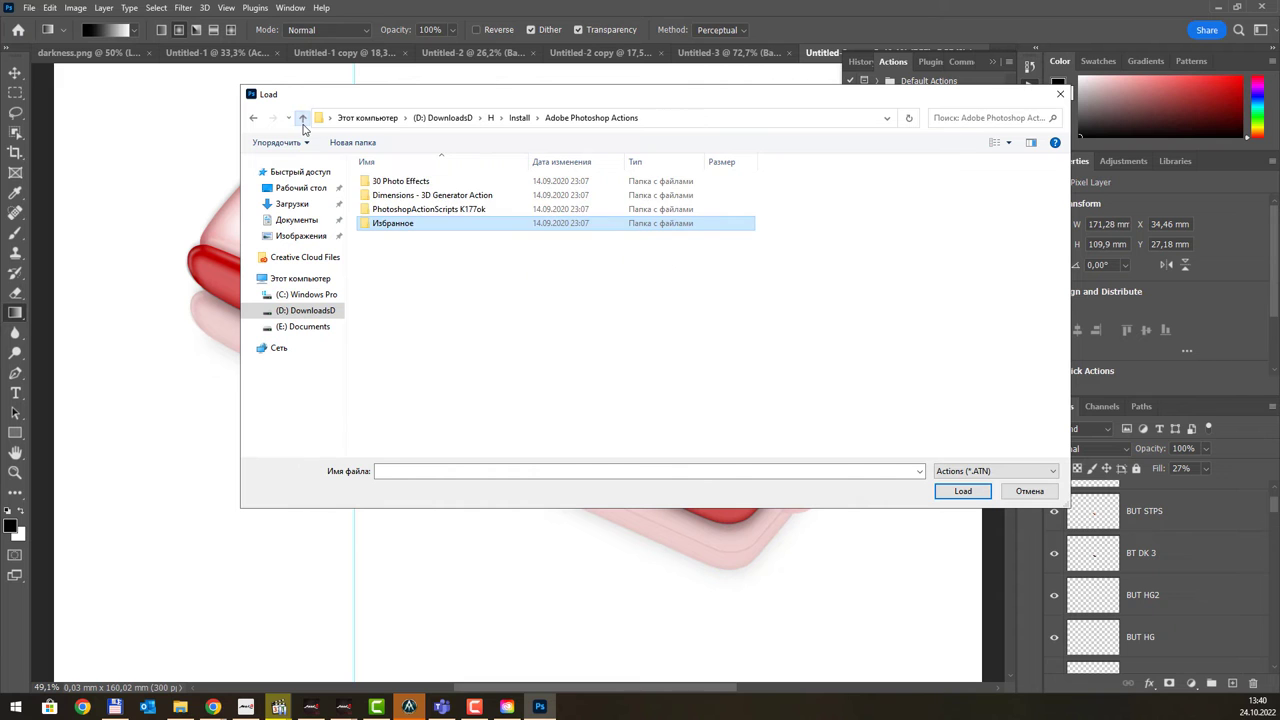
pyautogui.doubleClick(421, 184)
pyautogui.doubleClick(443, 183)
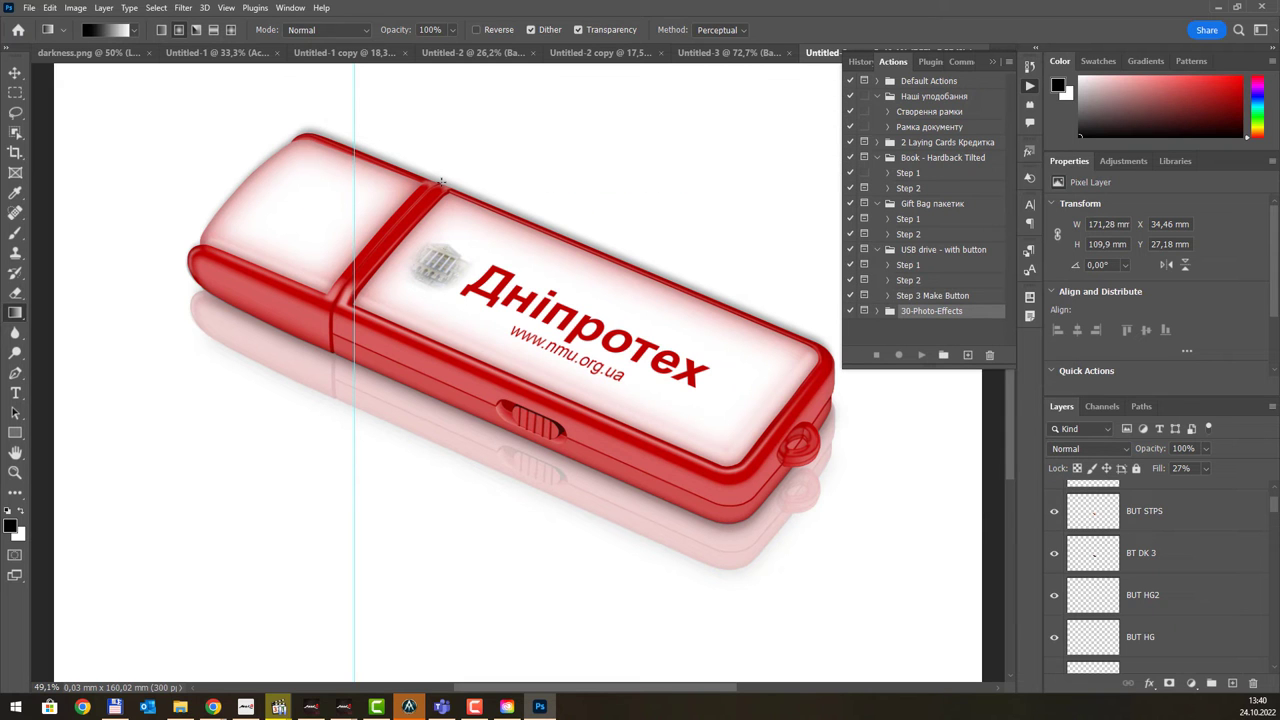
# - Expand the 30-Photo-Effects set to review its effects, then start a new document
pyautogui.click(878, 311)
pyautogui.scroll(-1, 930, 300)
pyautogui.scroll(-1, 964, 290)
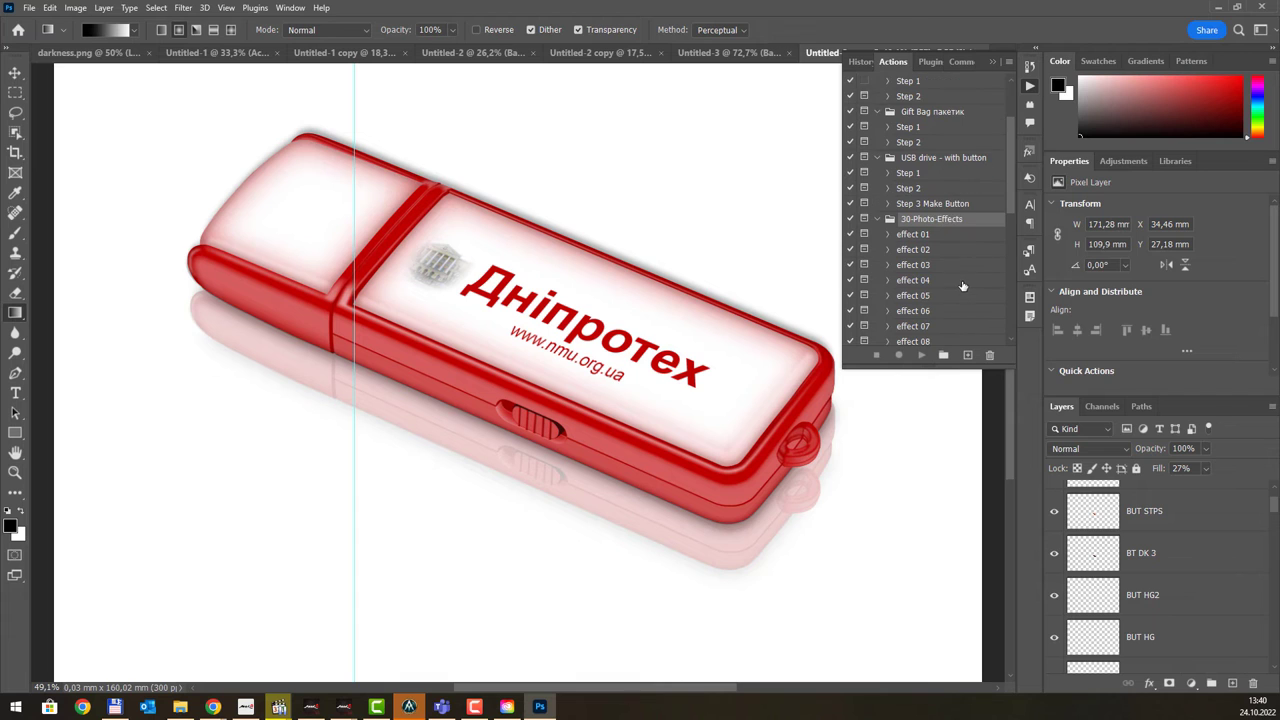
pyautogui.scroll(-1, 961, 286)
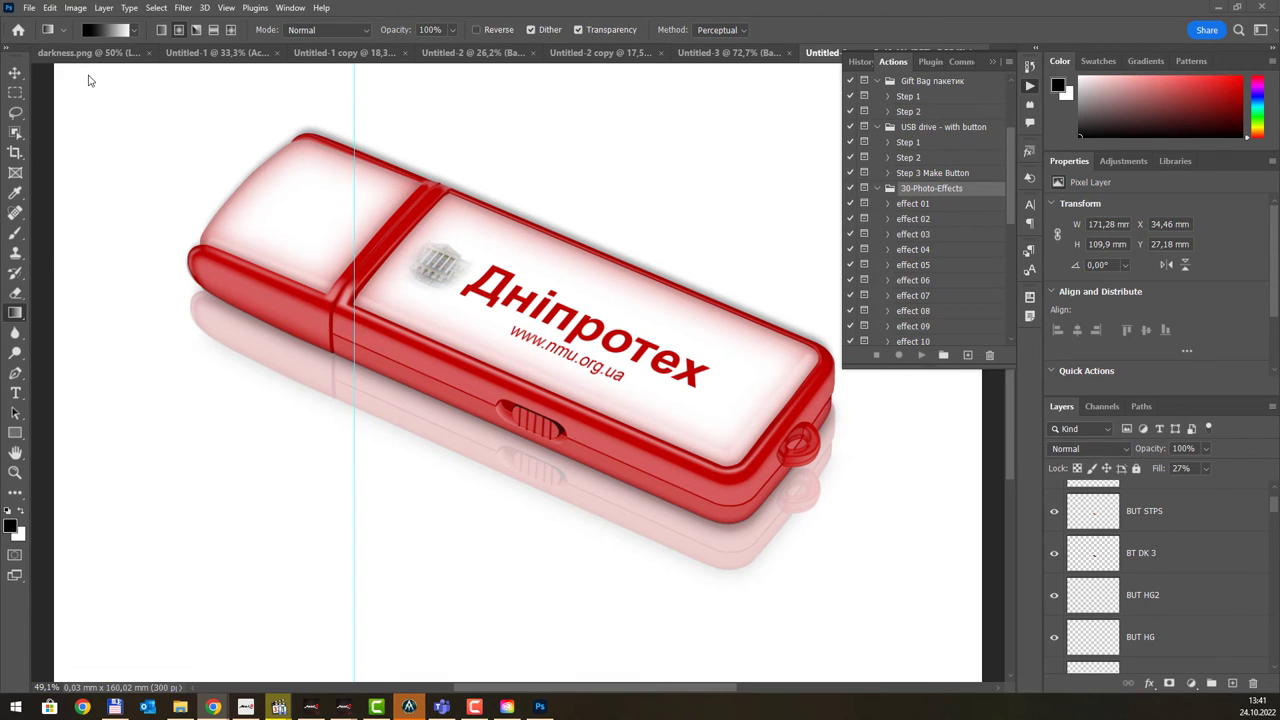
pyautogui.click(30, 8)
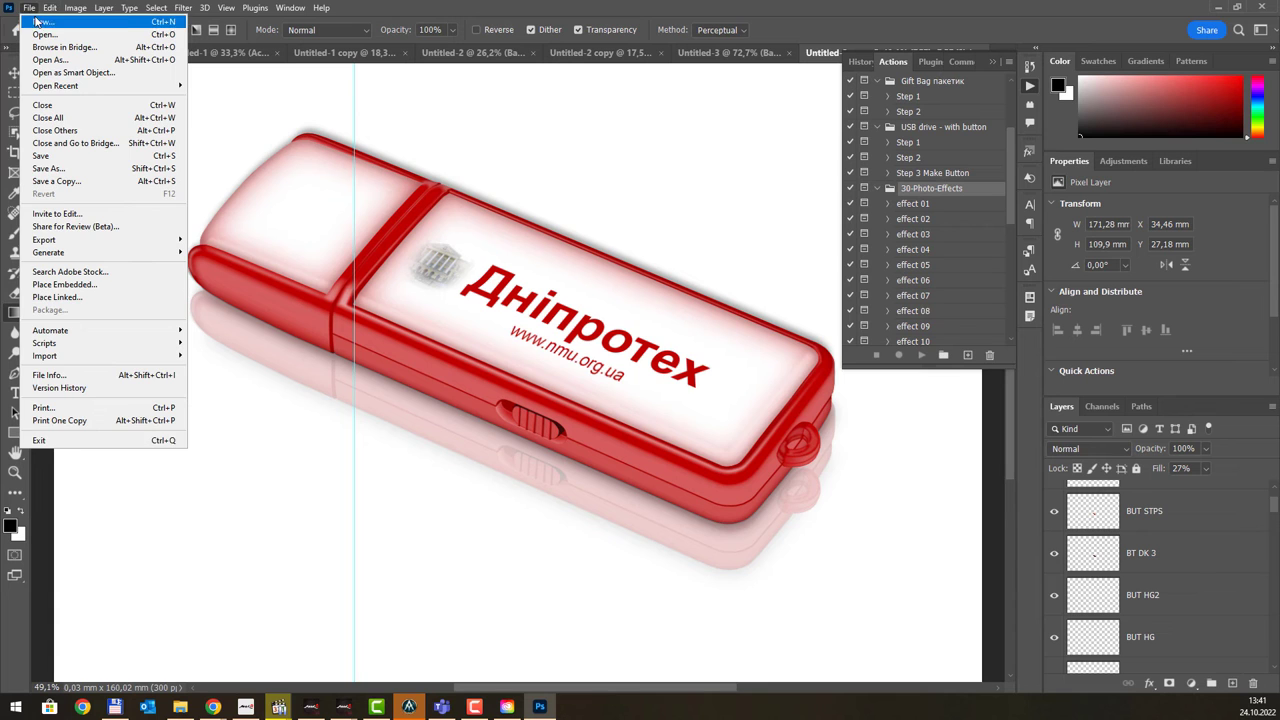
pyautogui.click(72, 26)
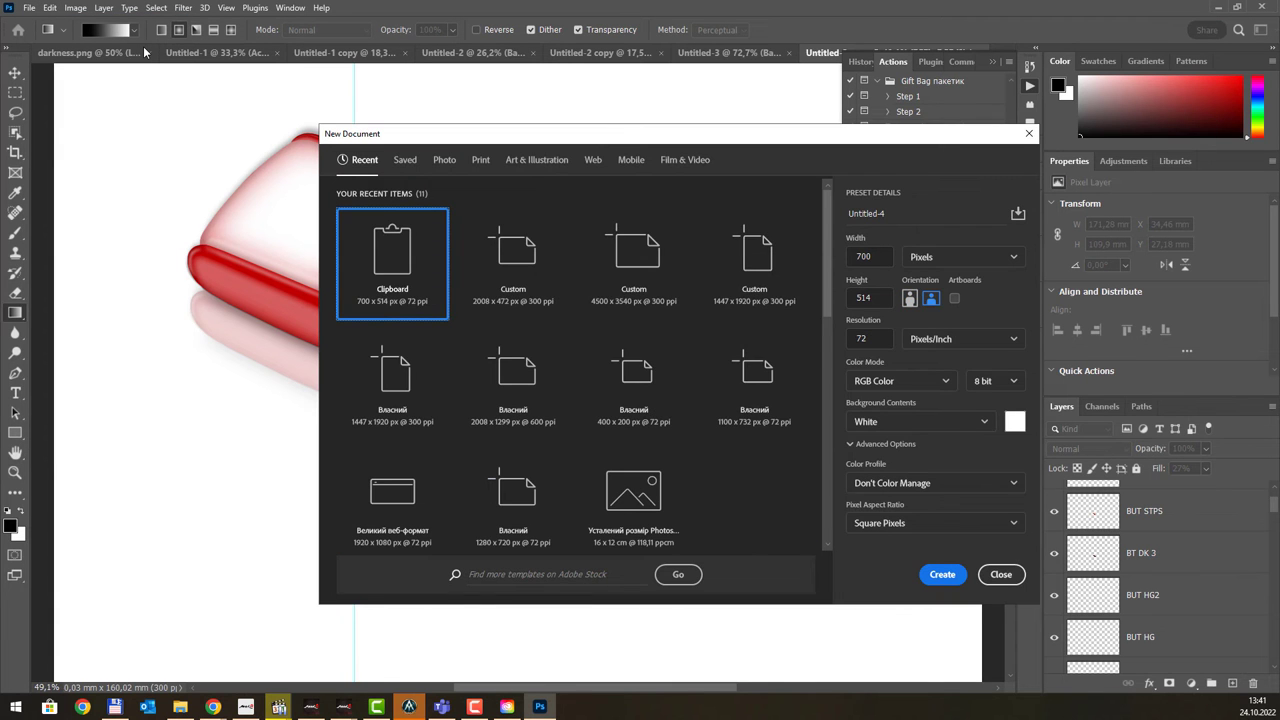
# - Create a clipboard-sized document, paste the building photo into it, and select effect 01
pyautogui.press('Return')
pyautogui.hotkey('ctrl', 'v')
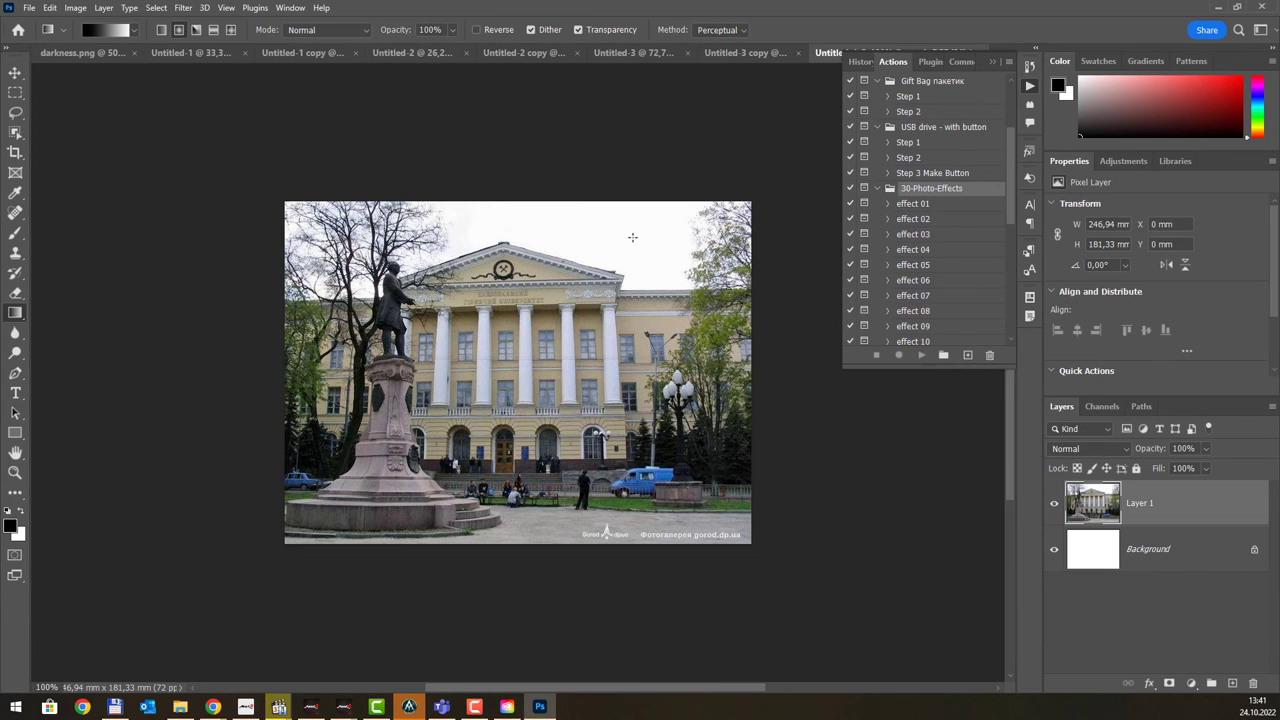
pyautogui.click(916, 204)
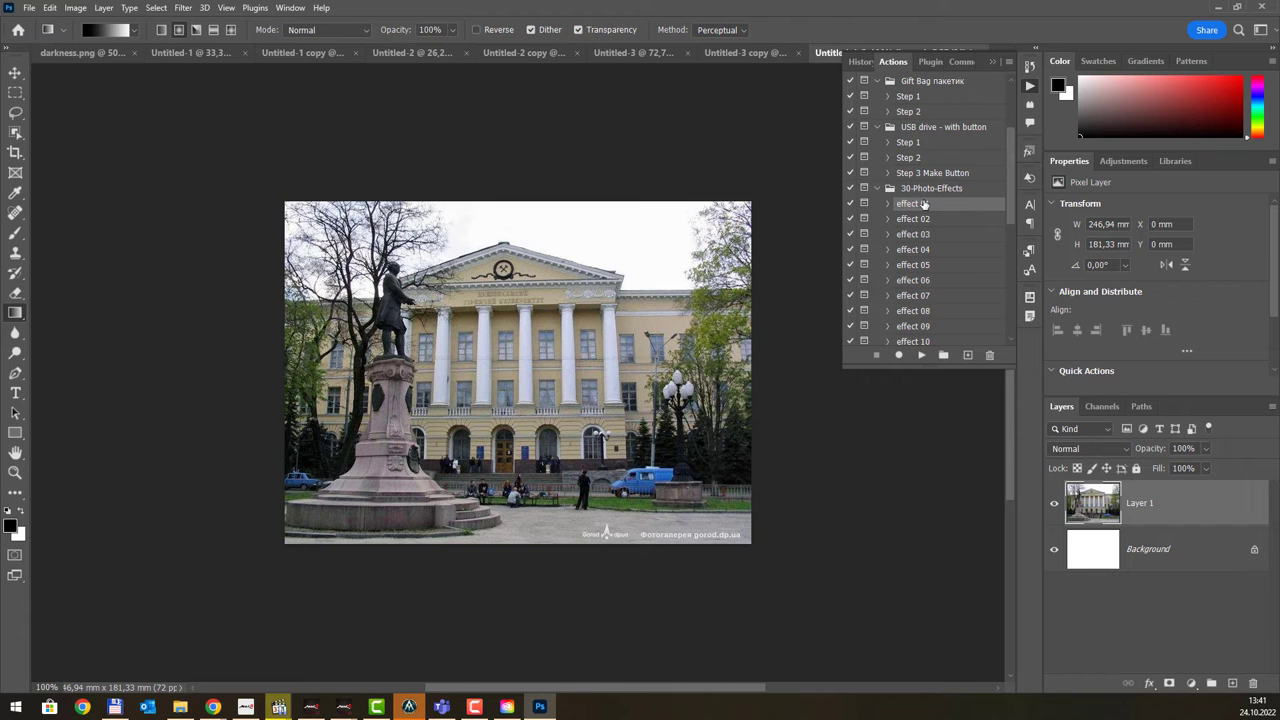
pyautogui.scroll(1, 913, 205)
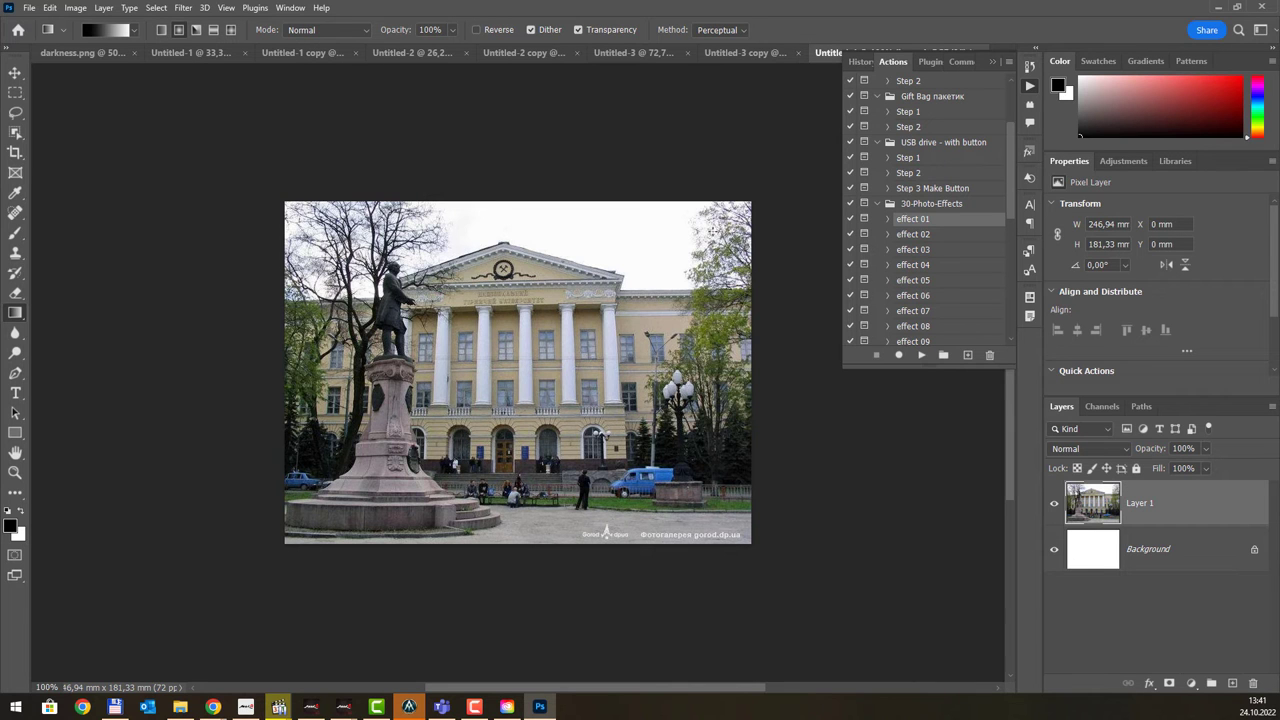
# - Run effect 01 past the Define Stroke prompt, giving the photo a curled-page look
pyautogui.click(921, 355)
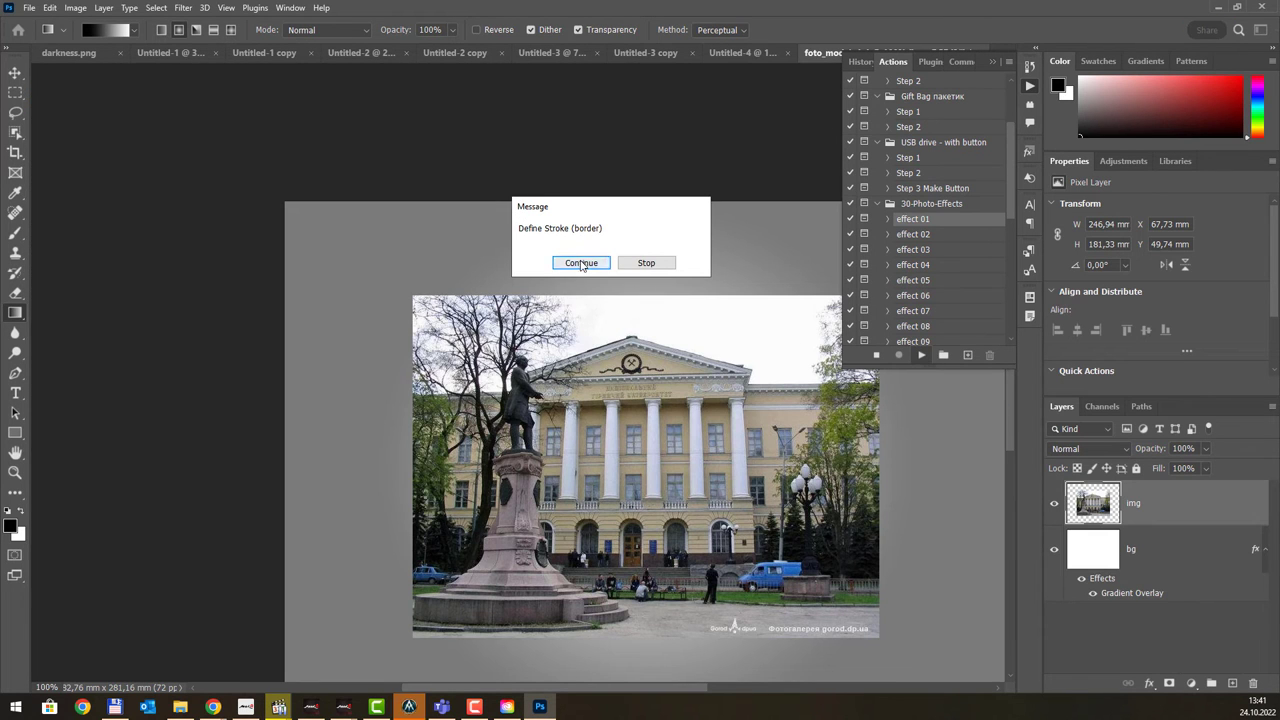
pyautogui.click(581, 263)
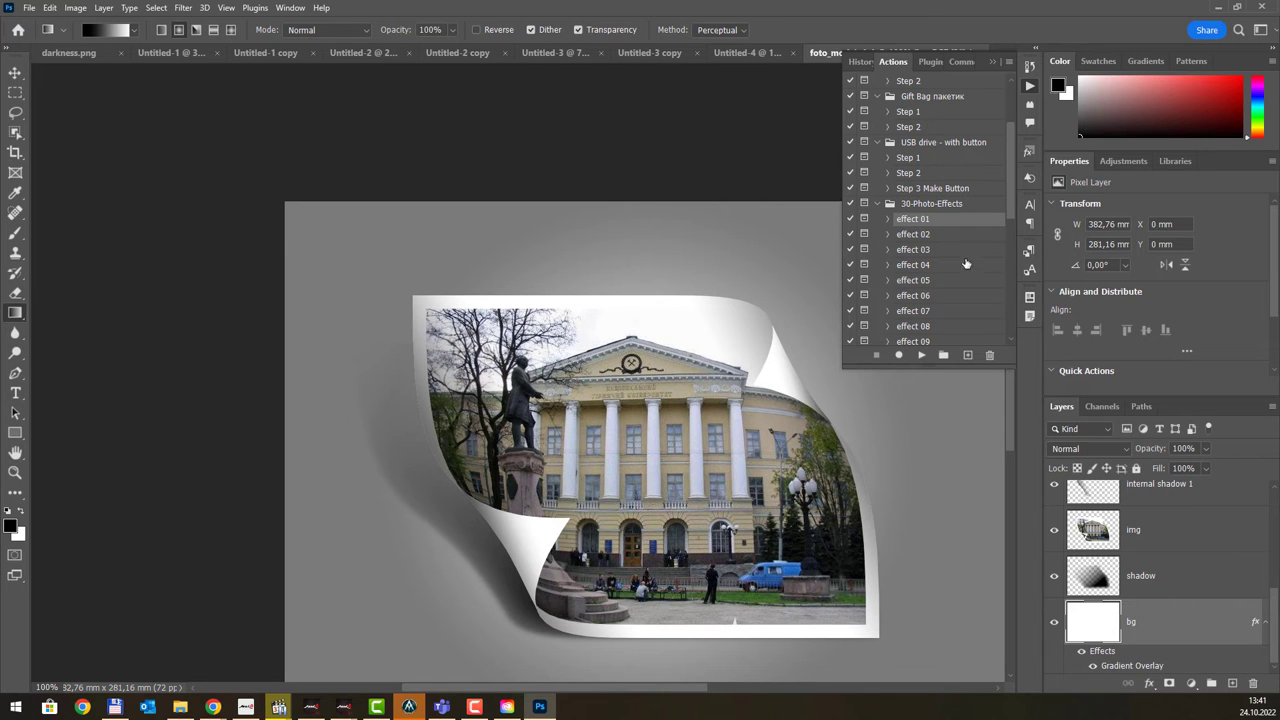
pyautogui.click(942, 208)
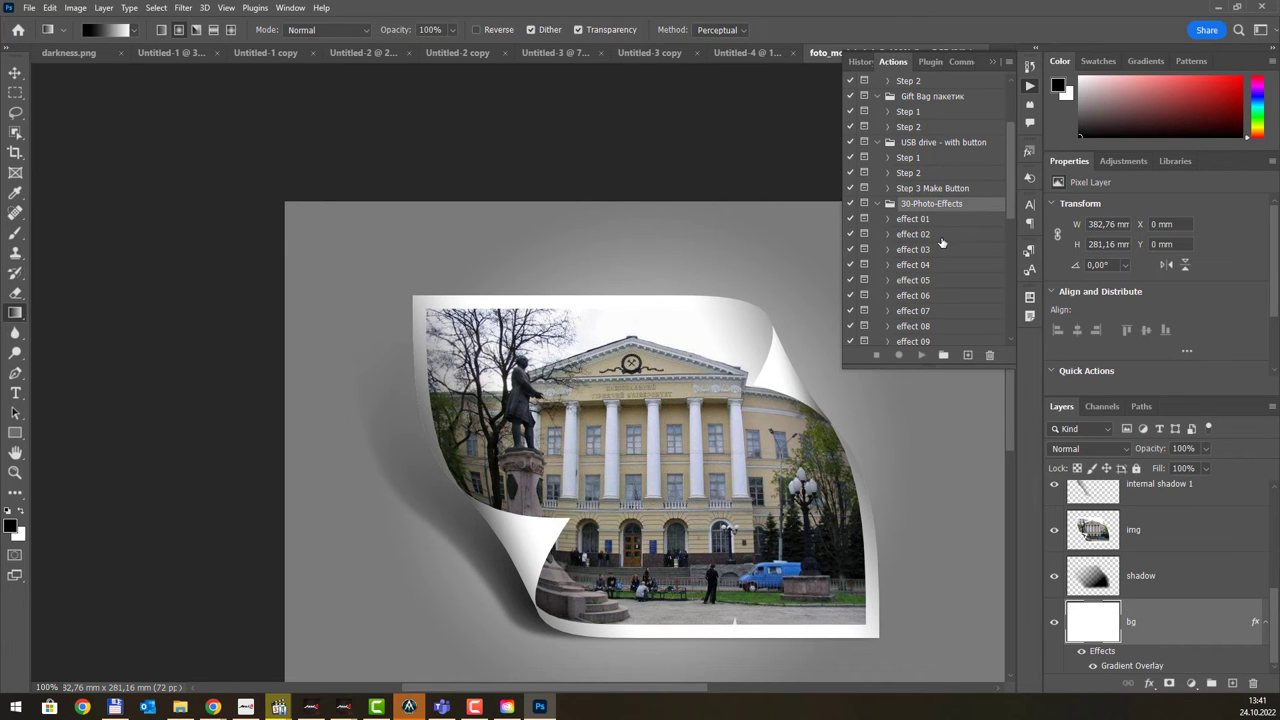
pyautogui.scroll(-3, 938, 238)
pyautogui.scroll(-2, 930, 233)
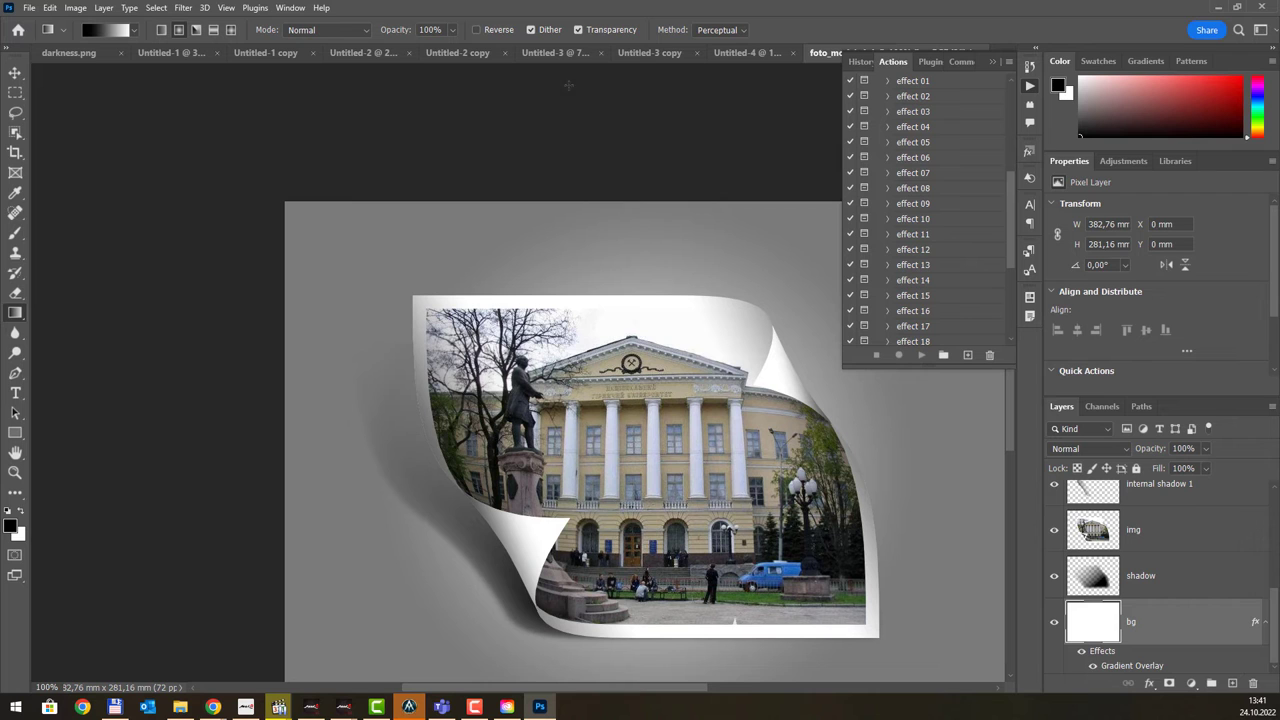
# - Switch between document tabs back to the plain building photo
pyautogui.click(993, 62)
pyautogui.click(747, 53)
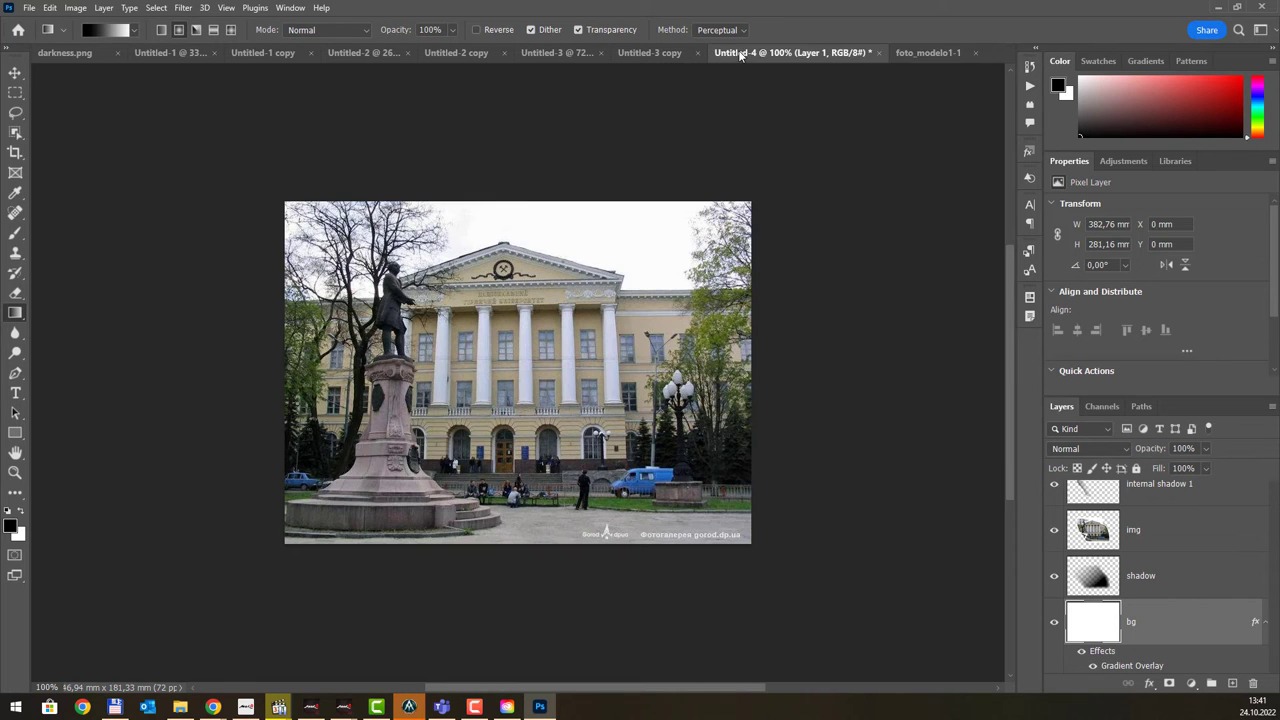
pyautogui.click(672, 54)
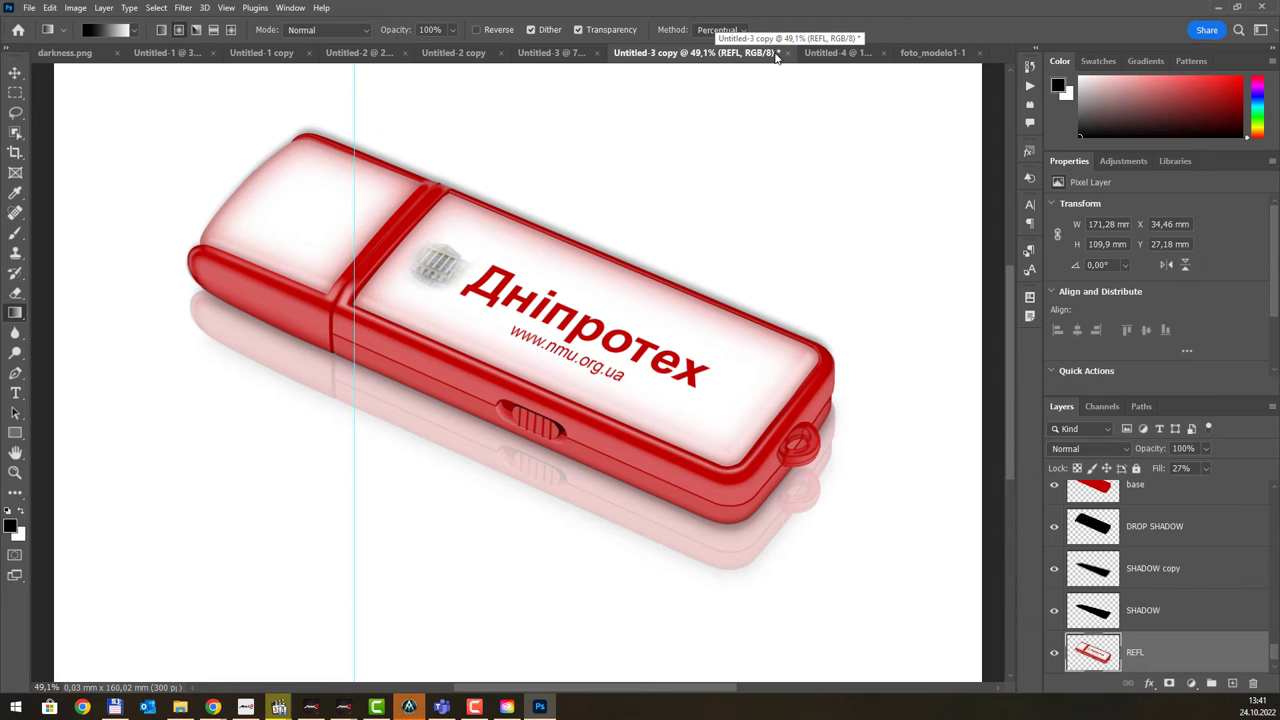
pyautogui.click(836, 54)
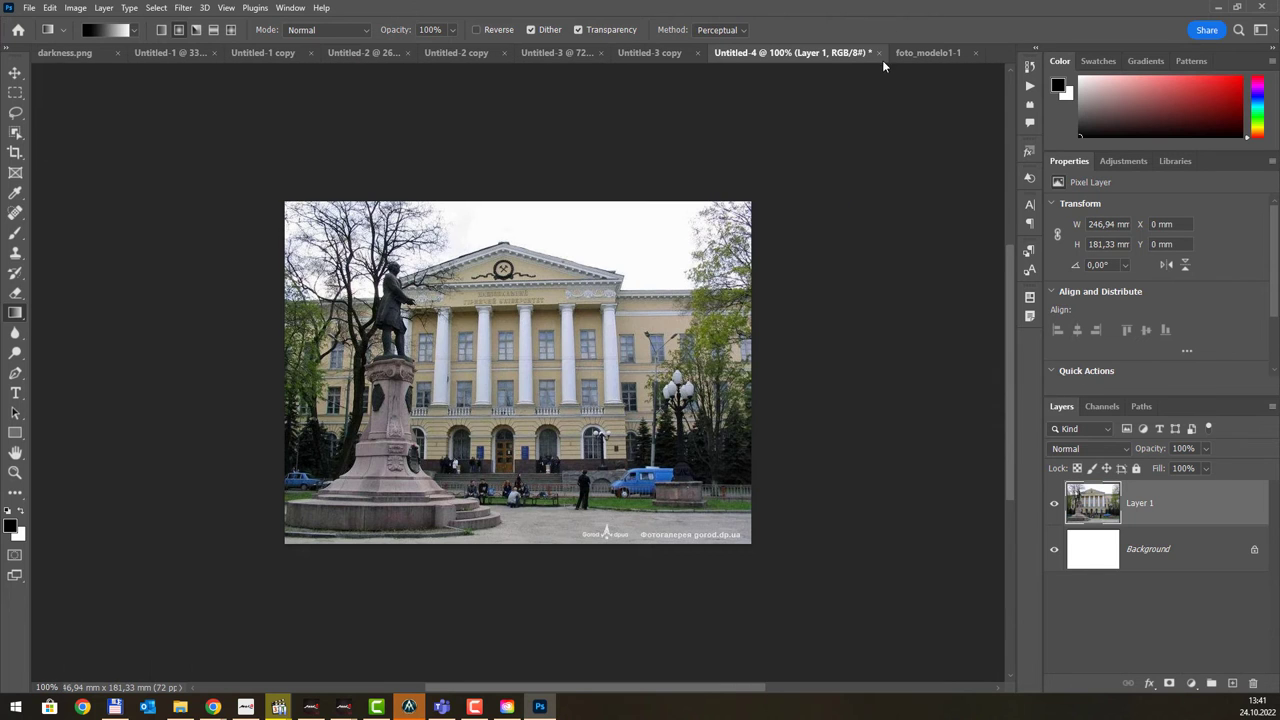
# - Run effect 12 past the Define Stroke prompt to tear the photo in two
pyautogui.click(1031, 88)
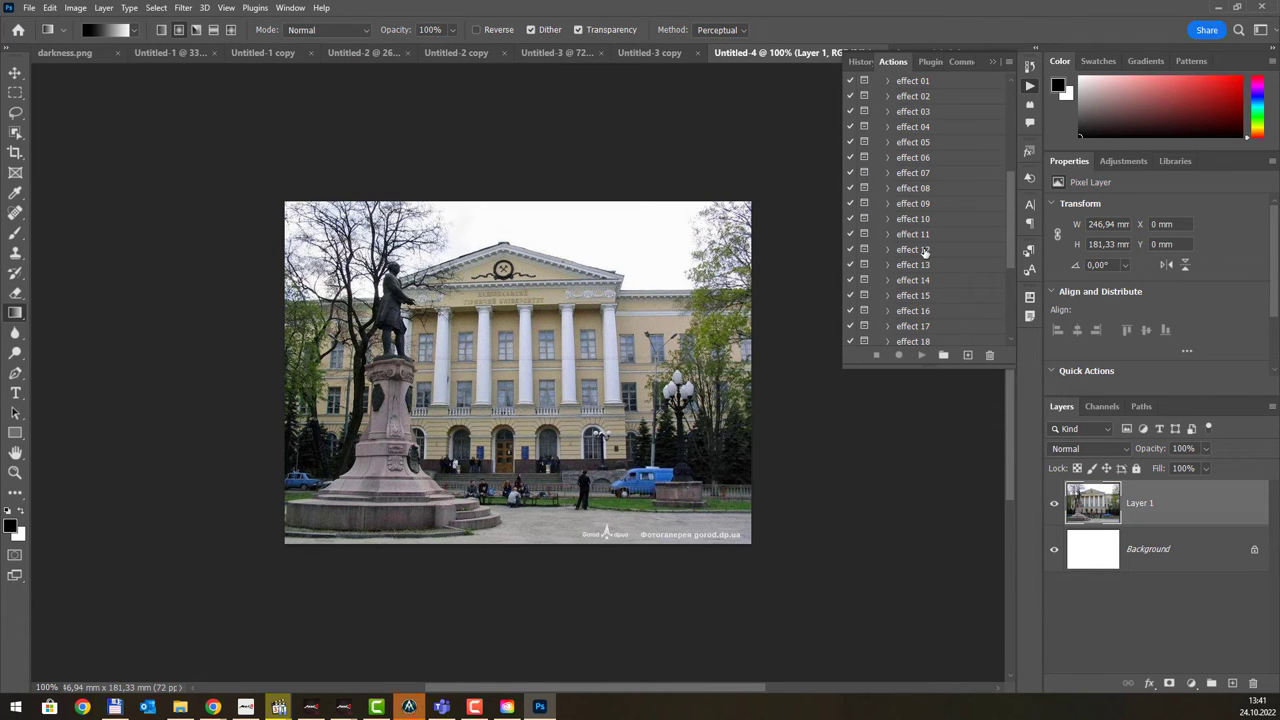
pyautogui.click(925, 250)
pyautogui.click(921, 355)
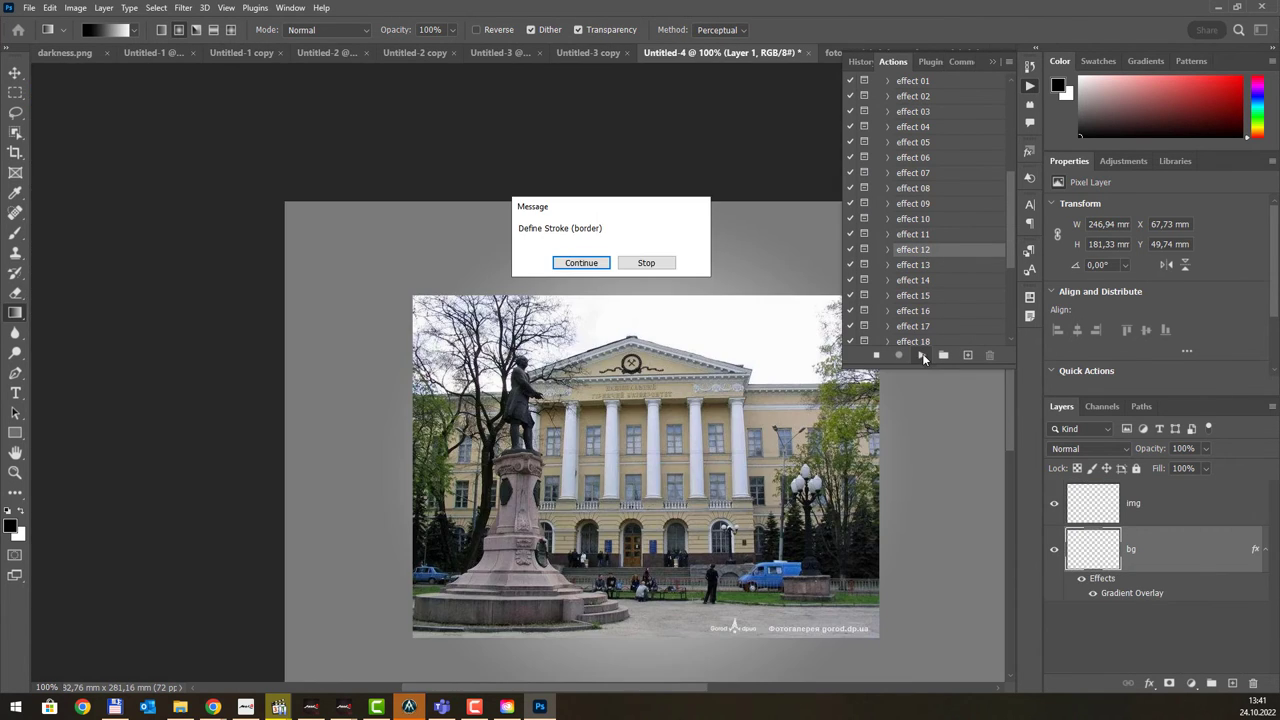
pyautogui.click(578, 264)
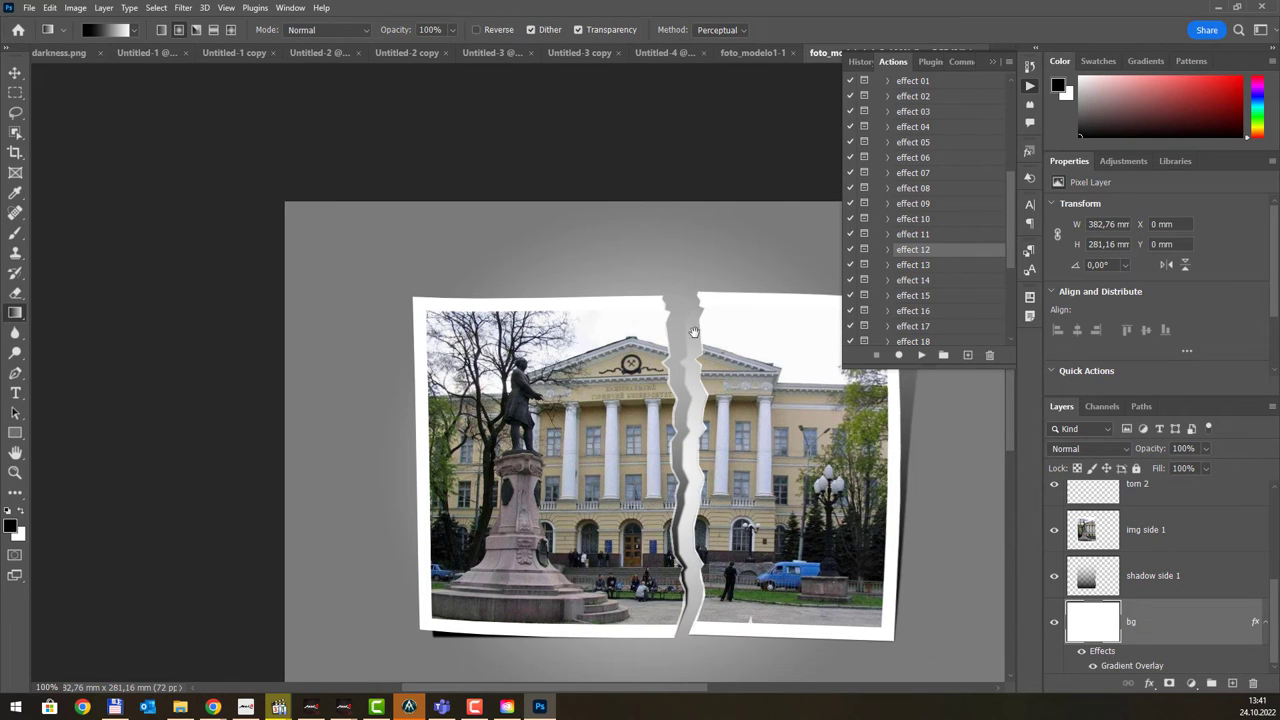
pyautogui.moveTo(695, 333); pyautogui.dragTo(507, 244)
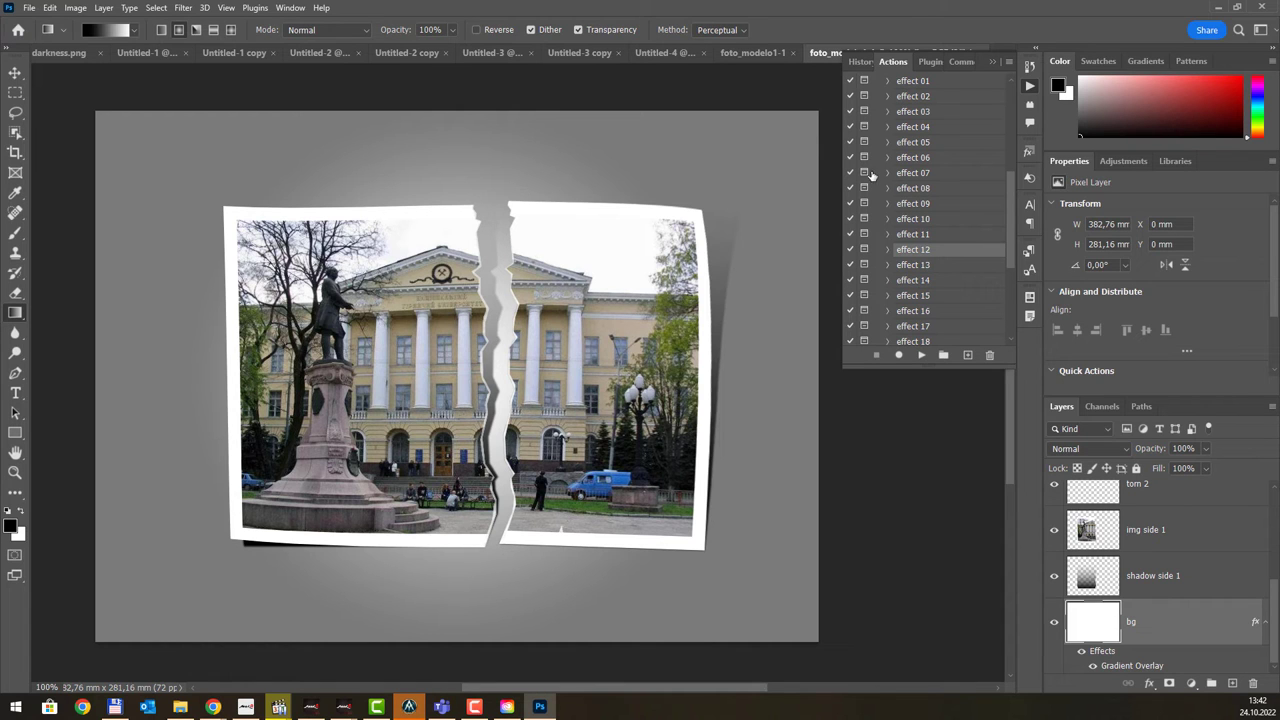
# - Collapse the 30-Photo-Effects, Book - Hardback Tilted, USB drive and Наші уподобання action sets
pyautogui.scroll(2, 926, 170)
pyautogui.scroll(1, 926, 170)
pyautogui.scroll(1, 900, 180)
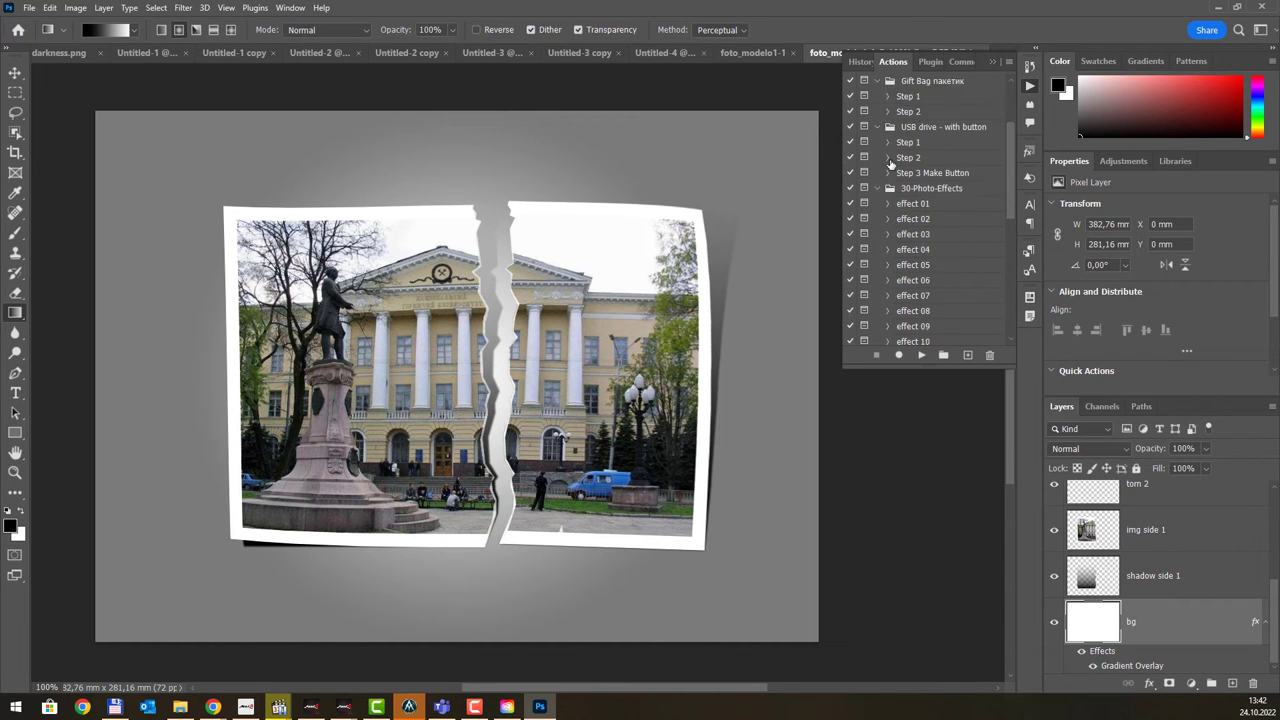
pyautogui.click(878, 219)
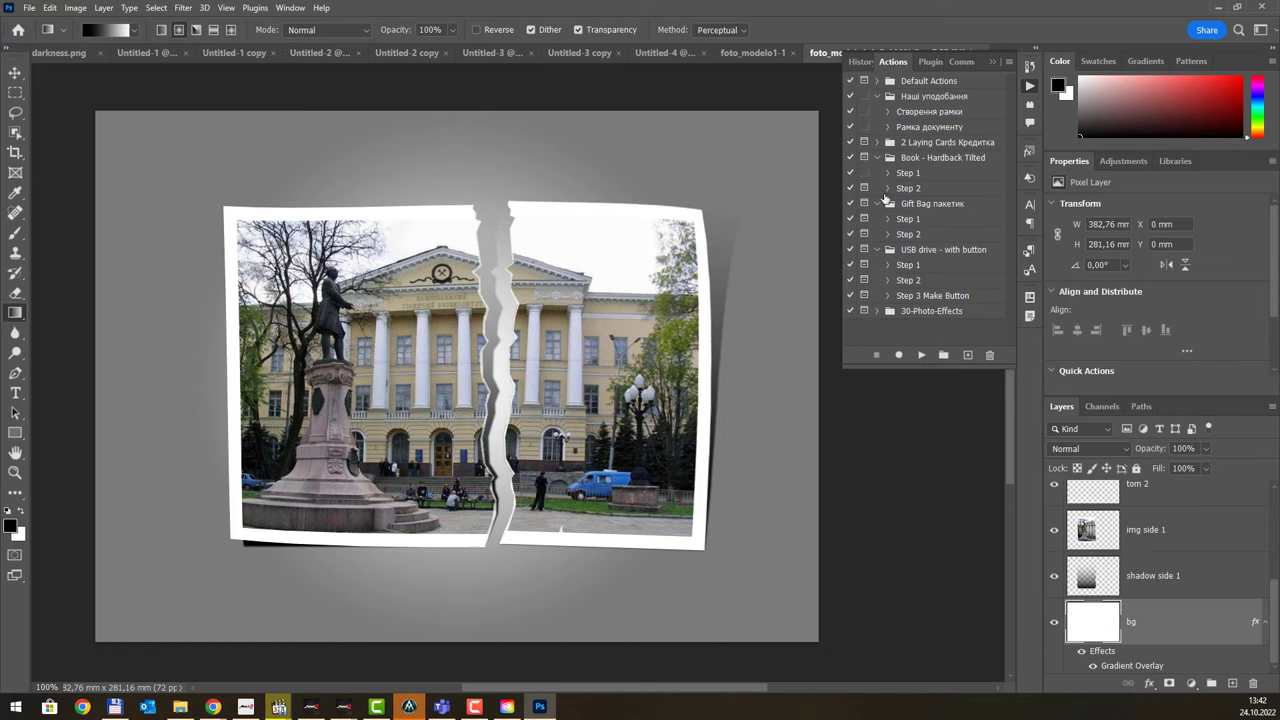
pyautogui.click(877, 158)
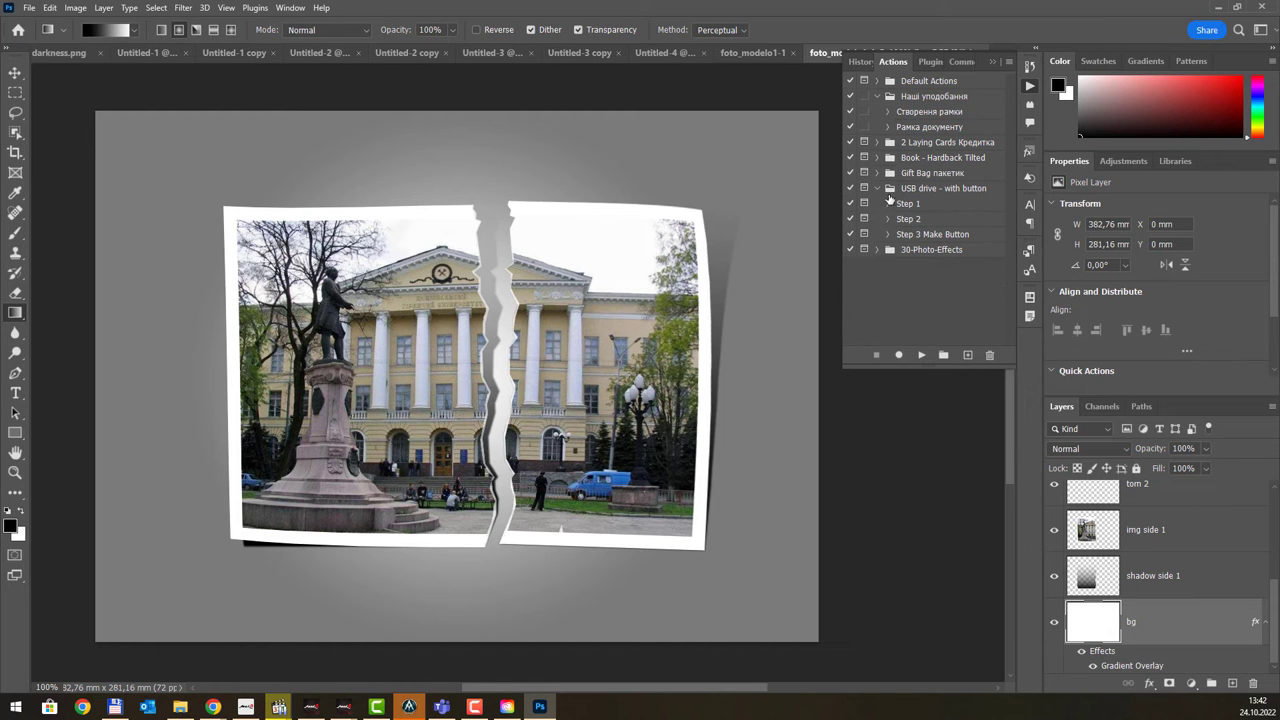
pyautogui.click(877, 188)
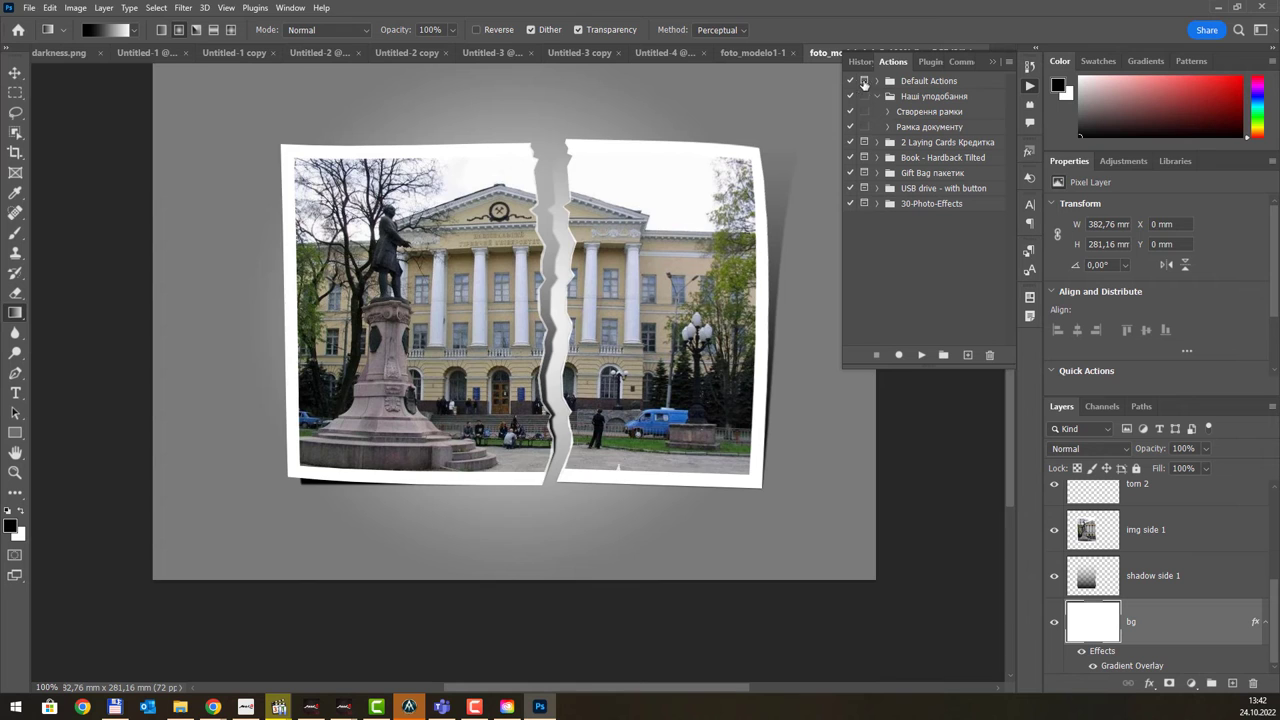
pyautogui.hotkey('ctrl', '0')
pyautogui.click(877, 96)
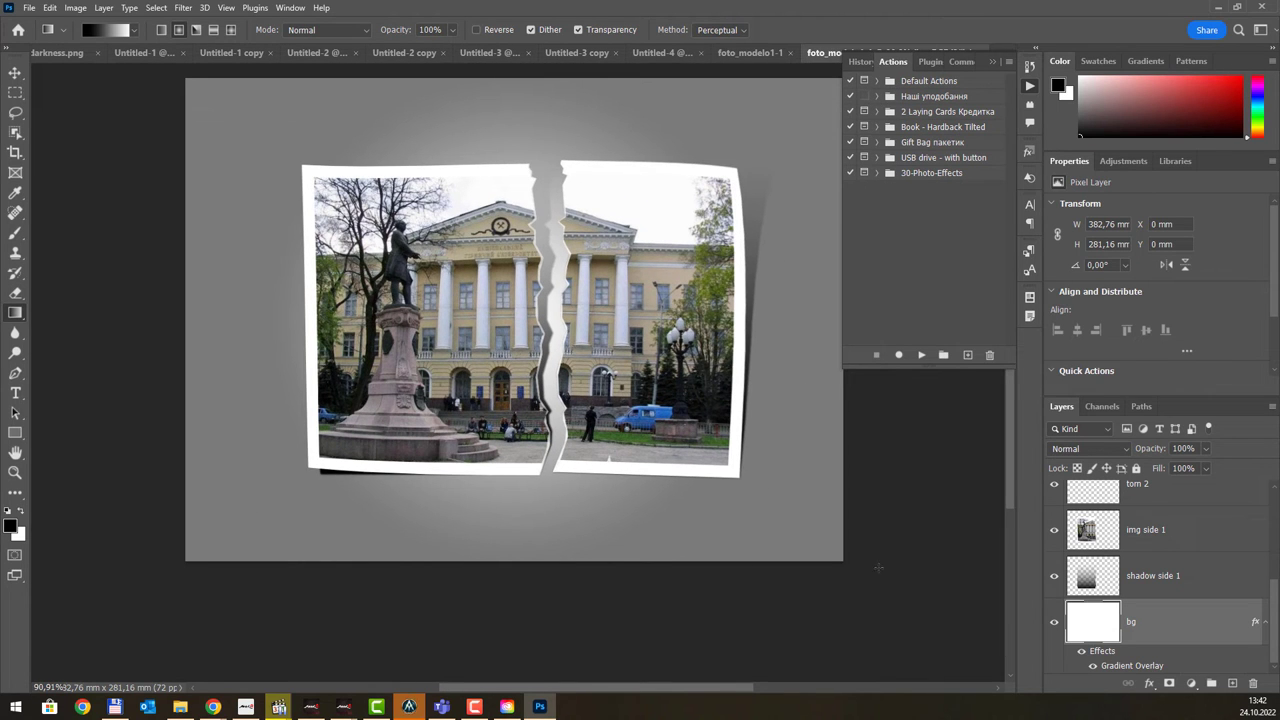
pyautogui.click(1009, 63)
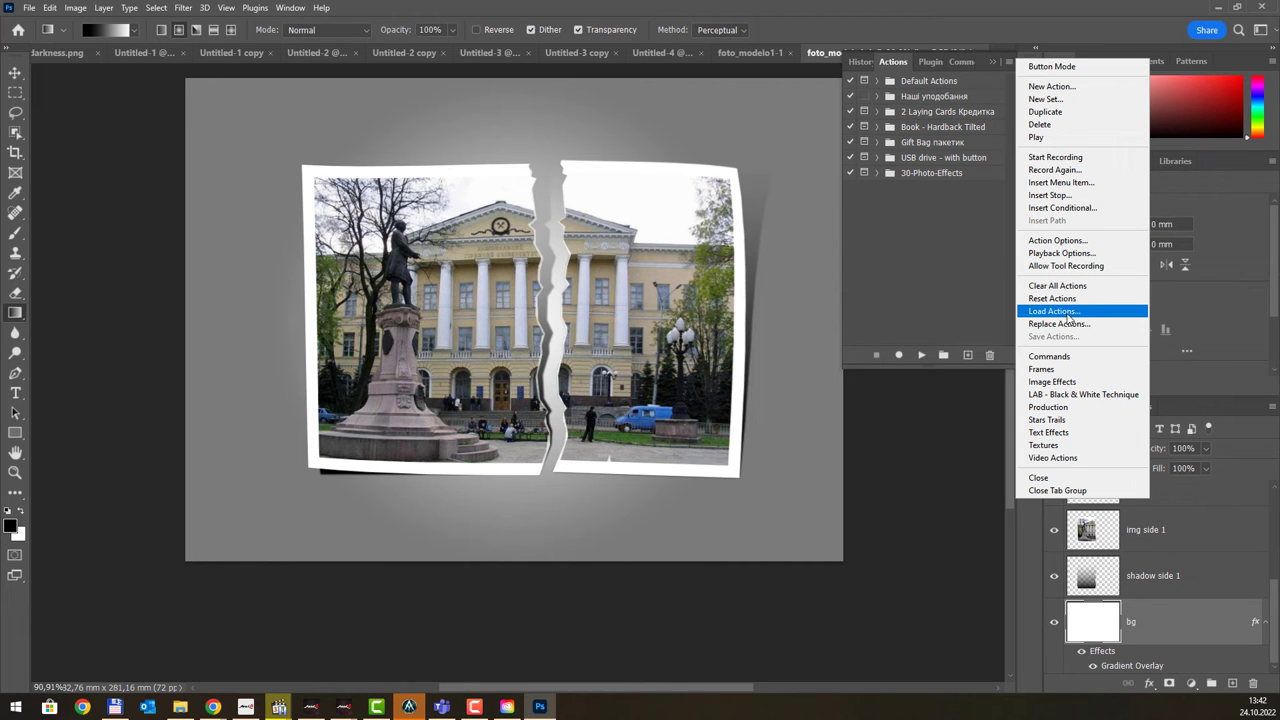
# - Browse the Load Actions dialog to the PhotoshopActionScripts K177ok > Actions folder
pyautogui.click(1066, 314)
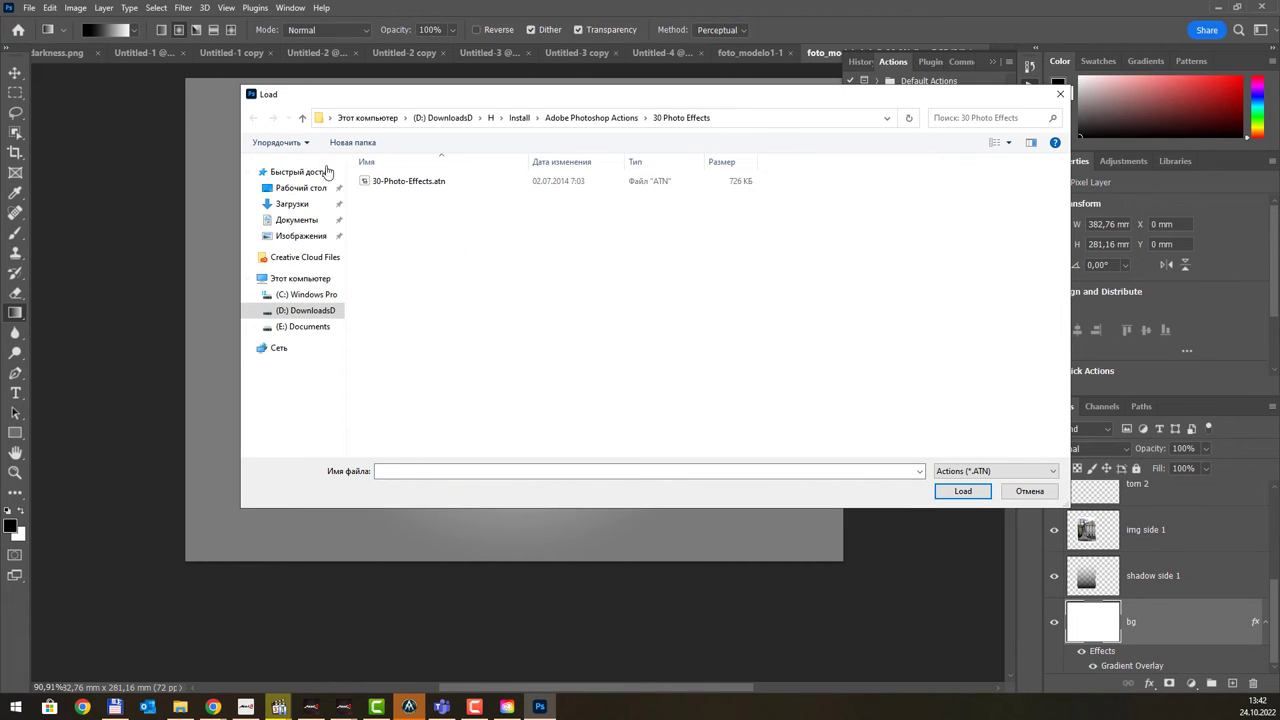
pyautogui.click(302, 118)
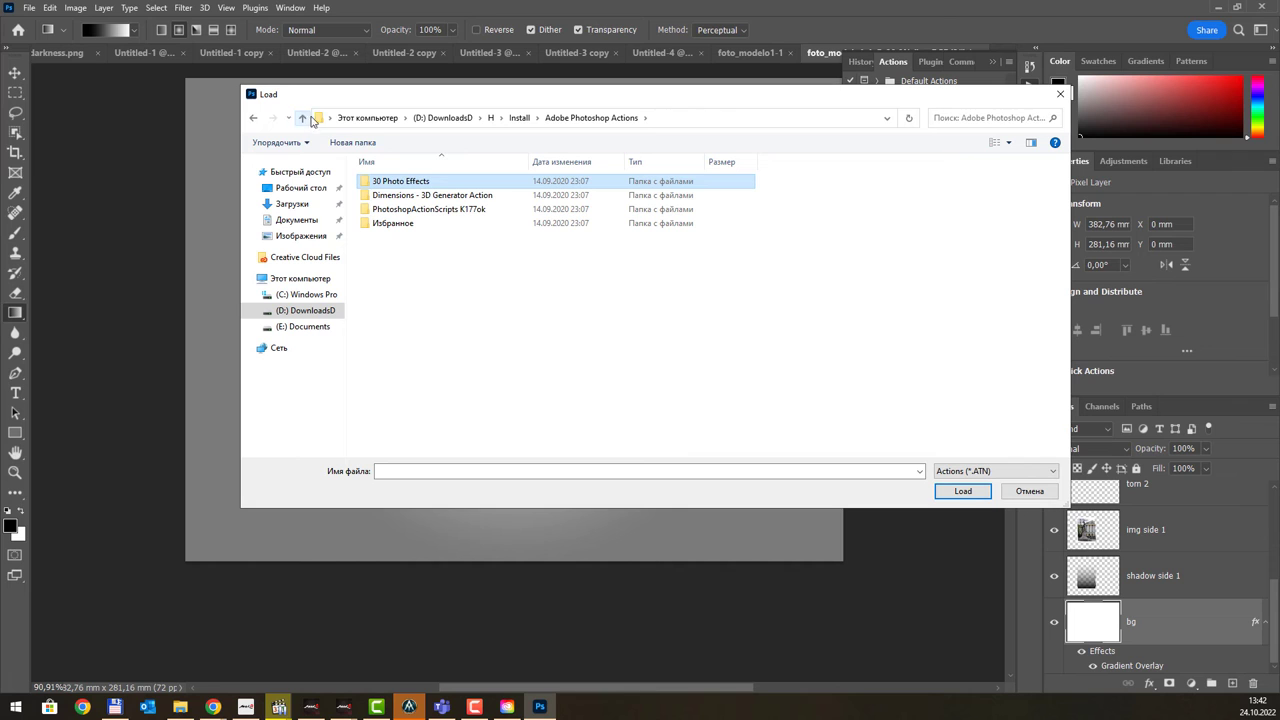
pyautogui.doubleClick(468, 197)
pyautogui.click(302, 118)
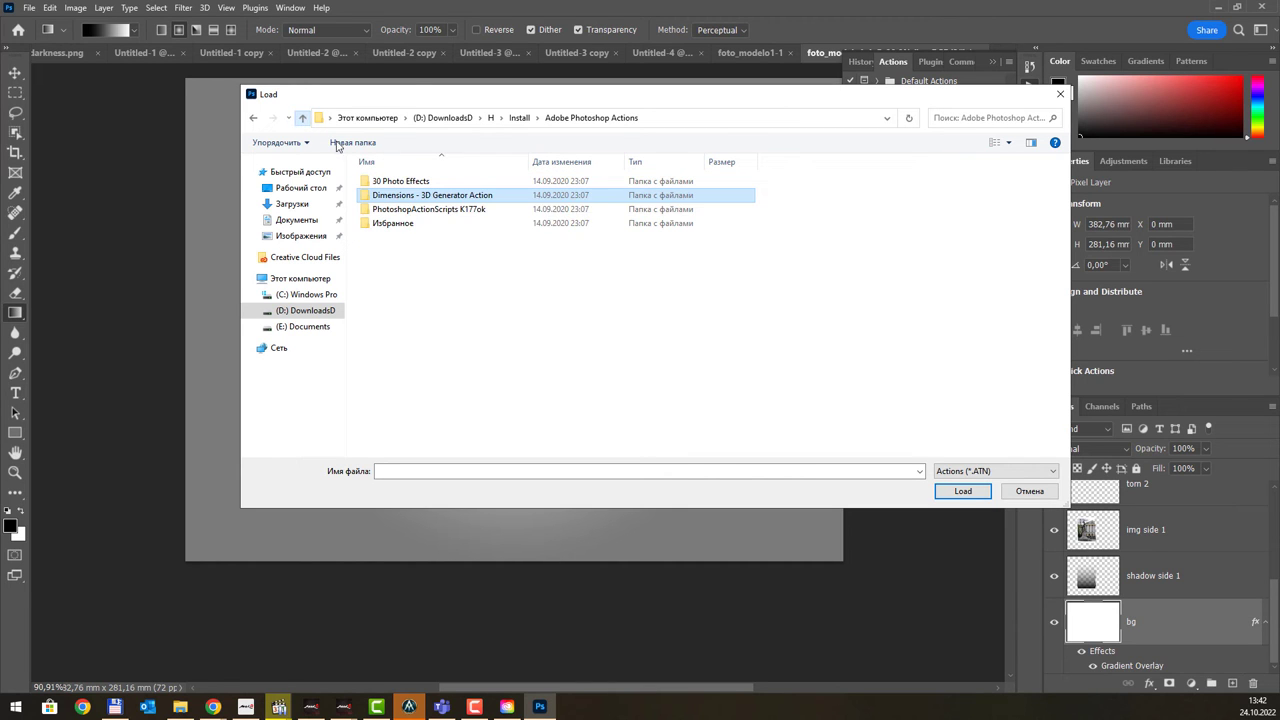
pyautogui.doubleClick(440, 210)
pyautogui.doubleClick(402, 182)
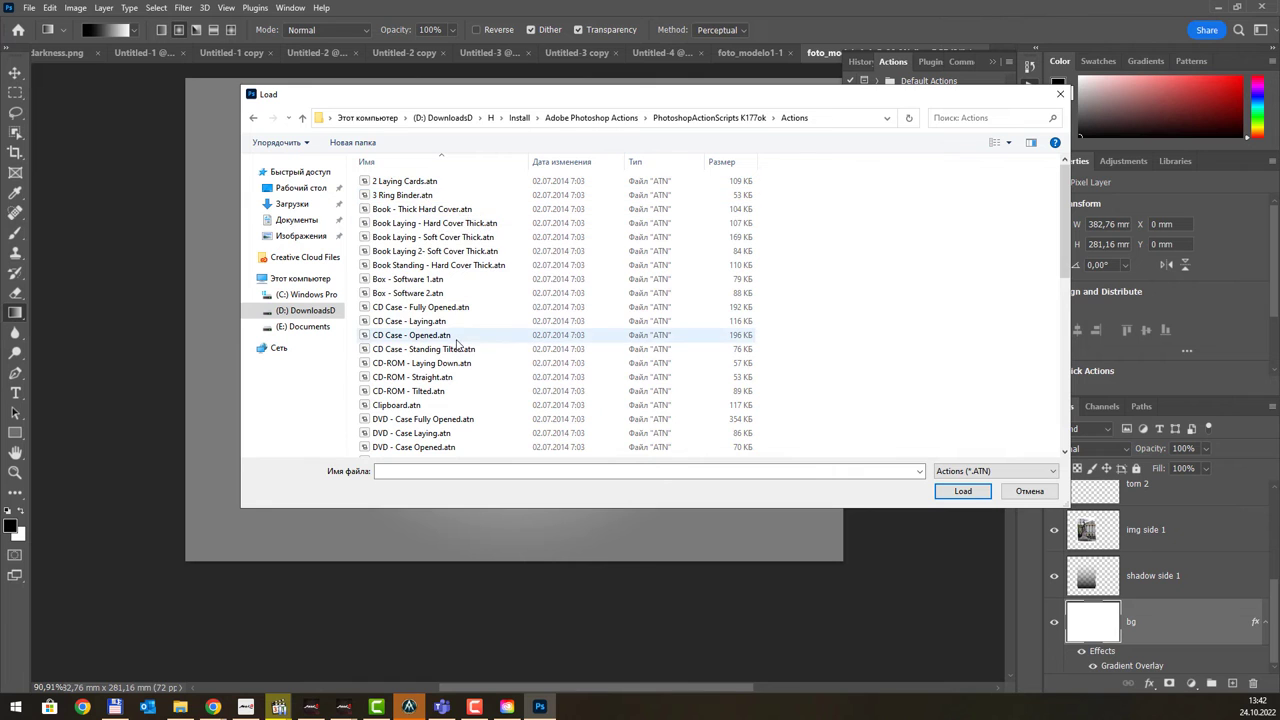
# - Select Milk Carton.atn among the action files and load it
pyautogui.scroll(-2, 455, 345)
pyautogui.click(441, 255)
pyautogui.scroll(-1, 472, 320)
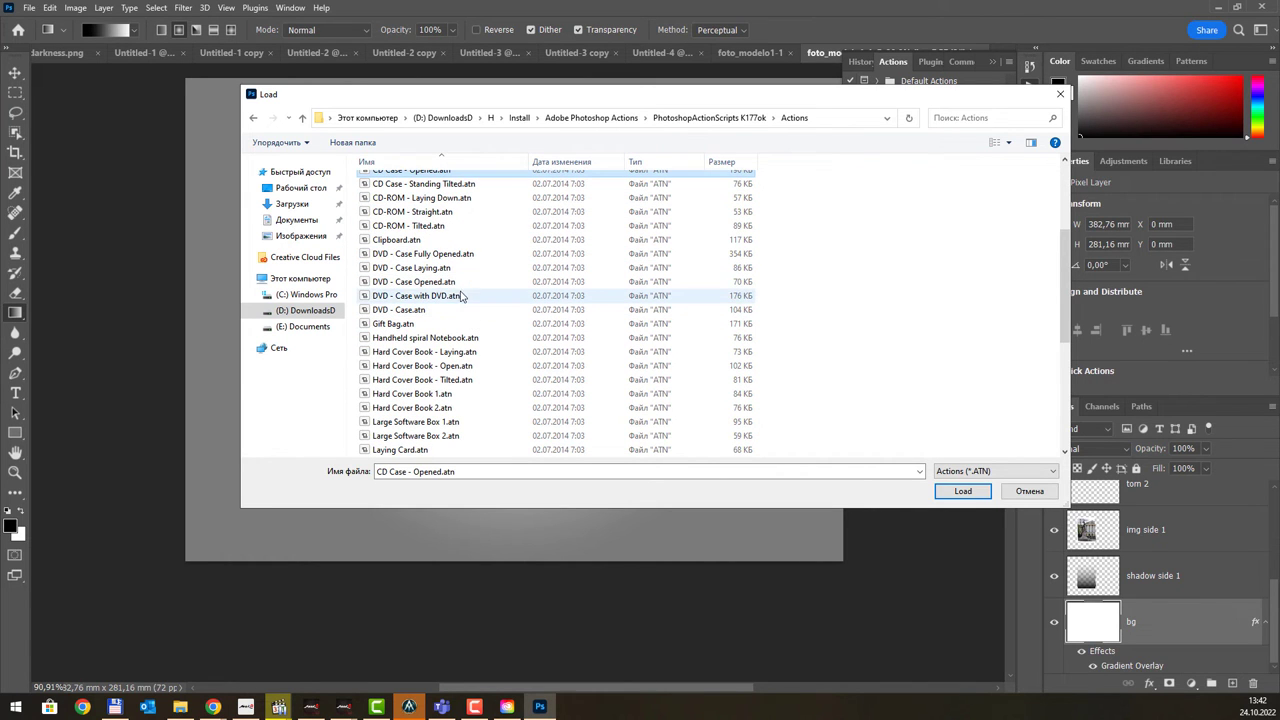
pyautogui.scroll(-2, 470, 311)
pyautogui.scroll(-2, 470, 311)
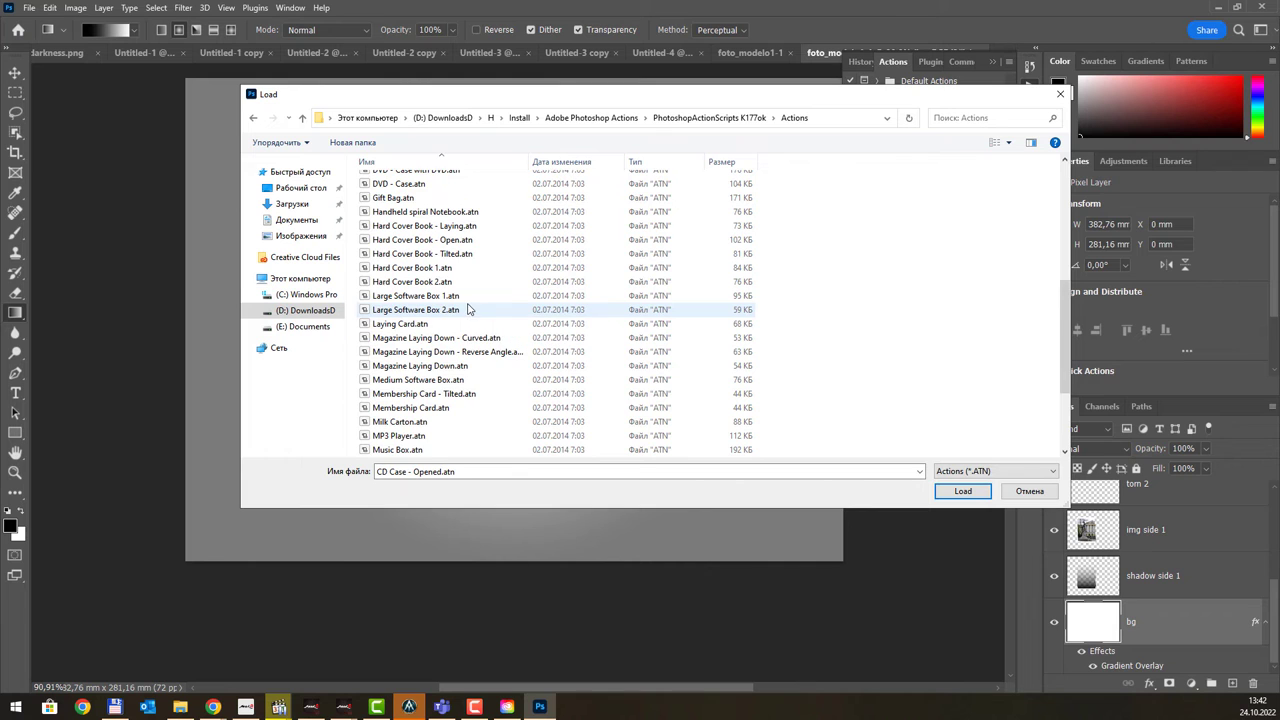
pyautogui.scroll(-2, 470, 311)
pyautogui.click(416, 352)
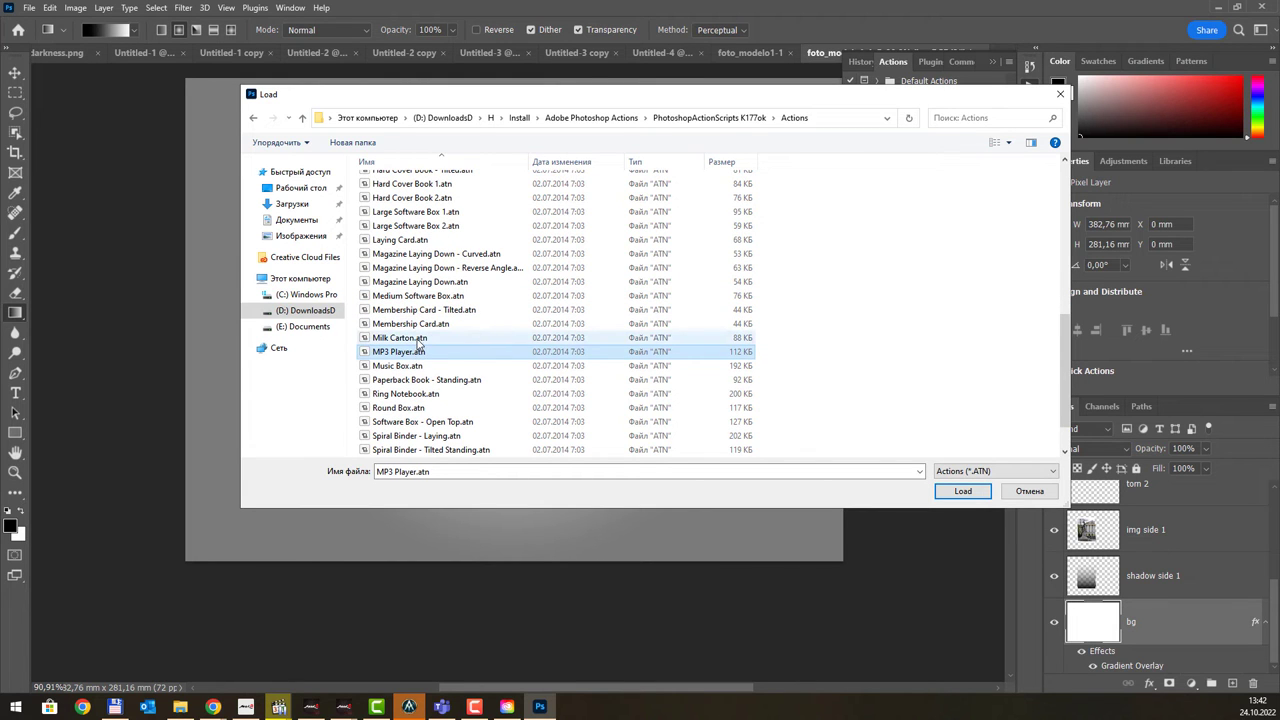
pyautogui.click(418, 338)
pyautogui.click(962, 491)
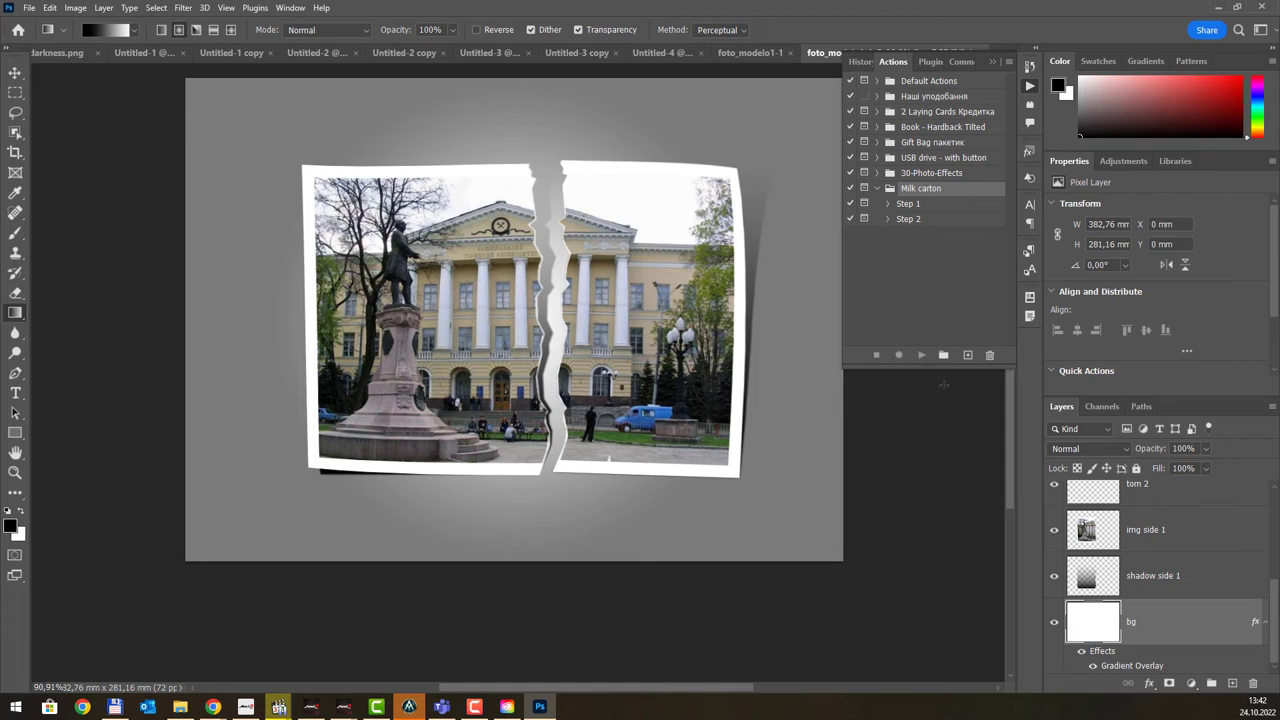
# - Run Milk carton Step 1 and change the web address site name to Знання
pyautogui.click(919, 204)
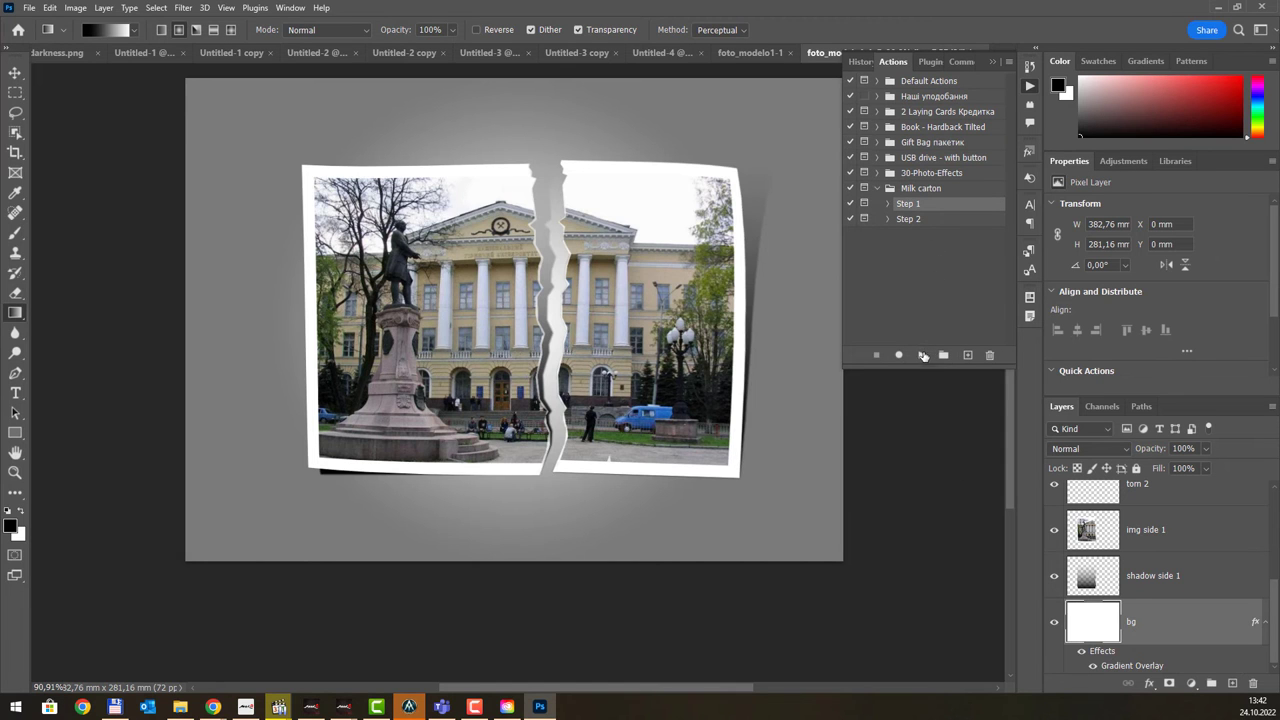
pyautogui.click(922, 355)
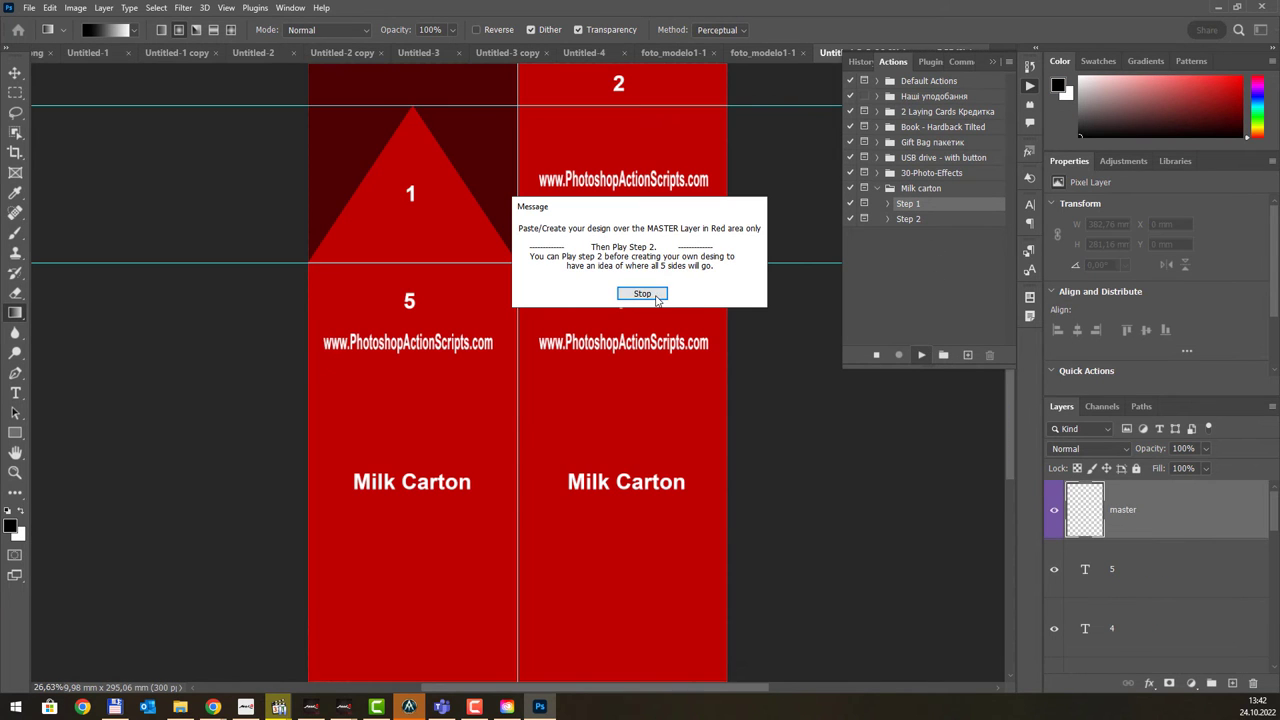
pyautogui.click(642, 297)
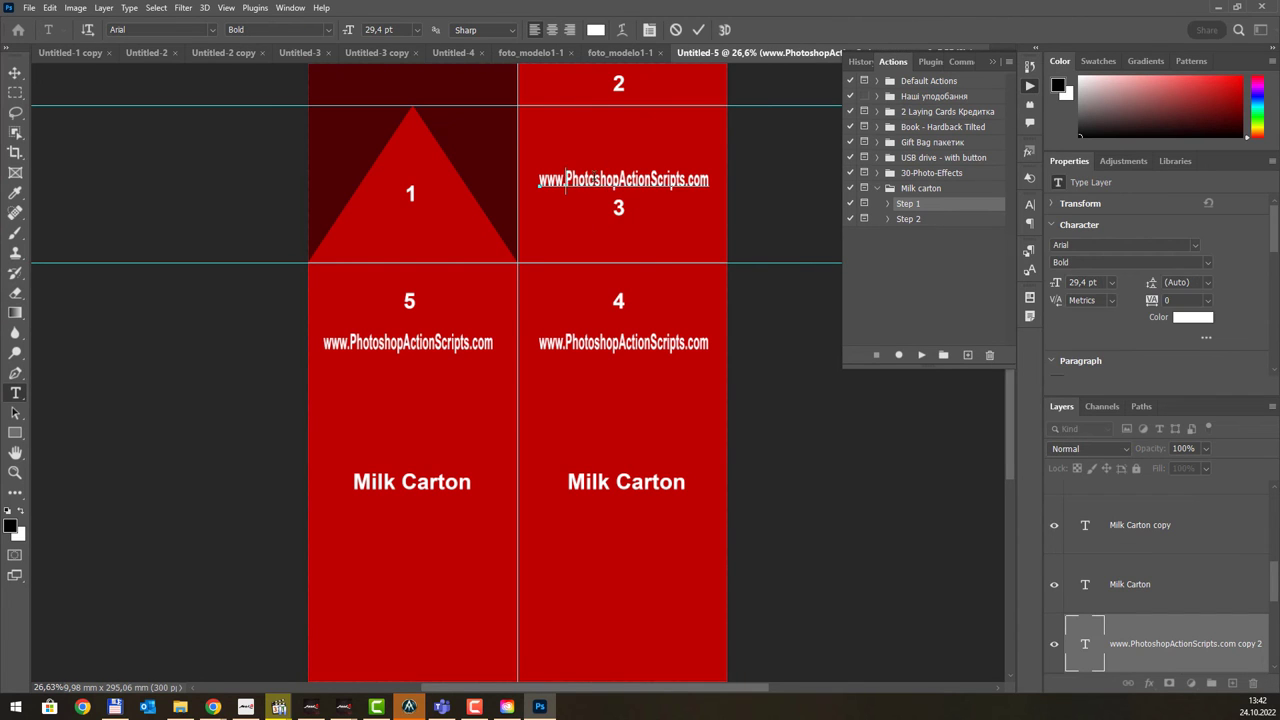
pyautogui.moveTo(565, 180); pyautogui.dragTo(764, 193)
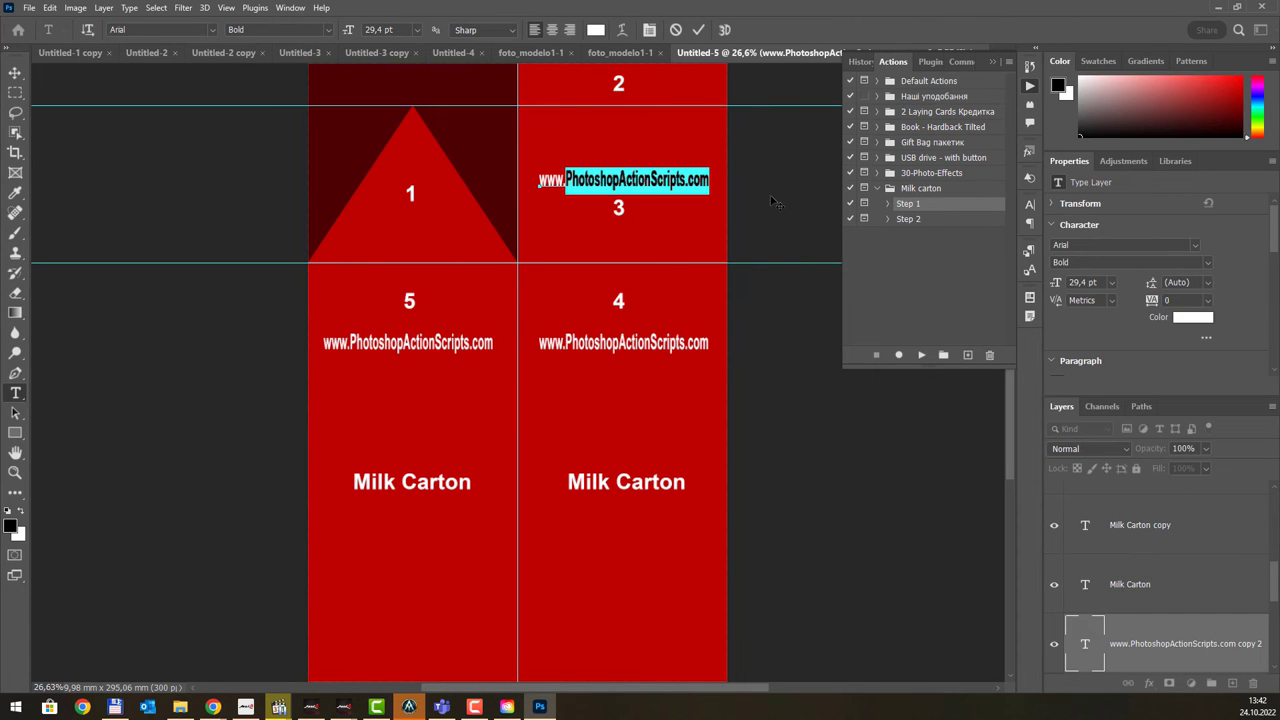
pyautogui.write('pyyy')
pyautogui.hotkey('shift', 'Left')
pyautogui.hotkey('shift', 'Left')
pyautogui.hotkey('shift', 'Left')
pyautogui.hotkey('shift', 'Left')
pyautogui.write('Знання')
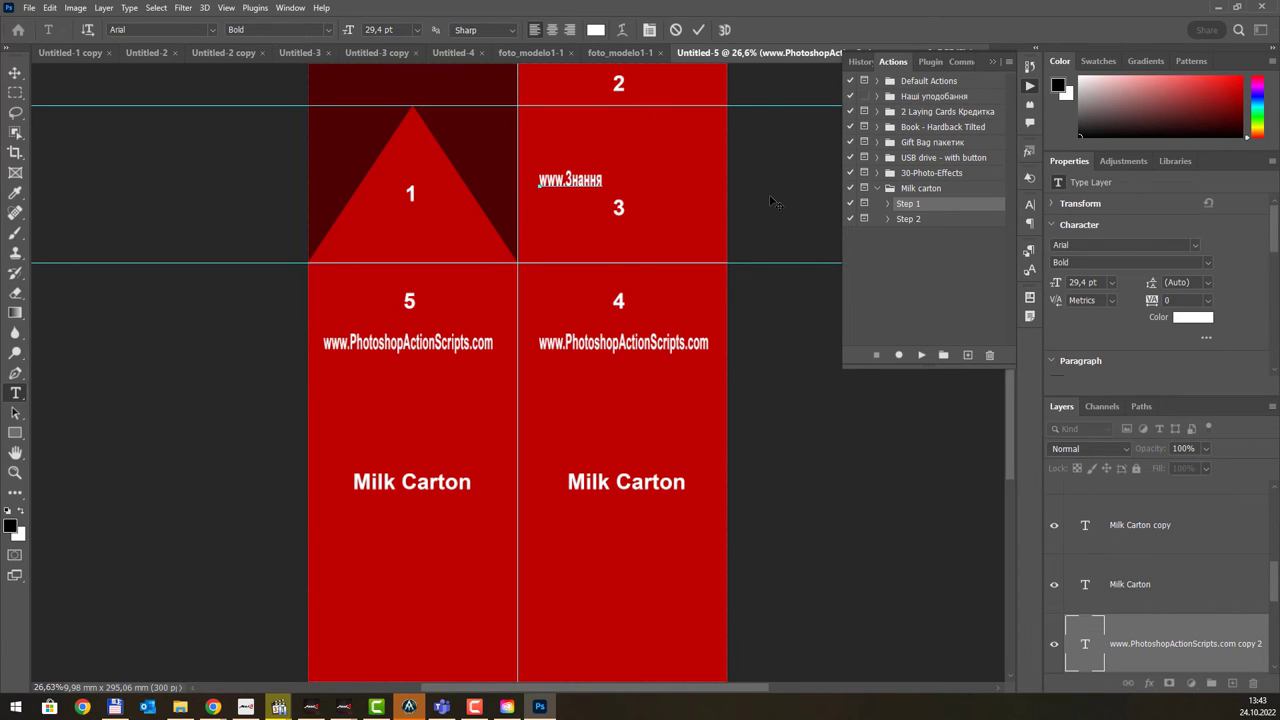
pyautogui.hotkey('ctrl', 'Return')
# - Replace the second Milk Carton text with 'Дніпровське'
pyautogui.click(640, 482)
pyautogui.hotkey('ctrl', 'a')
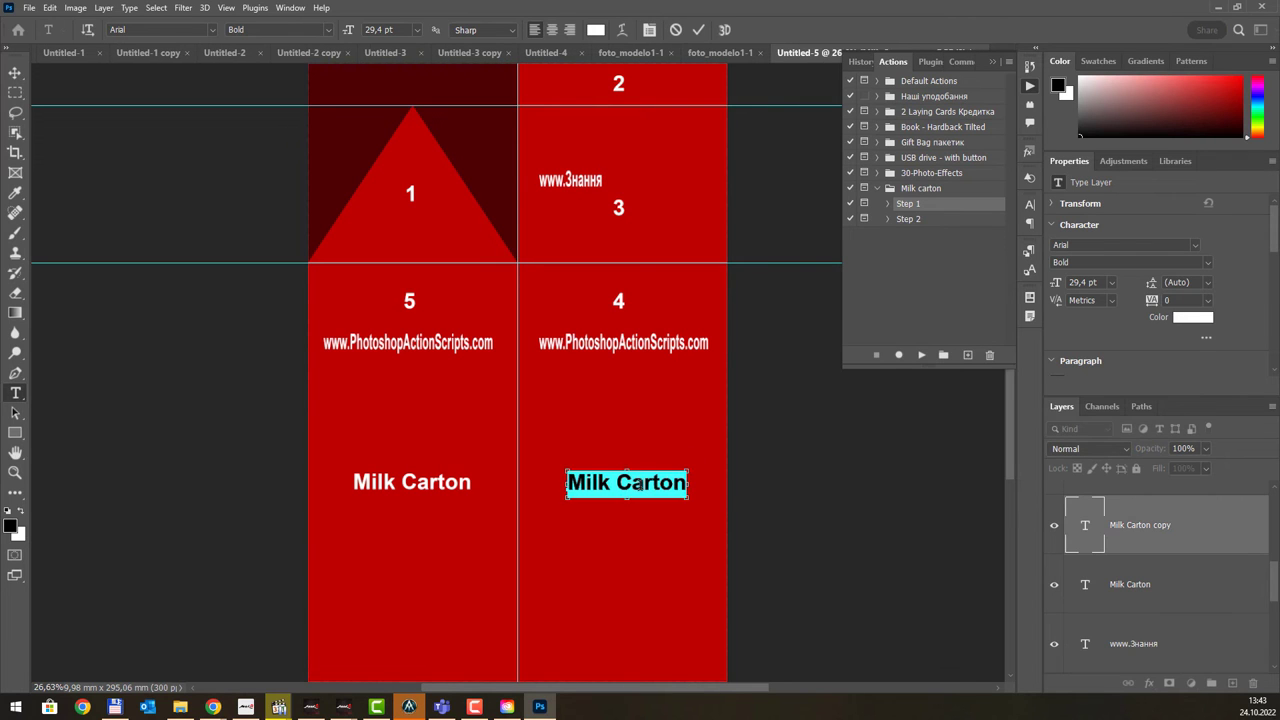
pyautogui.write('Дныпро')
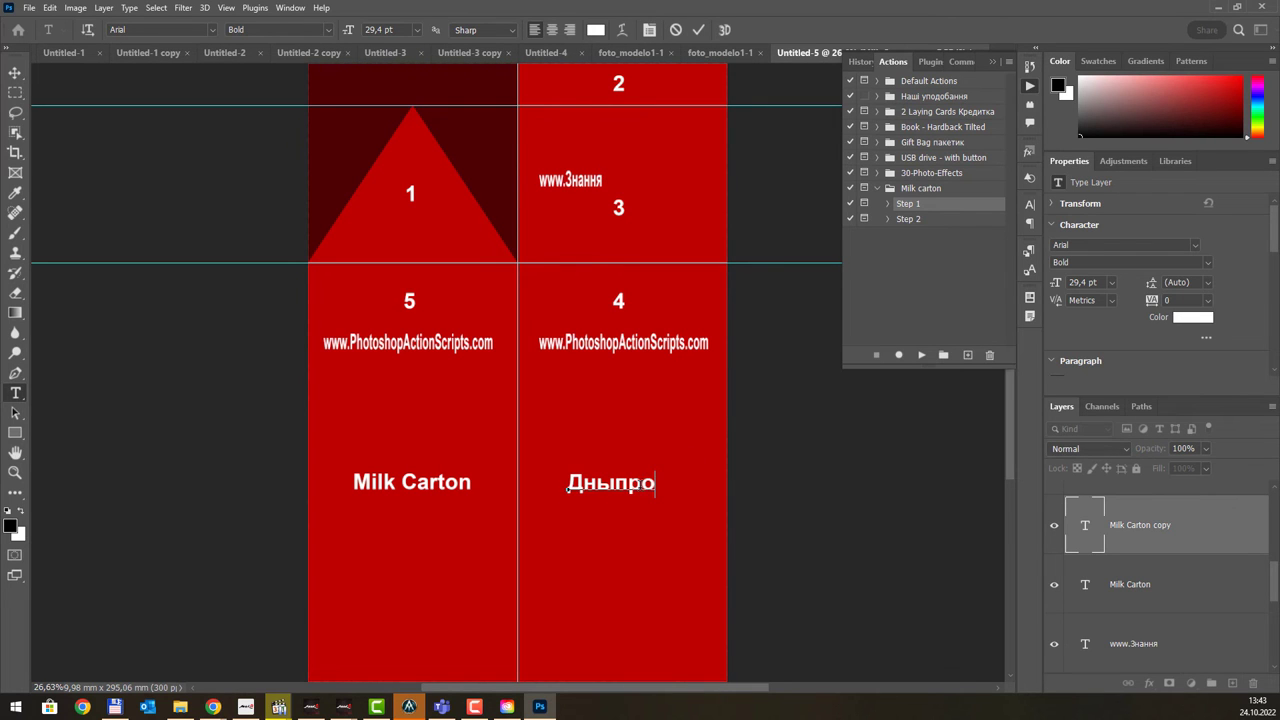
pyautogui.press('BackSpace')
pyautogui.press('BackSpace')
pyautogui.press('BackSpace')
pyautogui.write('іпровське')
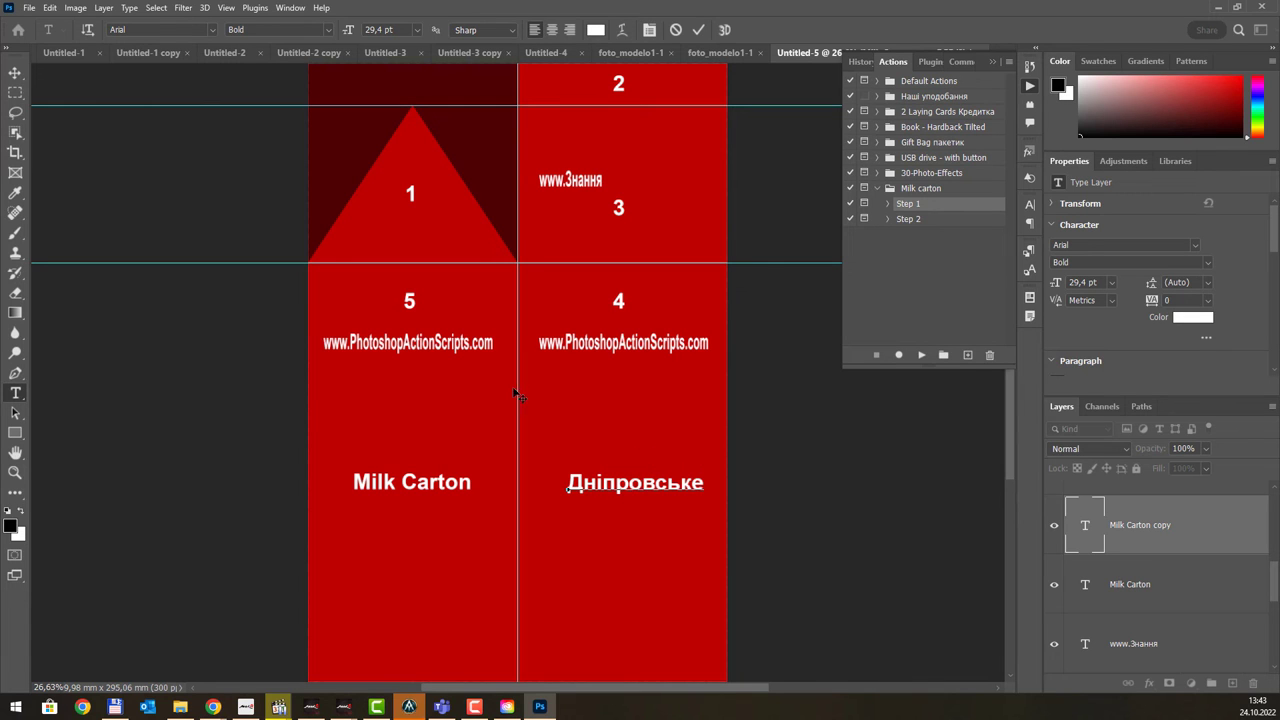
pyautogui.click(15, 72)
# - Shift Layer 1 from red to orange with Hue +31, then play Step 2
pyautogui.scroll(-5, 1152, 596)
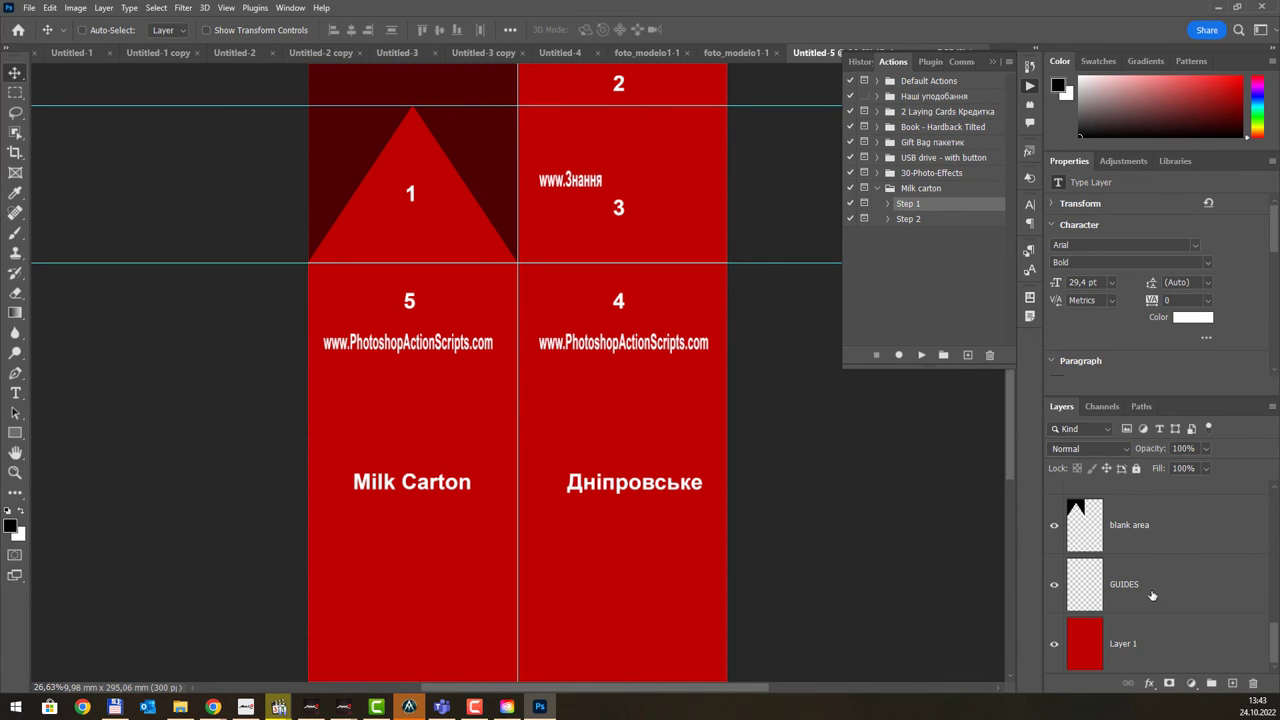
pyautogui.click(1161, 632)
pyautogui.hotkey('ctrl', 'u')
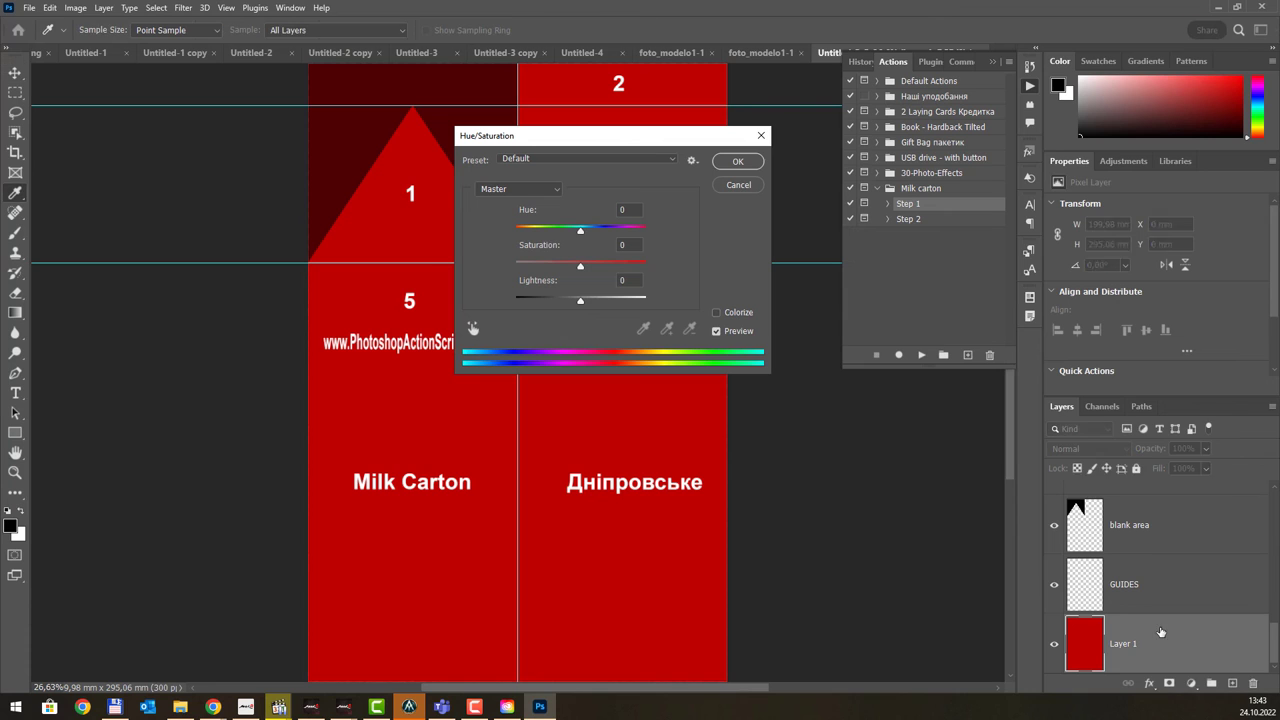
pyautogui.click(601, 230)
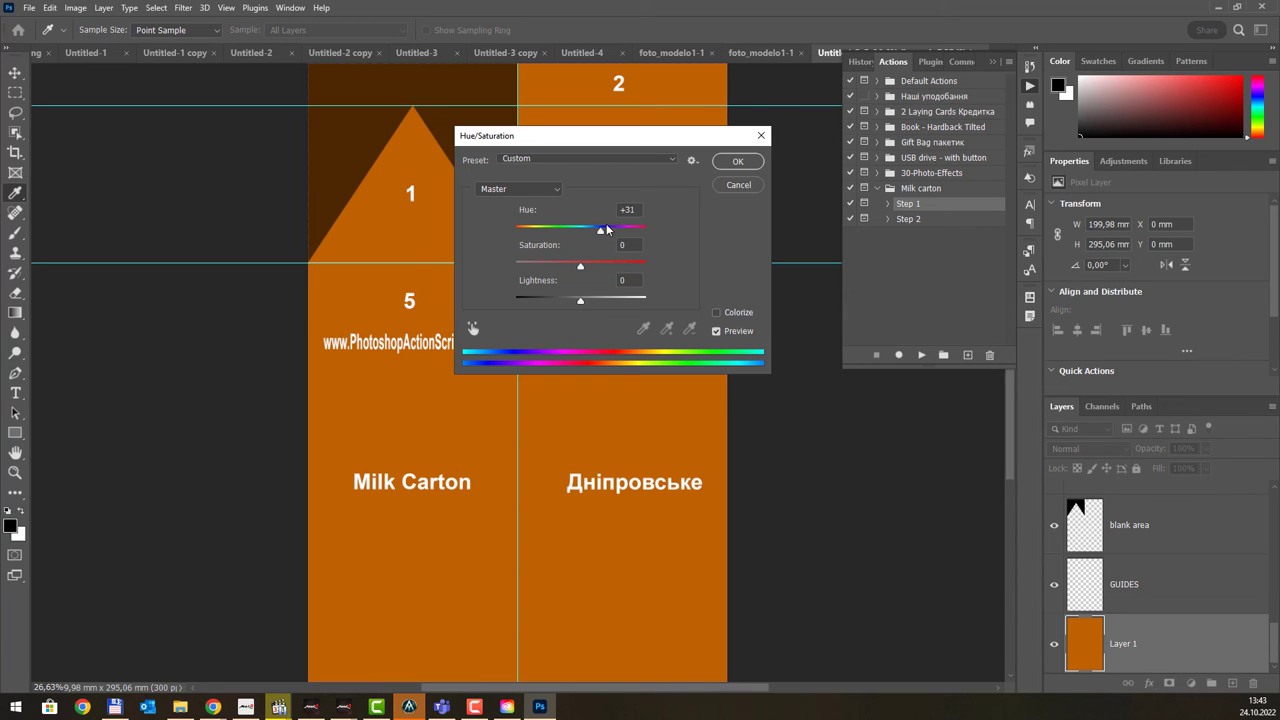
pyautogui.click(737, 161)
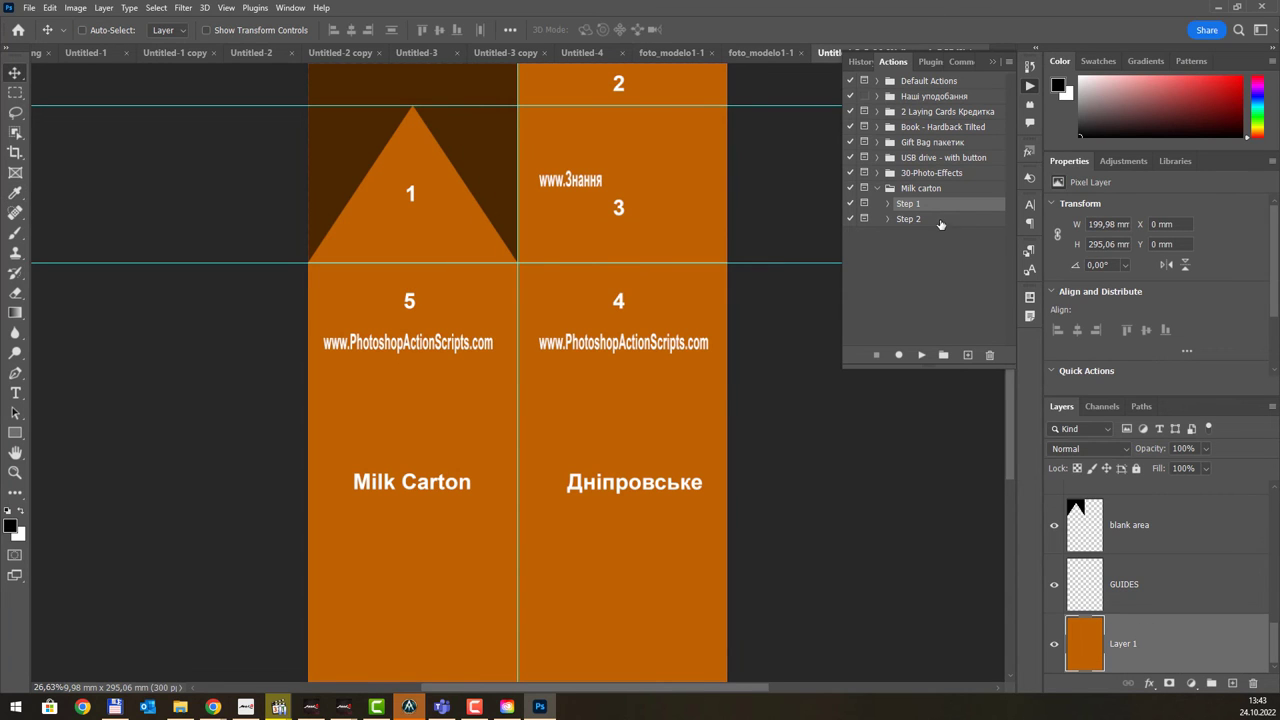
pyautogui.click(940, 221)
pyautogui.click(920, 355)
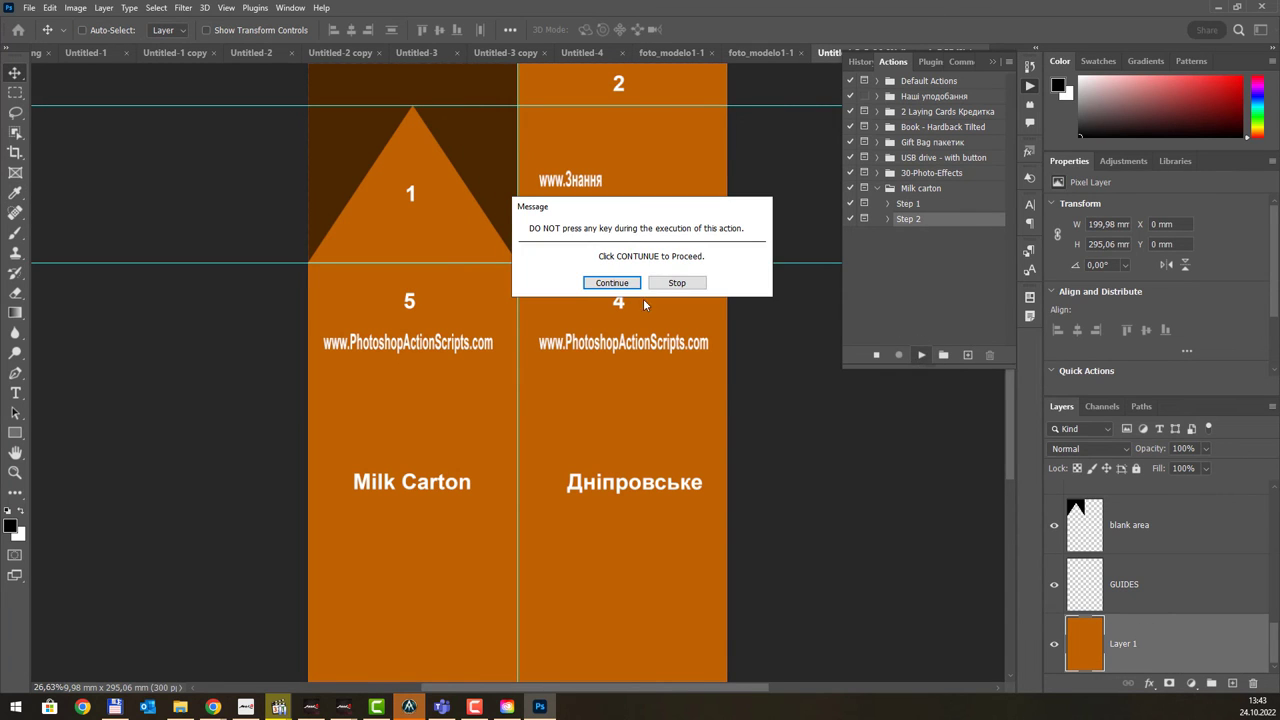
# - Continue the action and dismiss the finish message to reveal the 3D orange carton
pyautogui.click(619, 283)
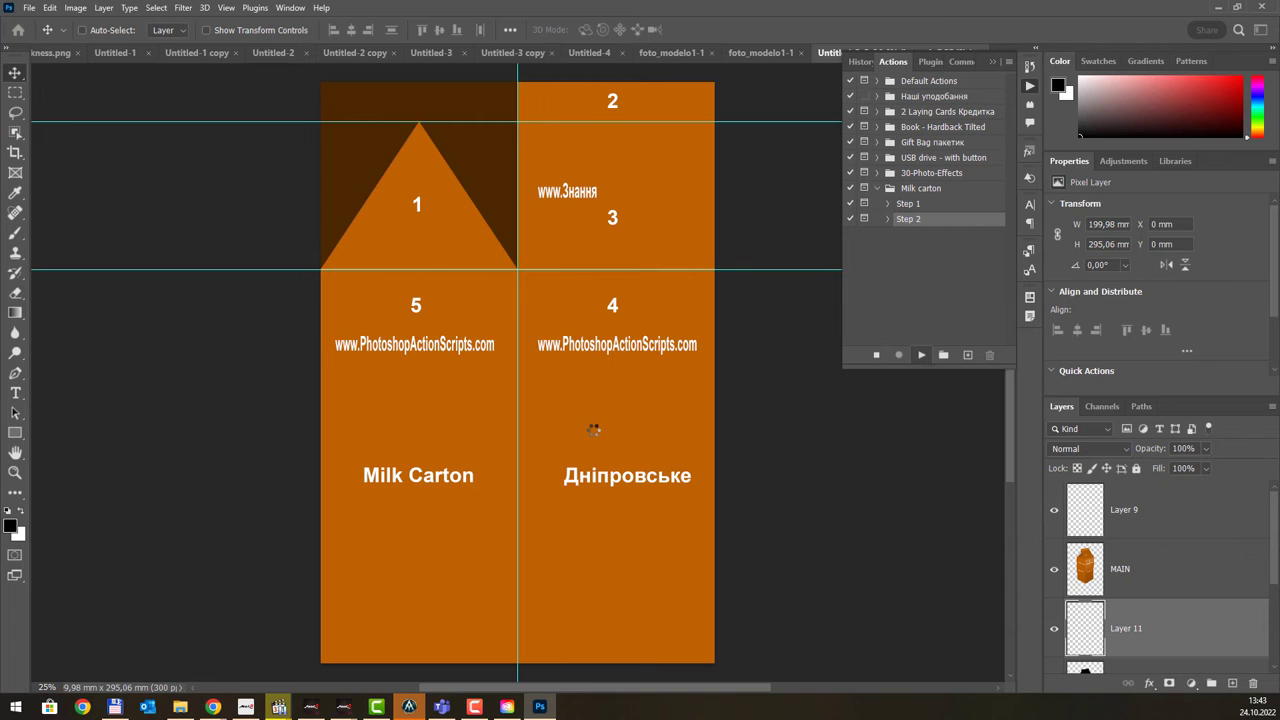
pyautogui.click(612, 303)
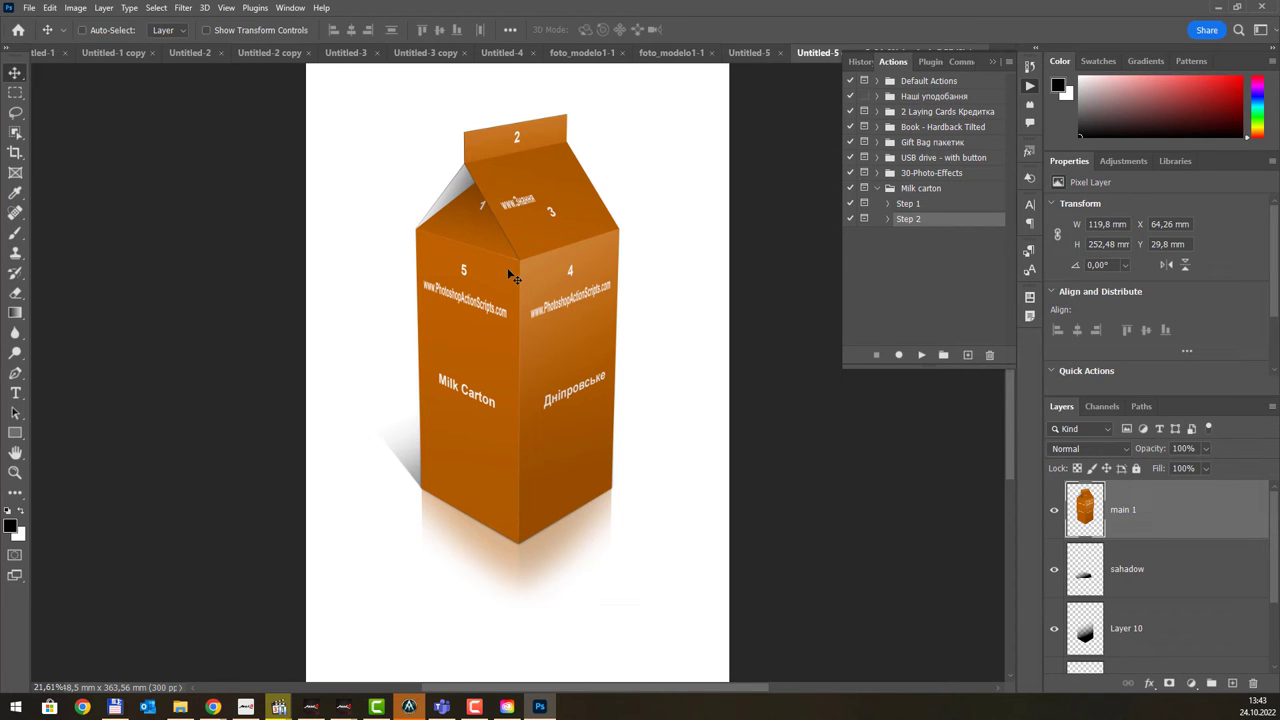
# - Browse the Load Actions dialog's Actions and Превью folders, then close it without loading
pyautogui.click(1008, 62)
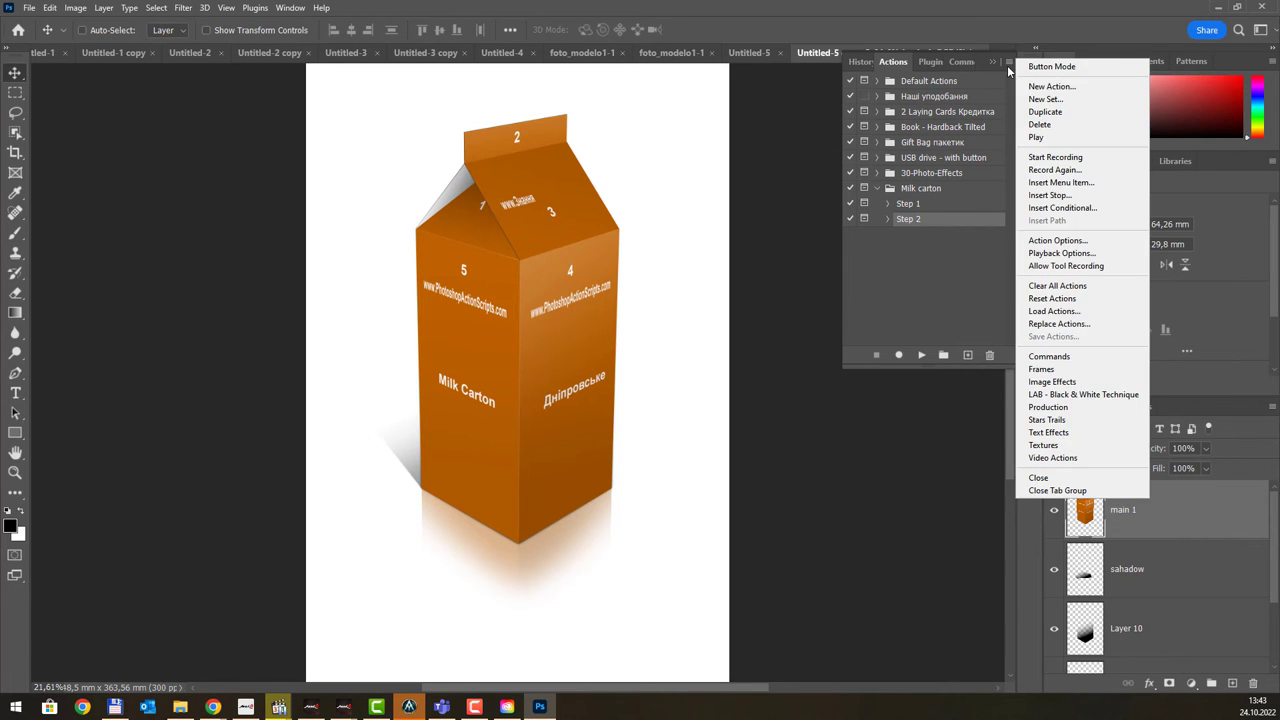
pyautogui.click(1008, 68)
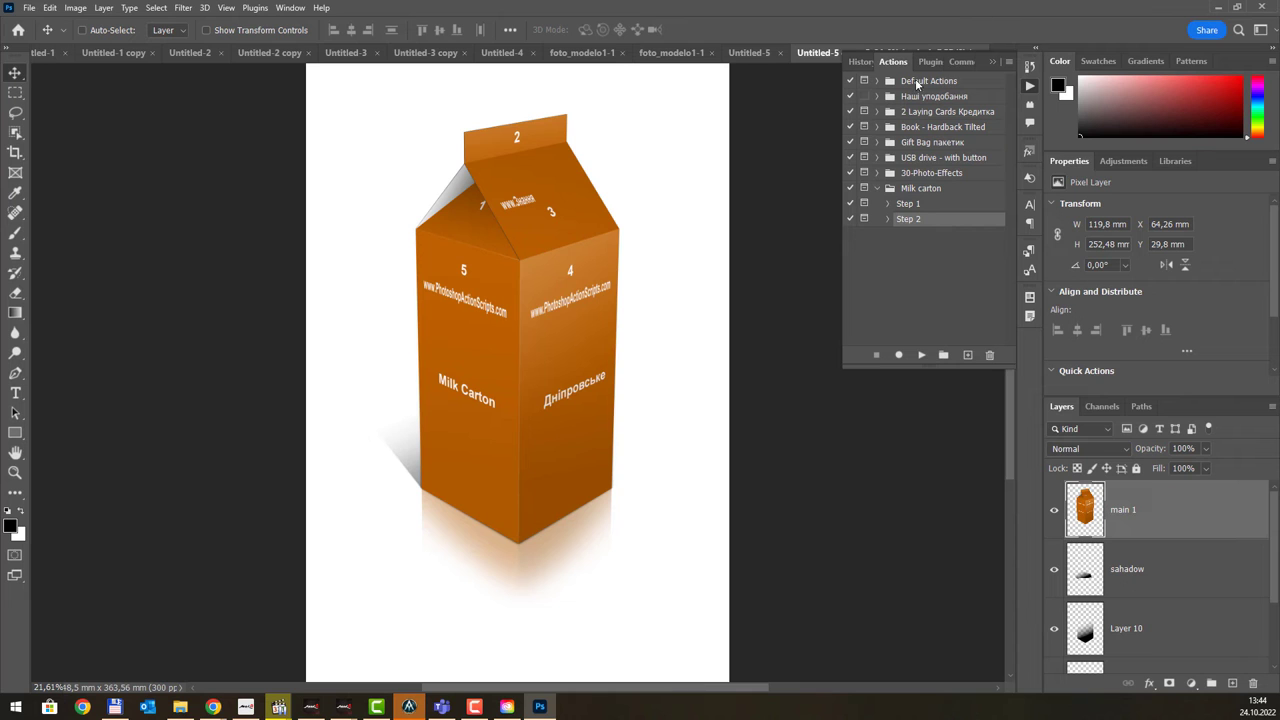
pyautogui.click(1008, 62)
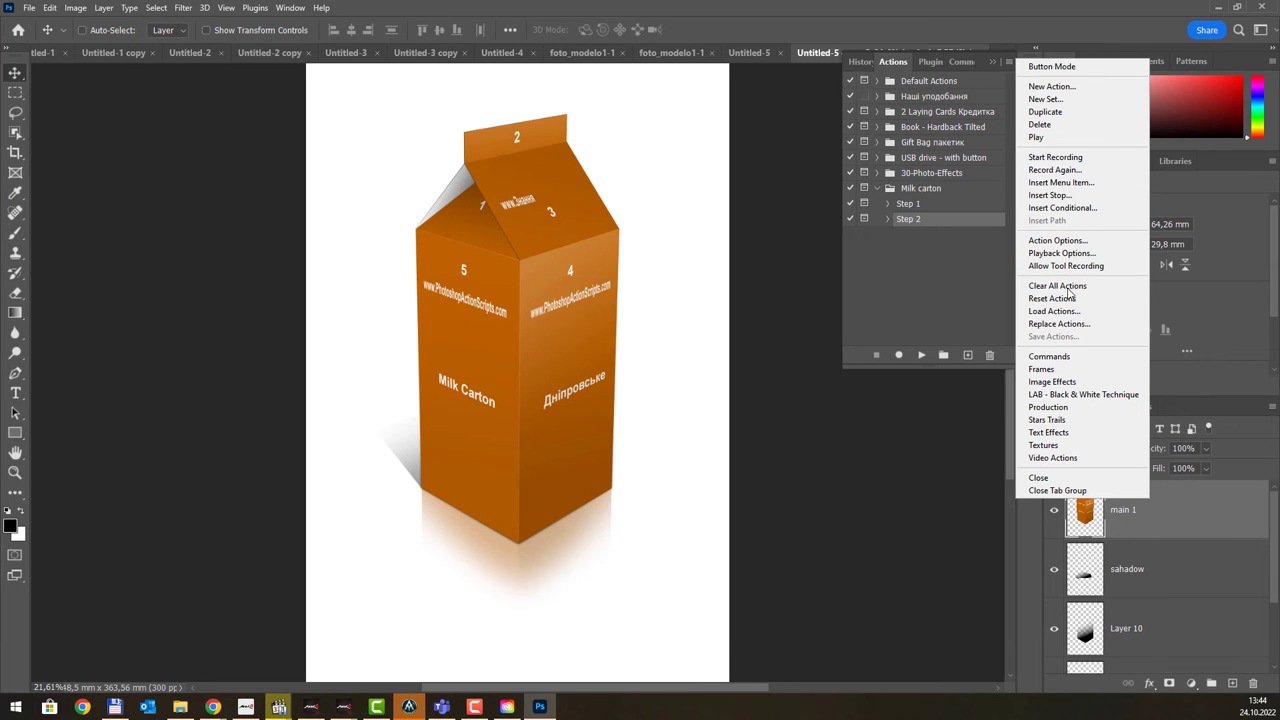
pyautogui.click(1065, 318)
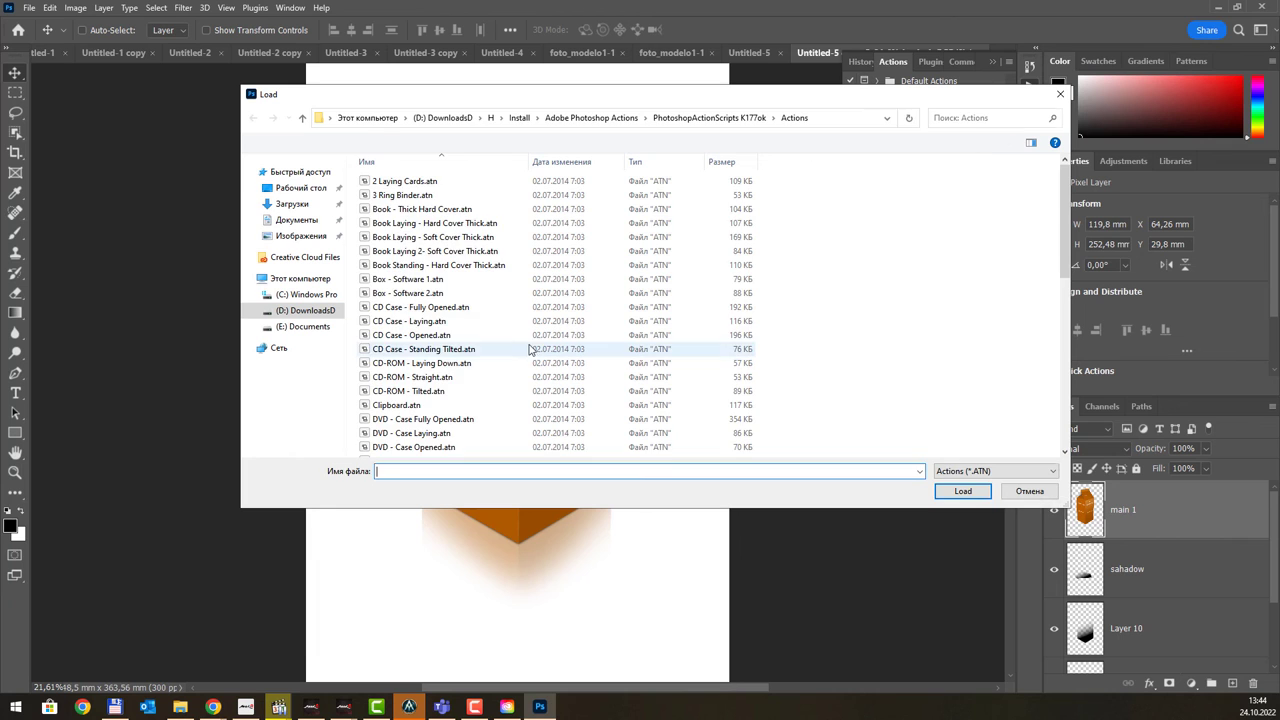
pyautogui.scroll(-5, 530, 349)
pyautogui.scroll(-2, 535, 352)
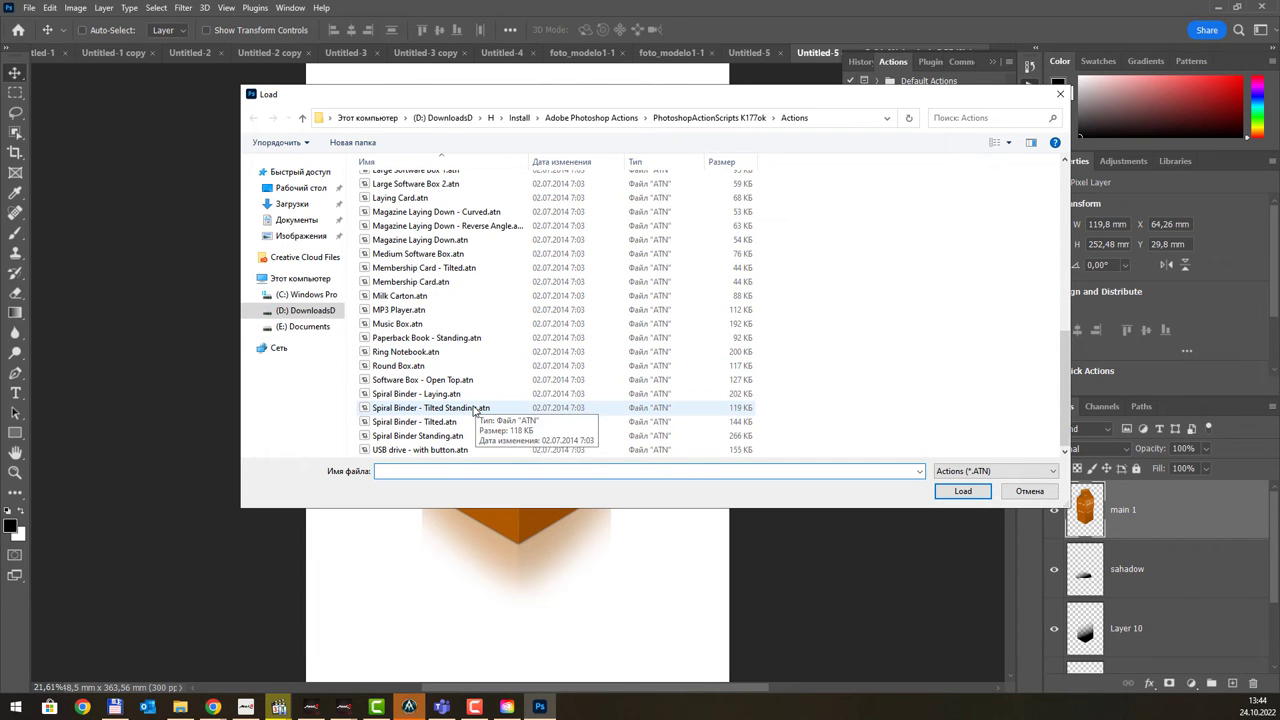
pyautogui.scroll(5, 476, 374)
pyautogui.scroll(5, 476, 374)
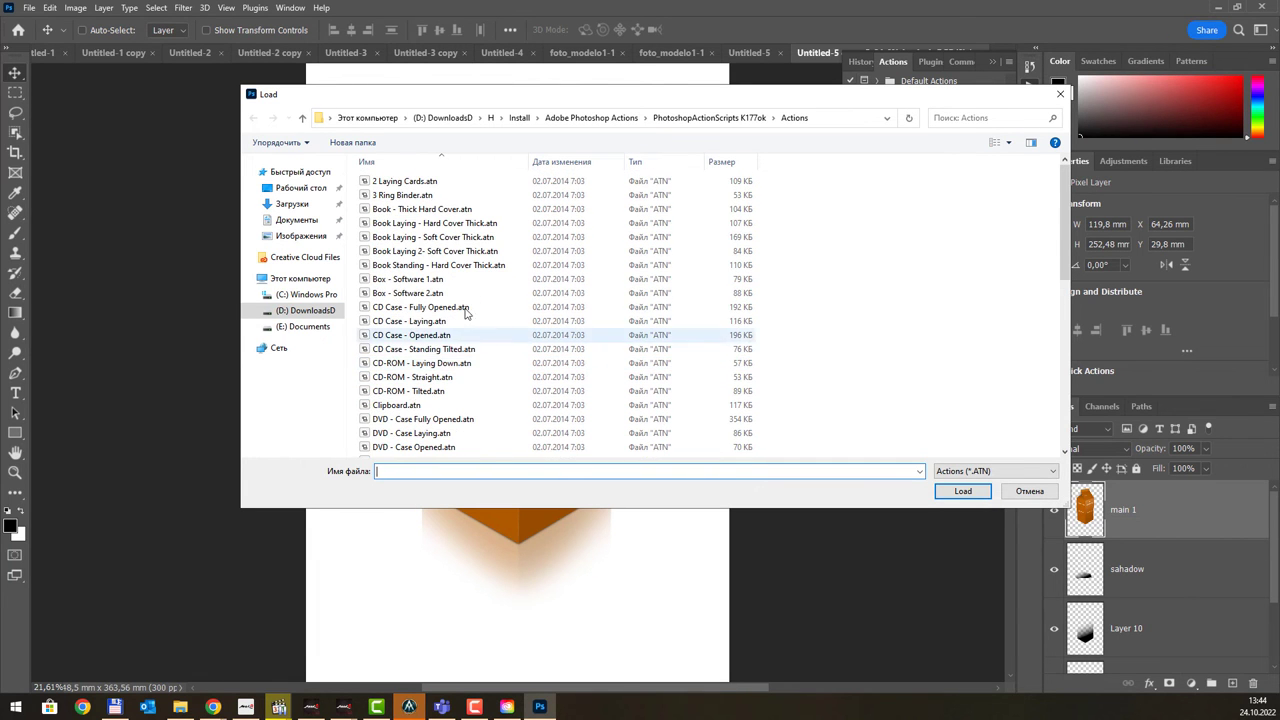
pyautogui.click(303, 118)
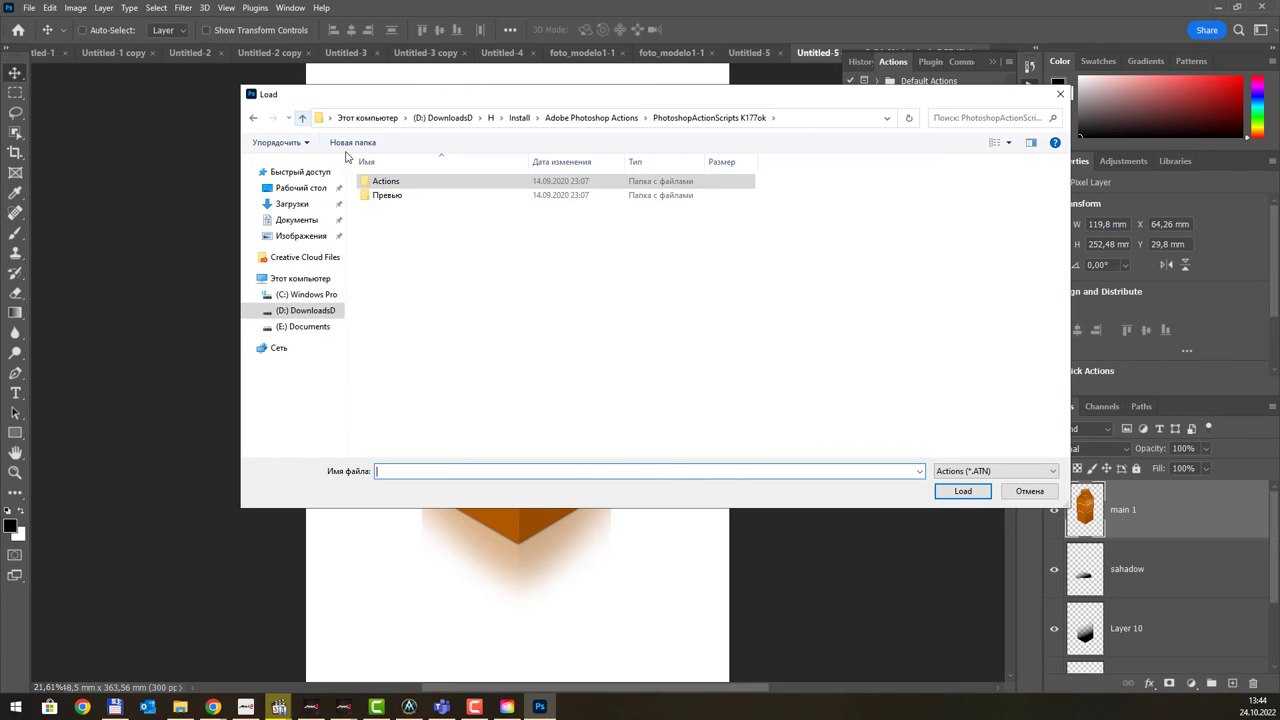
pyautogui.doubleClick(390, 196)
pyautogui.click(1060, 94)
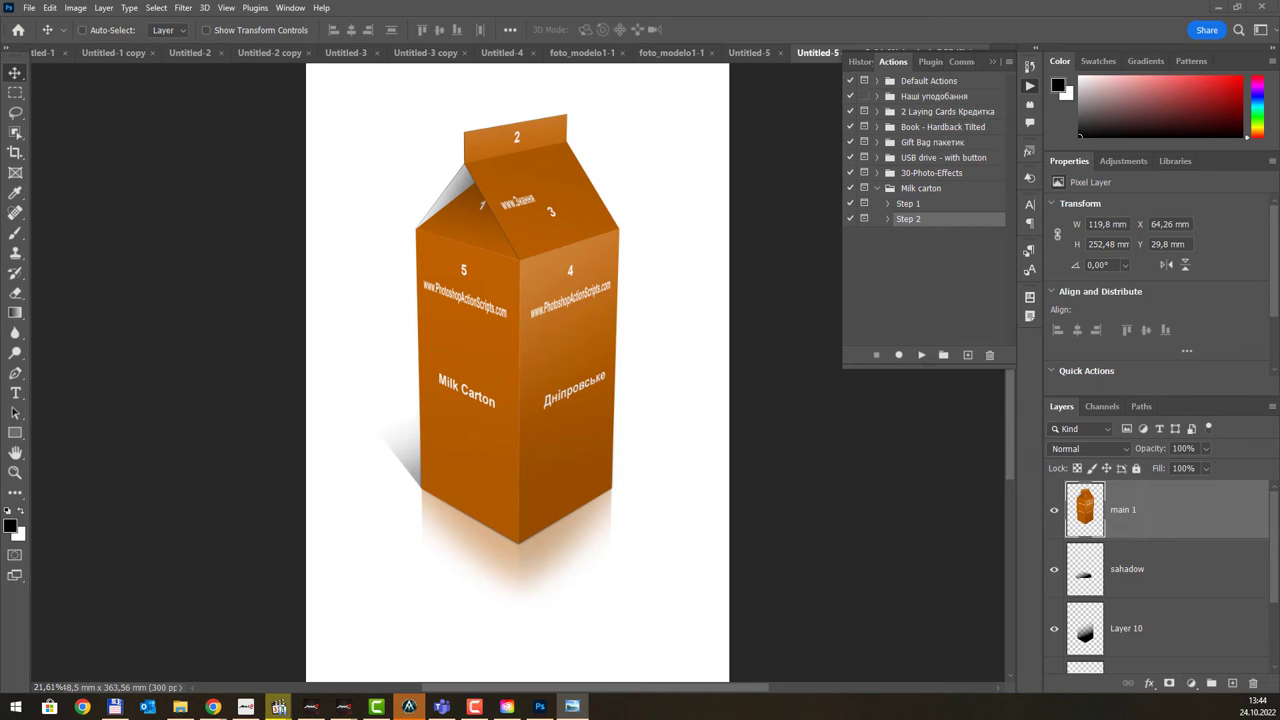
# - Maximise Photo Viewer, page through five more preview images, then close it
pyautogui.moveTo(600, 470); pyautogui.dragTo(370, 120)
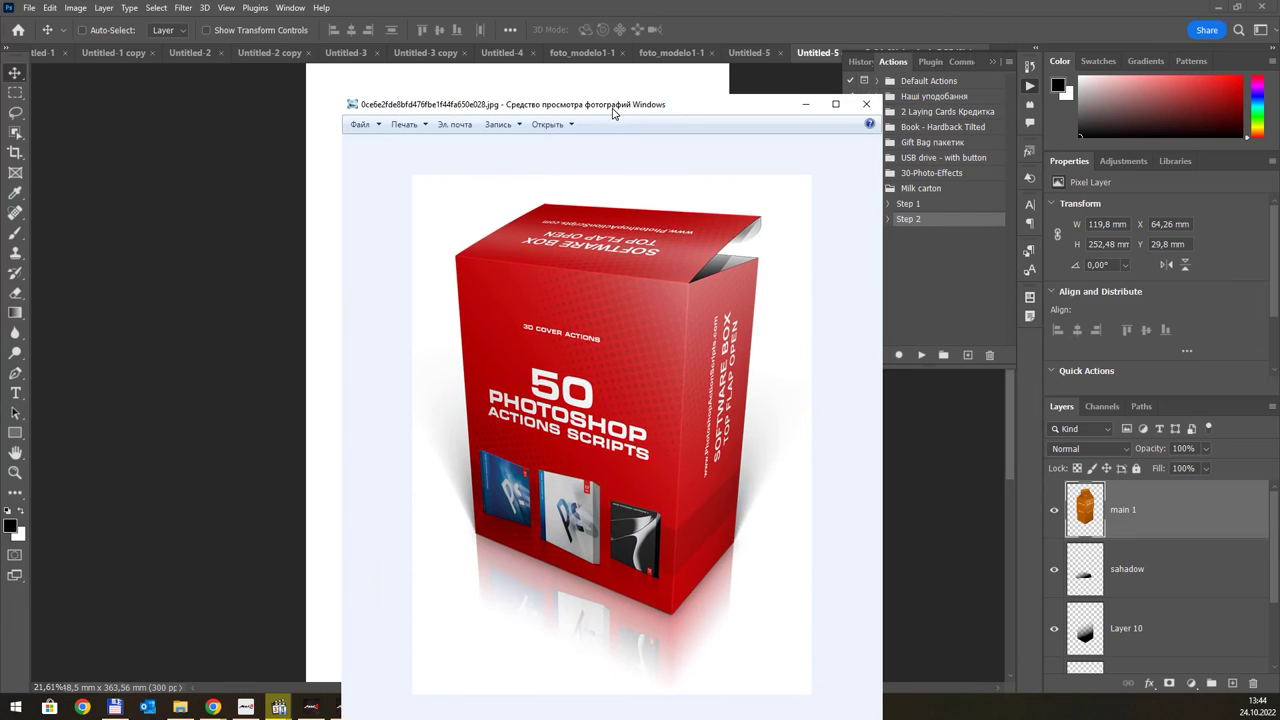
pyautogui.doubleClick(614, 114)
pyautogui.click(671, 678)
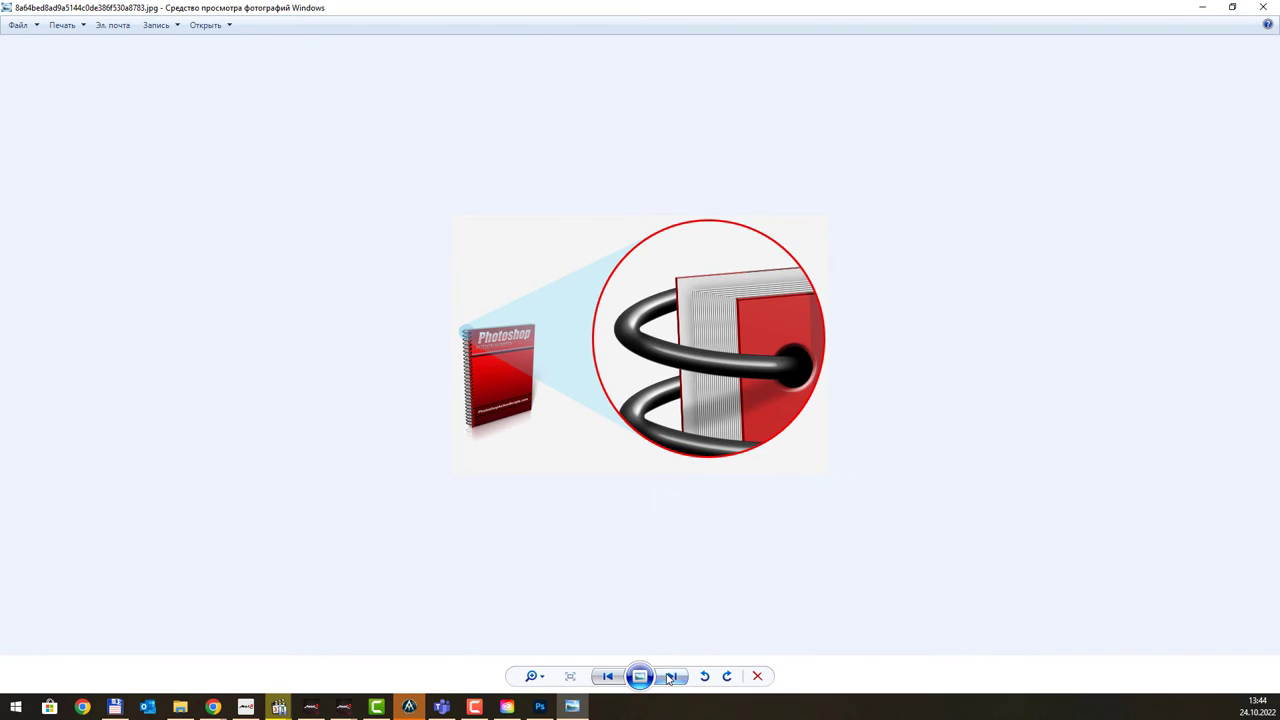
pyautogui.click(672, 678)
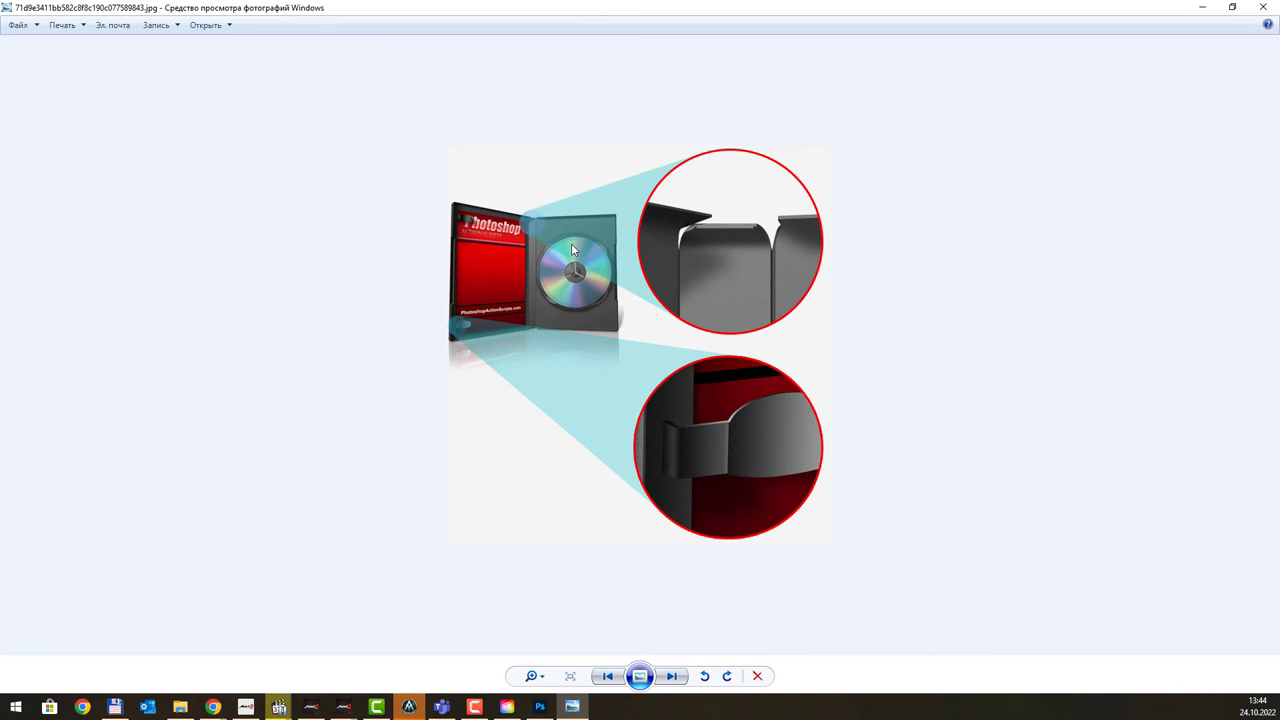
pyautogui.click(677, 677)
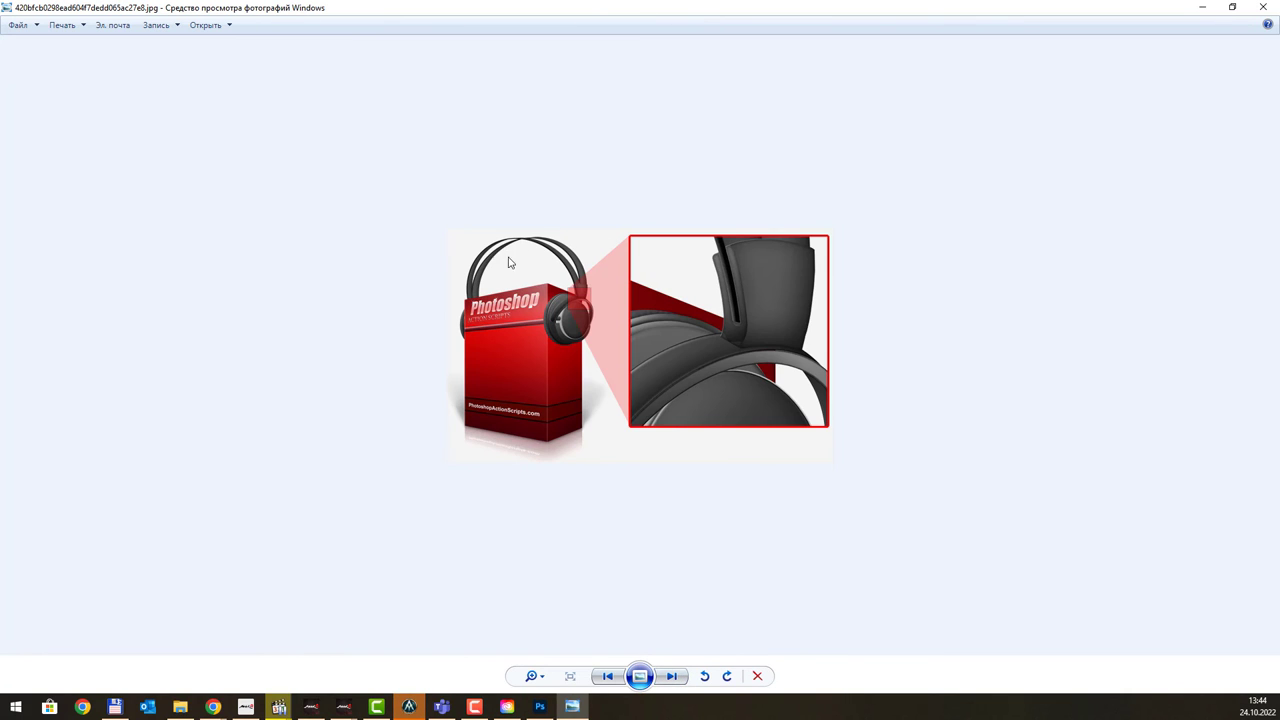
pyautogui.click(675, 680)
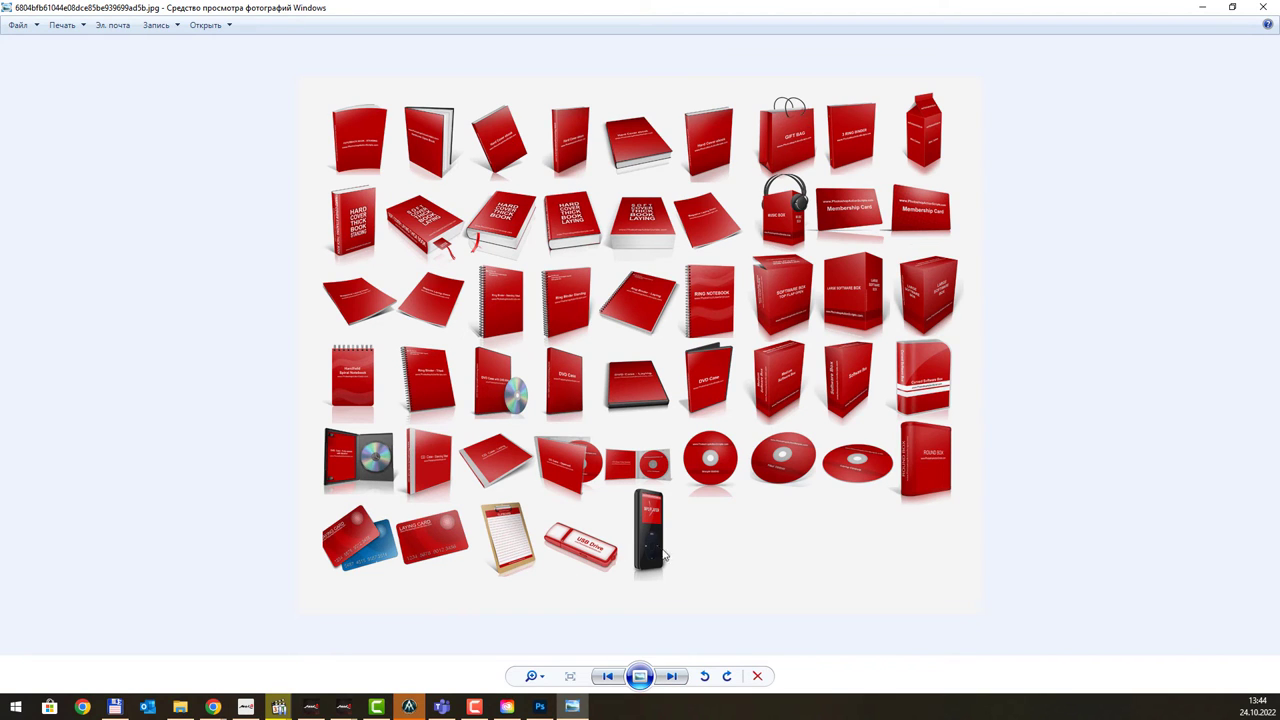
pyautogui.click(672, 676)
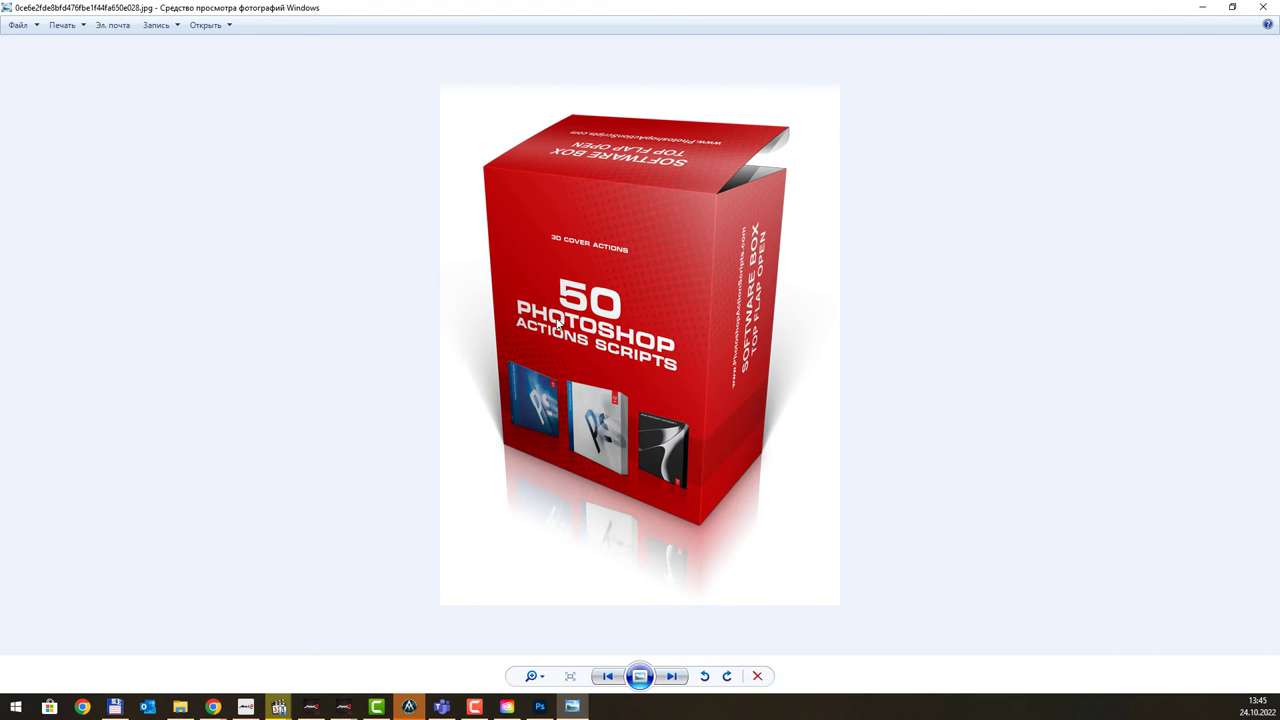
pyautogui.click(1265, 8)
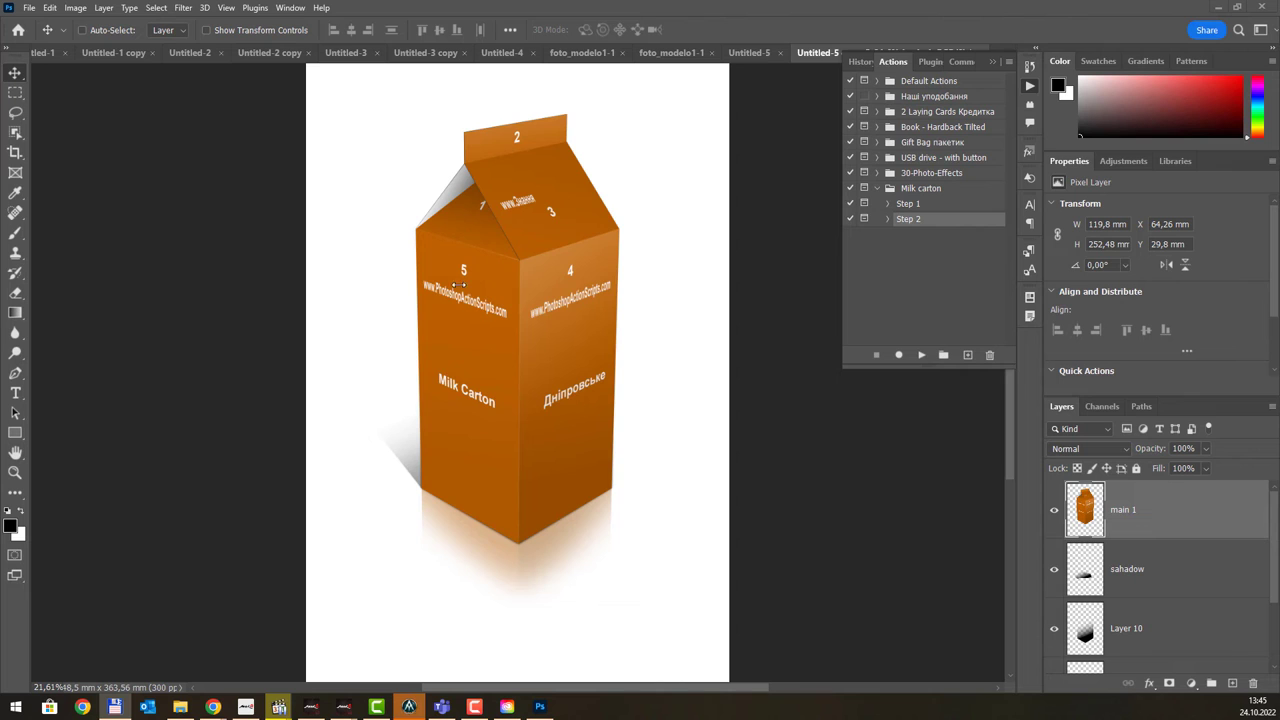
# - Collapse the Milk carton action set and head to the program preferences
pyautogui.click(879, 188)
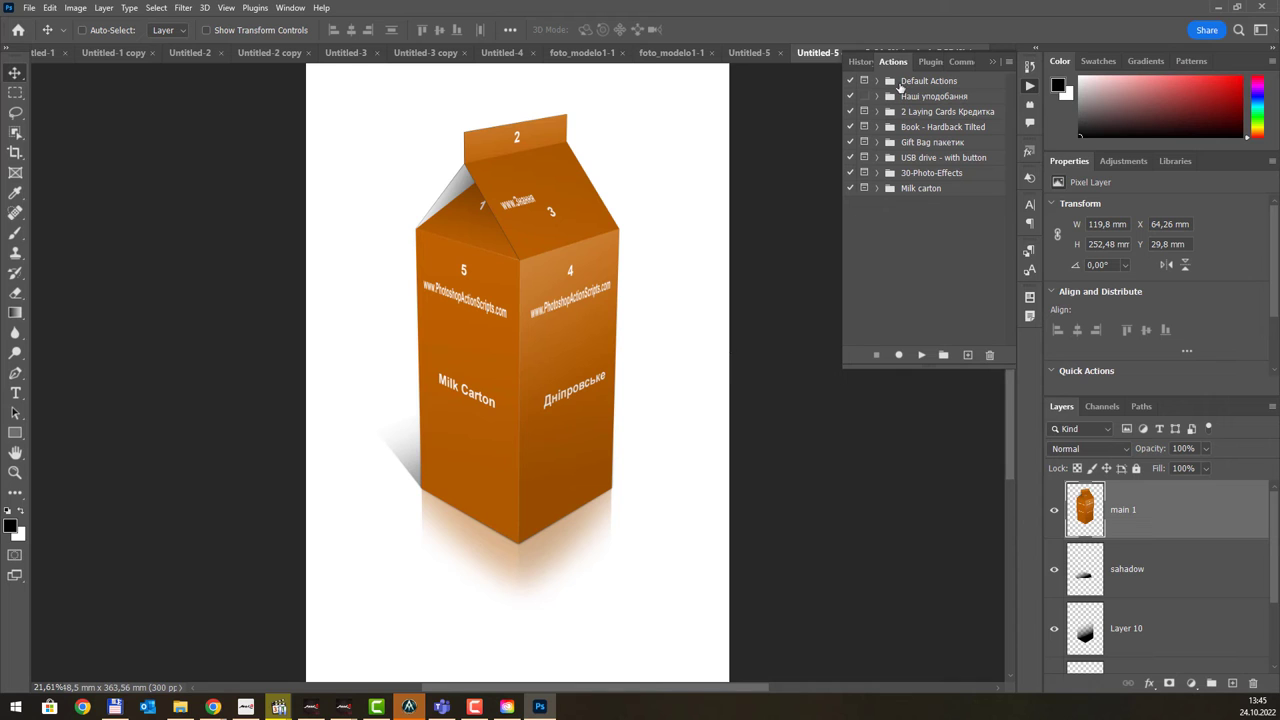
pyautogui.click(50, 8)
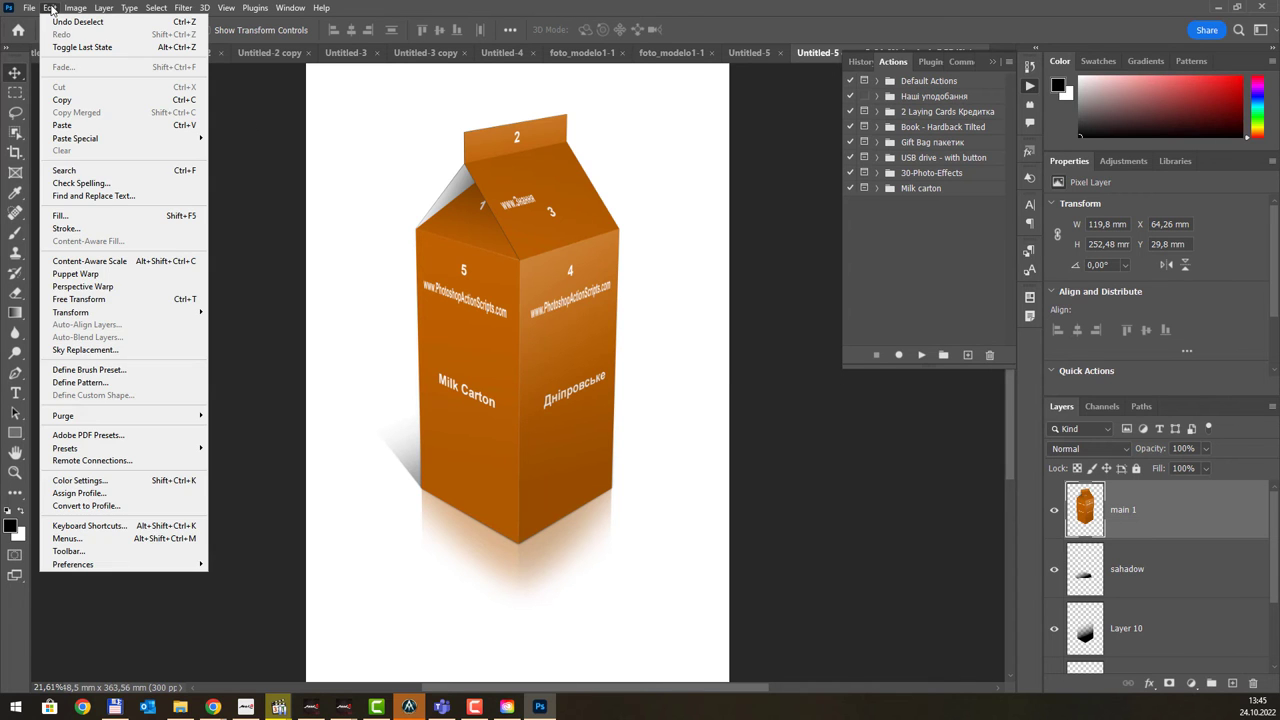
pyautogui.moveTo(120, 564)
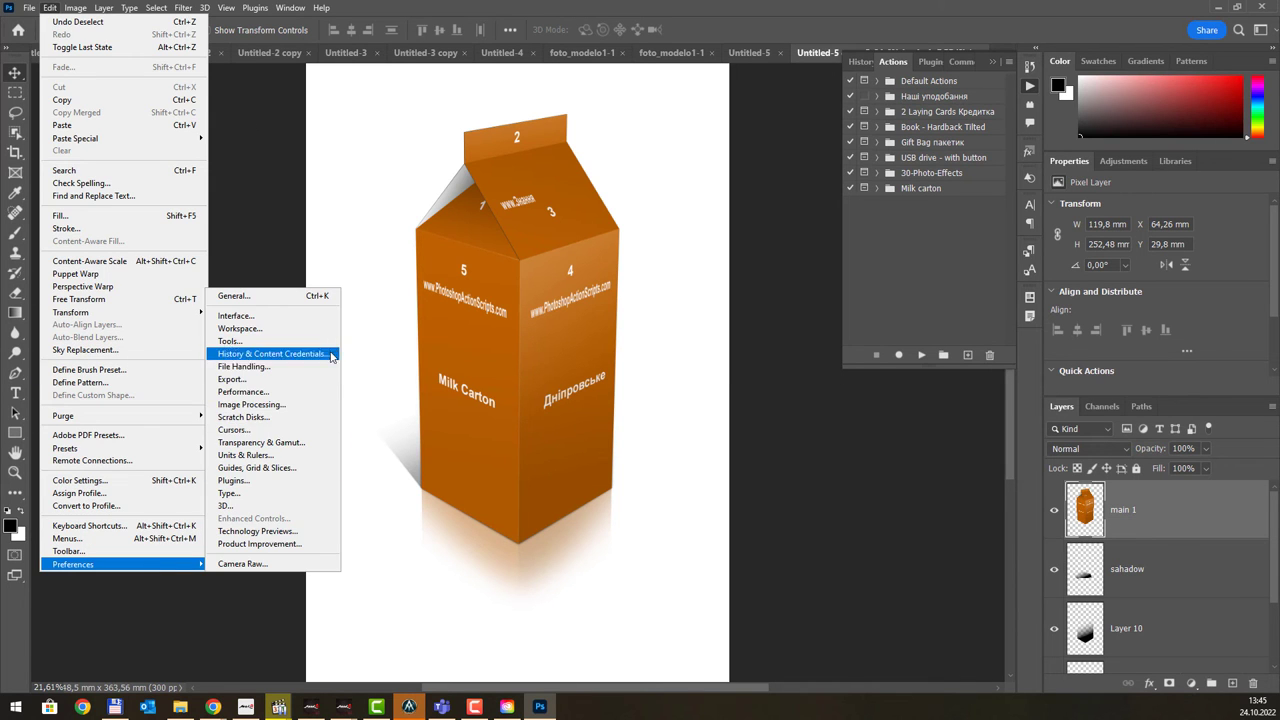
# - Set the Interface UI Language preference to Українська
pyautogui.click(309, 325)
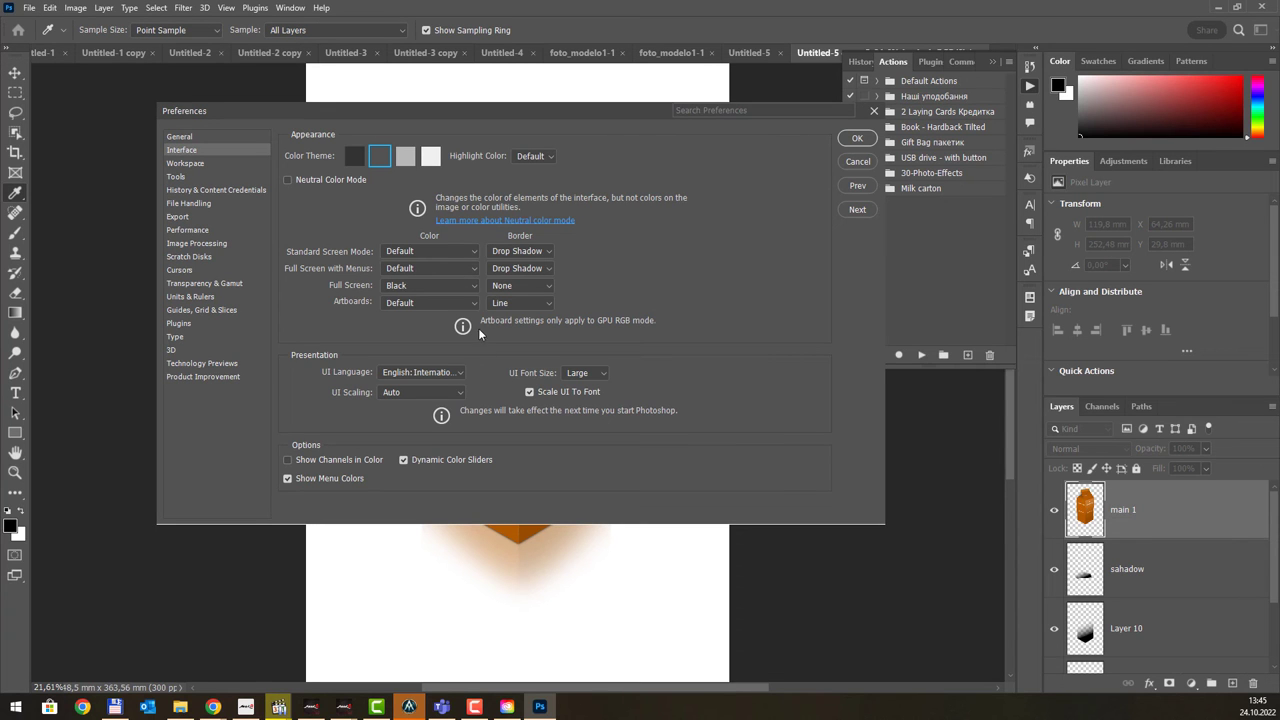
pyautogui.click(420, 372)
pyautogui.click(415, 396)
pyautogui.click(855, 138)
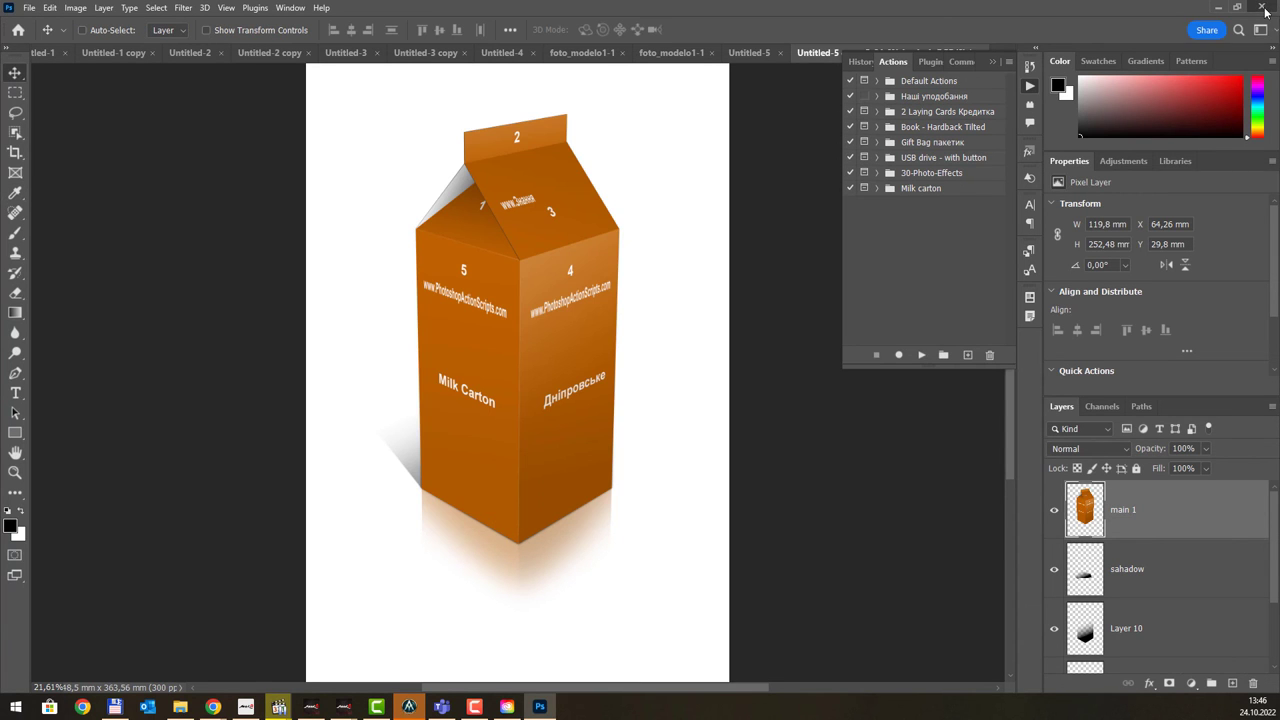
# - Quit Photoshop, declining to save each of the eleven open documents
pyautogui.click(1265, 10)
pyautogui.click(634, 263)
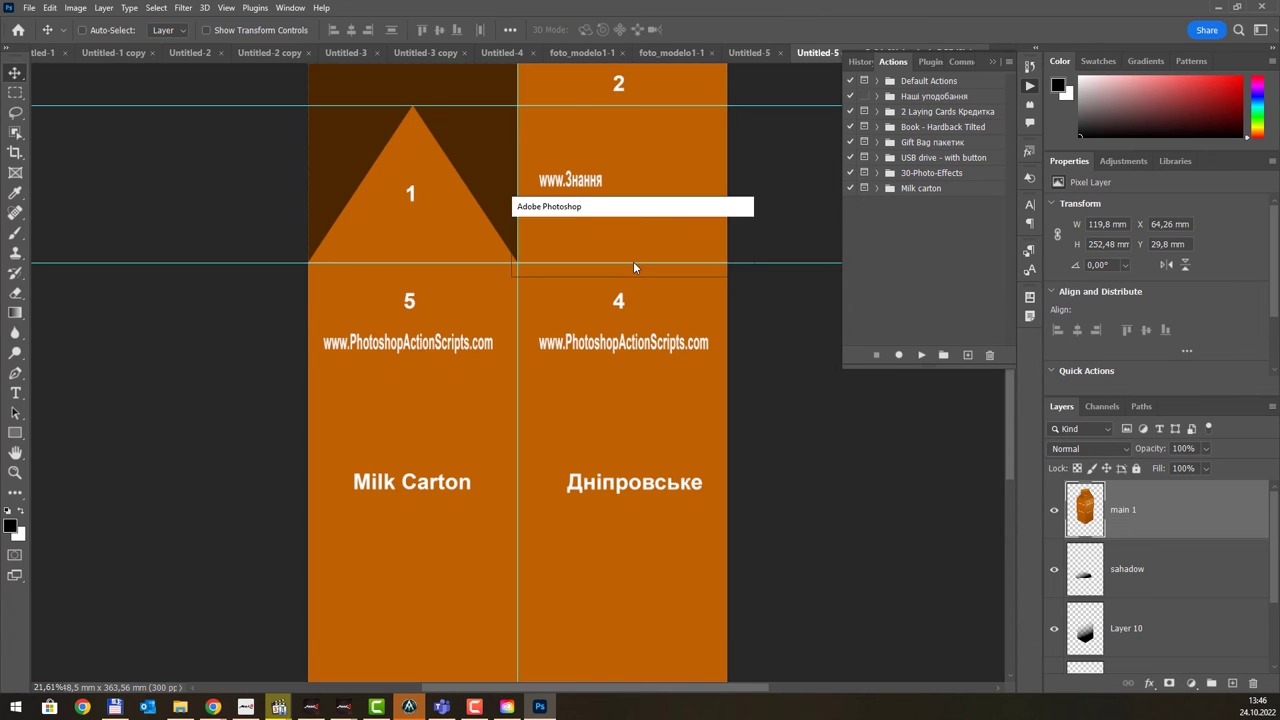
pyautogui.click(633, 264)
pyautogui.click(633, 264)
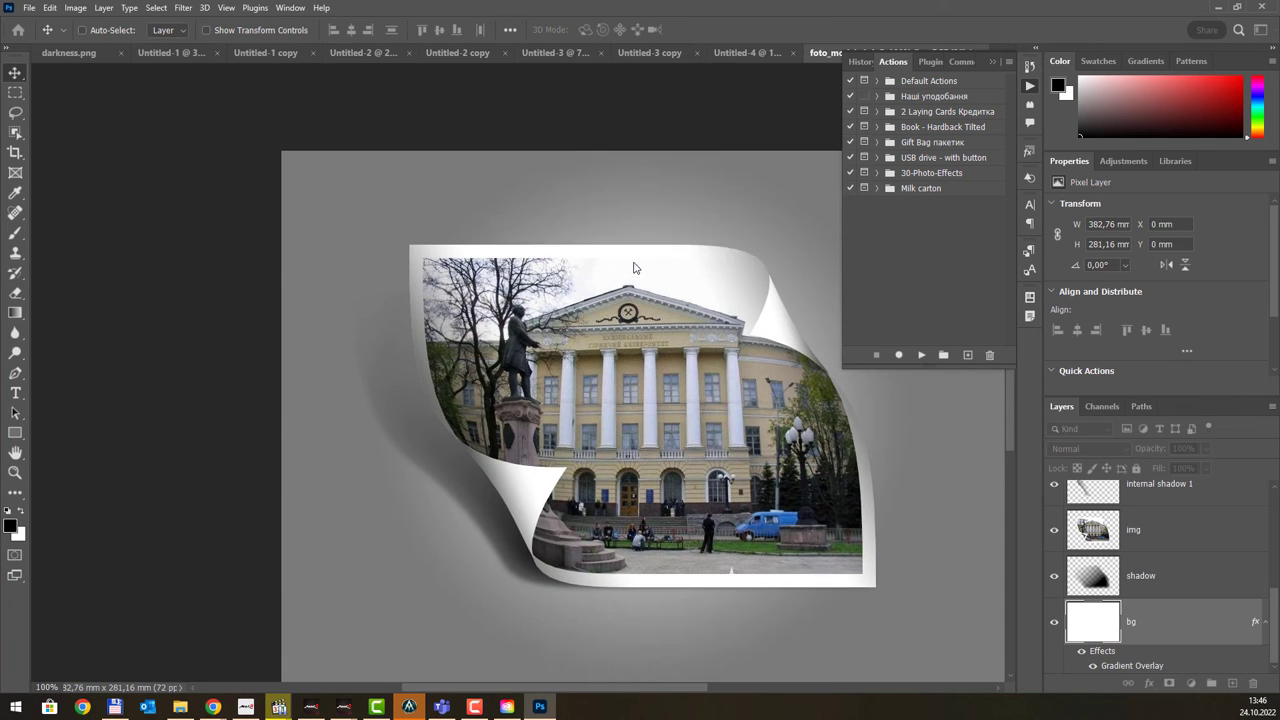
pyautogui.click(634, 263)
pyautogui.click(634, 263)
pyautogui.click(634, 263)
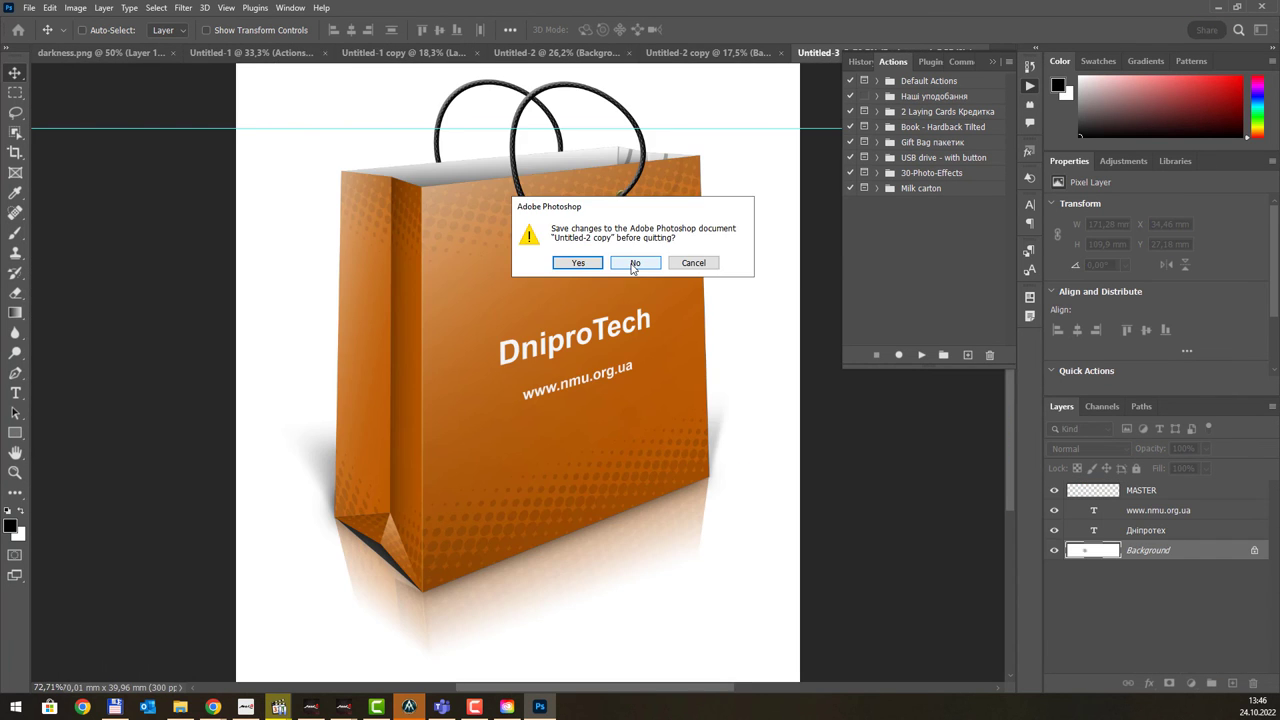
pyautogui.click(634, 263)
pyautogui.click(634, 263)
pyautogui.click(634, 263)
pyautogui.click(634, 263)
pyautogui.click(634, 263)
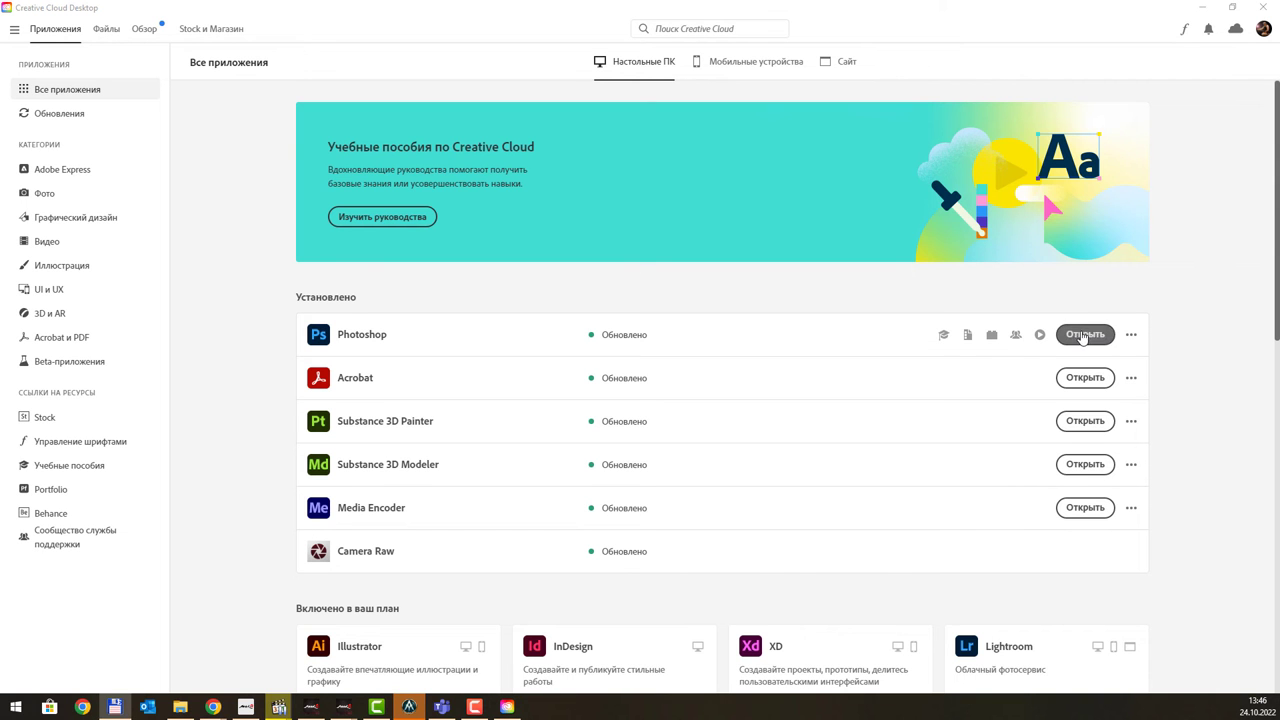
# - Launch Photoshop from Creative Cloud's installed apps list
pyautogui.click(1082, 336)
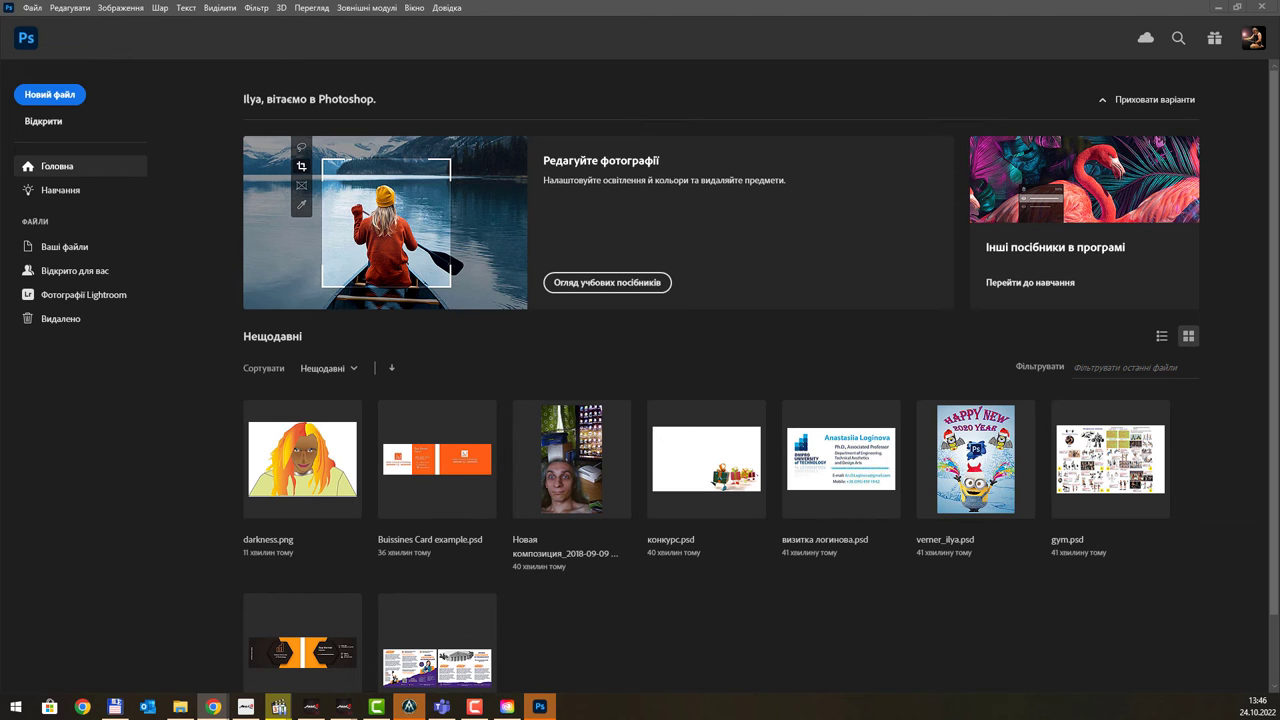
# - Create a clipboard-sized document and paste in the red-dress studio photo
pyautogui.click(35, 8)
pyautogui.click(65, 25)
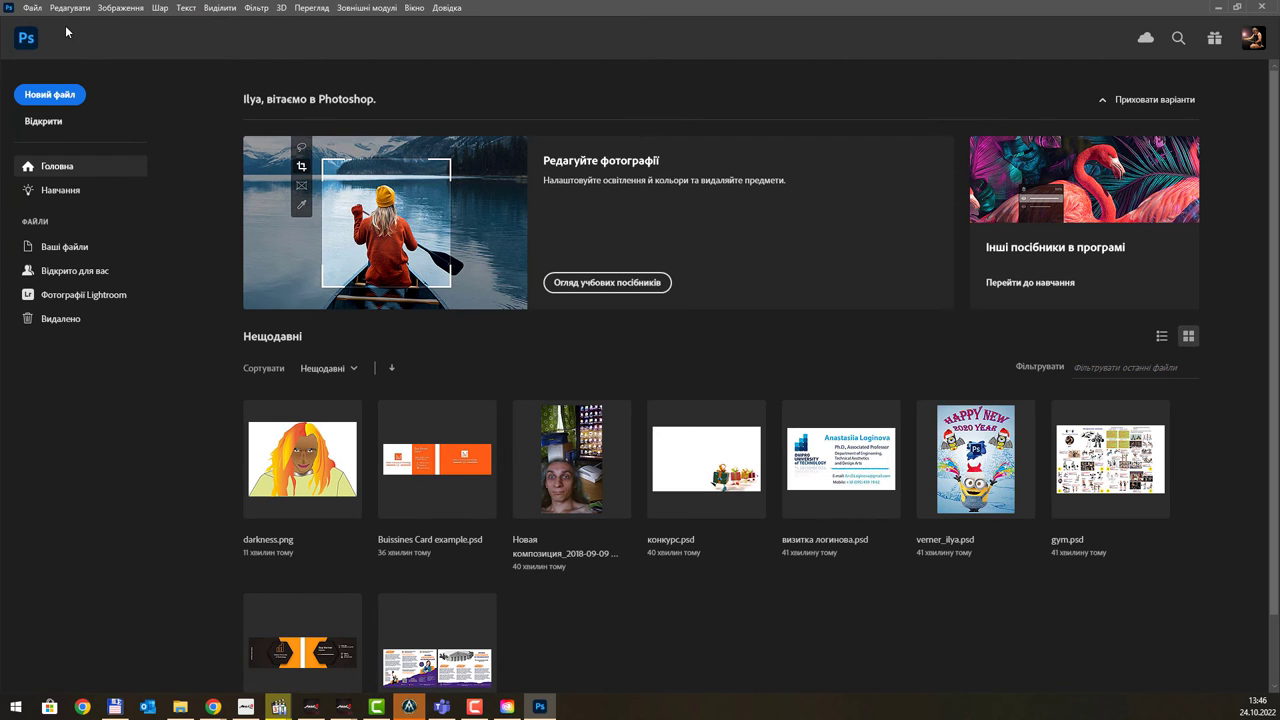
pyautogui.press('Return')
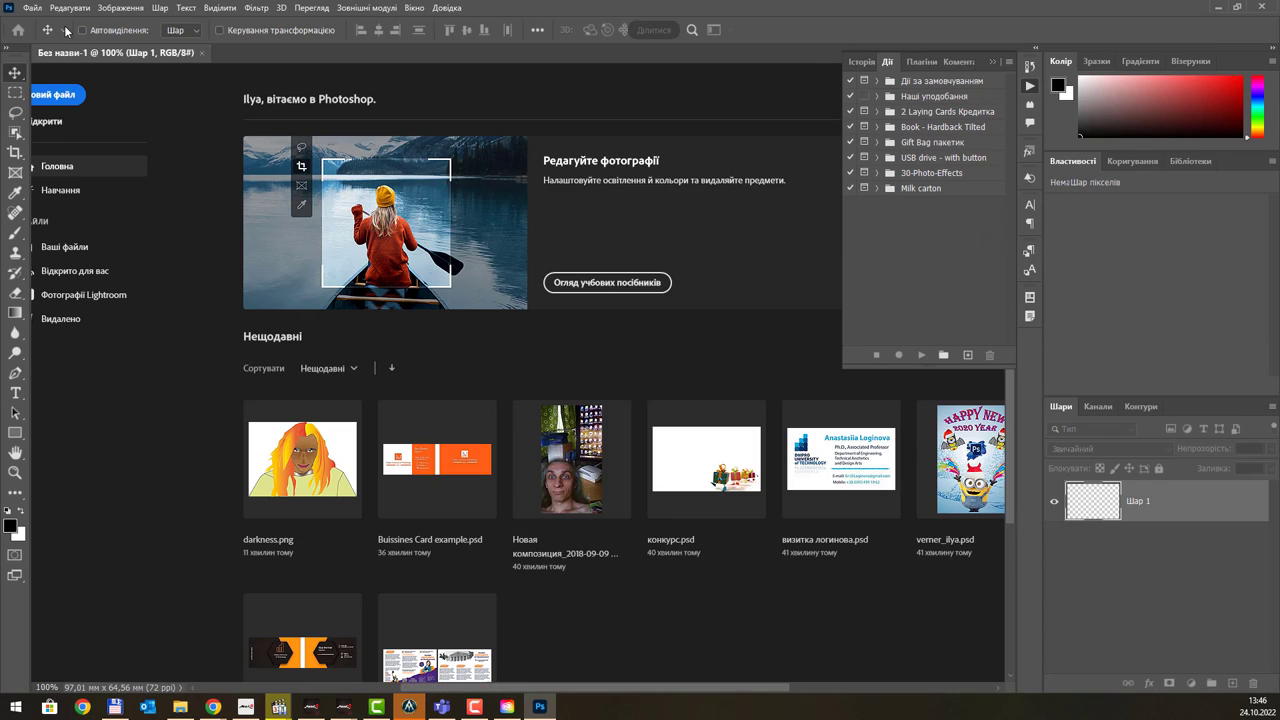
pyautogui.hotkey('ctrl', 'v')
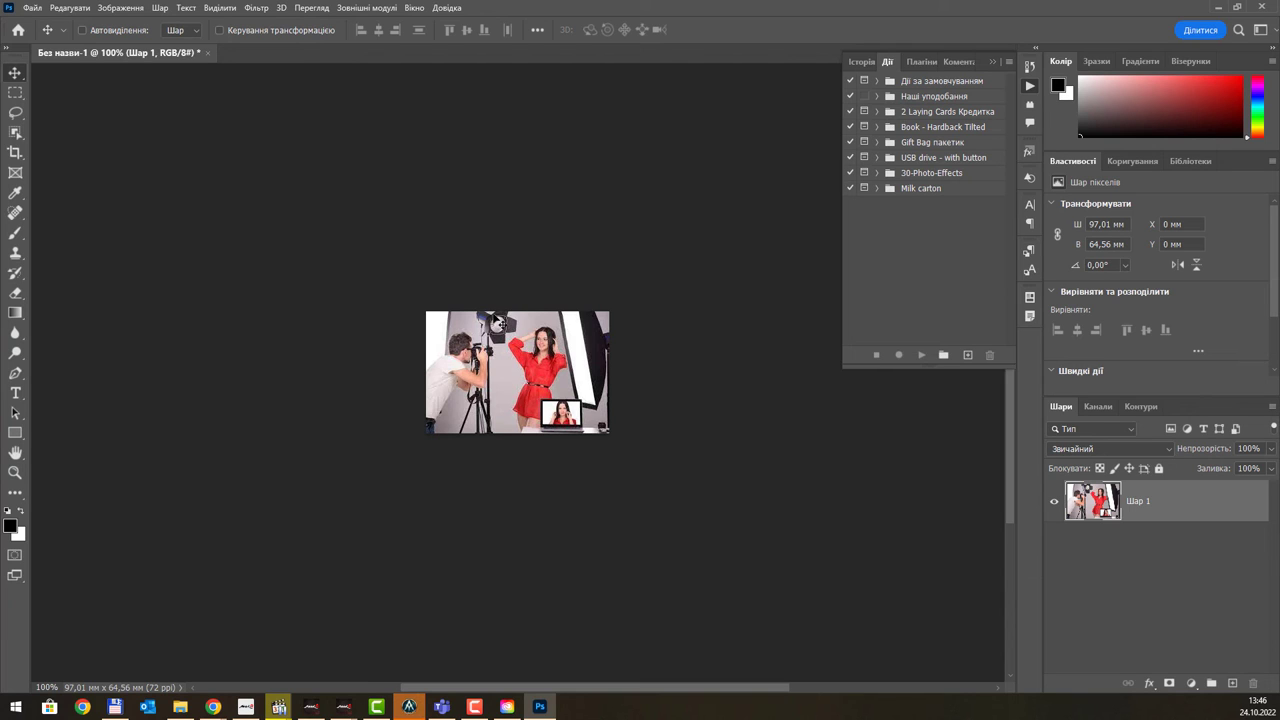
# - Create a second clipboard-sized document holding the wide photographer image from the browser
pyautogui.click(213, 707)
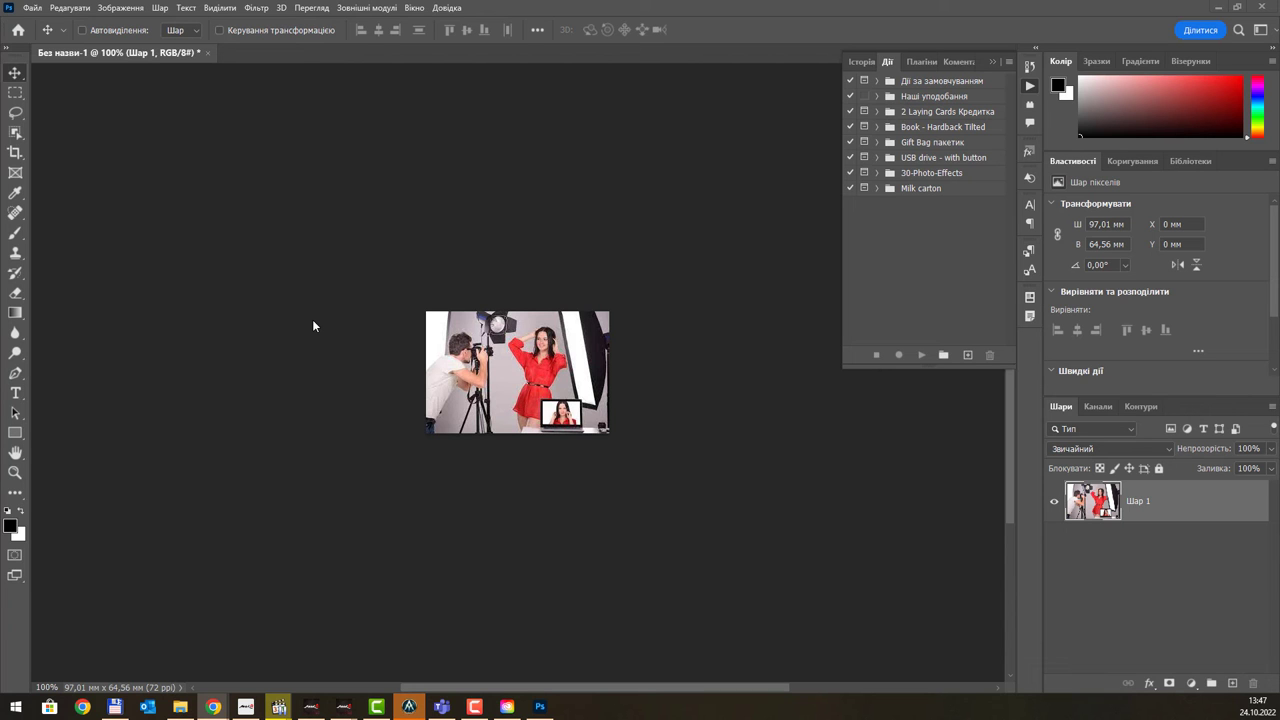
pyautogui.hotkey('ctrl', 'n')
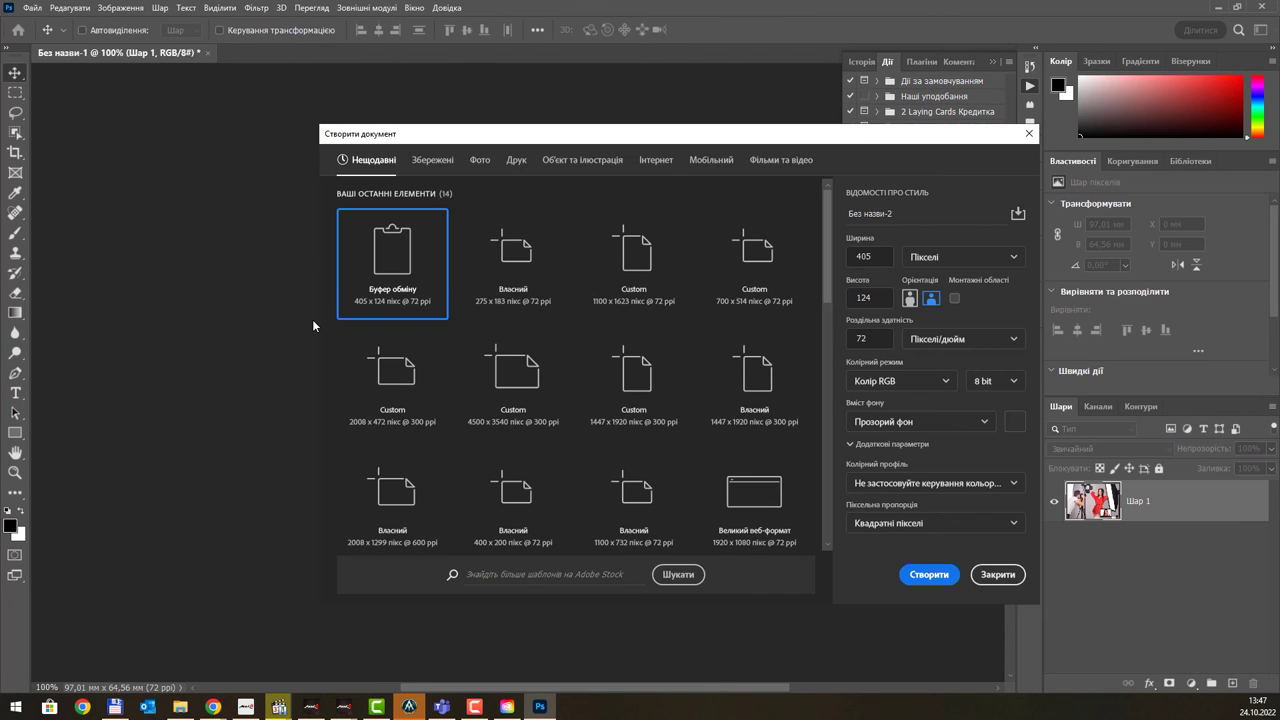
pyautogui.press('Return')
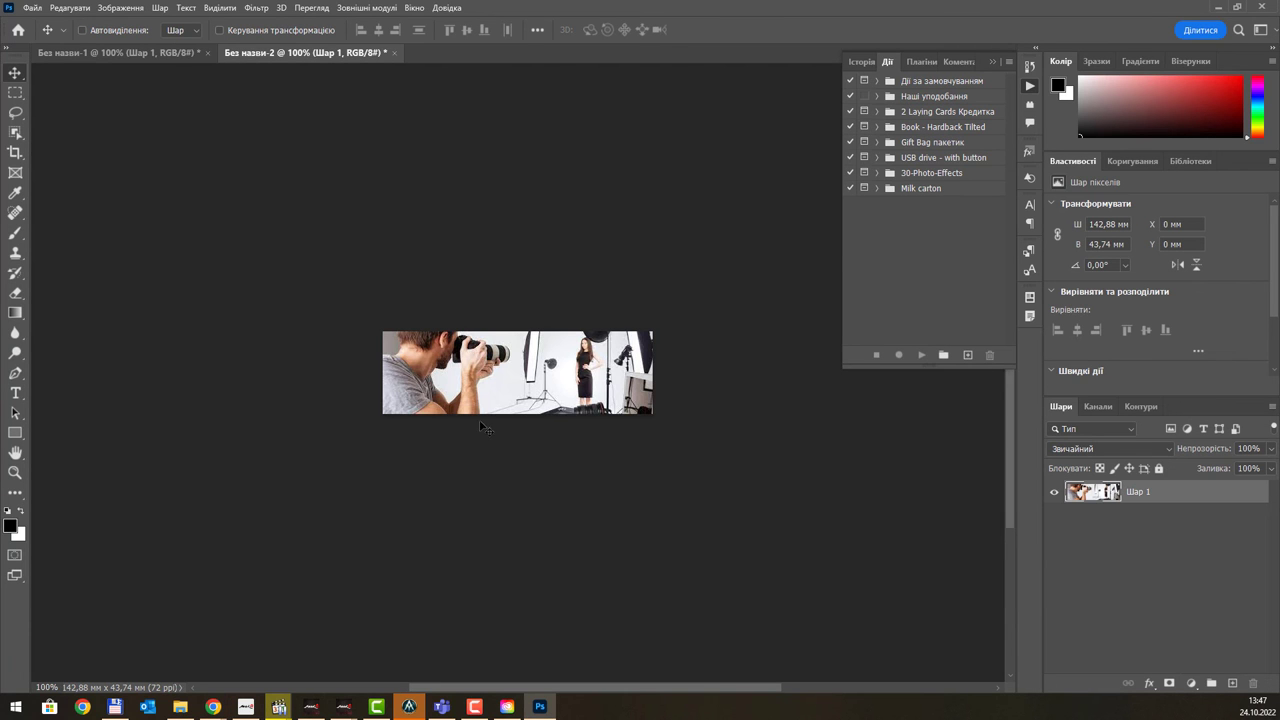
pyautogui.click(139, 46)
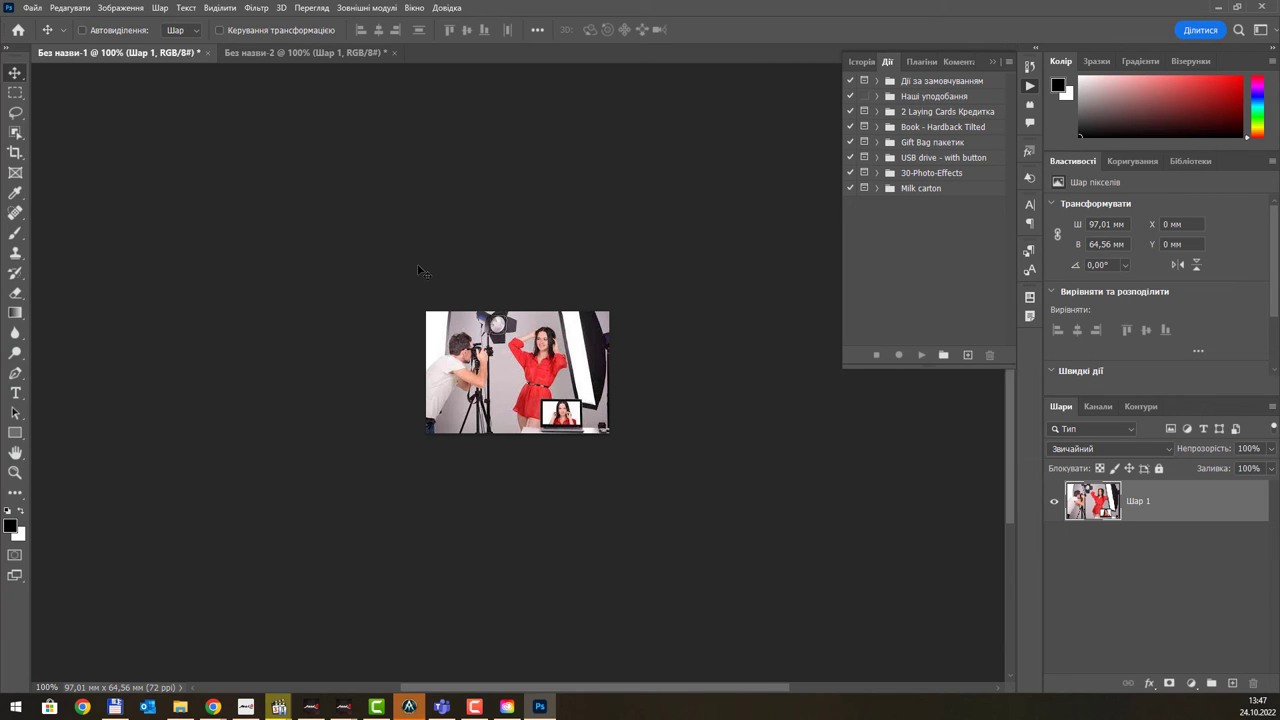
pyautogui.click(213, 707)
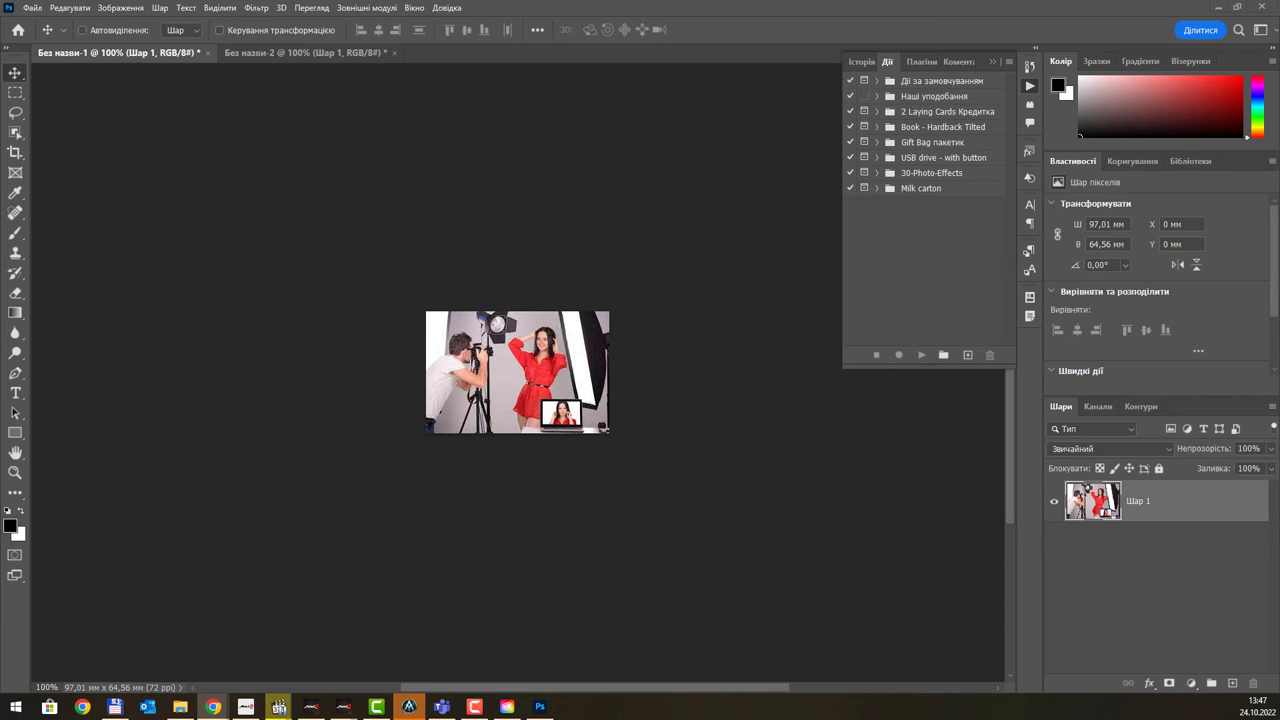
# - Close the wide photographer document without saving
pyautogui.click(317, 55)
pyautogui.hotkey('ctrl', 'w')
pyautogui.click(662, 264)
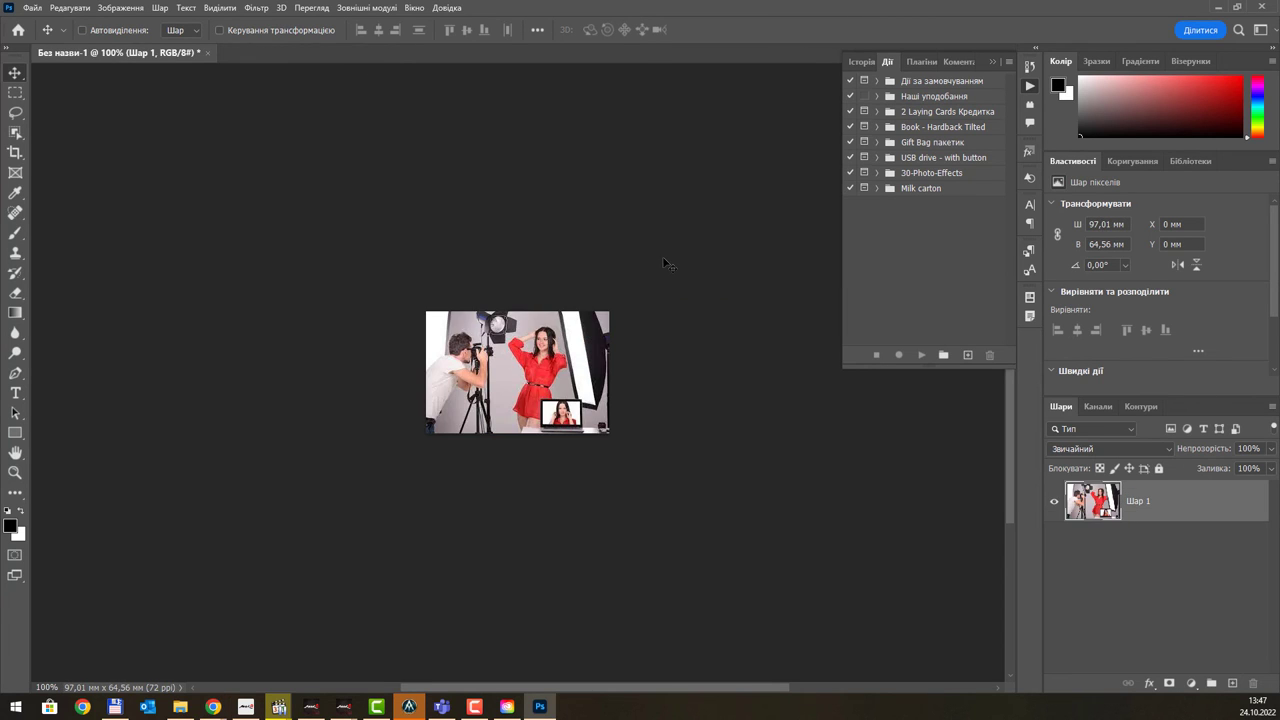
# - Create a clipboard-sized document with the hockey-rink photographer photo and add an empty layer
pyautogui.hotkey('ctrl', 'n')
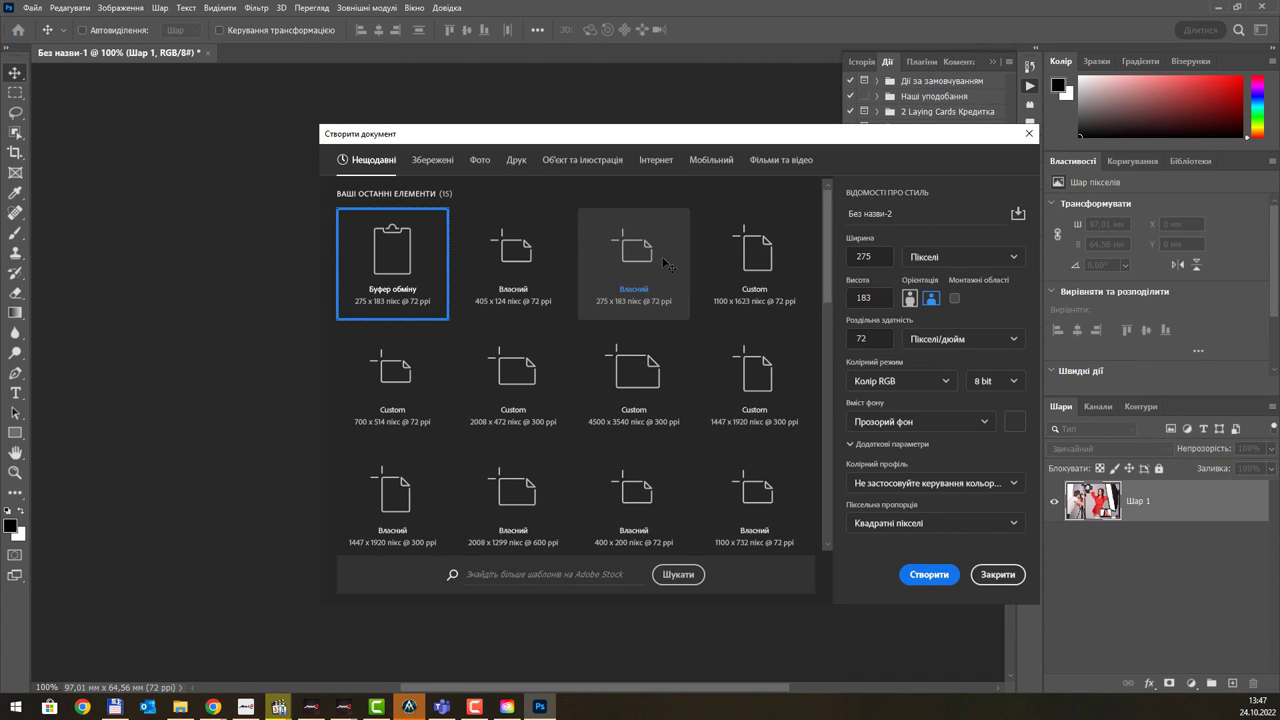
pyautogui.press('Return')
pyautogui.hotkey('ctrl', 'v')
pyautogui.scroll(1, 575, 425)
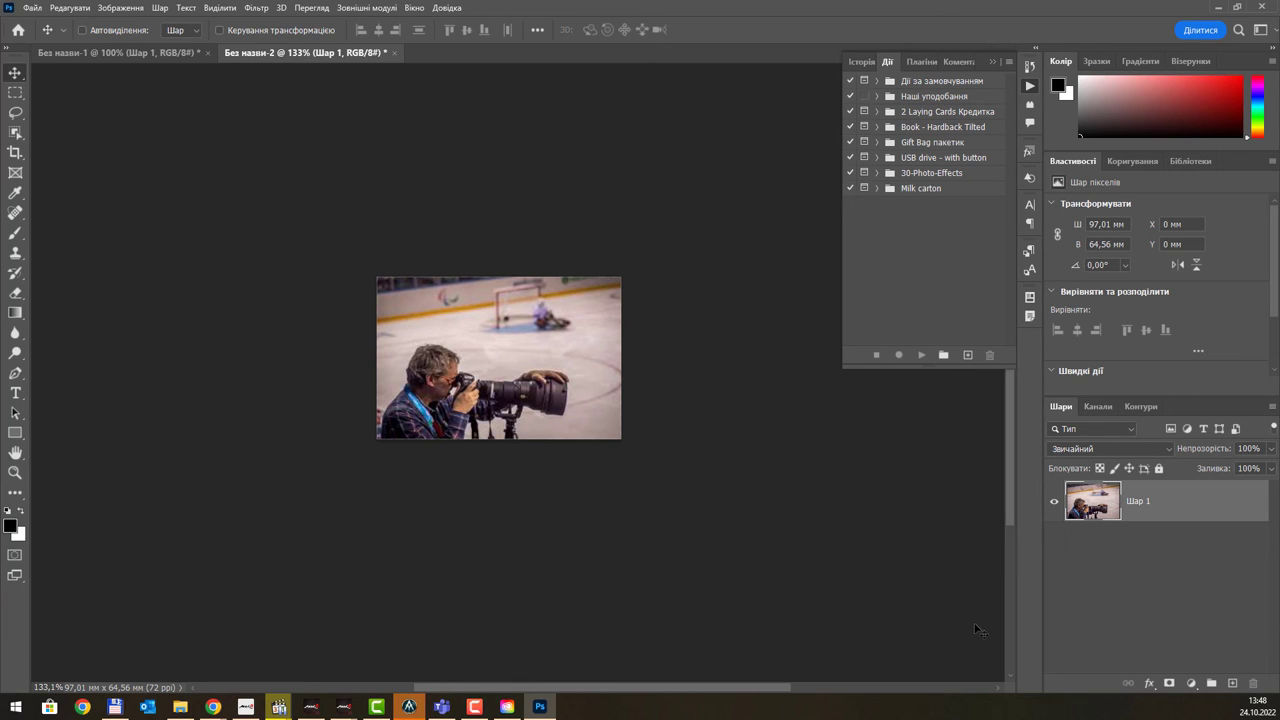
pyautogui.click(1232, 683)
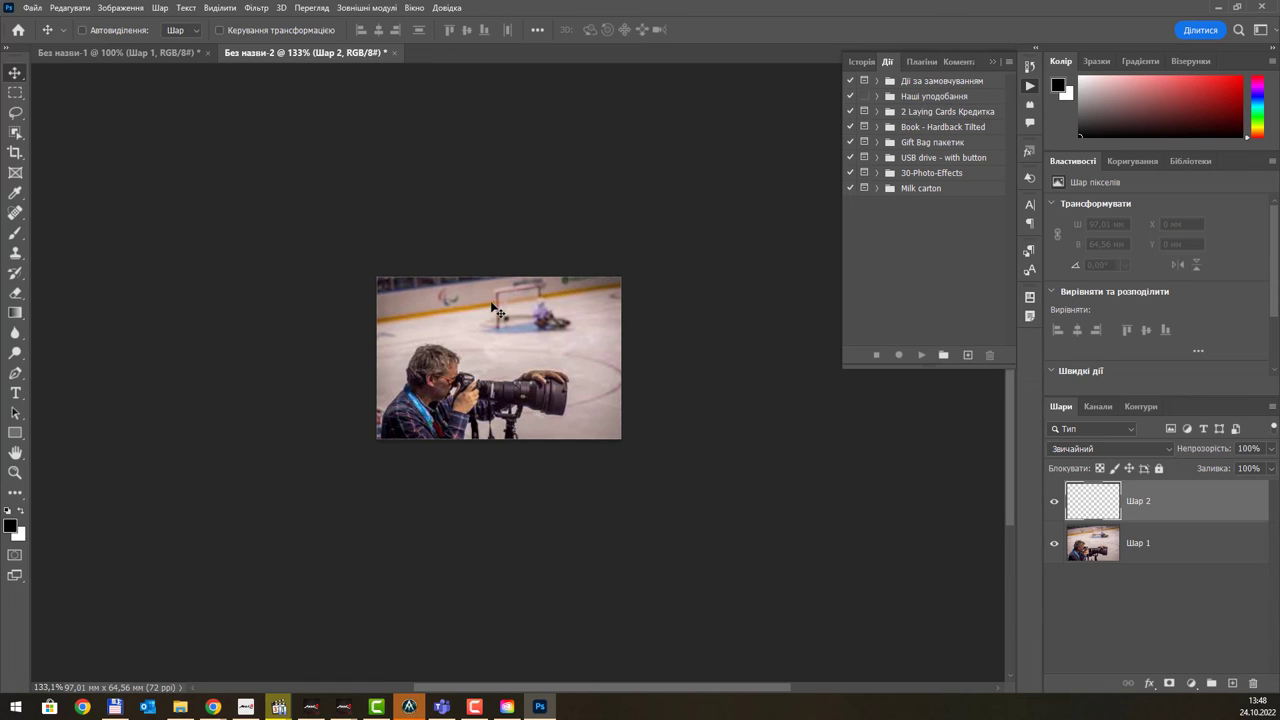
# - Browse the Фільтр menu and close it without applying any filter
pyautogui.scroll(3, 569, 298)
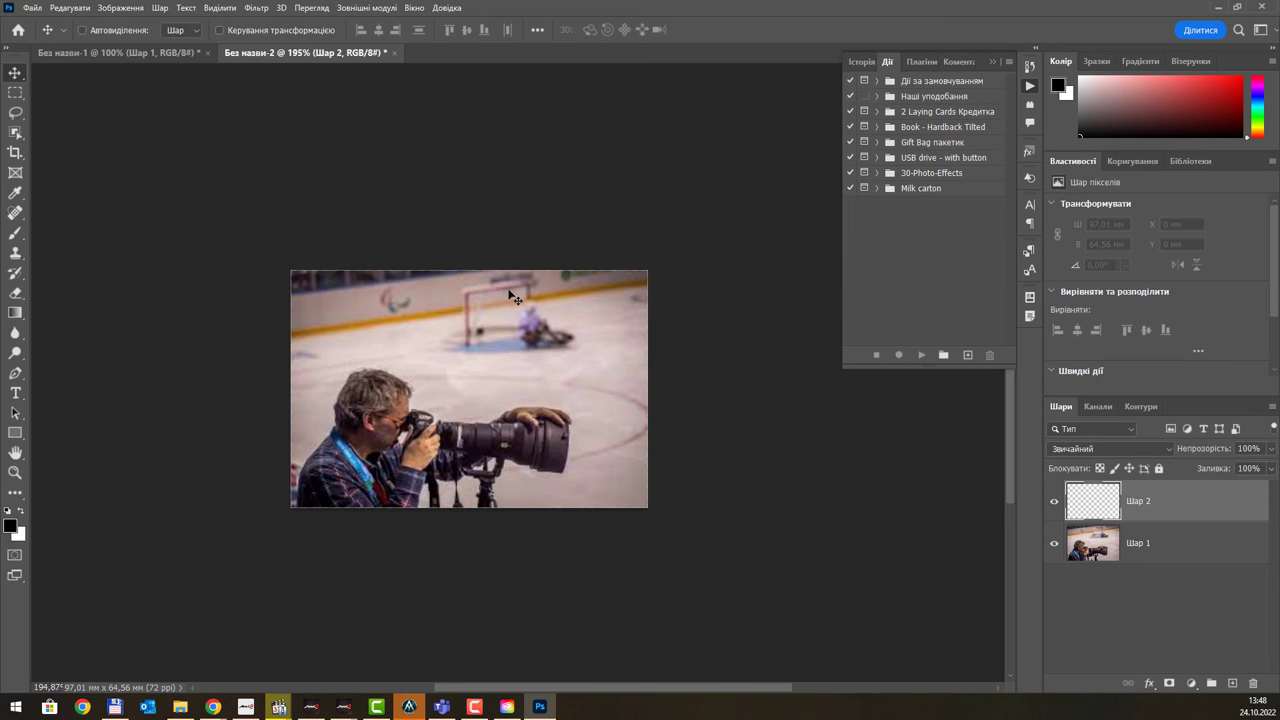
pyautogui.scroll(-2, 510, 292)
pyautogui.click(256, 7)
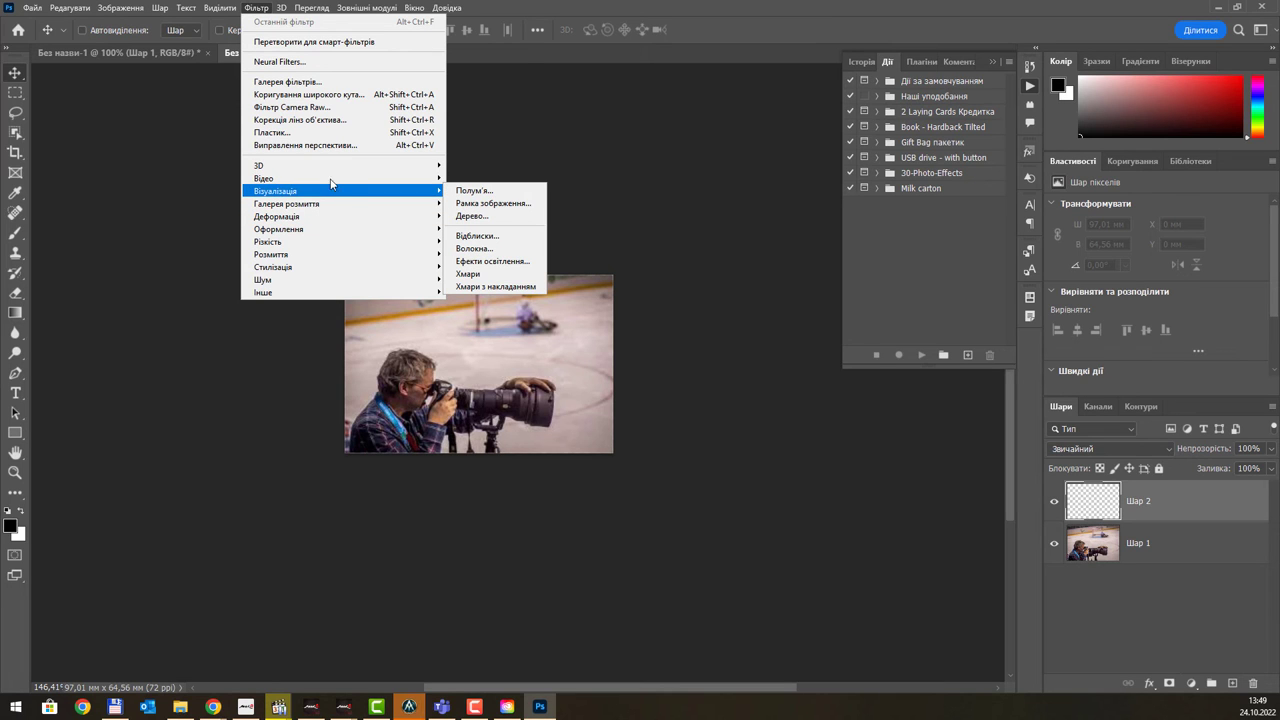
pyautogui.moveTo(277, 216)
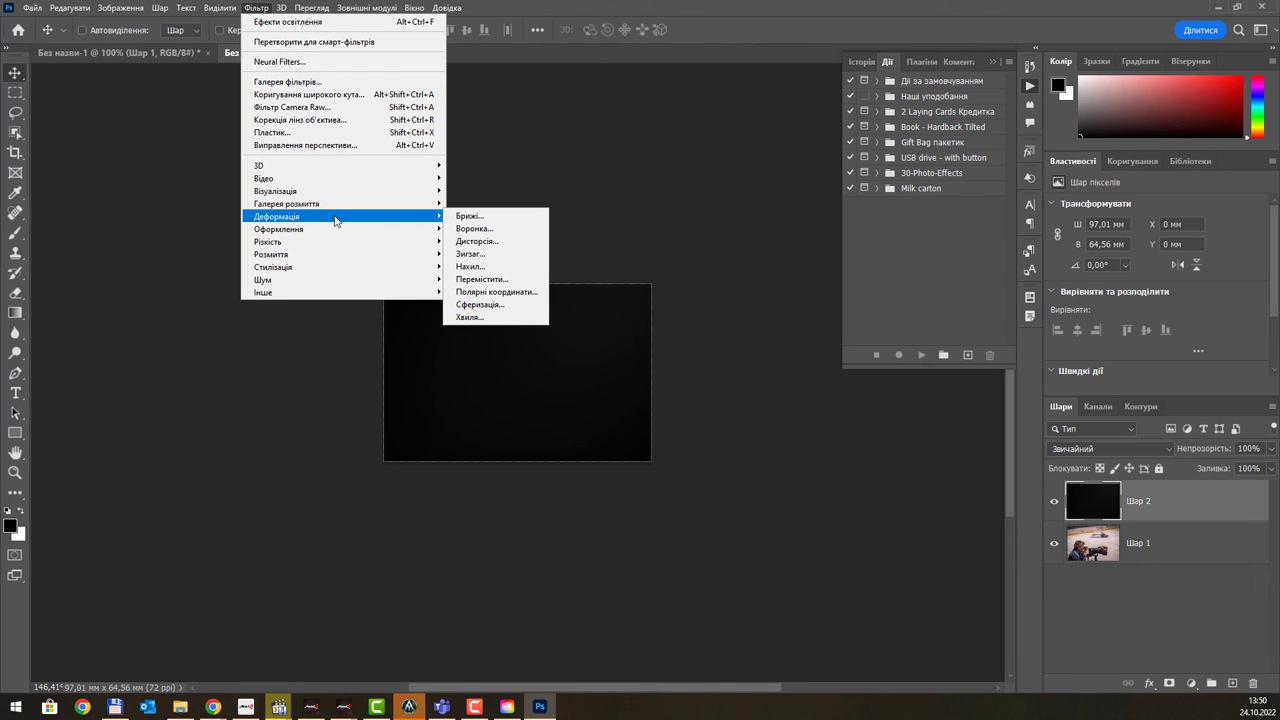
pyautogui.press('Escape')
pyautogui.press('Escape')
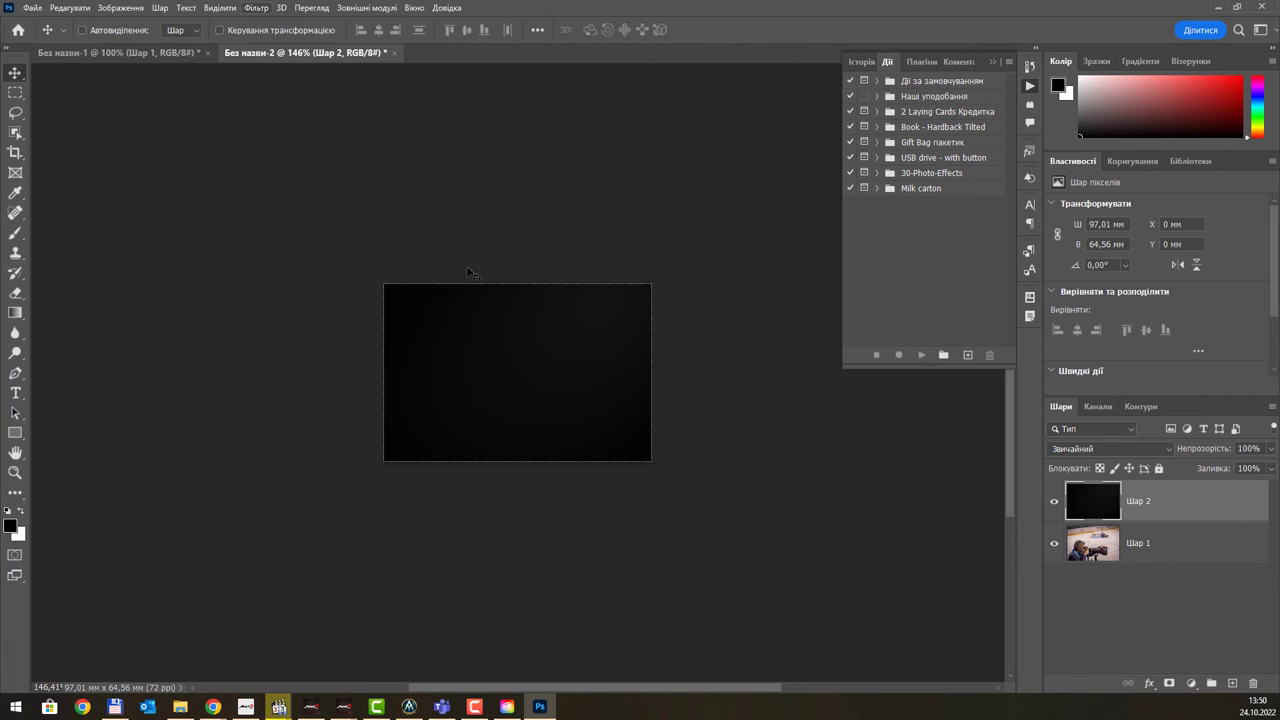
# - Try erasing the black Шар 2, undo it, then delete Шар 2
pyautogui.press('e')
pyautogui.click(552, 372)
pyautogui.moveTo(526, 334)
pyautogui.mouseDown()
pyautogui.moveTo(570, 362)
pyautogui.moveTo(490, 400)
pyautogui.mouseUp()
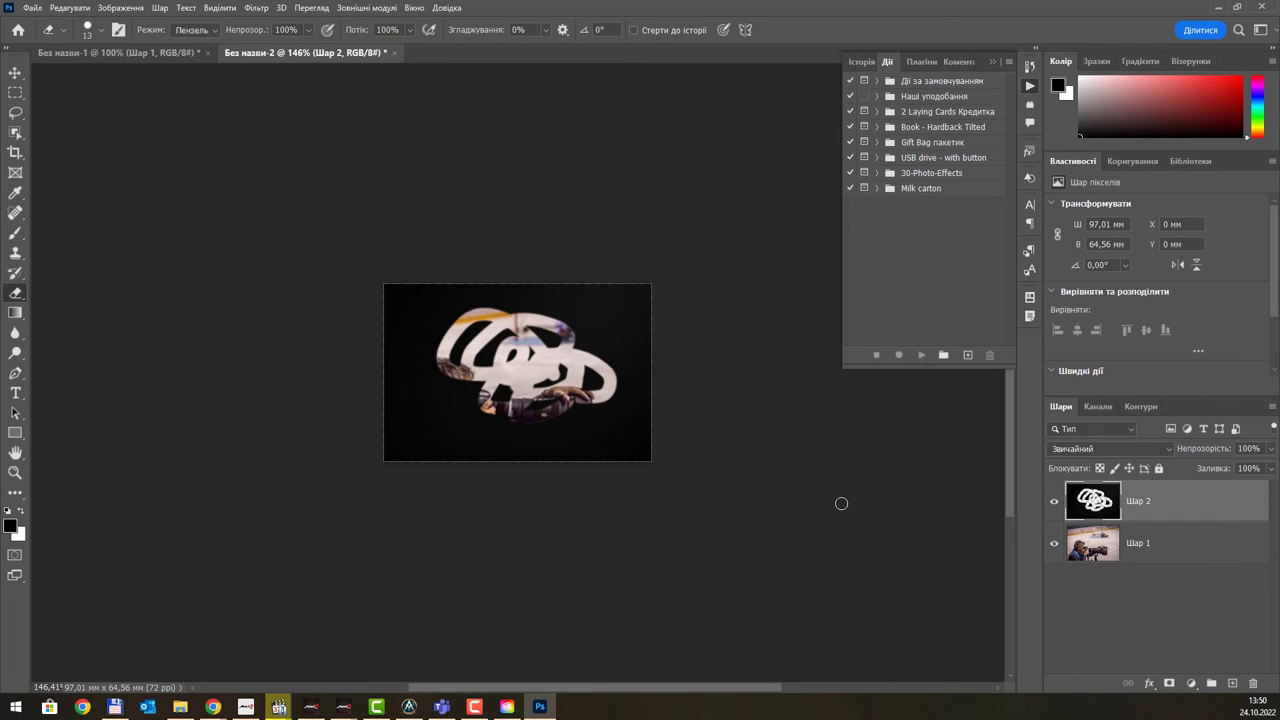
pyautogui.hotkey('ctrl', 'z')
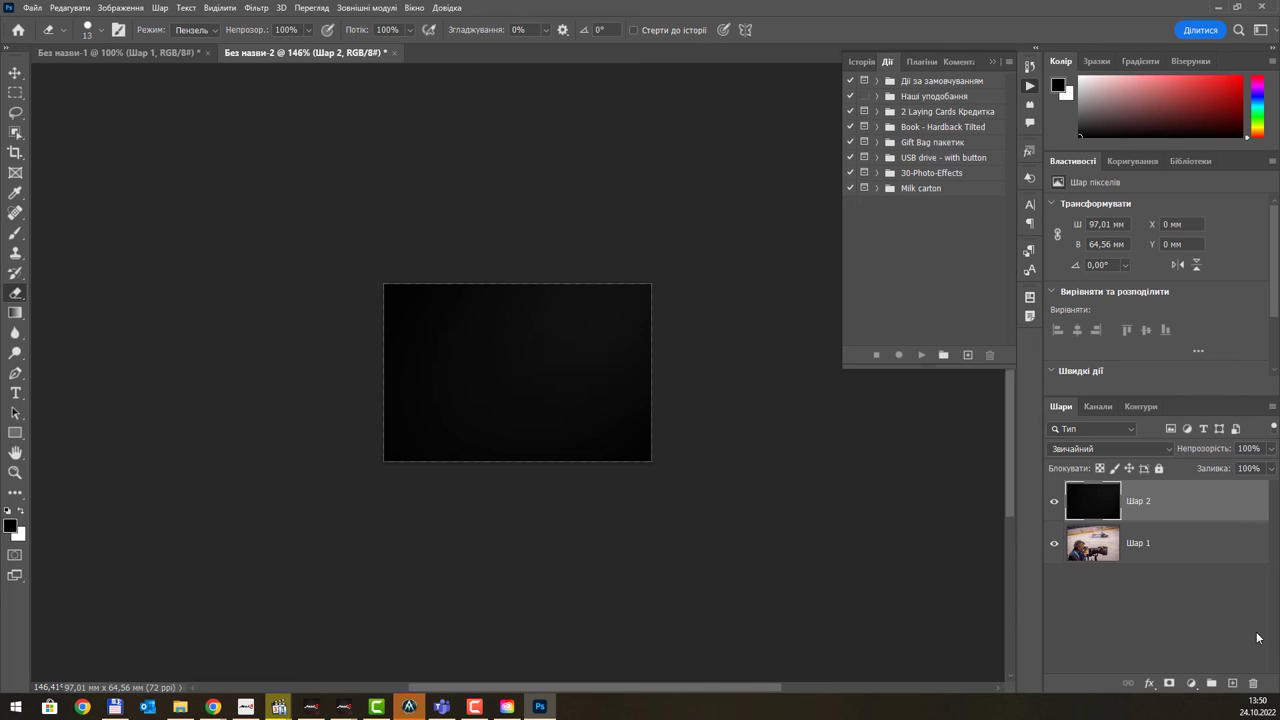
pyautogui.click(1249, 685)
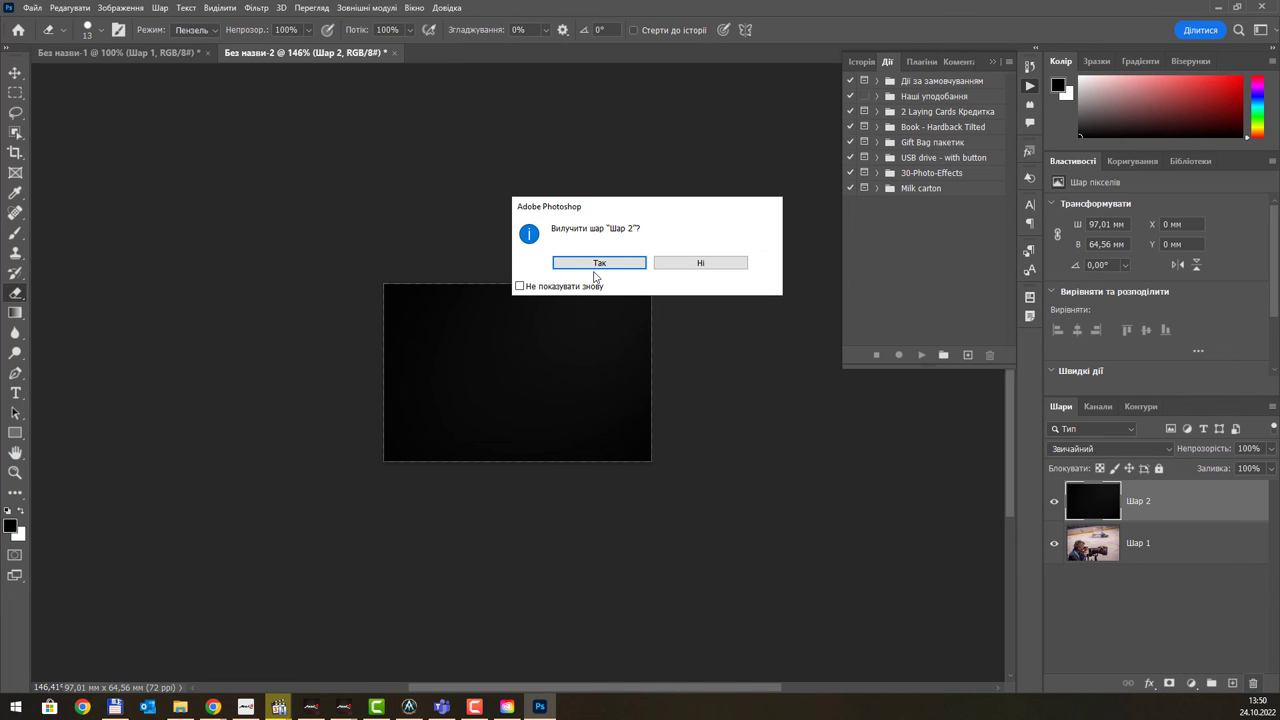
pyautogui.click(557, 262)
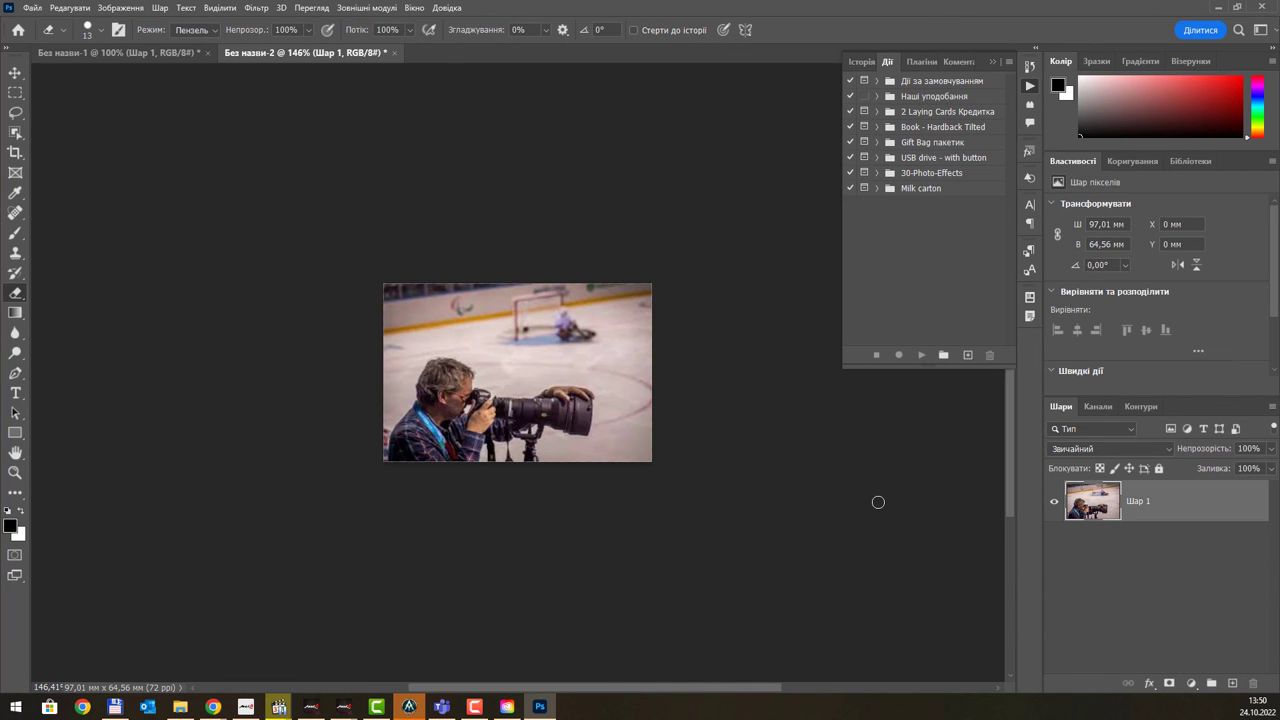
pyautogui.scroll(1, 619, 395)
# - Brush trial signature strokes at the photo's lower right, undo them all, and start a new action
pyautogui.scroll(1, 631, 417)
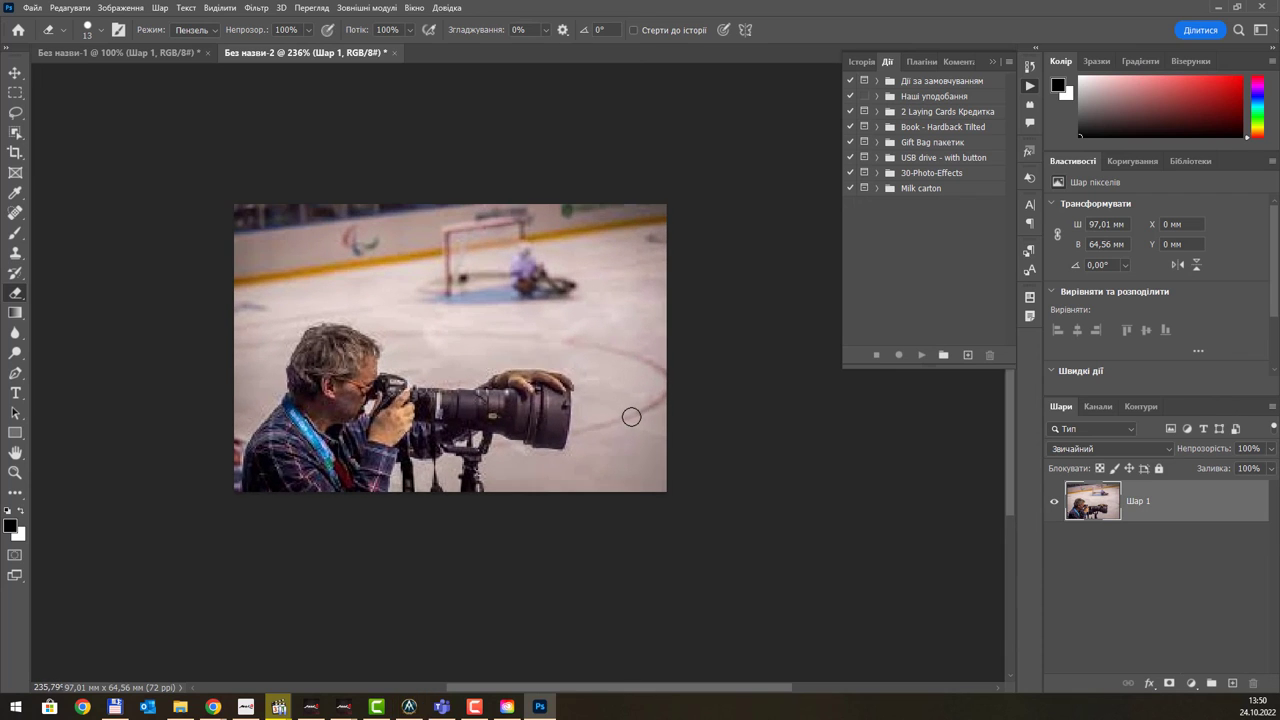
pyautogui.press('b')
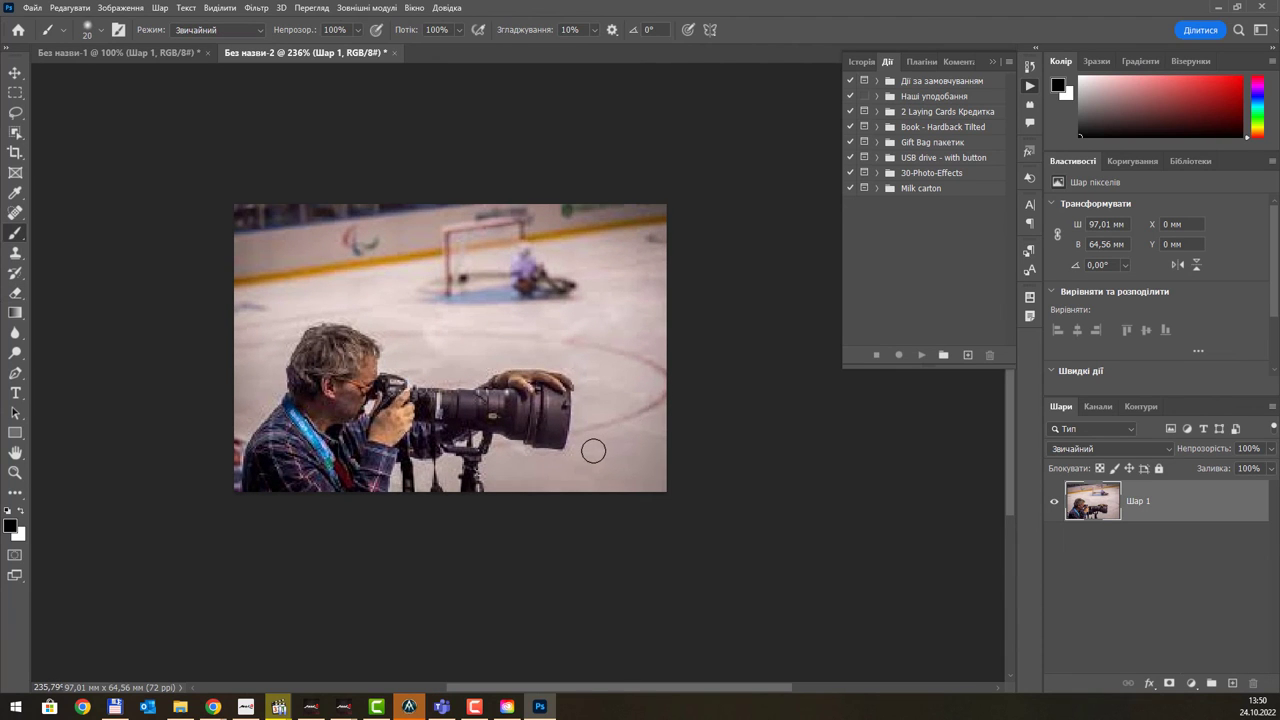
pyautogui.moveTo(567, 477); pyautogui.dragTo(624, 476)
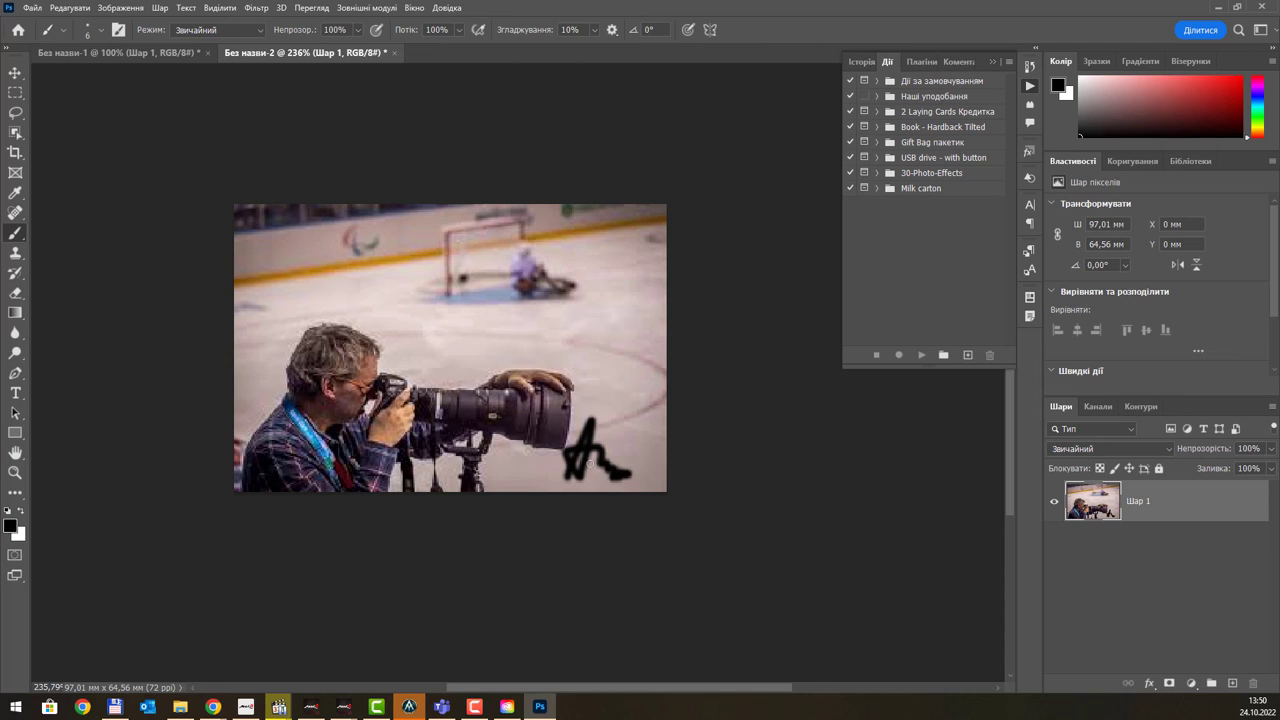
pyautogui.hotkey('ctrl', 'z')
pyautogui.moveTo(570, 468); pyautogui.dragTo(647, 479)
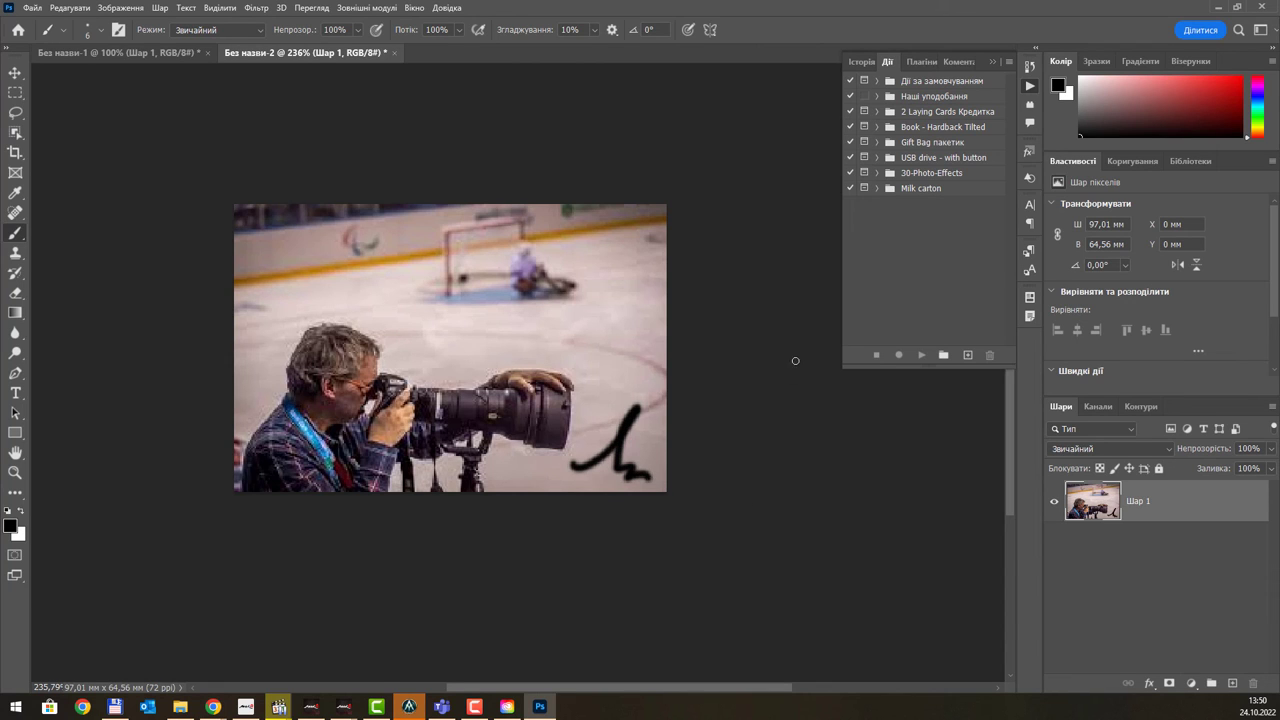
pyautogui.hotkey('ctrl', 'z')
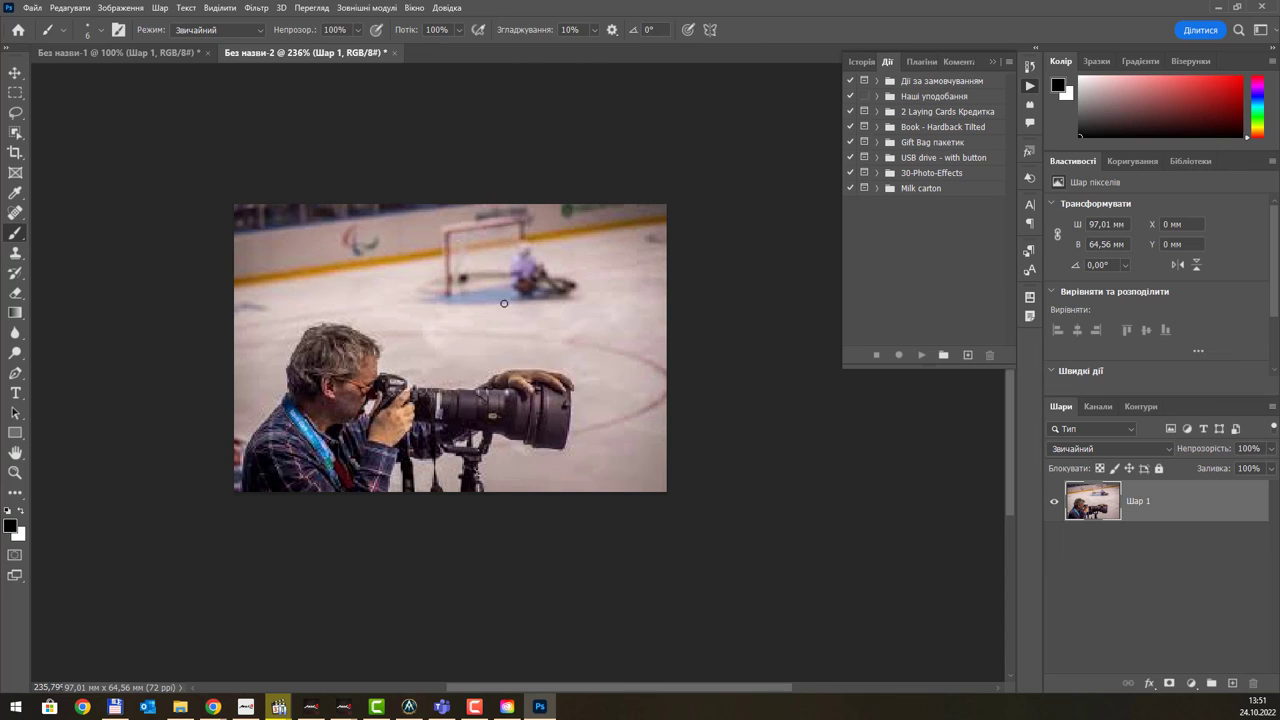
pyautogui.click(569, 467)
pyautogui.moveTo(593, 444)
pyautogui.mouseDown()
pyautogui.moveTo(657, 474)
pyautogui.moveTo(623, 485)
pyautogui.mouseUp()
pyautogui.hotkey('ctrl', 'z')
pyautogui.hotkey('ctrl', 'z')
pyautogui.click(968, 356)
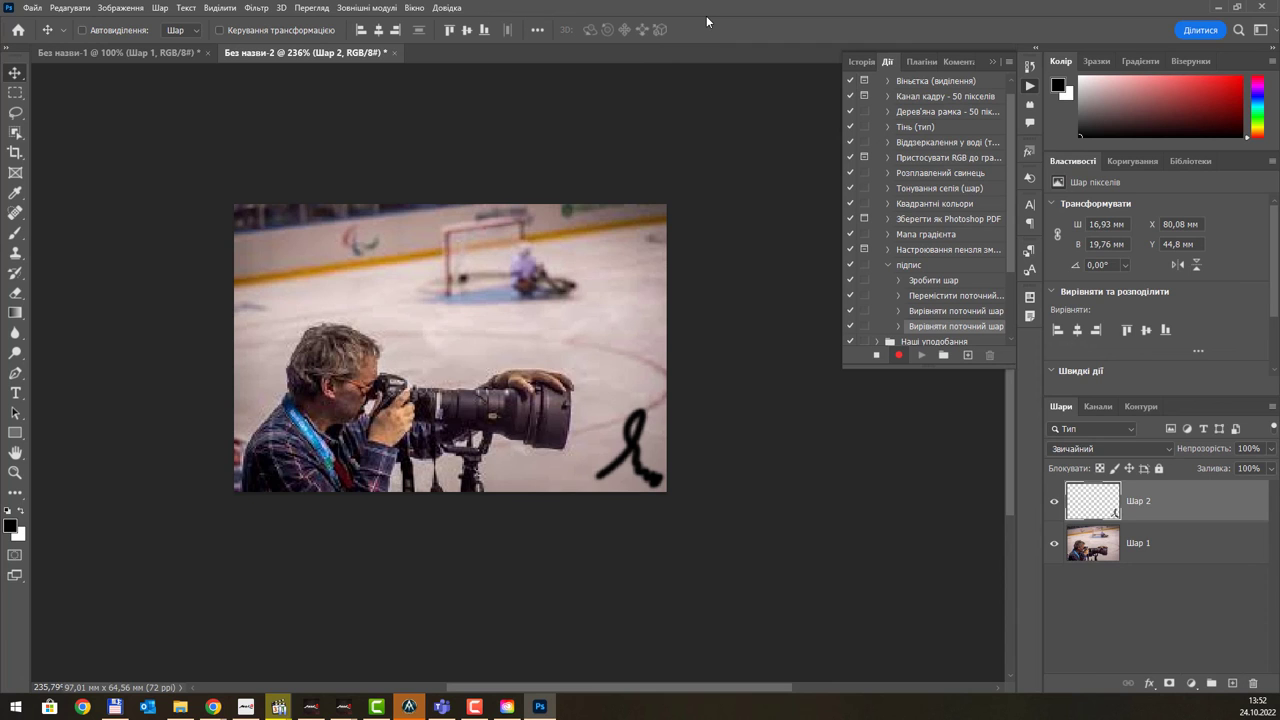
# - Create a new transparent 275 × 183 px document from Файл > Створити
pyautogui.click(31, 8)
pyautogui.click(36, 22)
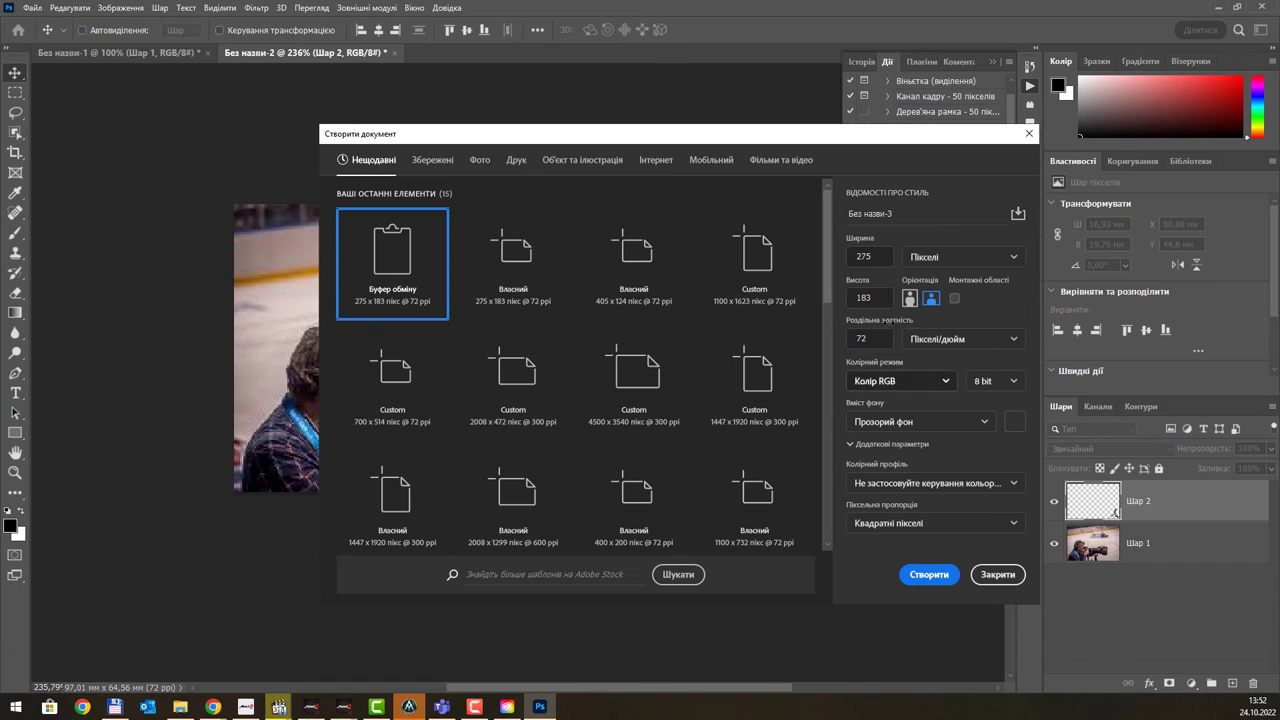
pyautogui.click(927, 576)
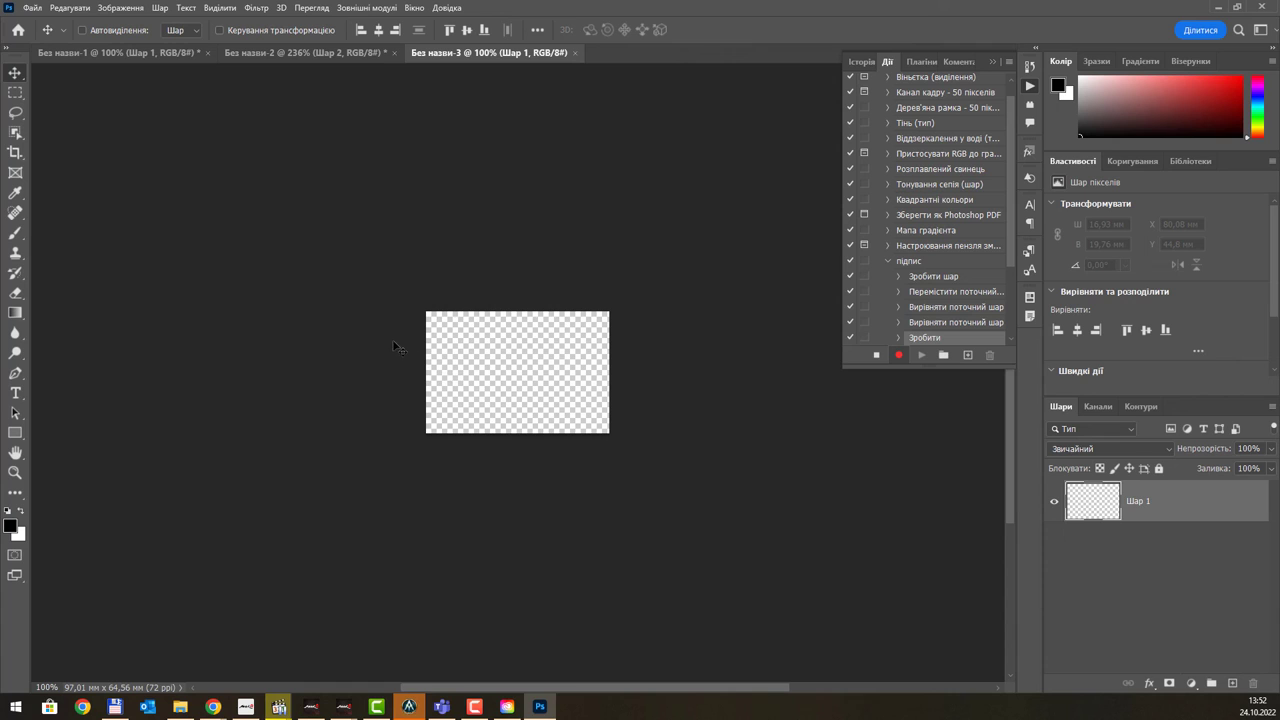
# - Fill the new document with a dark black-to-grey radial gradient
pyautogui.click(15, 312)
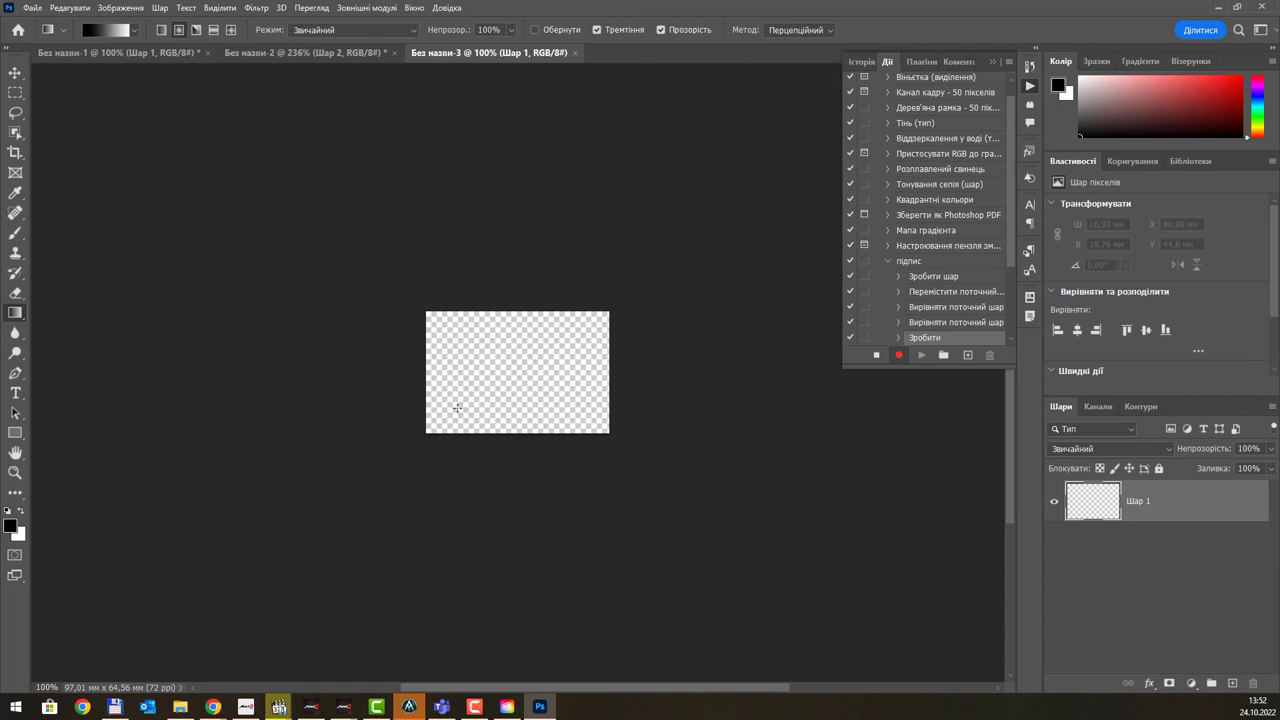
pyautogui.moveTo(495, 395); pyautogui.dragTo(602, 389)
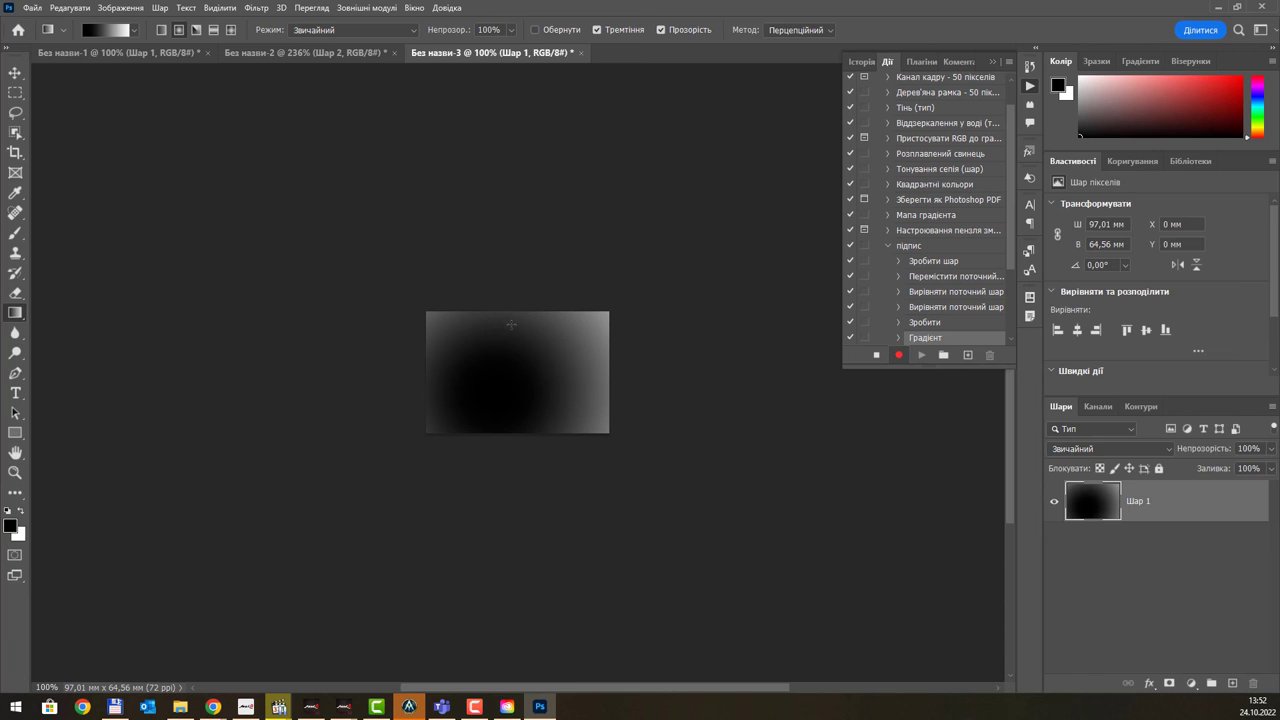
pyautogui.moveTo(511, 324); pyautogui.dragTo(499, 292)
# - Save the document to the computer, browsing to Desktop\1x\1
pyautogui.hotkey('ctrl', 's')
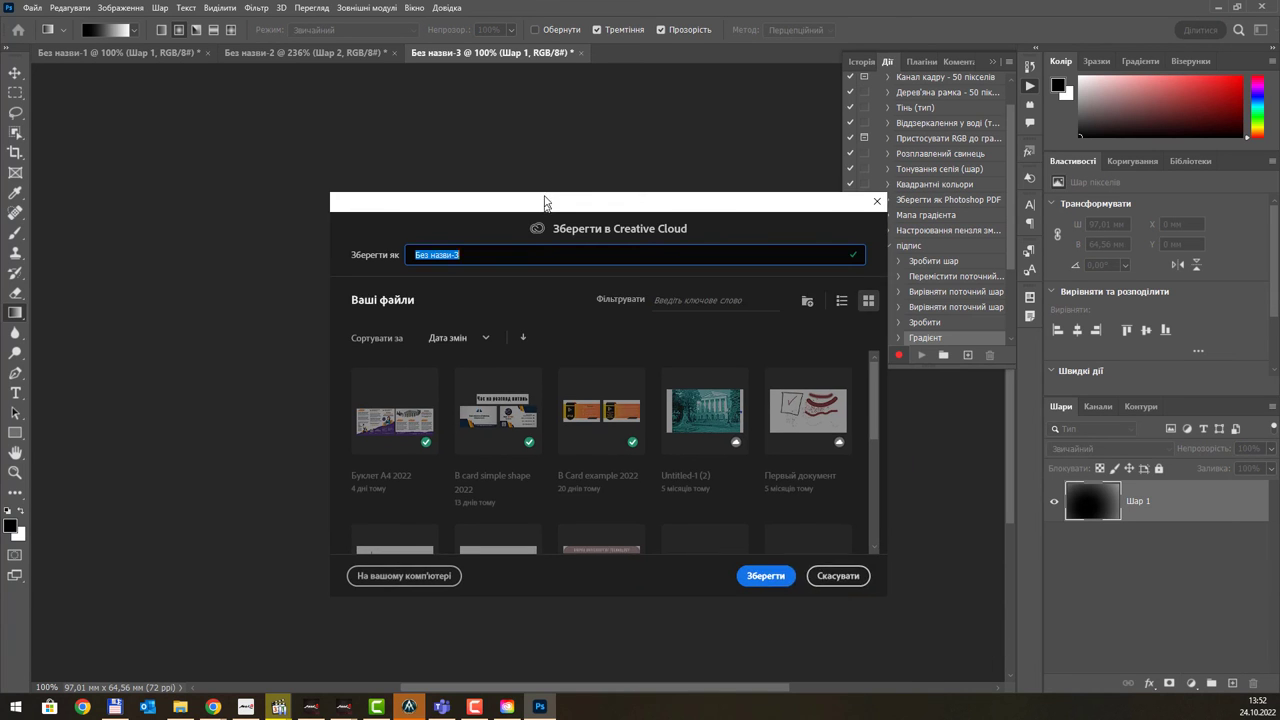
pyautogui.click(432, 541)
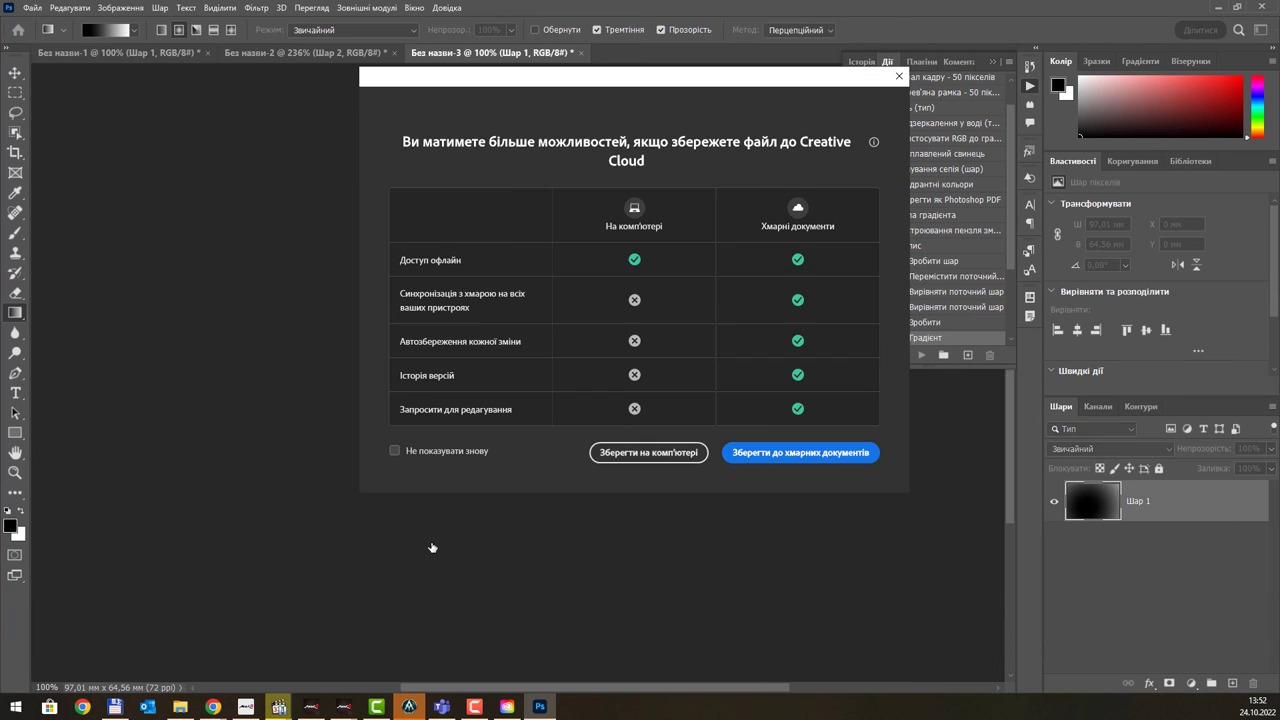
pyautogui.click(670, 455)
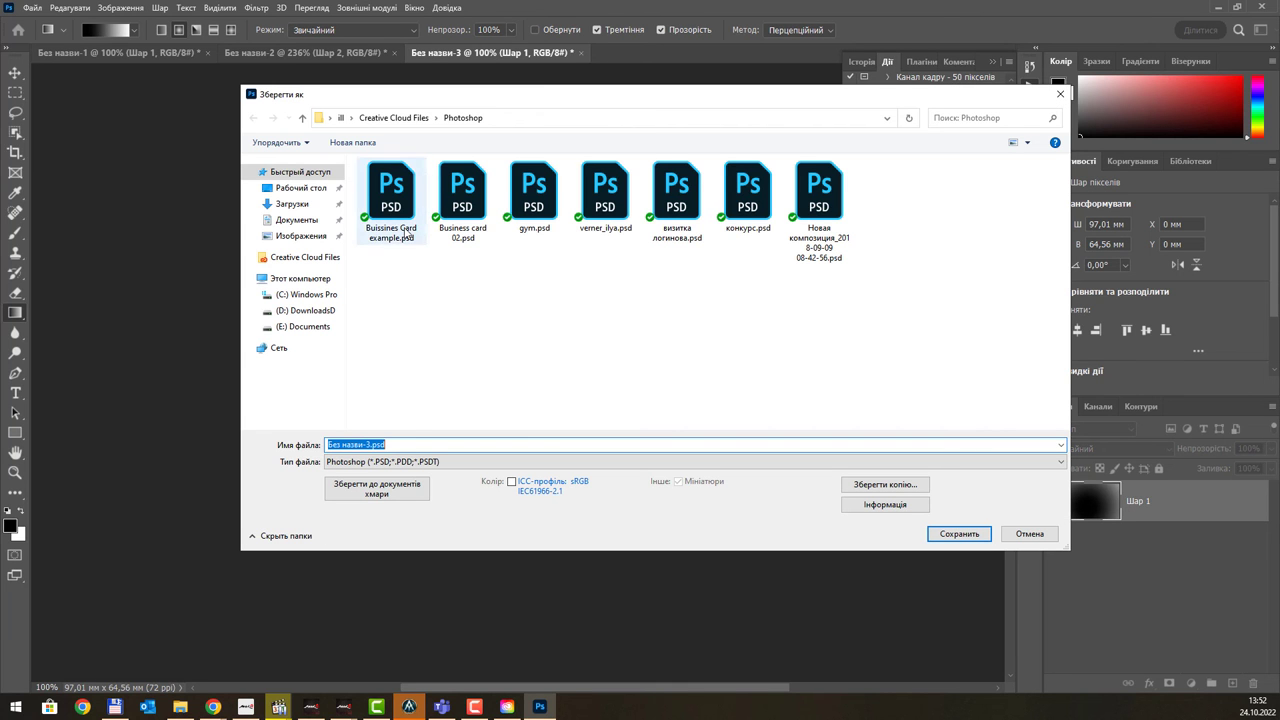
pyautogui.click(306, 210)
pyautogui.click(298, 187)
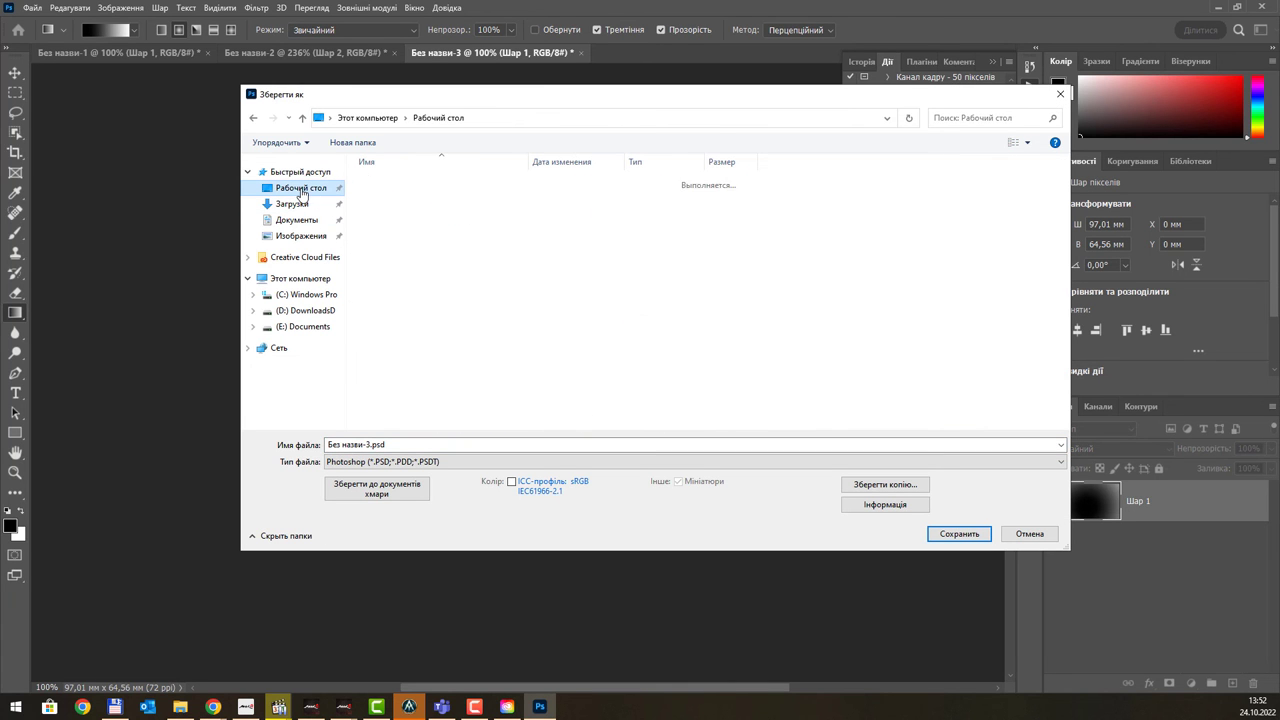
pyautogui.click(377, 183)
pyautogui.doubleClick(377, 183)
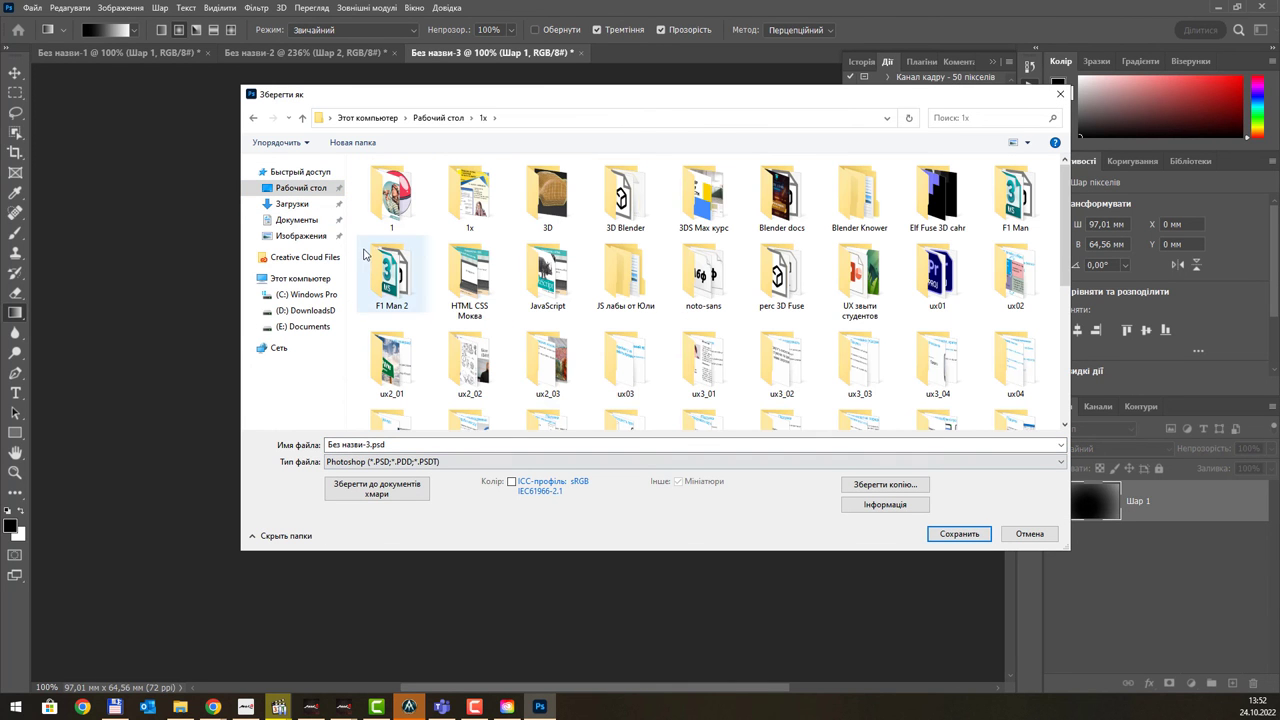
pyautogui.doubleClick(390, 206)
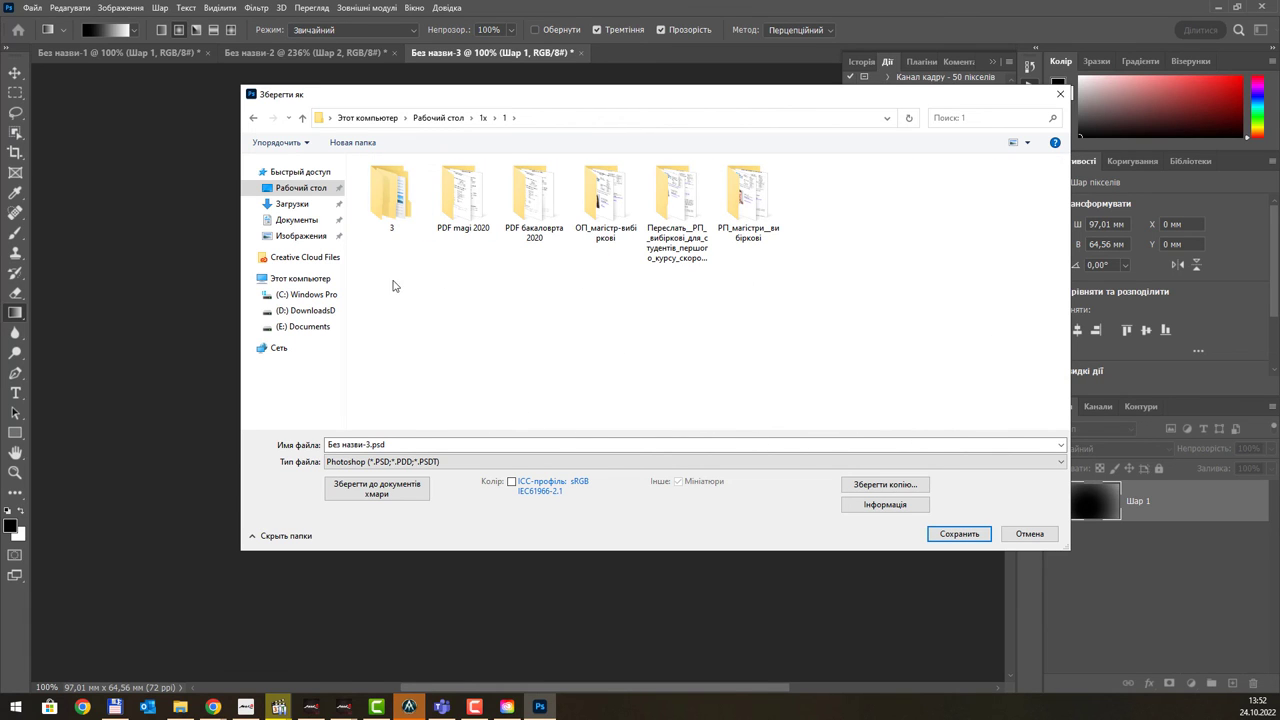
# - Create a new folder named ФОтошоп there and open it
pyautogui.click(340, 146)
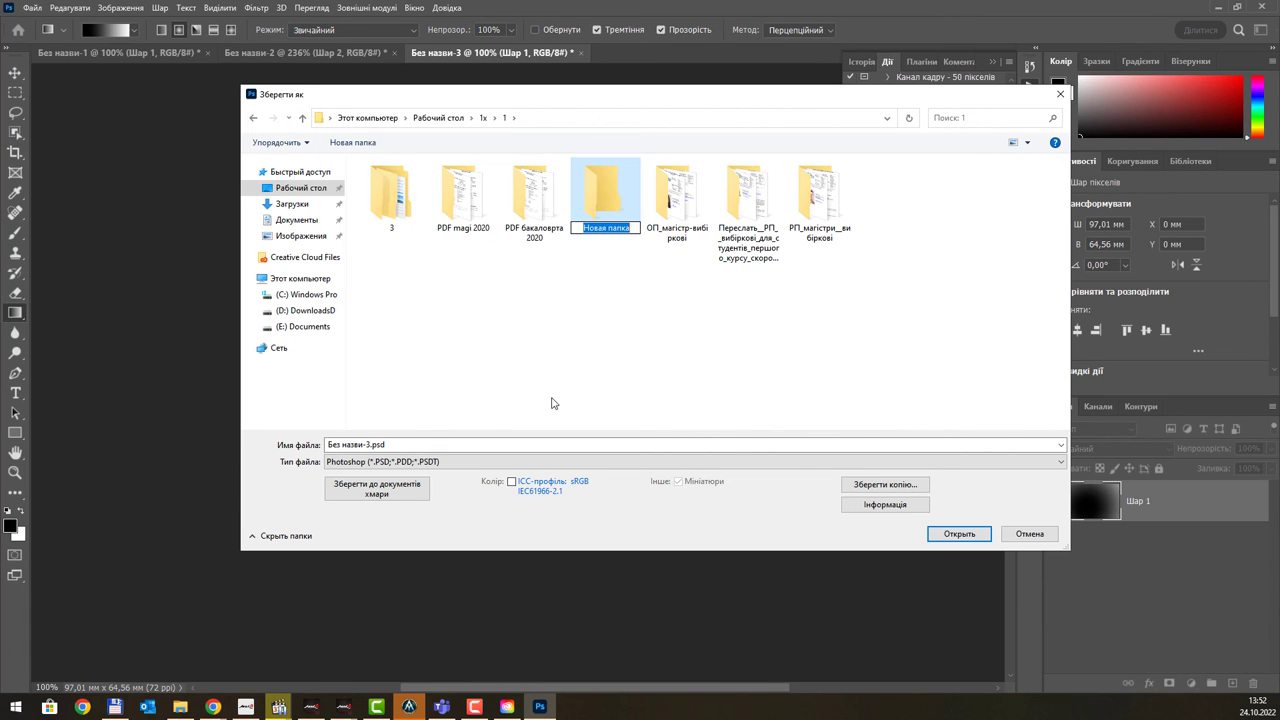
pyautogui.write('3')
pyautogui.press('BackSpace')
pyautogui.write('ФОтошоп')
pyautogui.press('Return')
pyautogui.press('Return')
# - Create subfolders 1 and 2 після обробки inside ФОтошоп, then open folder 1
pyautogui.rightClick(479, 243)
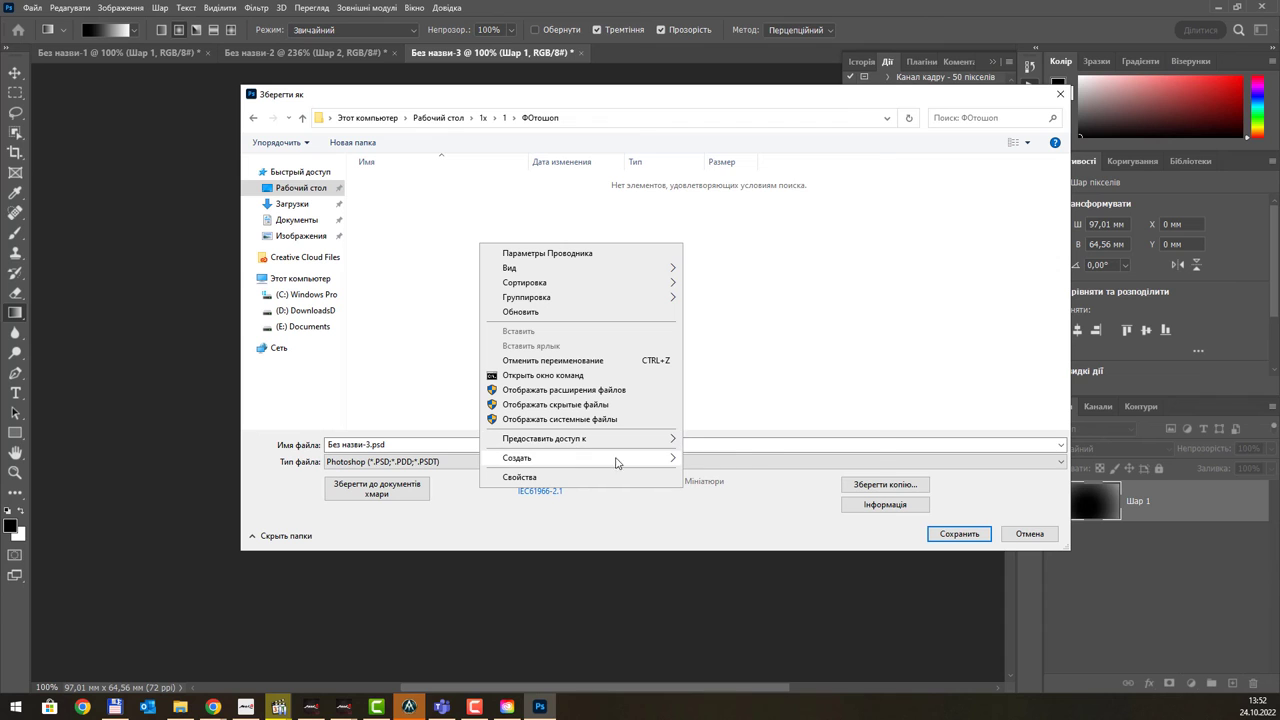
pyautogui.click(743, 160)
pyautogui.write('1')
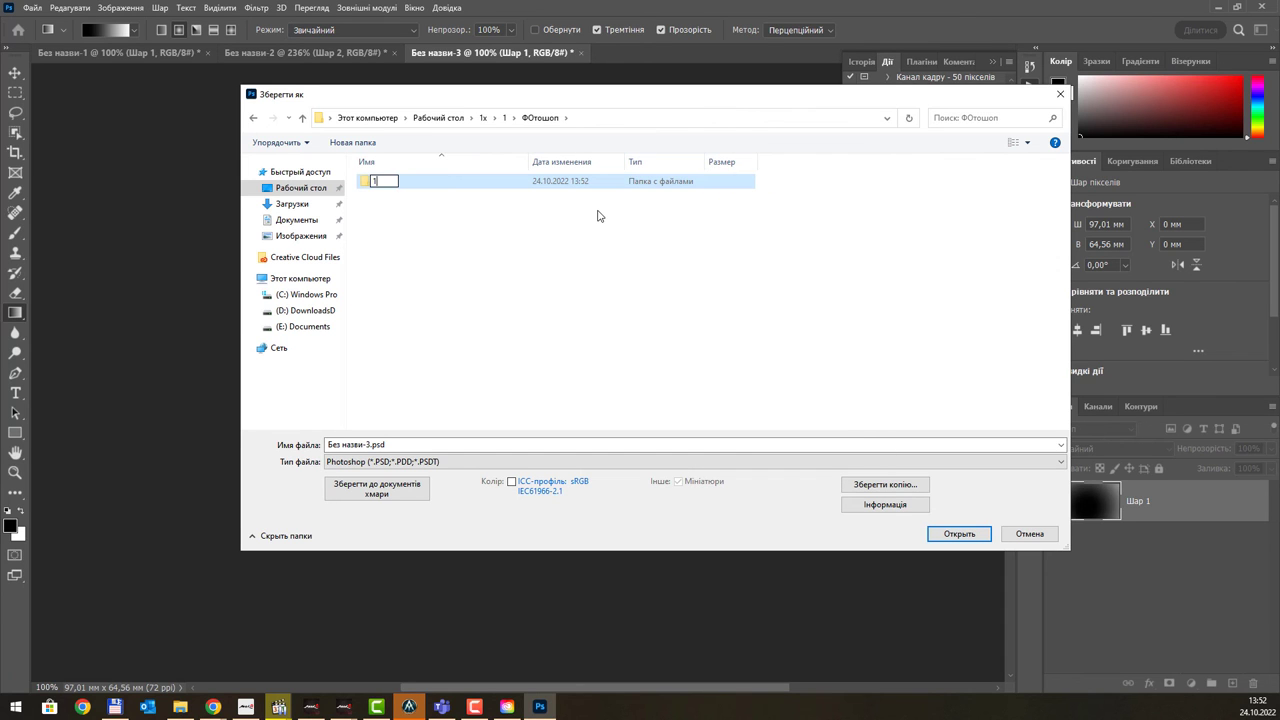
pyautogui.rightClick(449, 229)
pyautogui.moveTo(540, 439)
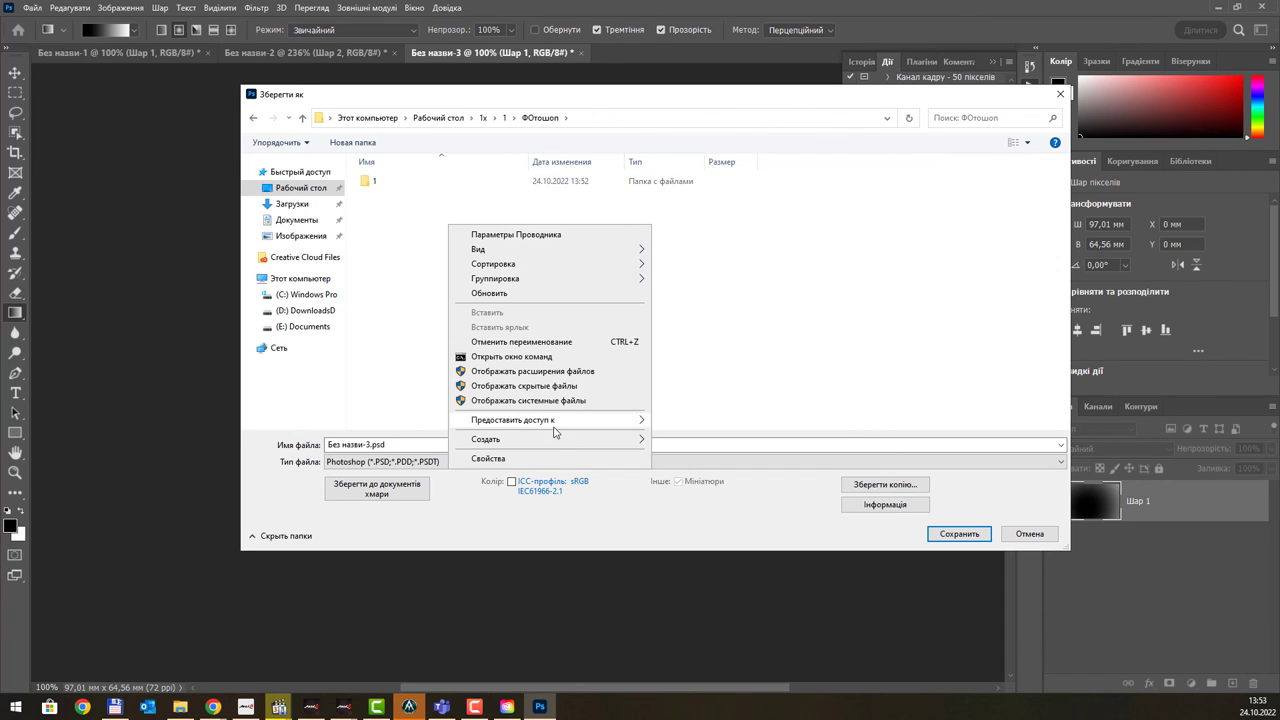
pyautogui.click(723, 142)
pyautogui.write('2 післ')
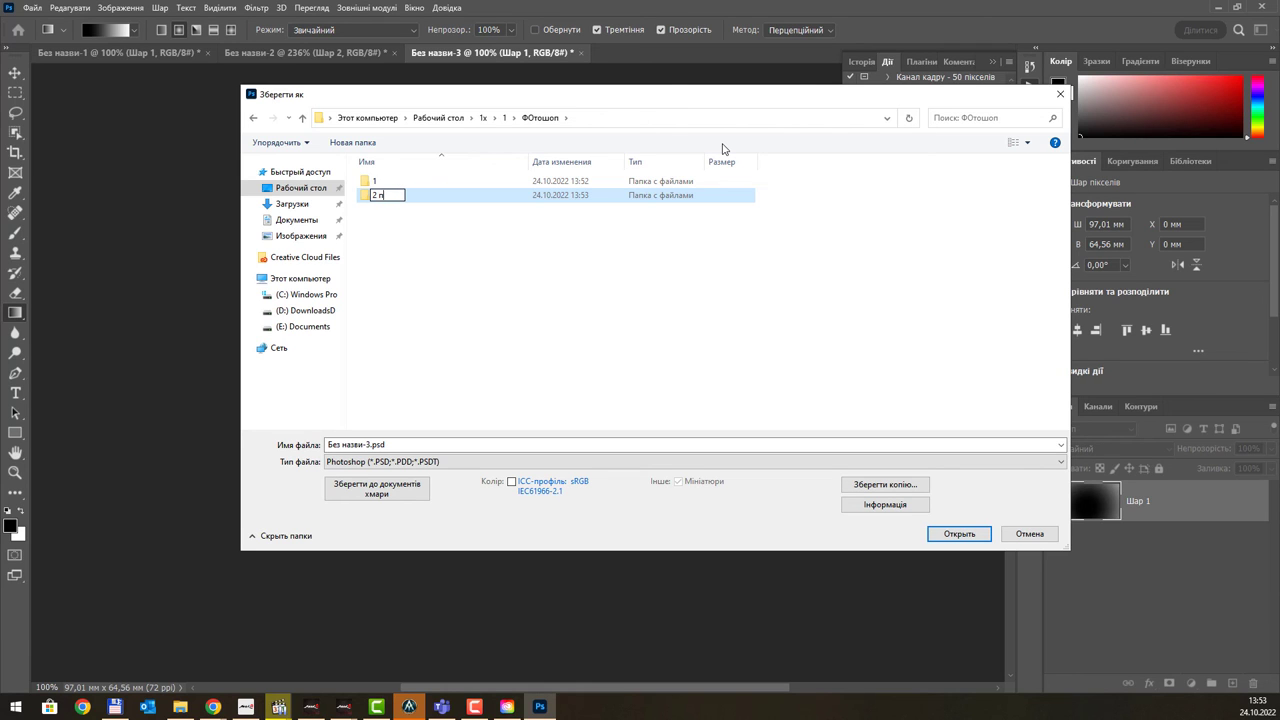
pyautogui.write('я обробки')
pyautogui.press('Return')
pyautogui.doubleClick(414, 183)
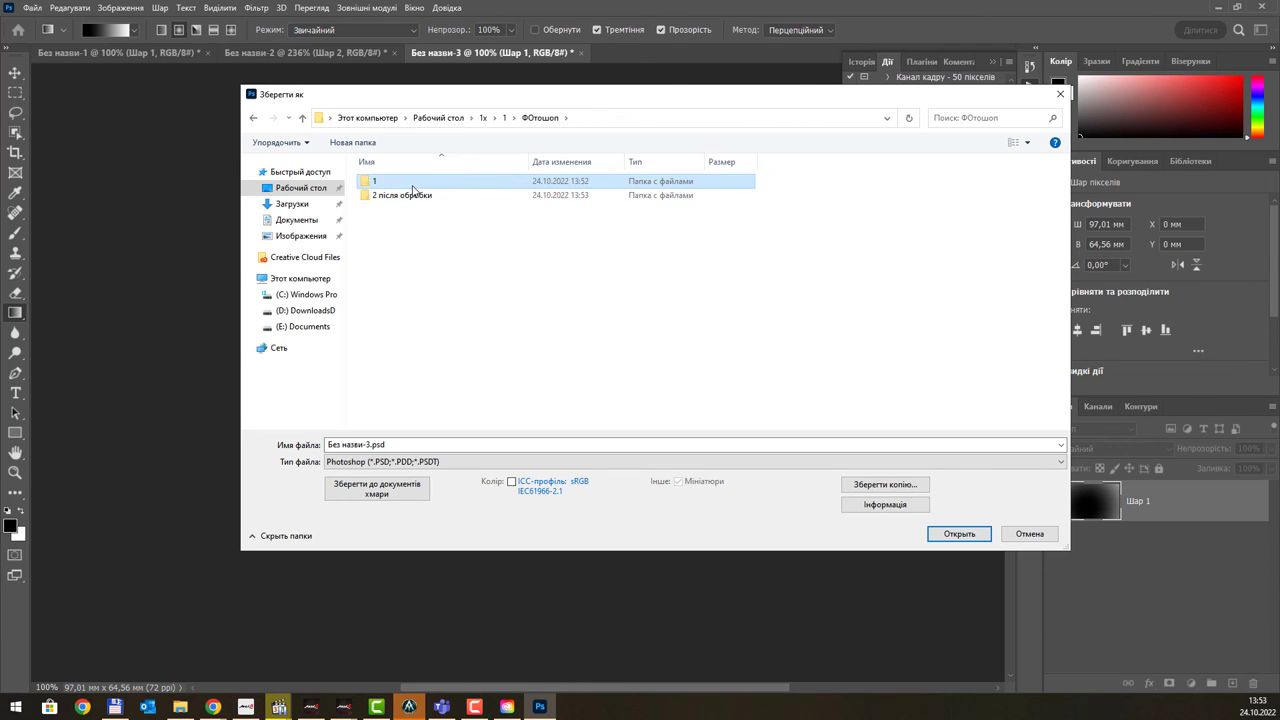
# - Save the gradient image as JPEG 2000 file 1.jpf with default JPEG 2000 options
pyautogui.click(432, 462)
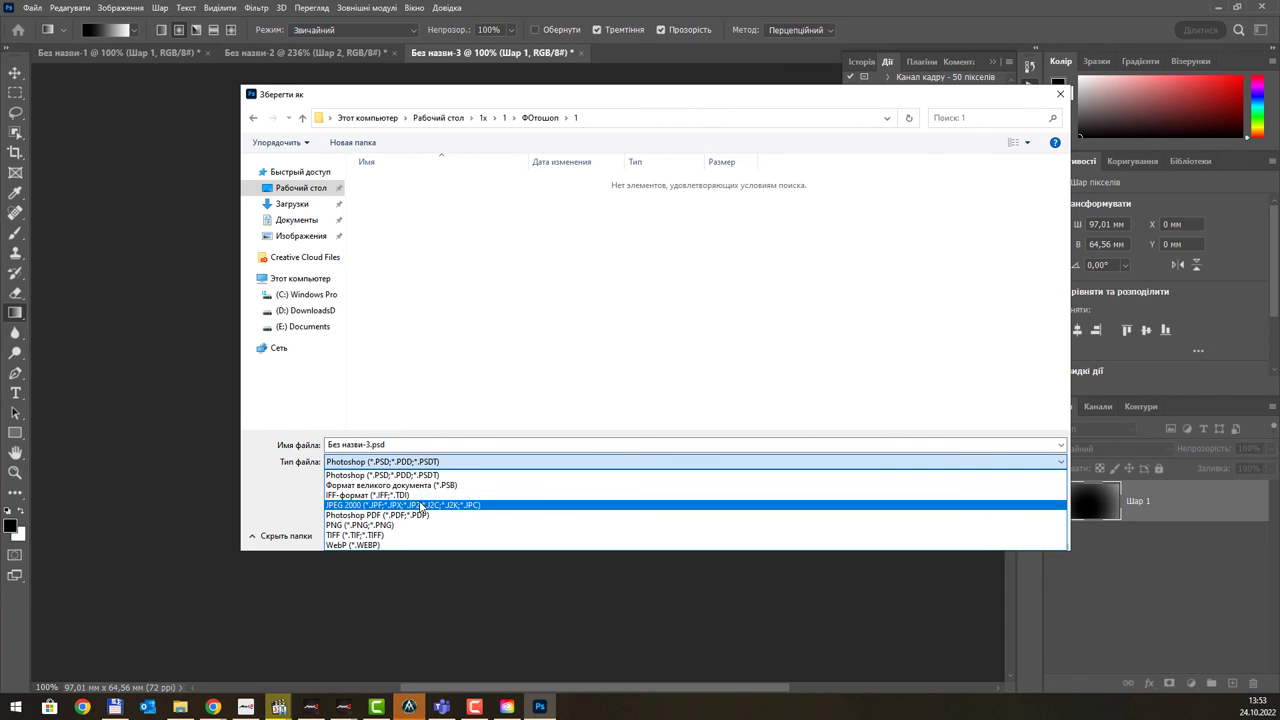
pyautogui.click(422, 505)
pyautogui.doubleClick(405, 444)
pyautogui.write('1')
pyautogui.click(600, 463)
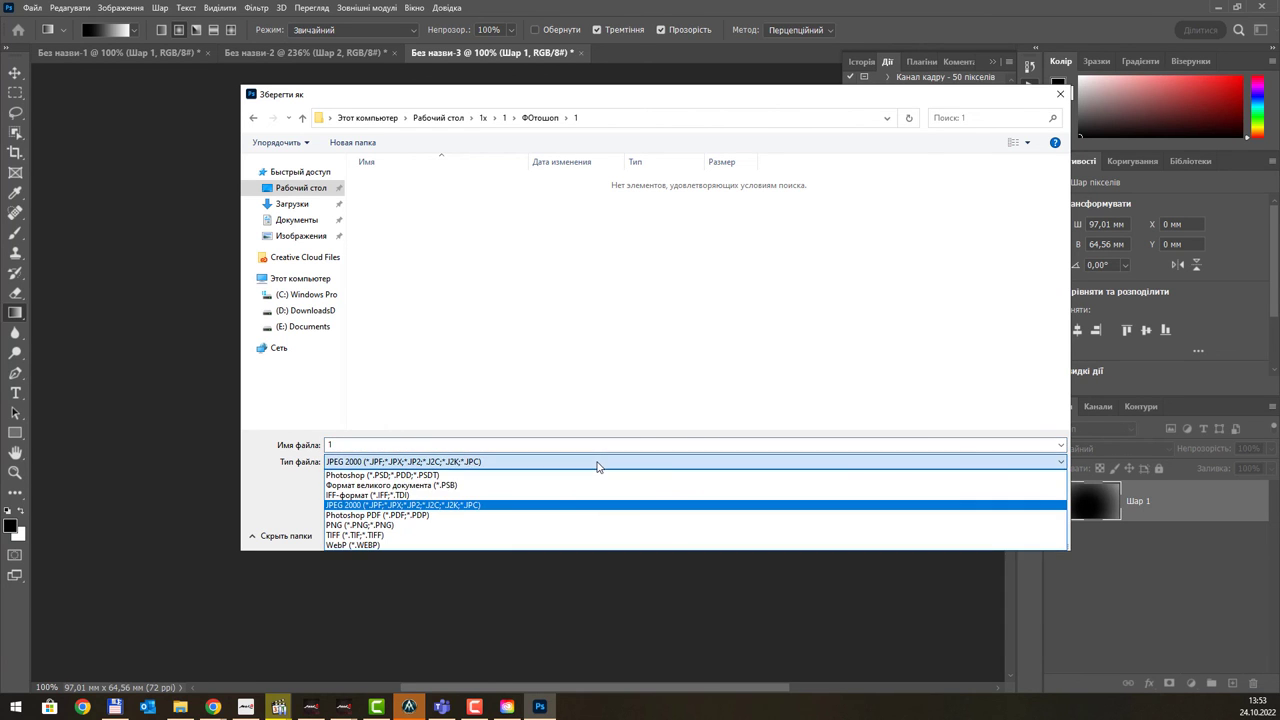
pyautogui.click(550, 500)
pyautogui.click(543, 461)
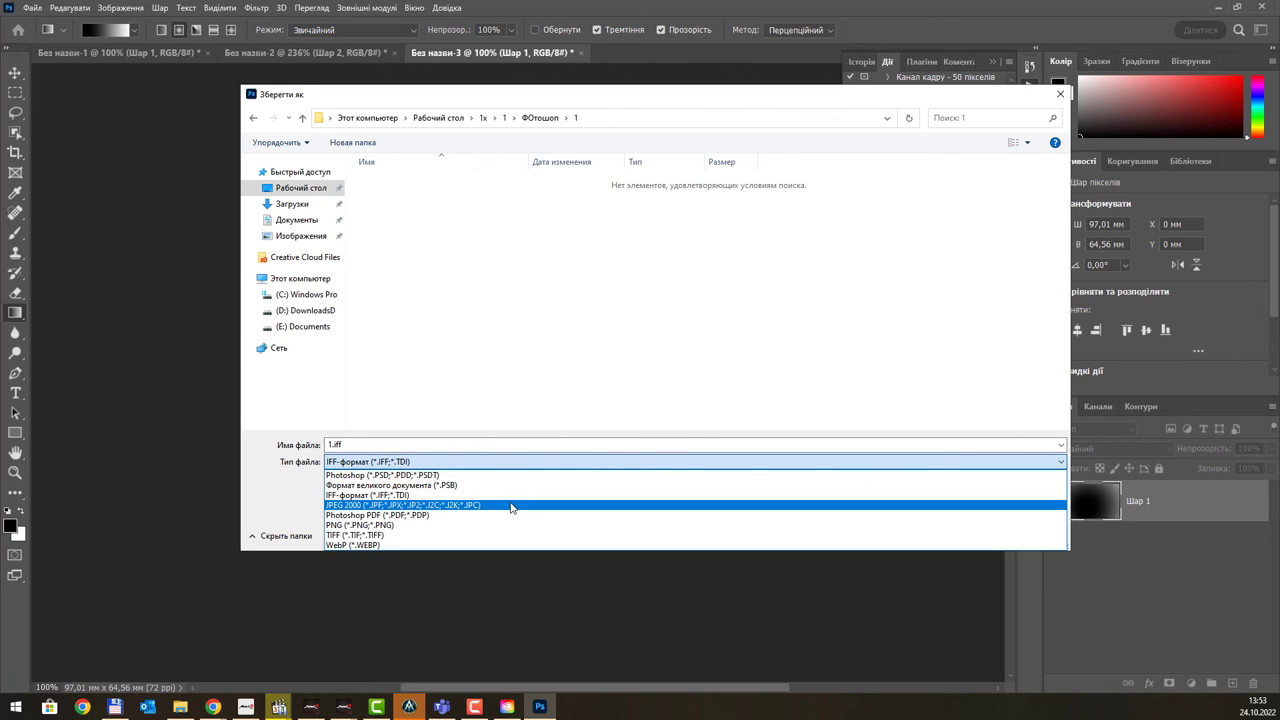
pyautogui.click(510, 506)
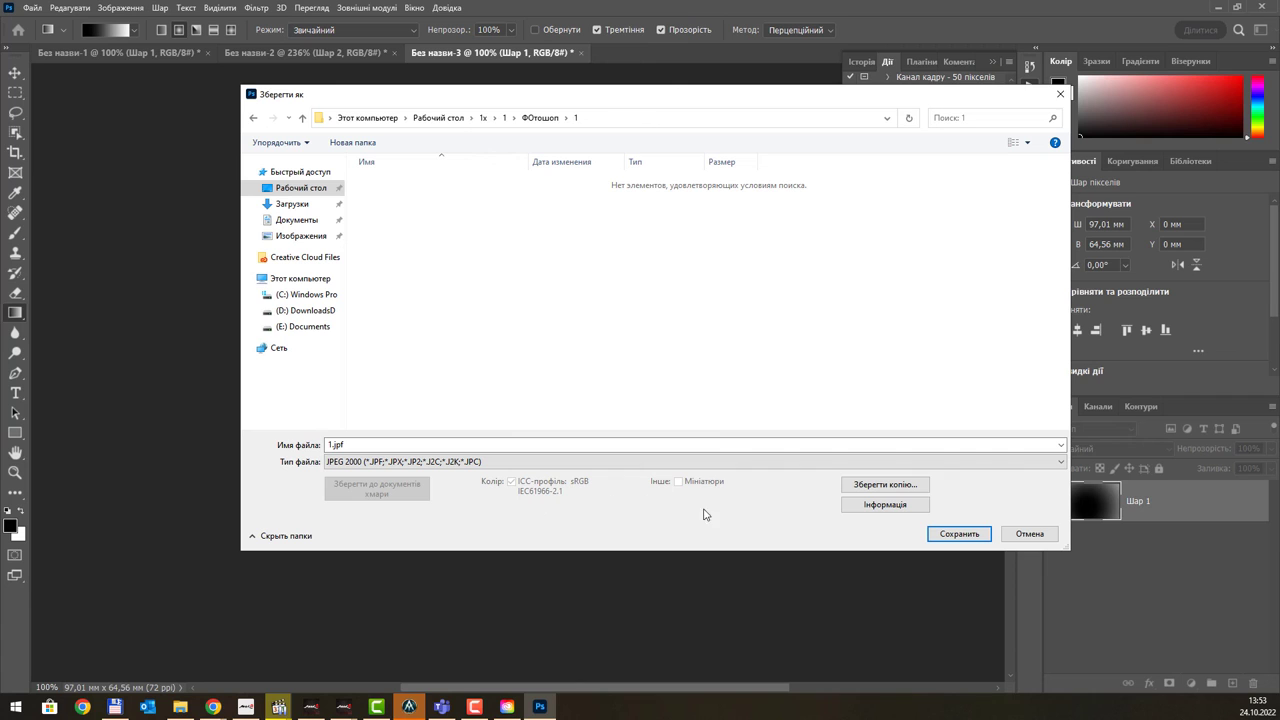
pyautogui.click(950, 532)
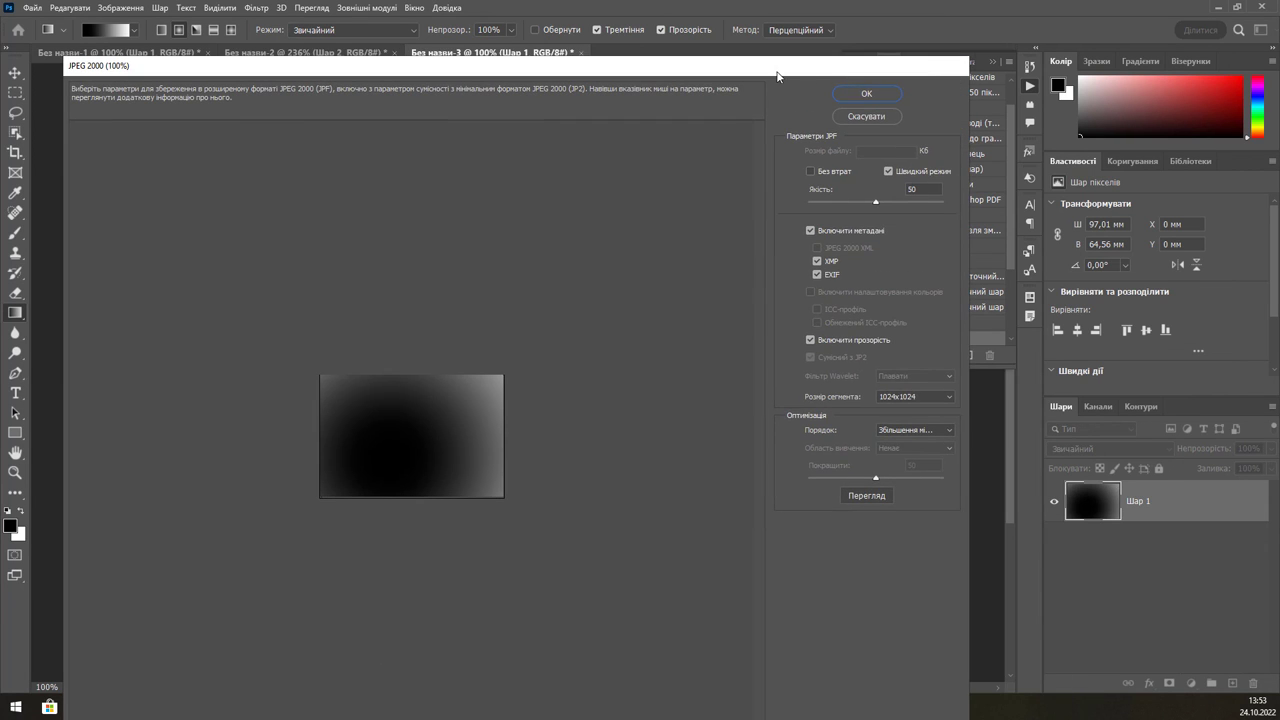
pyautogui.click(866, 94)
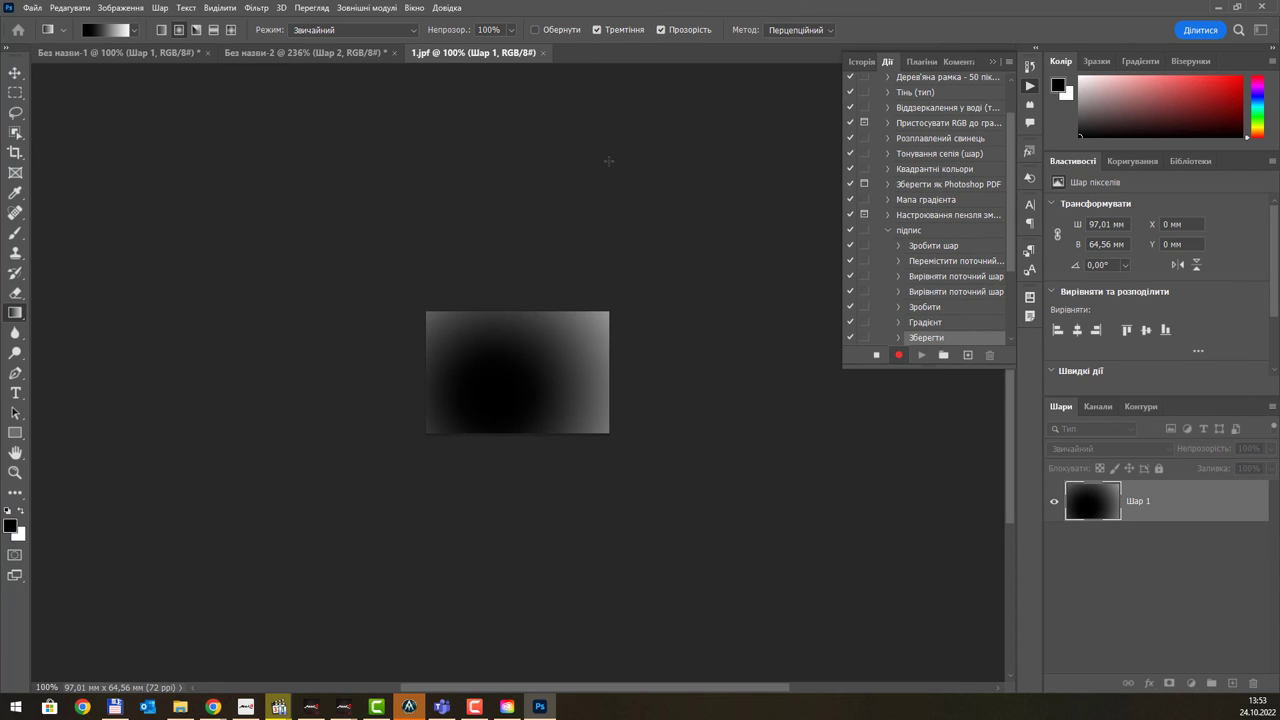
# - Paste the hockey photo into a new 405×124 transparent document, shifting it up-left
pyautogui.hotkey('ctrl', 'n')
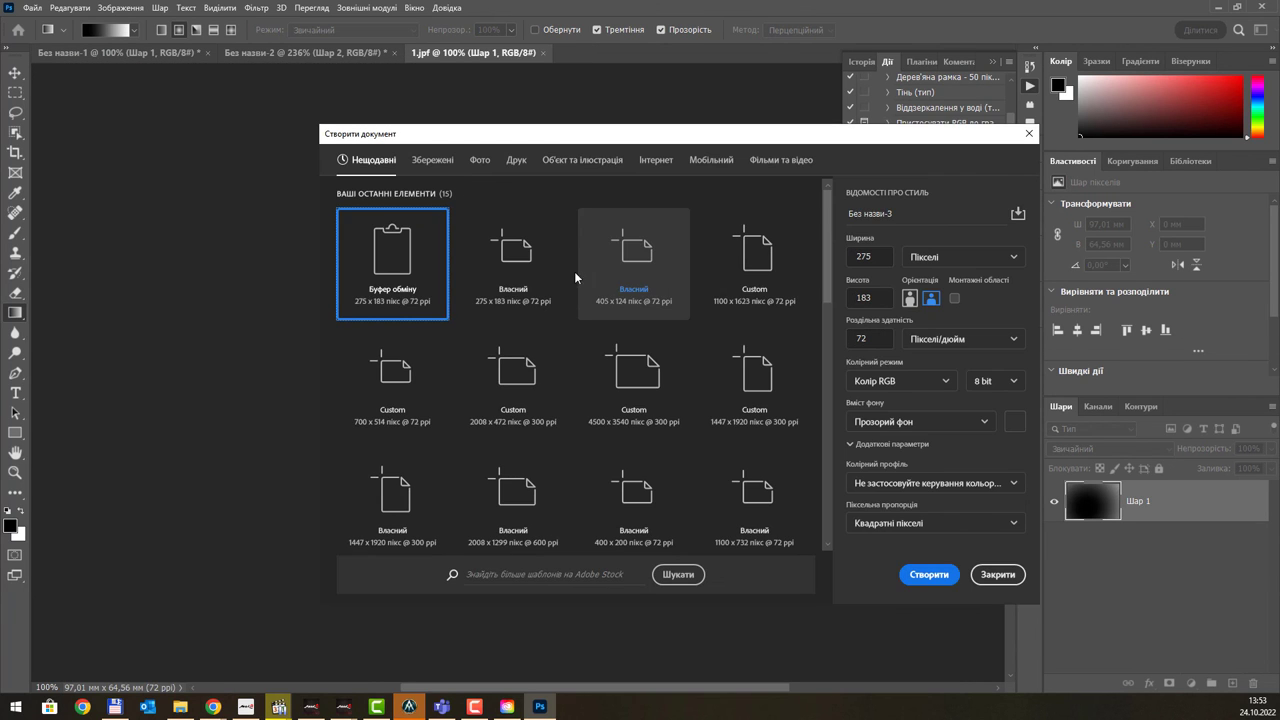
pyautogui.click(634, 283)
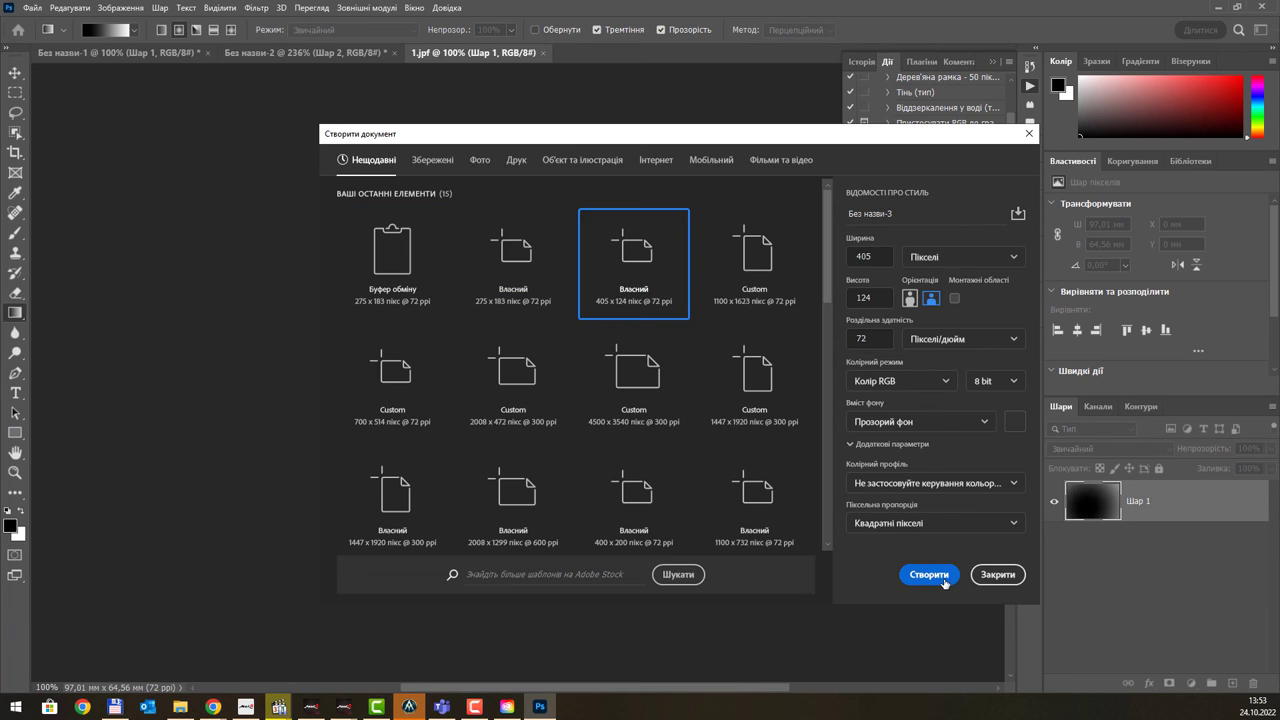
pyautogui.click(929, 574)
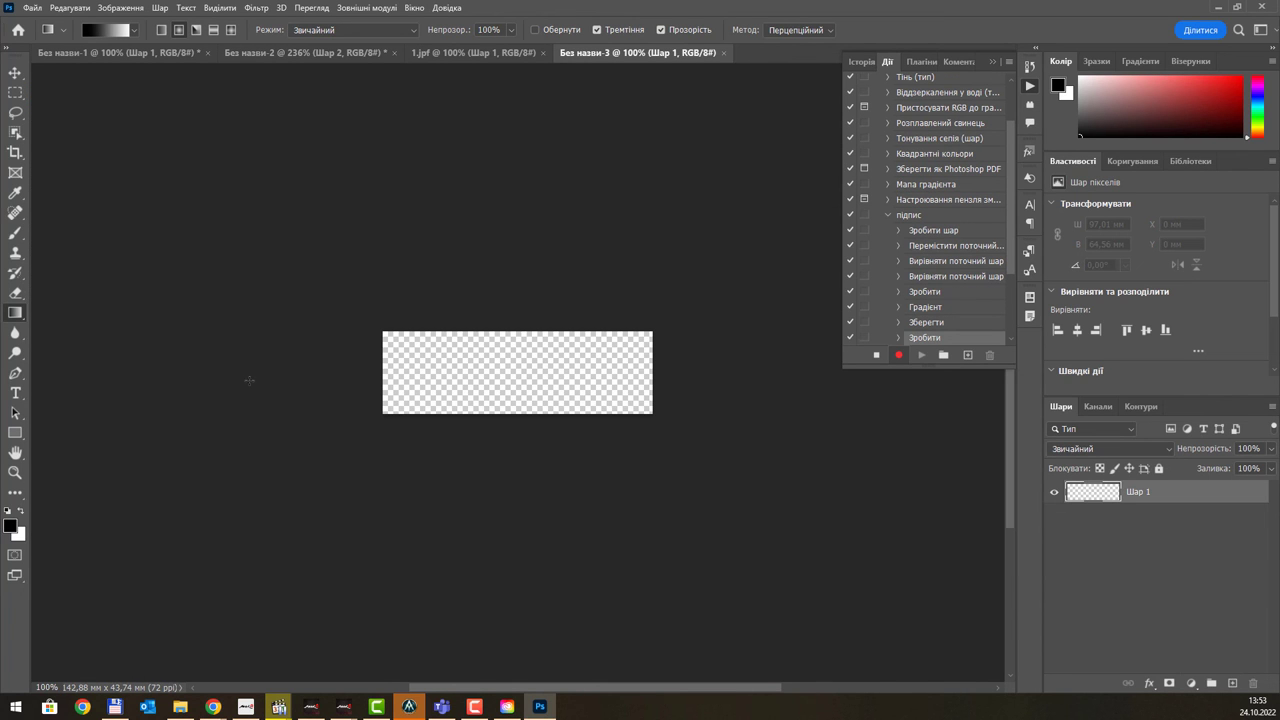
pyautogui.hotkey('ctrl', 'v')
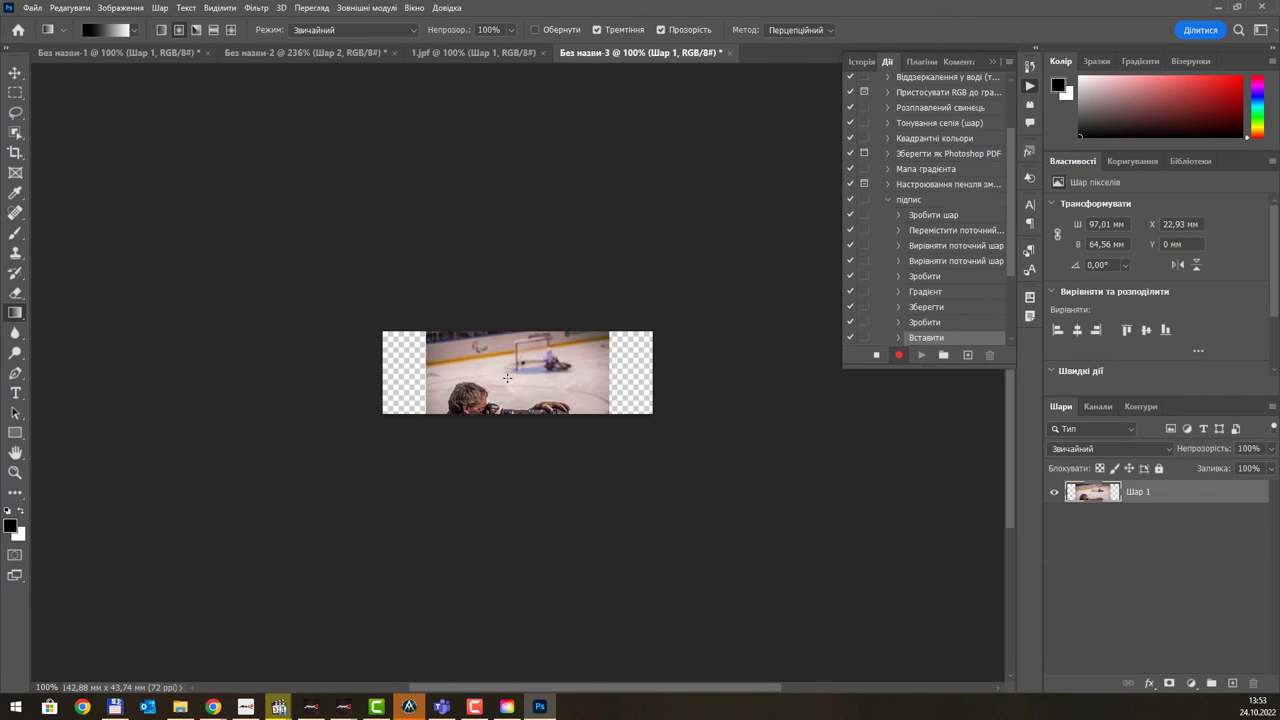
pyautogui.press('v')
pyautogui.moveTo(531, 377); pyautogui.dragTo(470, 342)
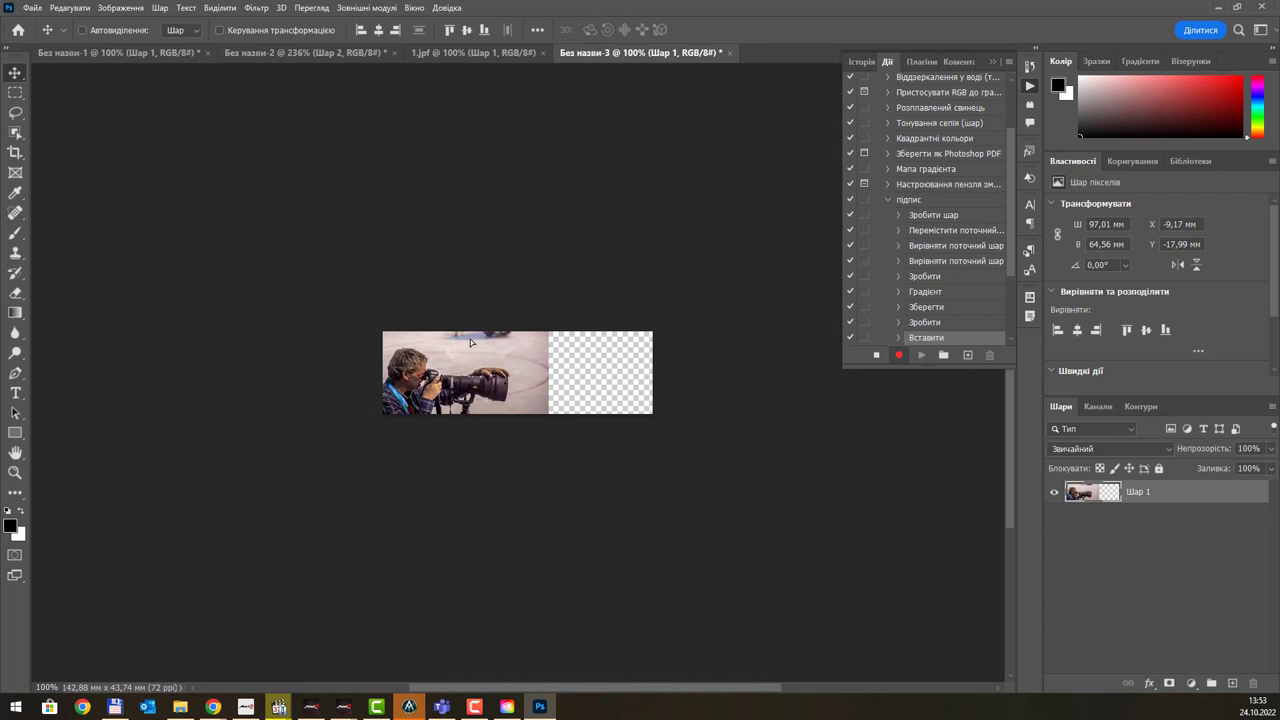
# - Save the document to the computer as PNG file 2 with default PNG options
pyautogui.hotkey('ctrl', 's')
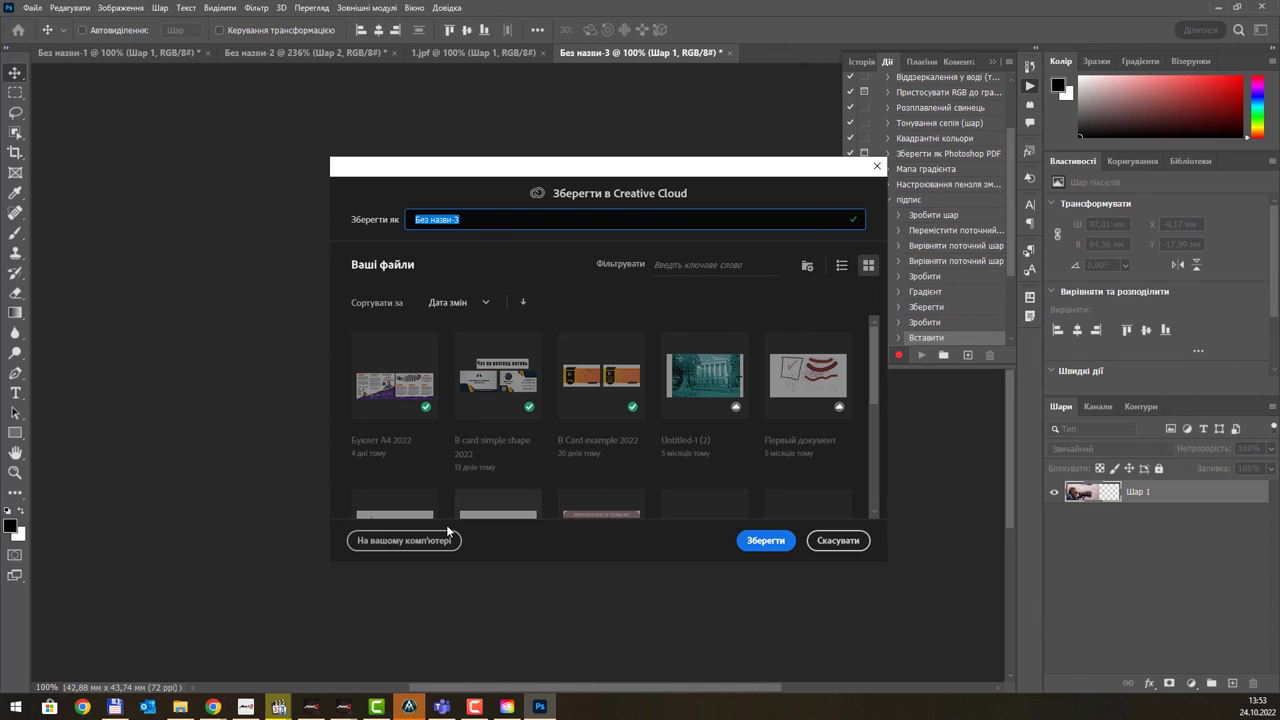
pyautogui.click(446, 539)
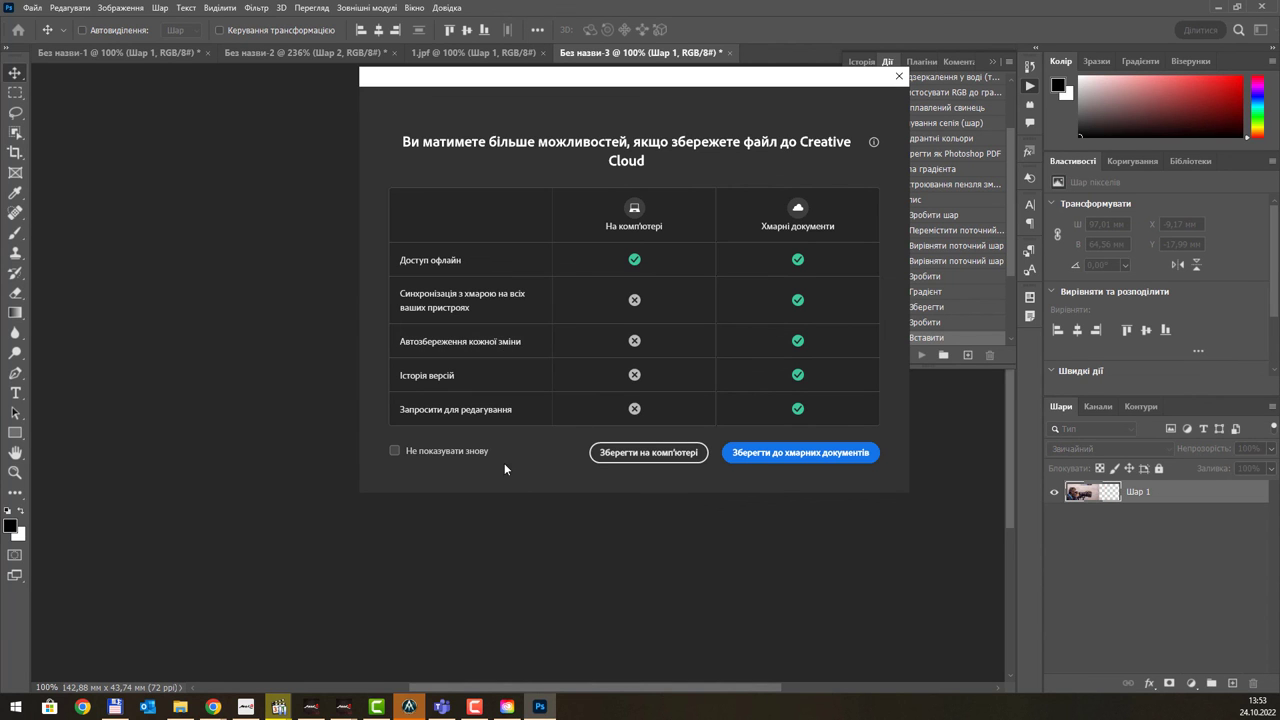
pyautogui.click(627, 455)
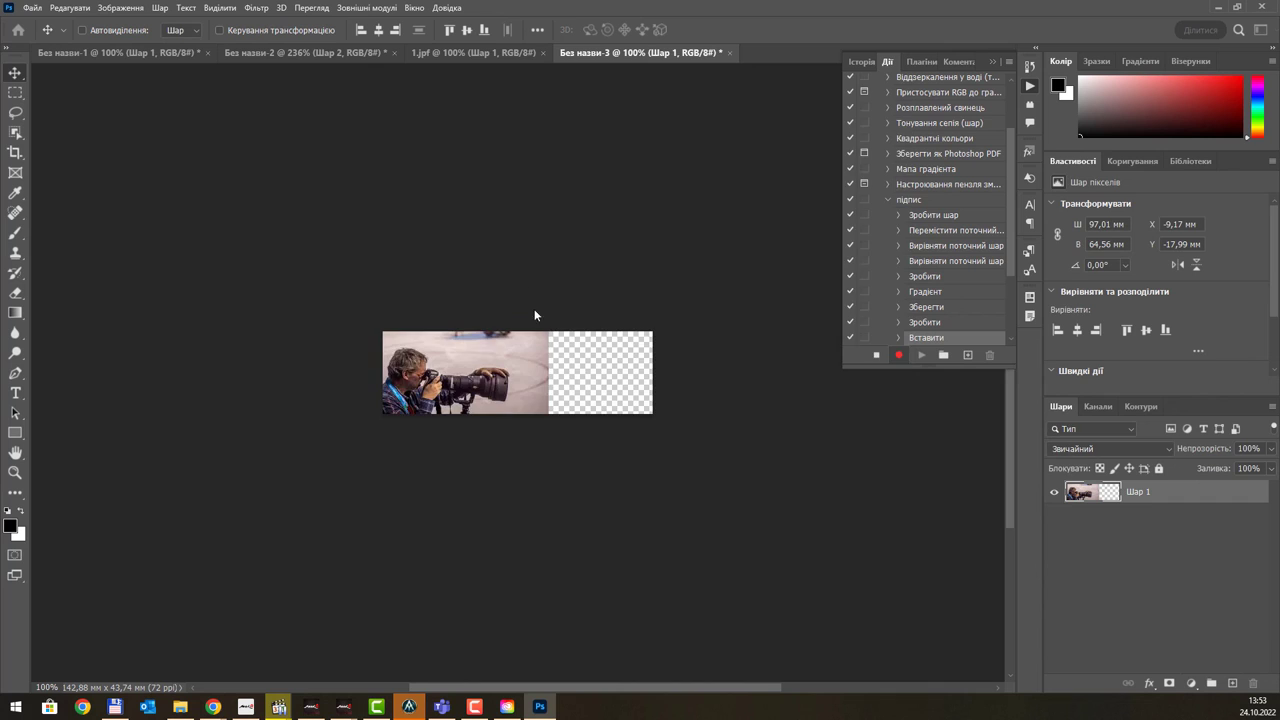
pyautogui.click(446, 462)
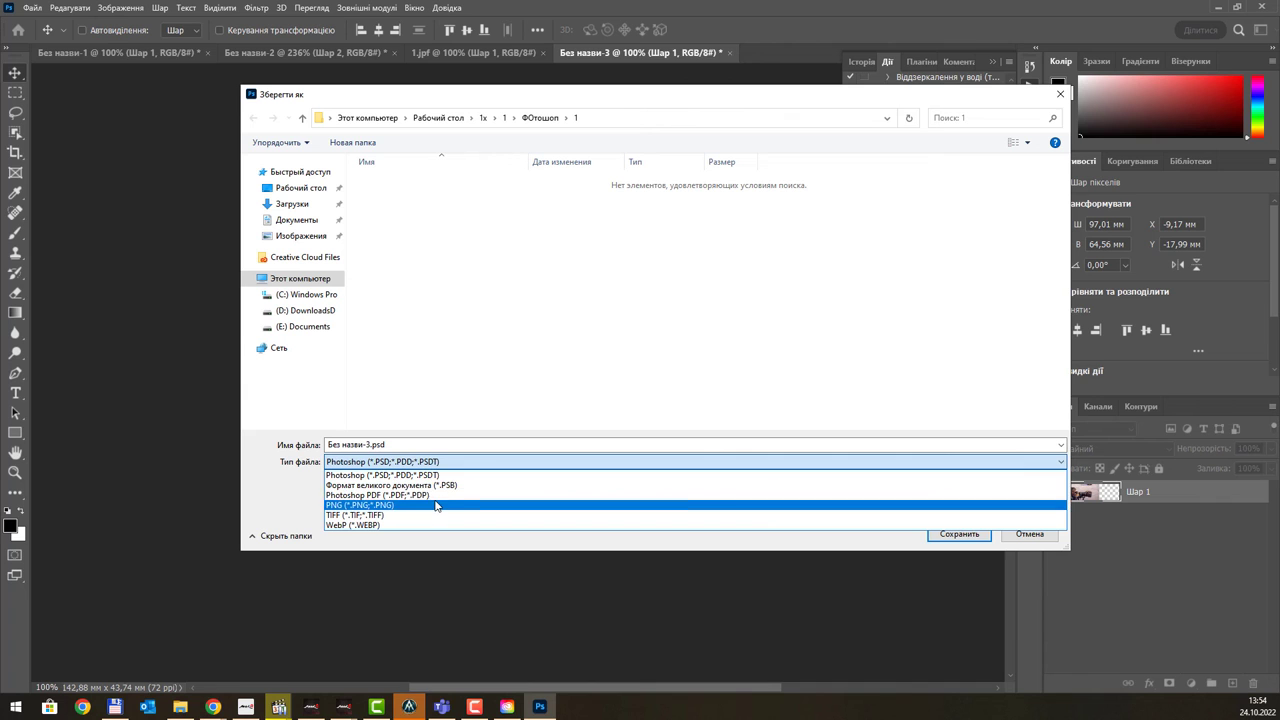
pyautogui.click(438, 505)
pyautogui.click(395, 444)
pyautogui.write('2')
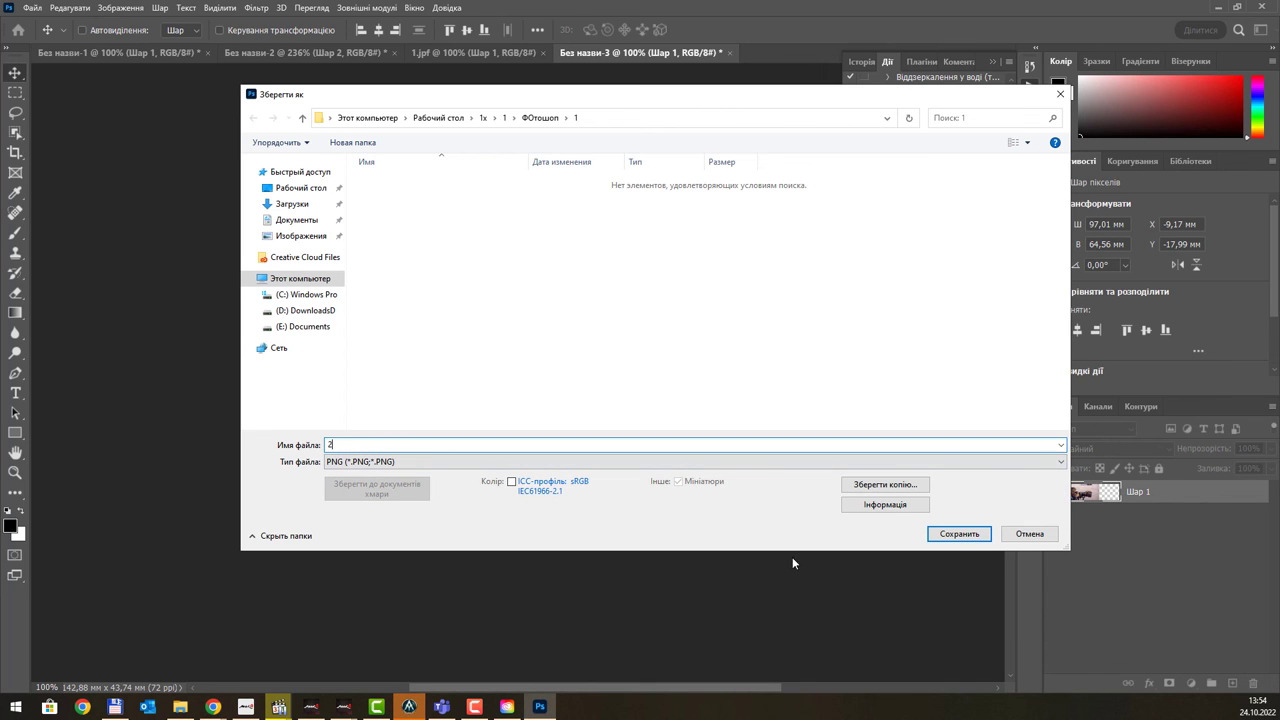
pyautogui.click(960, 538)
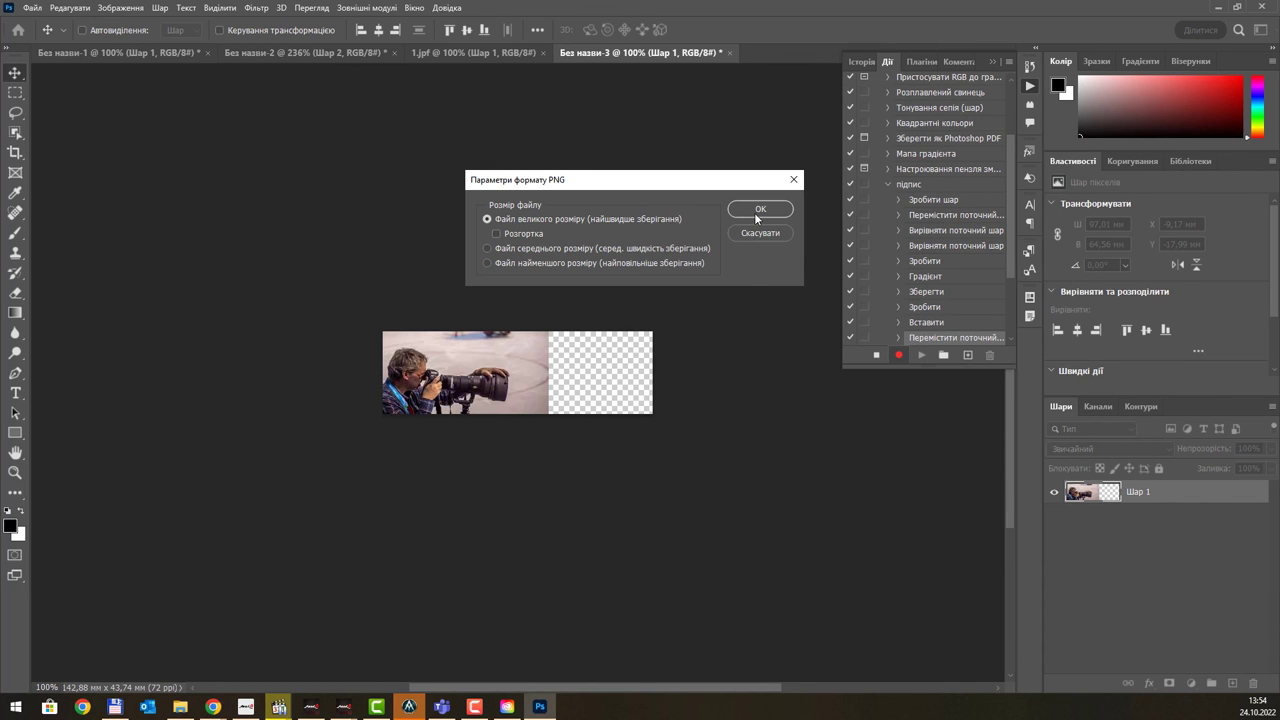
pyautogui.click(754, 212)
# - Close the PNG and 1.jpf documents and stop recording the action
pyautogui.hotkey('ctrl', 'w')
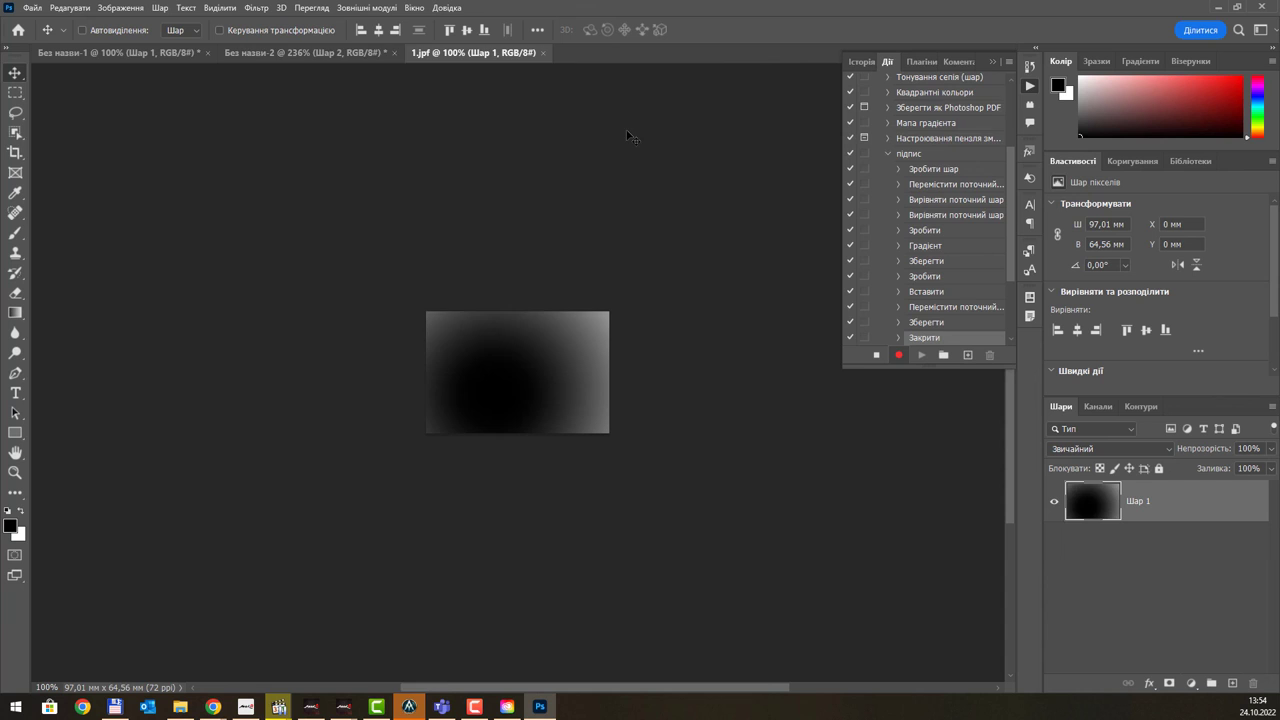
pyautogui.hotkey('ctrl', 'w')
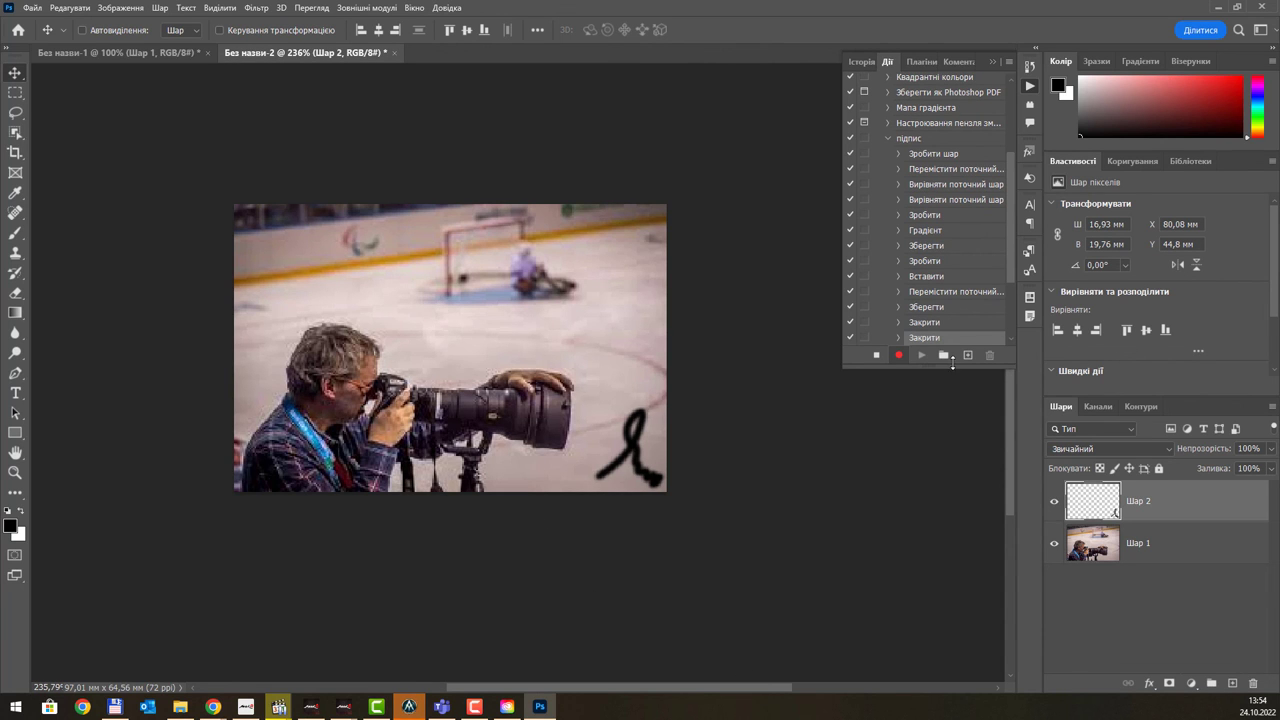
pyautogui.click(876, 356)
pyautogui.scroll(1, 897, 298)
pyautogui.scroll(1, 897, 298)
pyautogui.scroll(-2, 890, 291)
pyautogui.scroll(-2, 910, 240)
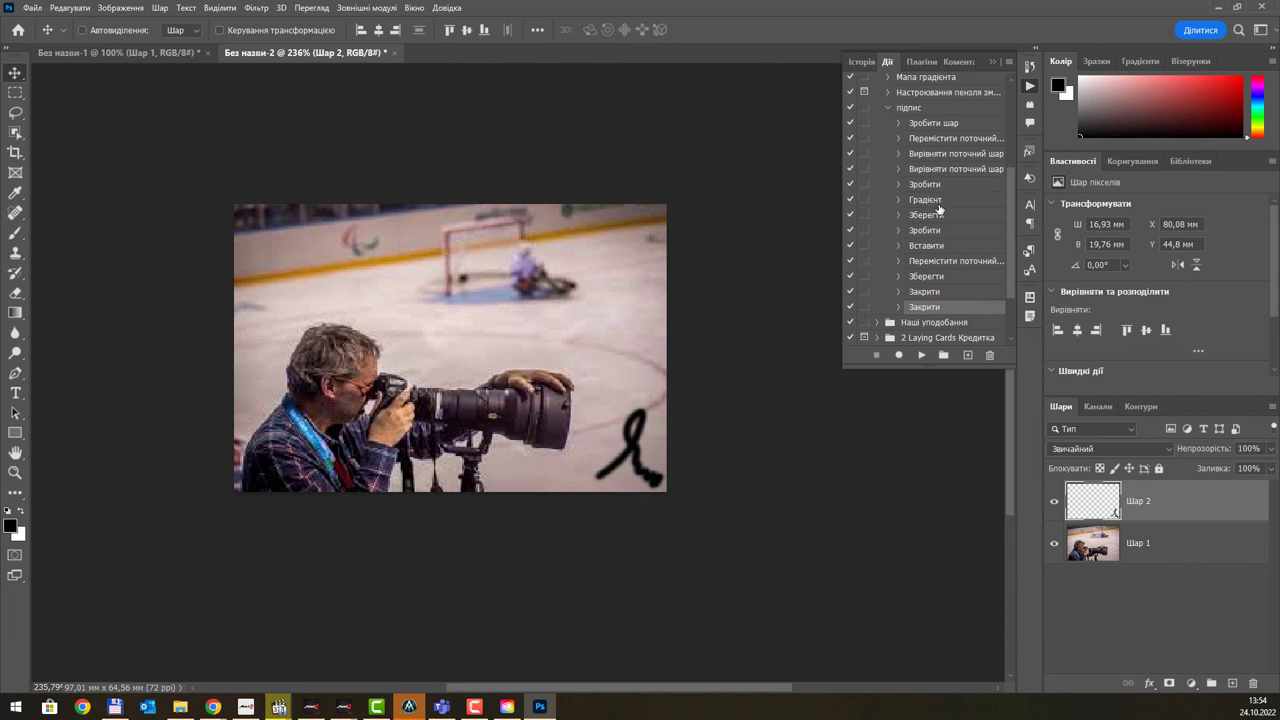
pyautogui.scroll(1, 939, 209)
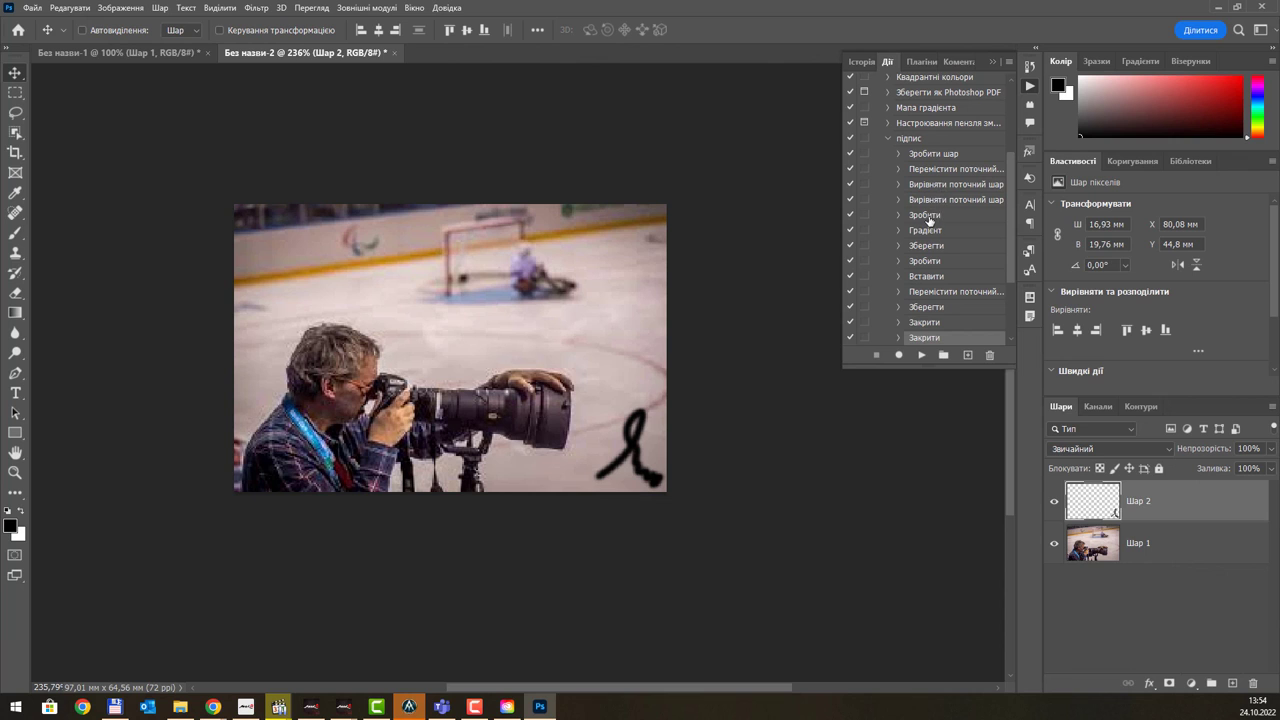
# - Delete every step after the first four from the підпис action
pyautogui.click(929, 216)
pyautogui.keyDown('shift'); pyautogui.click(937, 337); pyautogui.keyUp('shift')
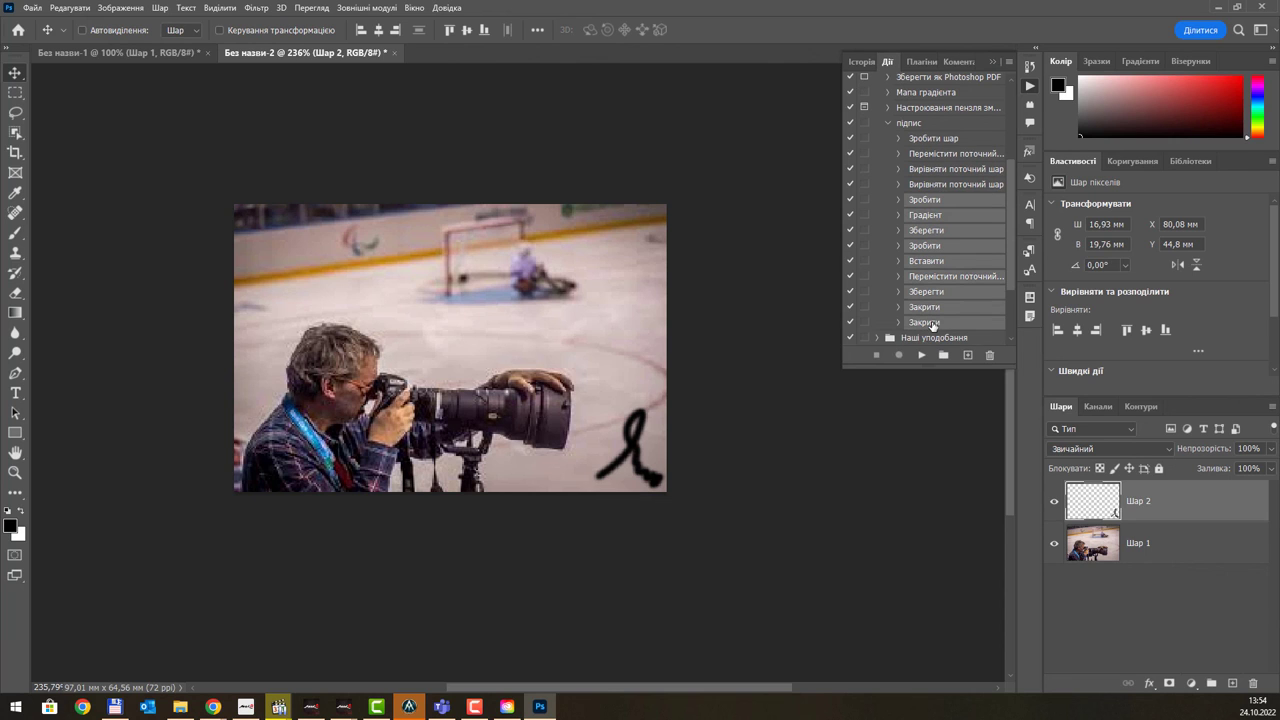
pyautogui.click(991, 357)
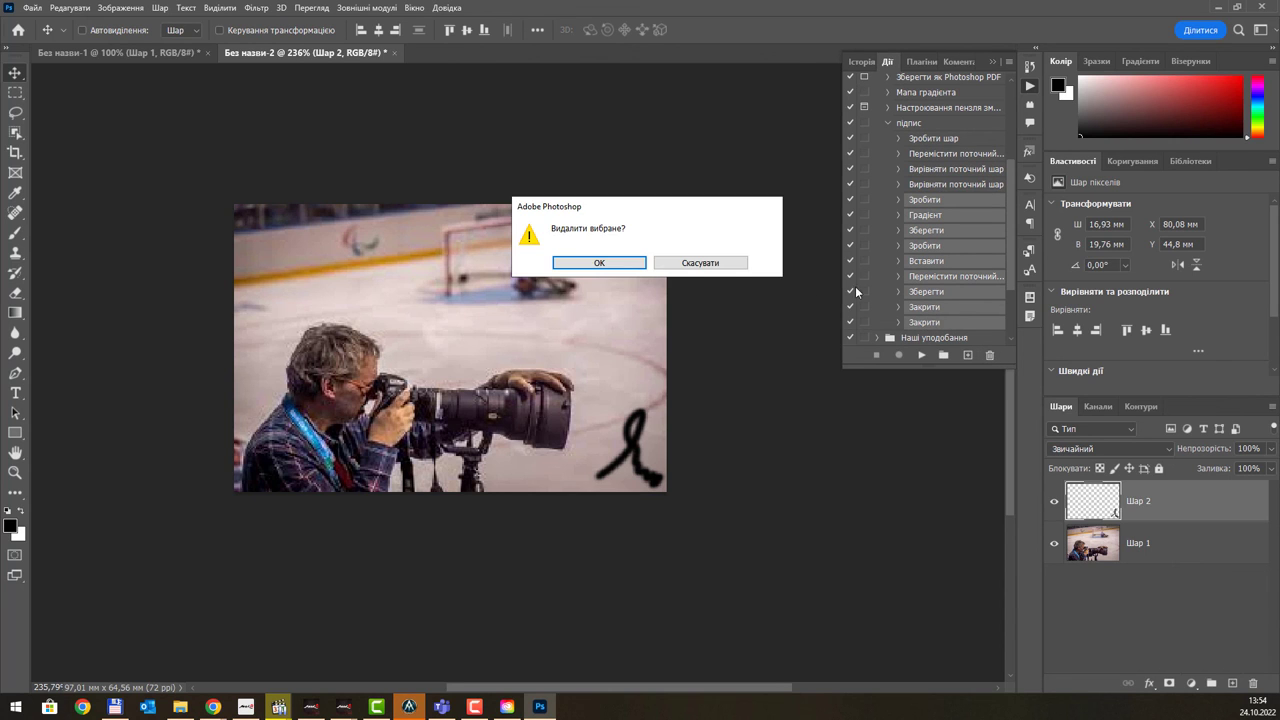
pyautogui.click(600, 264)
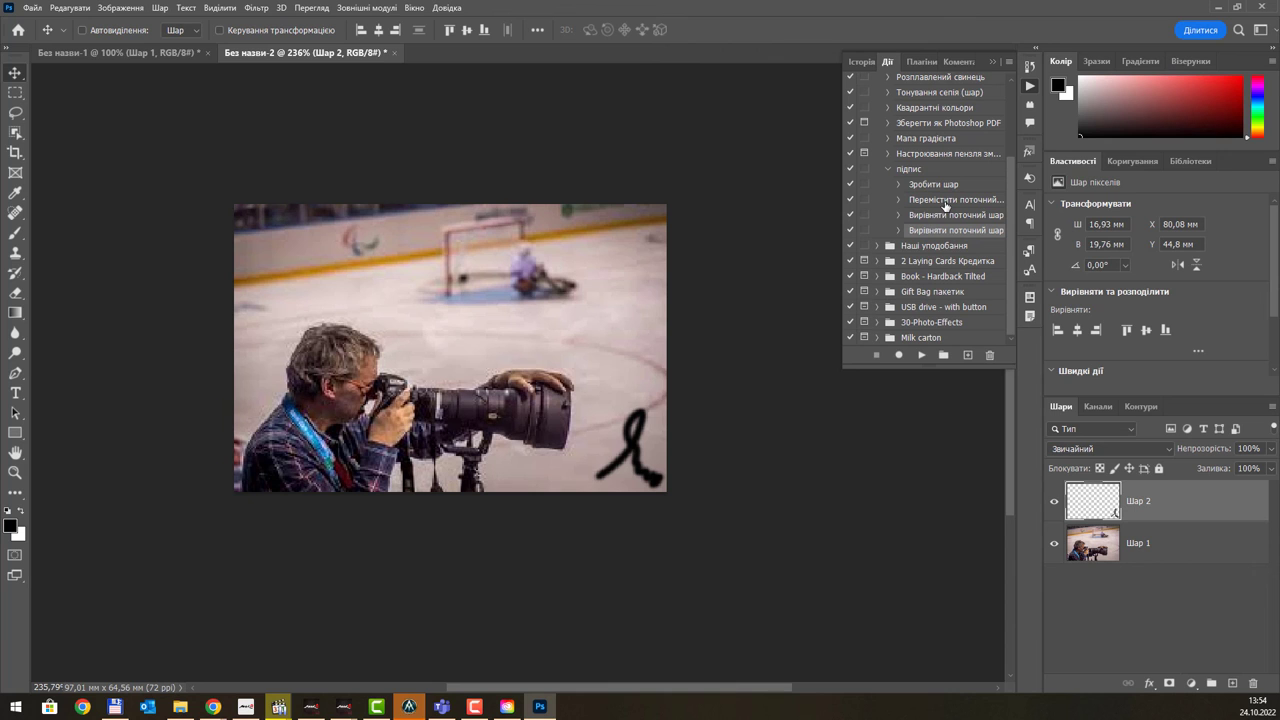
pyautogui.click(31, 7)
# - Draw a black freehand signature with the Brush on a new transparent canvas
pyautogui.click(50, 21)
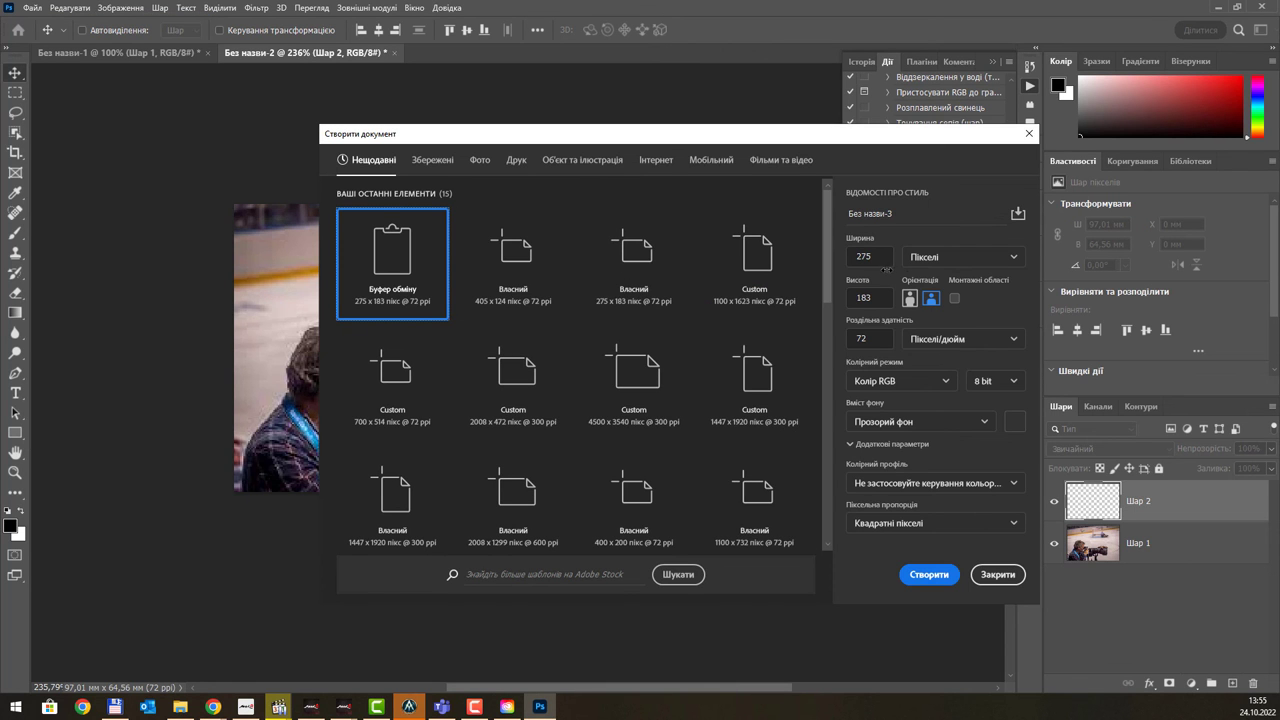
pyautogui.click(938, 574)
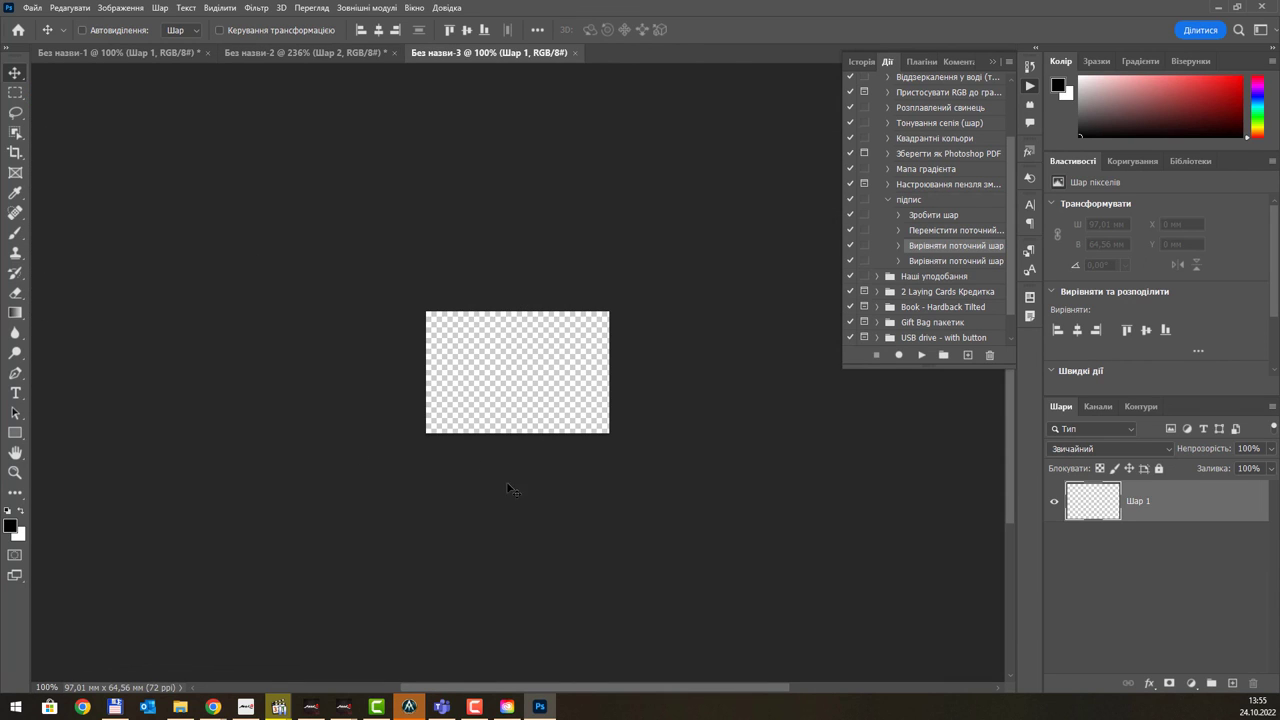
pyautogui.press('b')
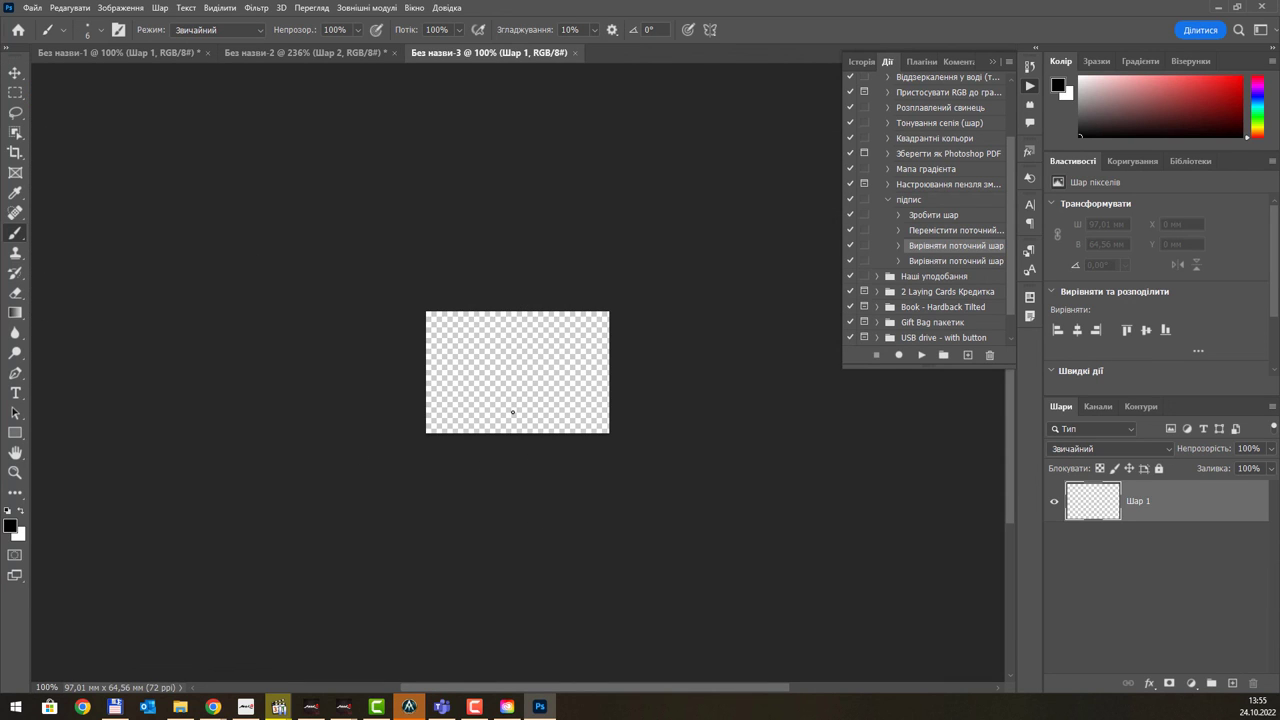
pyautogui.moveTo(543, 363); pyautogui.dragTo(592, 408)
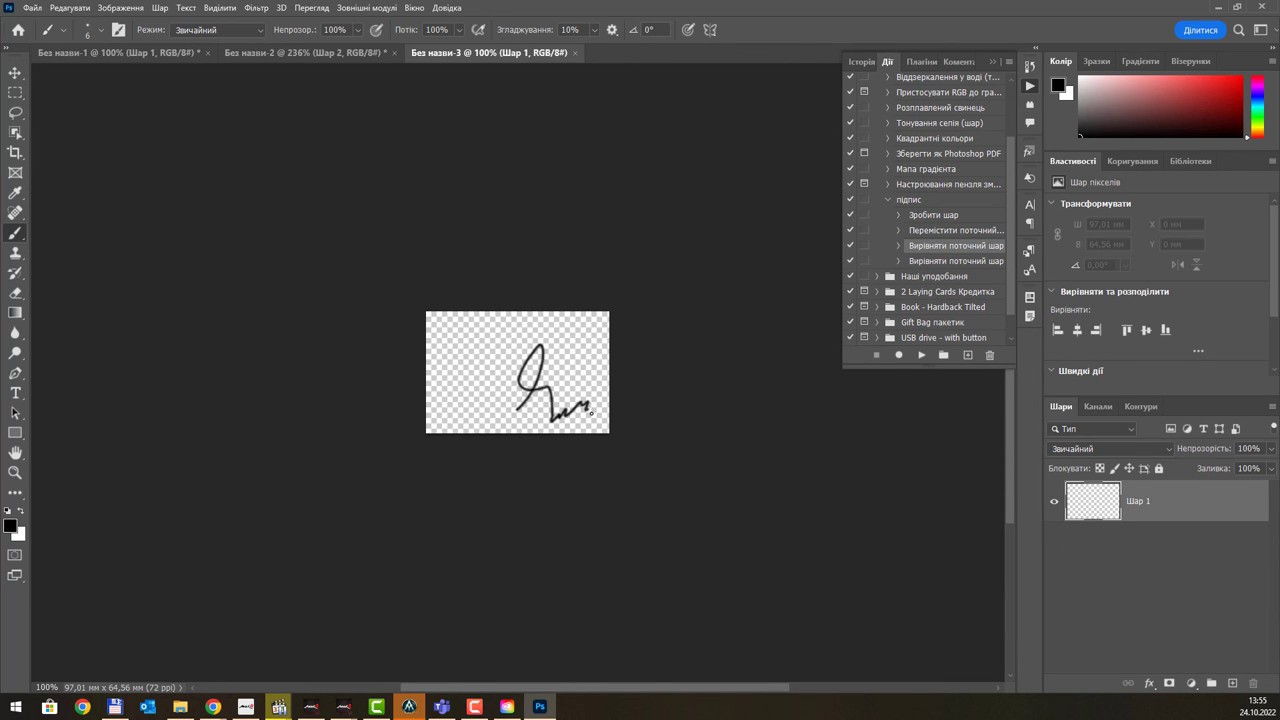
# - Save the signature as підпис.png in the ФОтошоп folder, then close it
pyautogui.click(41, 8)
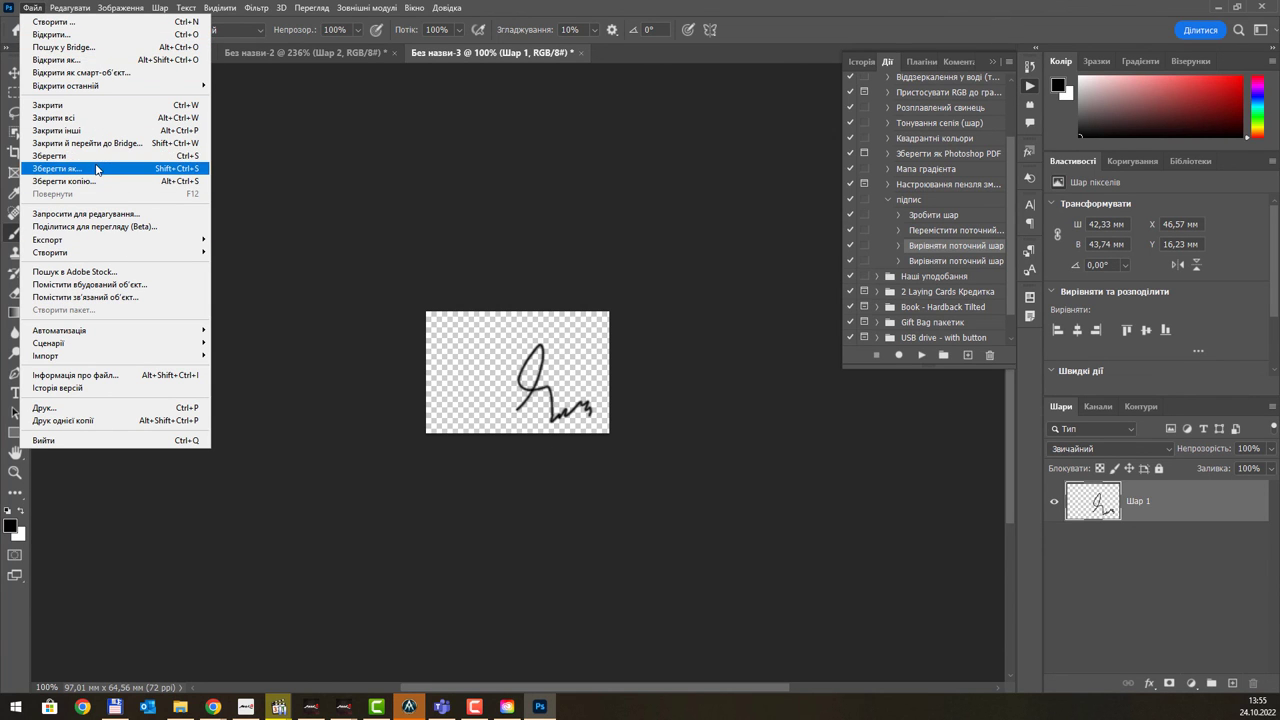
pyautogui.click(97, 168)
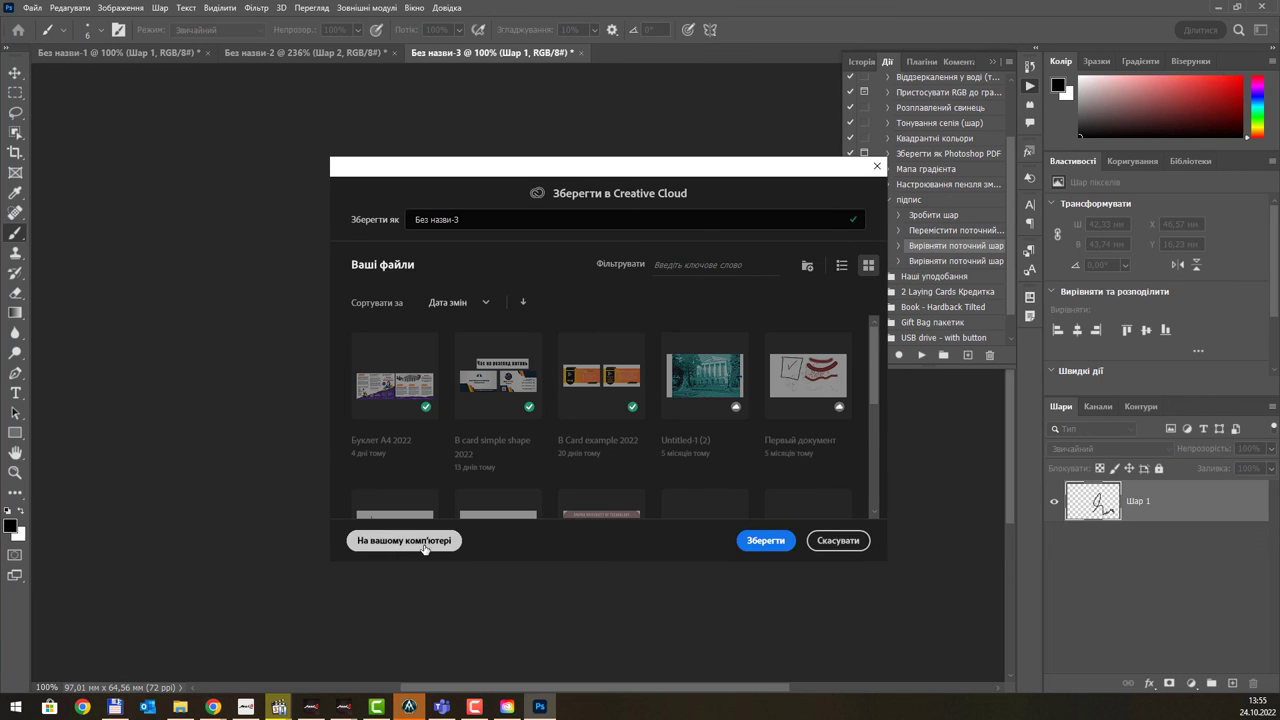
pyautogui.click(428, 541)
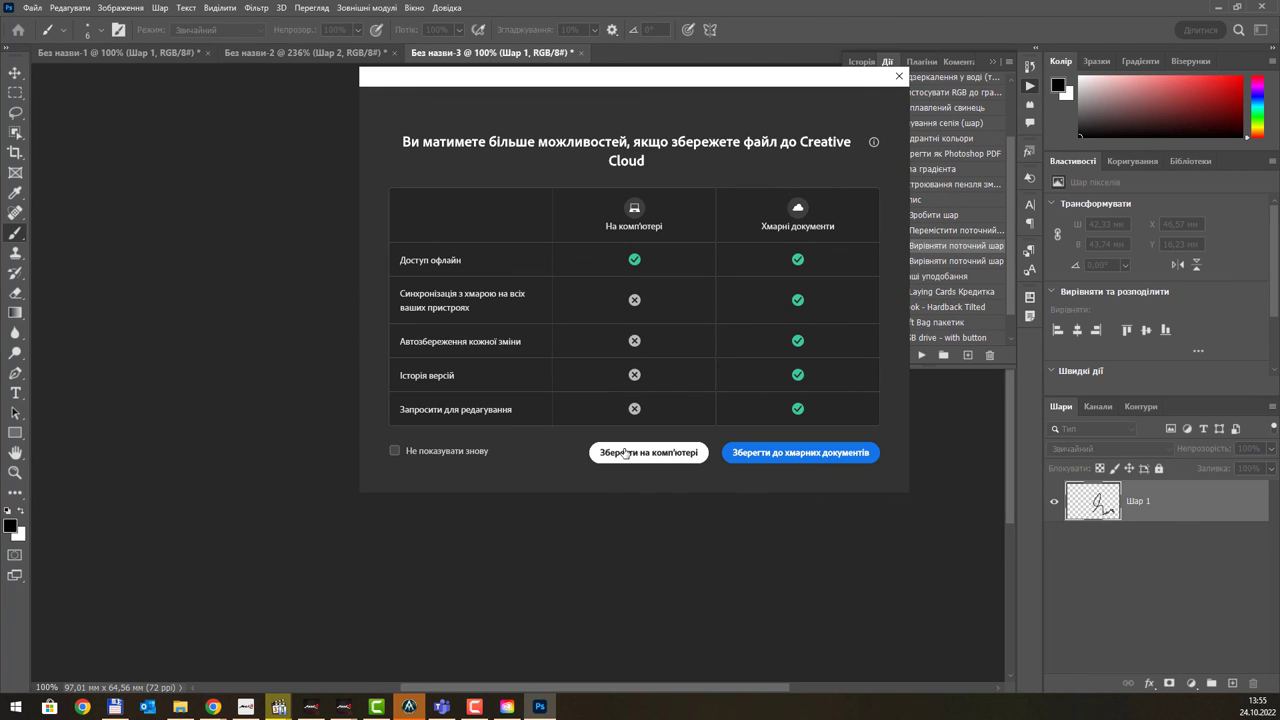
pyautogui.click(648, 452)
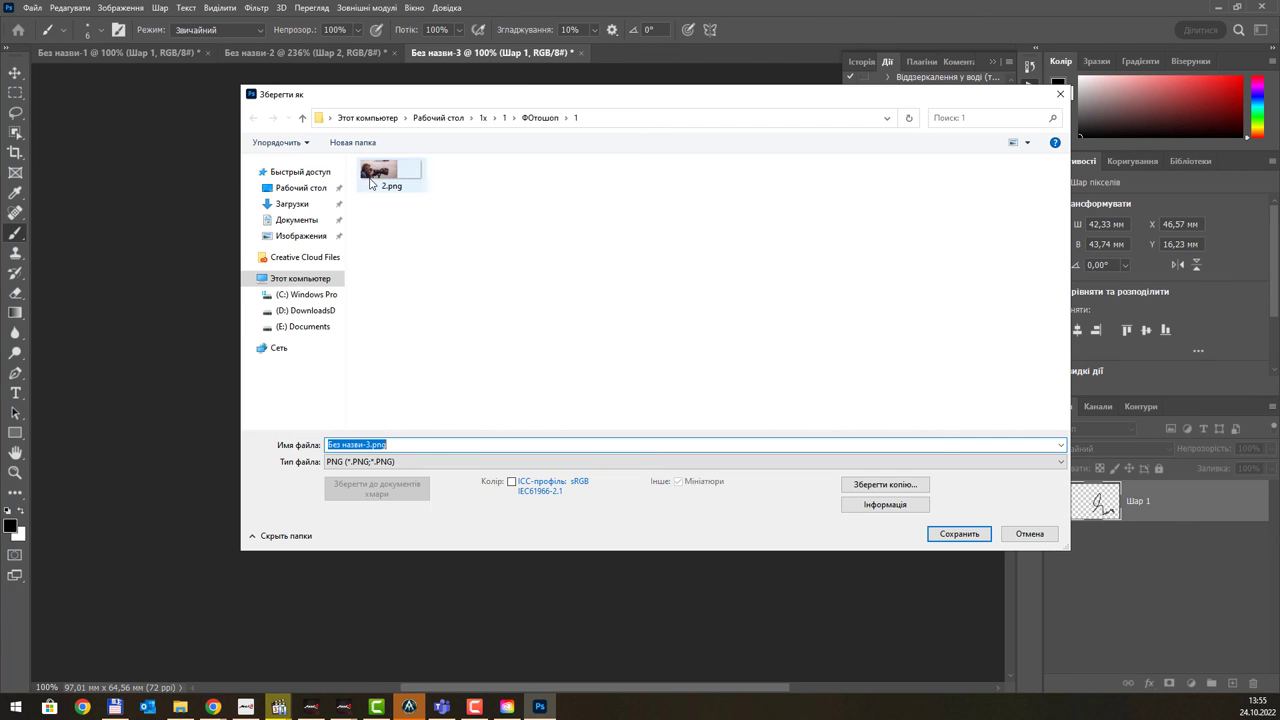
pyautogui.click(302, 118)
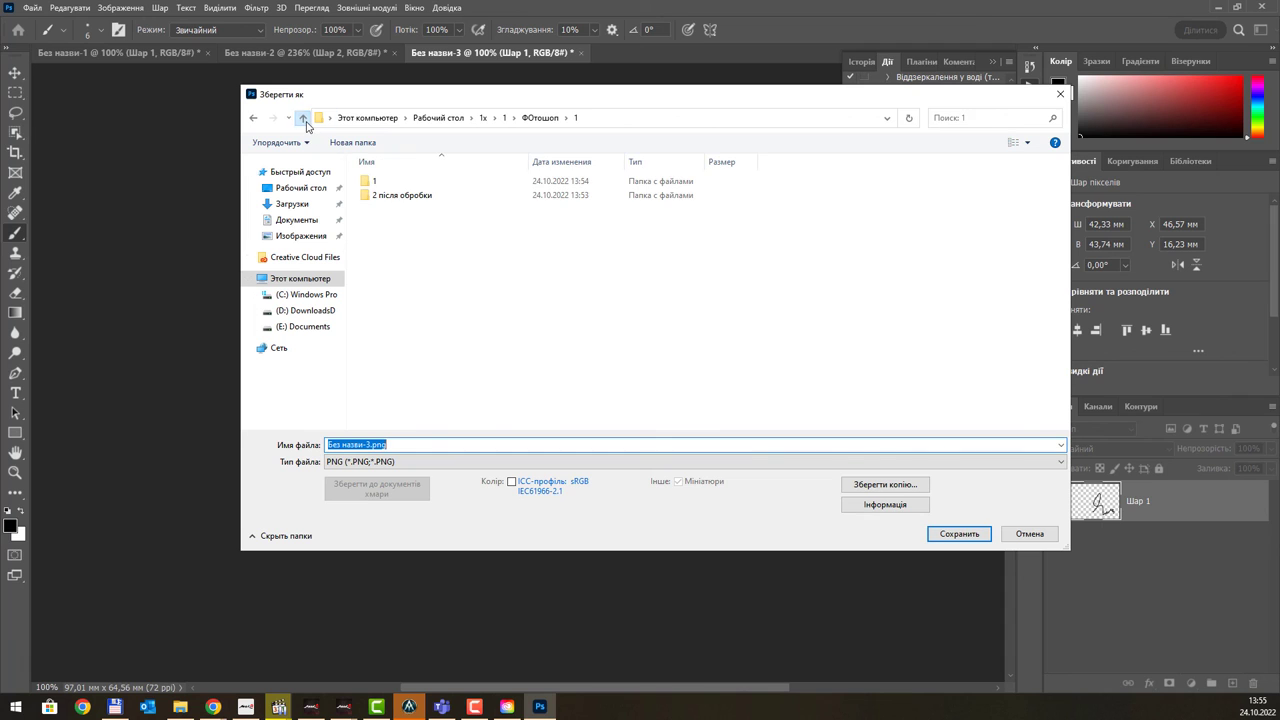
pyautogui.write('підпис')
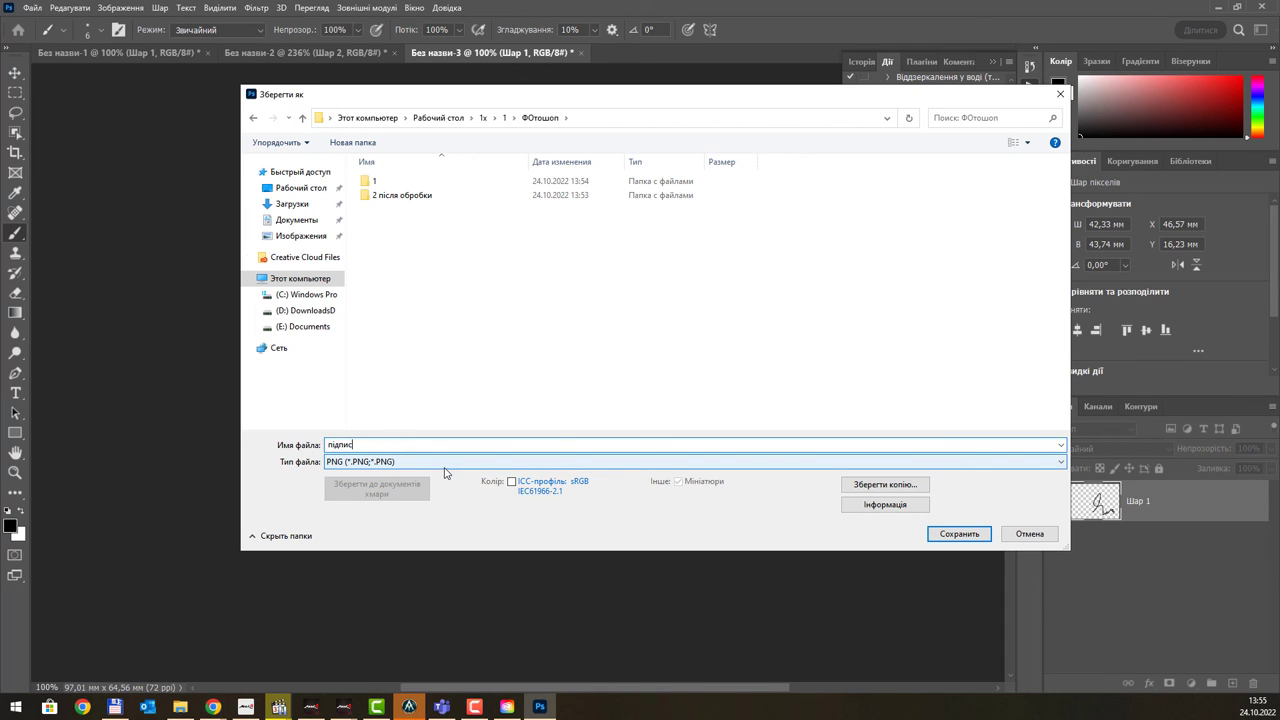
pyautogui.press('Return')
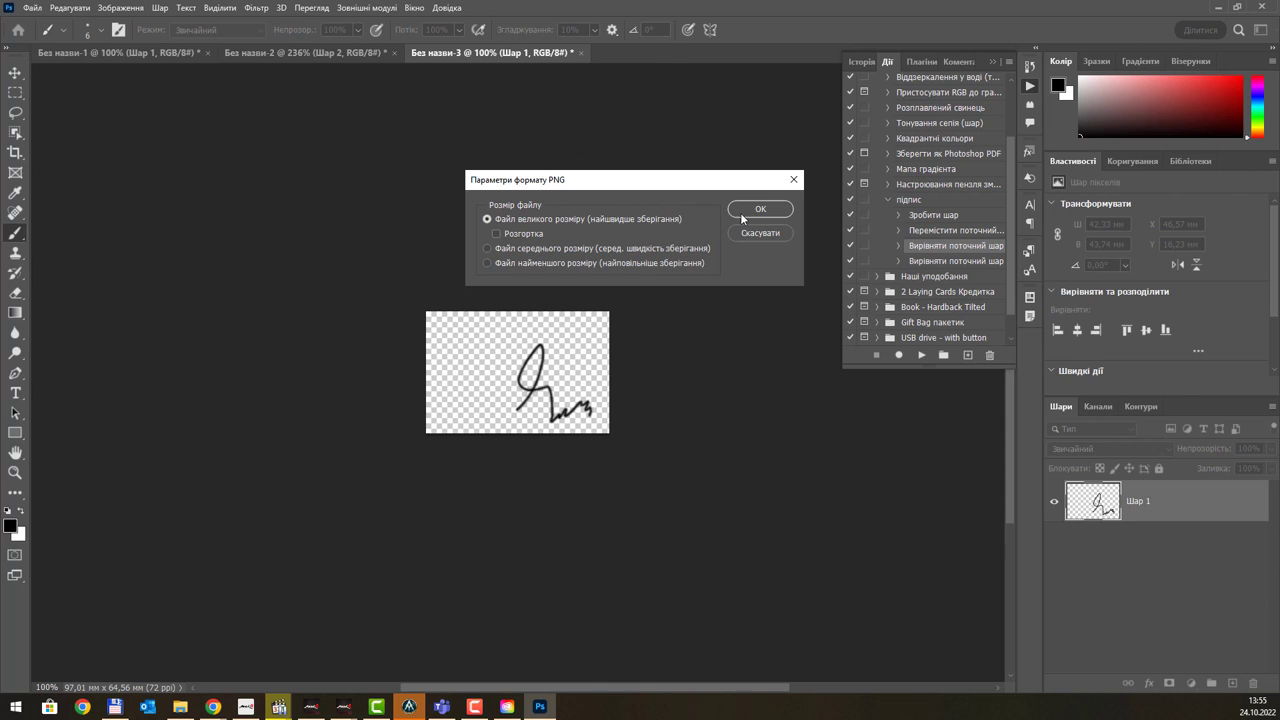
pyautogui.click(741, 211)
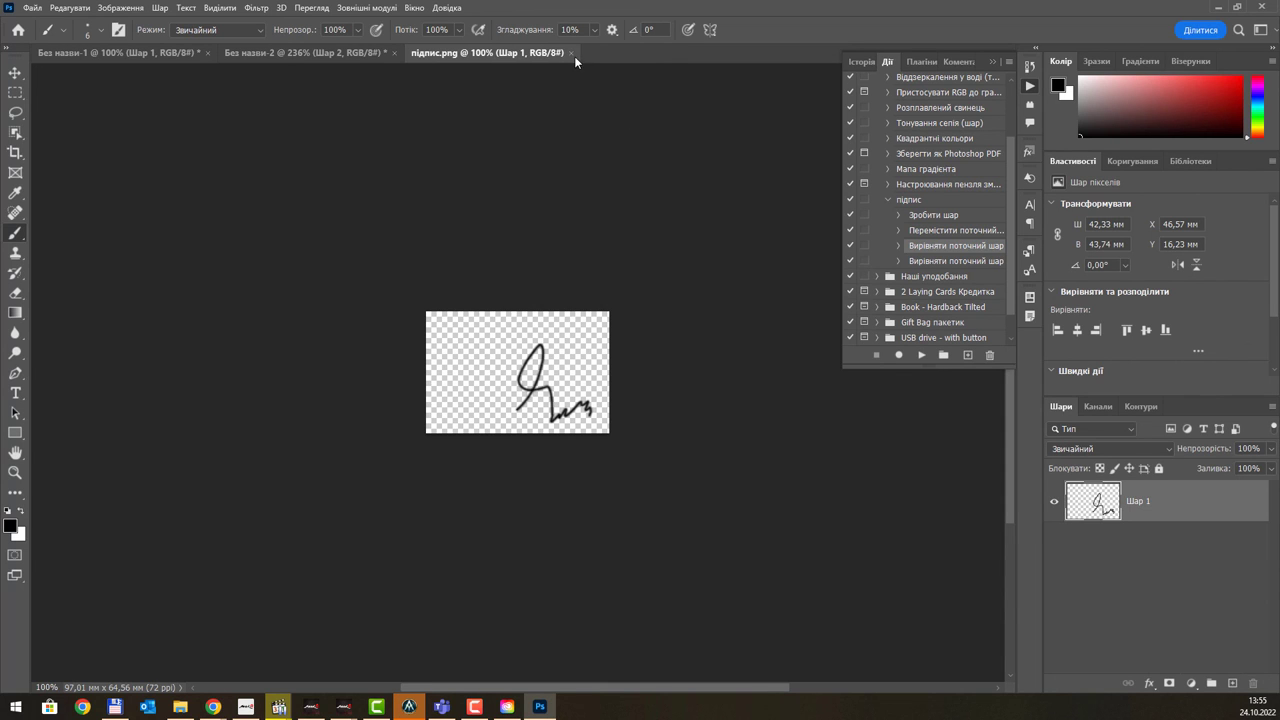
pyautogui.click(571, 52)
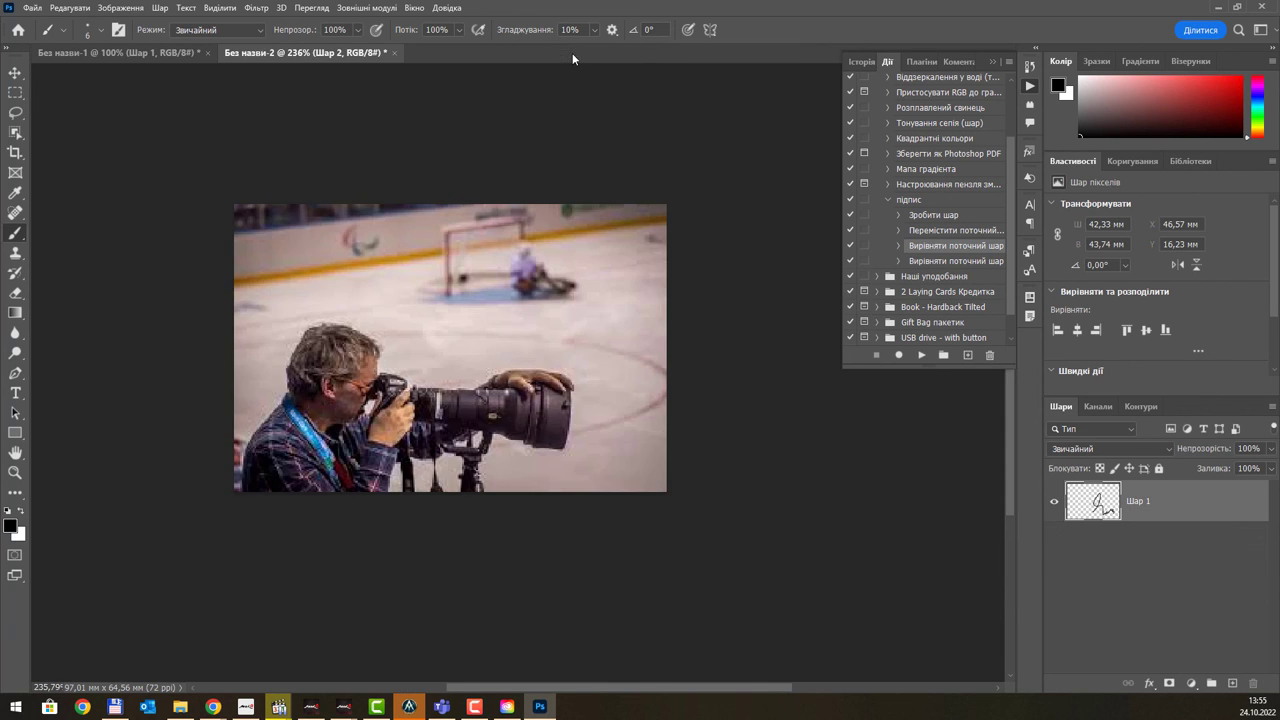
# - Delete the old підпис action set from the Actions panel
pyautogui.click(922, 201)
pyautogui.click(989, 355)
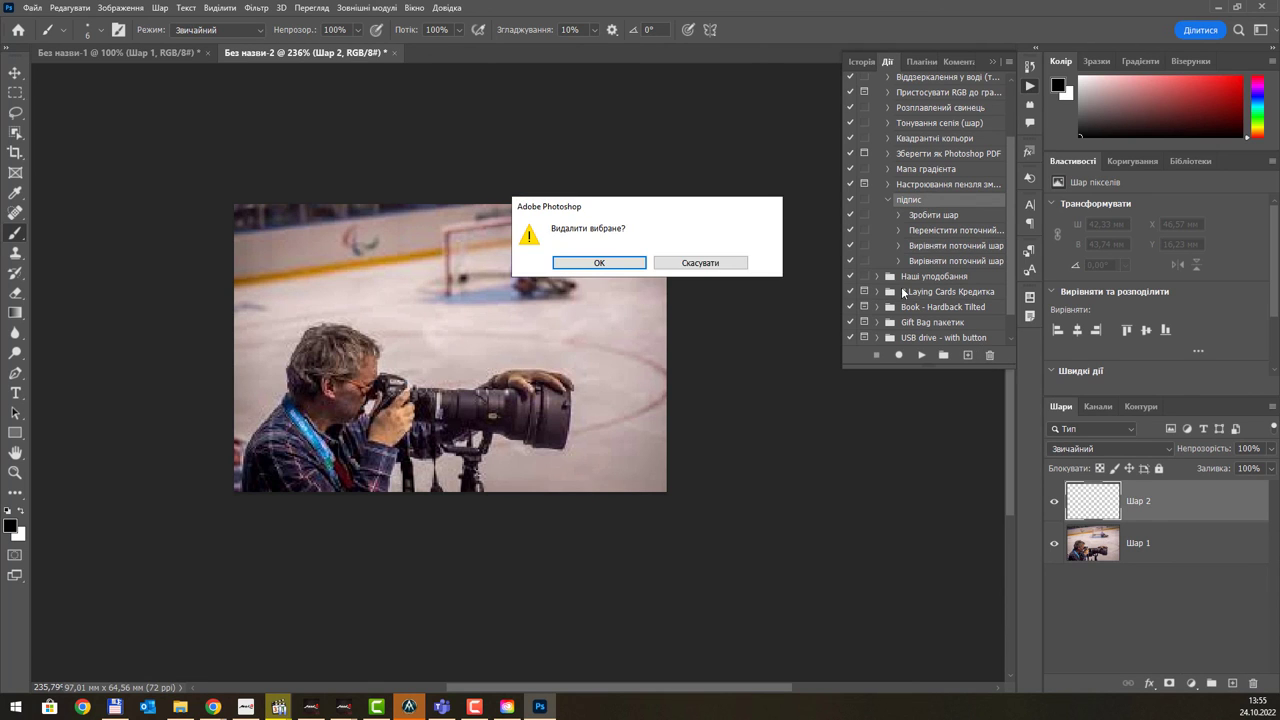
pyautogui.click(606, 262)
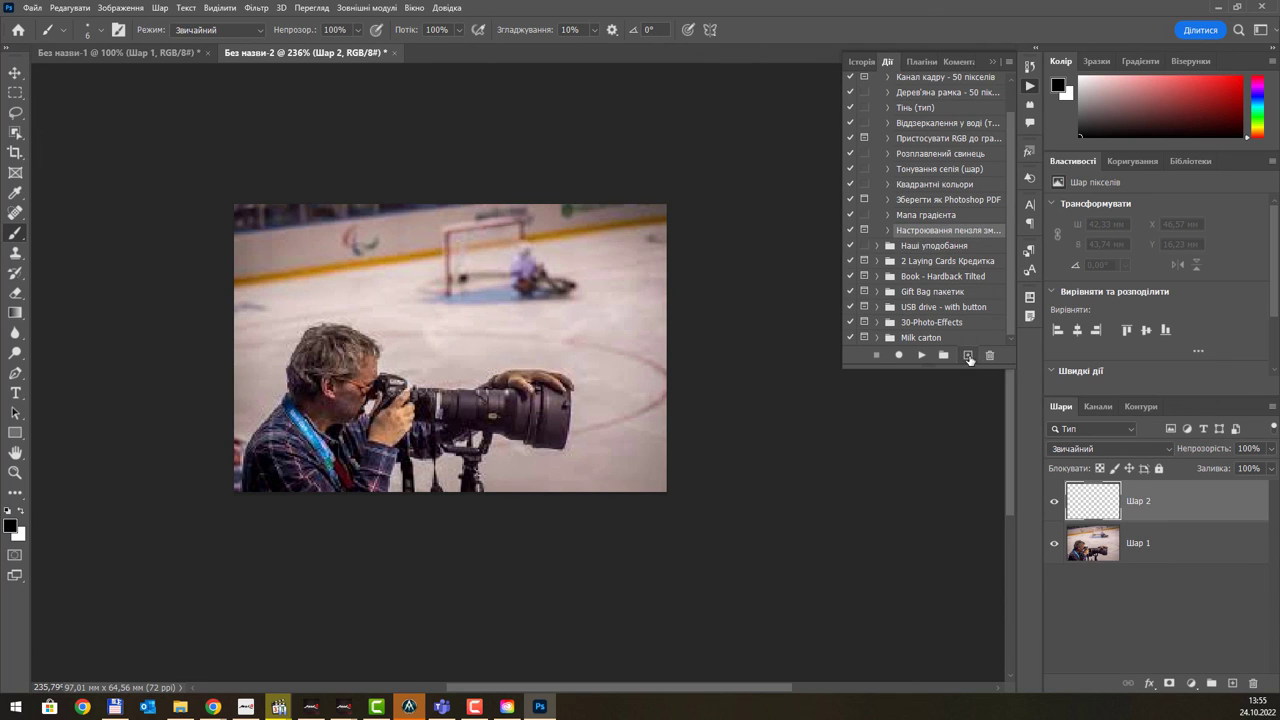
# - Create a new action named Підпис and begin recording
pyautogui.click(968, 356)
pyautogui.write('Підпис')
pyautogui.press('Return')
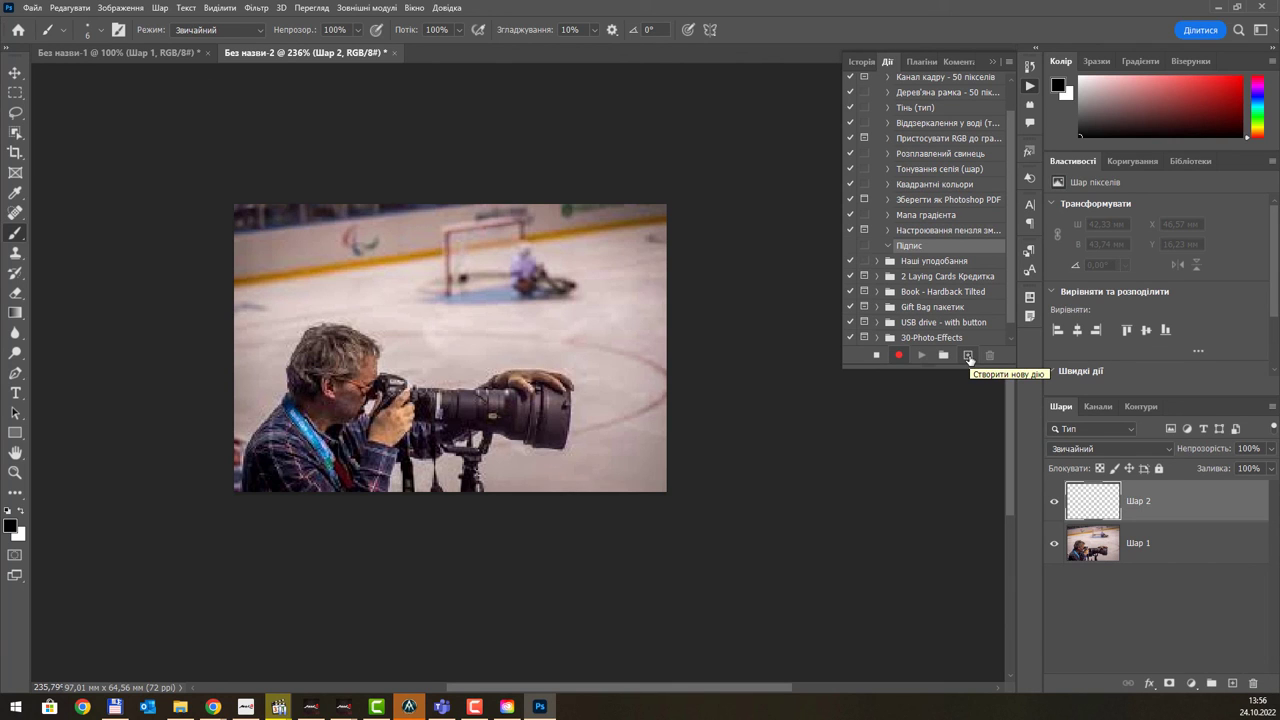
pyautogui.click(31, 7)
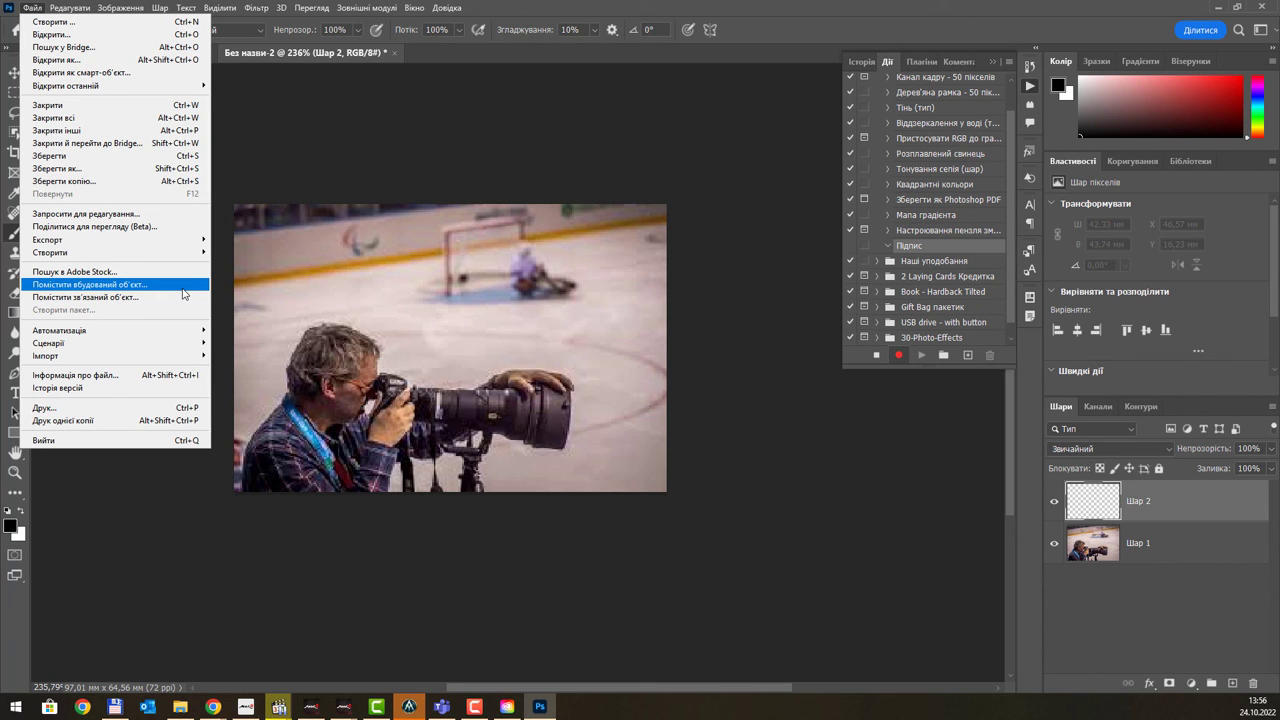
pyautogui.moveTo(110, 355)
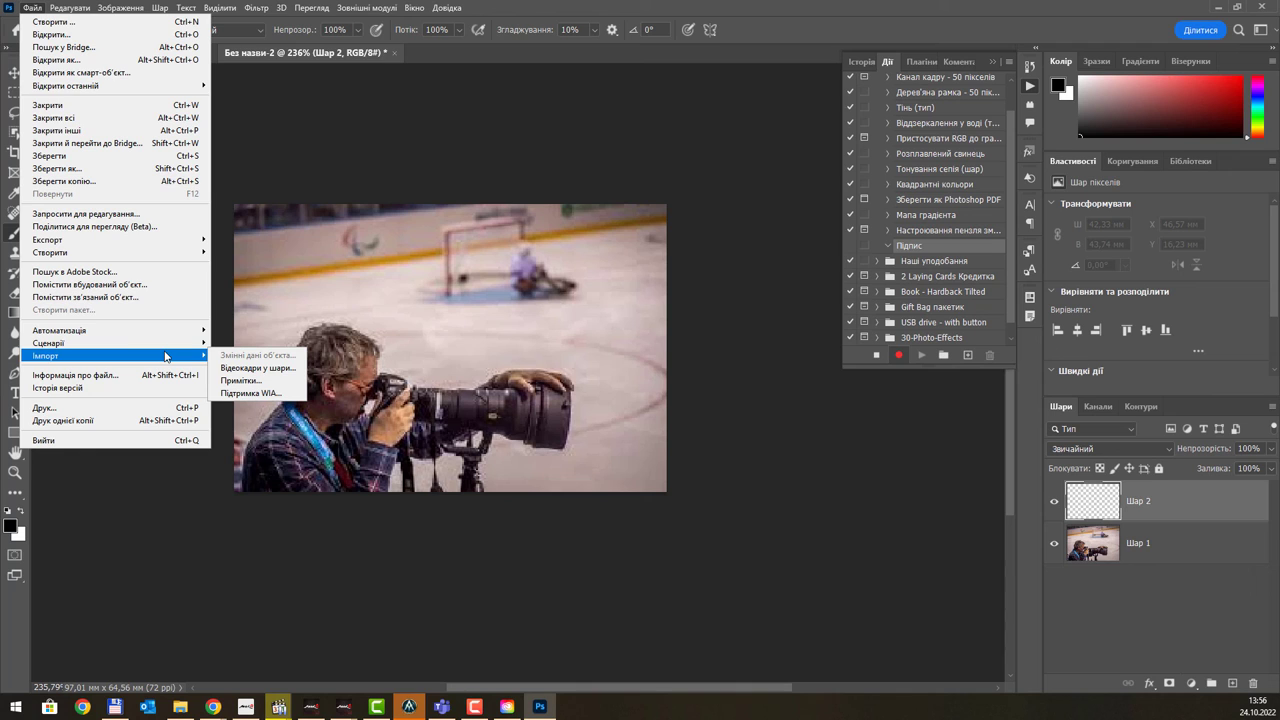
pyautogui.moveTo(48, 343)
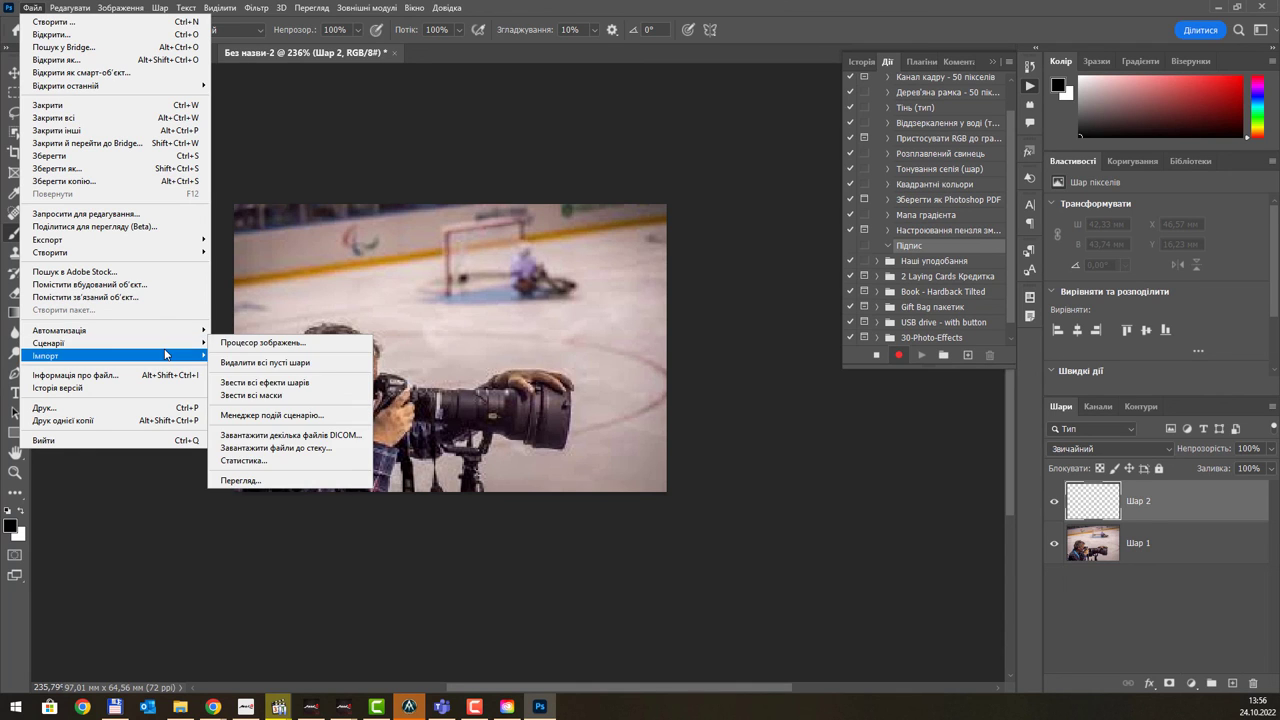
# - Place підпис.png embedded on the hockey photo, shrink it and commit the placement
pyautogui.click(168, 286)
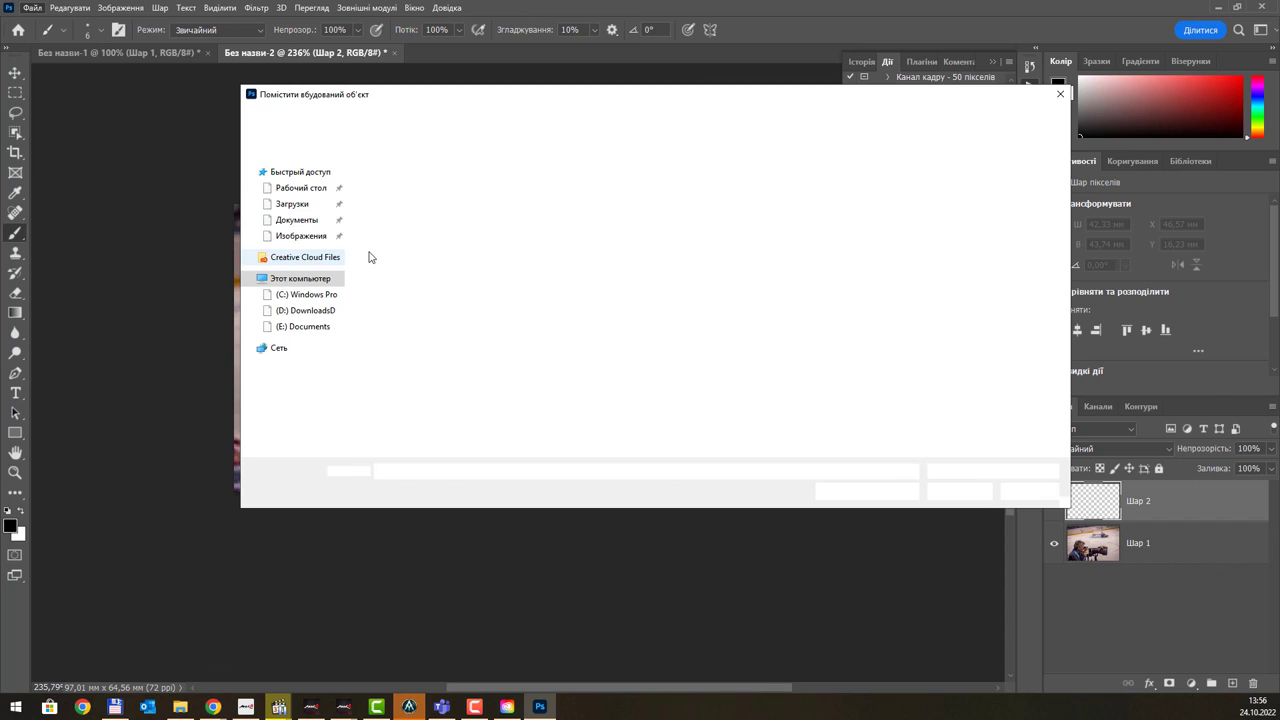
pyautogui.click(405, 209)
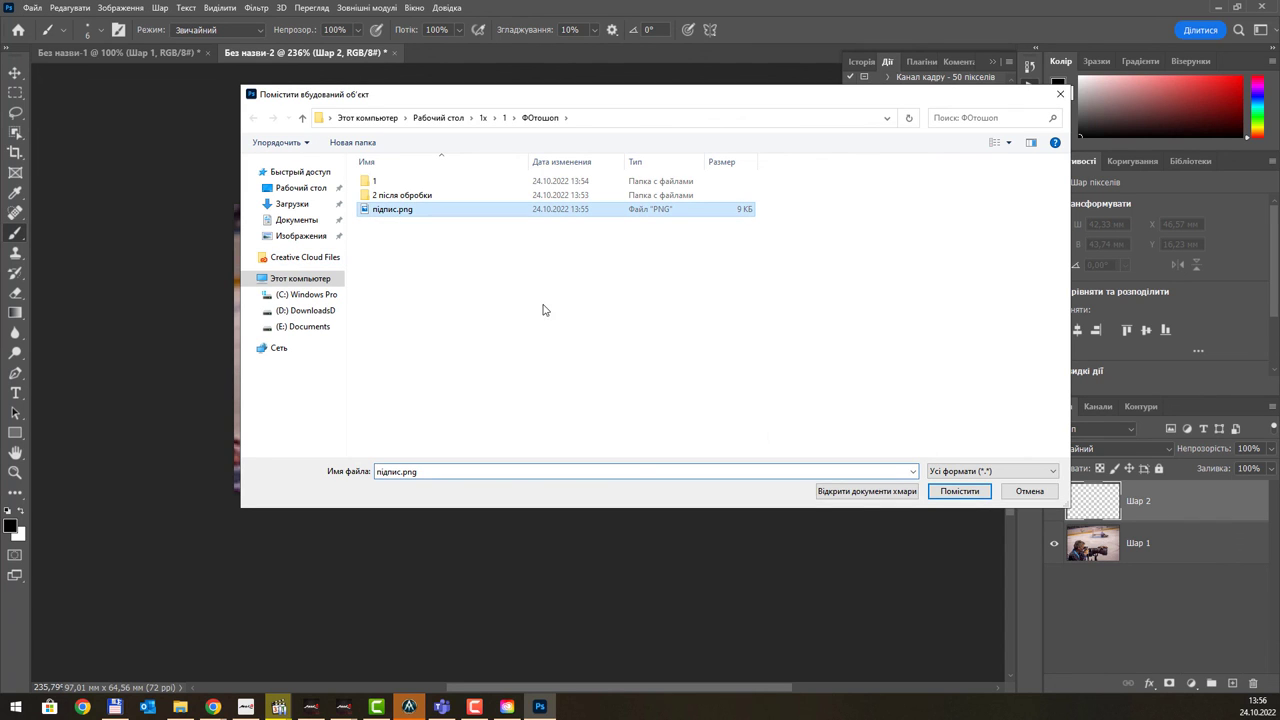
pyautogui.click(958, 491)
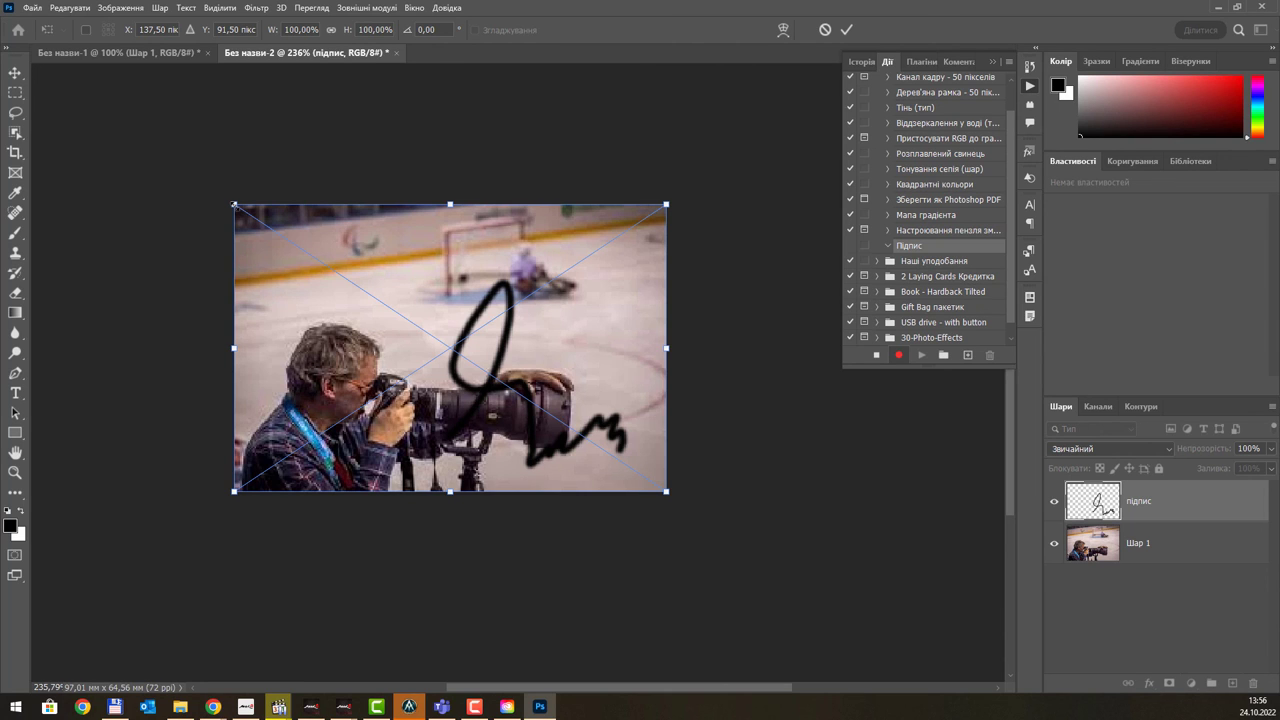
pyautogui.moveTo(234, 205); pyautogui.dragTo(590, 446)
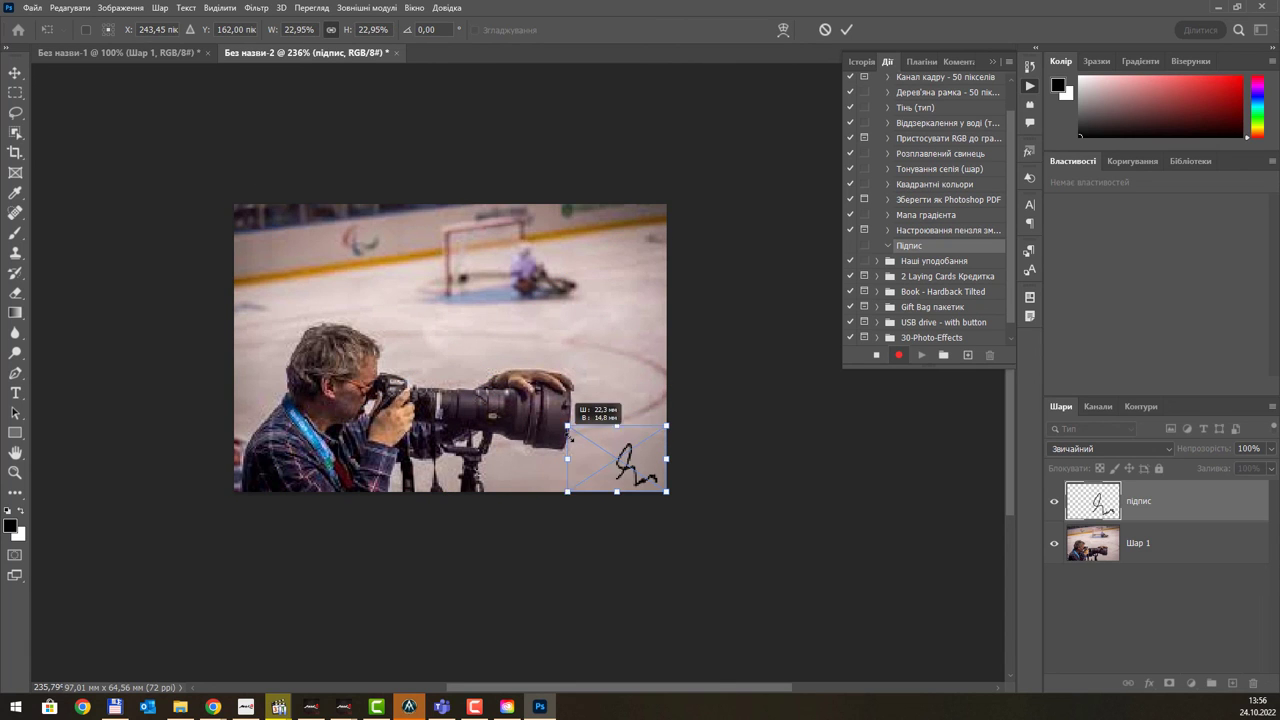
pyautogui.moveTo(619, 446); pyautogui.dragTo(530, 290)
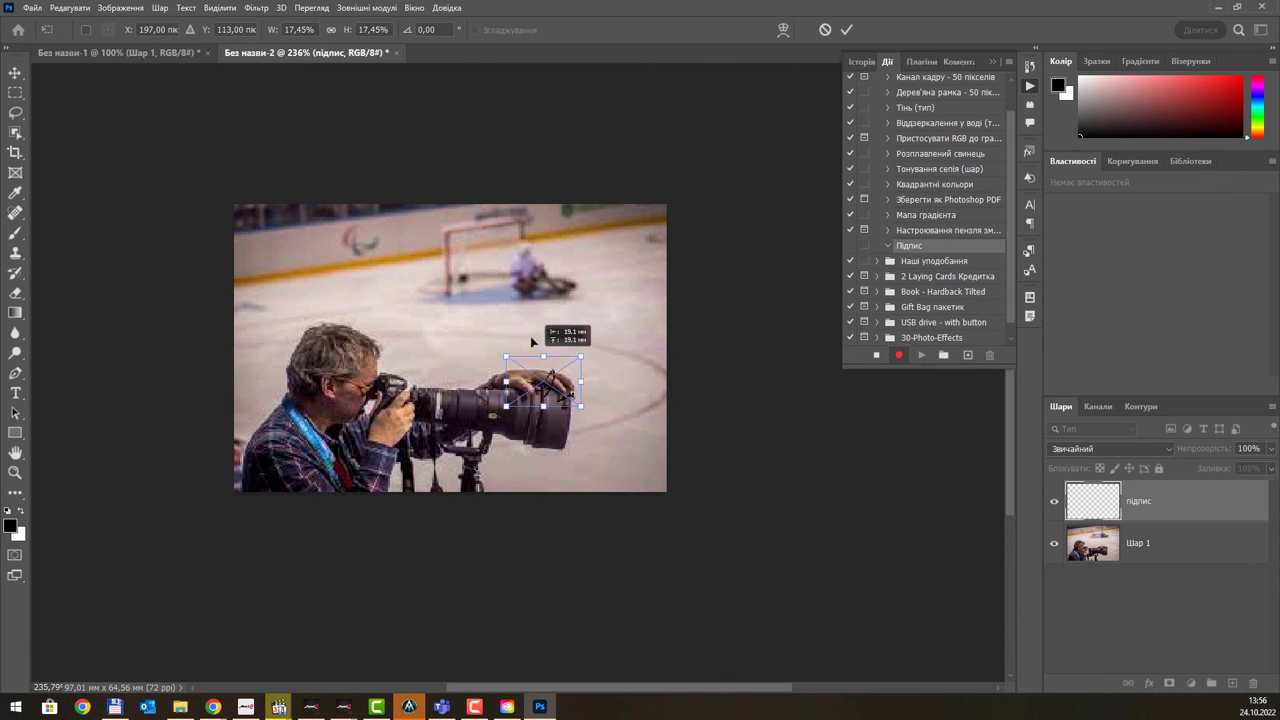
pyautogui.press('Return')
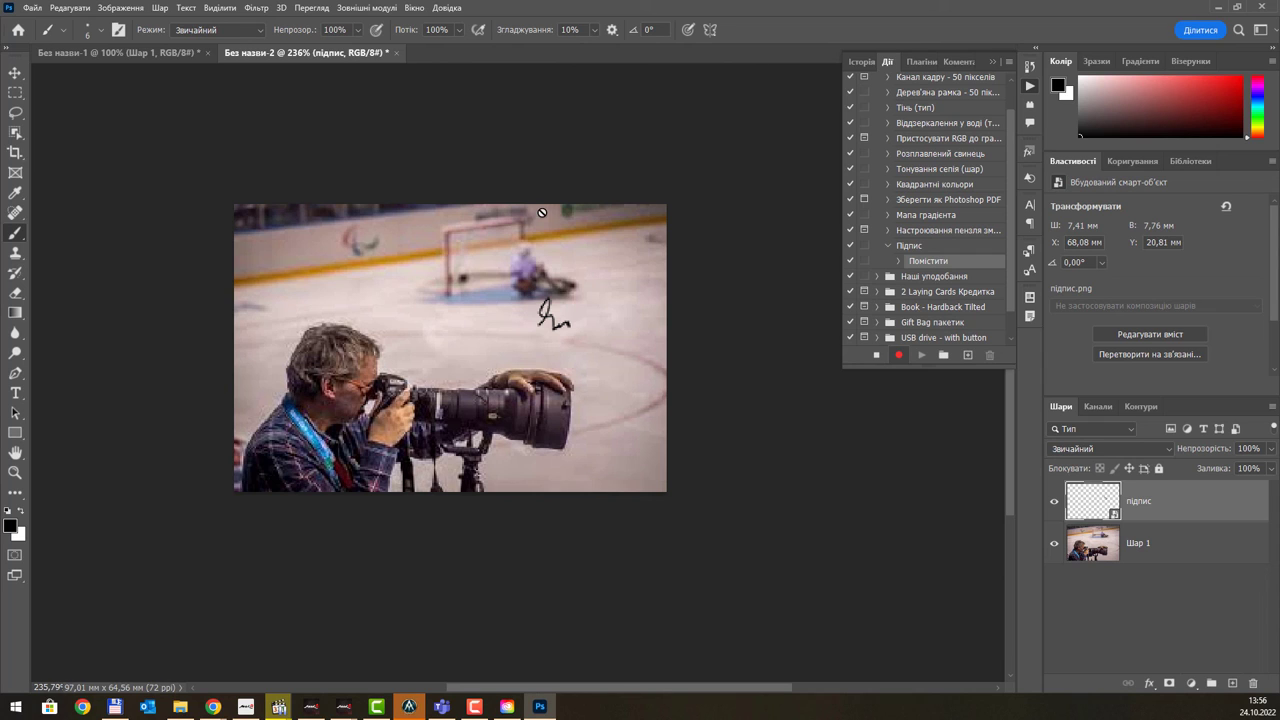
# - Align the signature to the canvas's right and bottom edges and stop recording Підпис
pyautogui.click(17, 74)
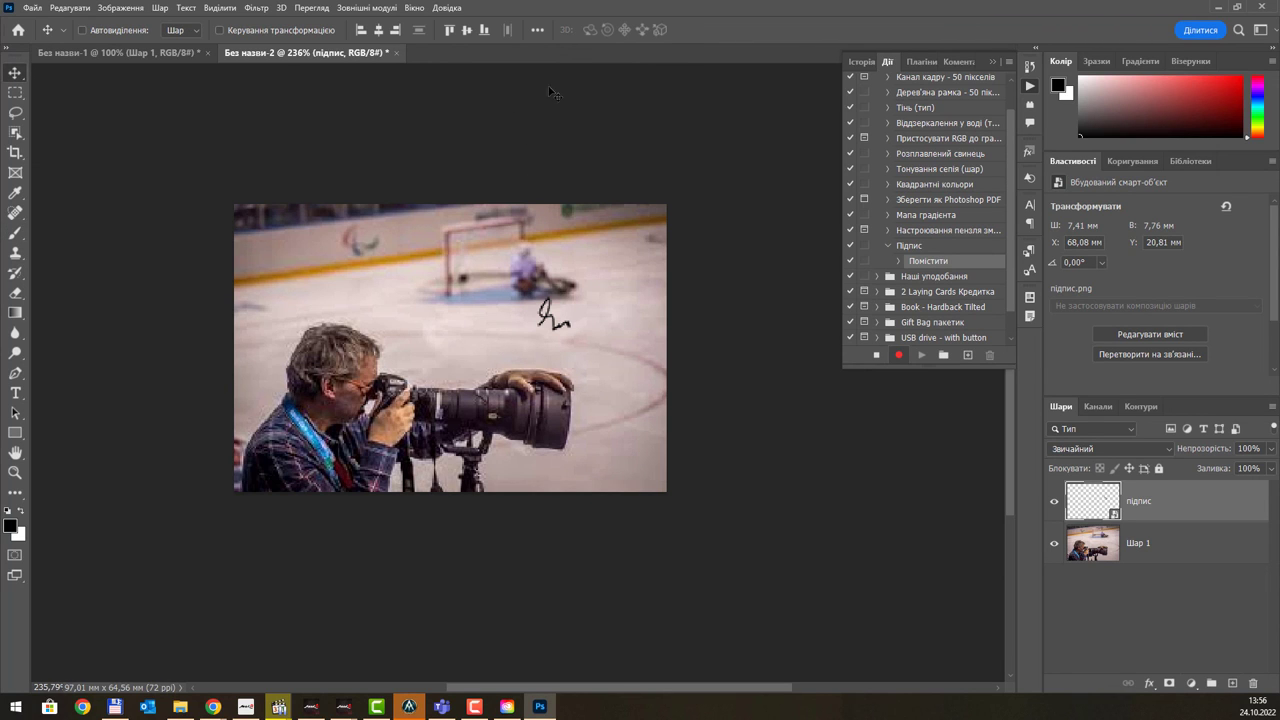
pyautogui.click(466, 30)
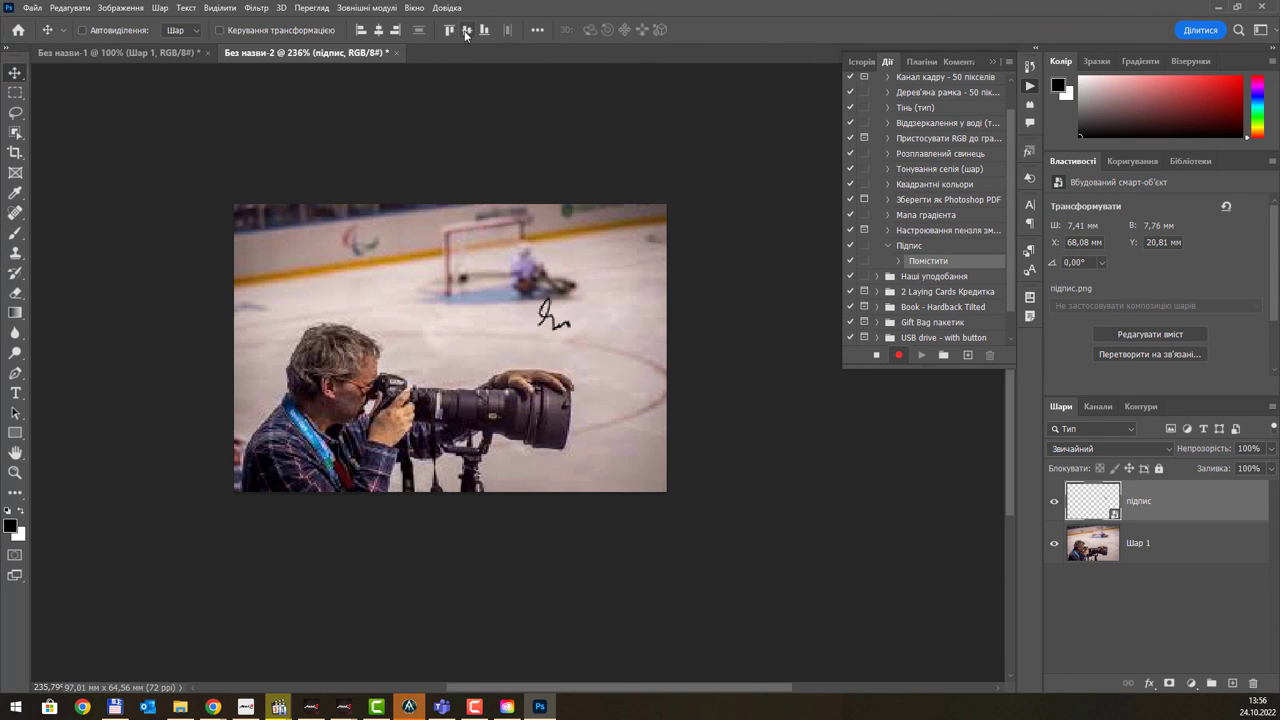
pyautogui.click(538, 30)
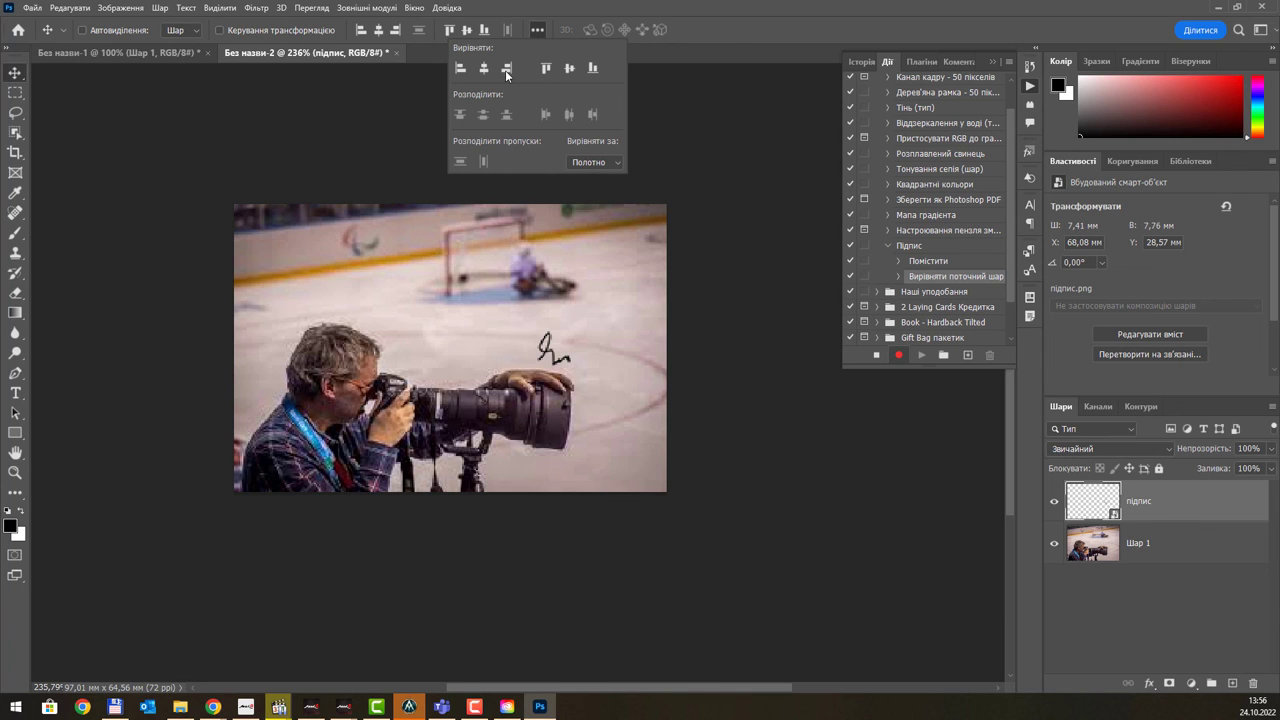
pyautogui.click(593, 67)
pyautogui.click(507, 67)
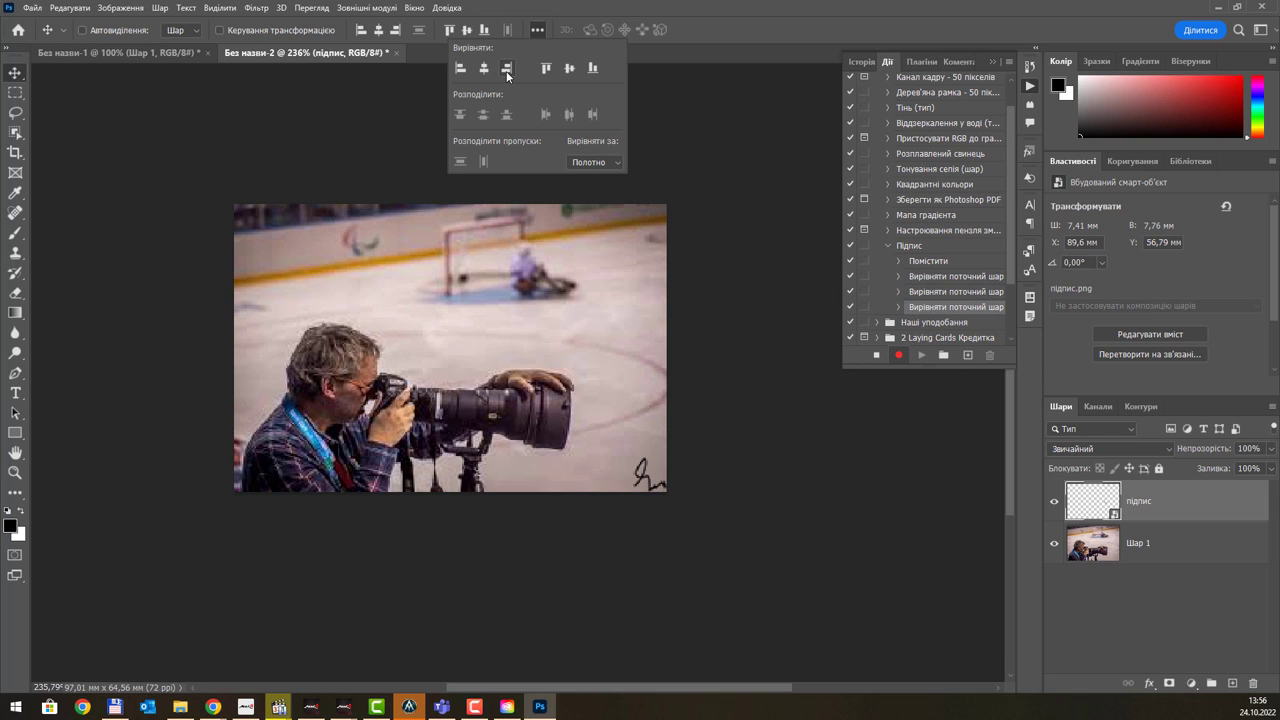
pyautogui.click(877, 355)
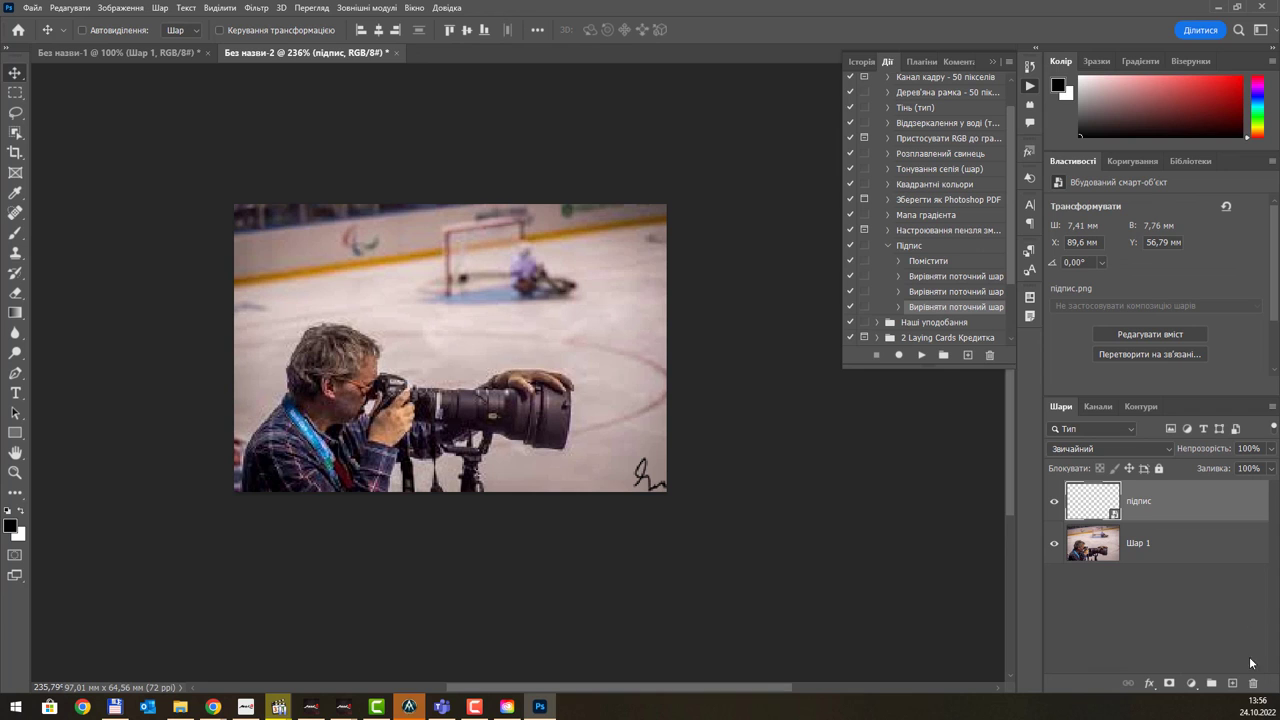
# - Delete the signature layer, replay Підпис on the hockey photo, then close it unsaved
pyautogui.click(1253, 683)
pyautogui.click(605, 263)
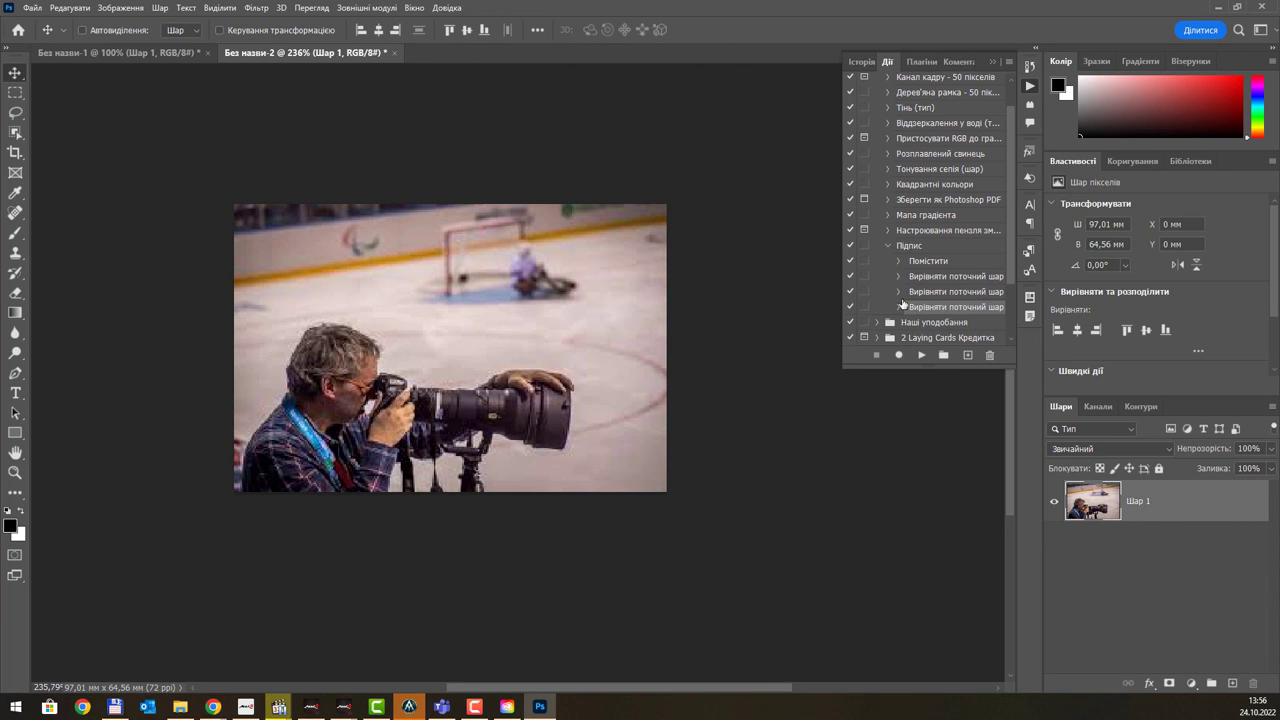
pyautogui.click(929, 248)
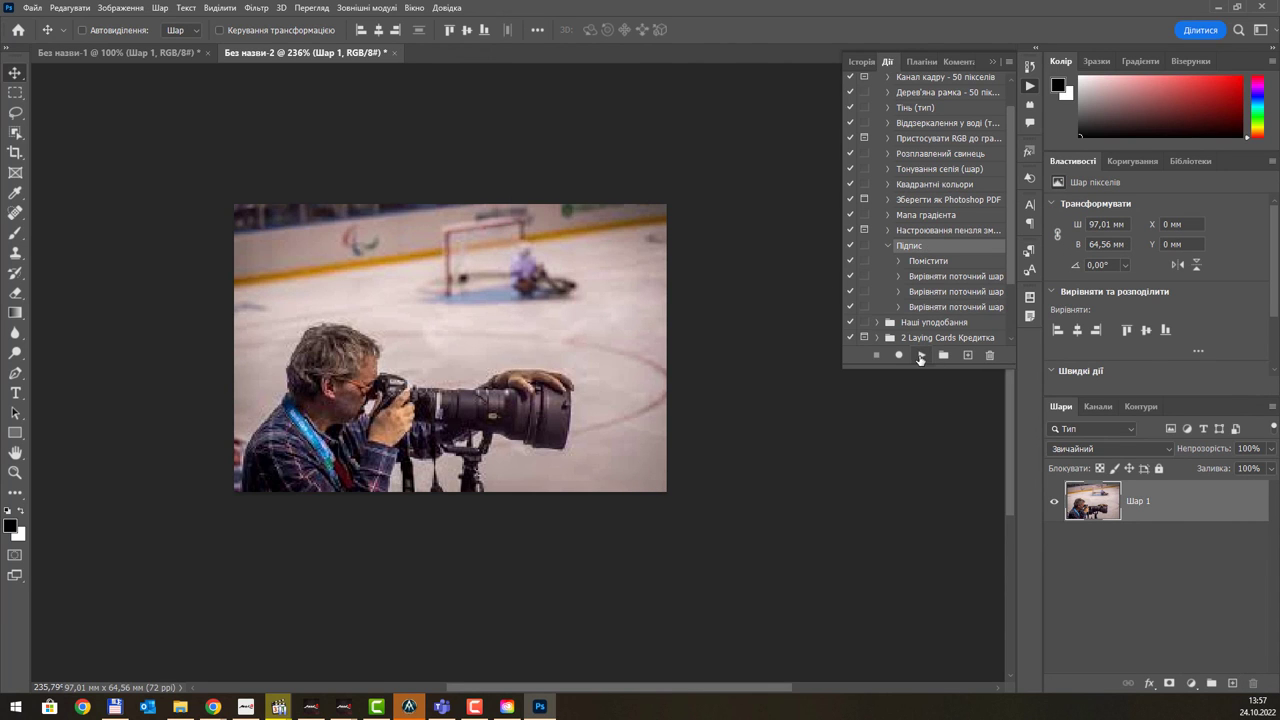
pyautogui.click(921, 355)
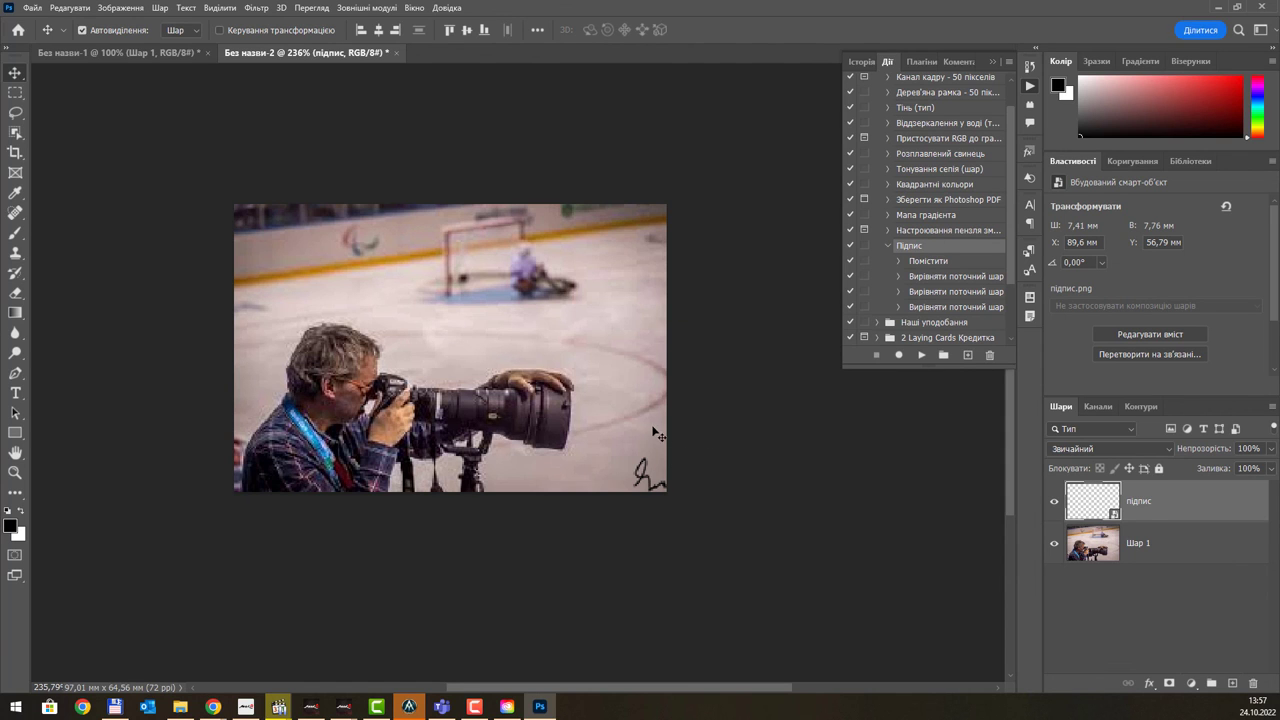
pyautogui.hotkey('ctrl', 'w')
pyautogui.click(700, 272)
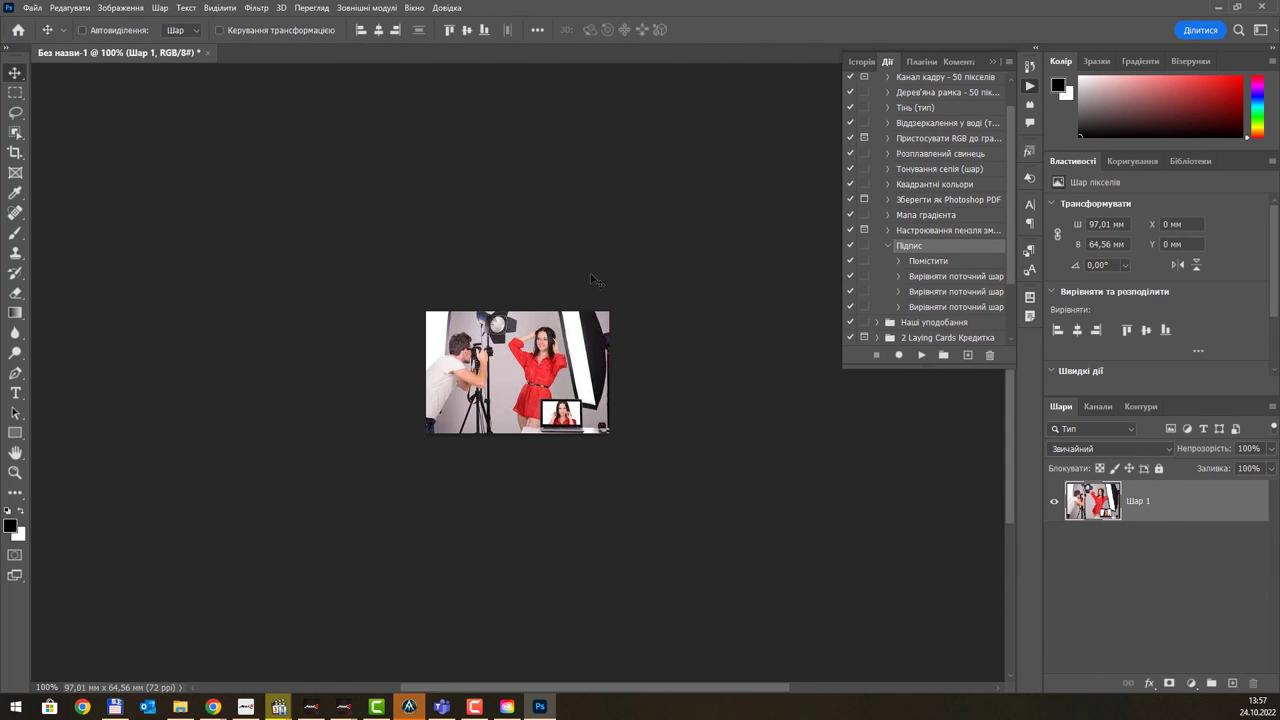
# - Create a new 1920x1080 document from the Large Web preset
pyautogui.hotkey('ctrl', 'n')
pyautogui.click(658, 162)
pyautogui.click(515, 279)
pyautogui.click(927, 574)
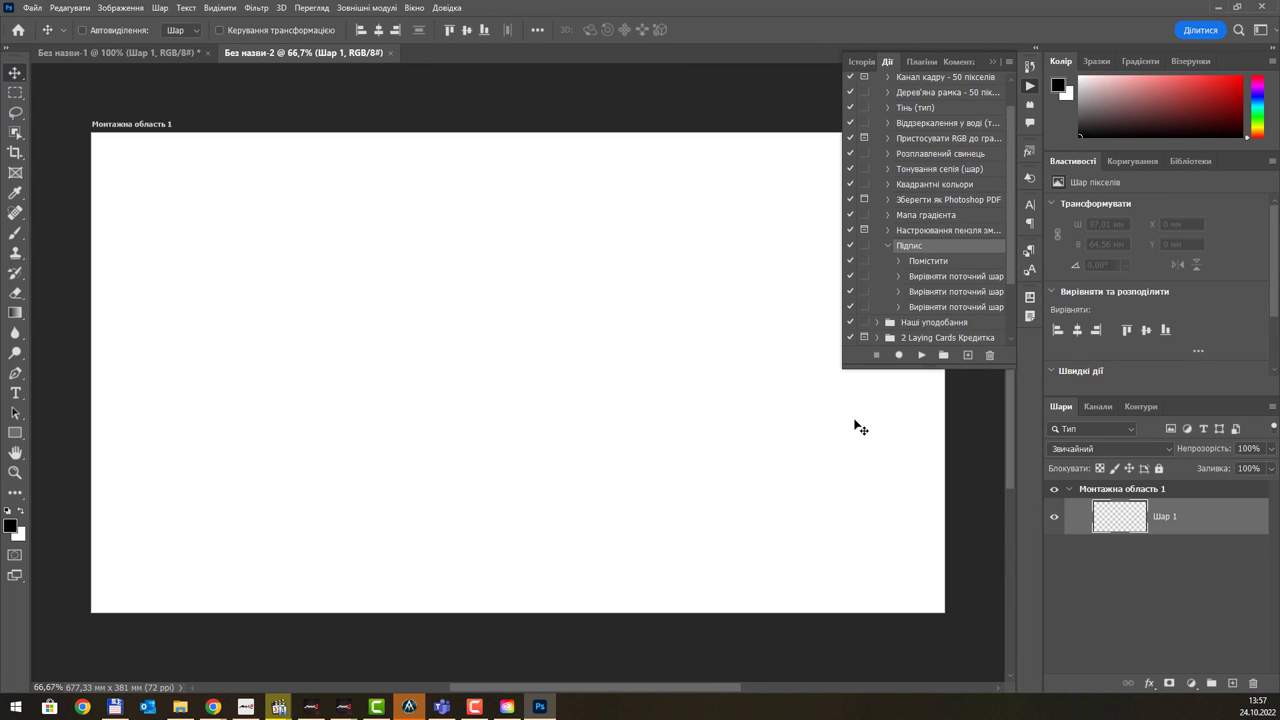
# - Run Підпис on the blank document, check the result, and close it without saving
pyautogui.click(922, 355)
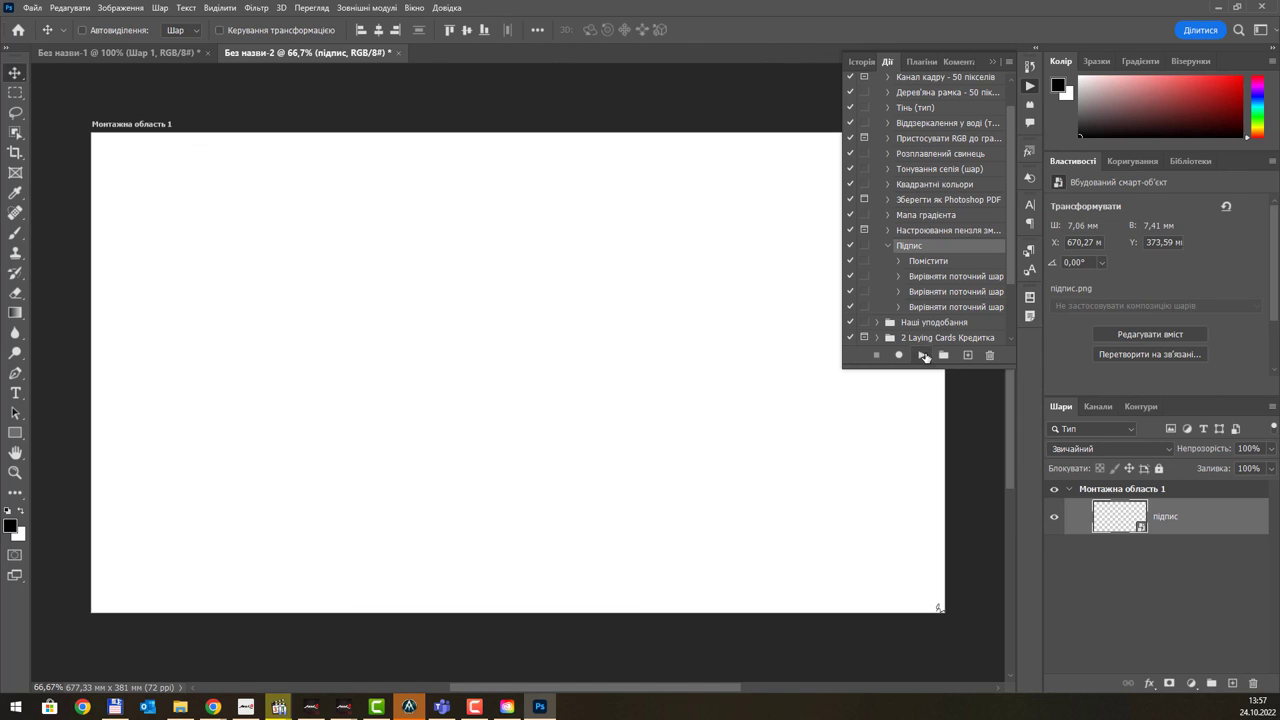
pyautogui.scroll(1, 950, 612)
pyautogui.scroll(2, 955, 615)
pyautogui.scroll(2, 970, 622)
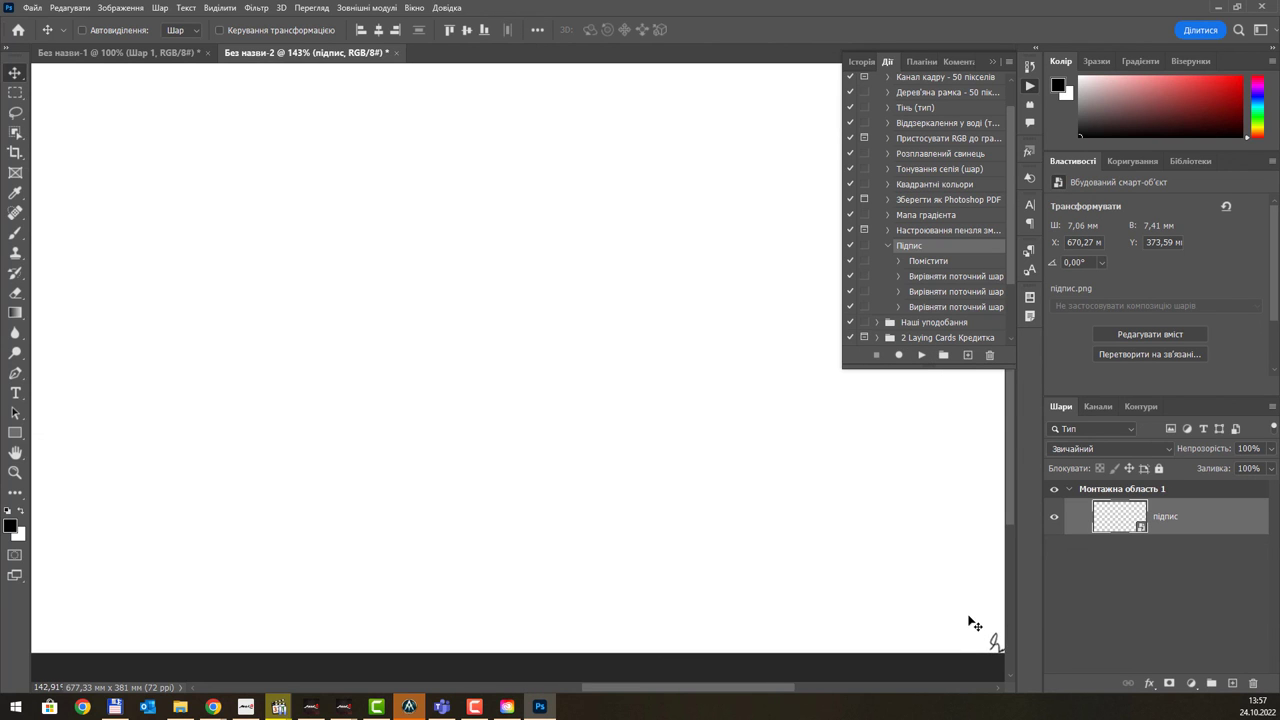
pyautogui.scroll(-1, 870, 545)
pyautogui.scroll(-1, 805, 525)
pyautogui.scroll(-1, 715, 477)
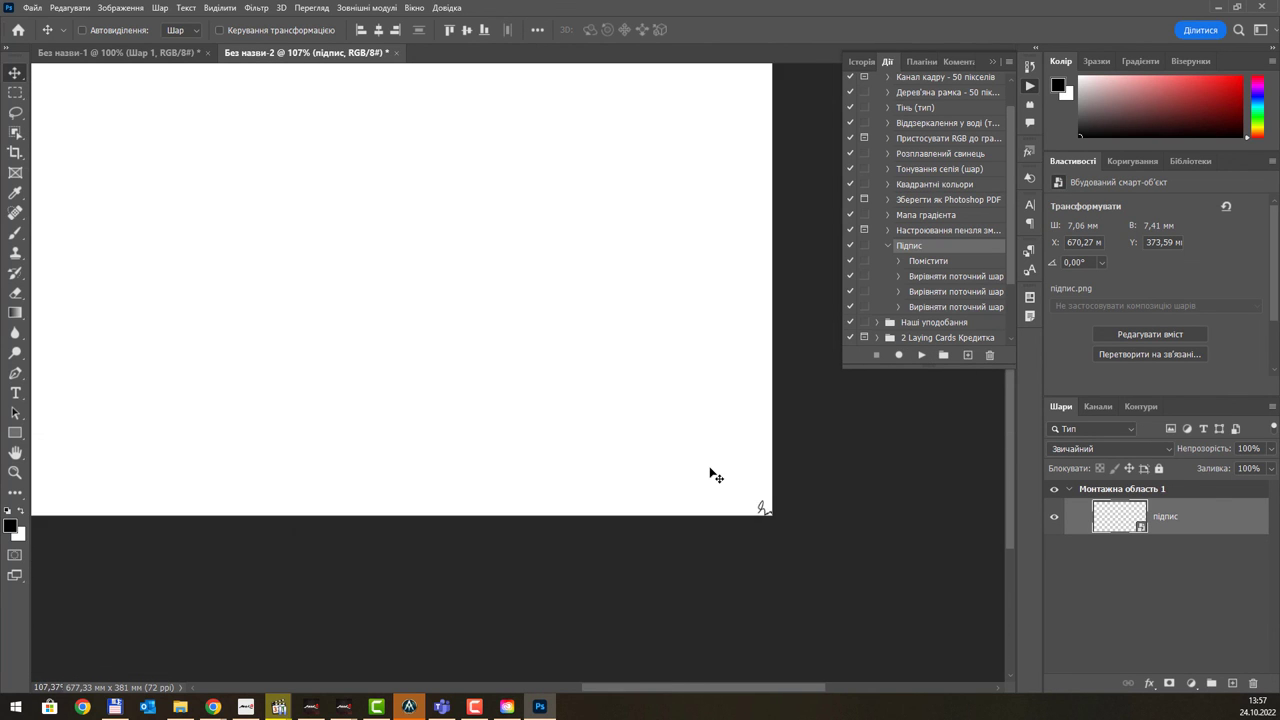
pyautogui.scroll(-1, 712, 468)
pyautogui.scroll(-2, 650, 400)
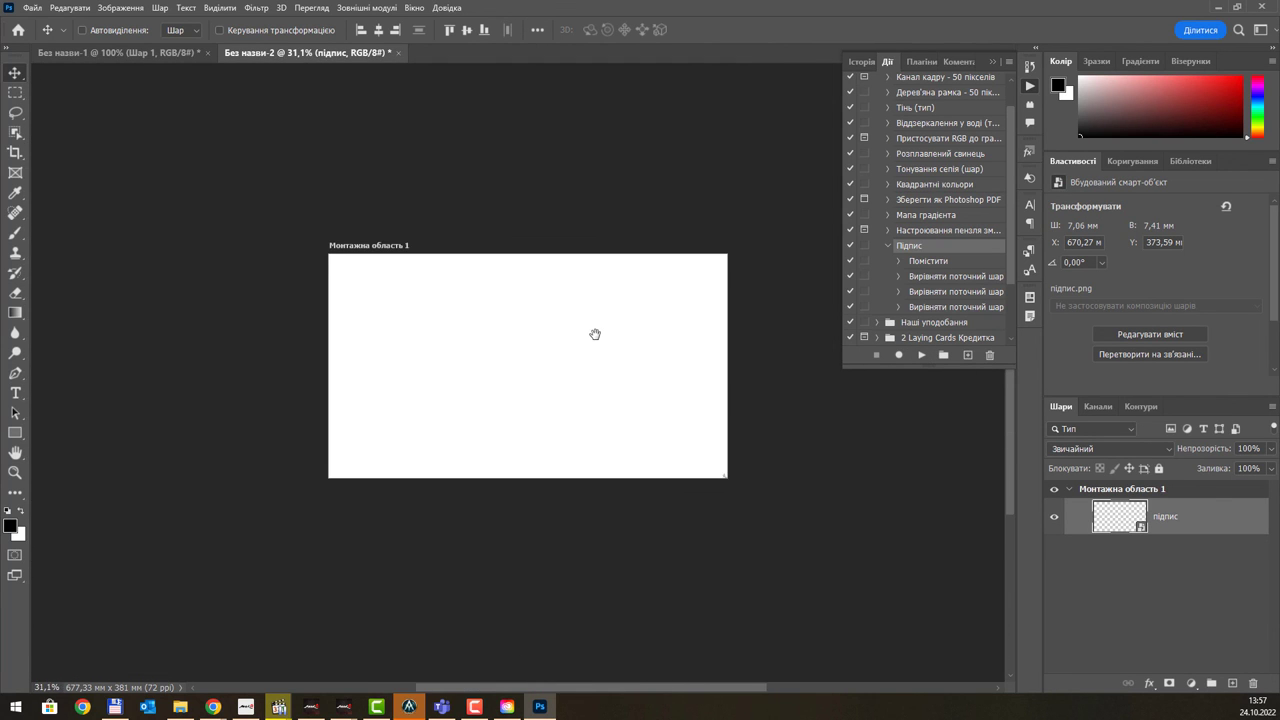
pyautogui.click(398, 52)
pyautogui.click(690, 260)
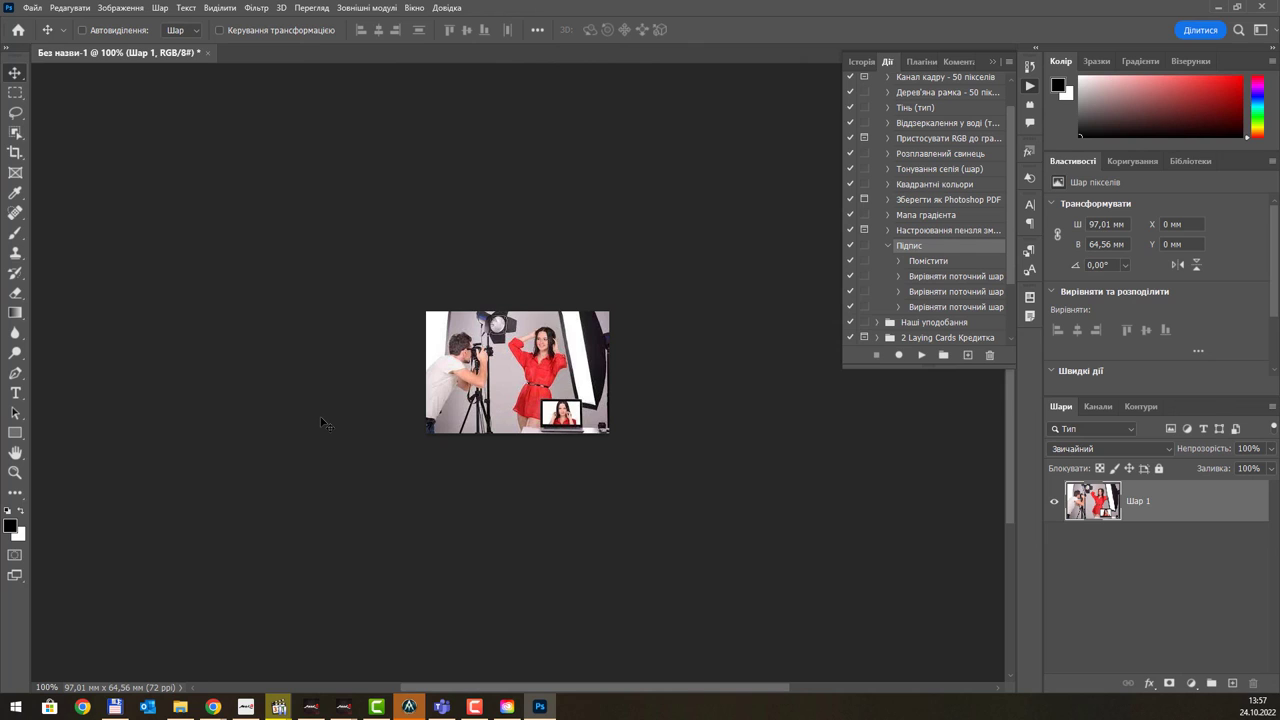
# - Open the File > Automate > Batch dialog with Дії за замовчуванням as the action set
pyautogui.click(180, 707)
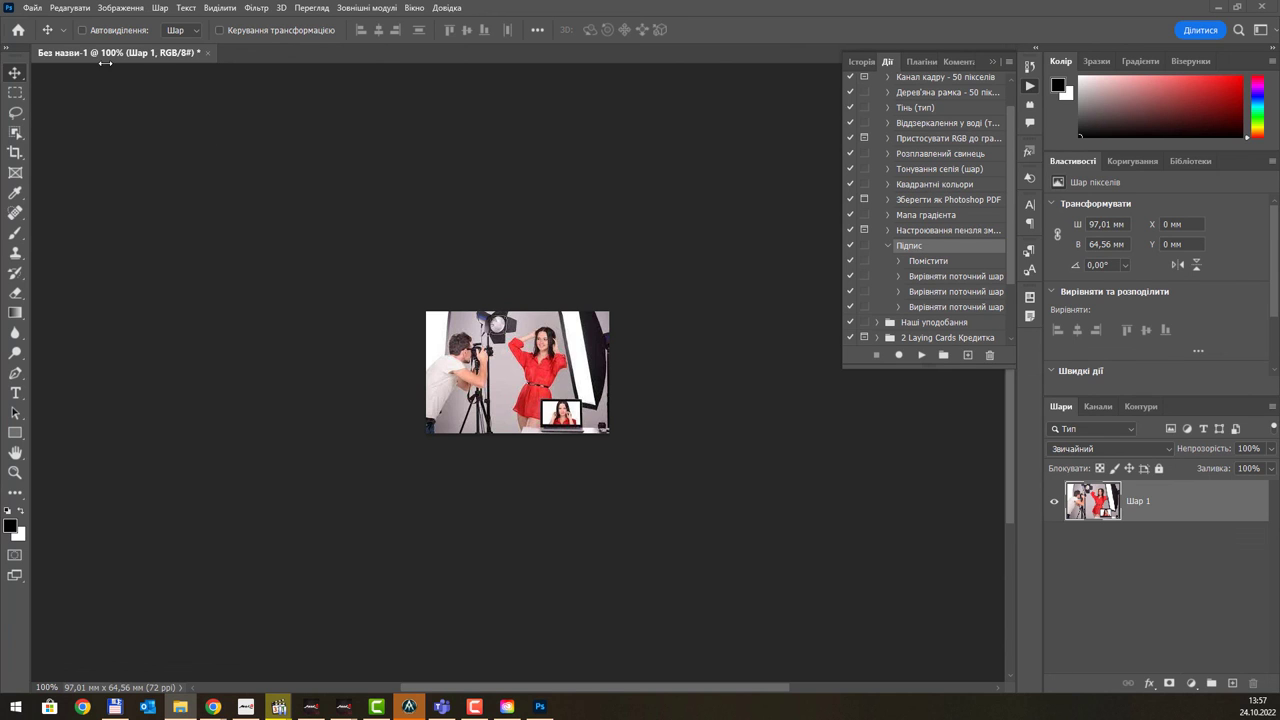
pyautogui.click(32, 7)
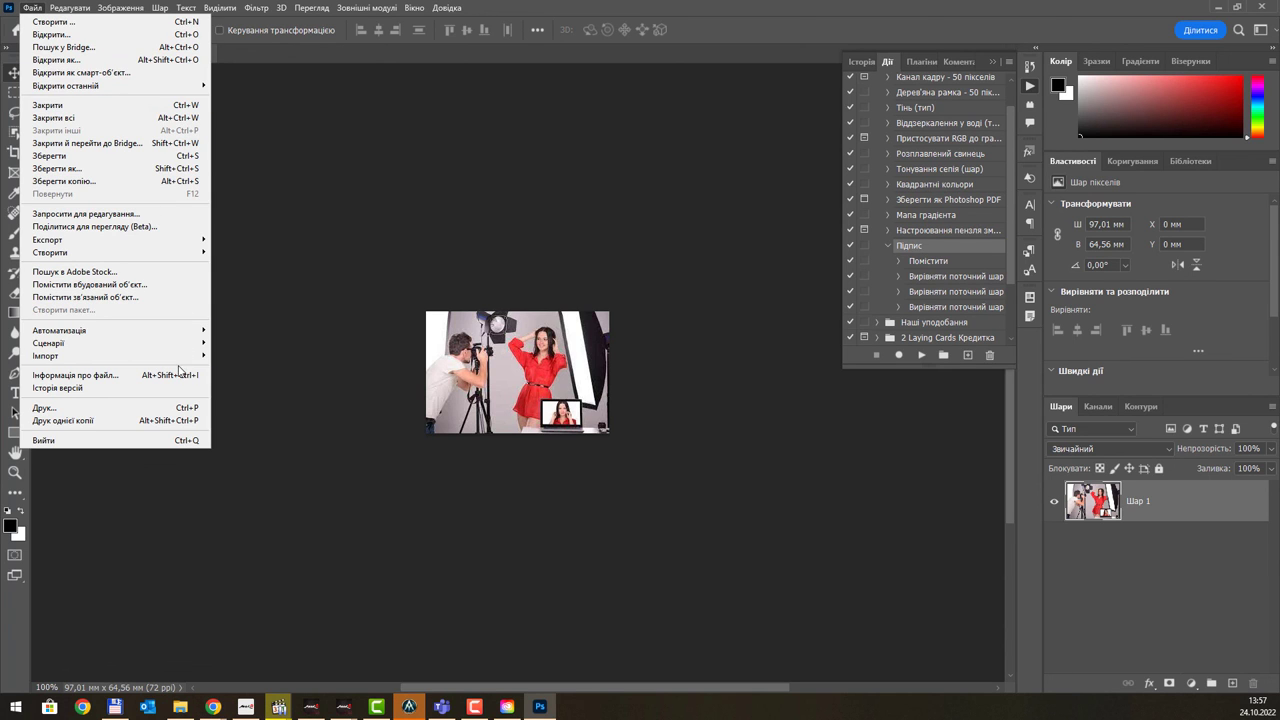
pyautogui.moveTo(90, 330)
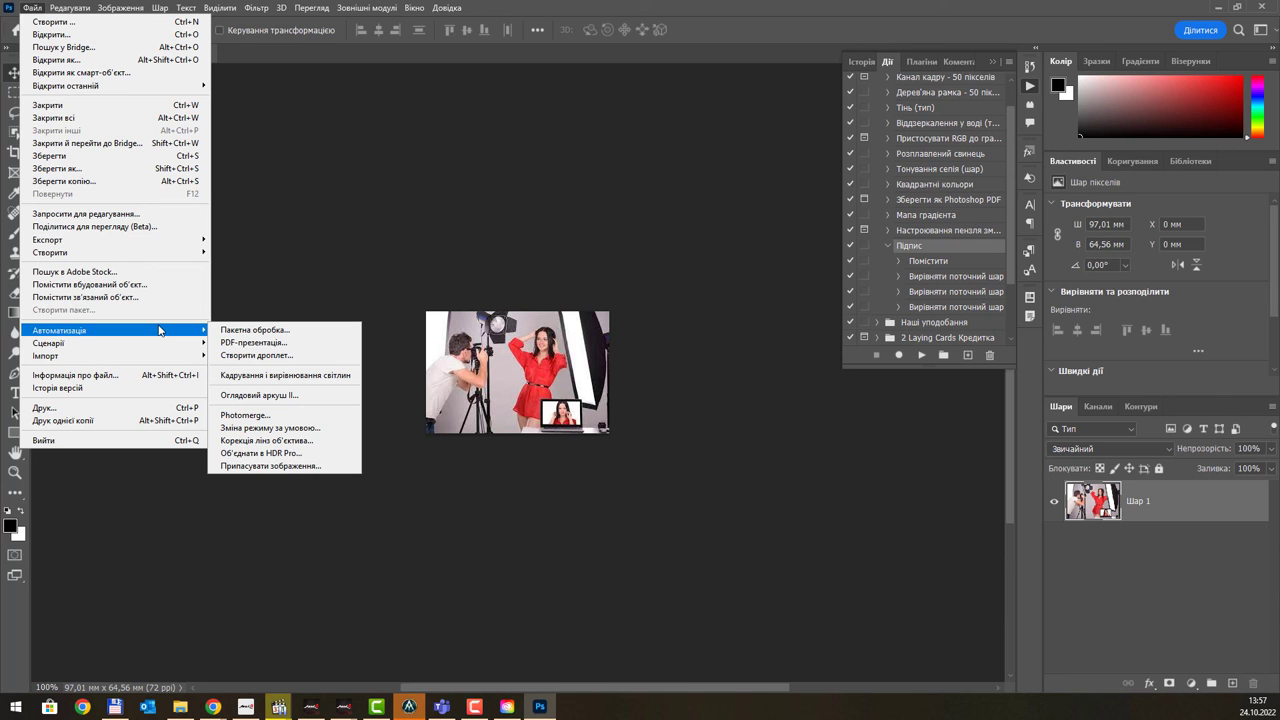
pyautogui.click(250, 329)
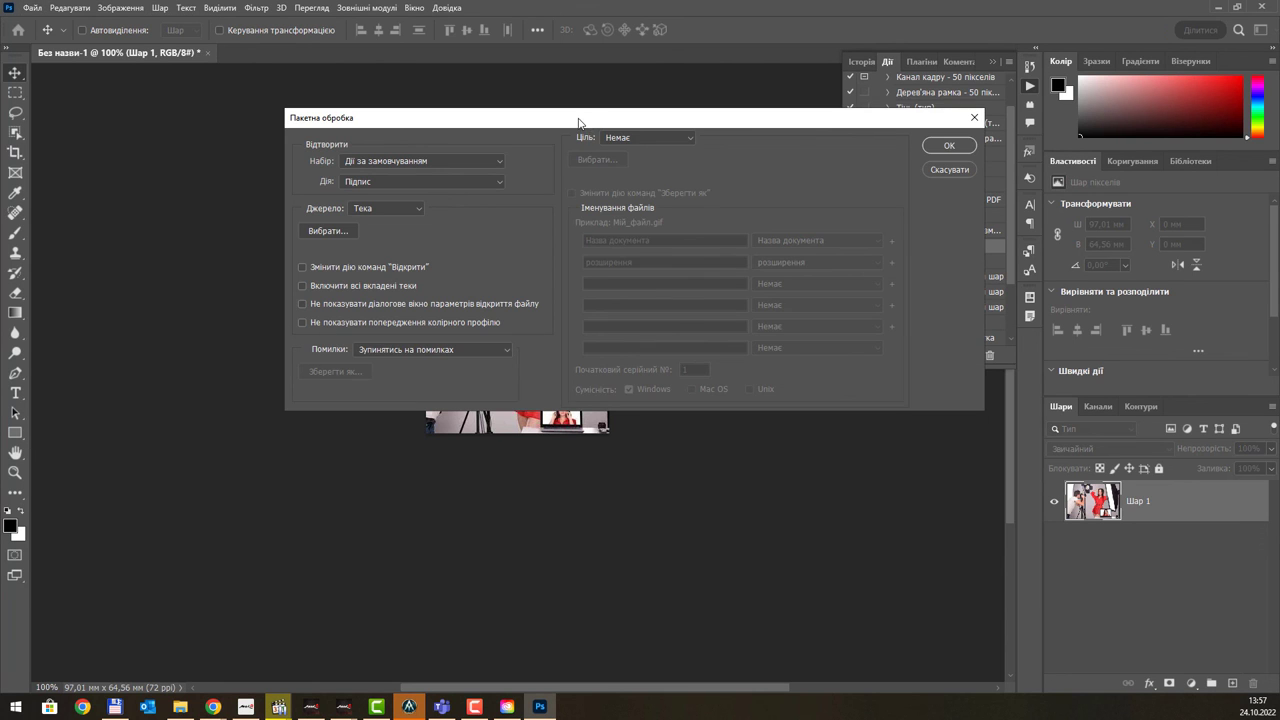
pyautogui.moveTo(578, 120); pyautogui.dragTo(458, 138)
pyautogui.click(260, 175)
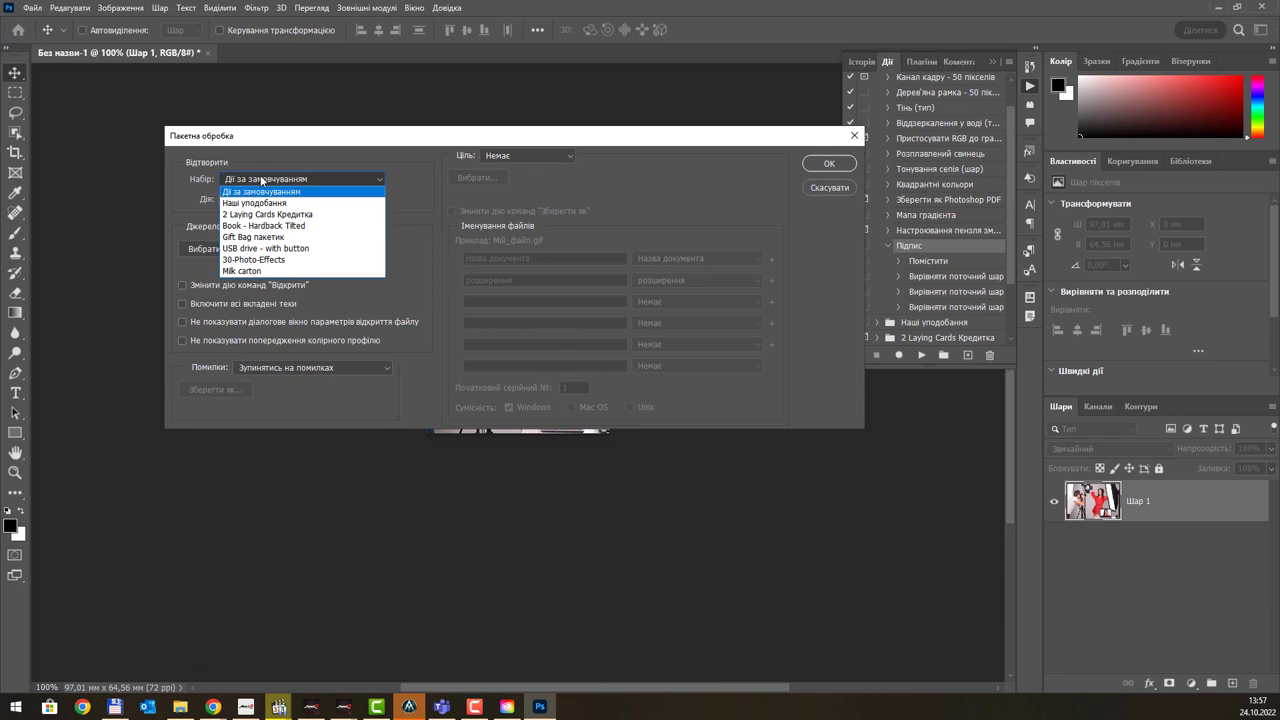
pyautogui.click(260, 181)
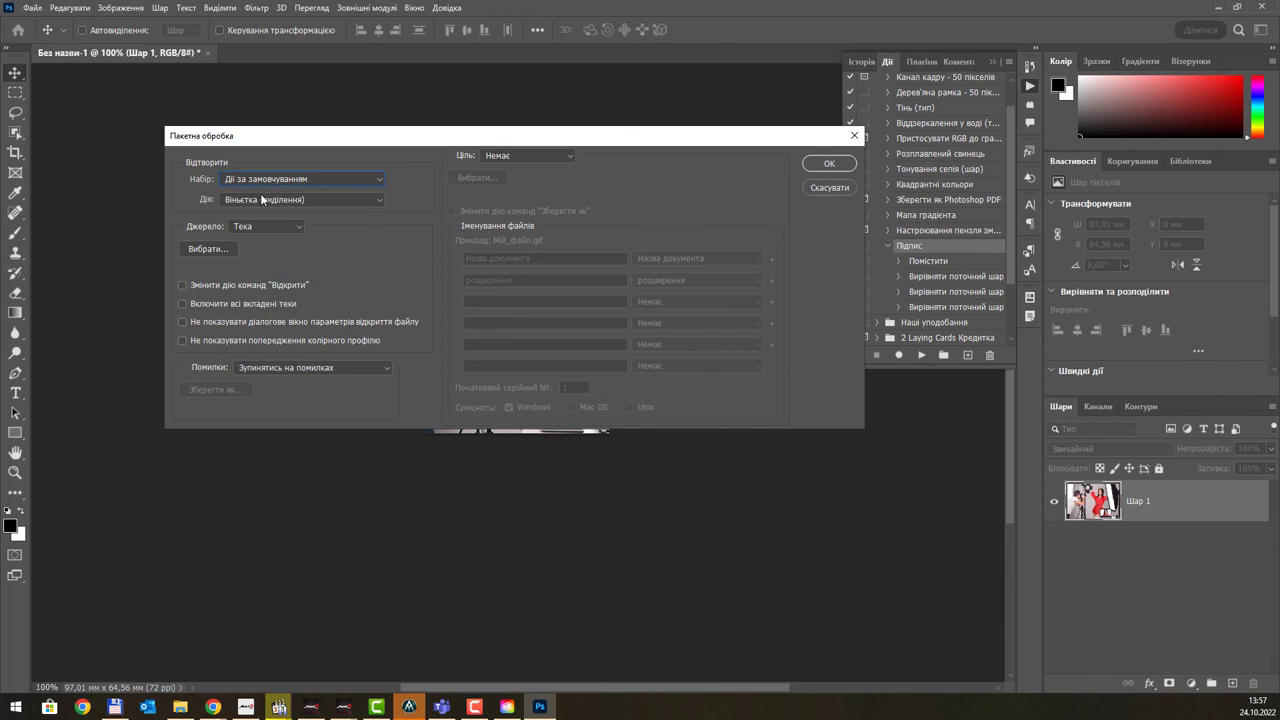
pyautogui.click(262, 199)
pyautogui.click(269, 178)
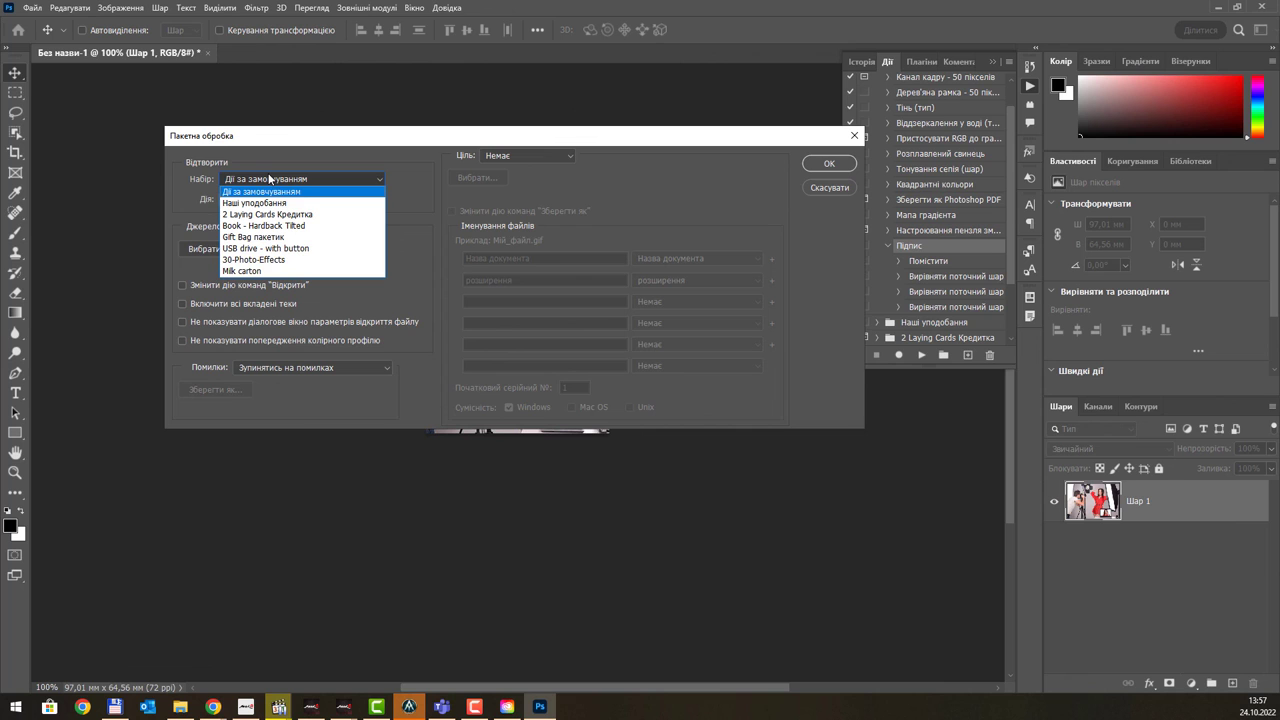
pyautogui.click(552, 149)
pyautogui.moveTo(638, 146); pyautogui.dragTo(575, 146)
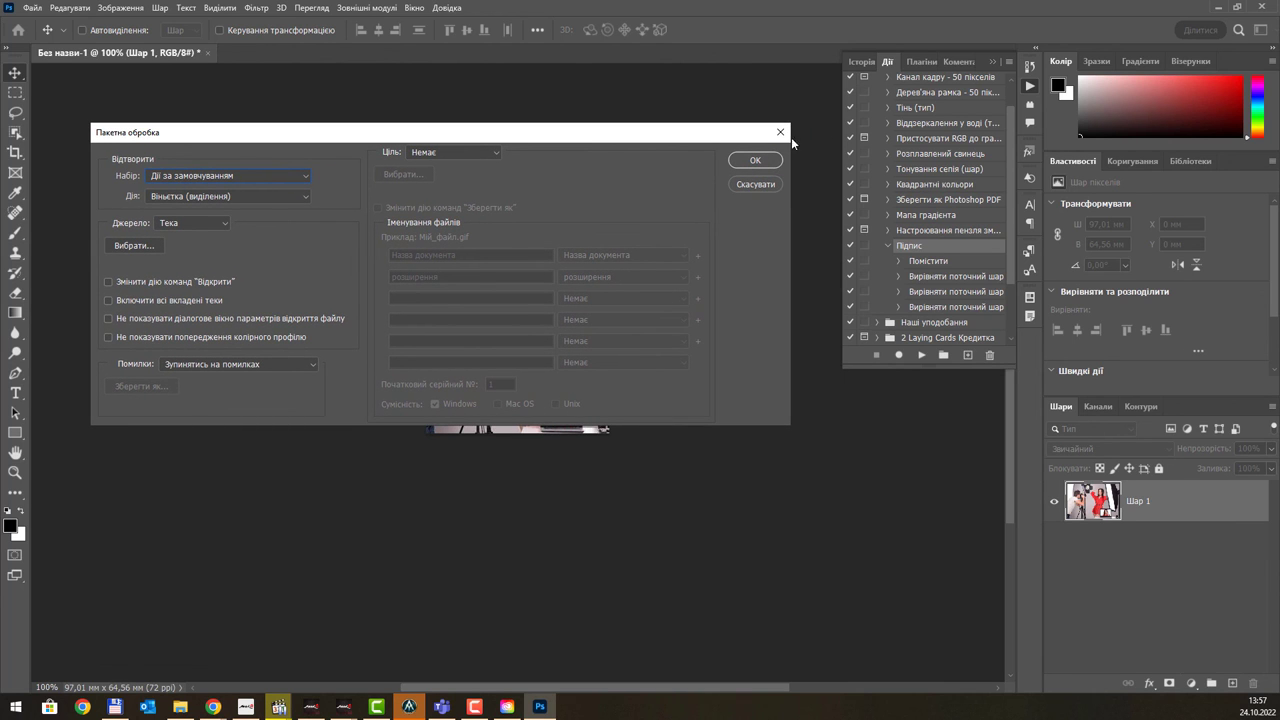
pyautogui.moveTo(1011, 145); pyautogui.dragTo(1019, 102)
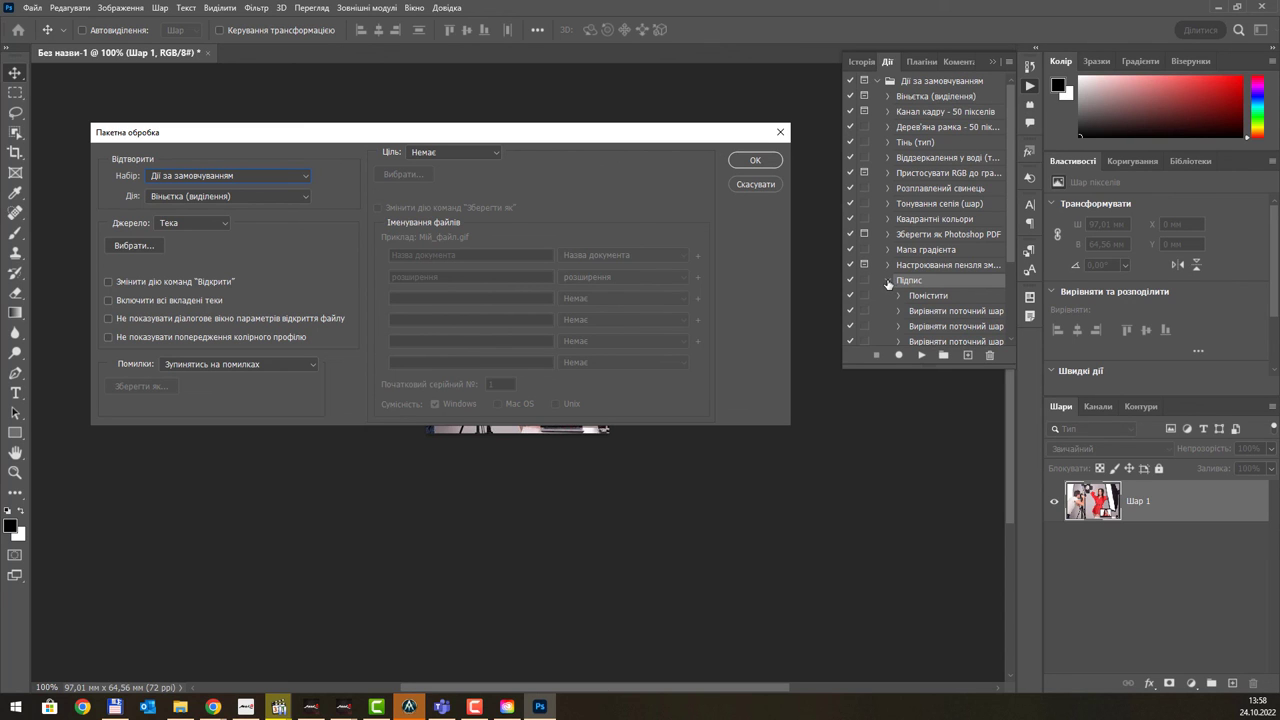
# - Select Підпис from the Дії за замовчуванням set as the batch action
pyautogui.click(265, 197)
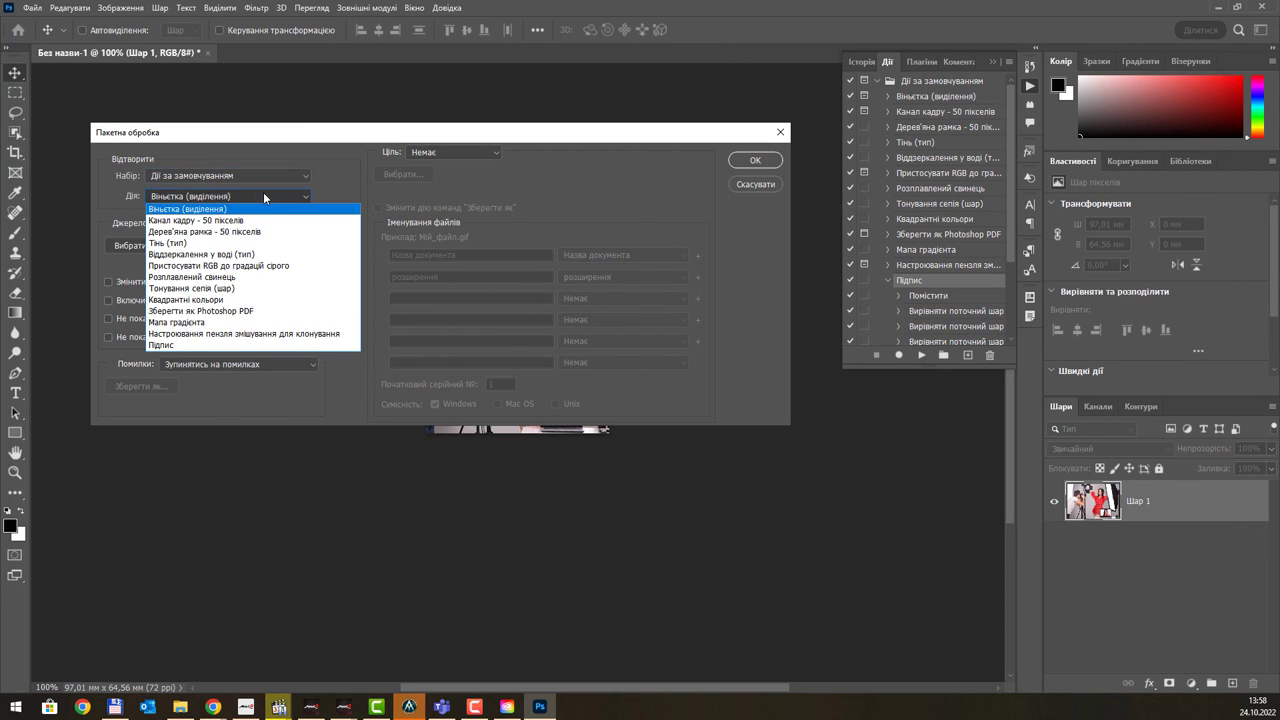
pyautogui.click(195, 344)
pyautogui.click(197, 177)
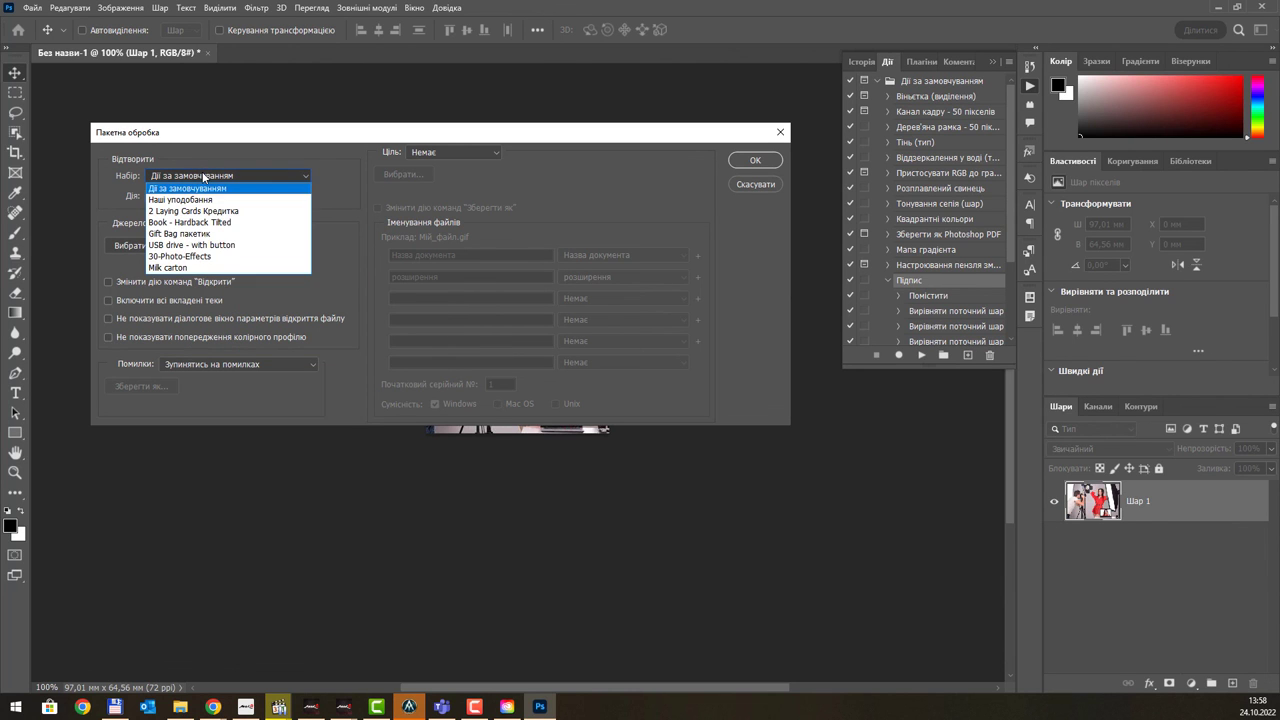
pyautogui.click(197, 184)
pyautogui.click(197, 197)
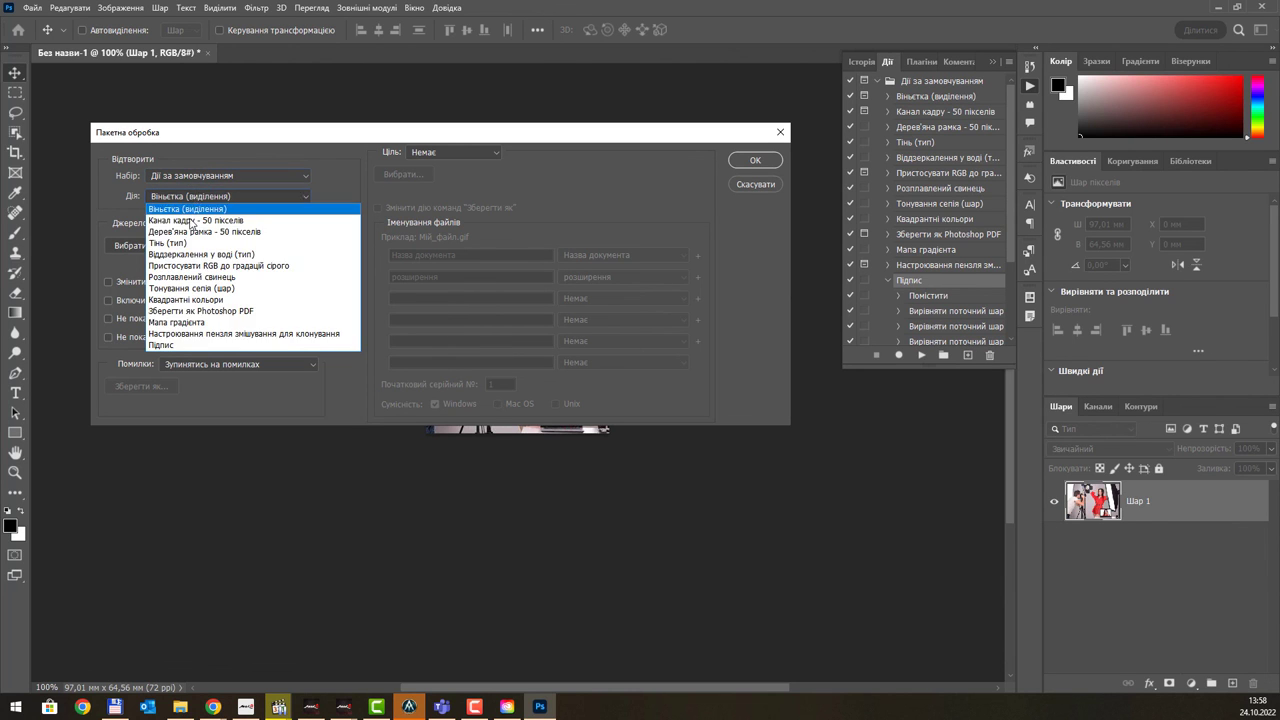
pyautogui.click(194, 344)
# - Set the batch source to the folder Desktop\1x\1\ФОтошоп\1
pyautogui.click(215, 225)
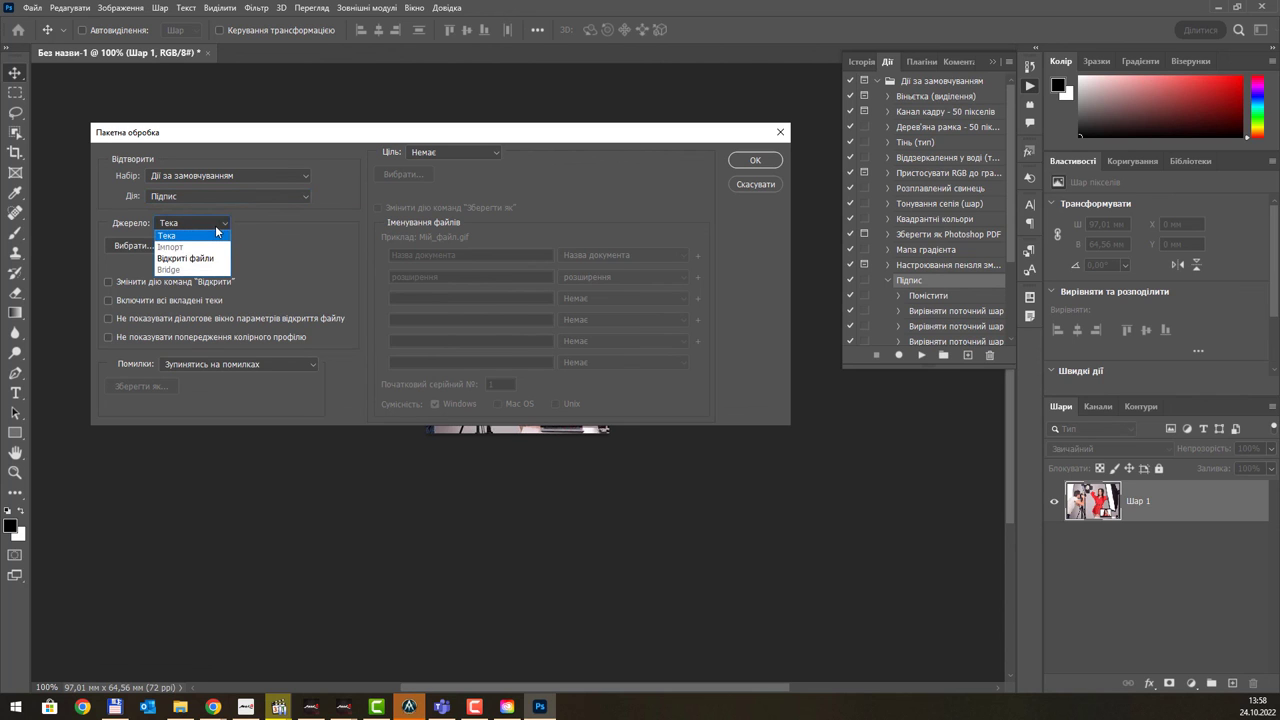
pyautogui.click(176, 234)
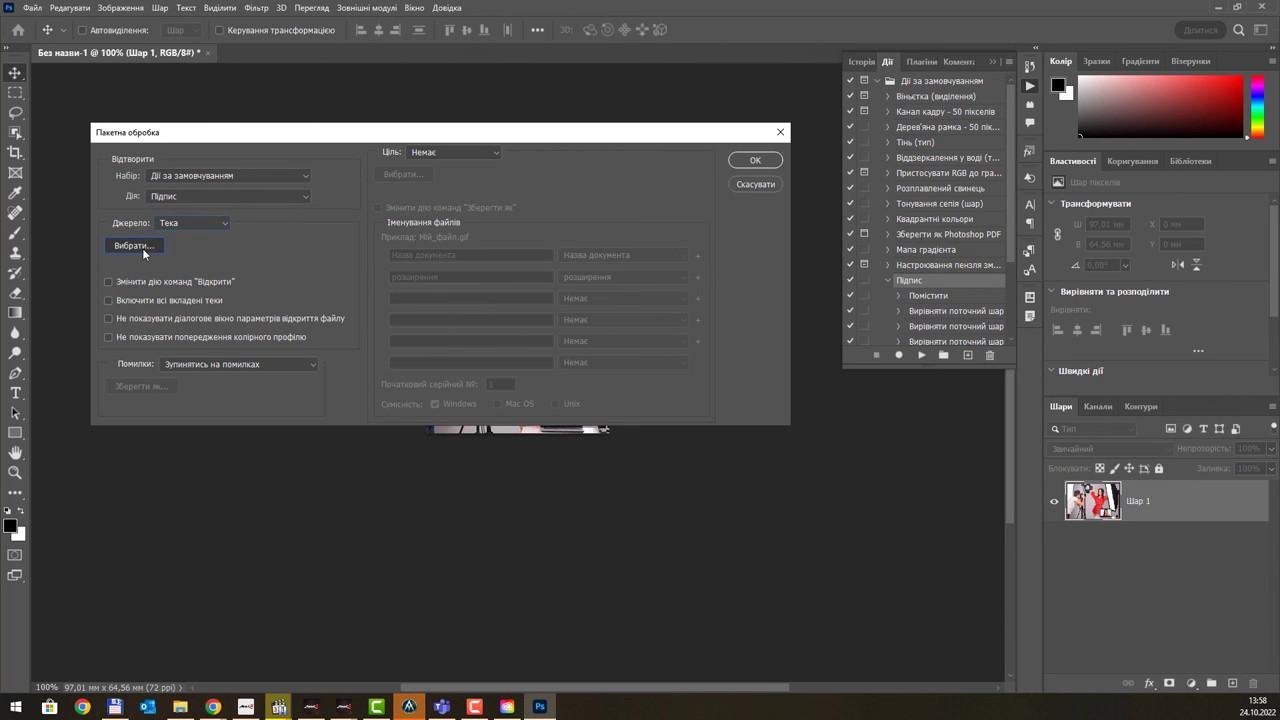
pyautogui.click(142, 246)
pyautogui.click(156, 246)
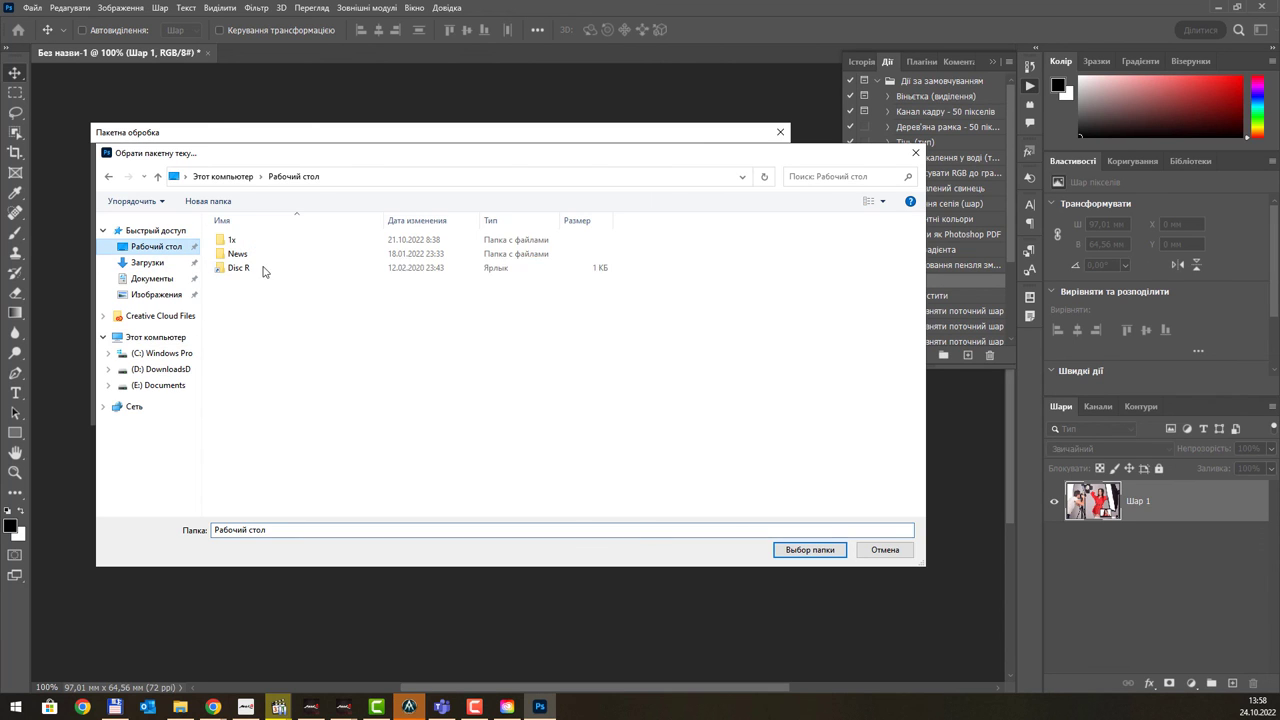
pyautogui.doubleClick(253, 240)
pyautogui.doubleClick(254, 250)
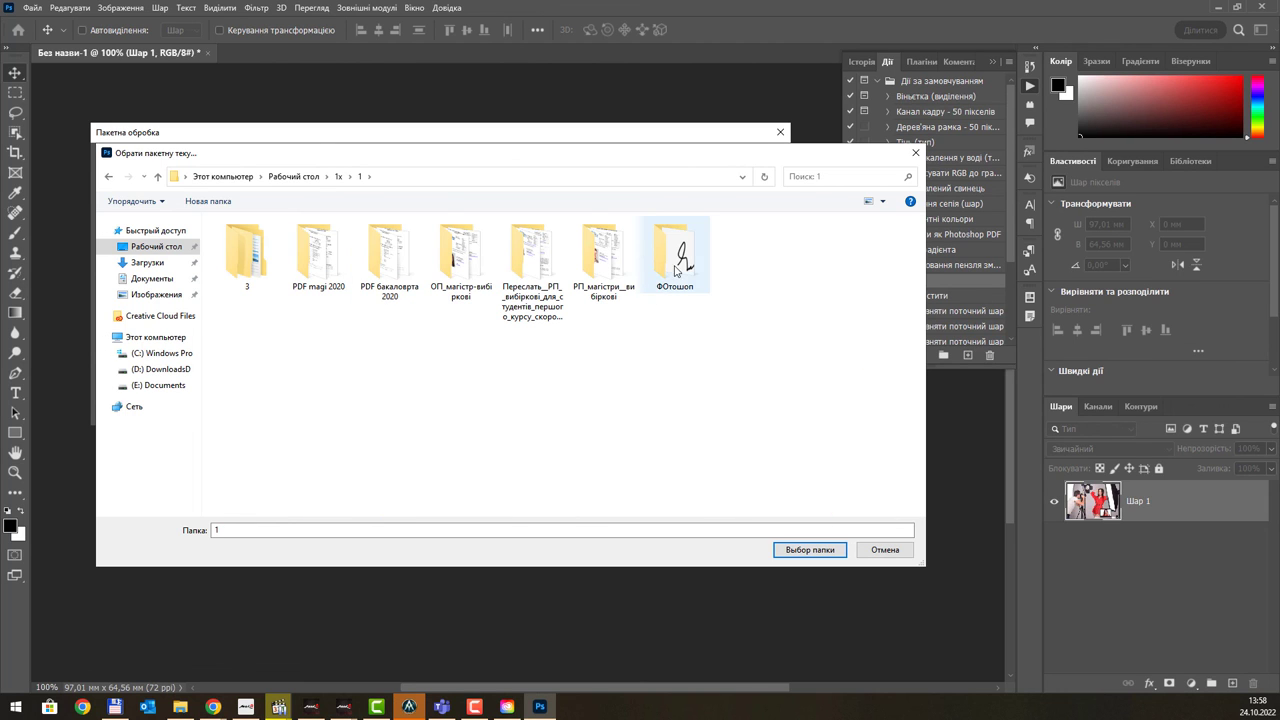
pyautogui.doubleClick(675, 262)
pyautogui.doubleClick(254, 246)
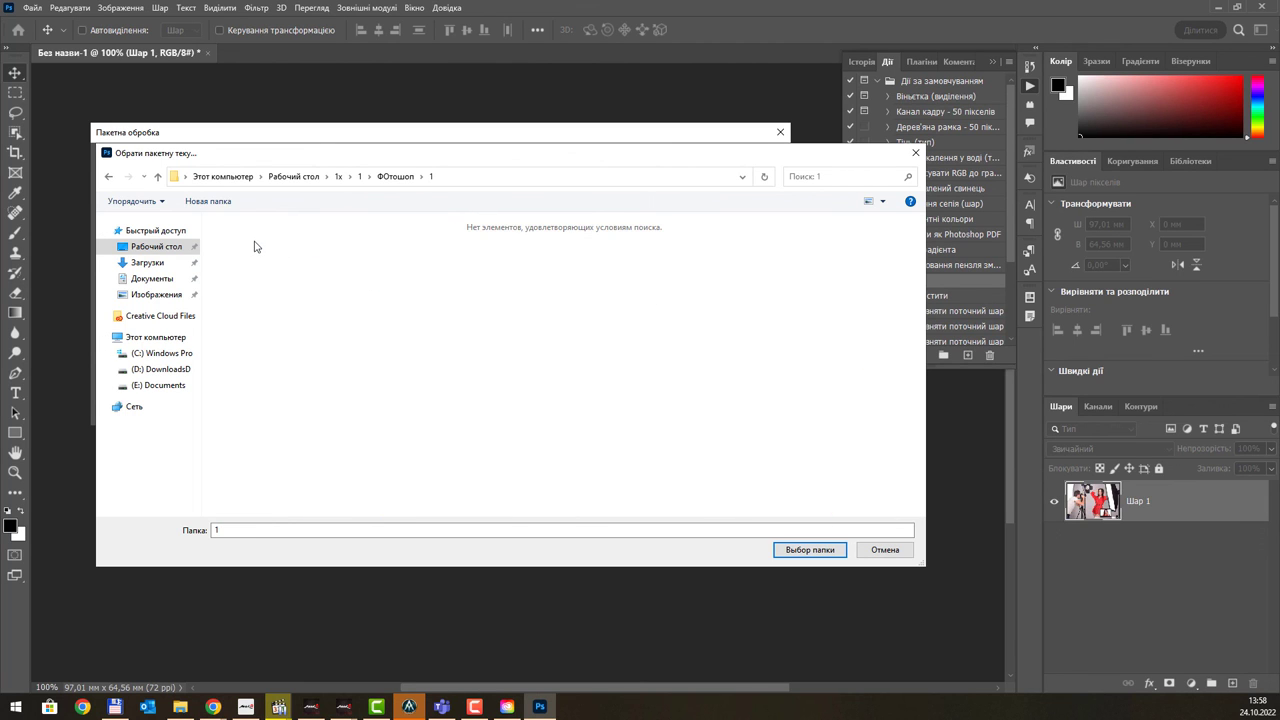
pyautogui.click(808, 549)
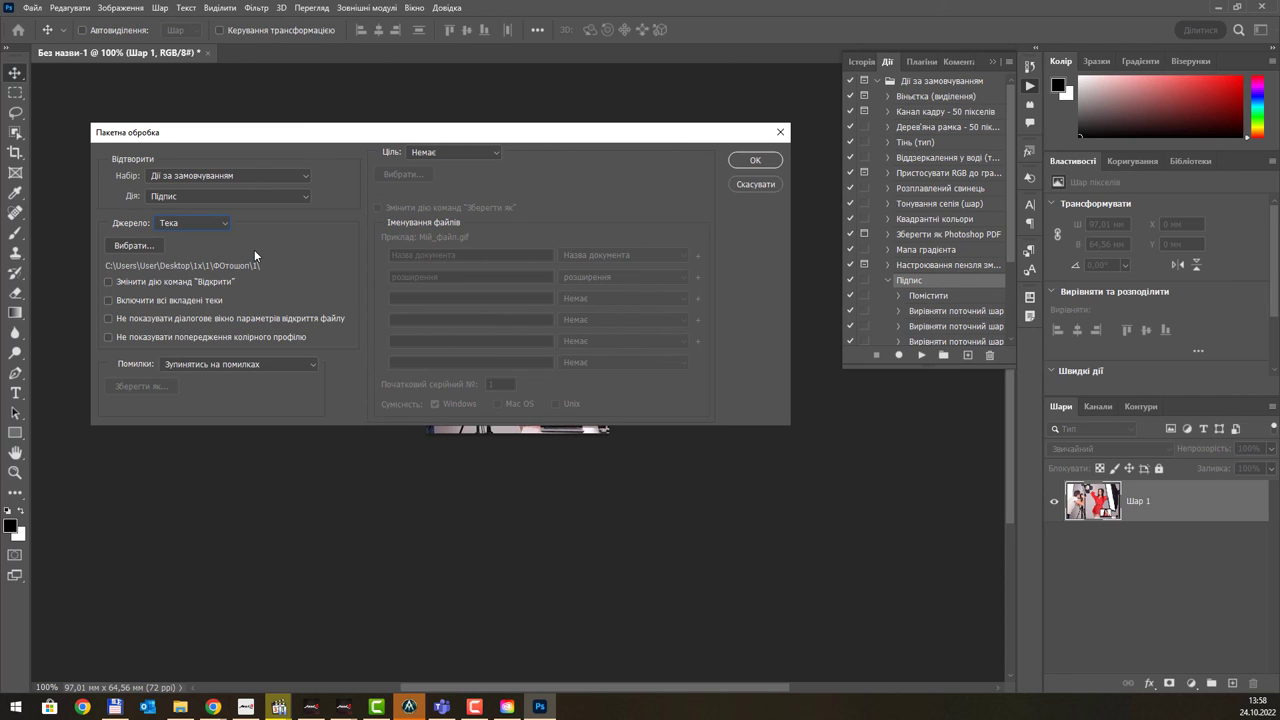
# - Set the batch Destination to Folder
pyautogui.click(479, 157)
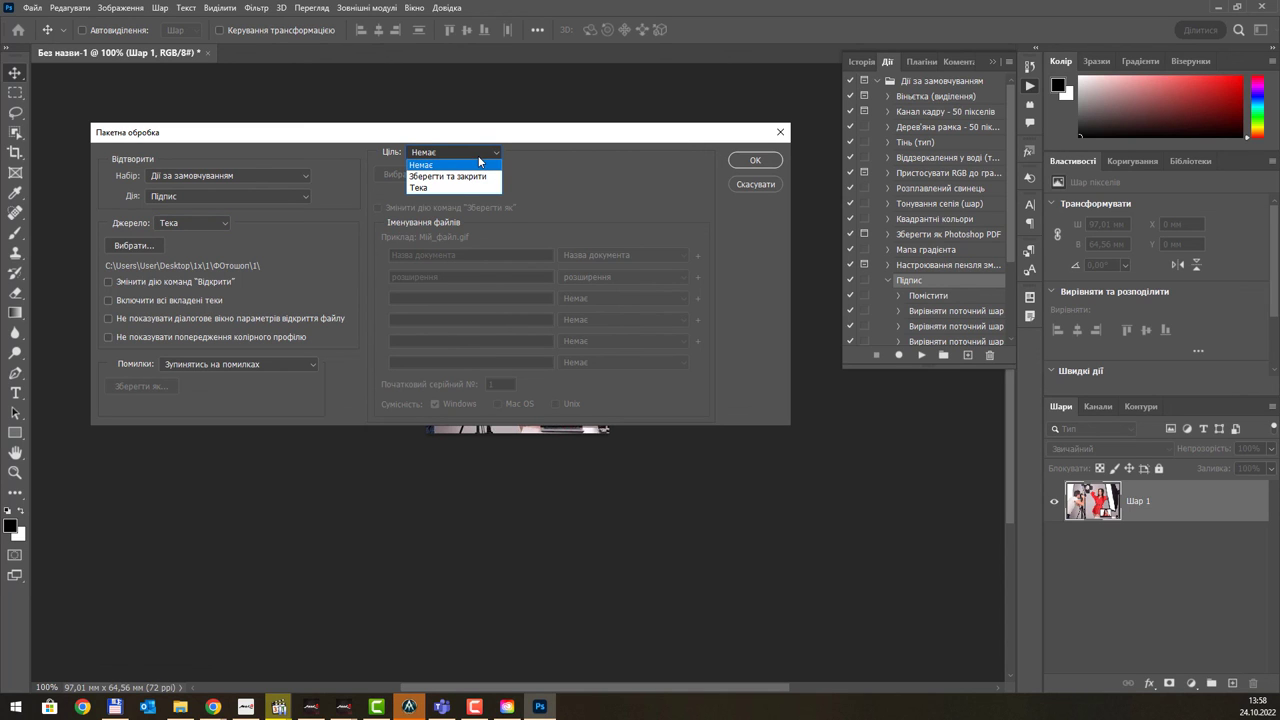
pyautogui.click(438, 187)
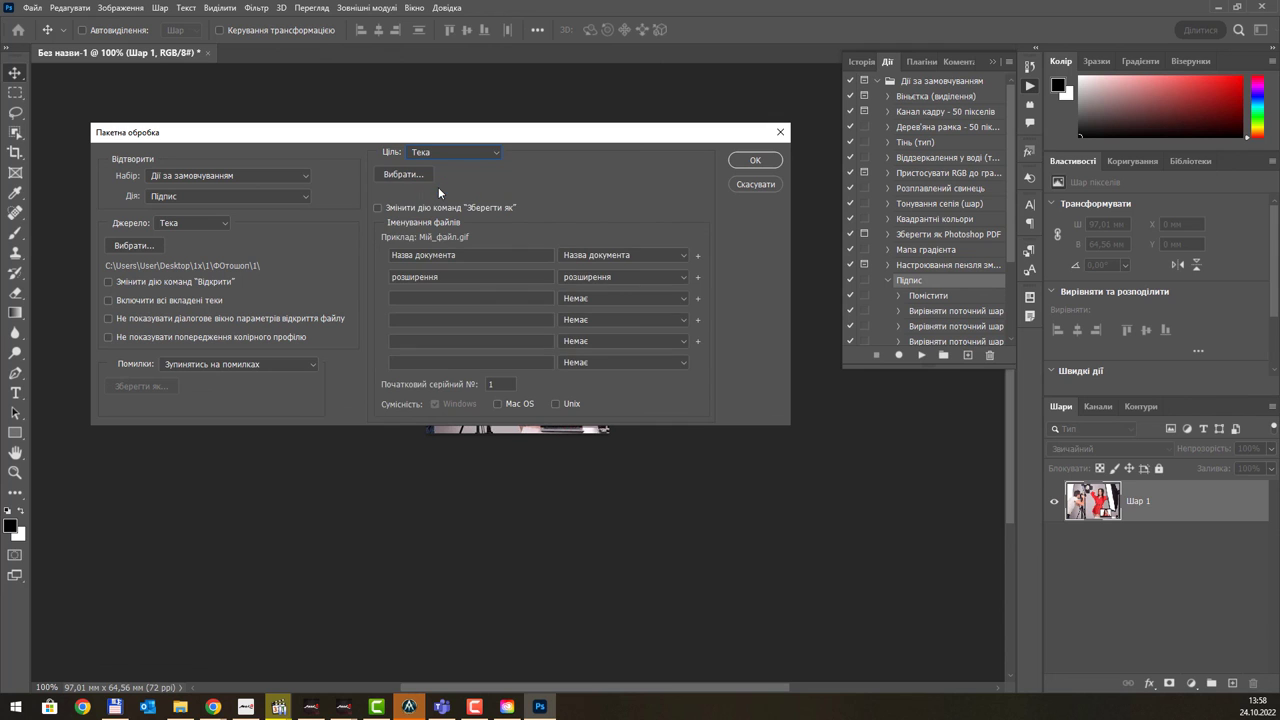
pyautogui.click(452, 152)
pyautogui.click(435, 160)
# - Choose Desktop > 1x > 1 > ФОтошоп > '2 після обробки' as the destination folder
pyautogui.click(403, 174)
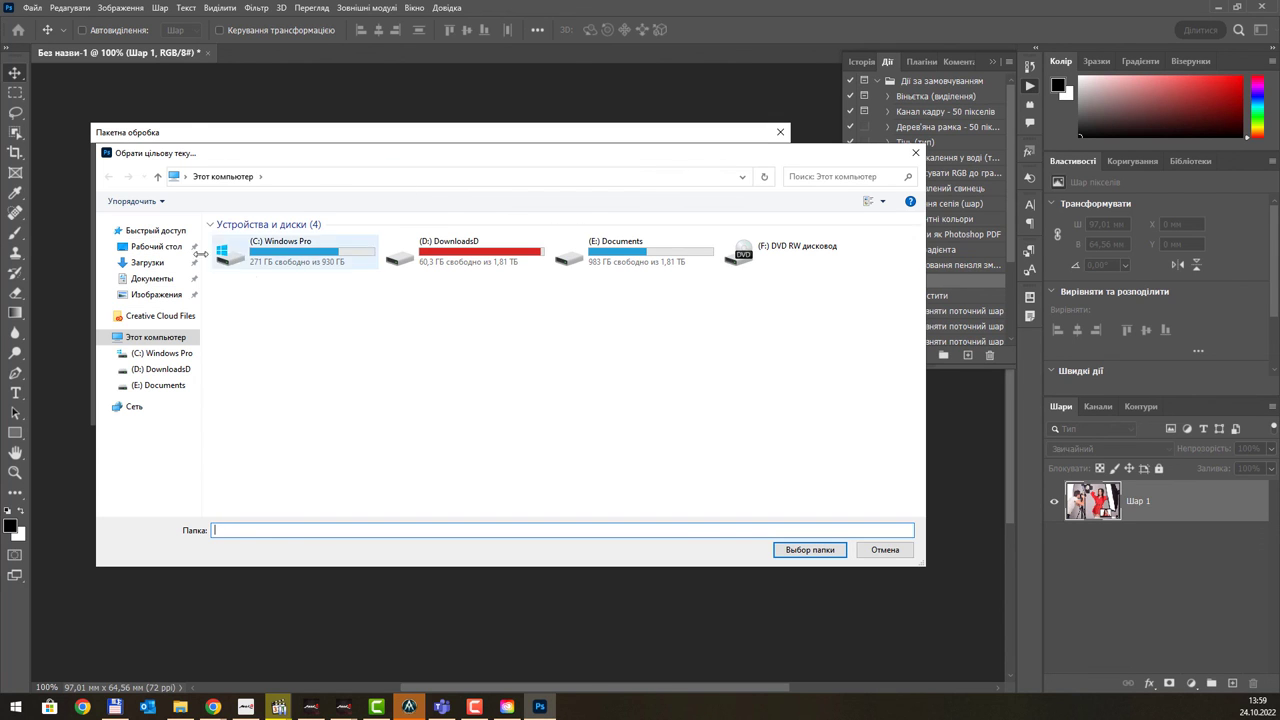
pyautogui.click(155, 246)
pyautogui.doubleClick(229, 240)
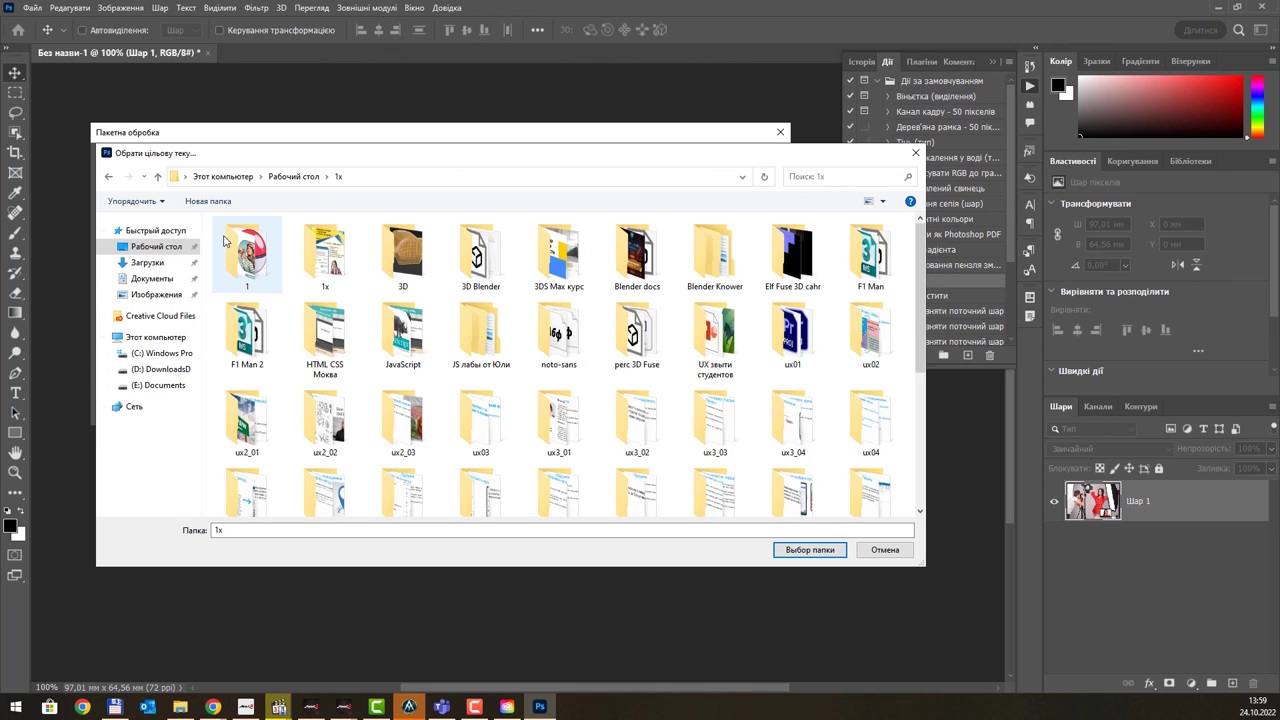
pyautogui.doubleClick(247, 255)
pyautogui.doubleClick(670, 255)
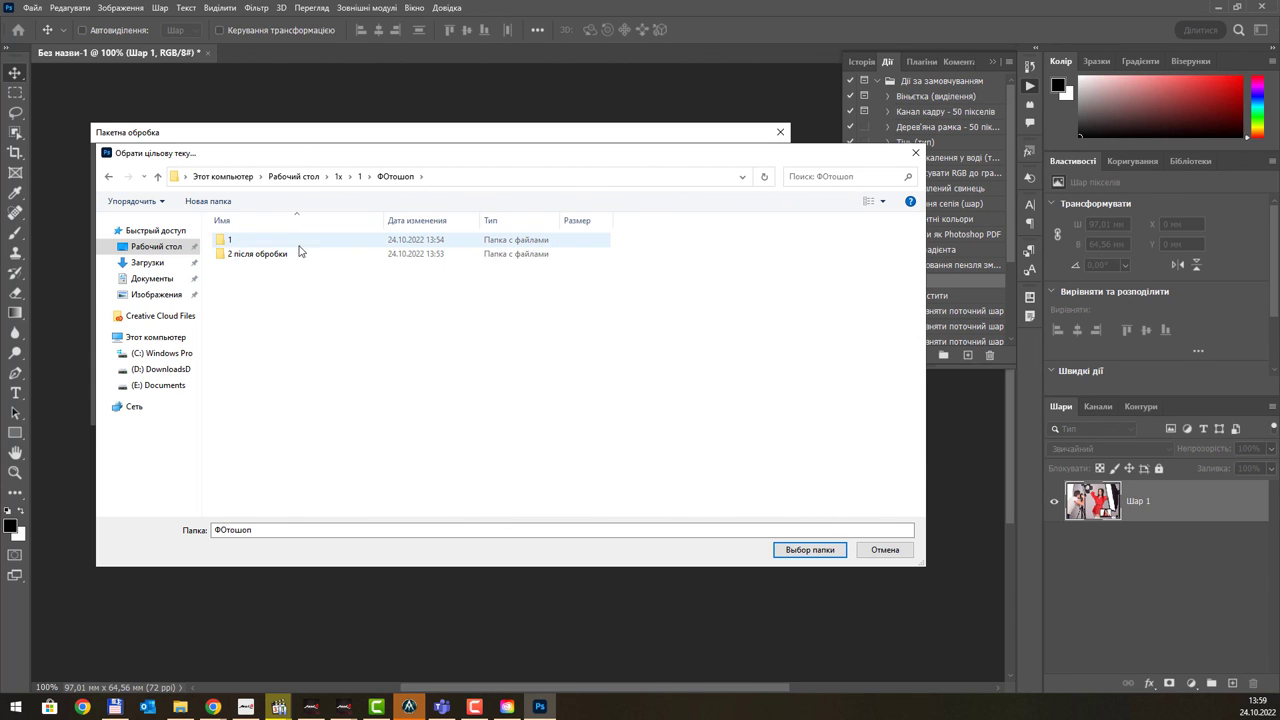
pyautogui.click(253, 262)
pyautogui.doubleClick(253, 258)
pyautogui.click(805, 550)
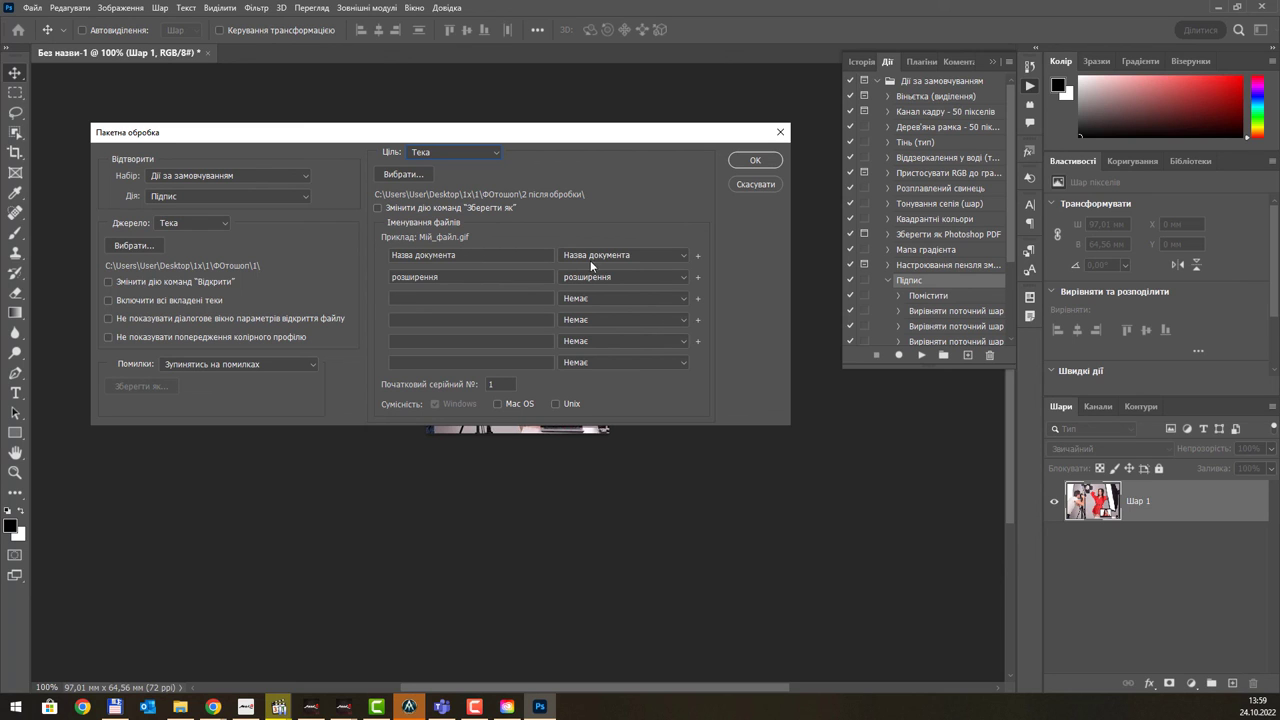
# - Keep output file naming as Назва документа (Document Name) plus extension
pyautogui.click(473, 258)
pyautogui.press('Tab')
pyautogui.click(627, 279)
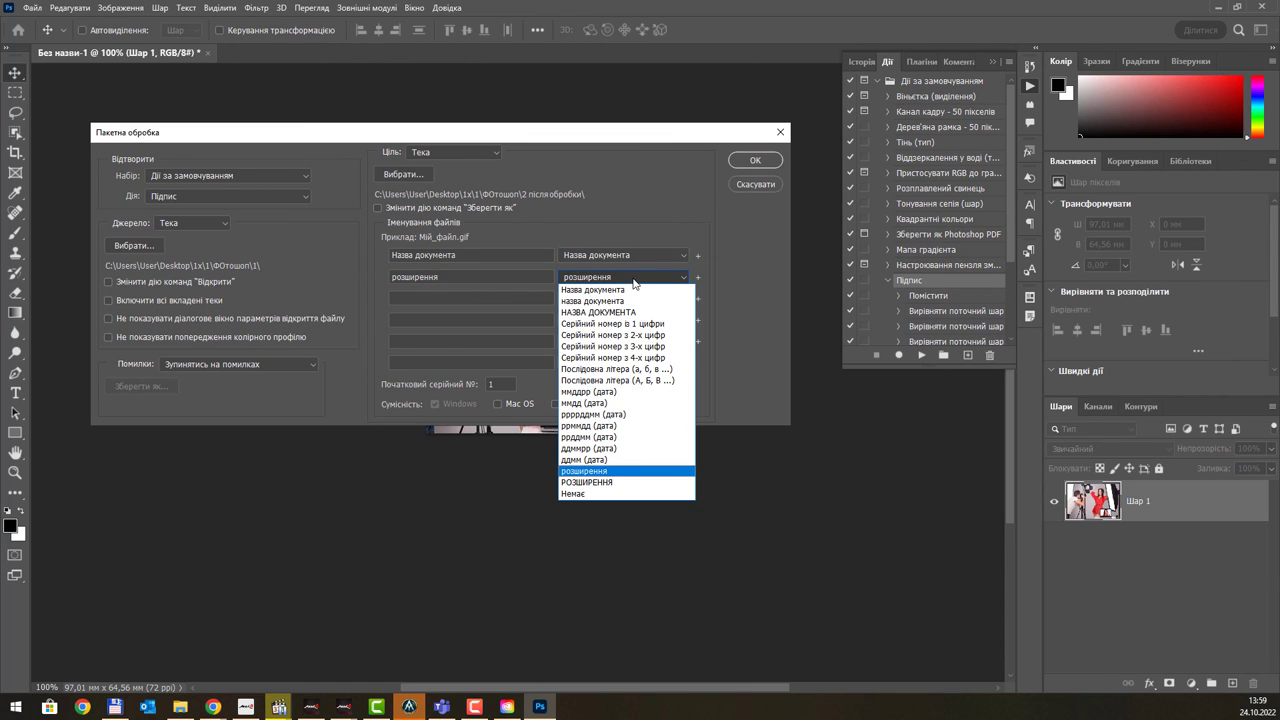
pyautogui.click(633, 281)
pyautogui.click(633, 281)
pyautogui.click(632, 277)
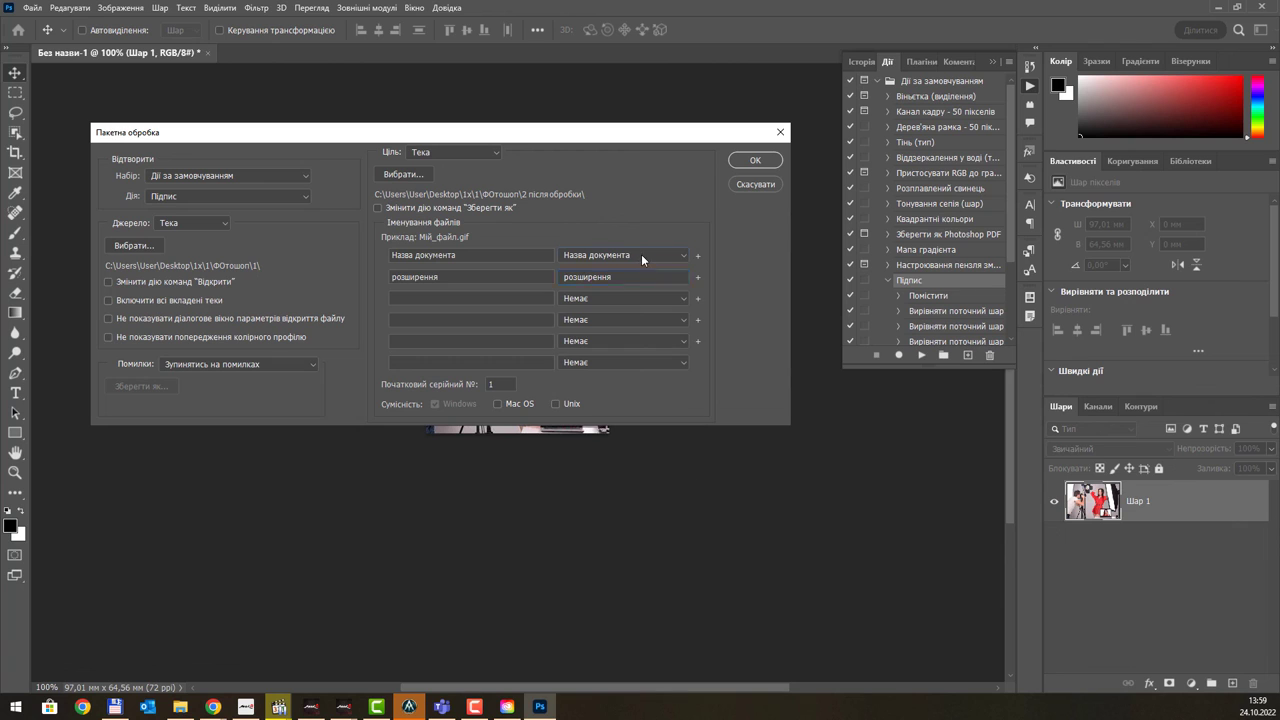
pyautogui.click(641, 254)
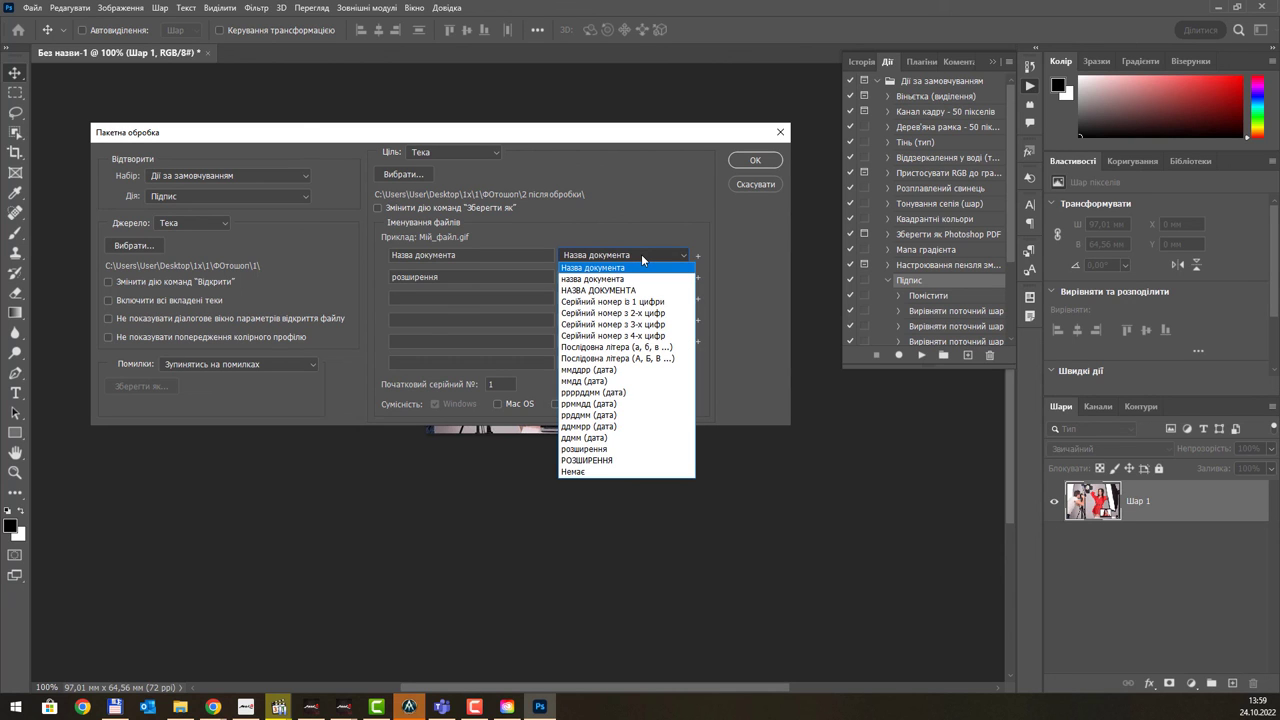
pyautogui.click(641, 254)
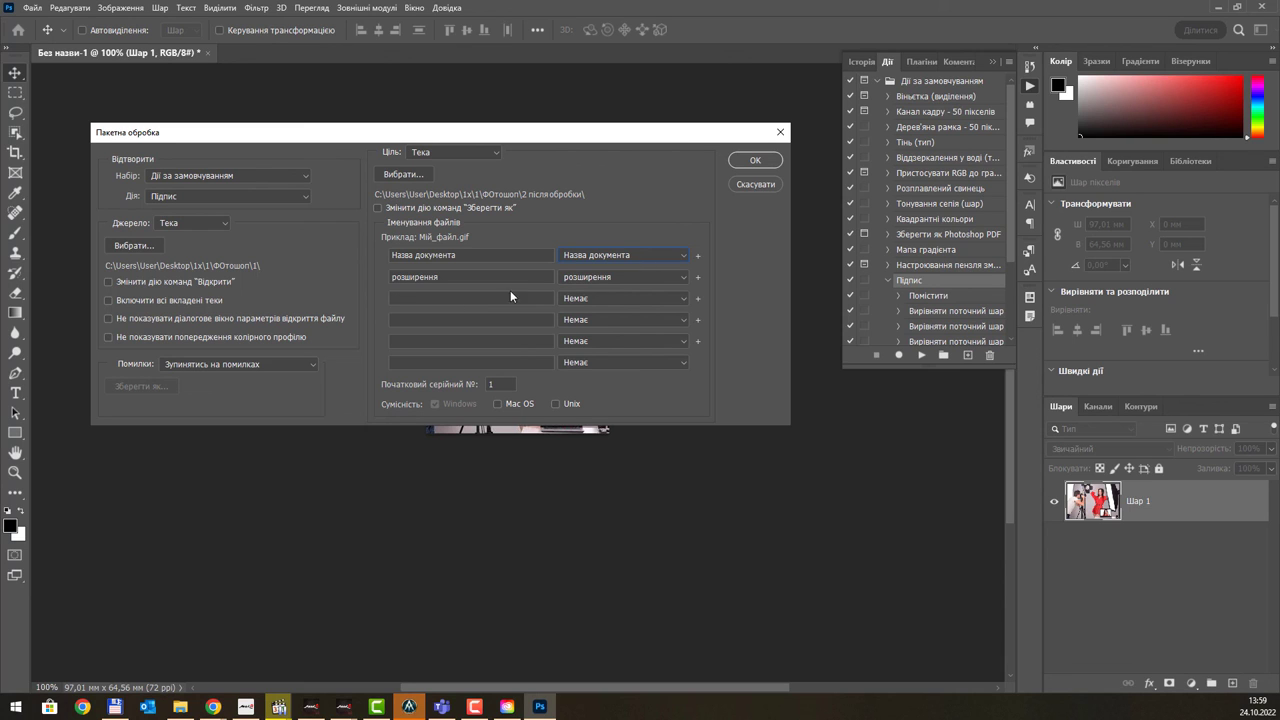
# - Keep error handling on Stop for Errors after trying the log-to-file option
pyautogui.click(259, 364)
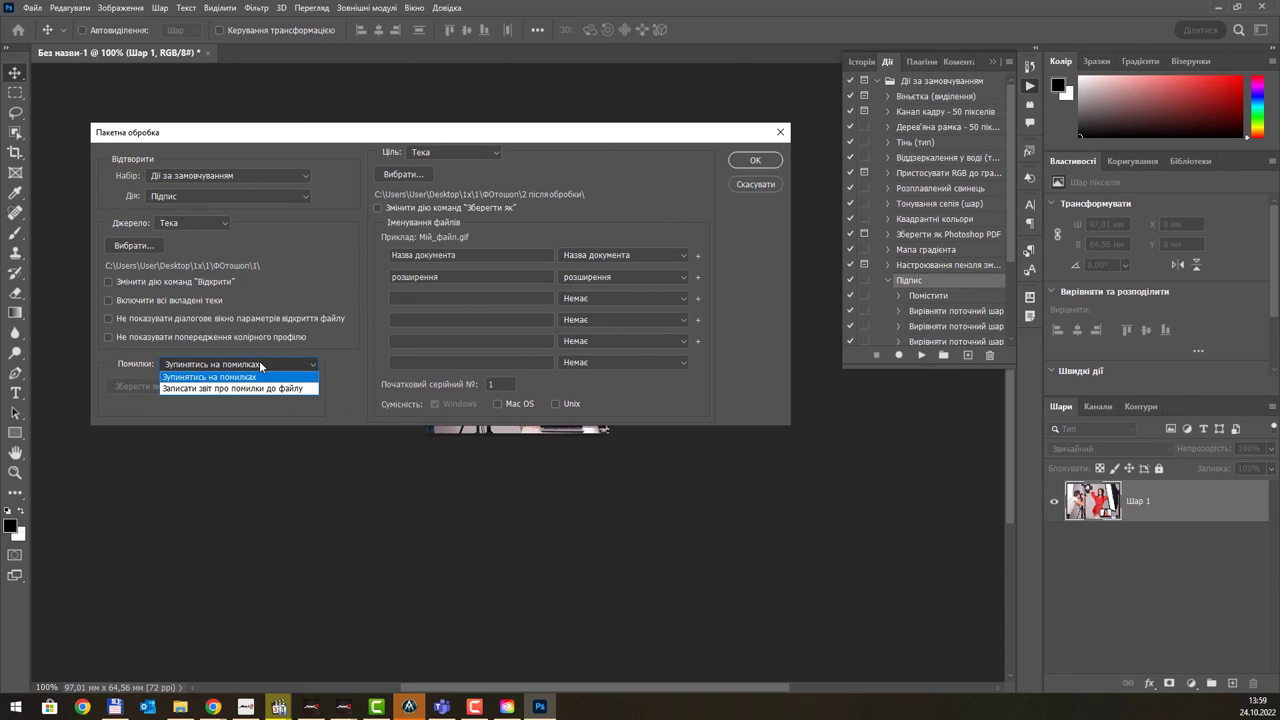
pyautogui.click(259, 364)
pyautogui.click(259, 364)
pyautogui.click(259, 364)
pyautogui.click(259, 364)
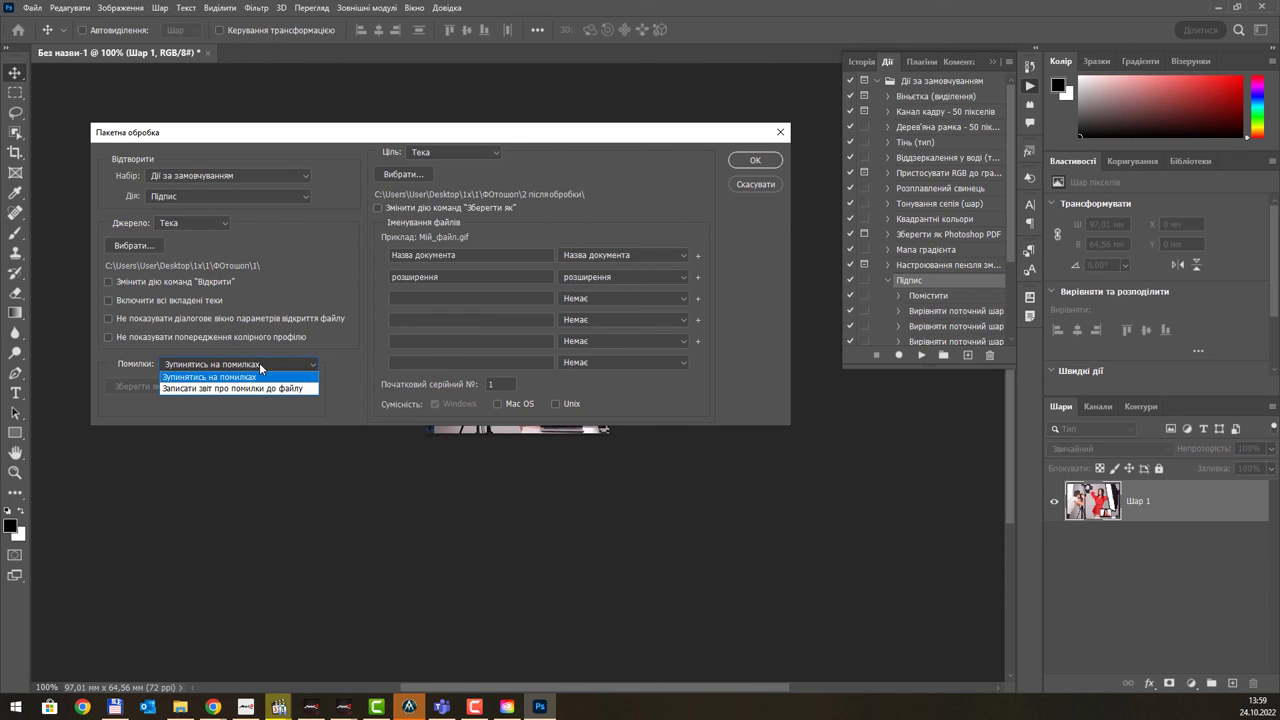
pyautogui.click(255, 387)
pyautogui.click(226, 364)
pyautogui.click(228, 375)
pyautogui.click(229, 366)
pyautogui.click(228, 366)
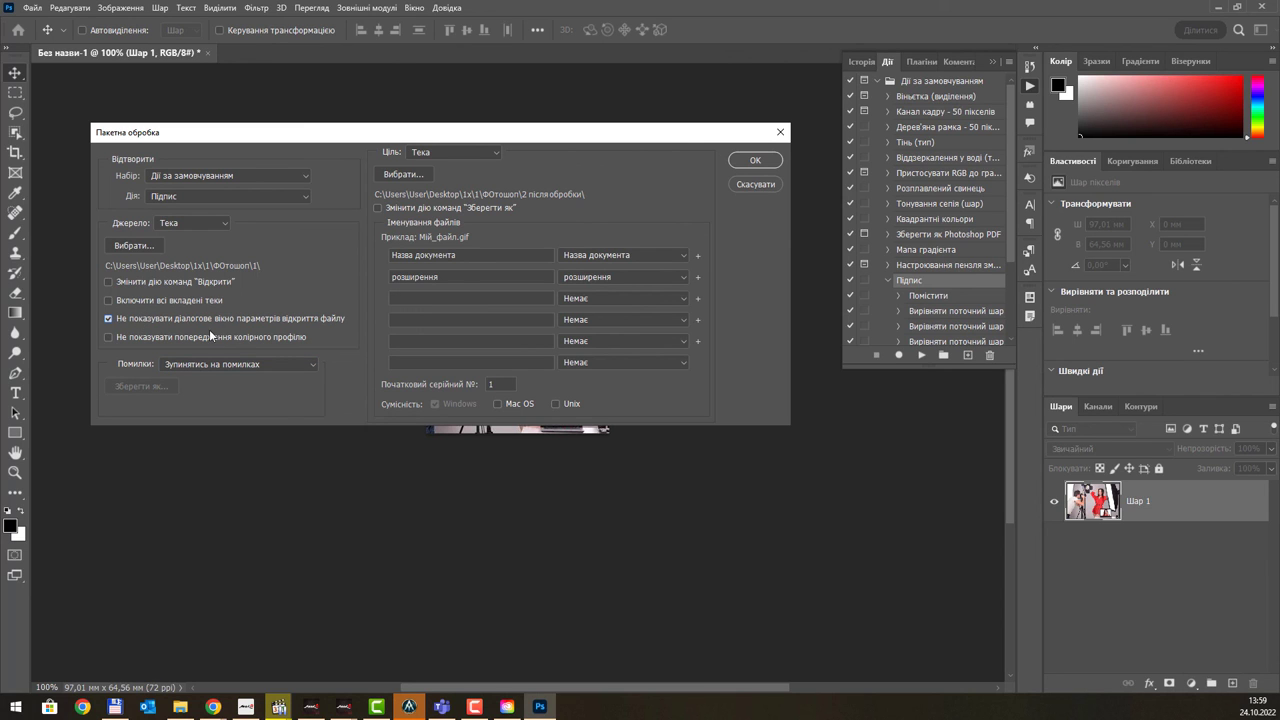
# - Turn on Suppress Color Profile Warnings and run the 'Підпис' batch
pyautogui.click(149, 337)
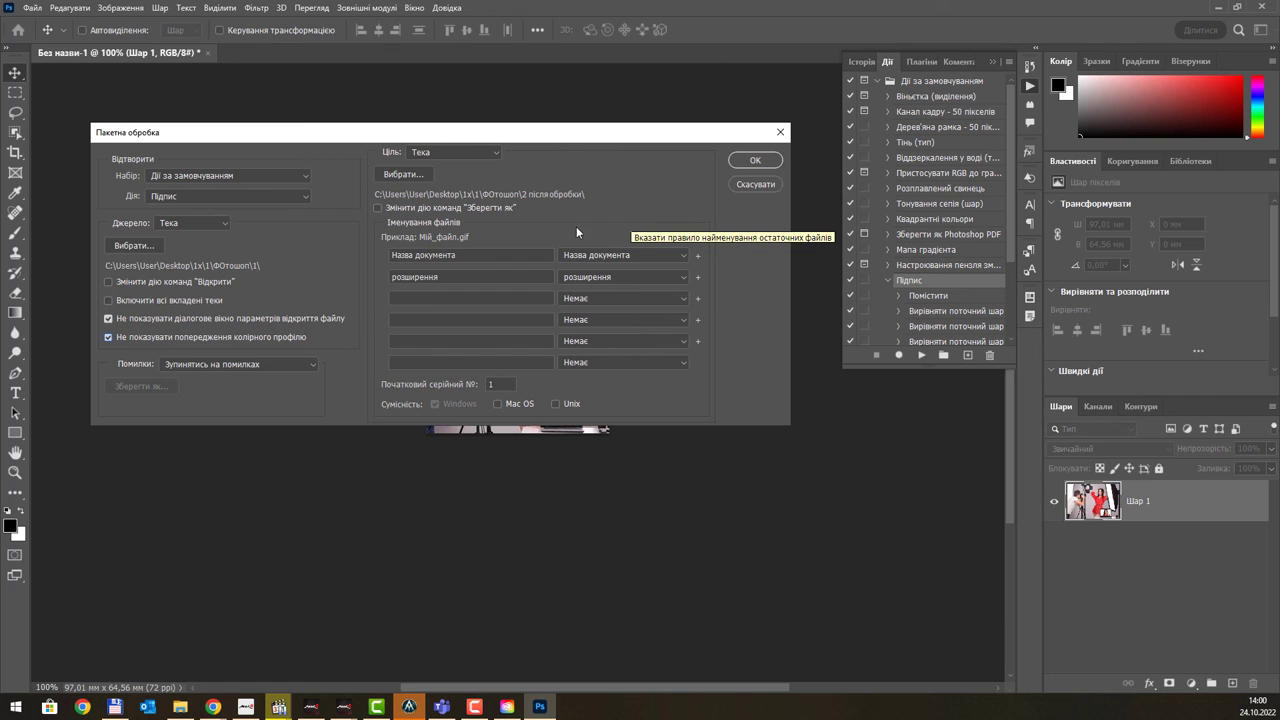
pyautogui.click(748, 161)
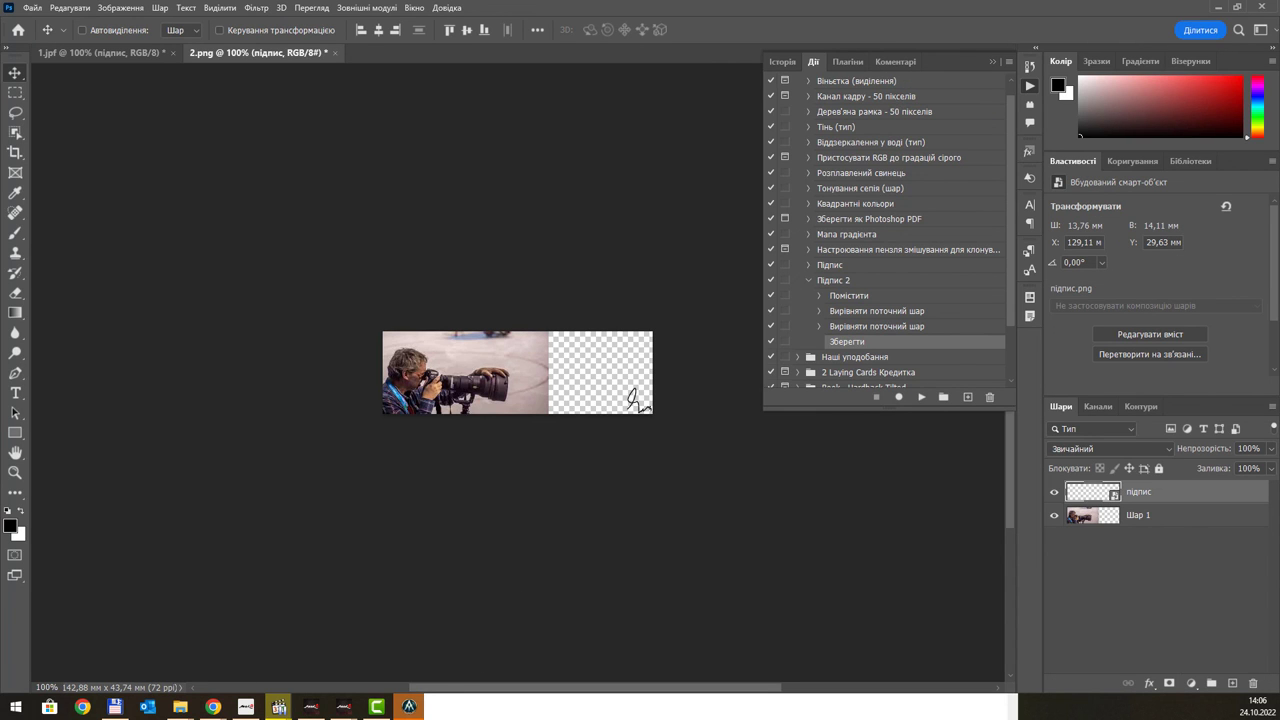